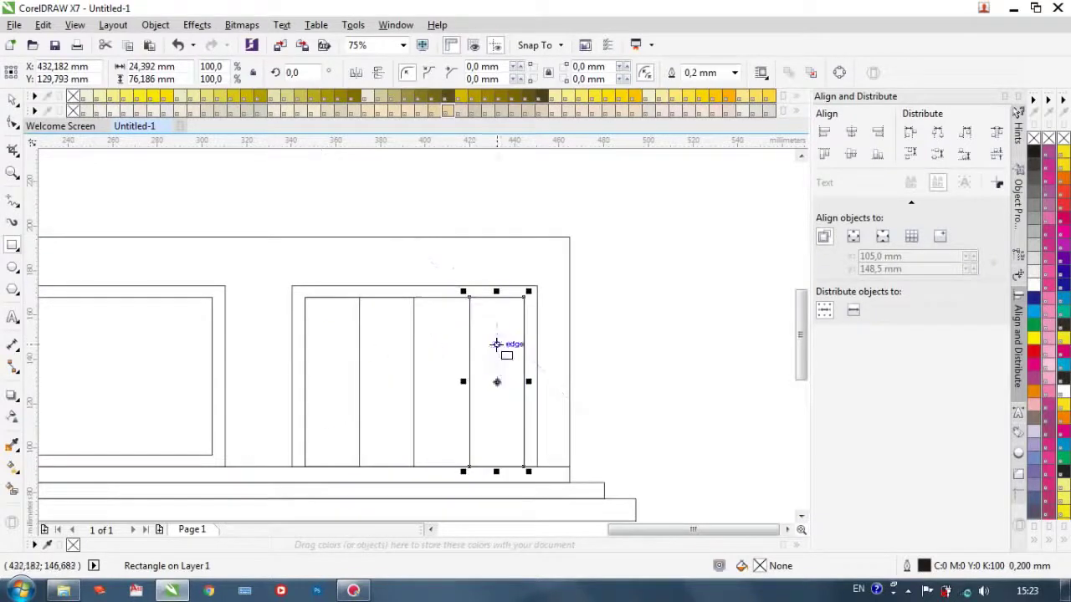
Step: Duplicate the rightmost door panel, about 24.4 × 76.2 mm, edge to edge on its left side
drag(499, 384, 449, 383)
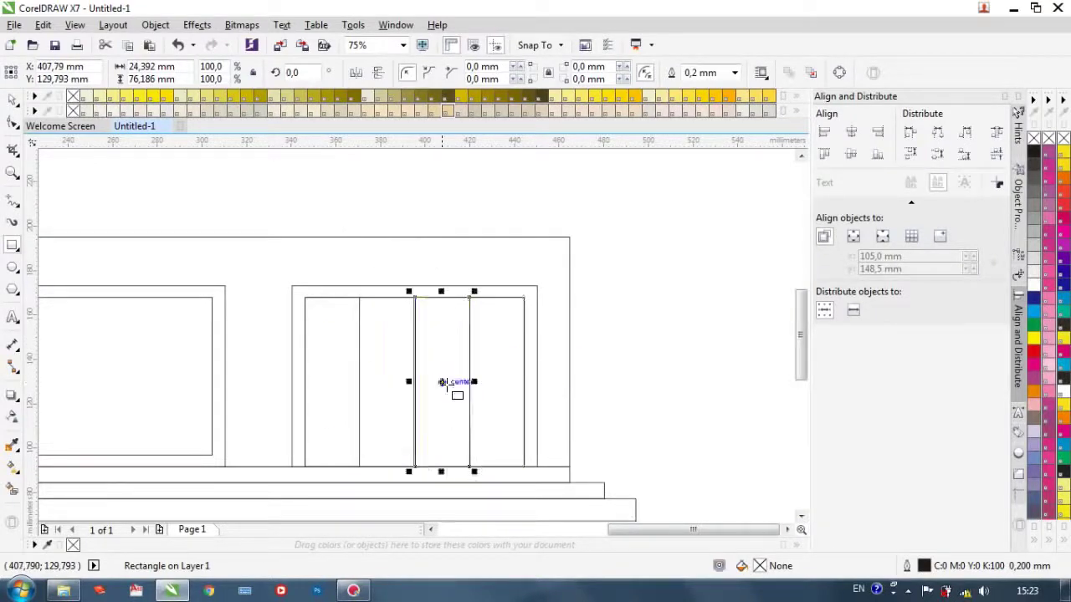
scroll(410, 381, up, 1)
scroll(410, 381, down, 1)
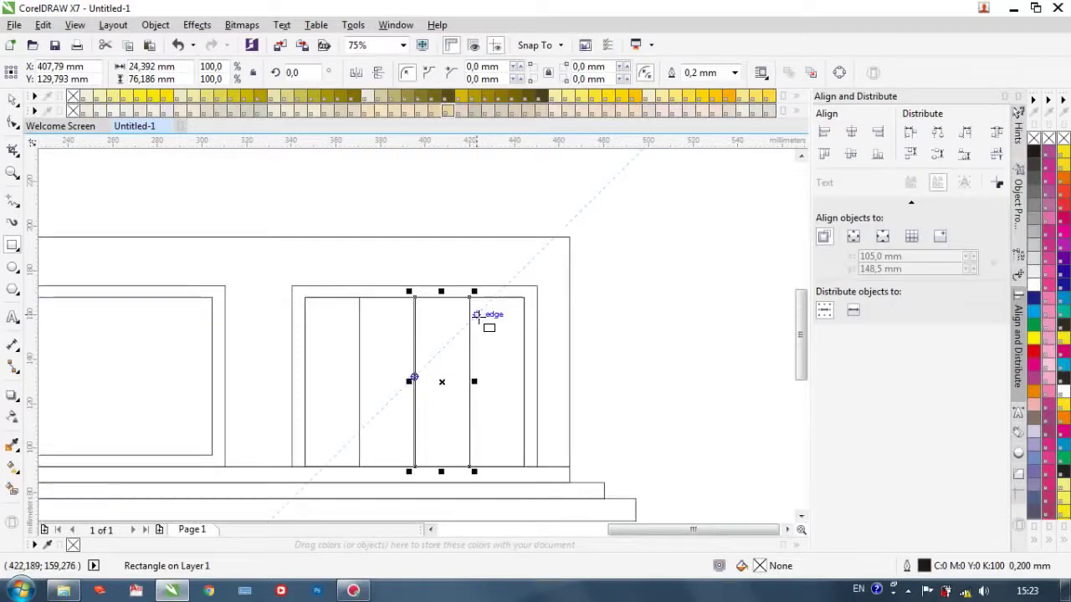
scroll(410, 385, up, 1)
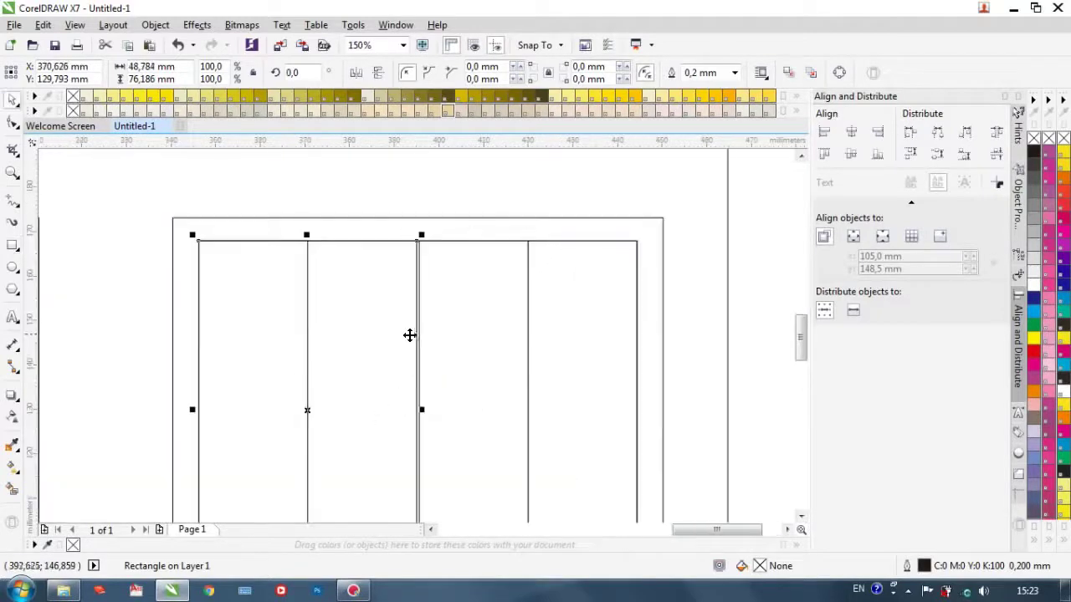
key(Escape)
scroll(414, 338, down, 1)
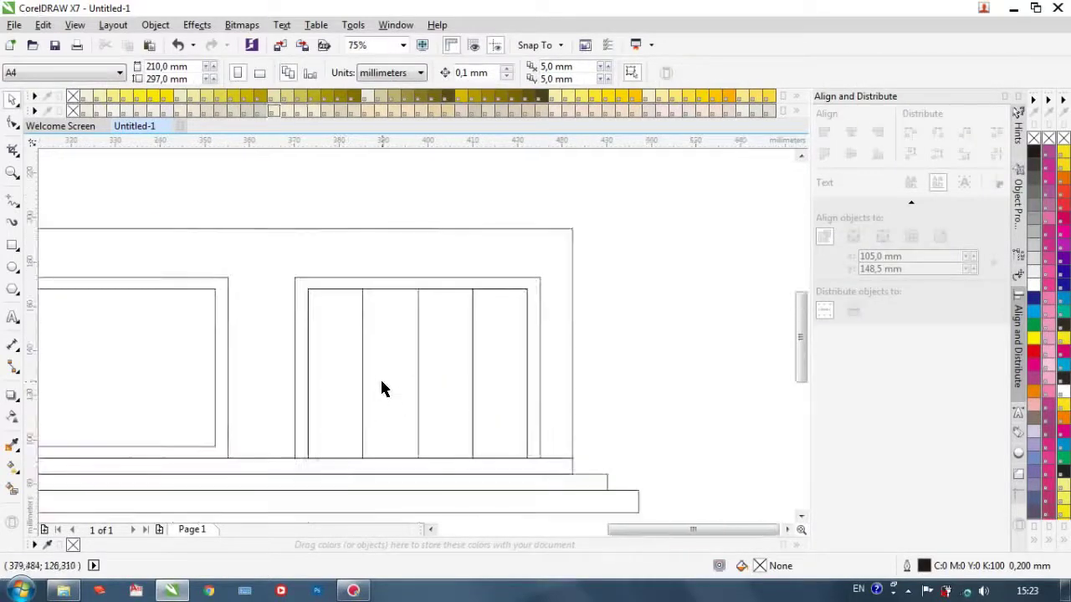
Step: Draw a full-height rectangle for the second door panel from the left
key(F6)
drag(362, 290, 419, 458)
scroll(562, 436, down, 1)
click(12, 101)
key(Escape)
Step: Select all the facade objects and move them clear of the page to its right, centred near X 828 mm
scroll(470, 440, up, 2)
scroll(465, 446, down, 2)
scroll(305, 396, down, 1)
scroll(305, 400, up, 1)
scroll(292, 400, down, 1)
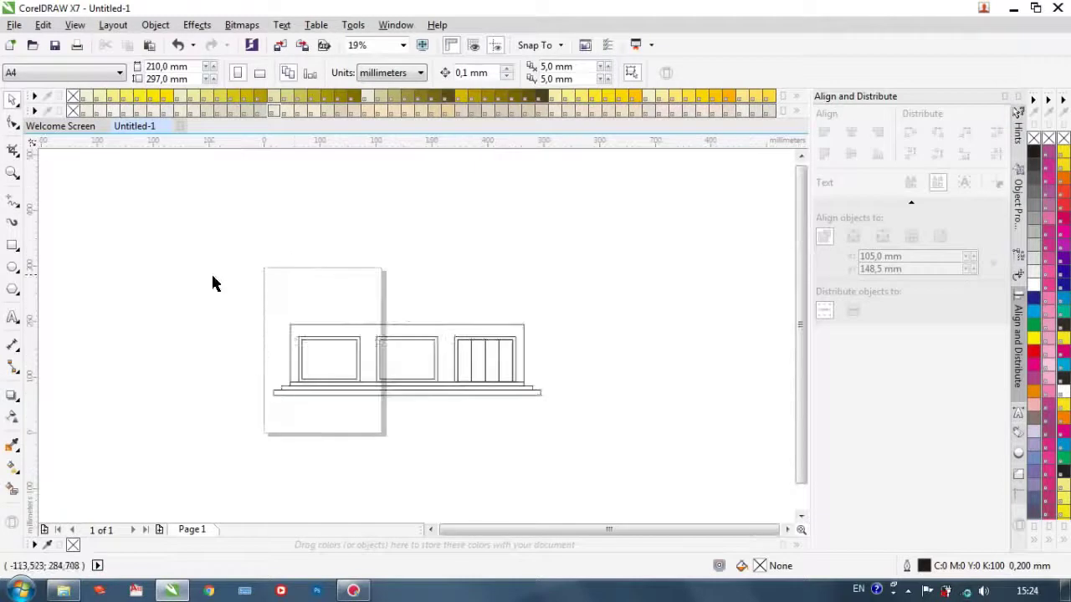
drag(213, 282, 611, 414)
drag(414, 366, 553, 353)
scroll(256, 412, down, 1)
scroll(489, 411, up, 2)
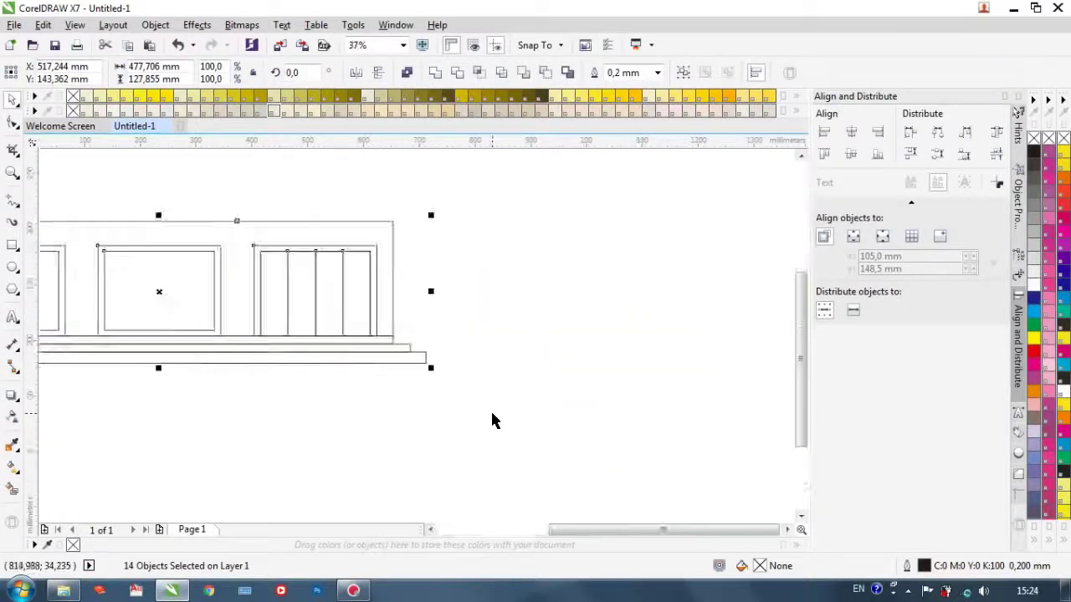
scroll(490, 412, down, 1)
drag(328, 356, 501, 357)
scroll(277, 380, down, 1)
scroll(277, 388, up, 1)
scroll(514, 447, up, 1)
scroll(394, 461, down, 1)
scroll(394, 472, up, 1)
scroll(409, 471, down, 1)
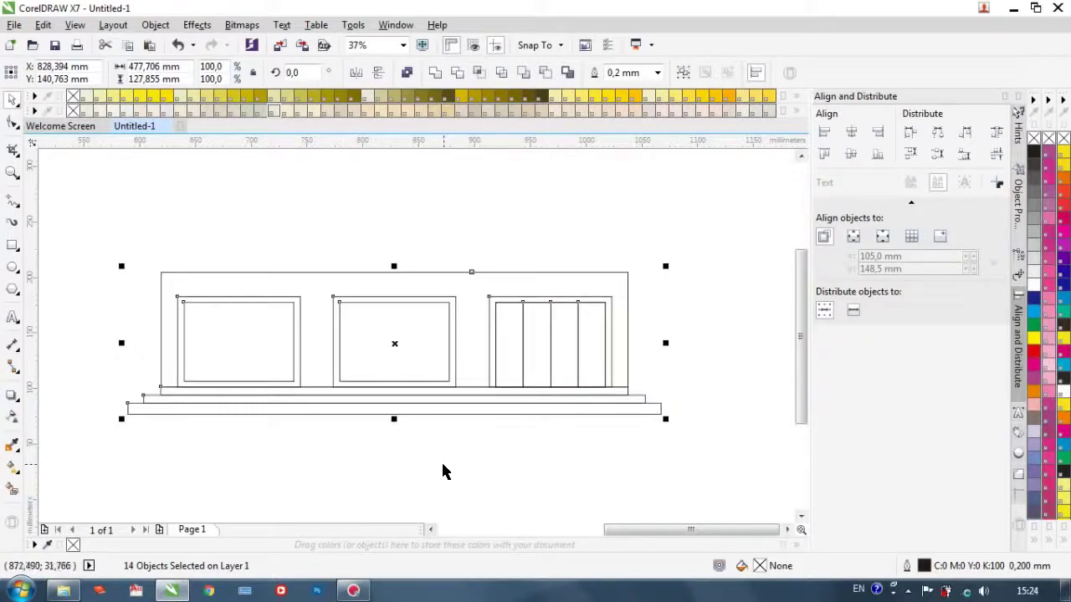
Step: Draw a strip about 418 mm wide along the facade's upper edge and stretch it upward to about 12.5 mm high
click(15, 245)
drag(161, 272, 627, 262)
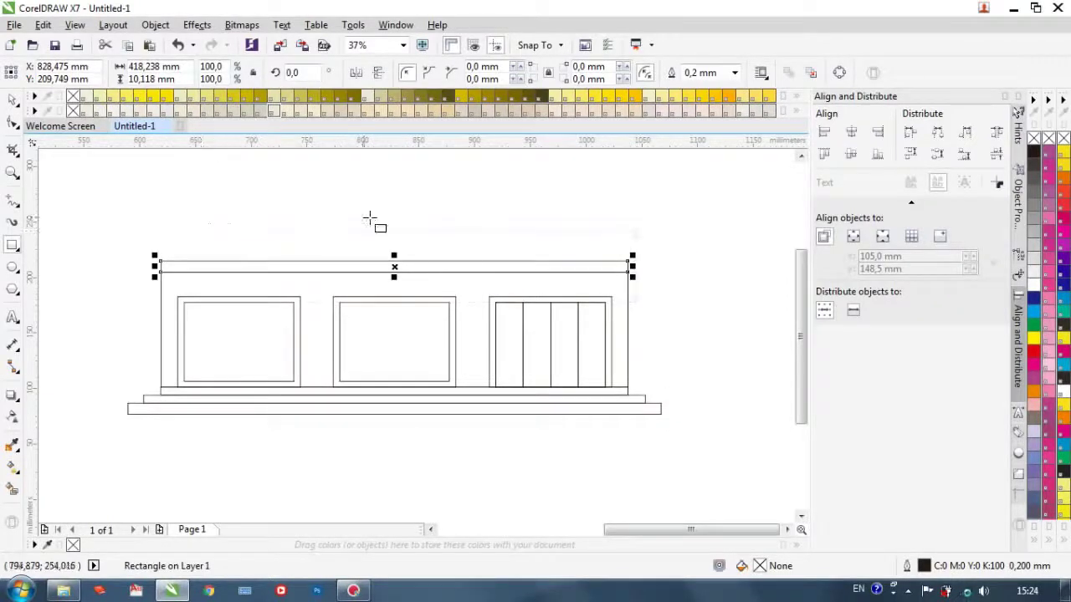
scroll(396, 253, up, 4)
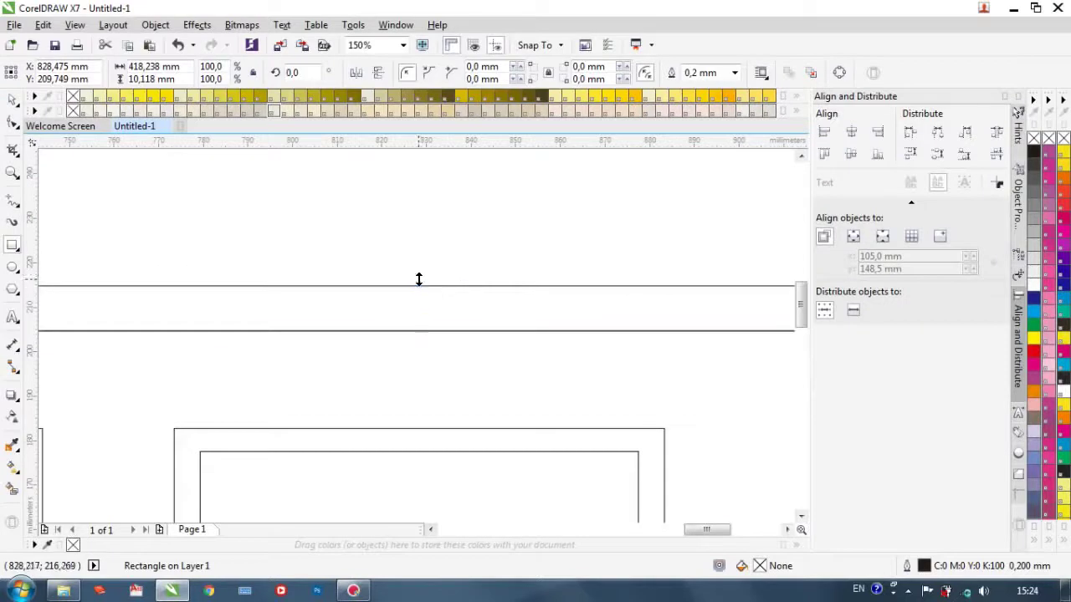
drag(420, 279, 419, 268)
scroll(420, 268, down, 5)
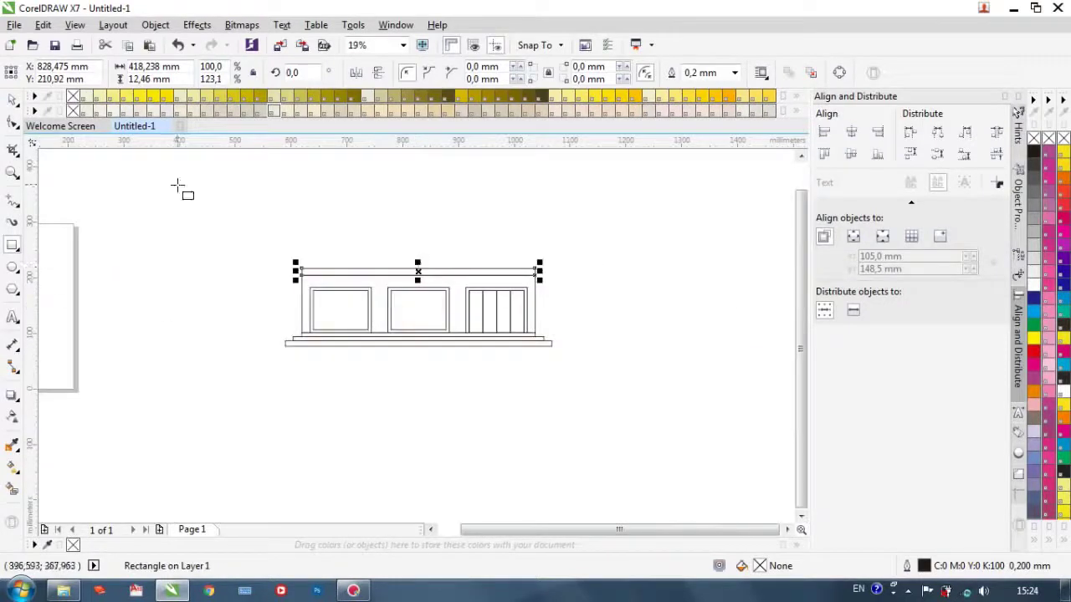
Step: Draw a band about 418 × 43 mm above the strip and narrow it slightly on both sides
drag(301, 269, 538, 244)
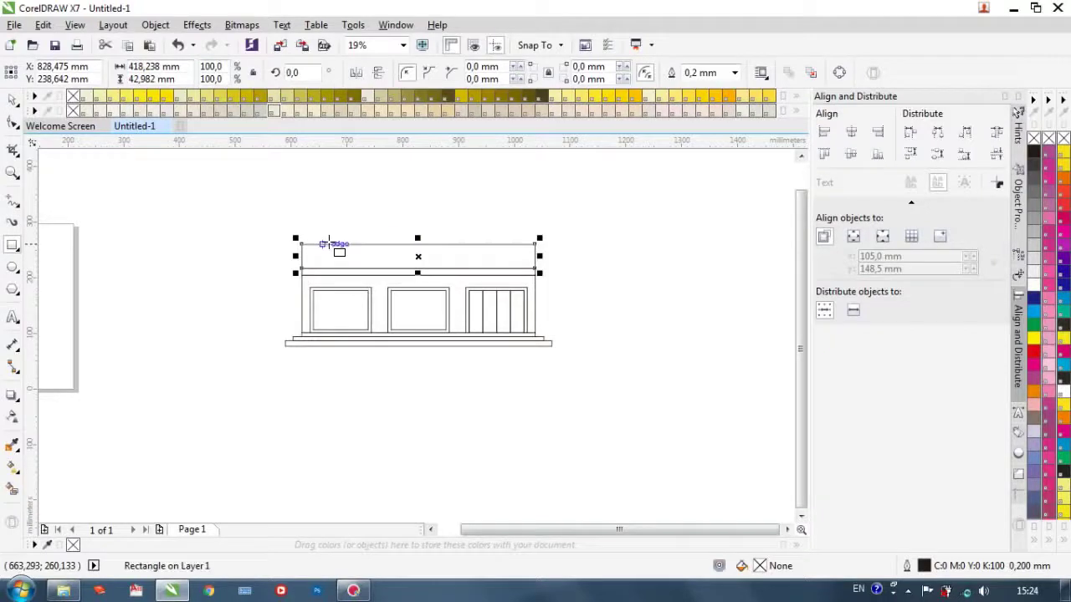
scroll(324, 243, up, 2)
key(space)
mouse_move(267, 274)
mouse_down()
mouse_move(279, 274)
mouse_move(270, 280)
mouse_up()
scroll(292, 279, up, 4)
scroll(339, 220, down, 4)
Step: Copy the strip below the band onto the band's upper edge
click(323, 313)
drag(325, 317, 401, 253)
click(138, 203)
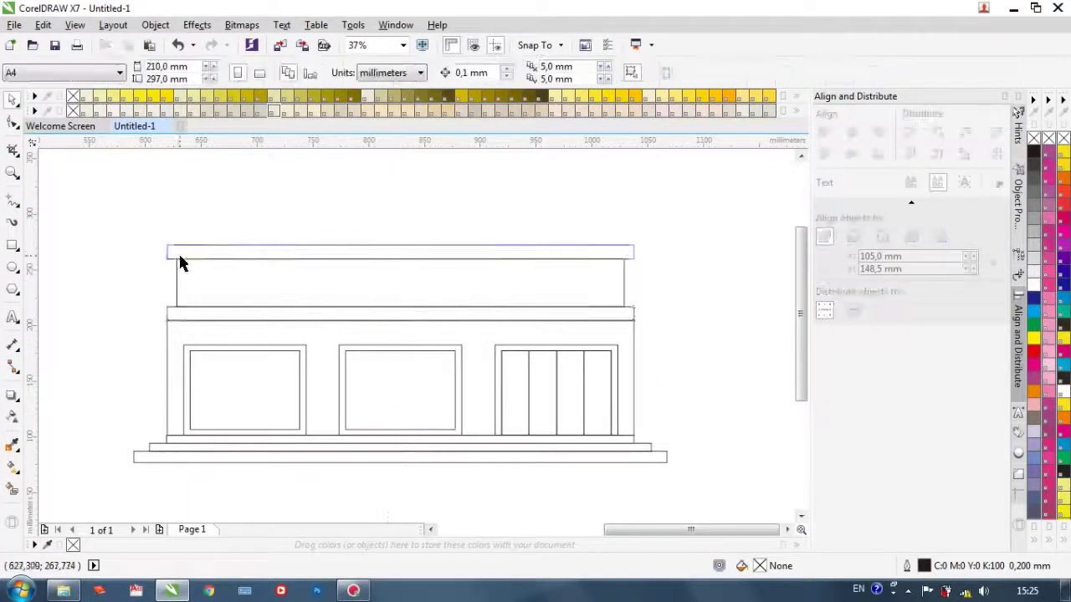
Step: Draw a tall rectangle about 418 × 549 mm standing on the upper strip
scroll(143, 197, down, 2)
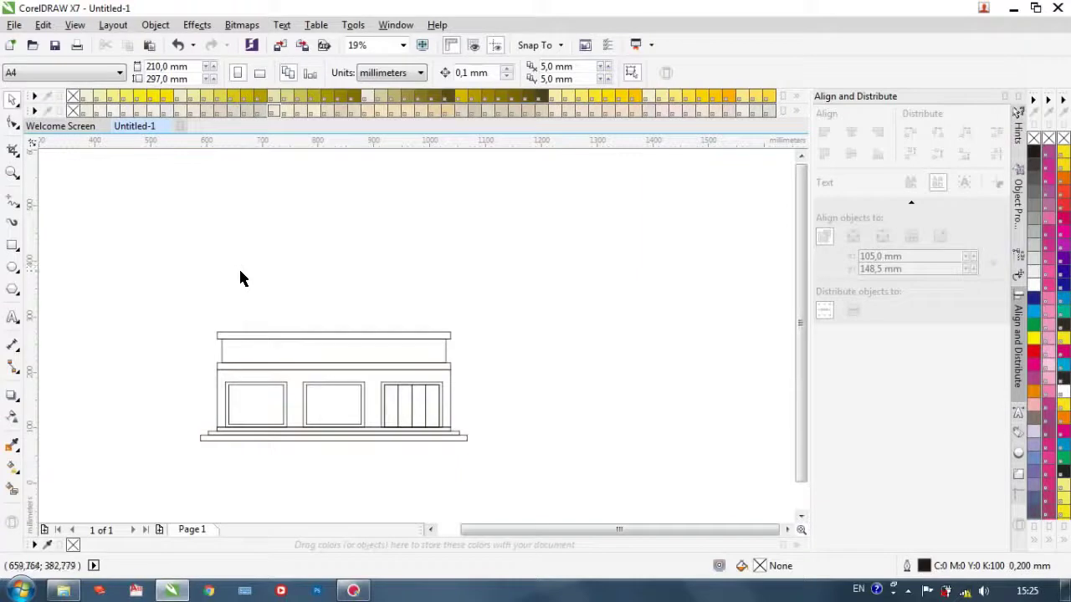
scroll(243, 285, down, 5)
scroll(242, 297, up, 3)
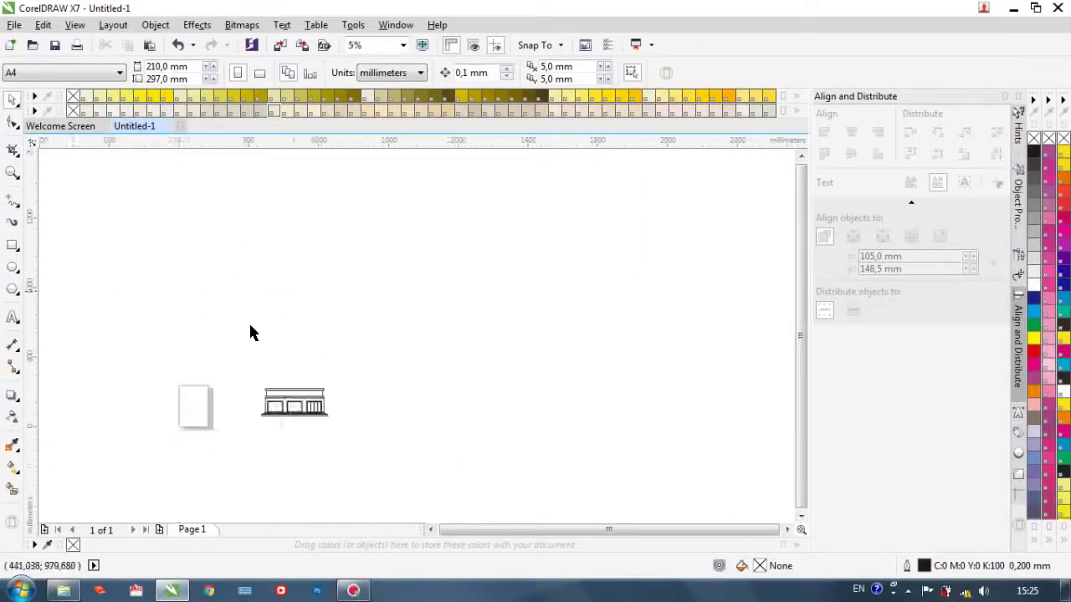
click(12, 245)
mouse_move(244, 390)
mouse_down()
mouse_move(394, 275)
mouse_move(366, 237)
mouse_move(363, 376)
mouse_move(362, 235)
mouse_up()
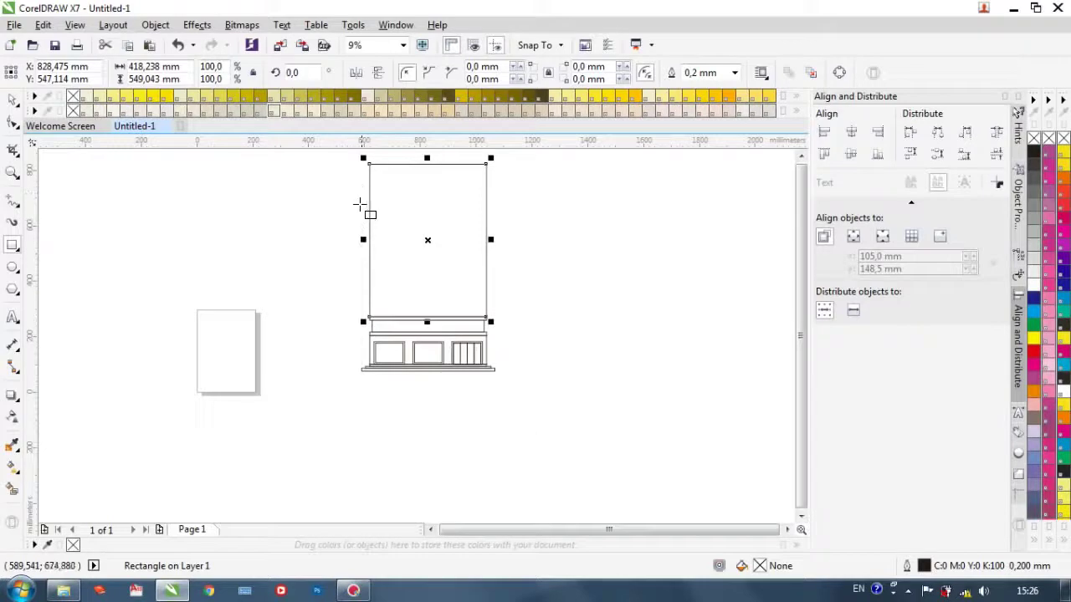
Step: Create a concentric inner copy of the tall rectangle and scale it to about 388 × 509 mm
drag(490, 159, 479, 174)
scroll(486, 172, down, 2)
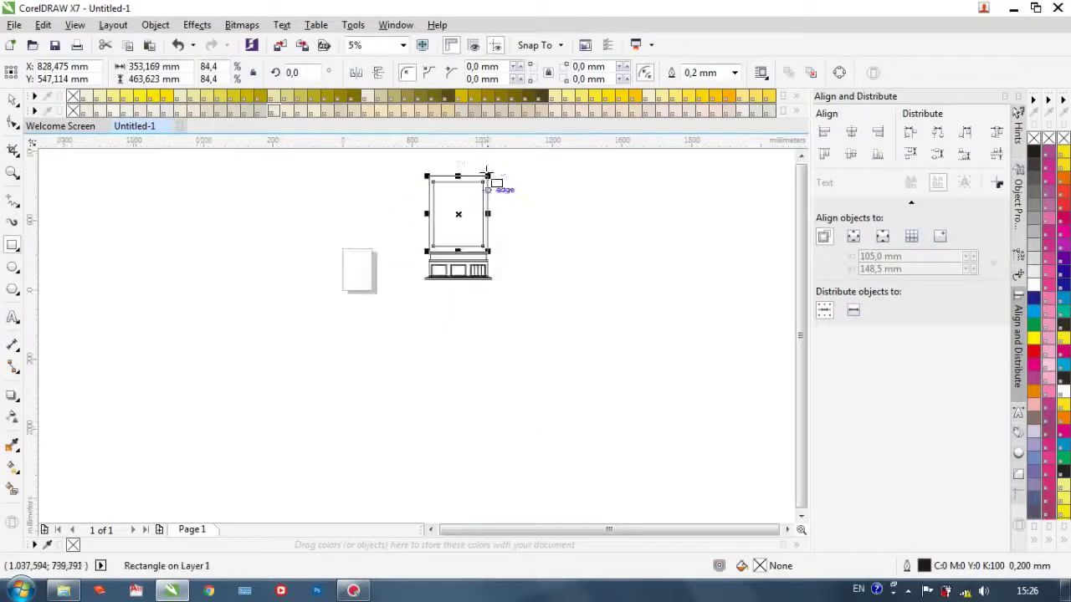
scroll(486, 171, up, 2)
drag(564, 252, 572, 243)
scroll(367, 241, down, 1)
scroll(413, 403, up, 1)
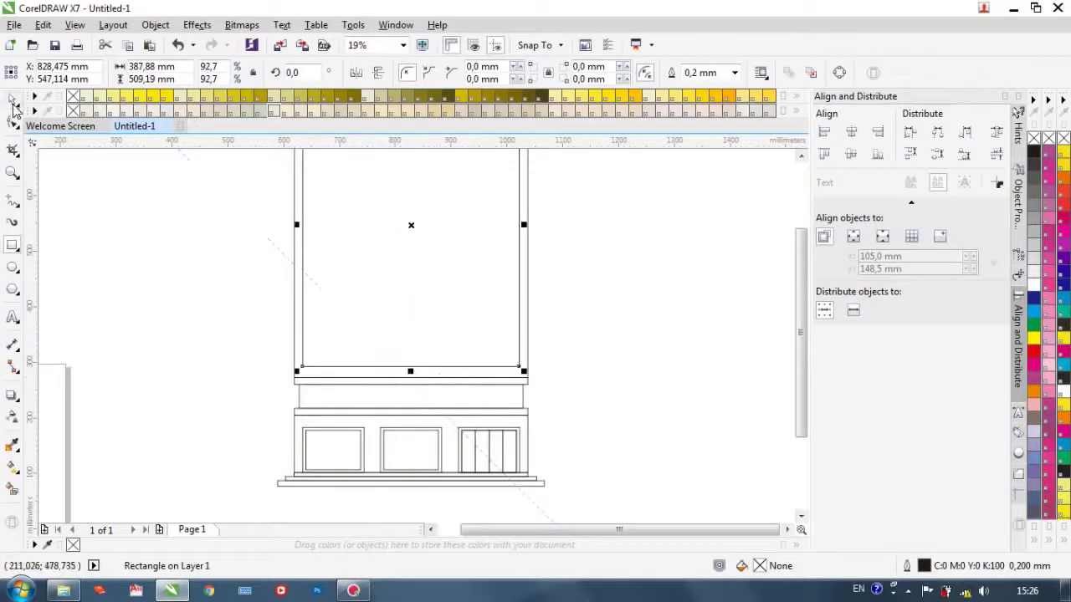
Step: Stretch the inner rectangle down to the upper strip and adjust its upper edge to match the side margins
scroll(427, 381, up, 1)
drag(394, 356, 393, 377)
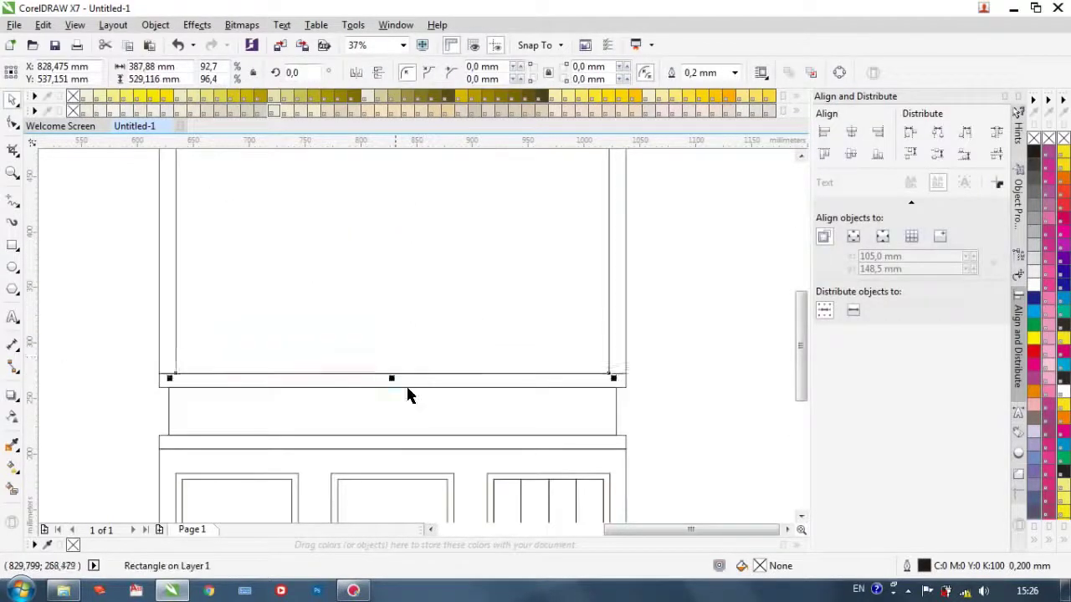
scroll(407, 394, down, 3)
scroll(430, 330, up, 3)
drag(306, 365, 289, 335)
scroll(316, 367, up, 1)
click(435, 263)
scroll(436, 262, down, 3)
scroll(400, 405, down, 1)
scroll(401, 407, up, 1)
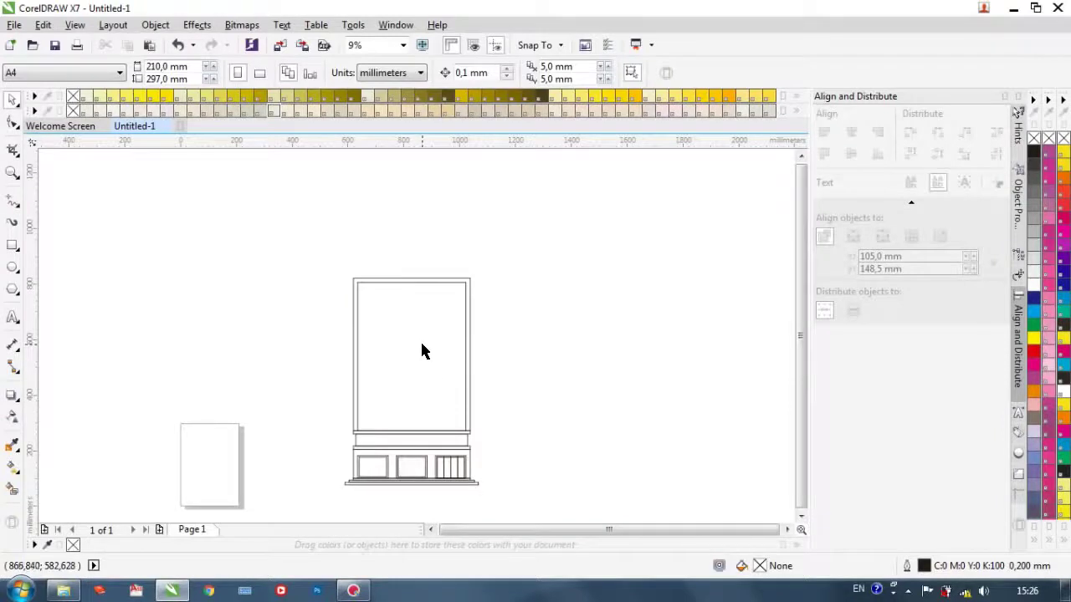
Step: Draw a full-height column about 98 mm wide at the inner rectangle's right edge, with a window about 49 × 415 mm along the column's left side
click(11, 248)
scroll(449, 288, up, 1)
drag(483, 276, 428, 448)
scroll(445, 446, down, 1)
scroll(460, 301, up, 1)
drag(410, 331, 442, 448)
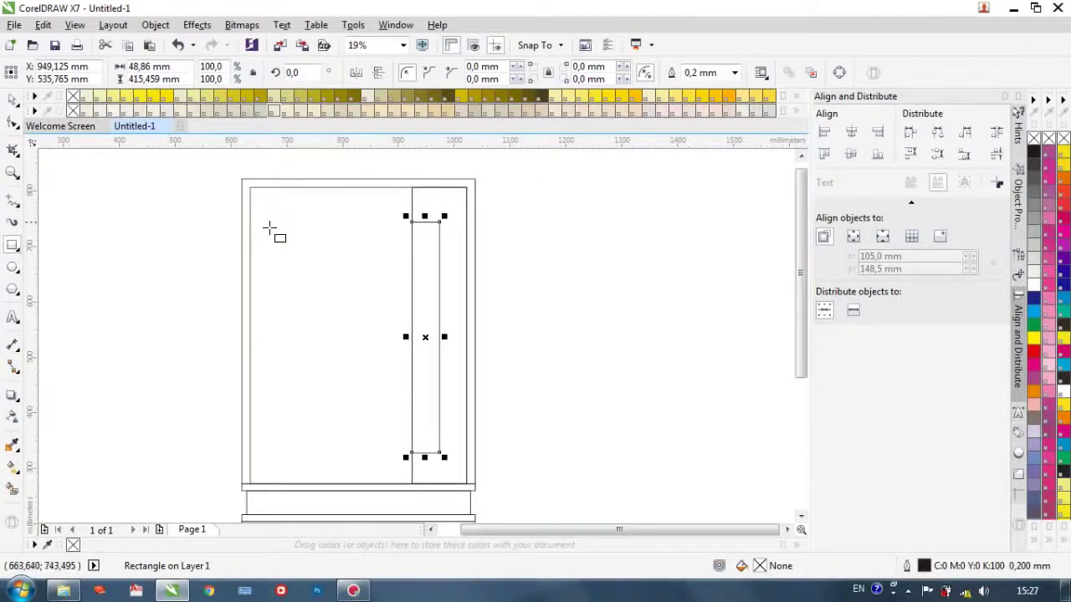
Step: Draw a full-height rectangle about 203 × 534 mm in the left part of the inner frame and narrow it
drag(271, 188, 387, 486)
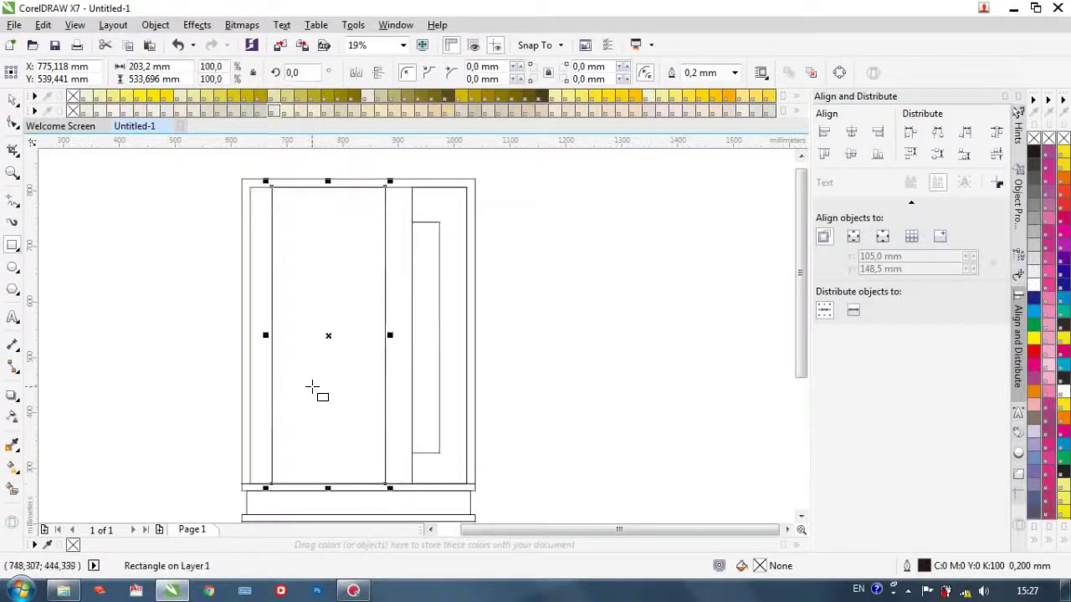
drag(390, 335, 374, 335)
click(12, 100)
click(167, 268)
Step: Select the upper building section and compress its height from the upper edge
scroll(166, 268, down, 1)
scroll(172, 257, up, 1)
scroll(172, 257, down, 1)
drag(173, 198, 360, 385)
scroll(254, 337, up, 1)
scroll(291, 374, down, 1)
drag(278, 241, 278, 282)
click(406, 300)
scroll(275, 363, up, 1)
scroll(270, 363, down, 1)
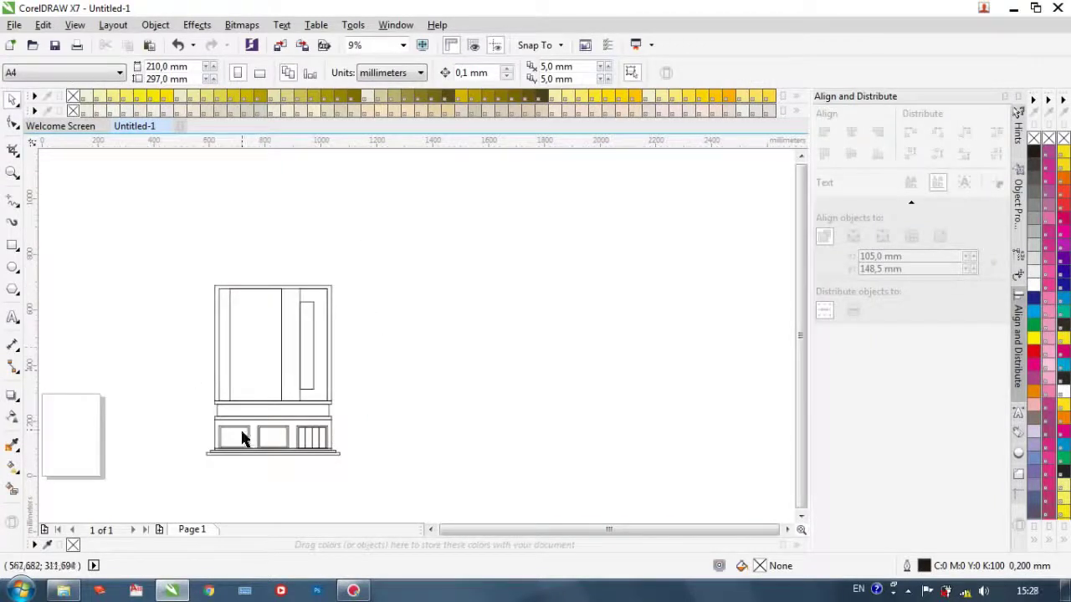
Step: Stretch the whole upper building section slightly taller from its upper edge
scroll(221, 369, up, 1)
drag(148, 172, 569, 450)
drag(334, 204, 335, 198)
click(517, 260)
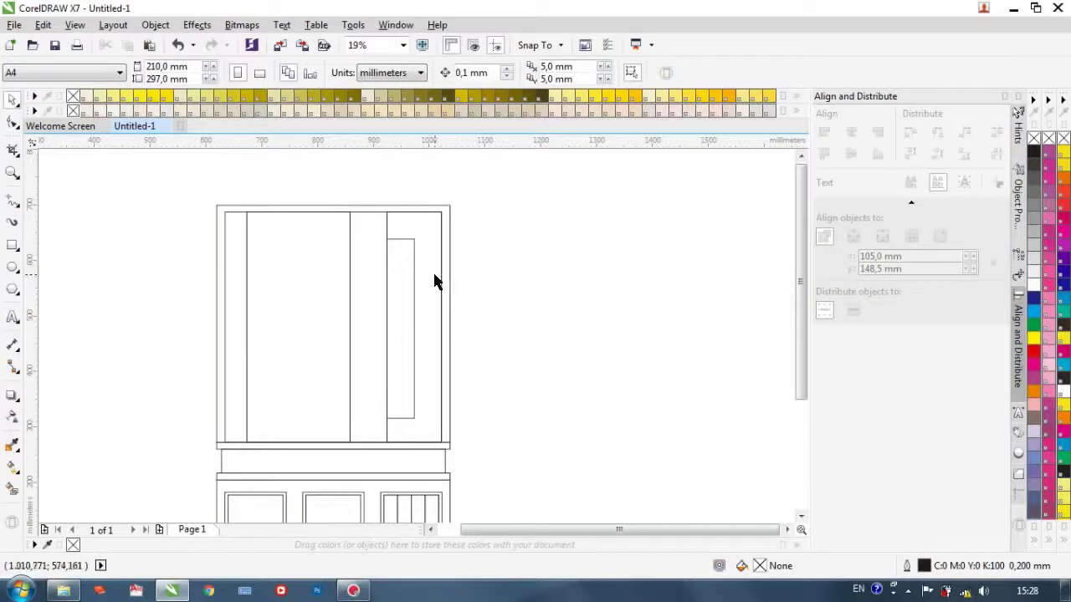
scroll(434, 281, up, 1)
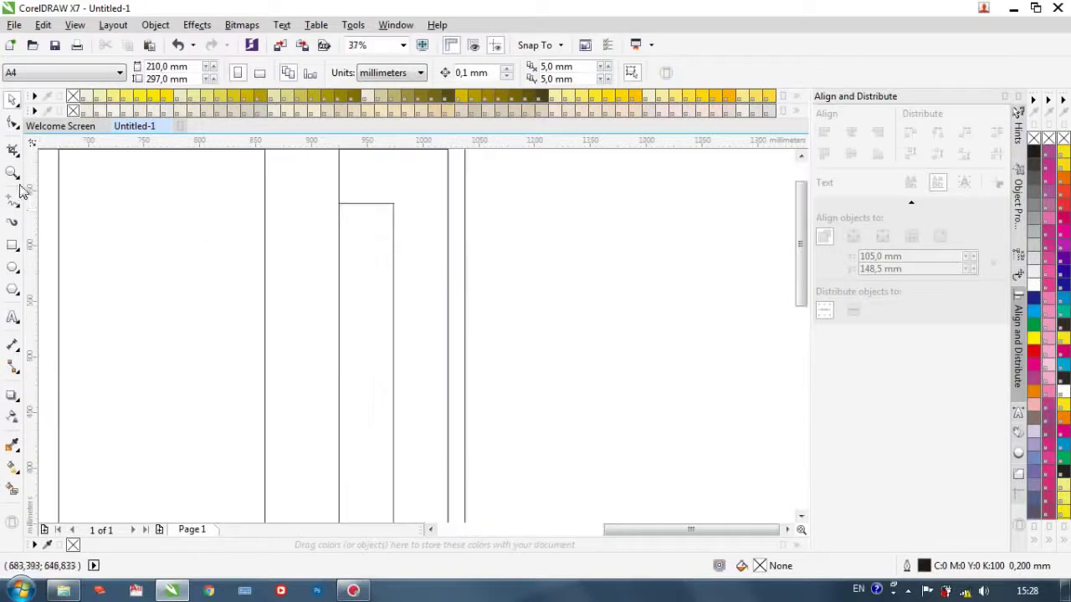
click(11, 248)
scroll(377, 242, down, 1)
drag(346, 215, 374, 306)
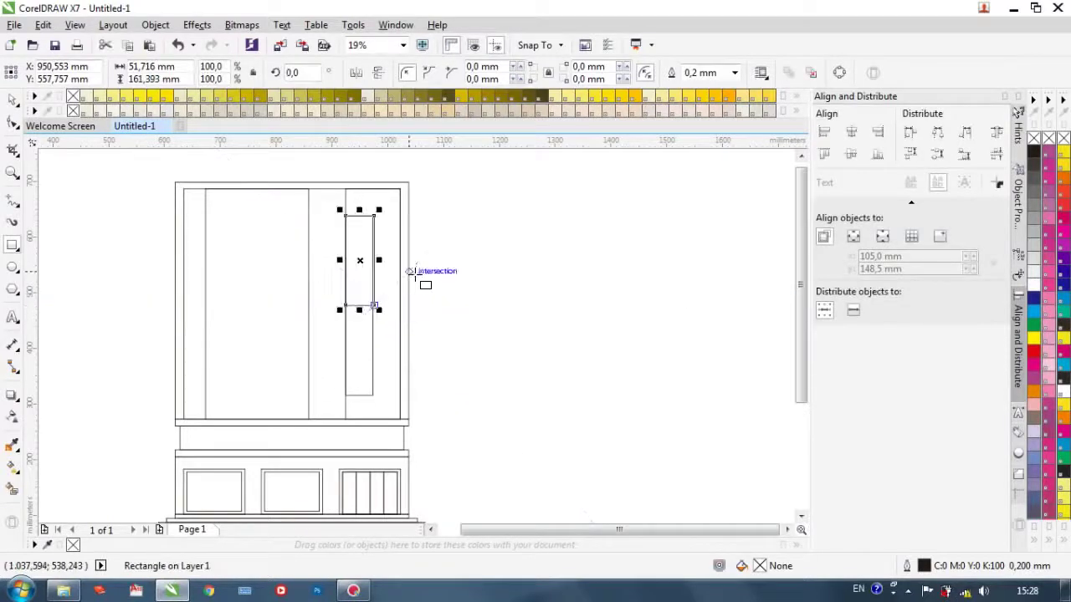
scroll(410, 271, up, 1)
drag(360, 194, 306, 463)
scroll(378, 297, down, 1)
scroll(359, 396, up, 1)
click(338, 336)
Step: Draw a rectangle over the upper half of the narrow window and another about 49 × 81 mm over its upper quarter
drag(805, 289, 803, 268)
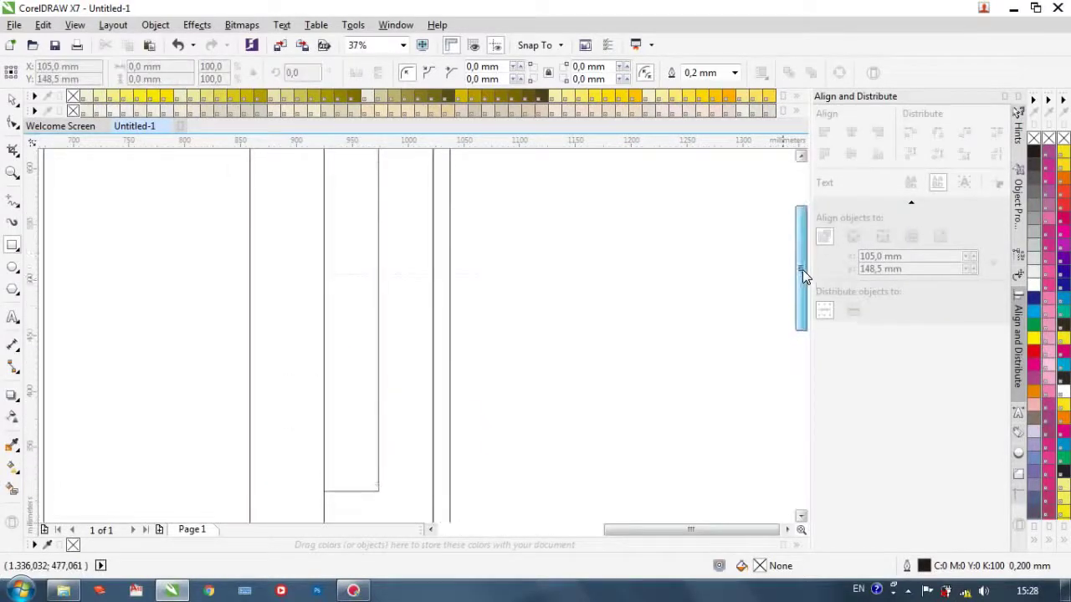
drag(377, 158, 325, 339)
scroll(303, 337, down, 1)
scroll(320, 310, up, 1)
drag(307, 185, 365, 277)
scroll(352, 433, down, 1)
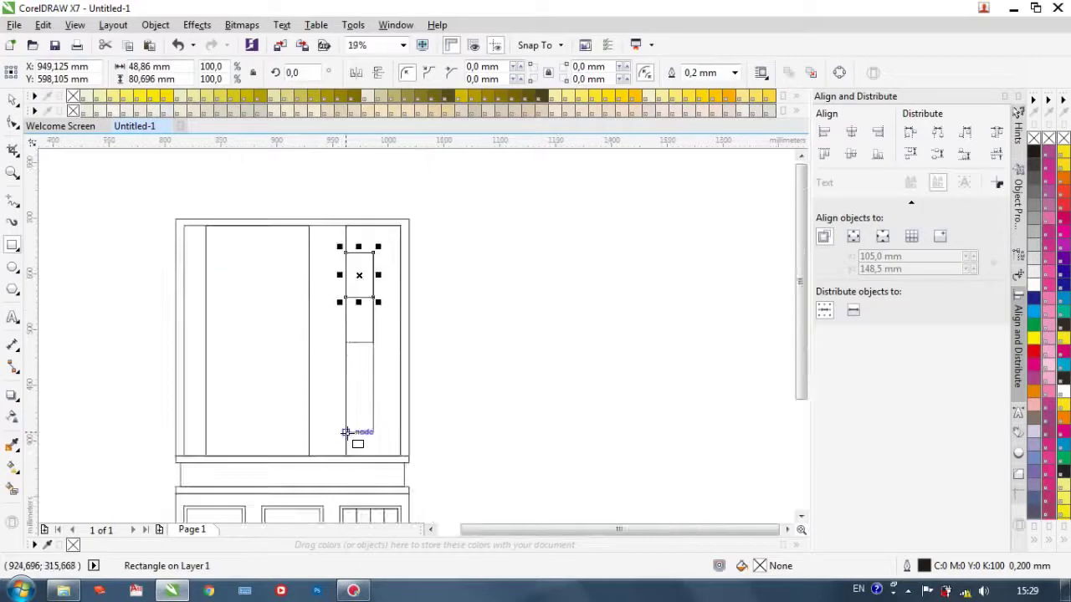
Step: Draw progressively halved rectangles at the window's upper end, the smallest about 49 × 10.8 mm
scroll(358, 278, up, 1)
scroll(335, 223, up, 1)
drag(318, 222, 428, 250)
click(14, 100)
click(491, 288)
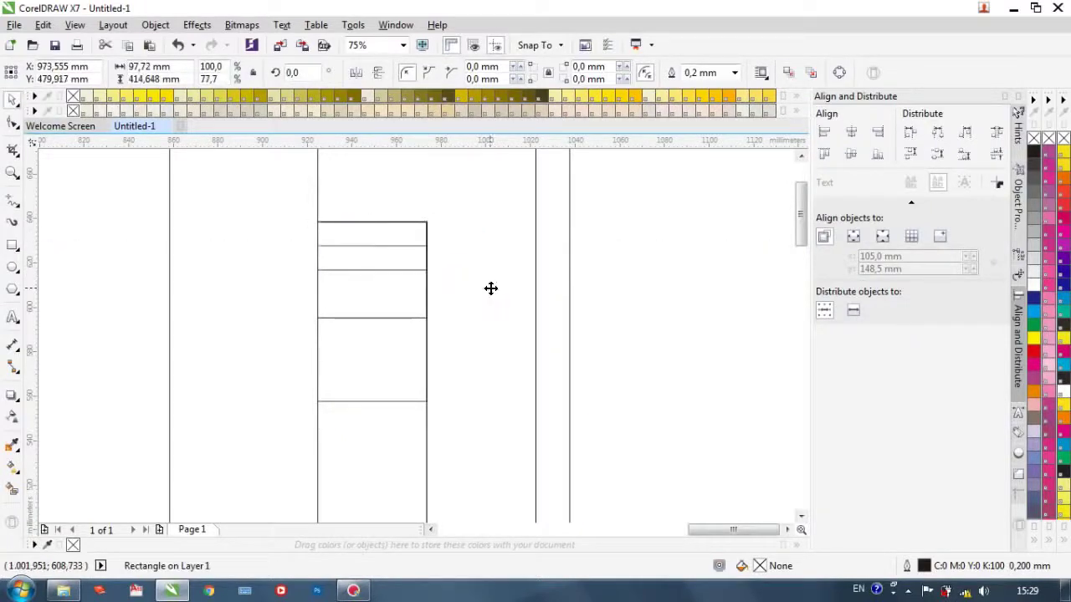
scroll(492, 289, down, 1)
key(Escape)
drag(395, 445, 490, 397)
key(ctrl+z)
click(471, 435)
click(533, 393)
drag(495, 294, 495, 294)
drag(603, 263, 376, 435)
click(623, 363)
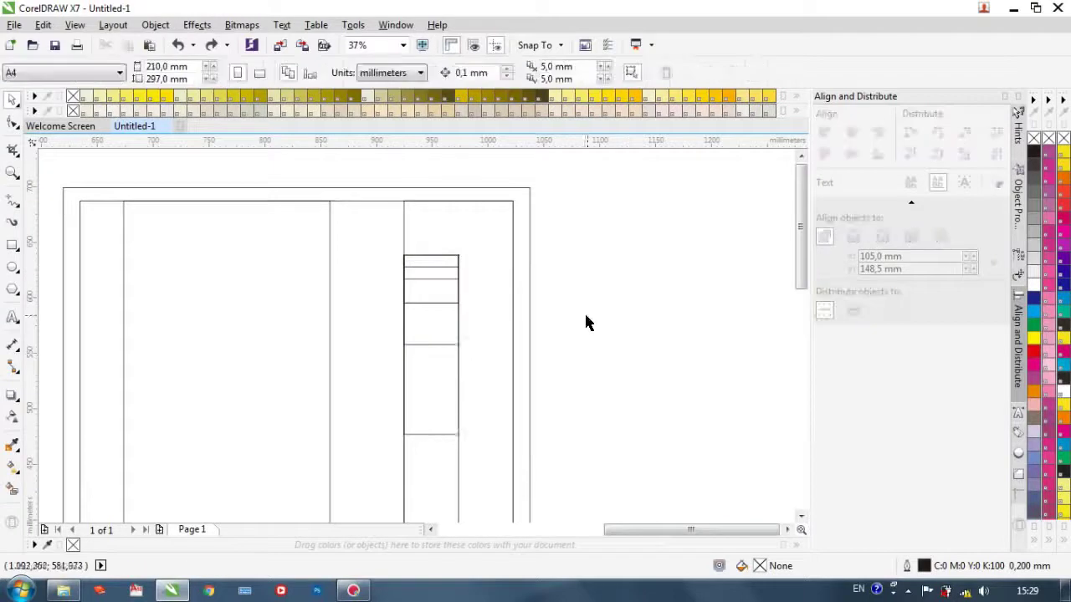
drag(682, 270, 370, 467)
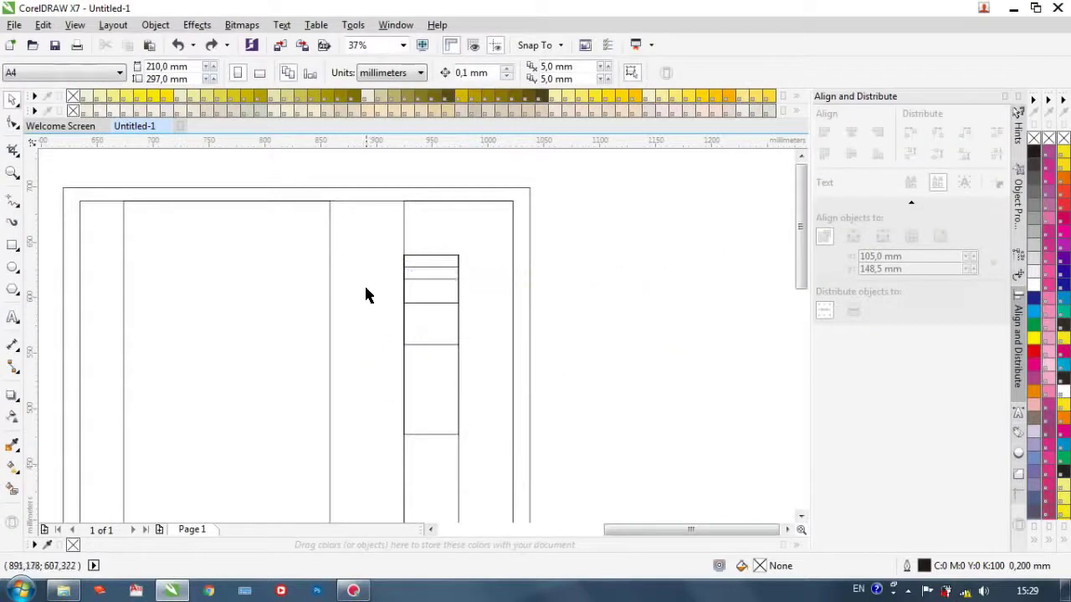
Step: Delete the larger nested rectangles in the window, keeping only the thin strip at its upper end
click(444, 432)
key(Delete)
click(431, 343)
key(Delete)
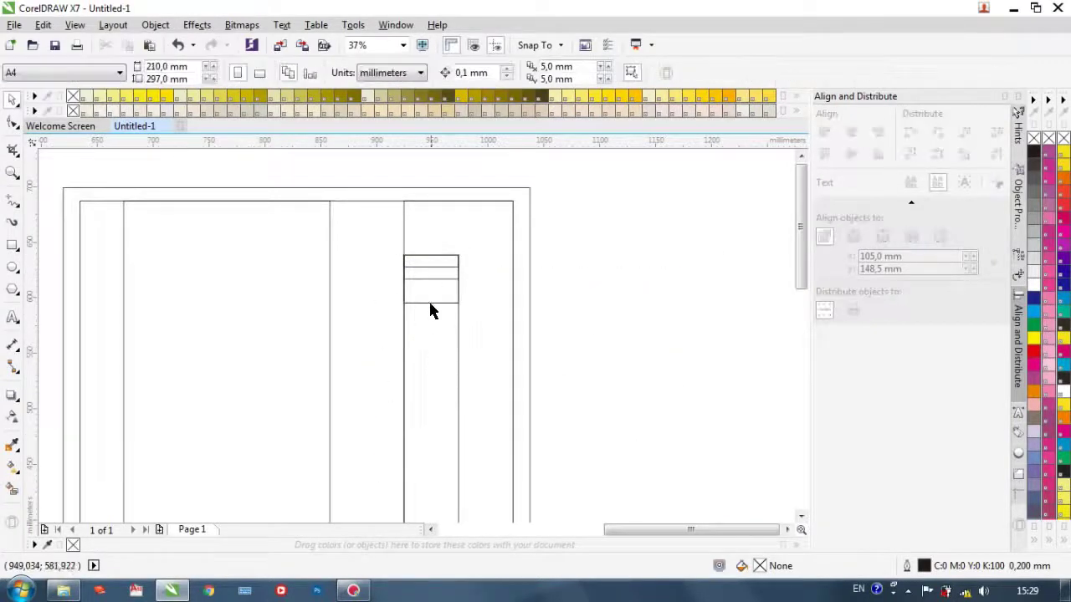
Step: Copy the thin strip downward edge to edge until five strips are stacked in the window
click(431, 266)
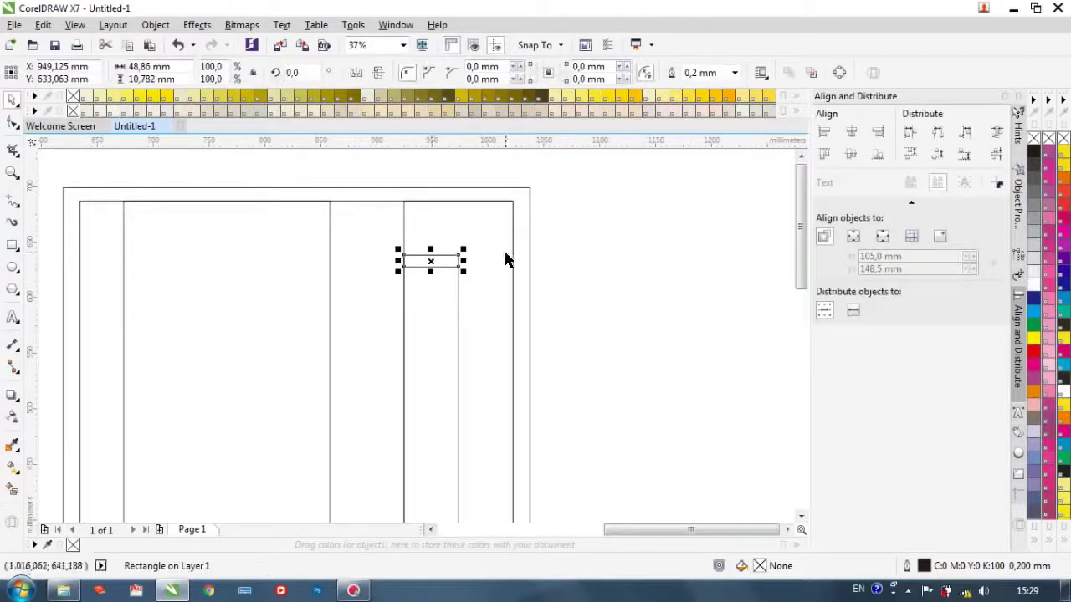
scroll(467, 274, up, 1)
drag(436, 261, 397, 298)
scroll(395, 299, up, 1)
scroll(501, 291, down, 1)
drag(471, 303, 463, 343)
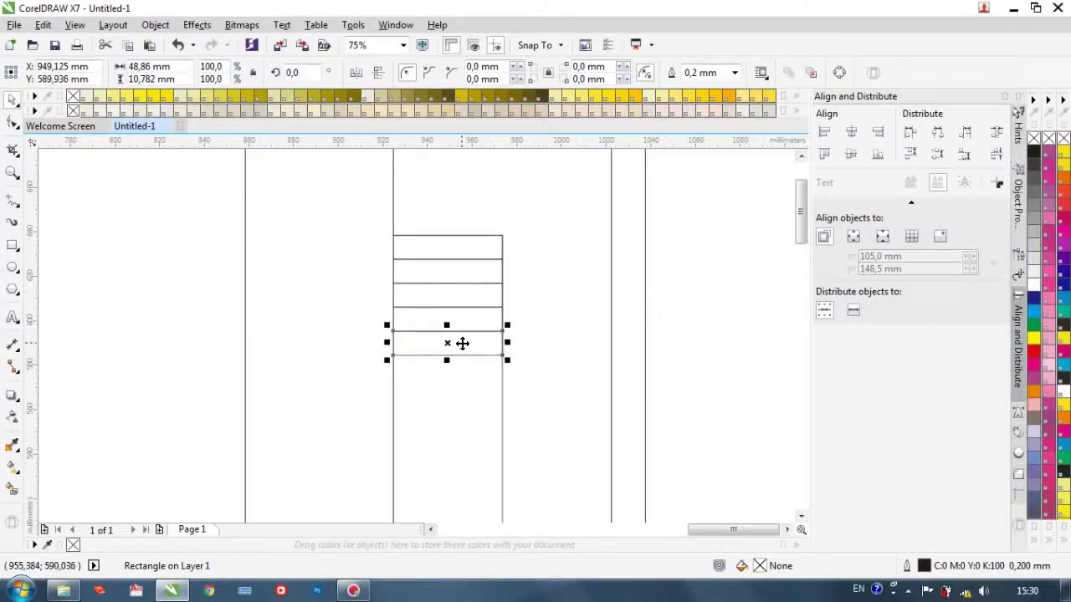
Step: Copy the five stacked strips downward edge to edge five times, offset by -53.908 mm each, to extend the striped window column
scroll(707, 267, down, 1)
click(567, 276)
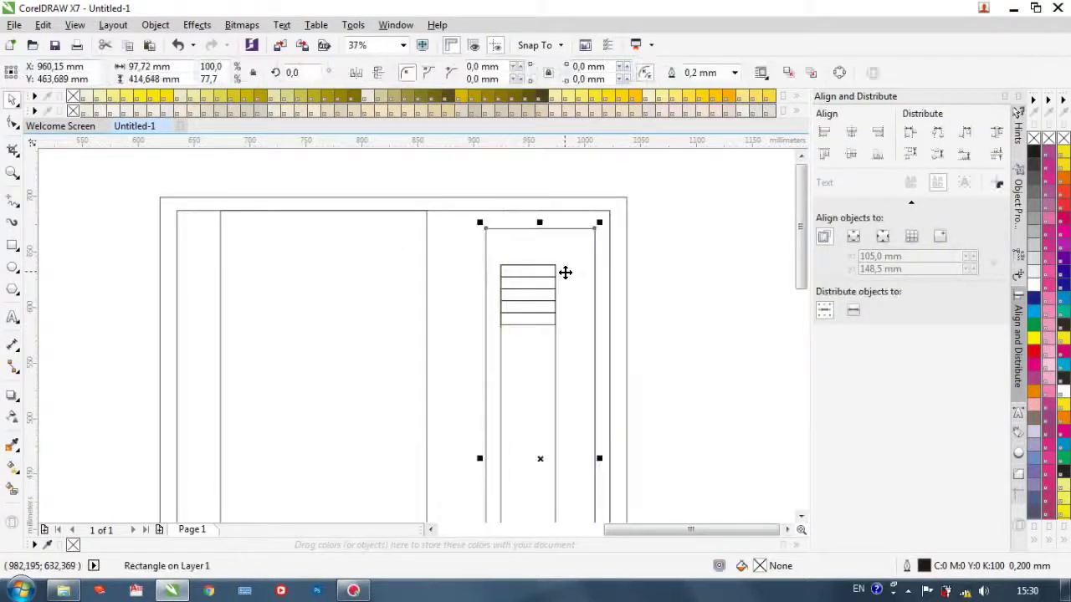
drag(691, 242, 482, 365)
key(alt+F7)
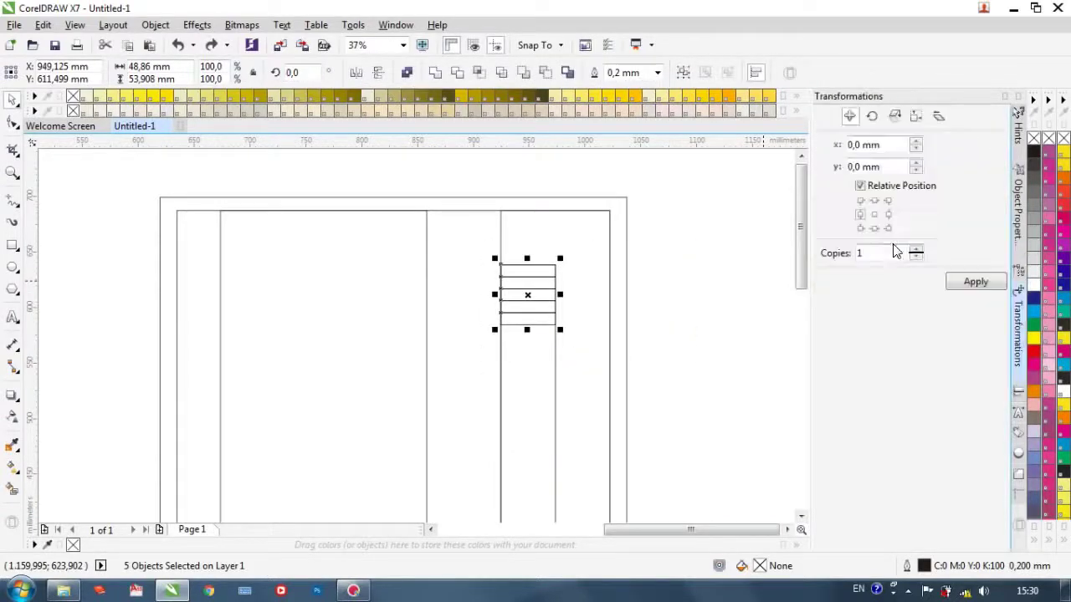
click(874, 228)
click(970, 282)
click(971, 282)
scroll(786, 281, down, 2)
click(977, 282)
click(976, 282)
click(976, 282)
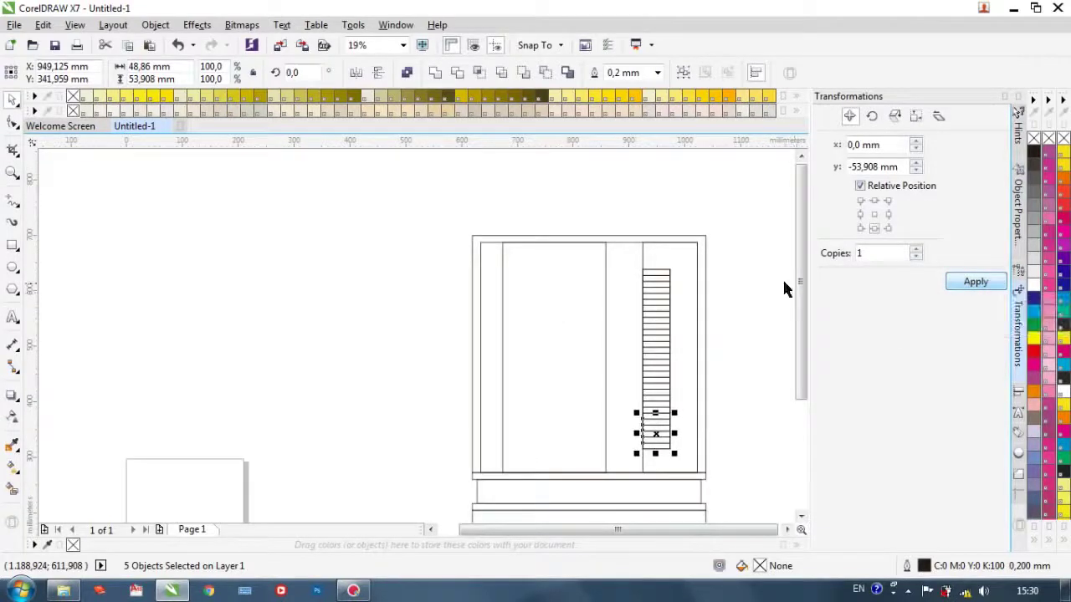
click(550, 306)
scroll(552, 300, down, 1)
scroll(676, 367, up, 1)
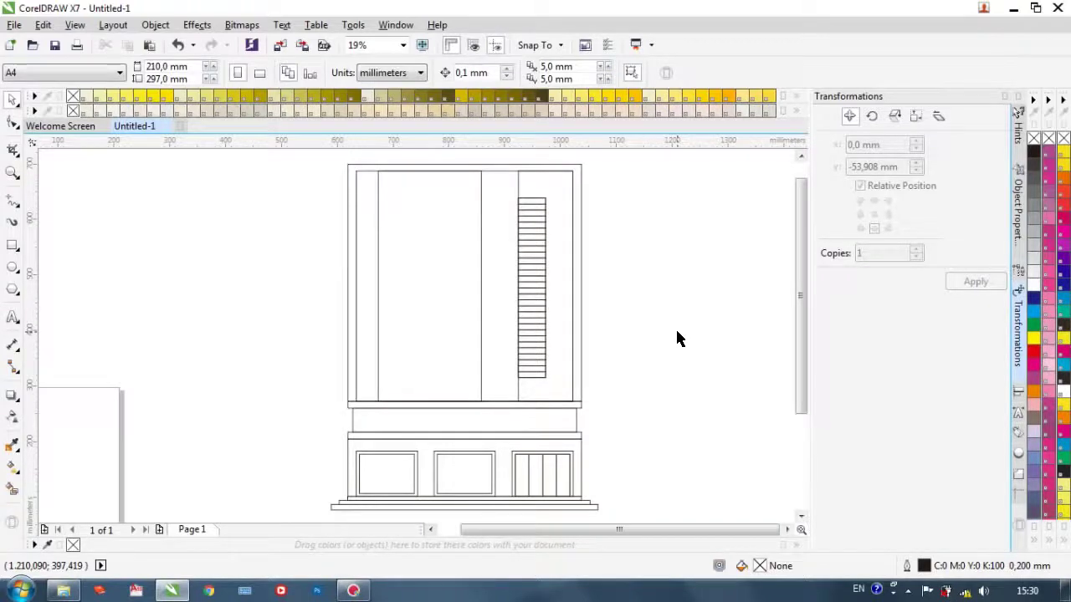
Step: Draw a thin horizontal rectangle about 184.9 × 3.5 mm across the large panel, just above its lower edge
scroll(381, 369, up, 2)
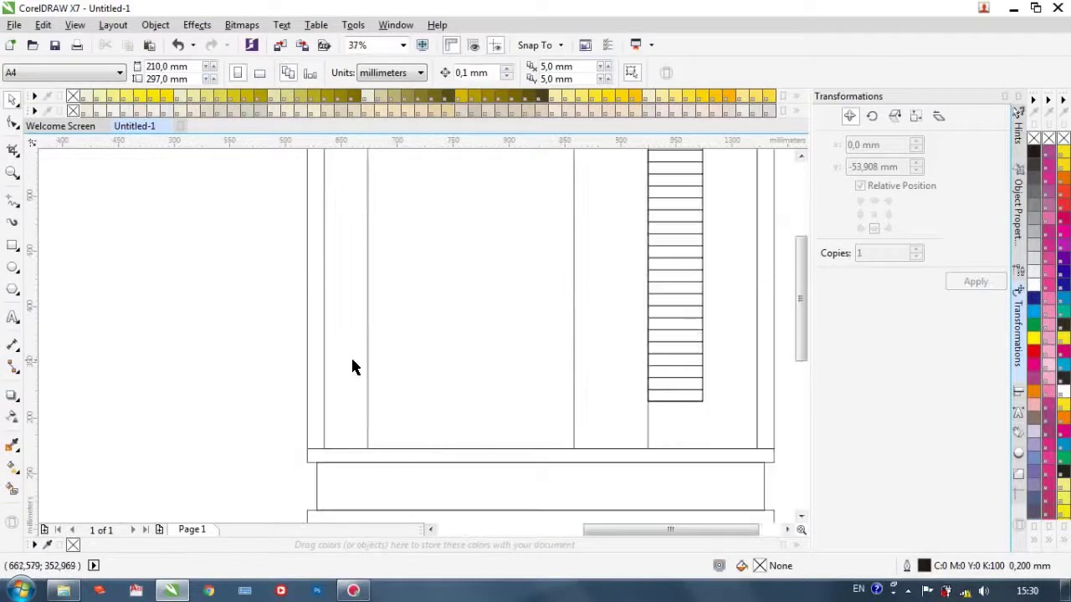
click(13, 245)
drag(366, 440, 577, 436)
scroll(450, 393, down, 2)
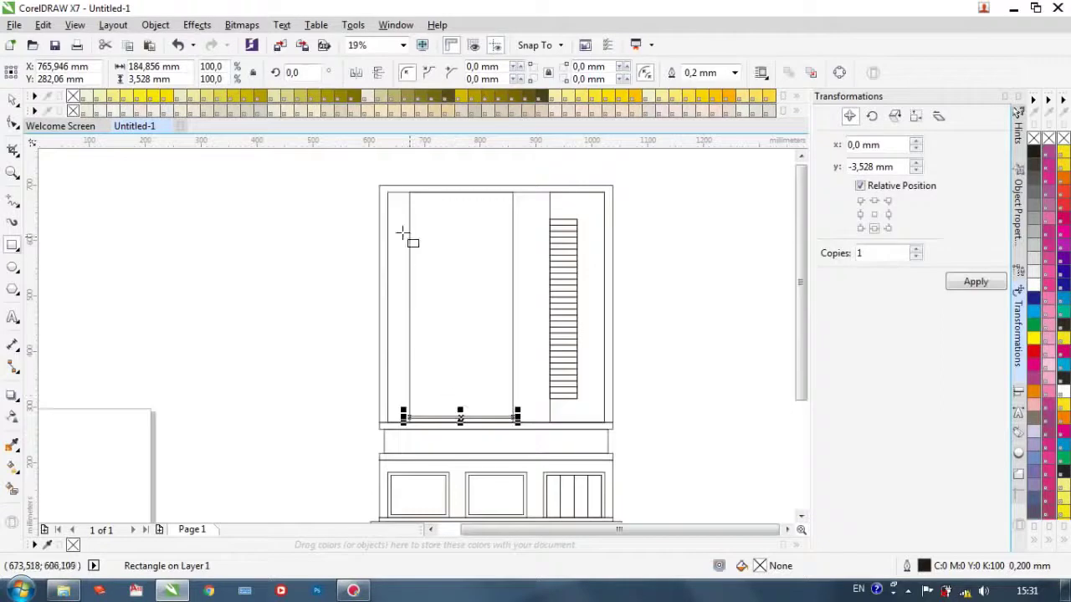
drag(409, 192, 389, 441)
scroll(418, 413, up, 2)
scroll(422, 405, up, 1)
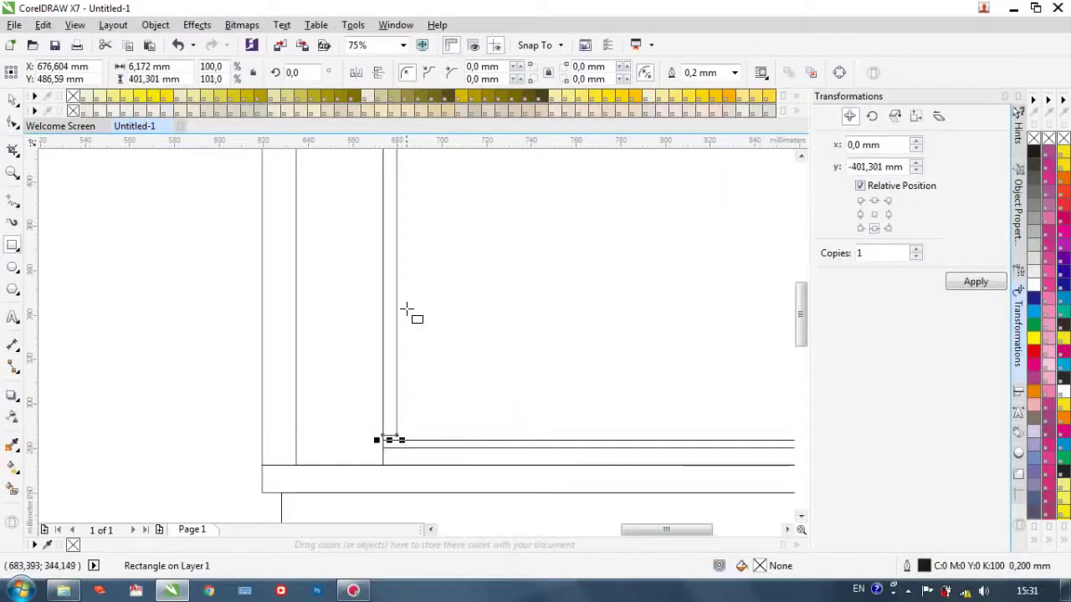
scroll(406, 309, down, 1)
key(ctrl+z)
key(ctrl+z)
Step: Make one copy of the thin horizontal strip rotated by 90 degrees about its centre
click(18, 100)
click(480, 376)
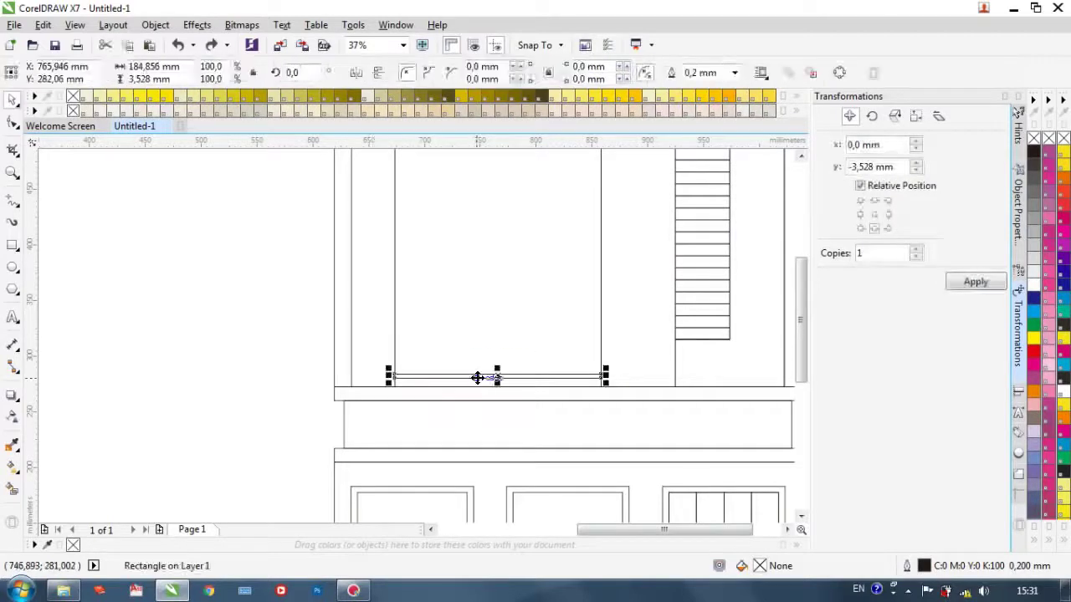
click(872, 117)
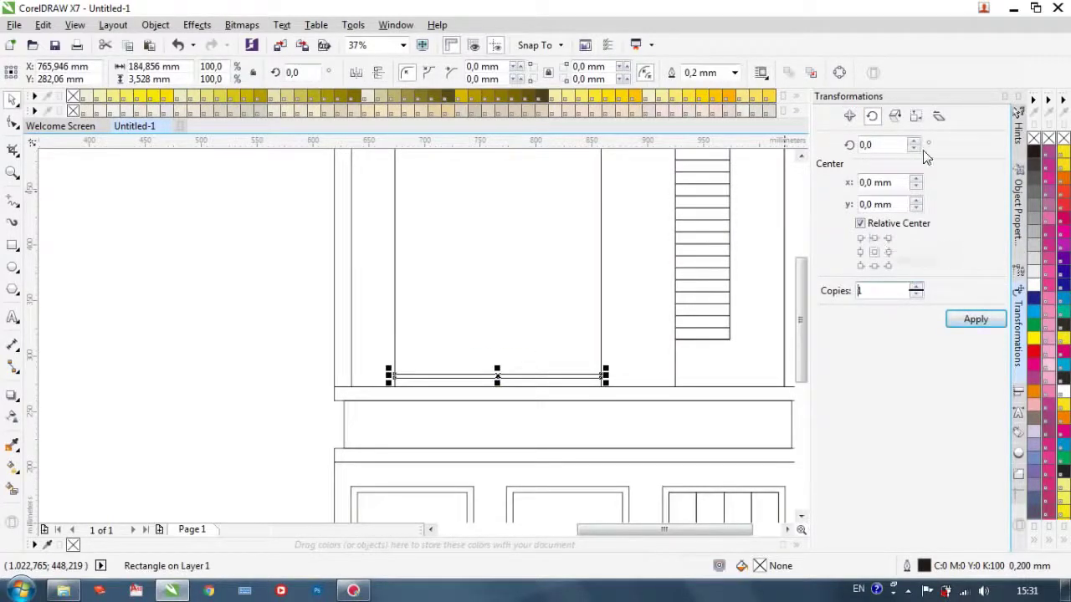
click(976, 320)
scroll(609, 329, down, 2)
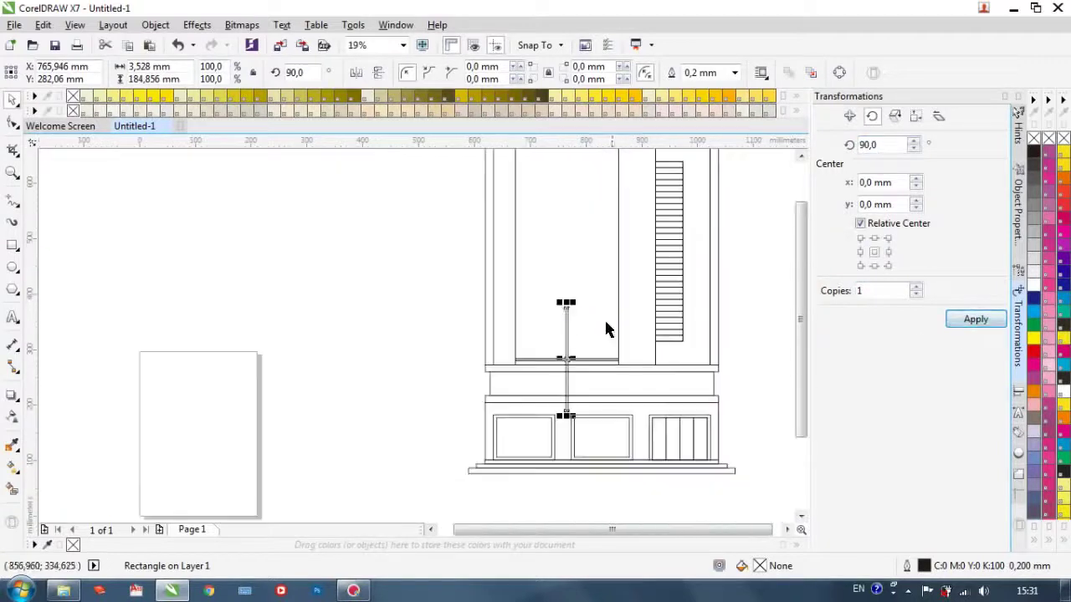
Step: Move the upright strip to the large panel's left edge and stretch it about 403.4 mm tall, from the horizontal strip to the panel's upper edge
scroll(572, 354, up, 2)
drag(591, 399, 390, 164)
scroll(383, 328, up, 1)
drag(338, 355, 340, 339)
scroll(421, 354, down, 3)
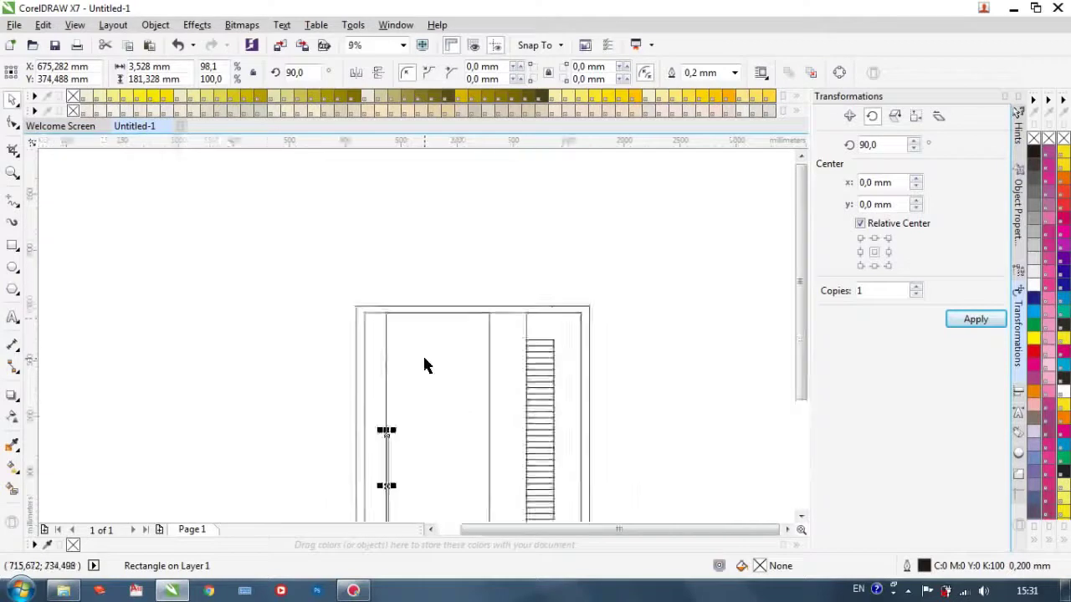
scroll(424, 355, up, 1)
drag(349, 509, 359, 267)
click(209, 227)
scroll(339, 263, down, 1)
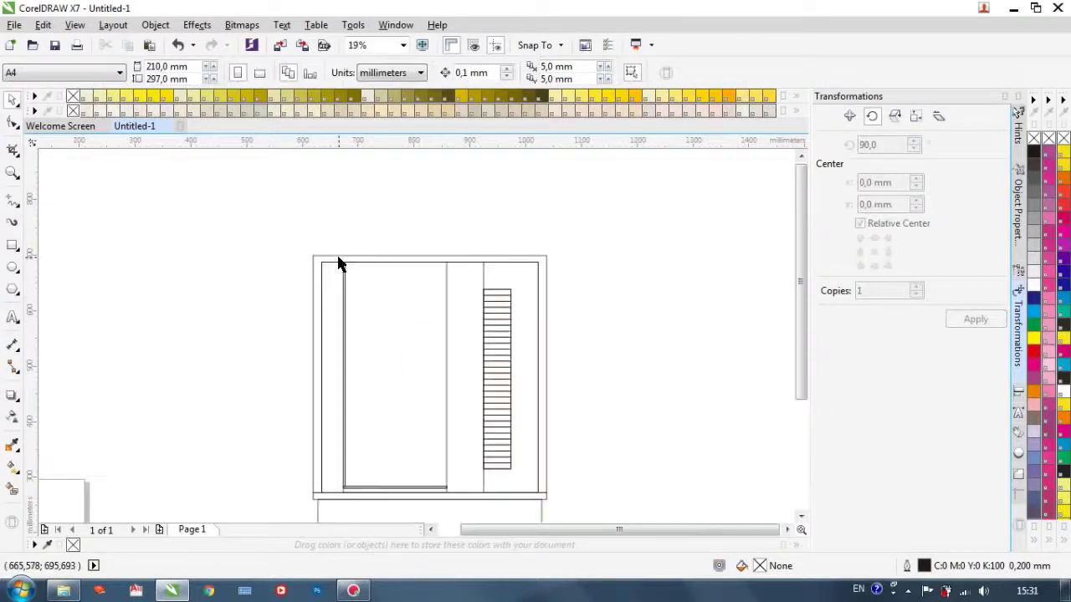
Step: Copy the upright strip edge to edge across the large panel, 10 copies per run at a horizontal offset of 3.528 mm
click(850, 116)
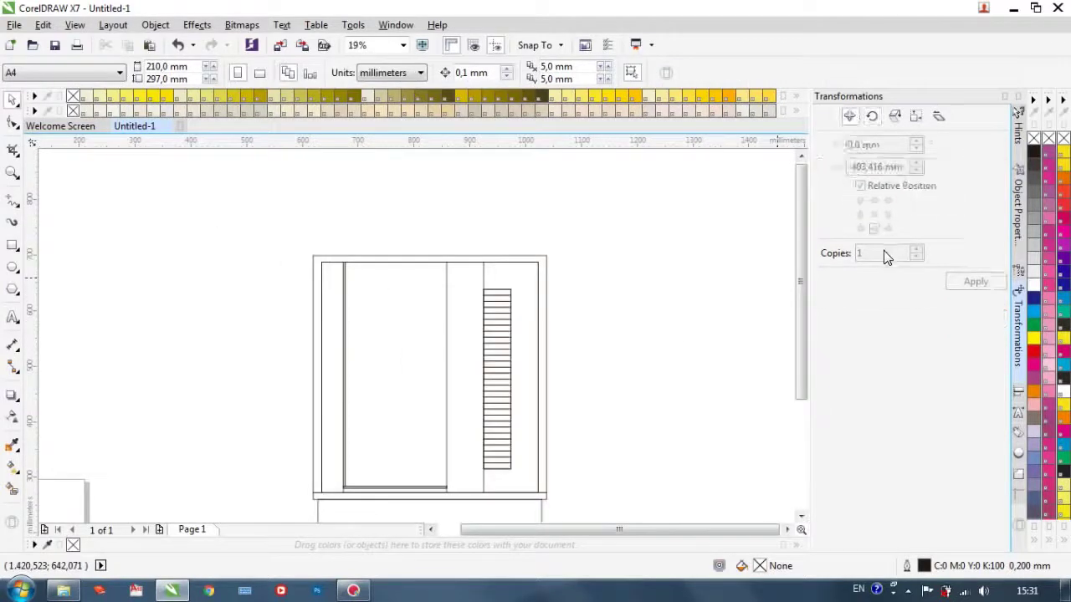
click(344, 323)
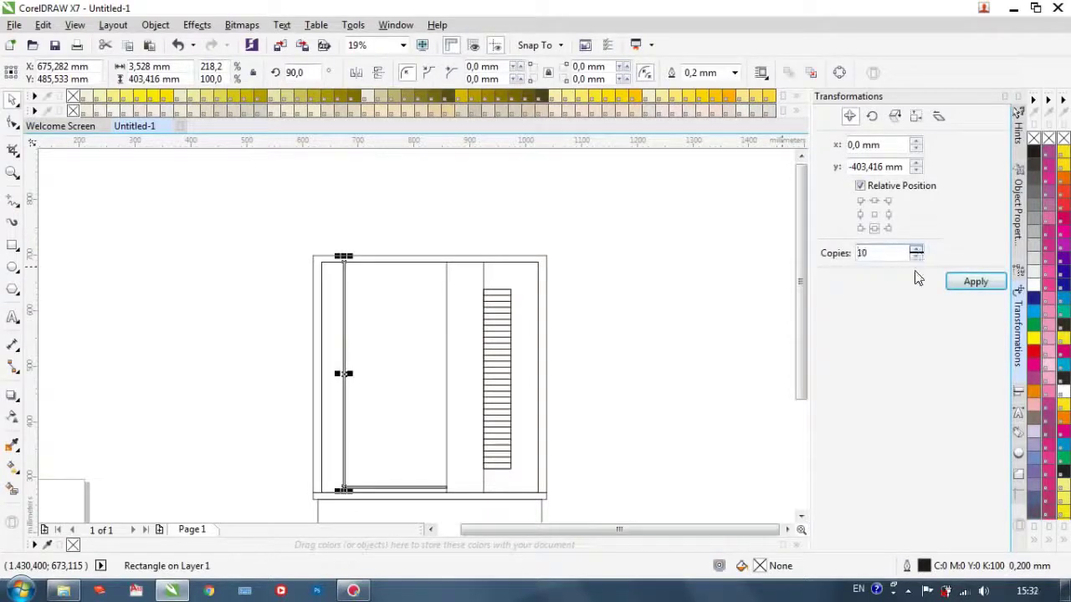
click(889, 216)
click(976, 283)
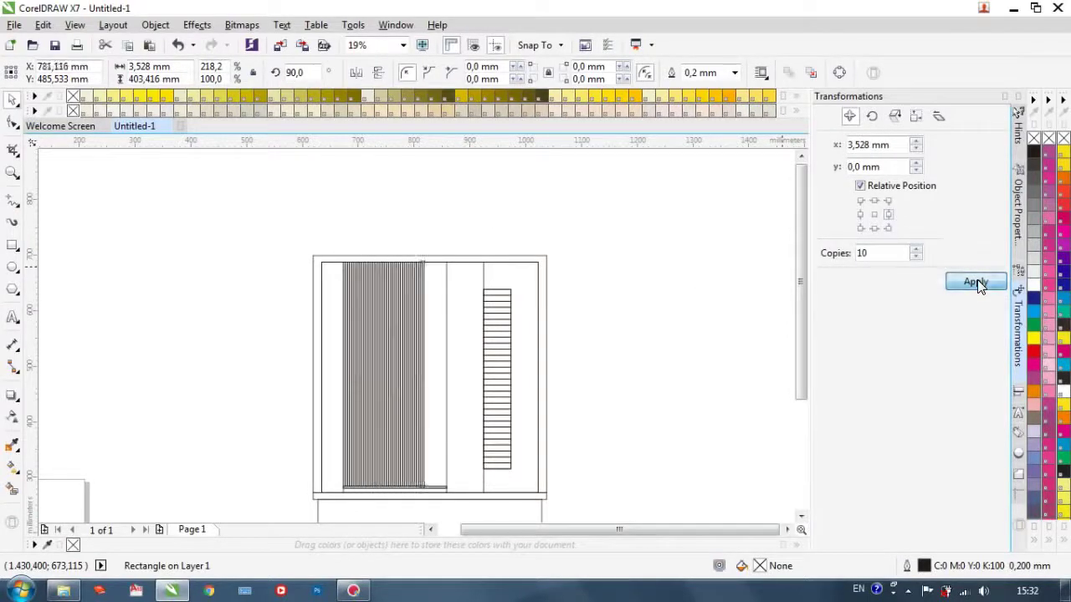
click(563, 329)
Step: Add 1 more copy of the last upright strip at the panel's right end, offset by 3.528 mm
scroll(445, 322, up, 2)
click(435, 289)
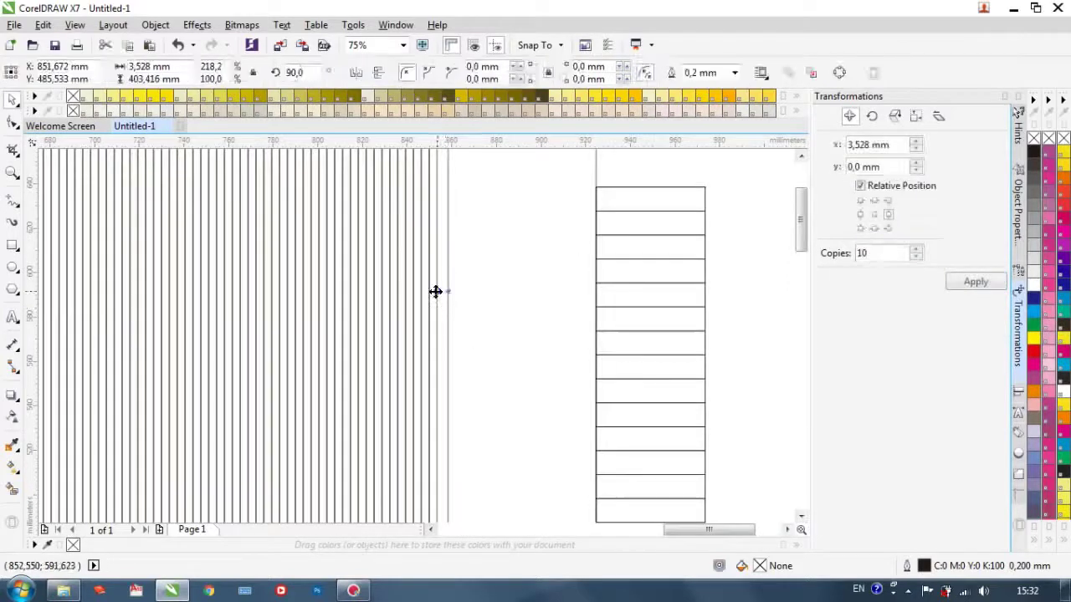
scroll(435, 290, down, 2)
key(BackSpace)
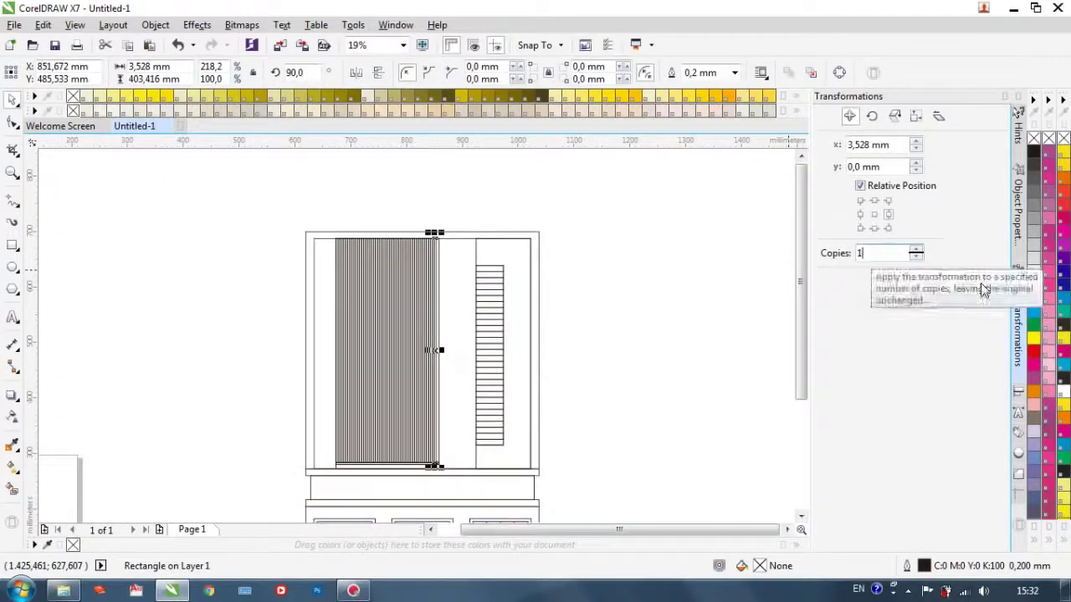
click(976, 282)
Step: Delete the large panel's outline rectangle behind the upright strips
scroll(435, 287, up, 4)
scroll(419, 299, down, 1)
scroll(413, 299, up, 1)
click(432, 293)
scroll(440, 310, down, 4)
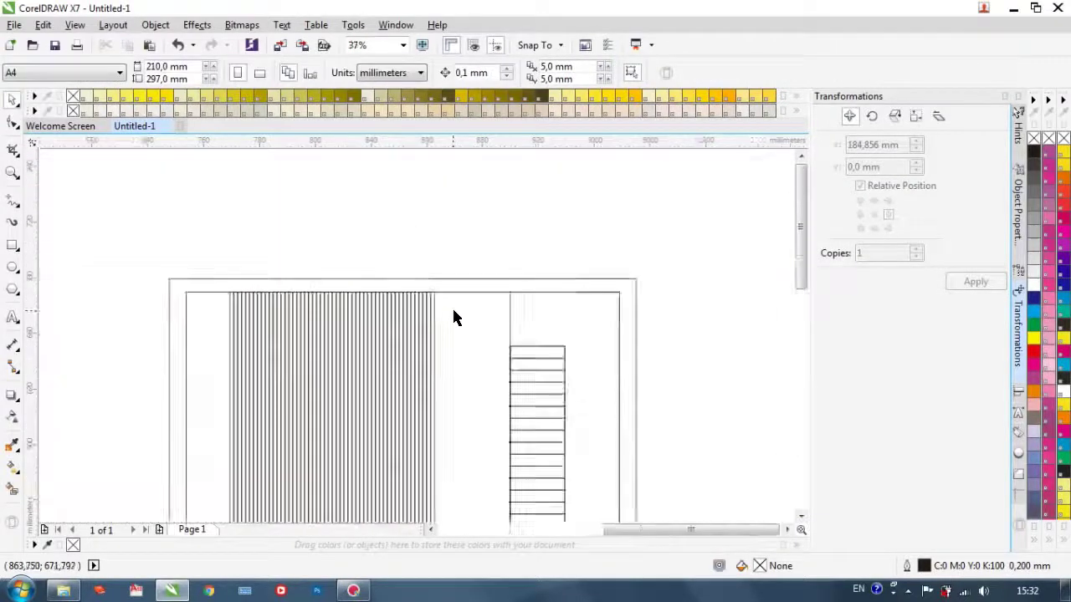
scroll(433, 390, up, 2)
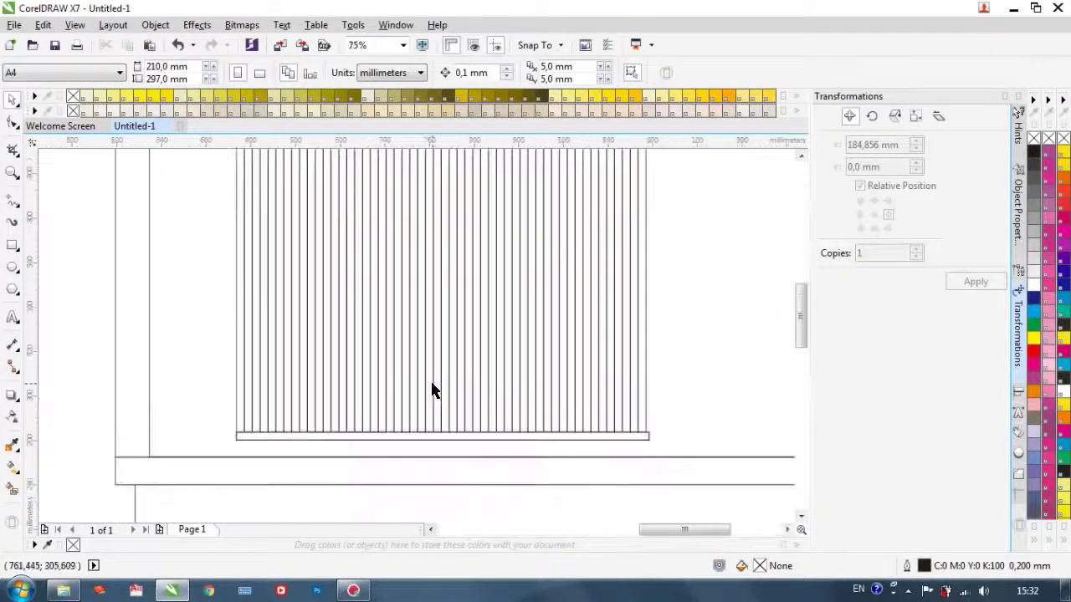
scroll(426, 290, down, 3)
scroll(421, 216, up, 1)
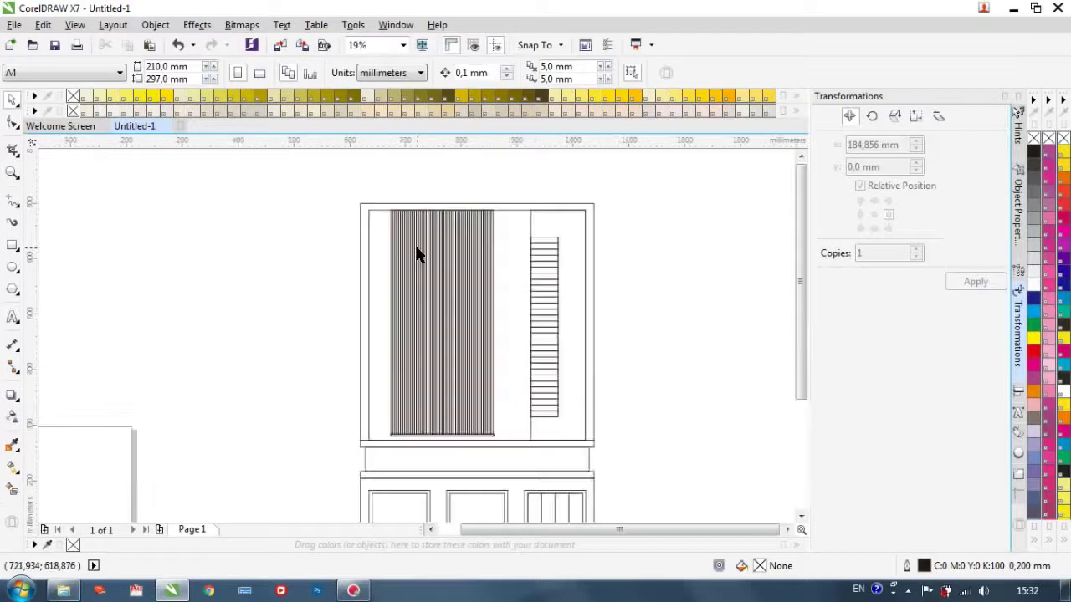
Step: Delete the upright strips in adjacent pairs at the left end of the panel, keeping every third strip
scroll(422, 222, up, 3)
click(400, 212)
click(430, 227)
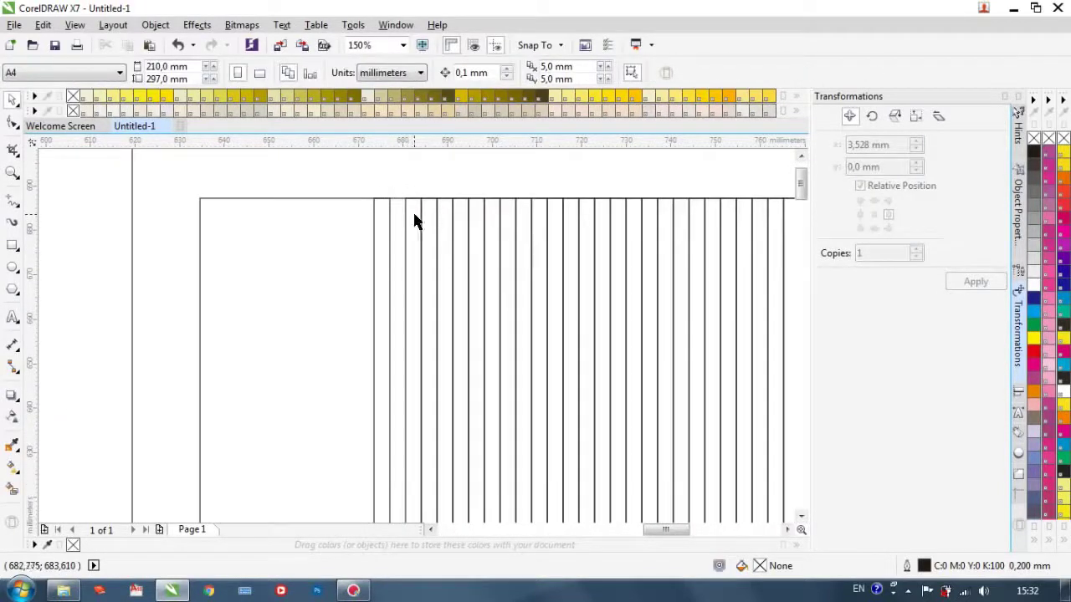
click(412, 213)
key(Delete)
scroll(412, 215, down, 1)
scroll(435, 221, up, 1)
click(435, 215)
key(Delete)
click(478, 232)
key(Delete)
Step: Try to continue thinning out the upright strips further right by deleting more adjacent pairs
scroll(479, 230, down, 1)
scroll(502, 239, up, 1)
click(492, 235)
key(Delete)
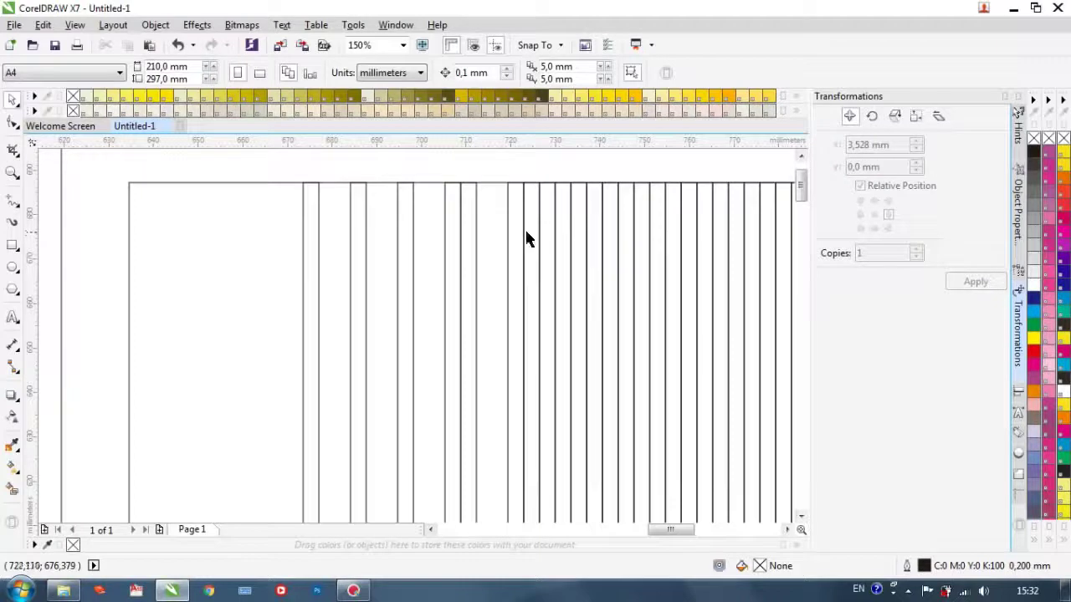
click(540, 239)
key(Delete)
key(Delete)
click(595, 242)
key(Delete)
click(625, 246)
key(Delete)
click(641, 246)
key(Delete)
Step: Undo the last eight strip deletions
scroll(338, 258, down, 2)
scroll(489, 267, up, 1)
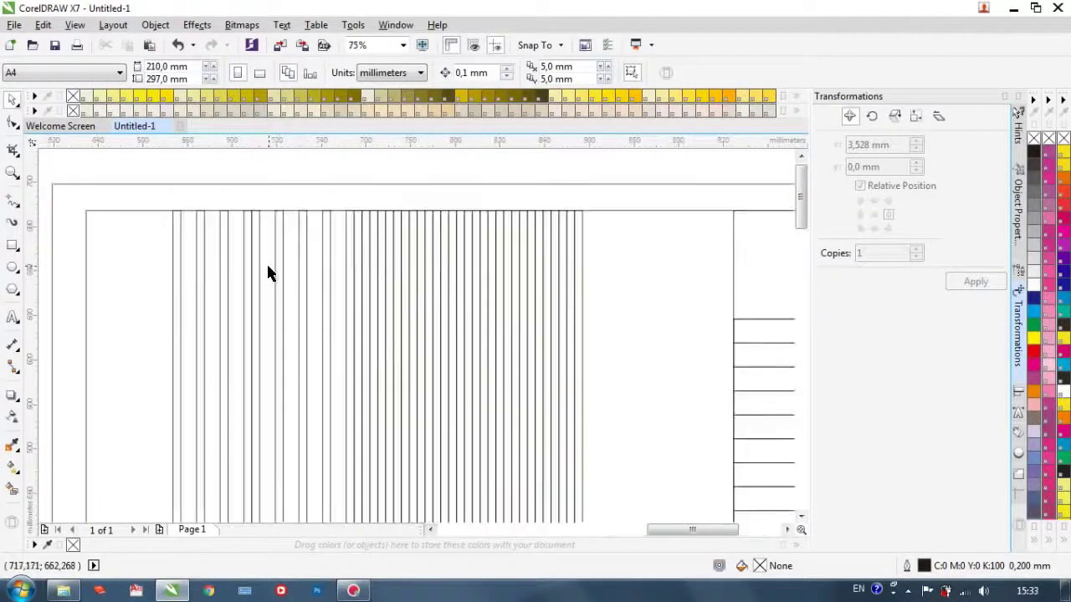
scroll(274, 267, up, 1)
scroll(272, 279, down, 1)
key(ctrl+z)
key(ctrl+z)
key(ctrl+z)
key(ctrl+z)
key(ctrl+z)
key(ctrl+z)
key(ctrl+z)
key(ctrl+z)
scroll(254, 262, up, 1)
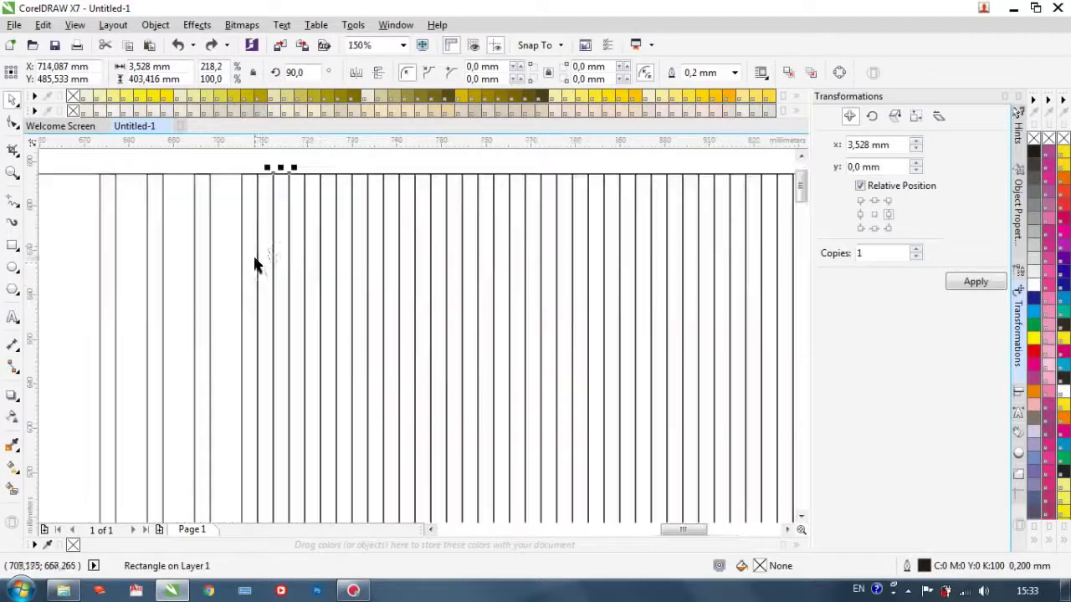
Step: Delete adjacent pairs of upright strips up to the panel's middle, keeping every third strip
key(Delete)
click(328, 239)
key(Delete)
click(356, 239)
key(Delete)
click(374, 243)
key(Delete)
click(413, 257)
key(Delete)
click(455, 258)
key(Delete)
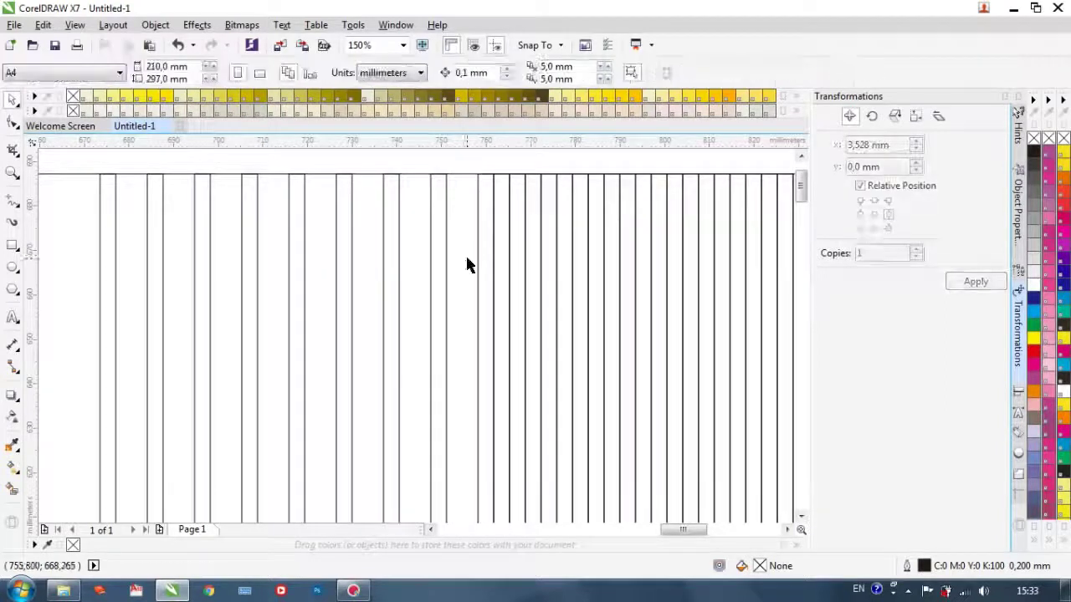
Step: Delete two of every three upright strips in the section right of the panel's middle
key(Delete)
click(567, 261)
key(Delete)
click(606, 266)
key(Delete)
click(651, 269)
key(Delete)
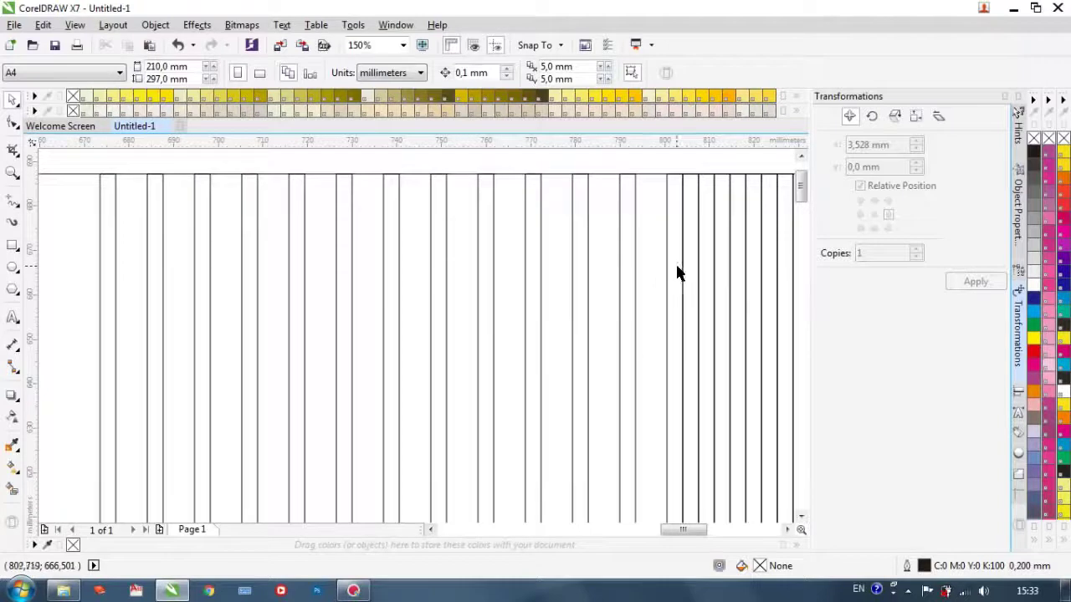
click(698, 275)
key(Delete)
click(736, 253)
key(Delete)
click(750, 253)
key(Delete)
Step: Delete the remaining adjacent pairs of strips at the panel's right end, finishing the row of evenly spaced slats
drag(673, 531, 683, 530)
scroll(629, 432, down, 1)
scroll(594, 344, up, 1)
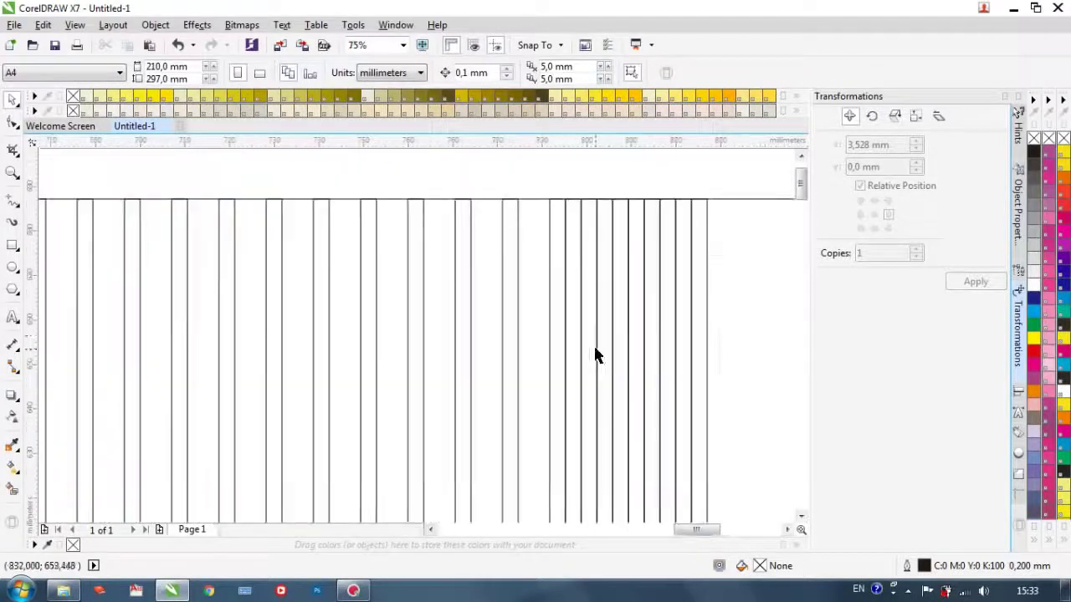
click(573, 221)
key(Delete)
click(589, 226)
key(Delete)
click(620, 234)
key(Delete)
click(636, 238)
key(Delete)
click(668, 237)
key(Delete)
click(680, 244)
key(Delete)
scroll(631, 258, down, 3)
scroll(363, 306, down, 1)
scroll(519, 351, up, 1)
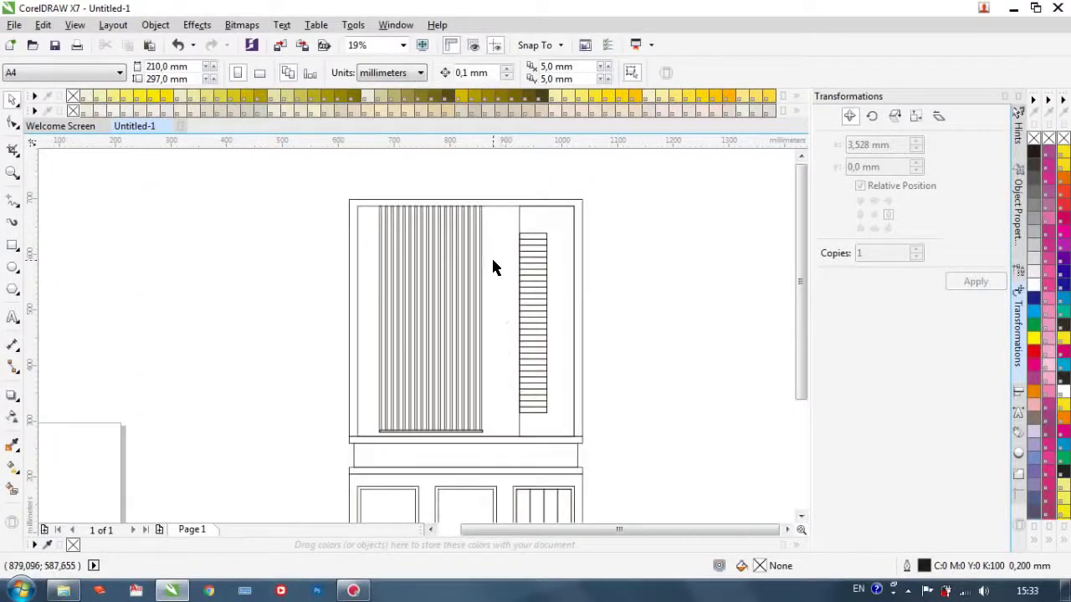
Step: Draw an upright window rectangle about 37 × 113 mm between the slatted panel and the striped window column
scroll(497, 373, up, 1)
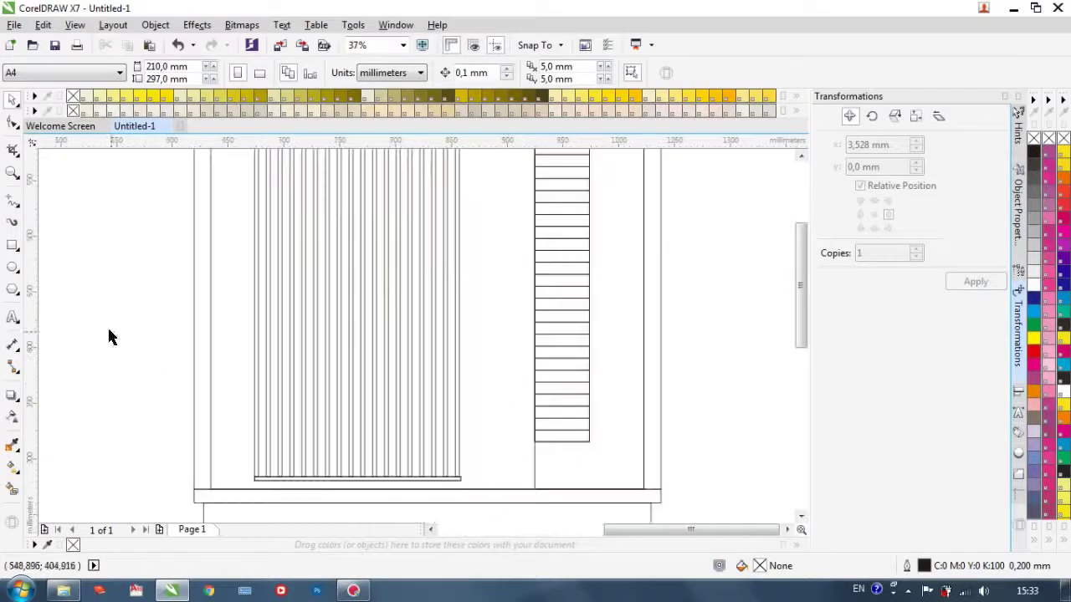
click(13, 245)
mouse_move(517, 418)
mouse_down()
mouse_move(456, 305)
mouse_move(456, 294)
mouse_move(476, 294)
mouse_up()
scroll(476, 294, down, 1)
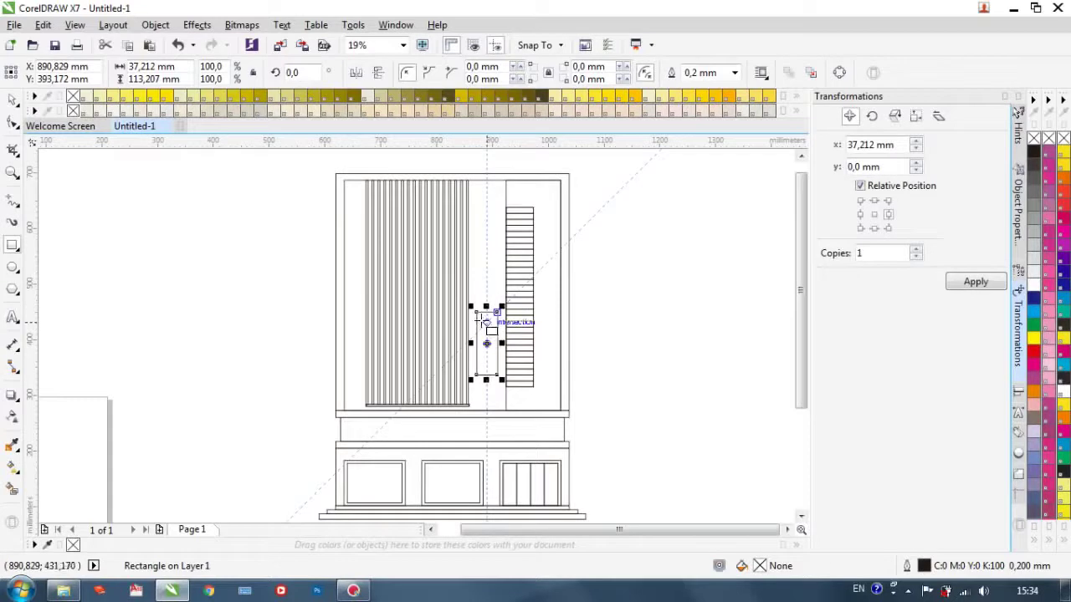
Step: Copy the new window rectangle straight up to place a second window above it
click(12, 100)
click(205, 326)
click(488, 344)
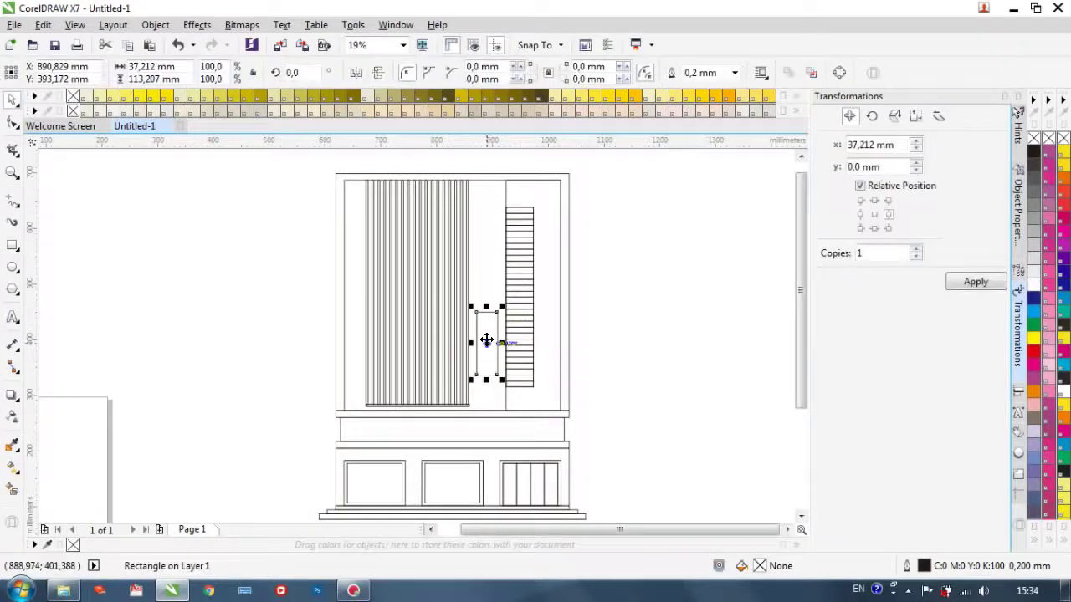
drag(487, 343, 489, 254)
click(605, 289)
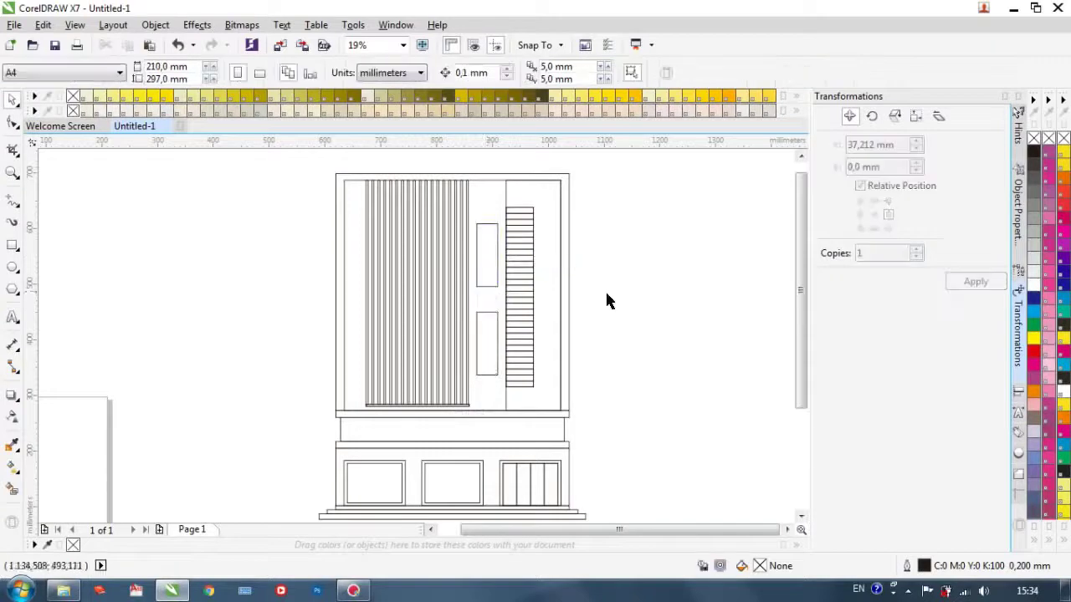
Step: Draw progressively halved rectangles from the upper window's left edge, covering half, a quarter and an eighth of its width, the narrowest about 4.65 mm
scroll(375, 347, down, 1)
scroll(433, 316, up, 2)
click(389, 250)
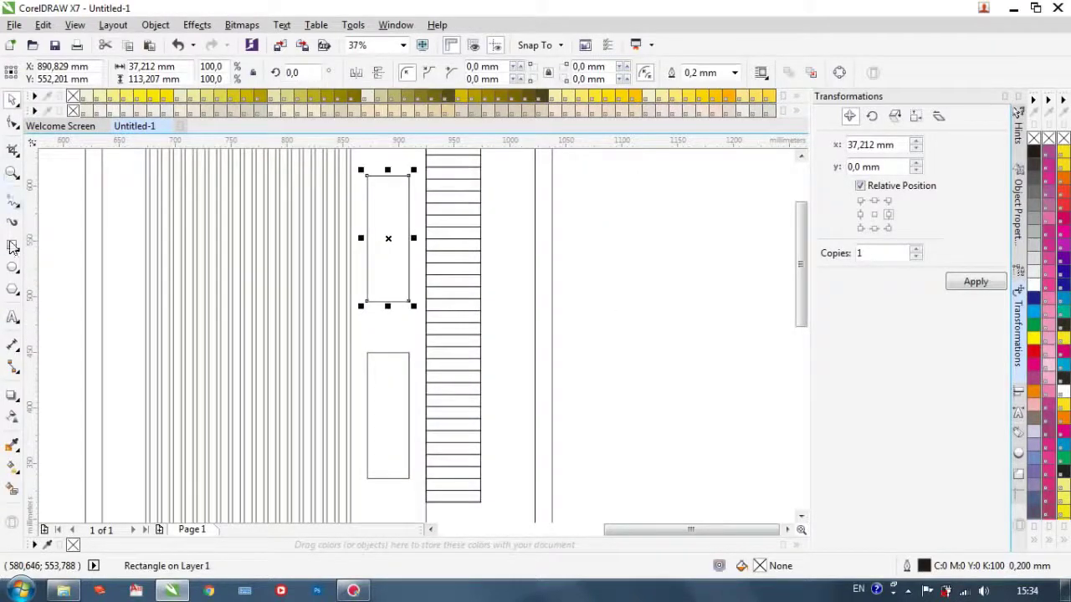
click(12, 245)
scroll(368, 201, up, 1)
scroll(368, 172, down, 1)
mouse_move(366, 172)
mouse_down()
mouse_move(390, 232)
mouse_move(388, 302)
mouse_up()
scroll(389, 184, up, 1)
mouse_move(355, 152)
mouse_down()
mouse_move(365, 372)
mouse_move(357, 406)
mouse_up()
drag(335, 151, 346, 403)
key(Escape)
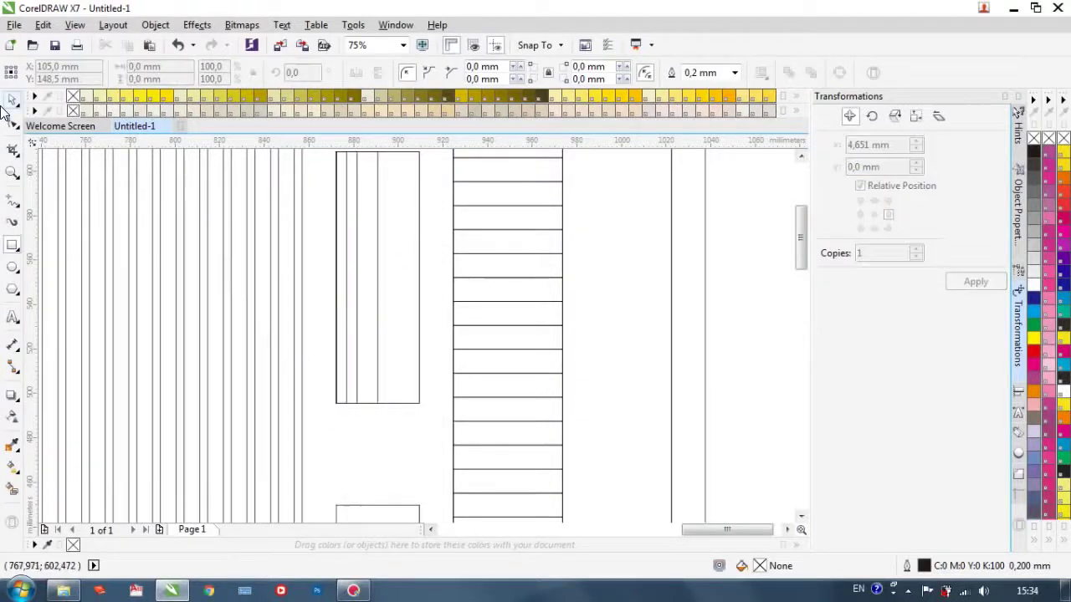
Step: Delete the half-width and quarter-width helper rectangles from the upper window, keeping the narrowest strip
key(space)
click(357, 257)
key(Delete)
click(378, 255)
key(Delete)
Step: Repeat the narrow strip seven times at a 4.651 mm horizontal offset to fill the upper window's width
scroll(374, 252, down, 1)
scroll(384, 174, up, 1)
click(333, 269)
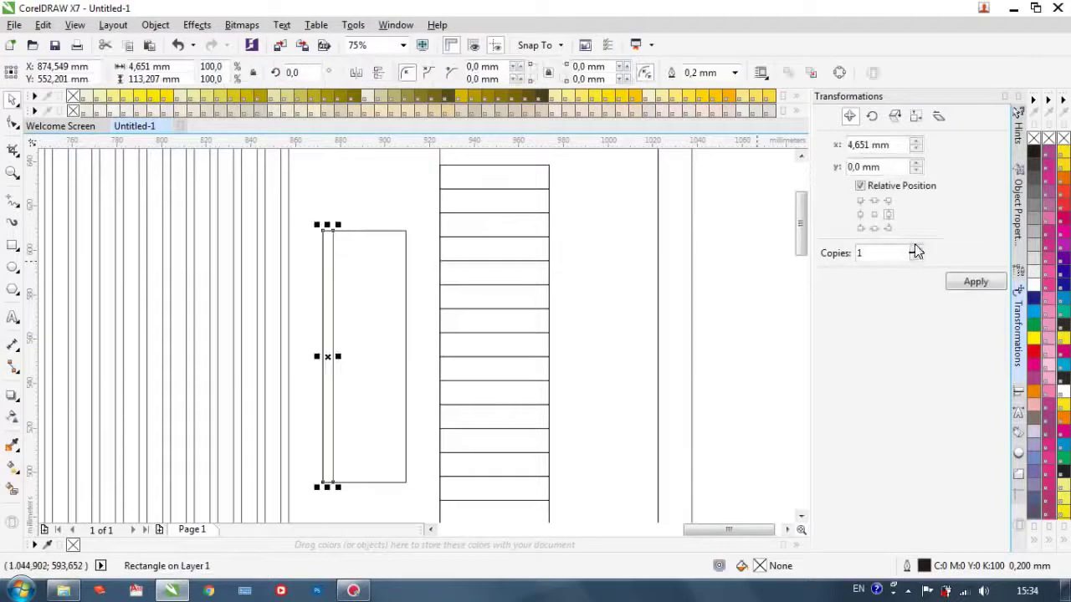
click(974, 283)
click(974, 283)
click(974, 282)
click(974, 283)
click(974, 283)
click(974, 283)
click(974, 283)
click(422, 253)
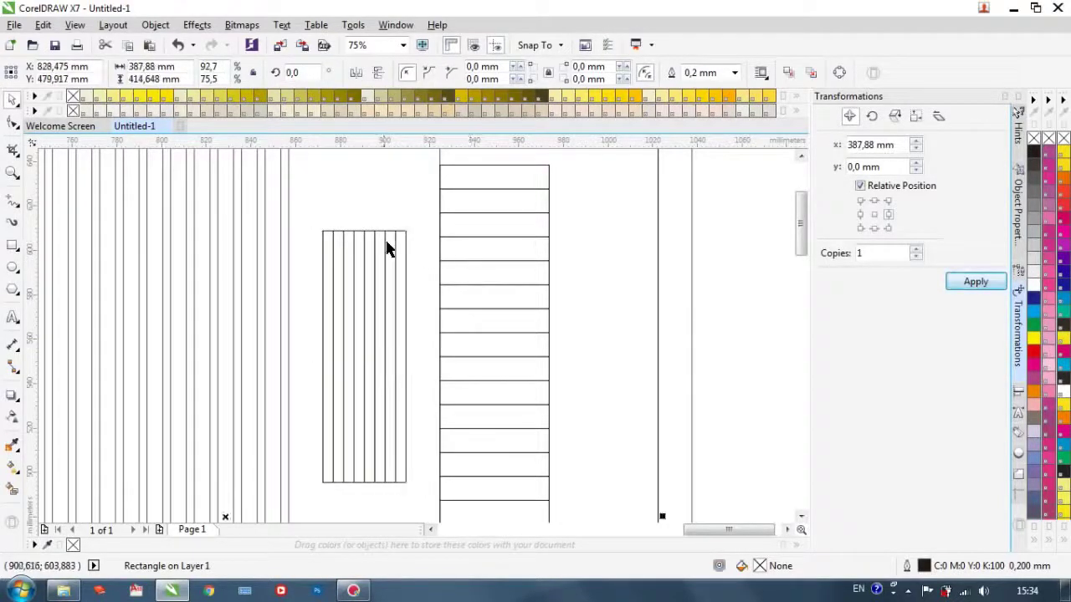
Step: Delete the upper window's outline and every second strip, leaving four evenly spaced slats
scroll(388, 241, up, 1)
click(287, 227)
key(Delete)
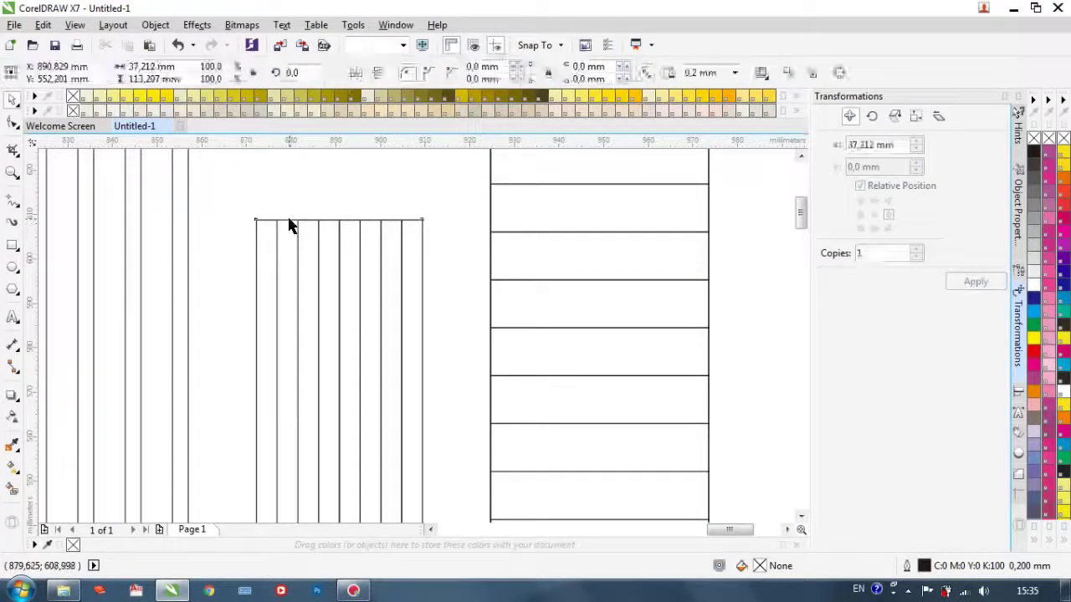
click(325, 229)
key(Delete)
click(369, 221)
key(Delete)
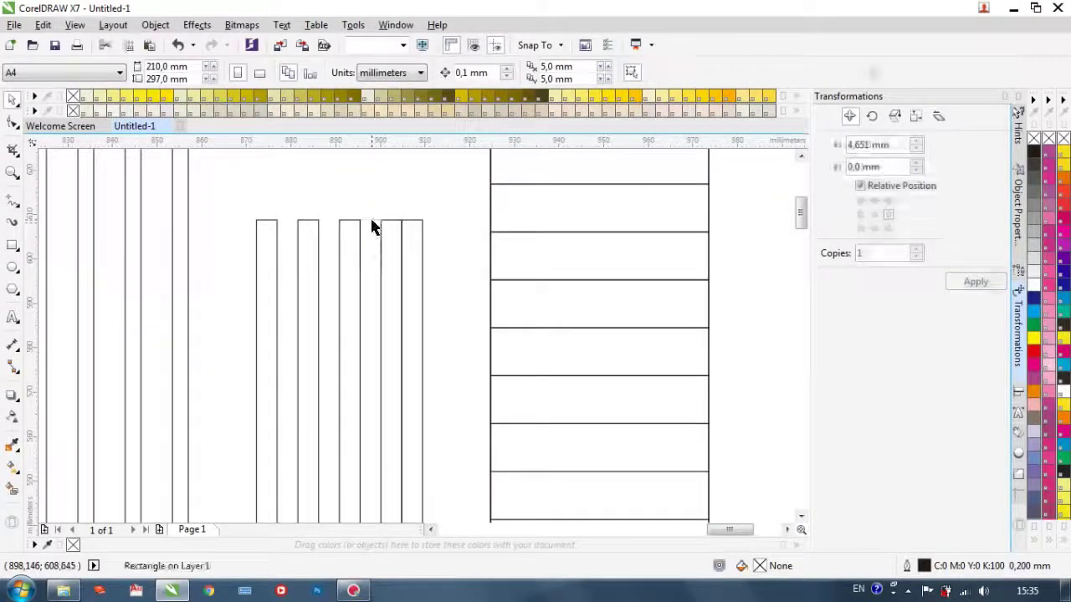
scroll(424, 233, down, 2)
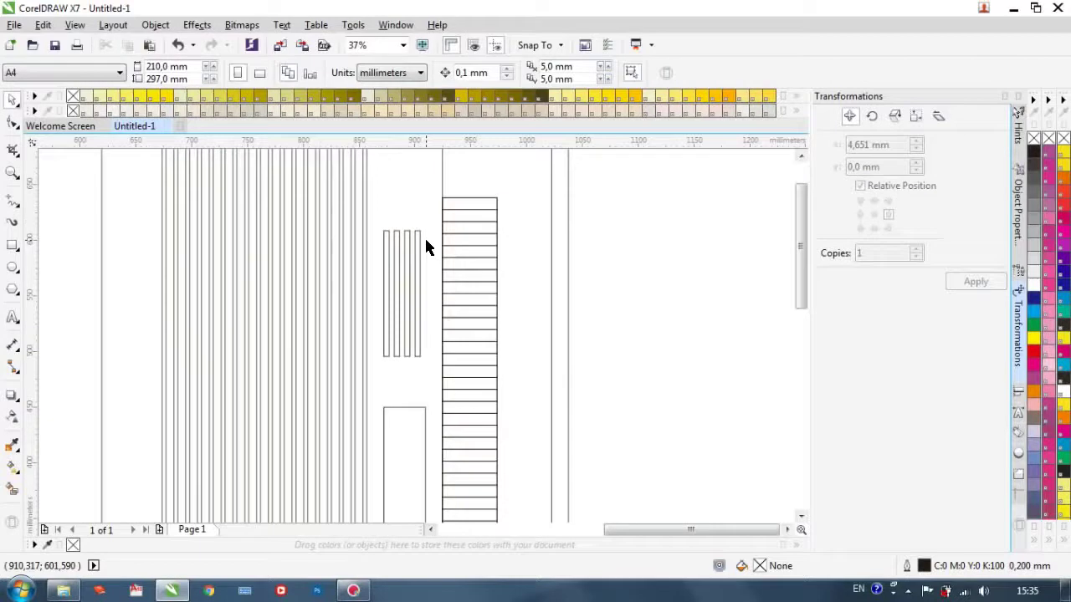
Step: Copy the last slat sideways twice at 4.651 mm offsets and delete the intermediate copy to add a fifth slat
scroll(424, 276, up, 2)
click(402, 190)
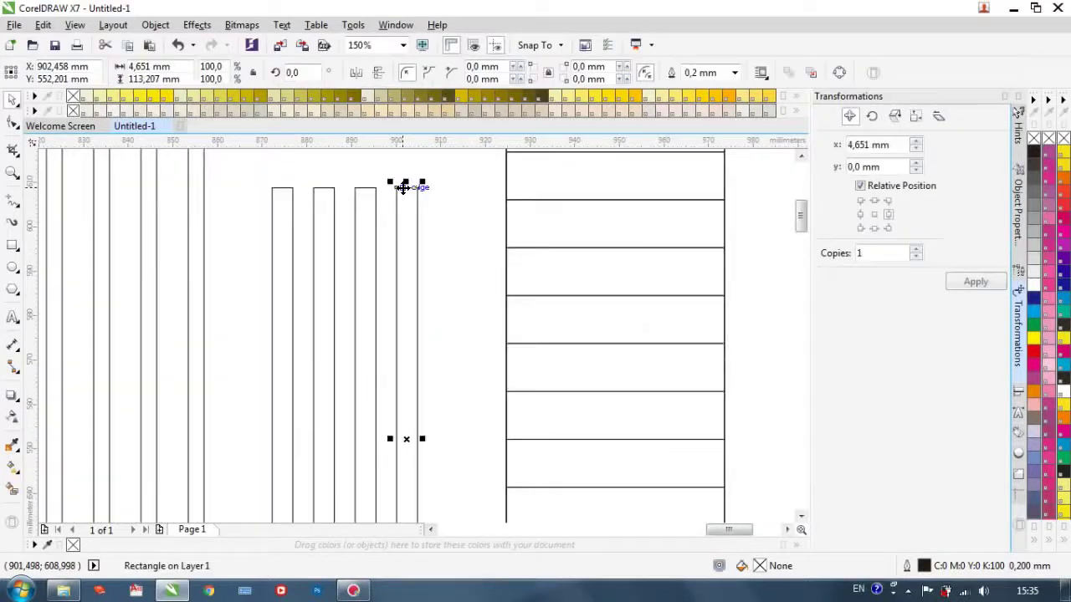
click(970, 285)
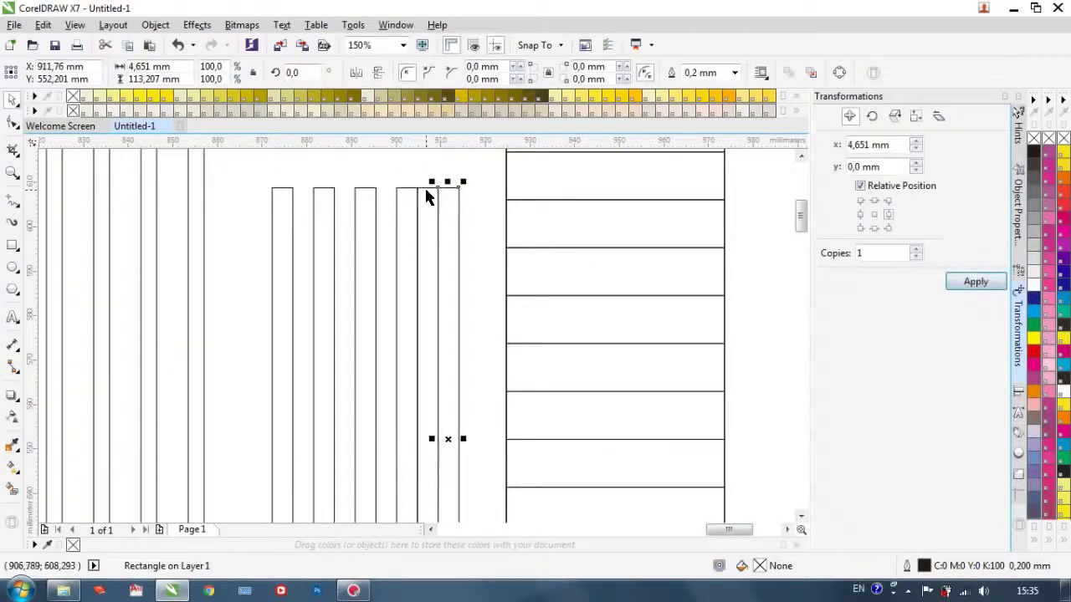
click(428, 235)
scroll(428, 235, down, 2)
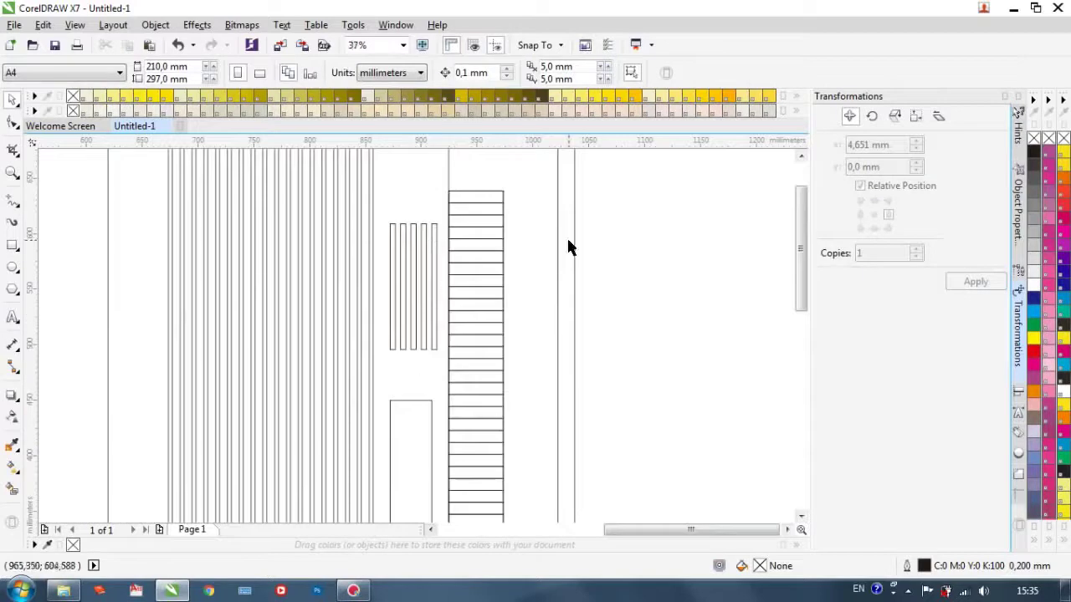
scroll(373, 242, down, 1)
scroll(323, 240, up, 2)
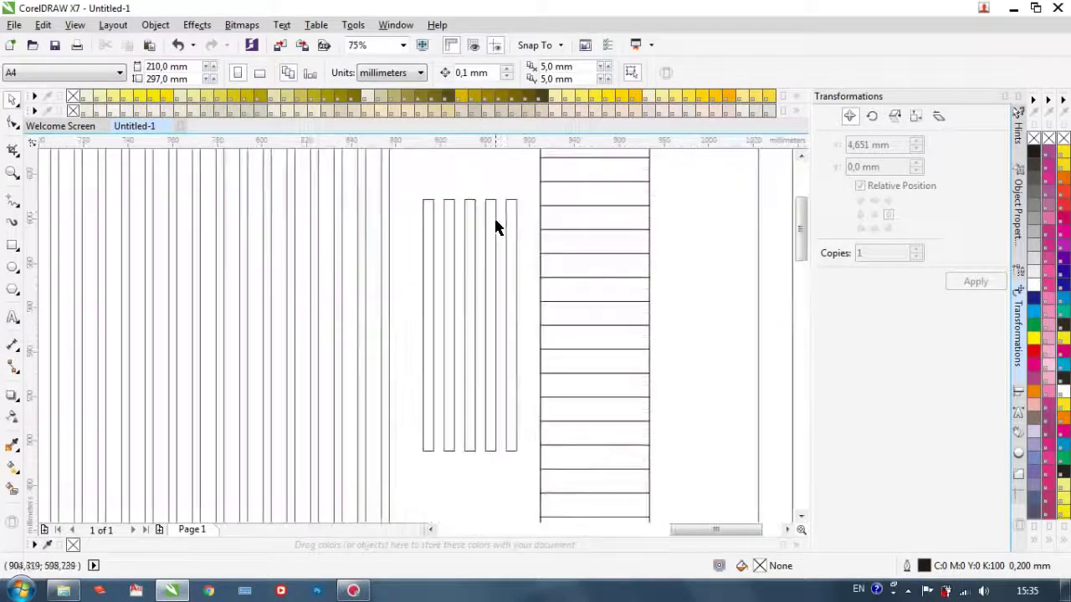
Step: Delete the plain lower window rectangle beneath the five-slat upper window
click(495, 209)
shift+click(493, 208)
shift+click(468, 219)
shift+click(449, 226)
shift+click(429, 235)
scroll(461, 326, down, 3)
scroll(463, 415, up, 2)
click(464, 398)
key(Delete)
Step: Copy the five slats of the upper window straight down to form the lower window
click(443, 195)
shift+click(455, 199)
shift+click(466, 202)
shift+click(488, 211)
shift+click(484, 214)
drag(465, 240, 464, 393)
click(690, 309)
Step: Draw a rectangle about 37 × 415 mm beside the slatted panel's outer edge, with half-height and quarter-height rectangles from its top
scroll(404, 322, down, 2)
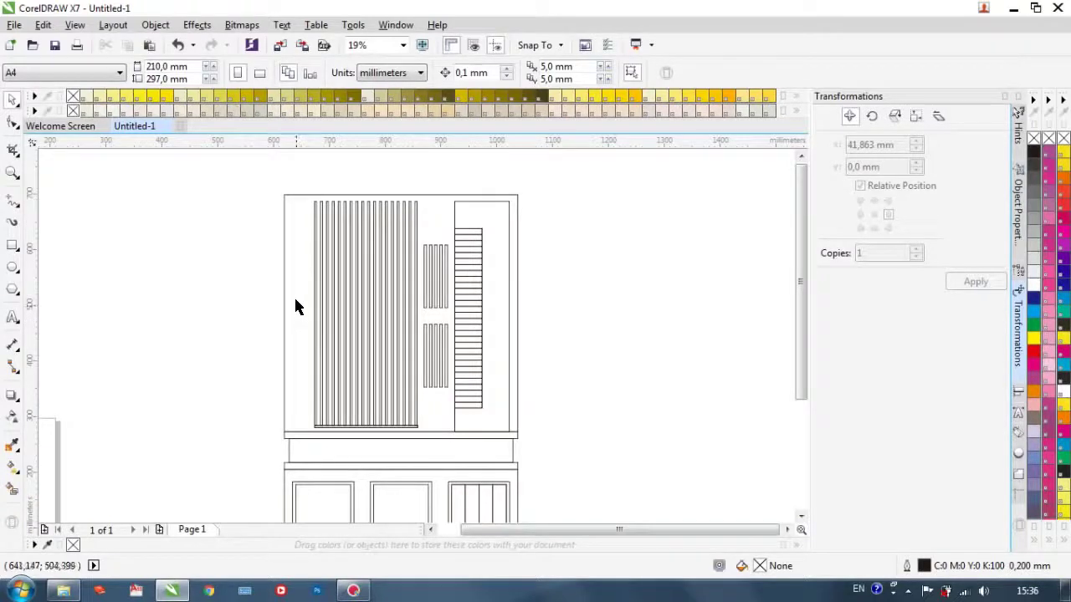
scroll(85, 174, down, 1)
scroll(144, 201, up, 1)
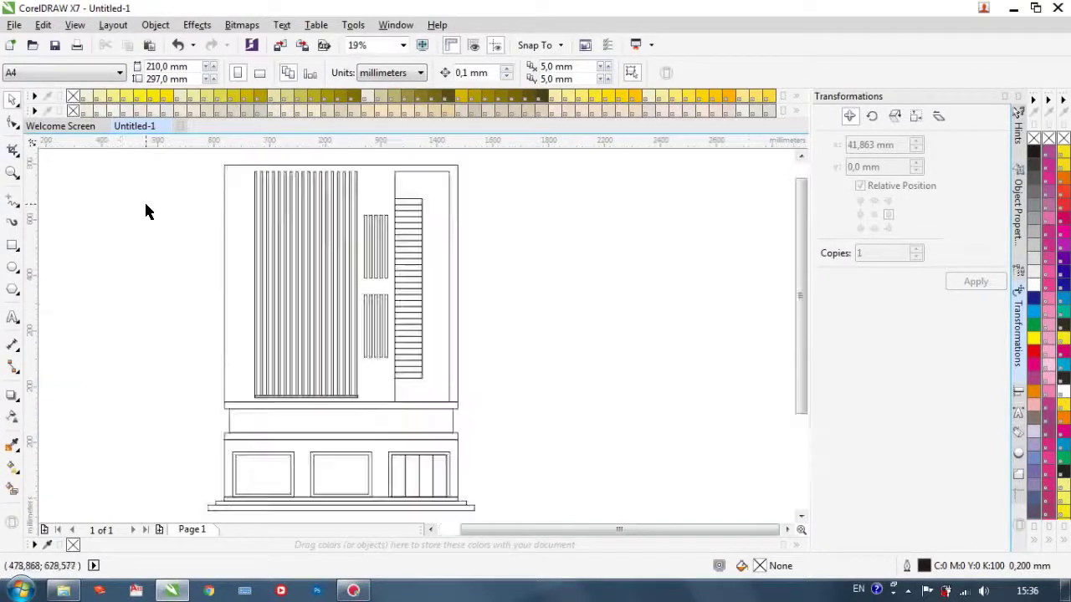
click(12, 246)
drag(250, 172, 222, 408)
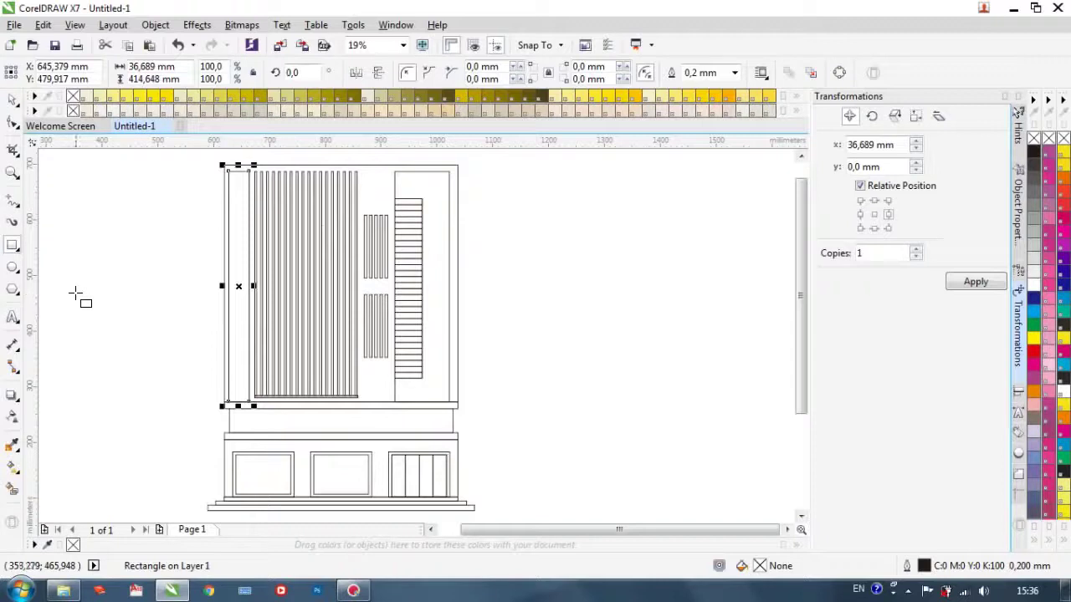
drag(228, 171, 253, 286)
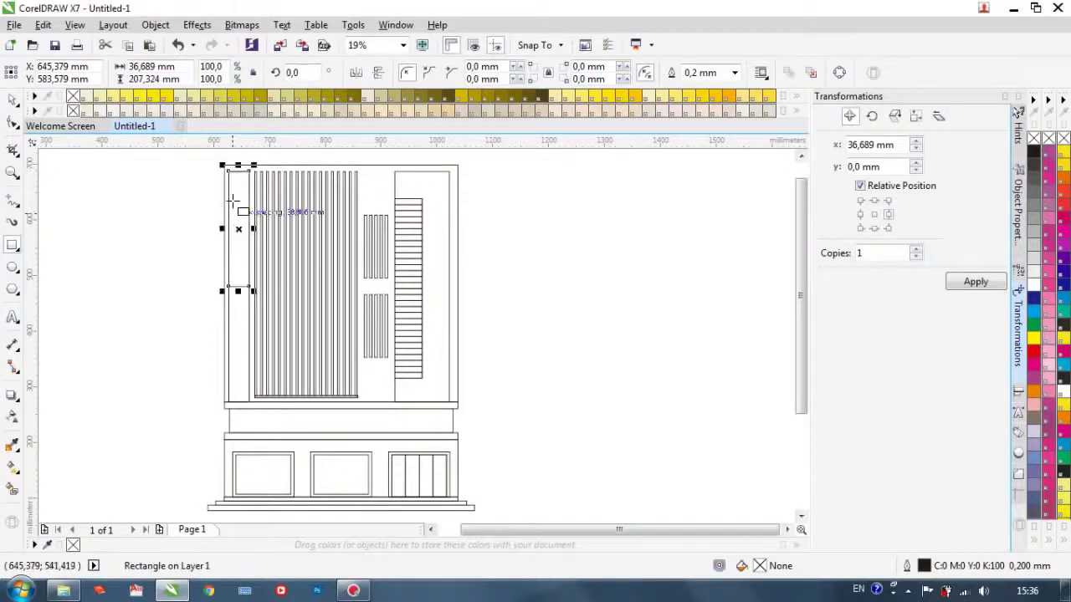
drag(227, 170, 250, 233)
Step: Delete the half-height rectangle from the tall strip beside the slatted panel
click(12, 100)
click(209, 248)
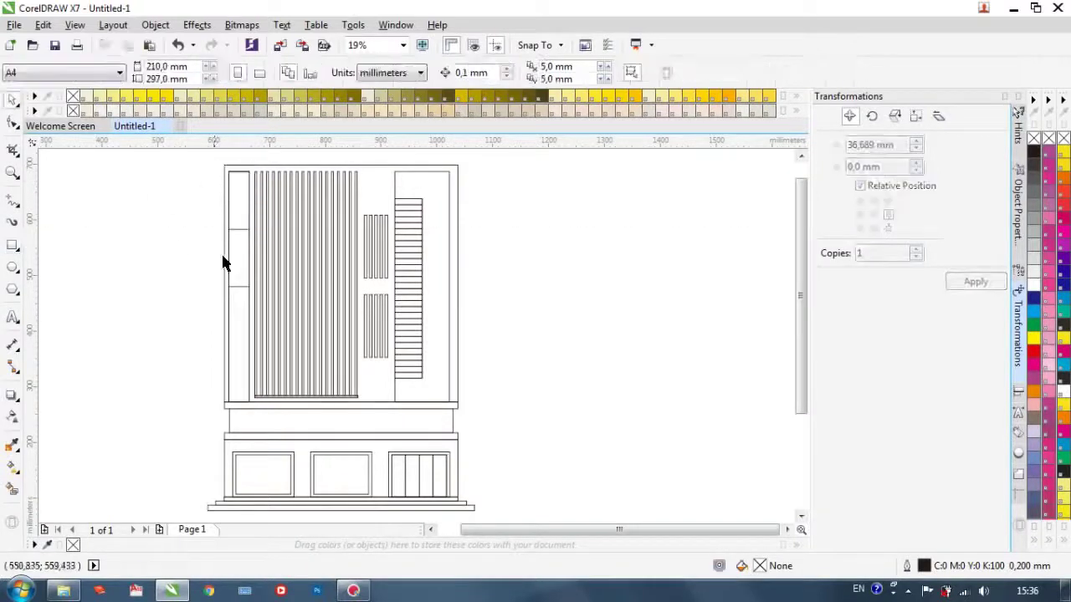
scroll(228, 336, up, 1)
scroll(243, 311, down, 1)
click(248, 195)
click(248, 274)
key(Delete)
Step: Copy the quarter-height rectangle downward three times at a -103.662 mm vertical offset, dividing the tall strip into four parts
click(245, 211)
click(958, 284)
click(958, 284)
click(958, 284)
click(162, 323)
Step: Draw a thin horizontal band about 37 × 7.4 mm across the tall strip's uppermost dividing line
scroll(259, 256, up, 4)
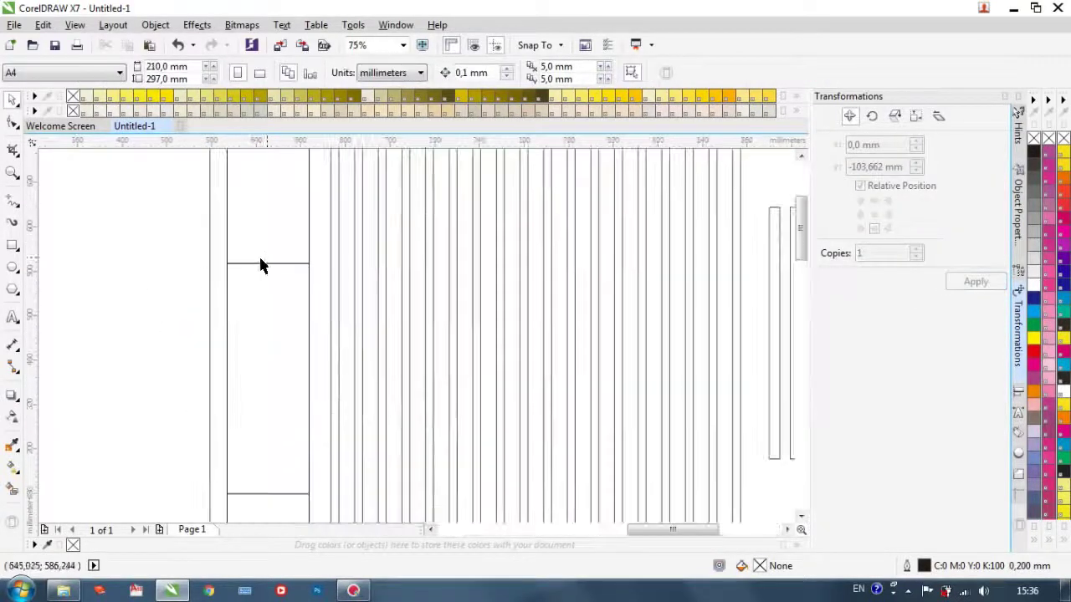
click(12, 246)
drag(229, 256, 297, 272)
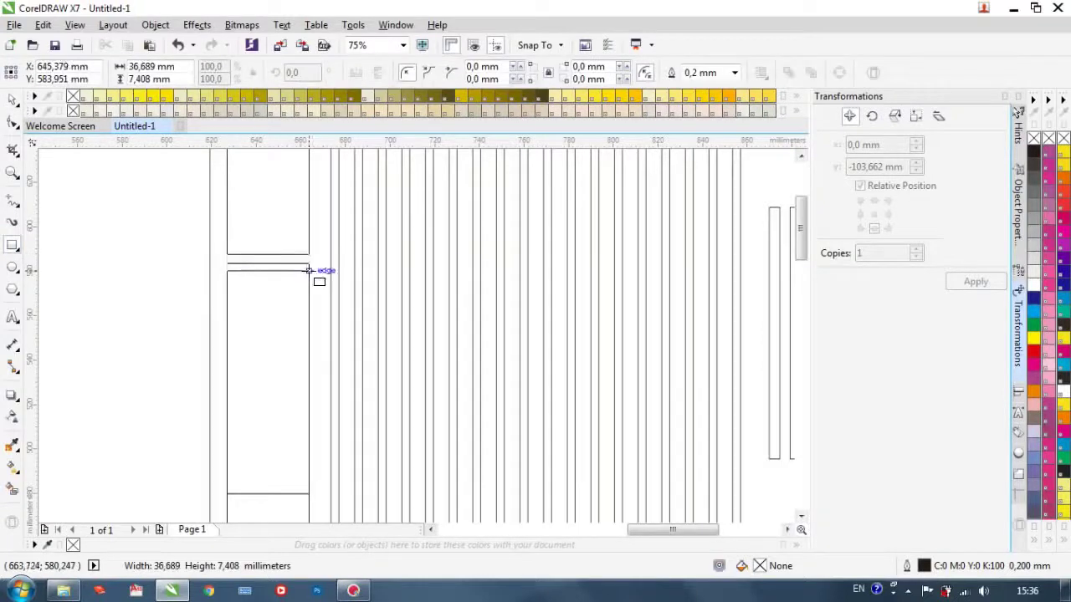
scroll(101, 238, down, 2)
click(167, 279)
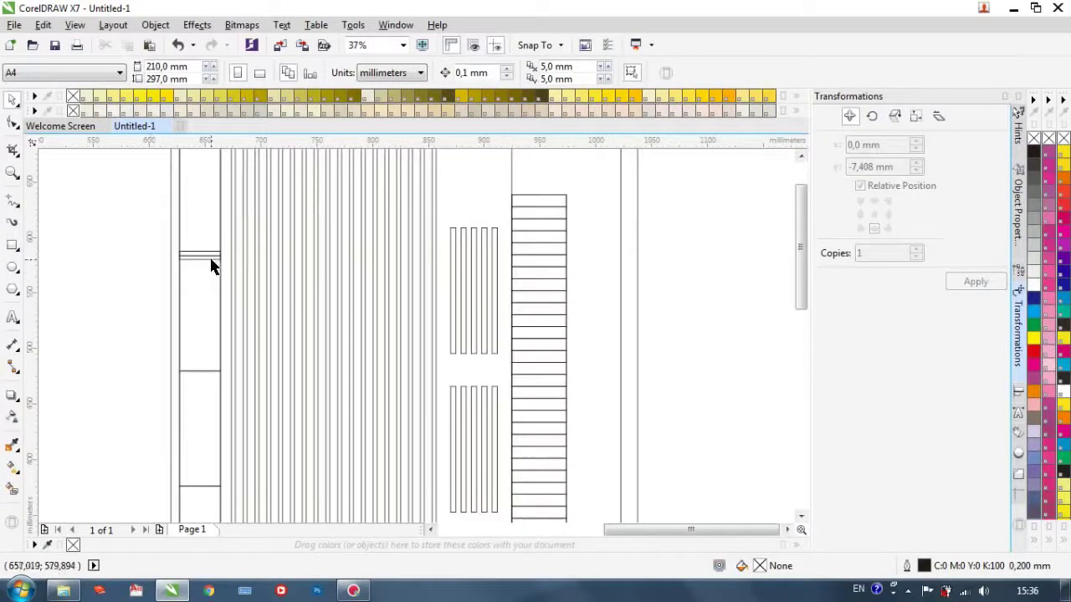
Step: Copy the thin band down onto the second and third dividing lines of the tall strip
click(210, 260)
drag(210, 260, 207, 451)
right_click(200, 370)
scroll(200, 365, up, 2)
scroll(210, 341, down, 2)
right_click(207, 451)
click(127, 377)
Step: Delete the quarter-height rectangles from the tall strip, keeping its outline and the three thin bands
scroll(126, 377, down, 1)
scroll(100, 393, up, 1)
click(226, 319)
click(219, 267)
key(Delete)
click(233, 272)
key(Delete)
click(237, 357)
key(Delete)
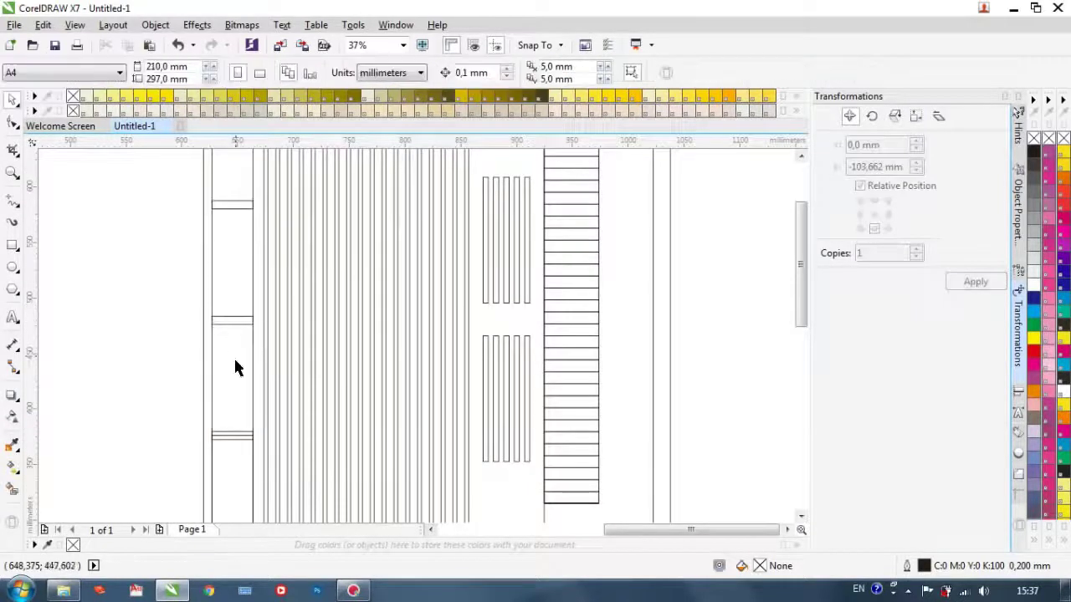
Step: Draw a rectangle about 183 mm wide across the slatted panel's upper part and reduce its height to about 54 mm
scroll(318, 440, down, 1)
scroll(180, 358, down, 1)
scroll(163, 406, up, 1)
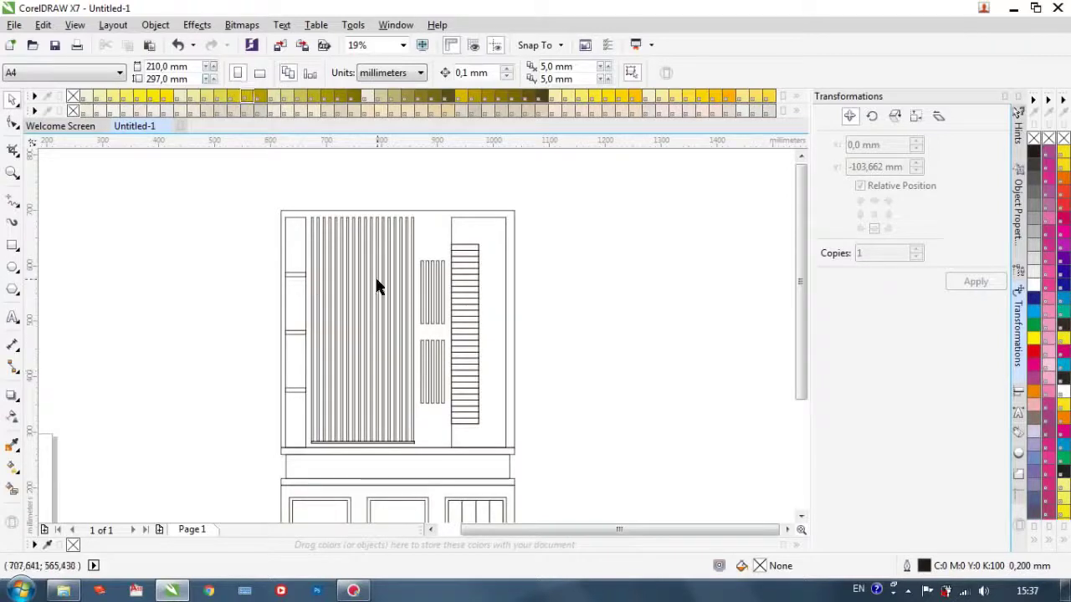
scroll(344, 226, up, 1)
scroll(318, 235, down, 1)
scroll(239, 258, up, 1)
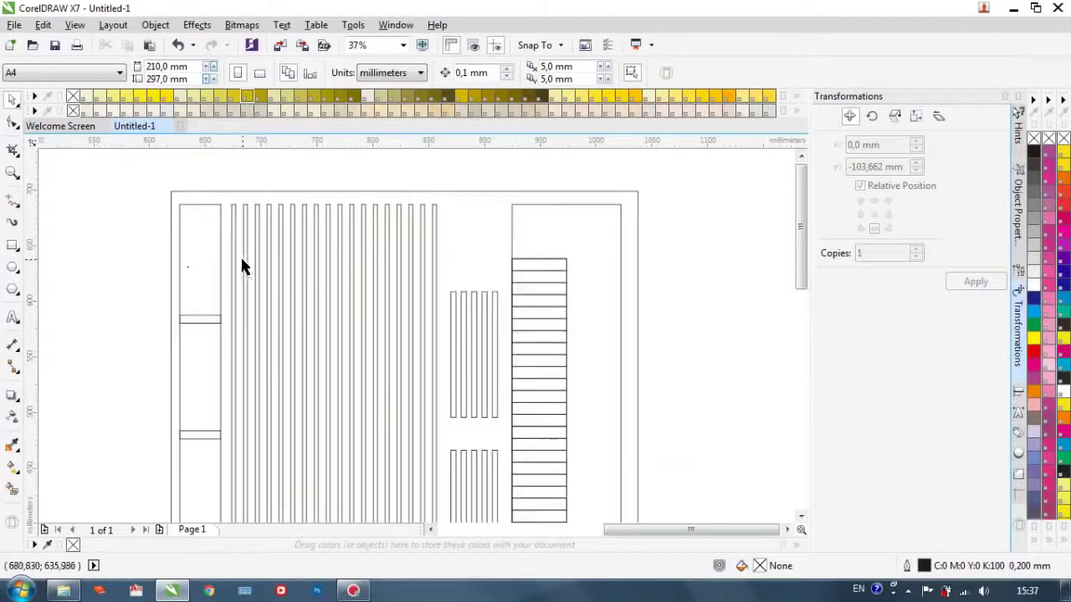
click(12, 245)
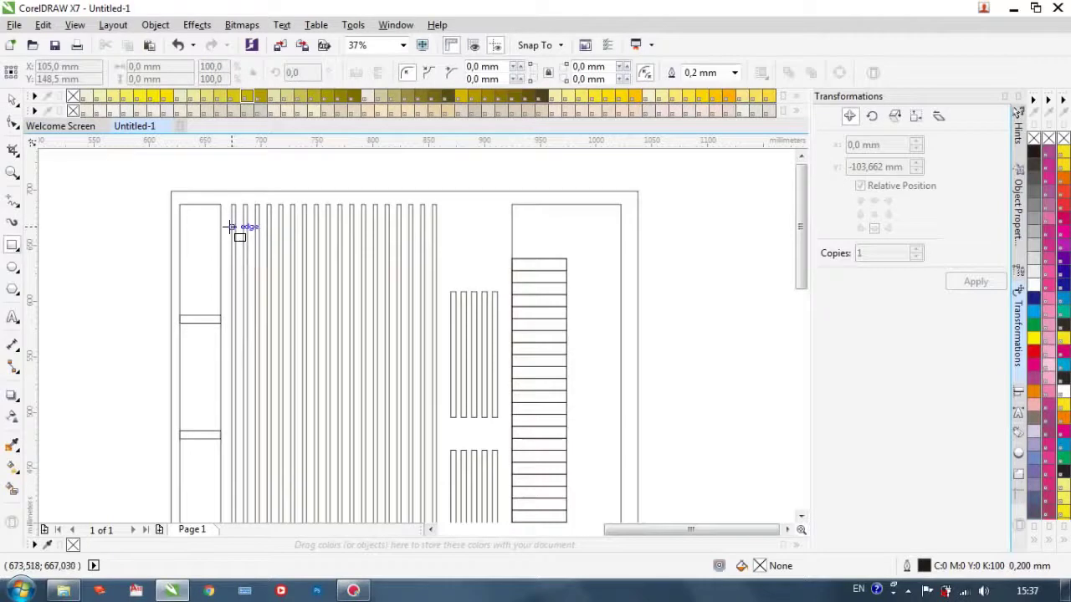
drag(231, 226, 442, 296)
drag(335, 225, 334, 233)
Step: Move the 183 × 54 mm rectangle off the slatted panel into the empty area beside the building
scroll(126, 239, down, 2)
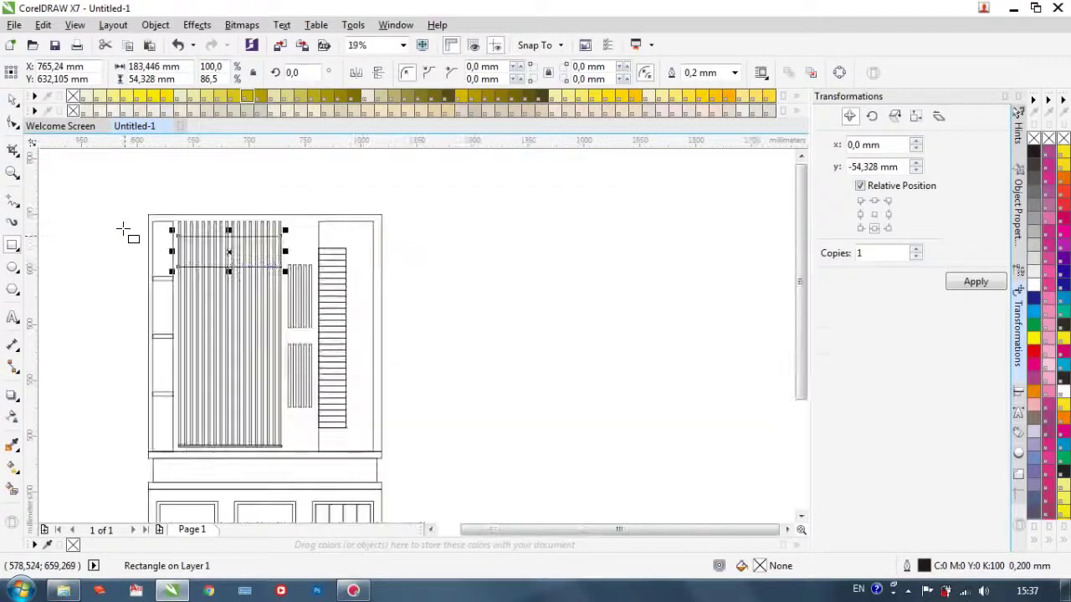
scroll(235, 249, up, 2)
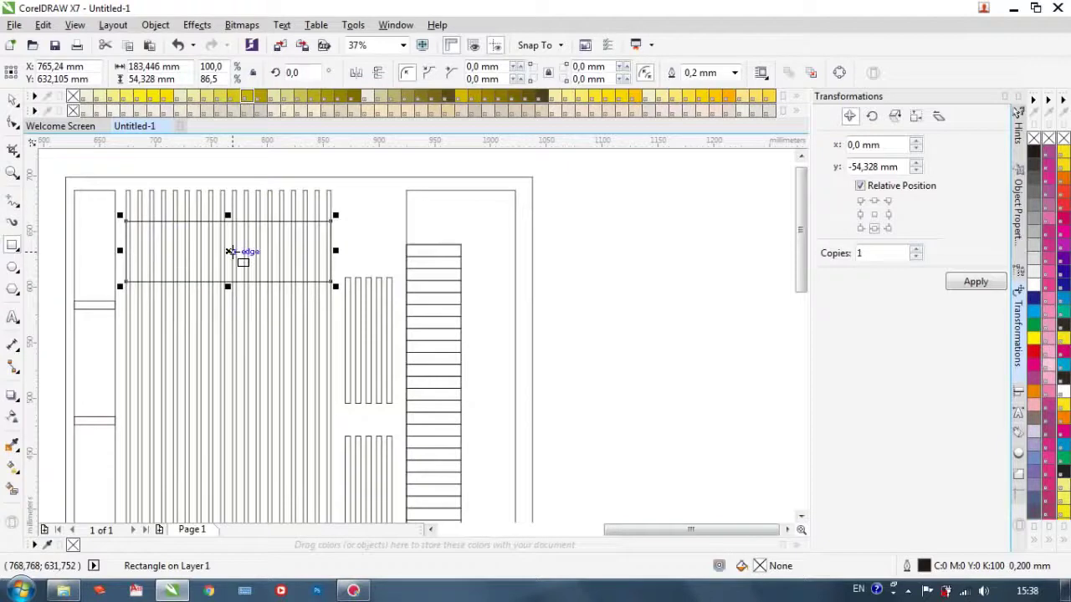
drag(228, 250, 698, 261)
drag(753, 327, 403, 273)
drag(348, 208, 437, 268)
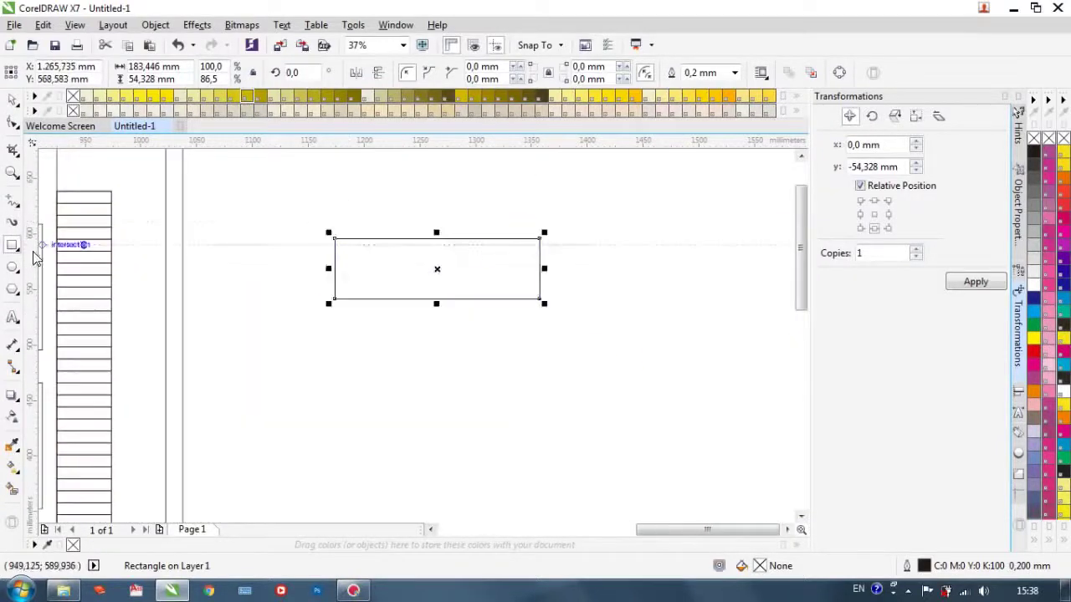
Step: Draw a circle about 98 mm across over the rectangle's lower left corner and copy it above the rectangle's right end
click(13, 266)
drag(331, 299, 431, 369)
drag(385, 308, 495, 207)
Step: Move the left circle up over the rectangle's left end and enlarge it to about 112 mm in diameter
key(space)
click(370, 343)
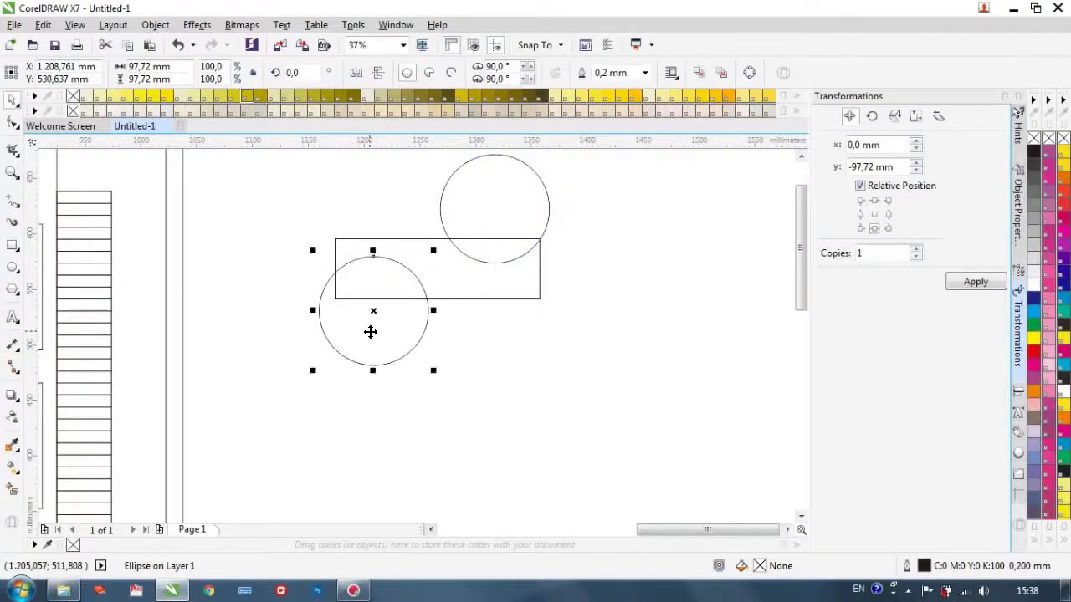
drag(373, 312, 381, 268)
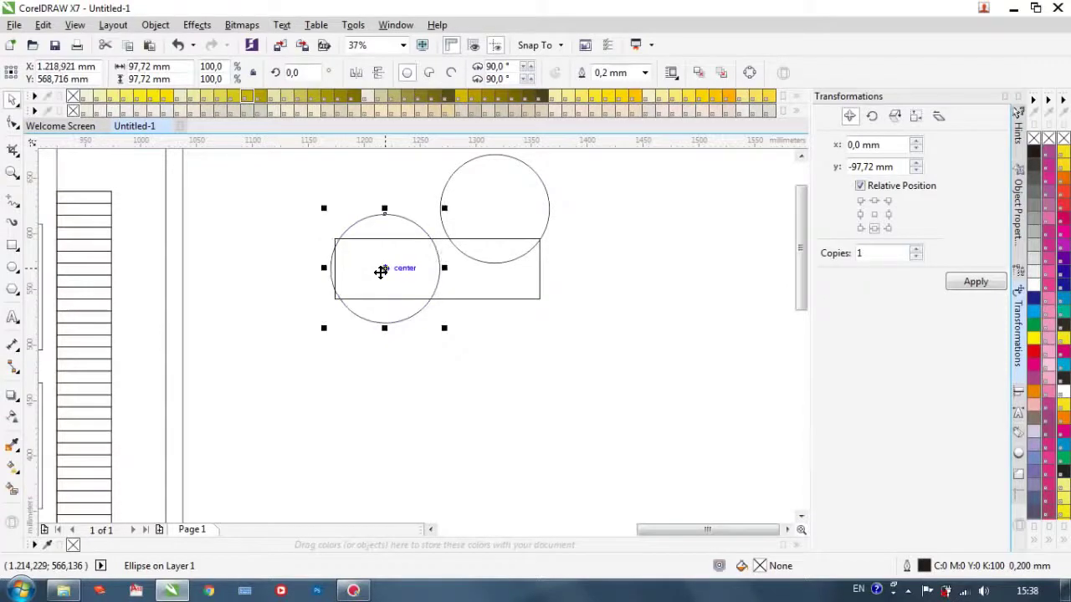
key(Left)
key(Left)
key(Left)
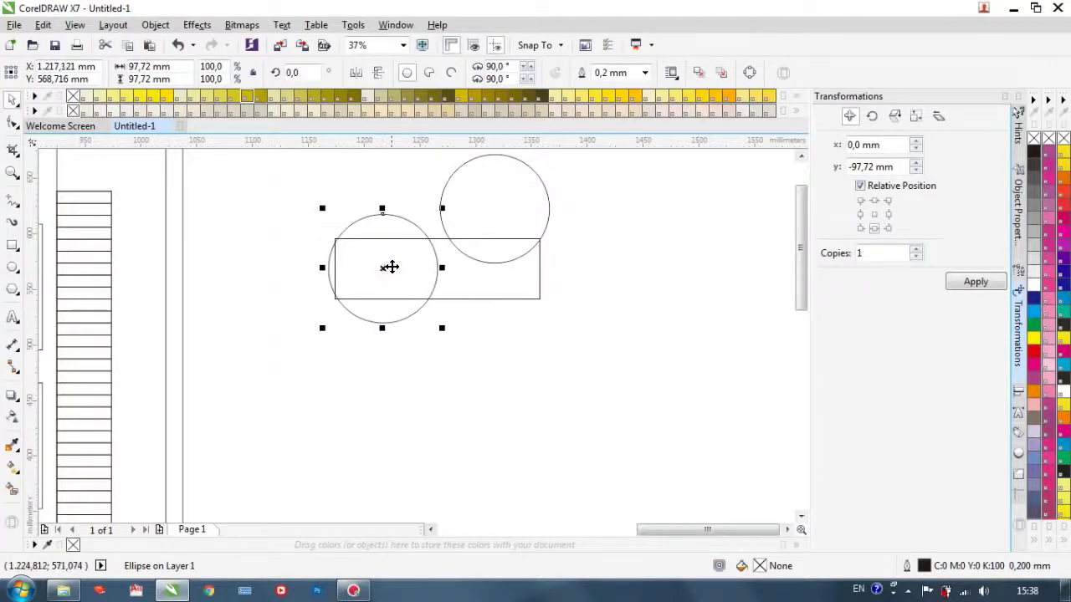
drag(441, 208, 457, 193)
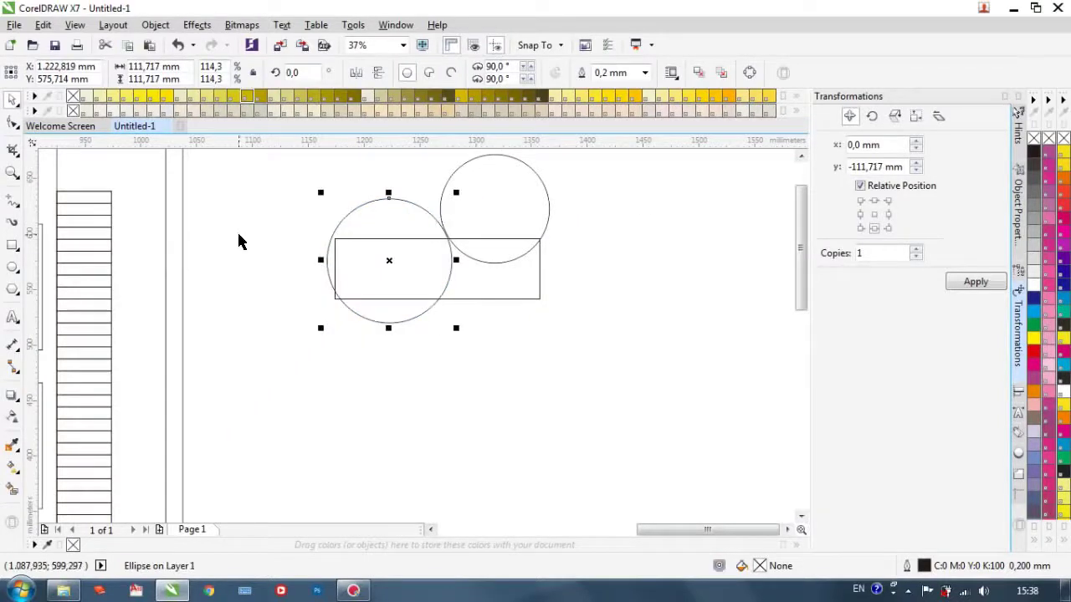
click(238, 242)
Step: Add a smaller concentric copy about 91 mm in diameter inside the left circle
click(410, 216)
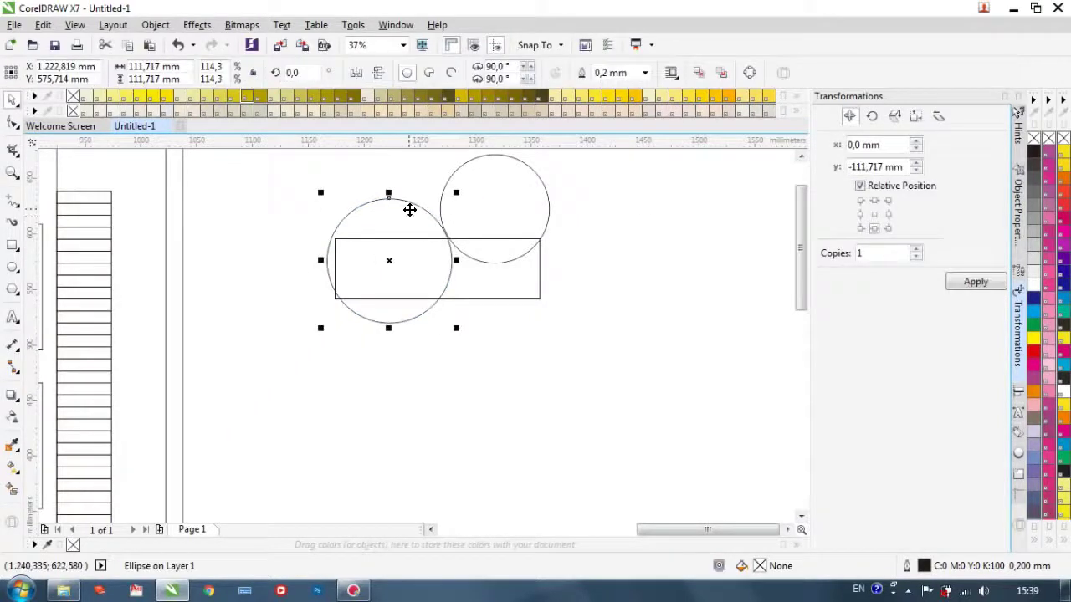
drag(391, 260, 391, 277)
key(ctrl+z)
mouse_move(453, 193)
mouse_down()
mouse_move(454, 179)
mouse_move(446, 204)
mouse_up()
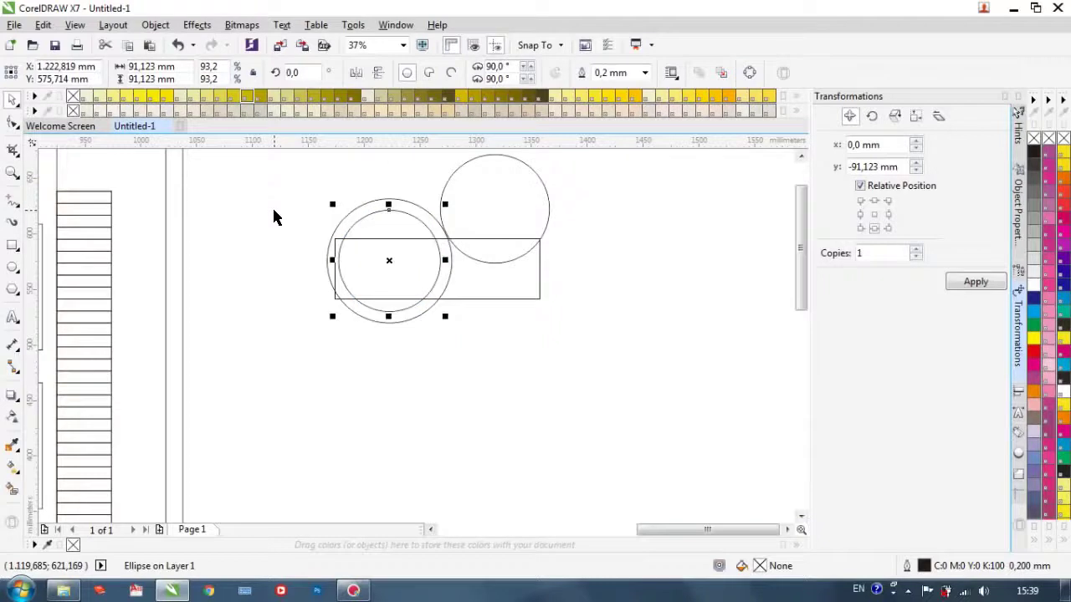
Step: Add a larger concentric copy about 119 mm in diameter around the upper right circle
click(493, 215)
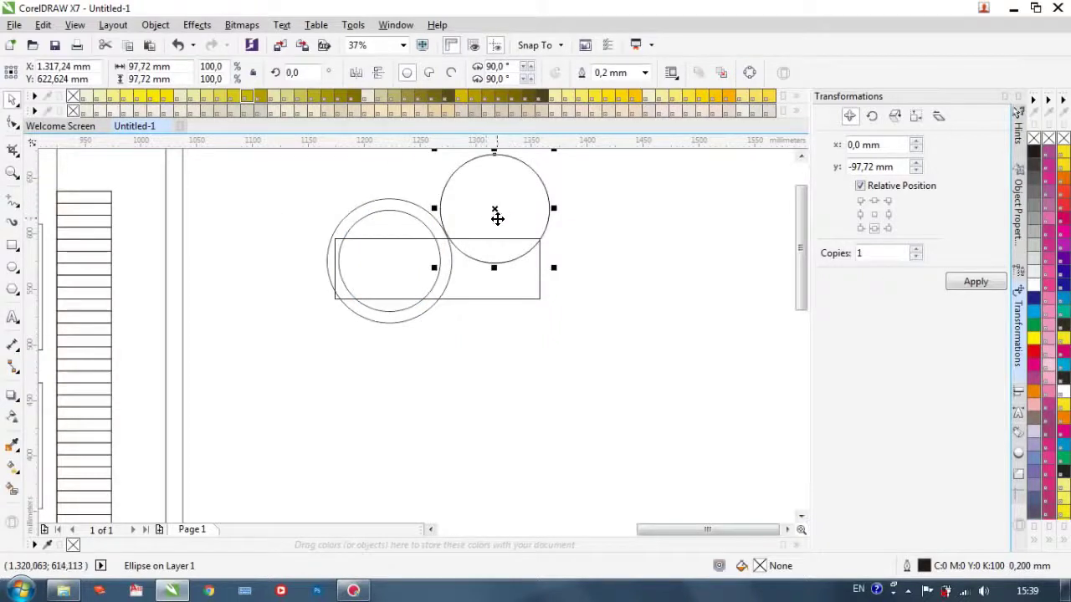
drag(432, 266, 417, 278)
click(596, 311)
scroll(327, 309, up, 1)
scroll(303, 281, down, 1)
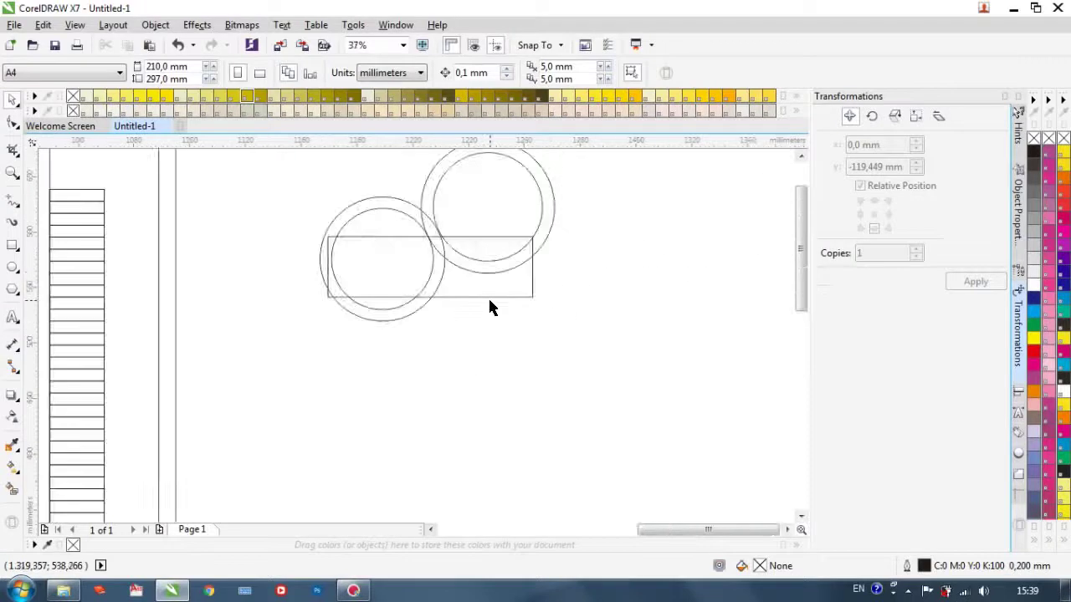
Step: Draw a two-point line about 23 mm long joining the upper right ring's outer and inner circles near the rectangle's right end
click(17, 205)
click(72, 231)
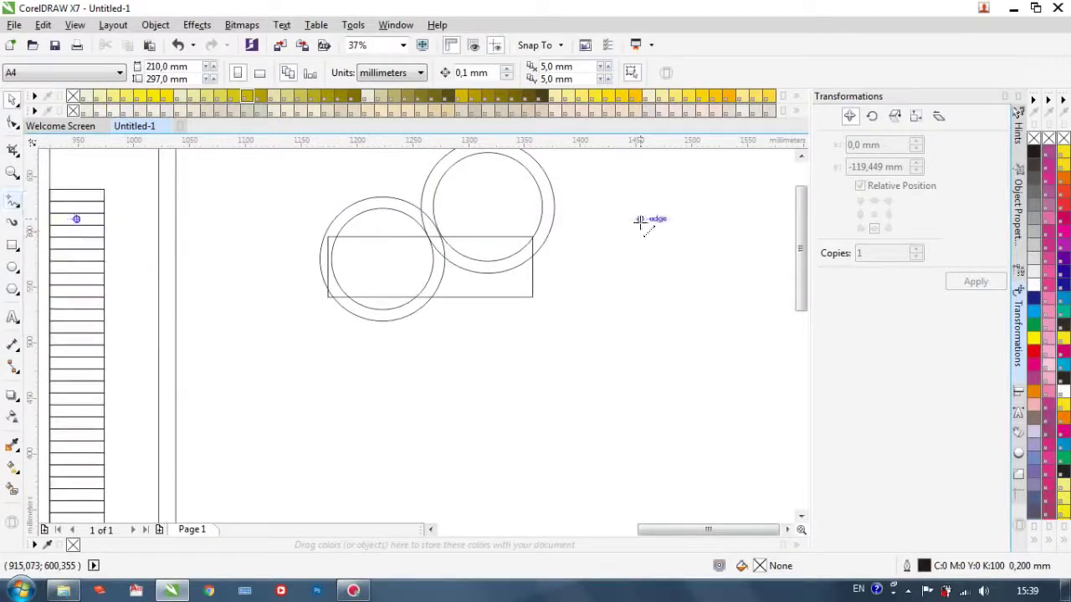
click(542, 244)
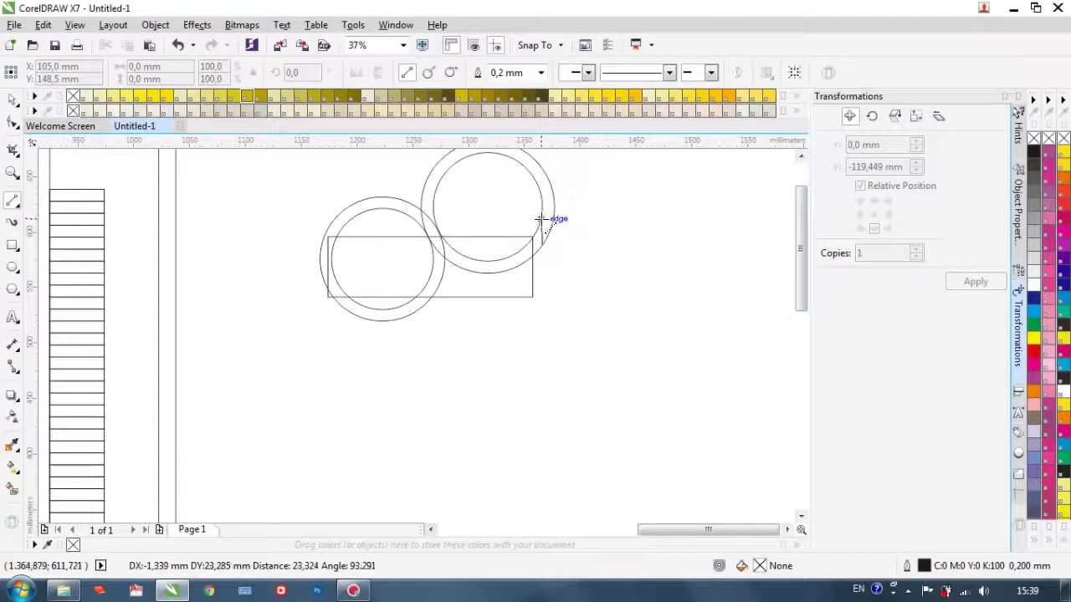
click(544, 218)
scroll(544, 218, up, 2)
scroll(544, 217, down, 1)
scroll(528, 218, up, 1)
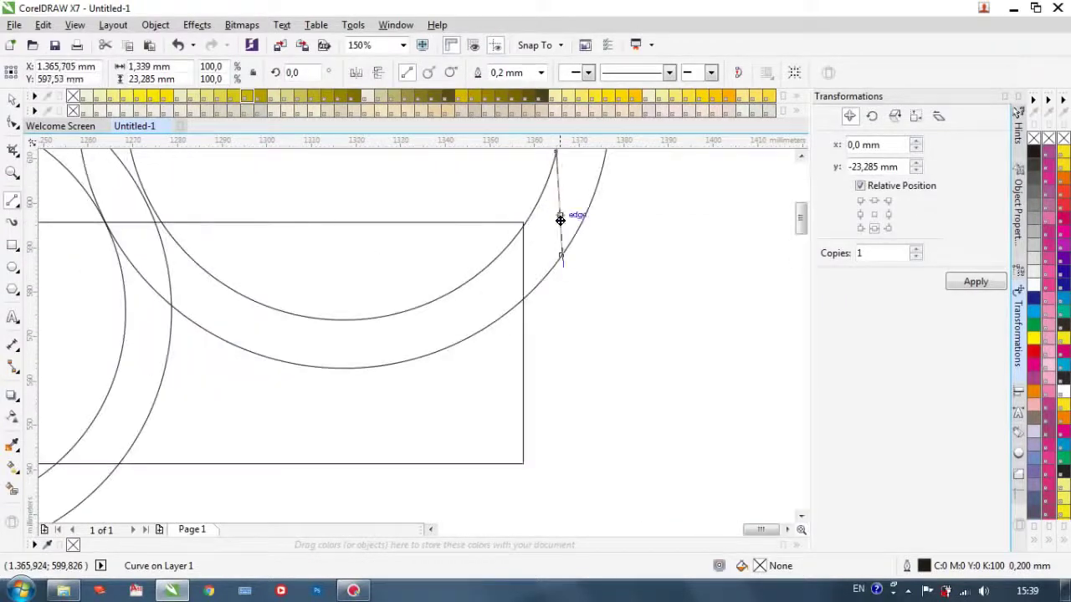
Step: Delete the two-point line joining the upper right ring's circles near the rectangle's right end
scroll(644, 243, down, 1)
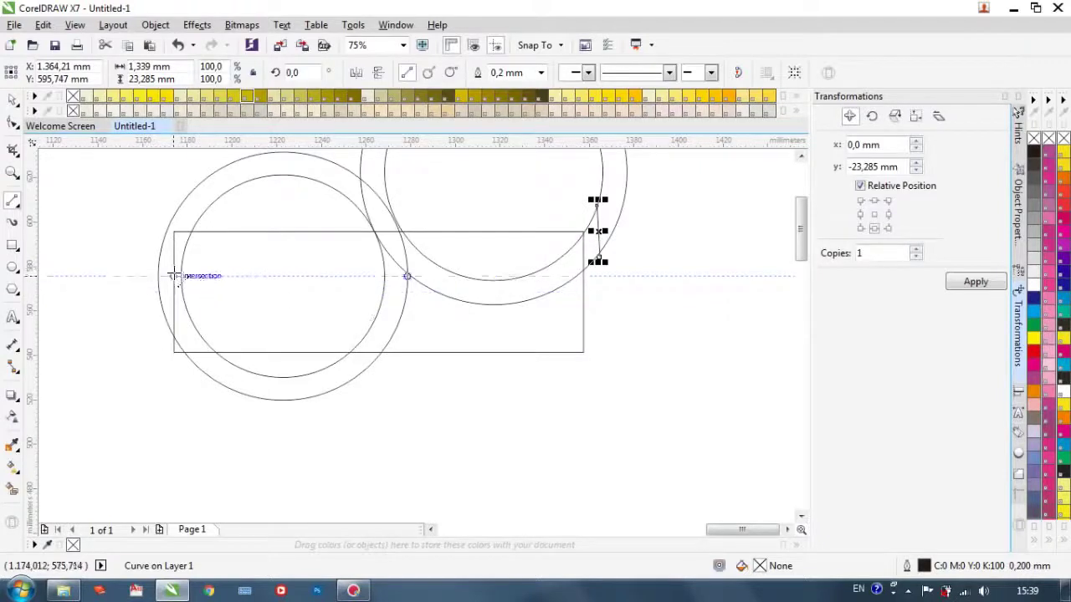
scroll(168, 264, down, 1)
scroll(168, 264, up, 1)
scroll(168, 265, down, 1)
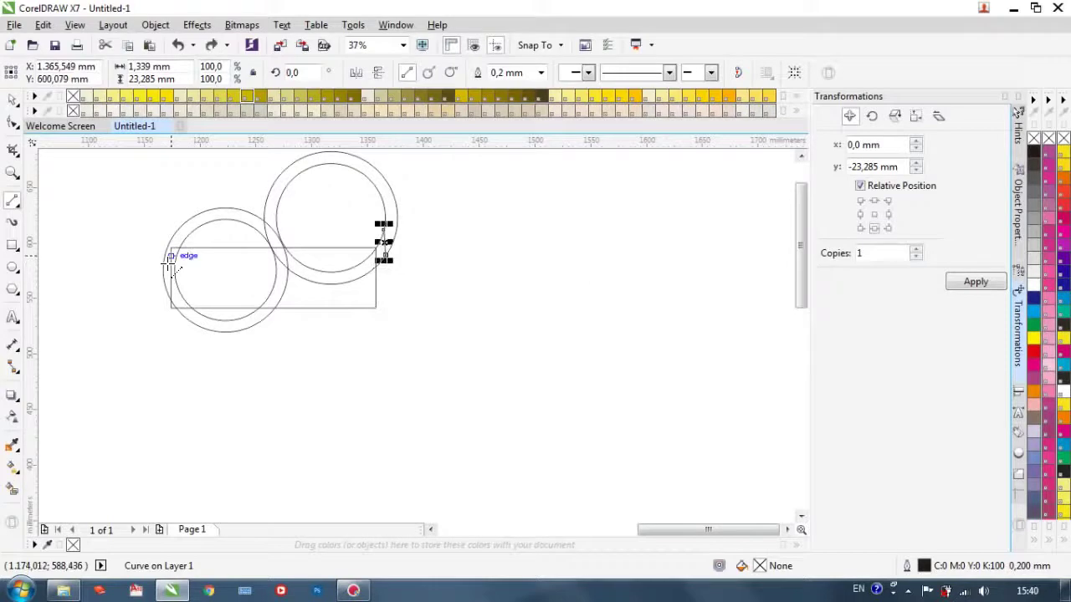
key(Delete)
Step: Shift the four ring circles together slightly to the left relative to the rectangle
click(13, 101)
scroll(323, 191, down, 1)
scroll(230, 193, up, 1)
scroll(223, 191, down, 1)
drag(215, 163, 382, 280)
scroll(342, 256, up, 1)
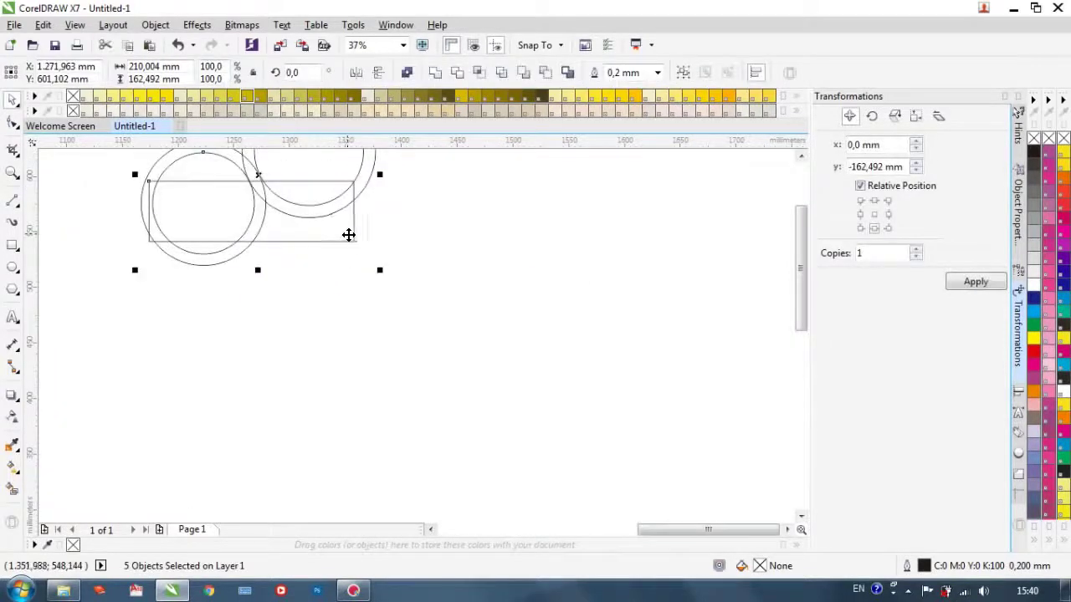
scroll(353, 246, down, 2)
scroll(399, 244, up, 3)
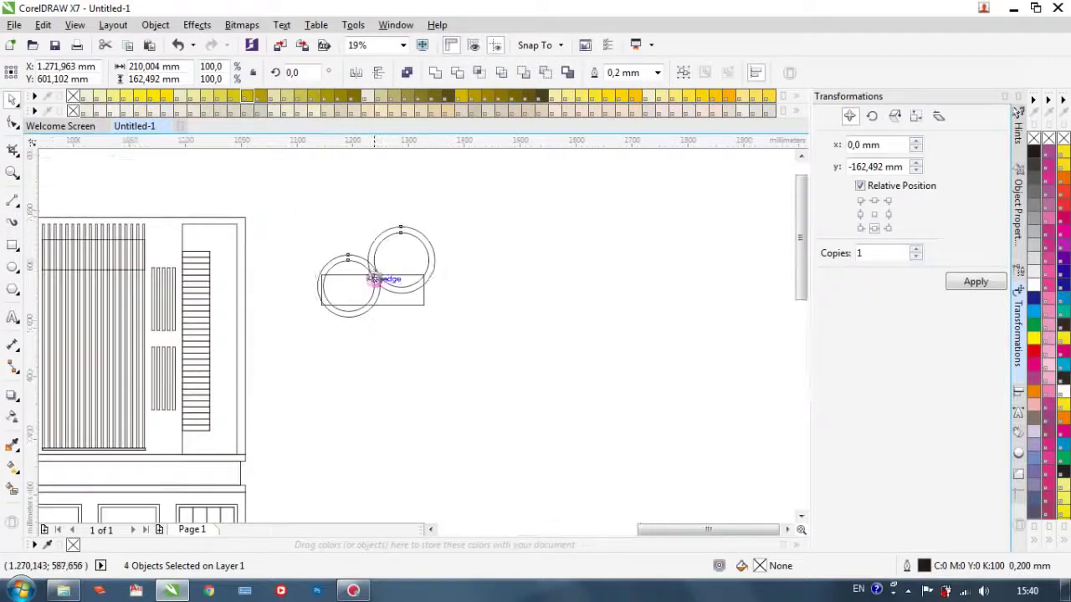
drag(376, 266, 363, 265)
key(Right)
key(Right)
key(Right)
key(Right)
key(Right)
key(Right)
key(Right)
key(Right)
key(Right)
key(Right)
key(Right)
key(Right)
key(Right)
click(166, 220)
Step: Draw short slanted two-point lines across both ring bands, about 8 by 8 mm on the left ring and 9 by 7 mm on the right
scroll(273, 265, up, 1)
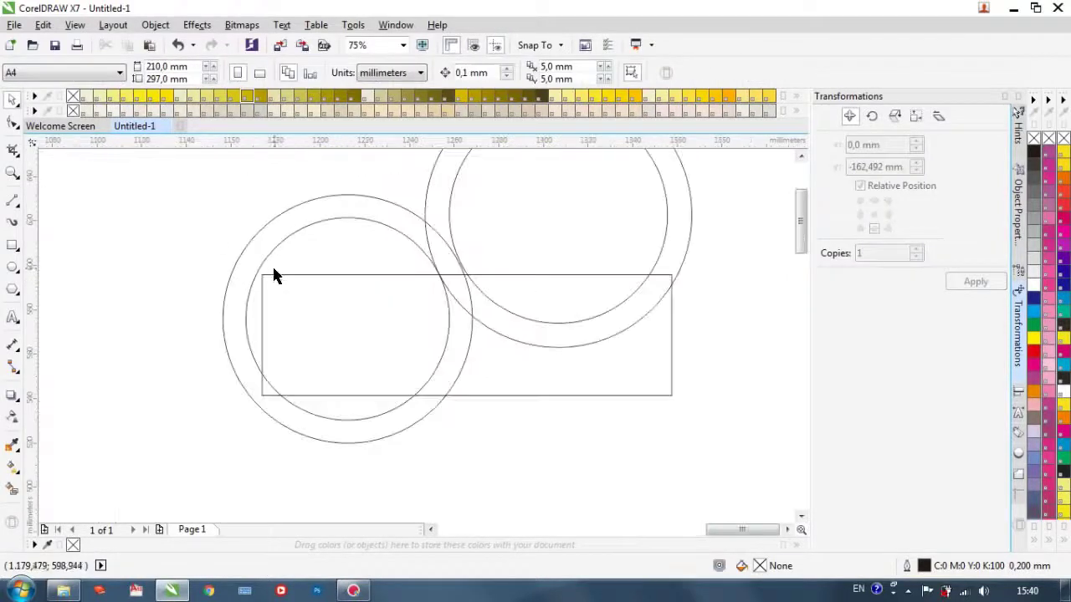
click(12, 201)
drag(251, 285, 245, 257)
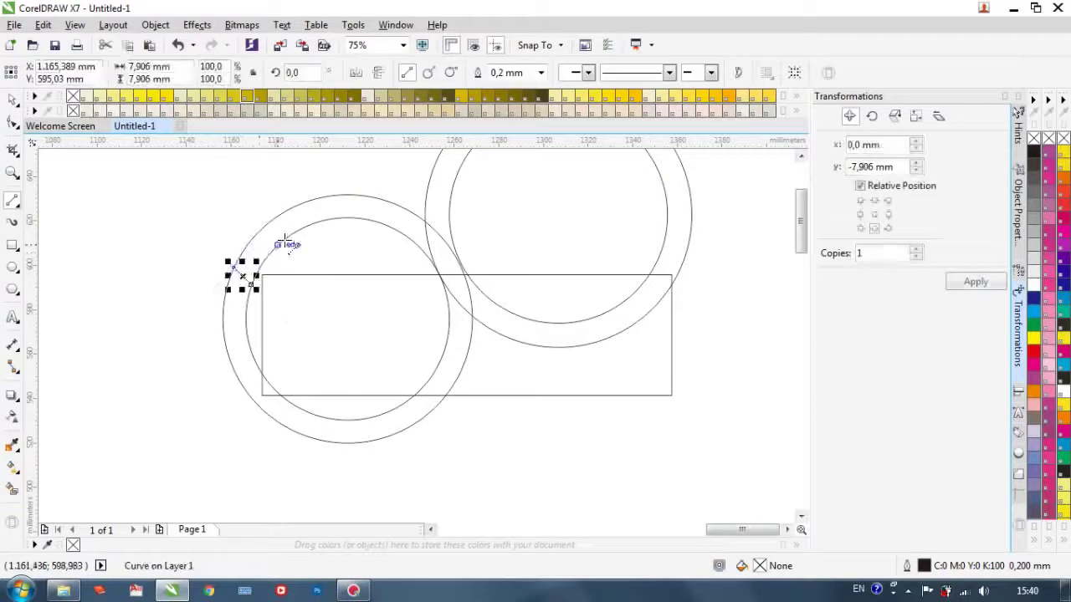
scroll(361, 232, down, 1)
scroll(598, 254, up, 1)
drag(369, 241, 391, 258)
scroll(441, 266, down, 1)
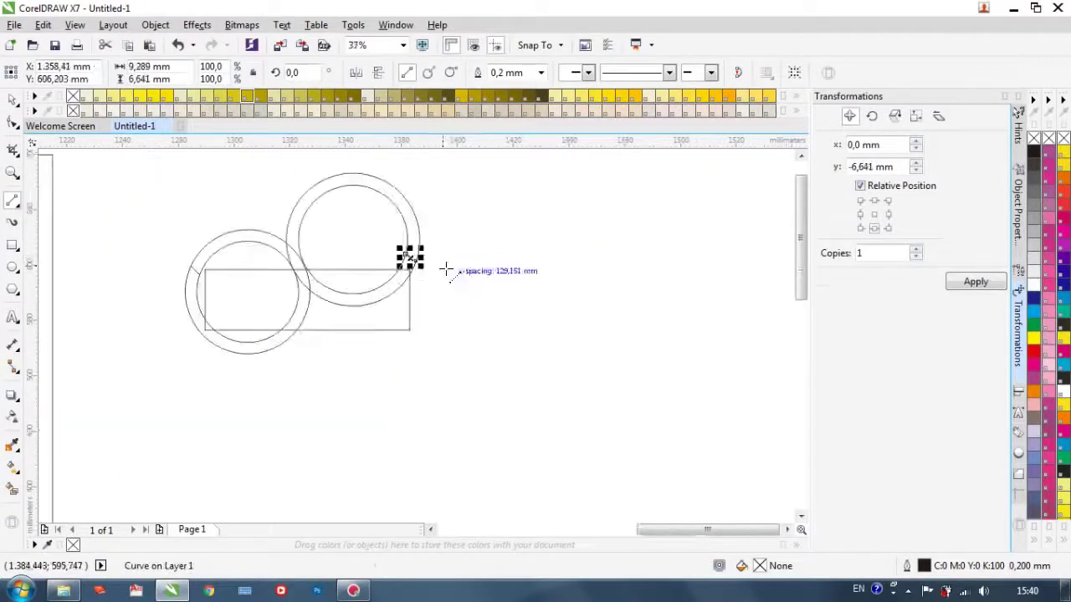
Step: Delete the reference rectangle behind the two rings
click(12, 100)
click(422, 337)
click(410, 328)
key(Delete)
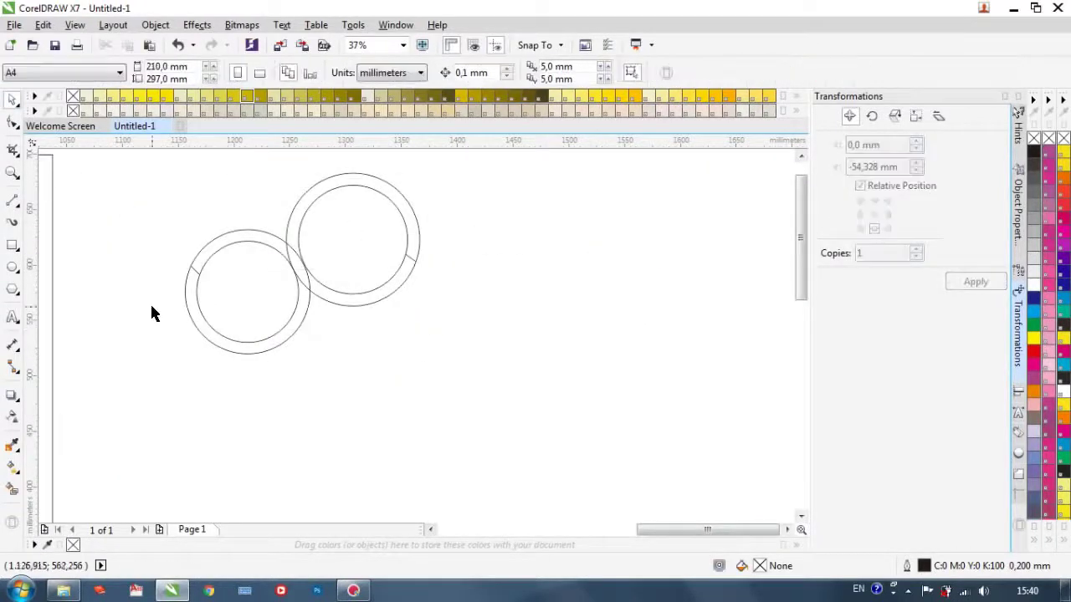
Step: Try removing the overlapping arcs where the two rings cross with Virtual Segment Delete
scroll(255, 258, up, 1)
click(17, 157)
click(59, 162)
scroll(268, 226, up, 1)
scroll(297, 335, down, 1)
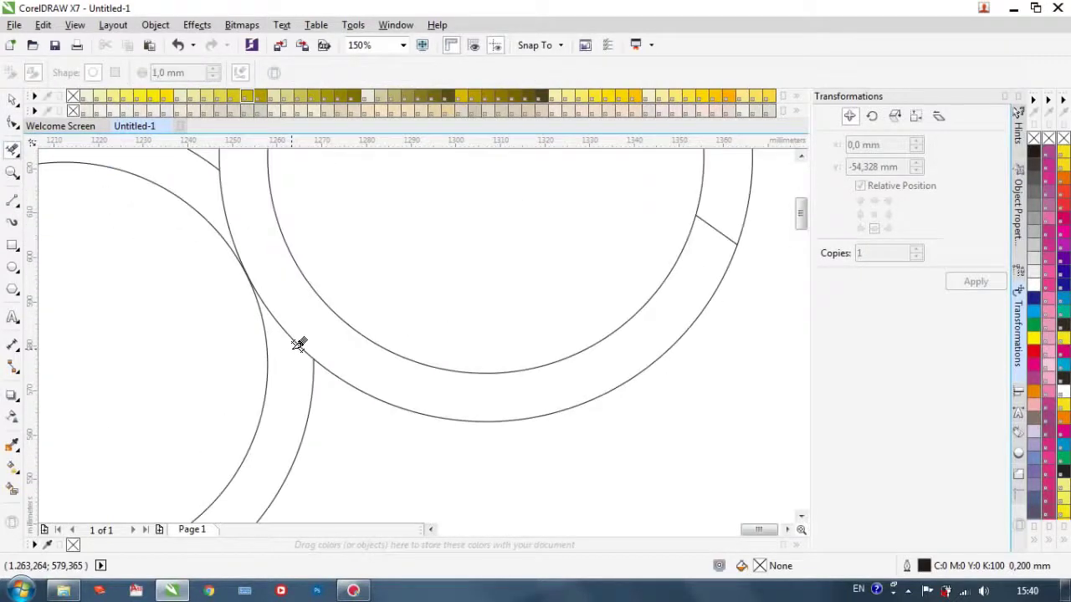
scroll(301, 318, down, 1)
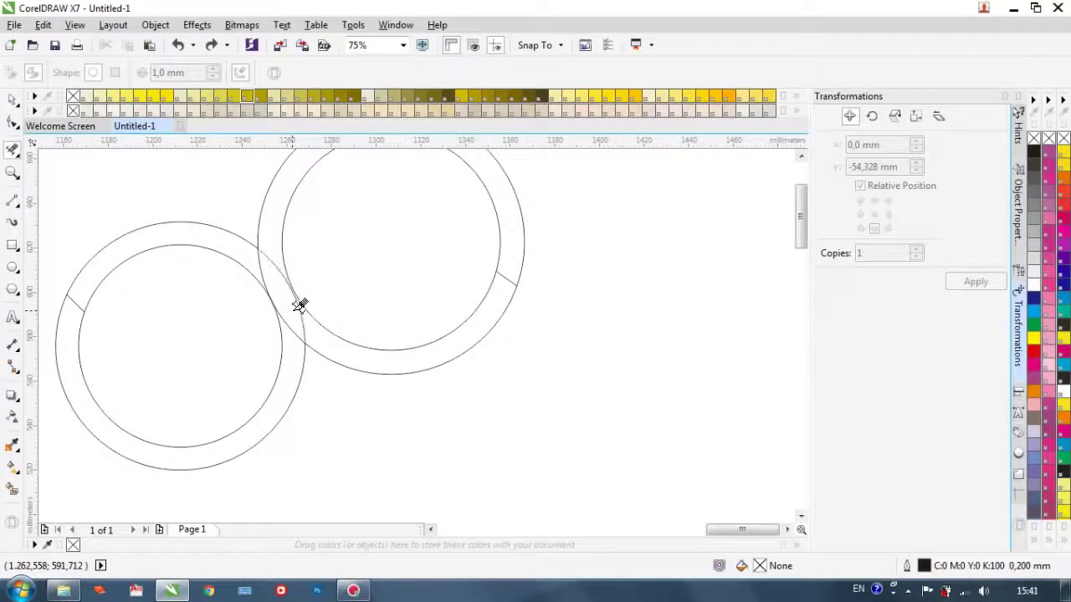
scroll(290, 268, down, 1)
scroll(311, 254, up, 1)
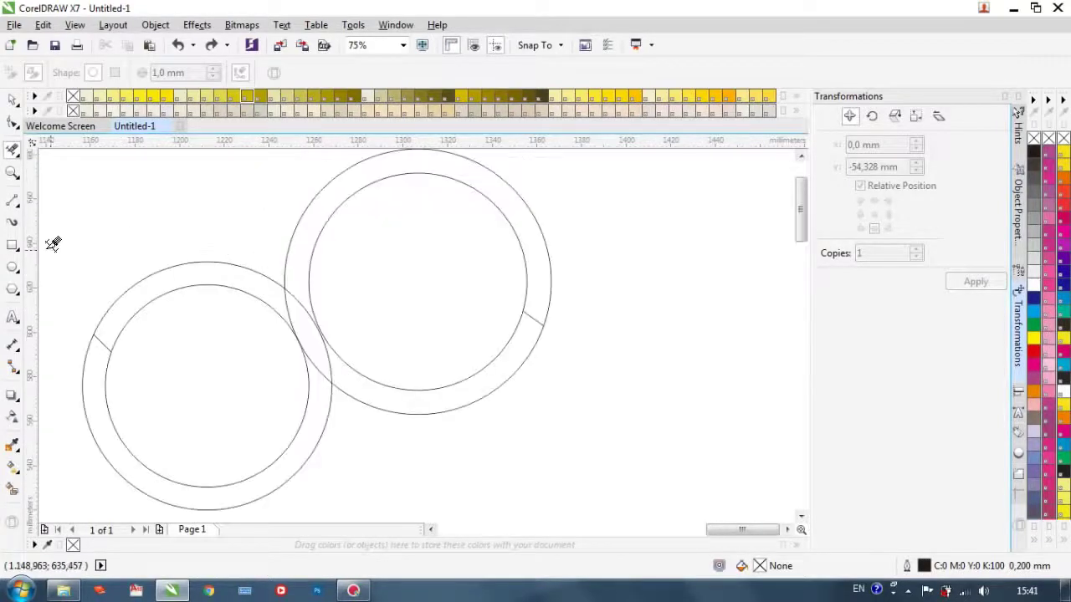
Step: Try nudging the upper right ring's outer circle slightly sideways
scroll(323, 351, up, 1)
key(space)
click(351, 365)
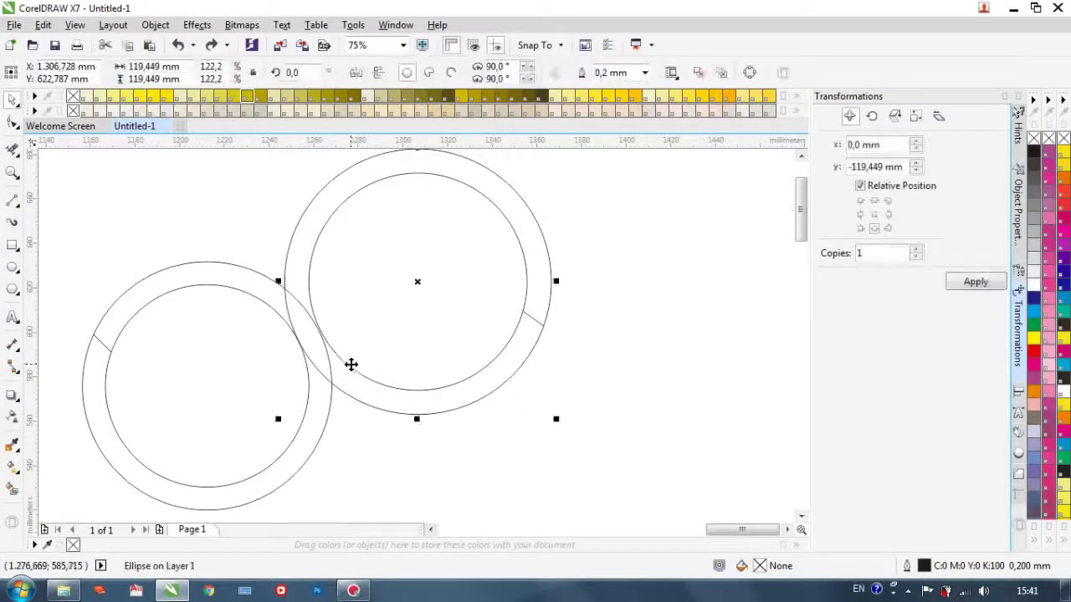
scroll(342, 351, up, 1)
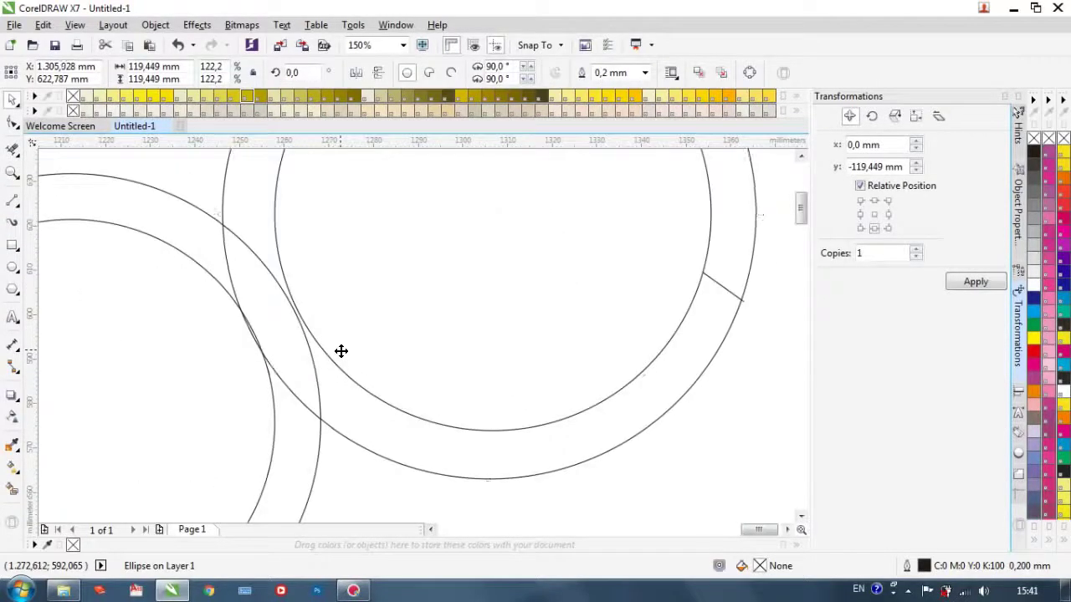
key(ctrl+z)
Step: Nudge the upper right ring's inner circle to X 1306.228, Y 622.487 mm so it meets the left ring's outer circle
click(281, 247)
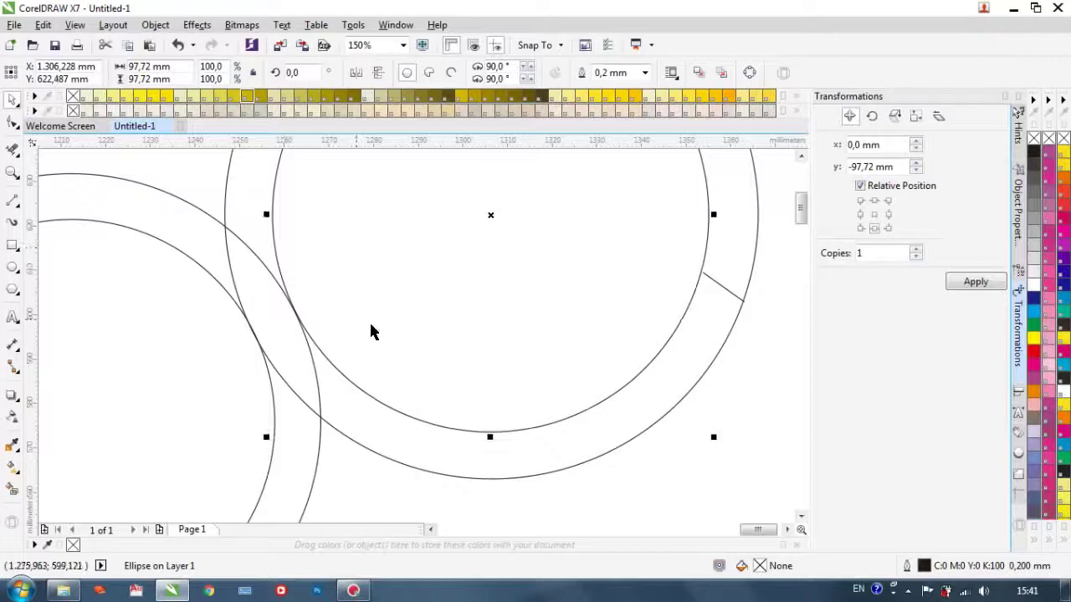
scroll(422, 329, down, 1)
click(155, 210)
scroll(335, 294, up, 1)
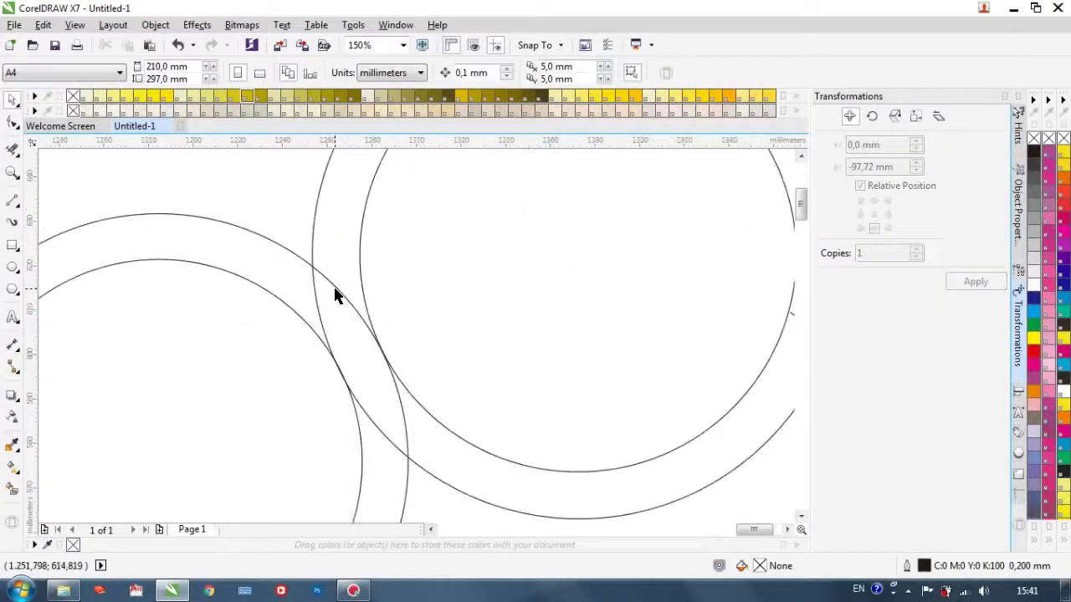
Step: Trim the overlapping outer-circle arcs at the crossing with Virtual Segment Delete so the two ring bands join
click(13, 152)
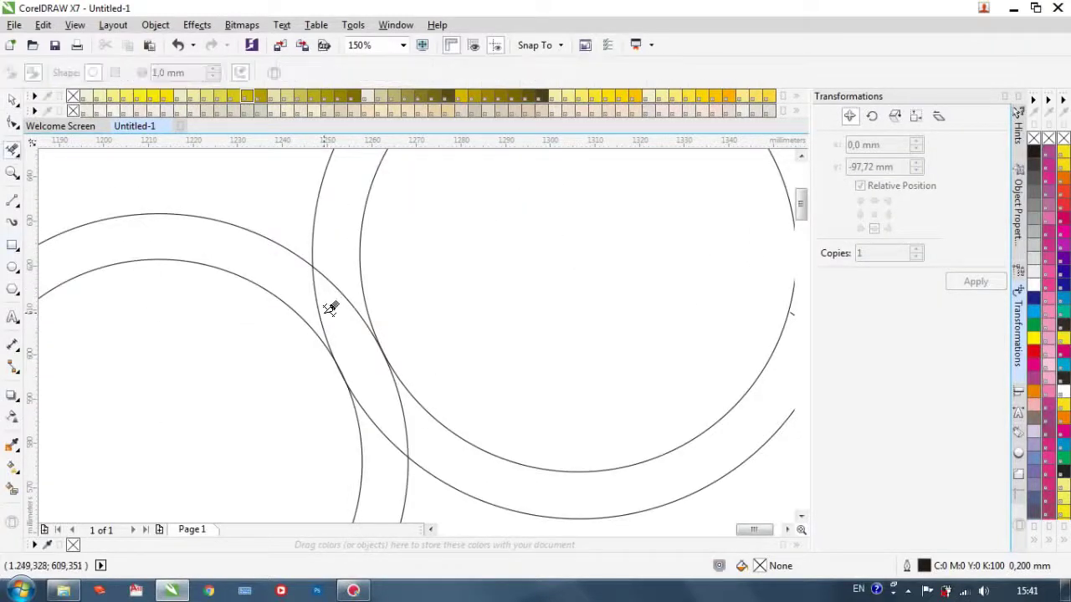
scroll(322, 318, down, 1)
scroll(360, 377, up, 1)
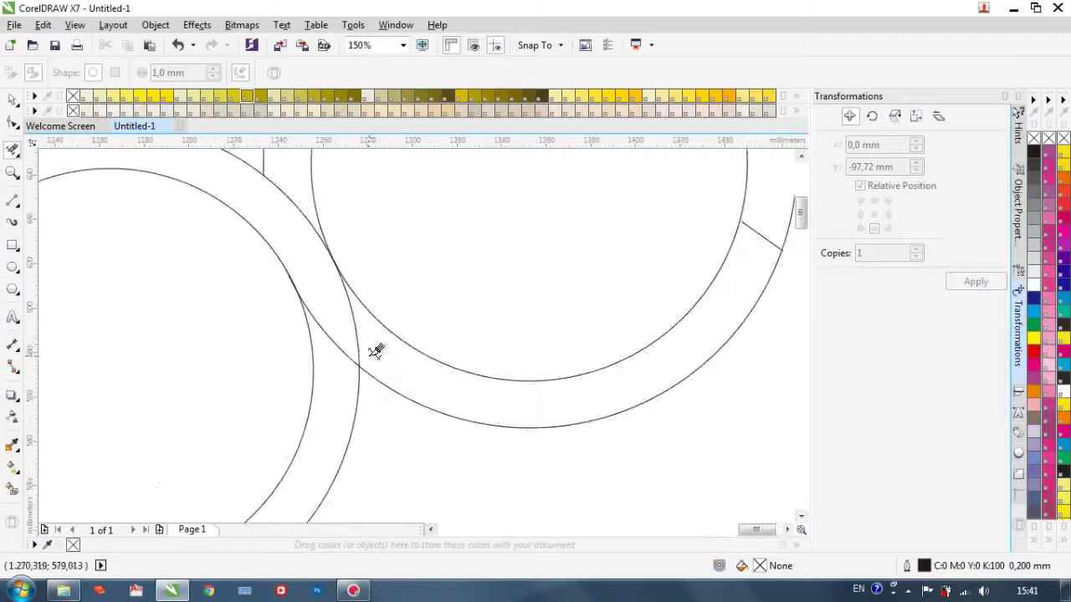
scroll(373, 339, down, 1)
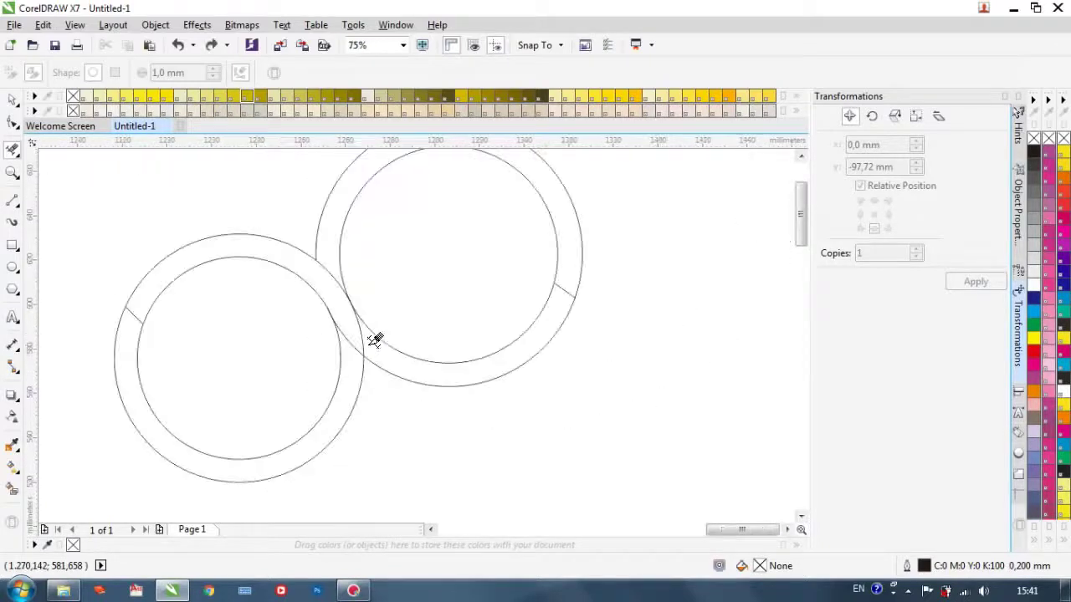
scroll(360, 318, up, 1)
click(13, 98)
click(316, 178)
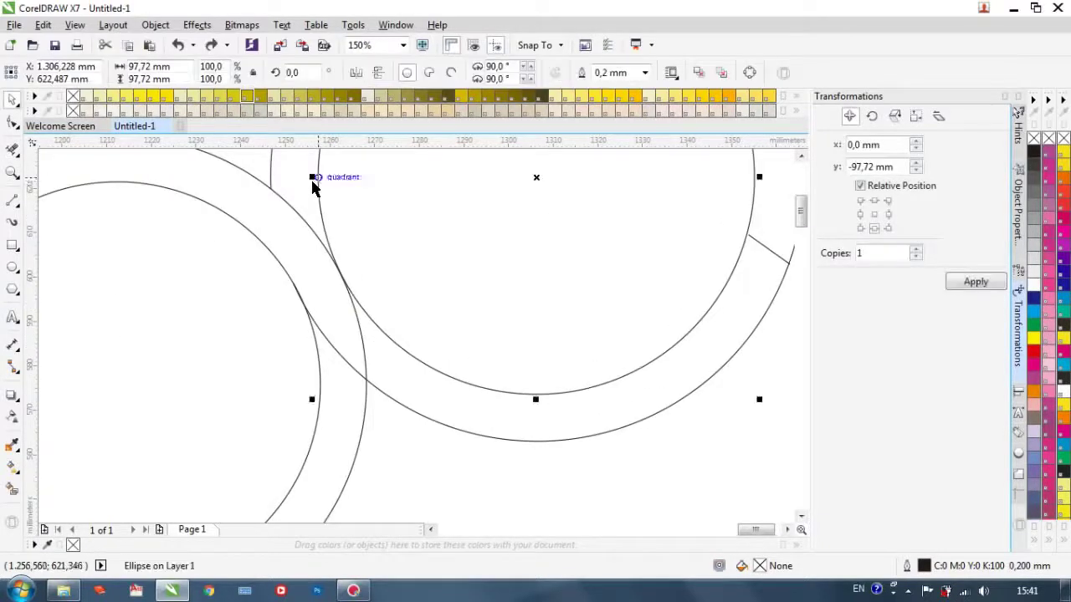
click(13, 149)
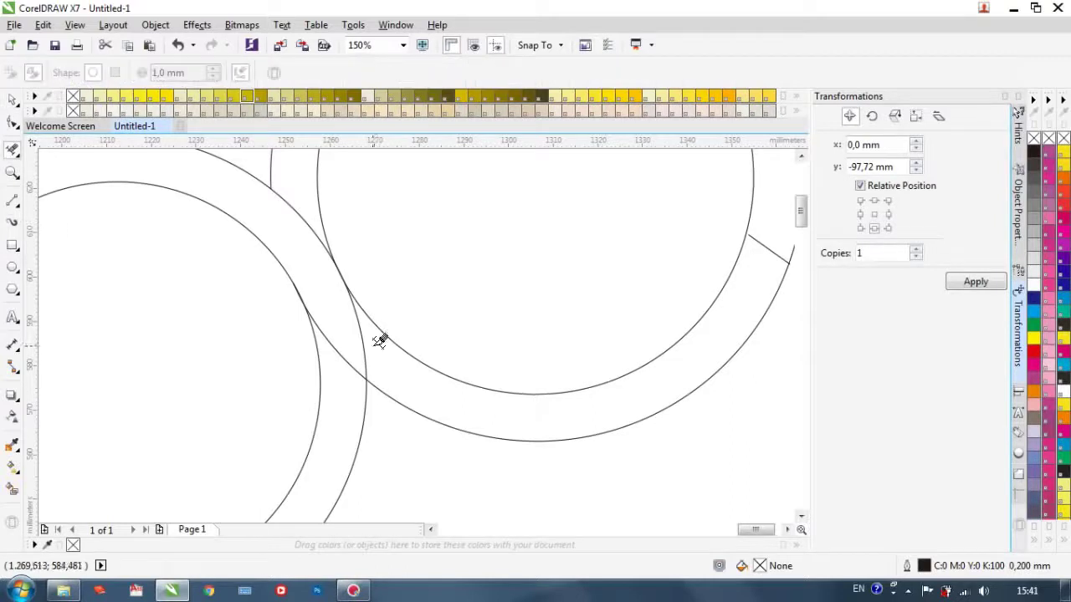
scroll(361, 343, down, 2)
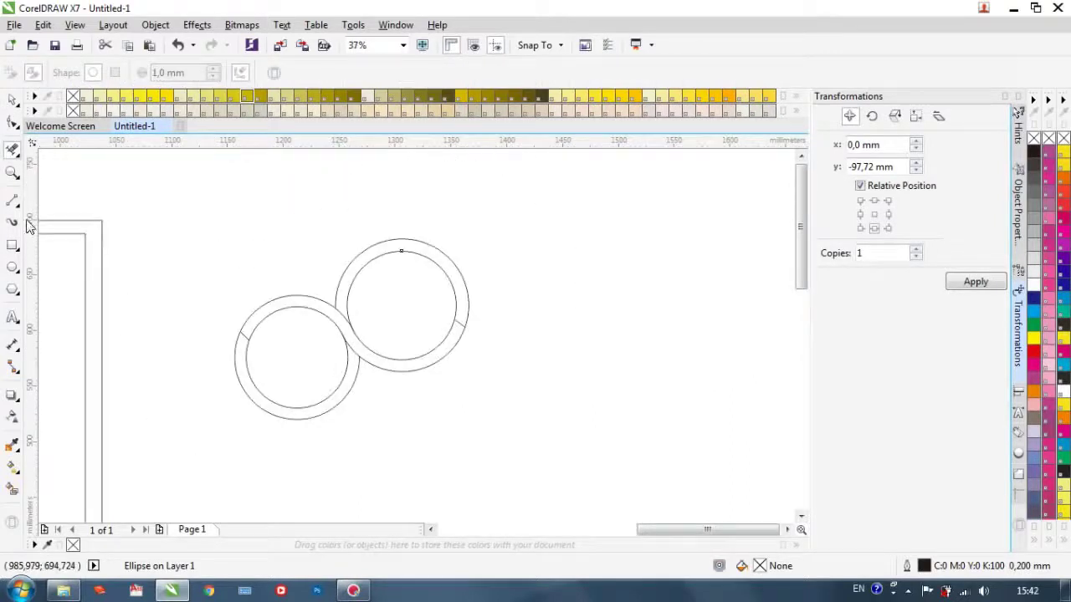
Step: Try Smart Fill on the band formed by the two joined rings
click(15, 487)
click(317, 306)
key(ctrl+z)
scroll(333, 316, up, 1)
click(365, 353)
key(ctrl+z)
scroll(368, 352, up, 1)
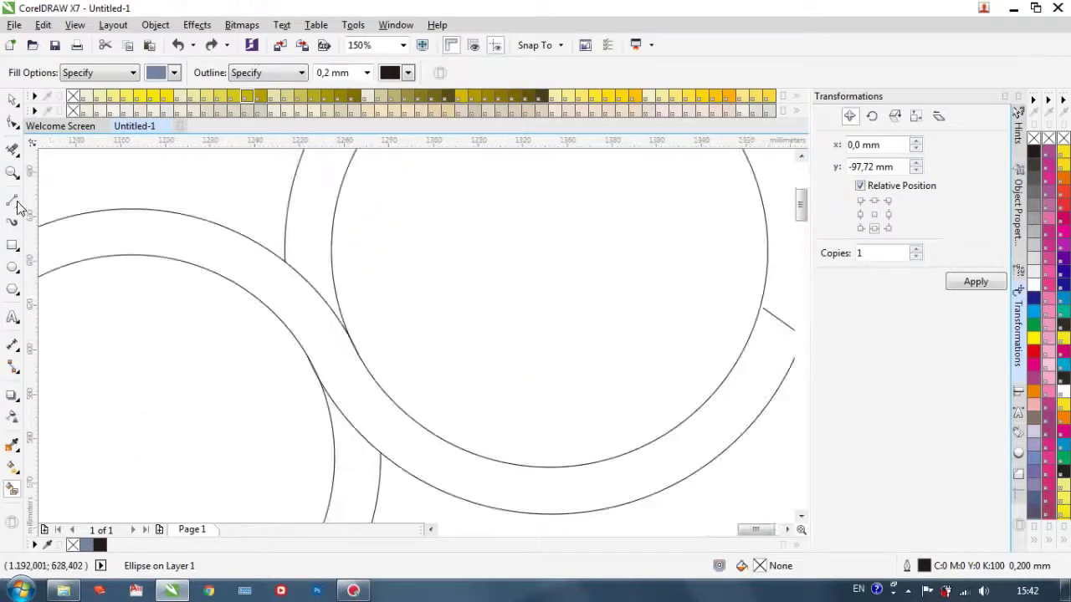
click(12, 151)
scroll(388, 232, down, 1)
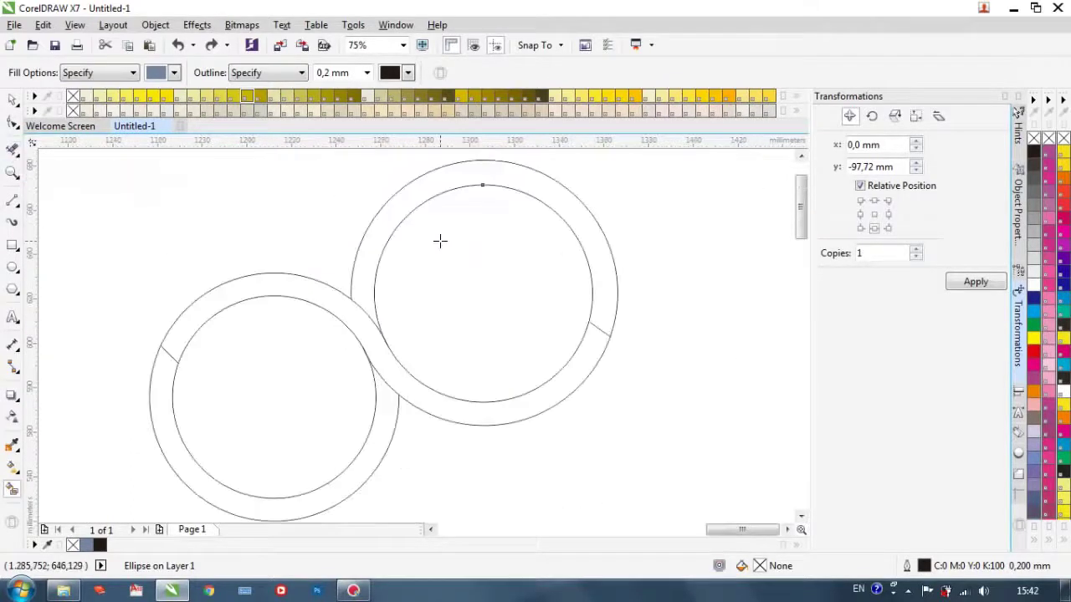
click(387, 244)
key(ctrl+z)
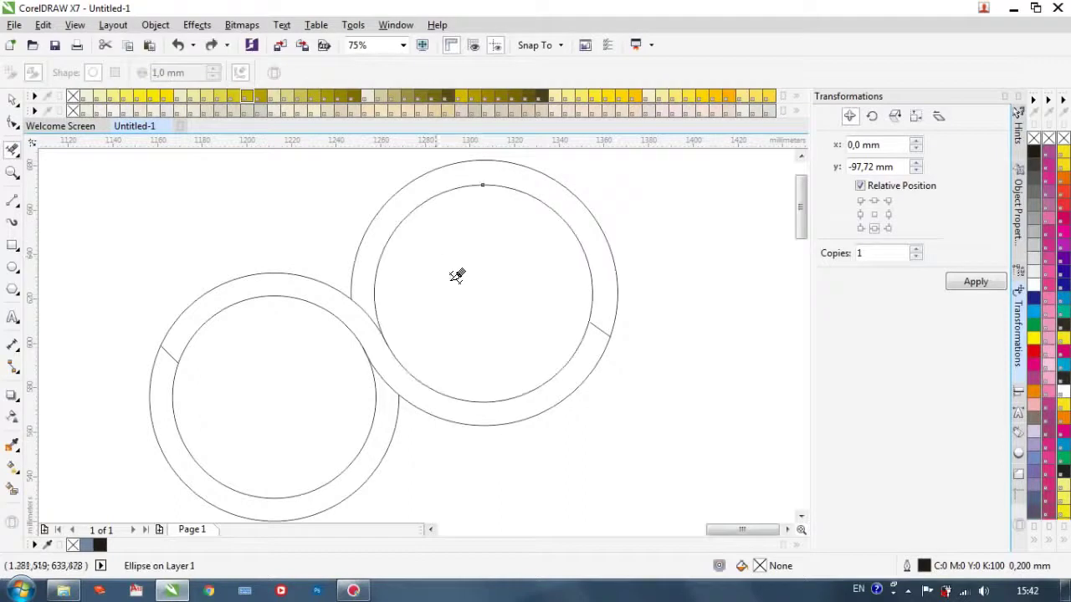
Step: Stretch the short end line on the upper right ring slightly so it reaches past the inner circle
key(space)
scroll(586, 322, up, 1)
click(561, 298)
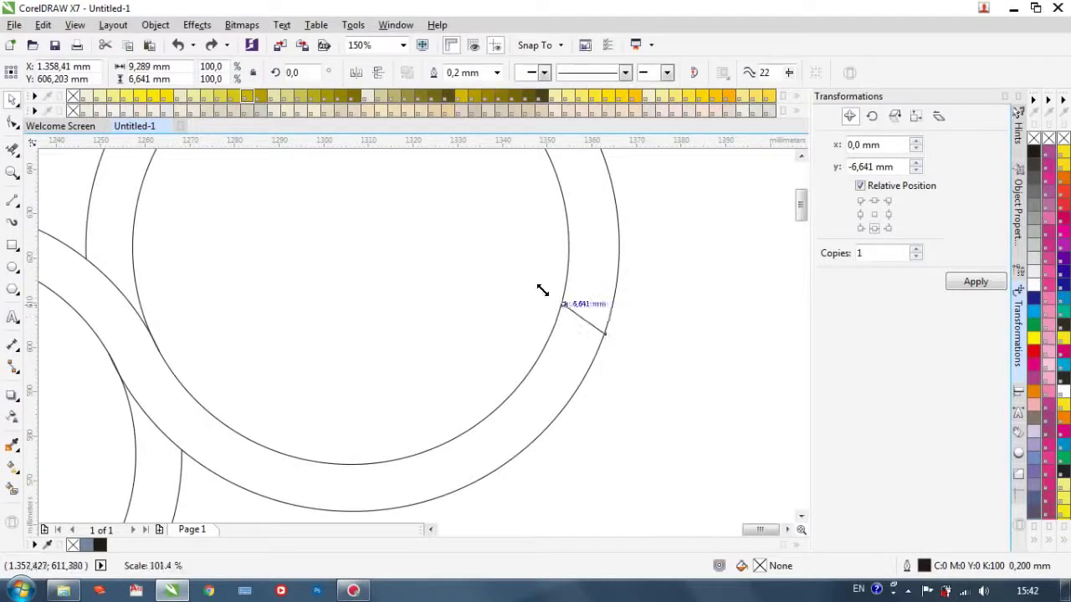
Step: Delete the surplus ring arcs beyond the two short end lines, leaving only an S-shaped wave band
scroll(536, 290, down, 1)
scroll(535, 290, down, 1)
click(12, 151)
click(466, 223)
click(452, 214)
click(425, 365)
click(406, 386)
key(space)
click(46, 245)
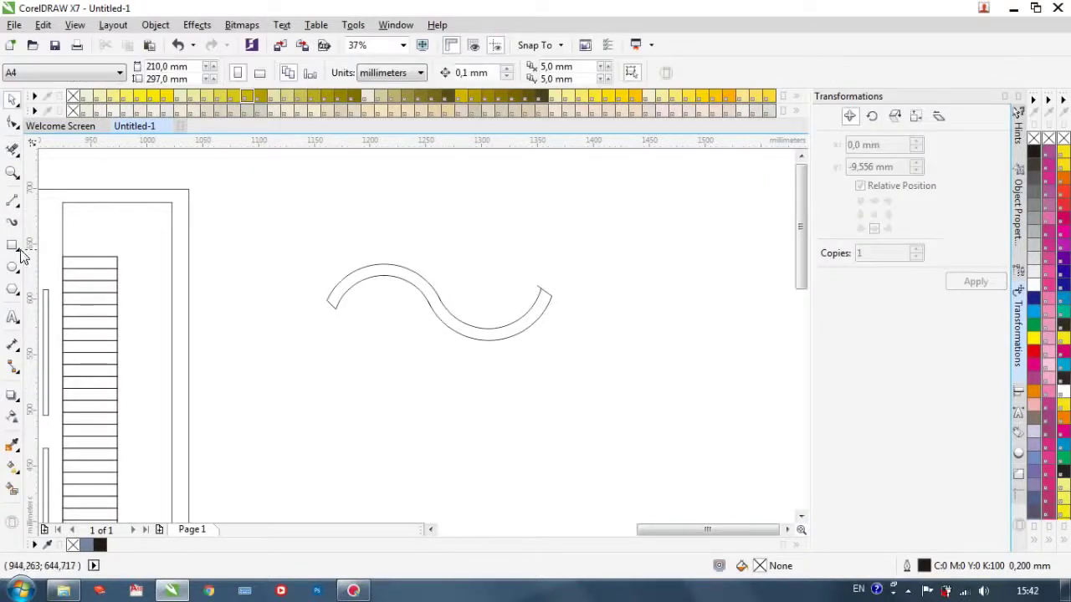
Step: Create a filled shape from the S-shaped band with Smart Fill and color it red (C0 M100 Y100 K0)
click(12, 490)
click(353, 278)
scroll(311, 299, down, 2)
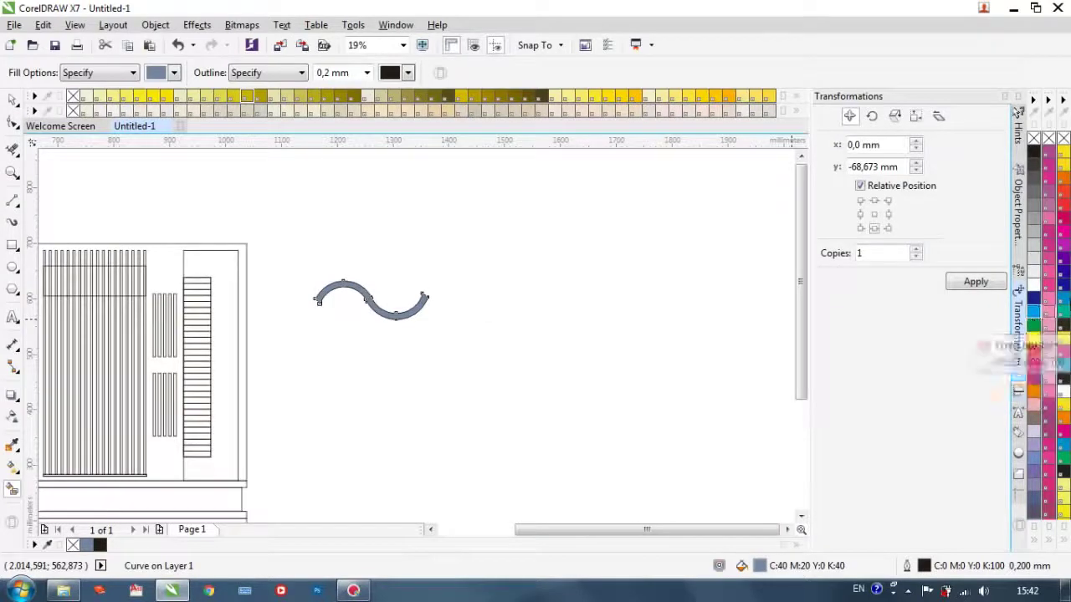
click(1034, 351)
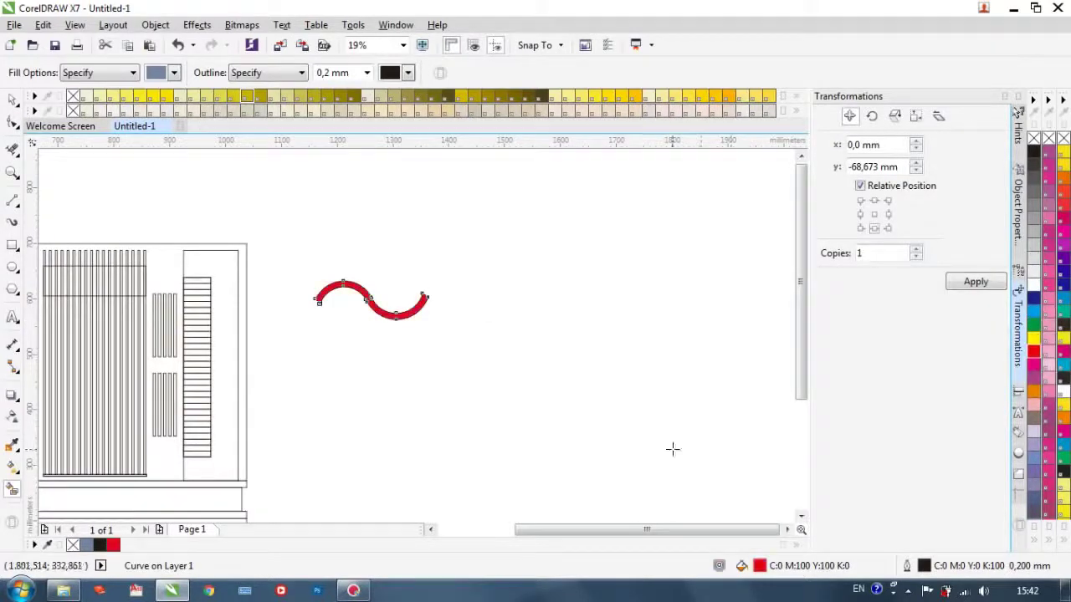
Step: Change the wave band's fill to a softer red, C2 M85 Y60 K0, and remove its outline
double_click(759, 567)
drag(591, 189, 704, 220)
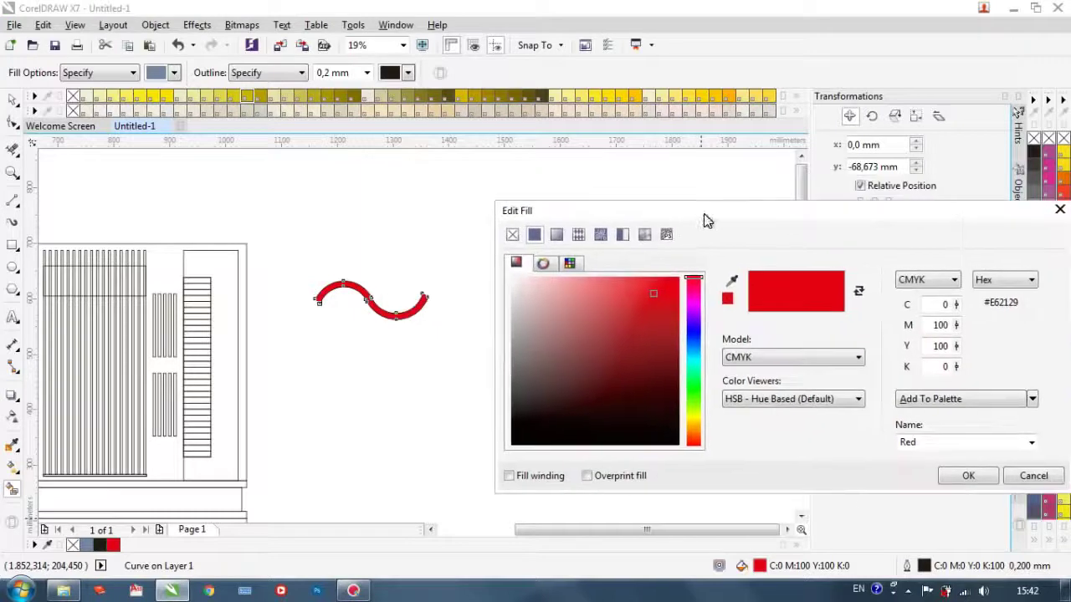
click(619, 301)
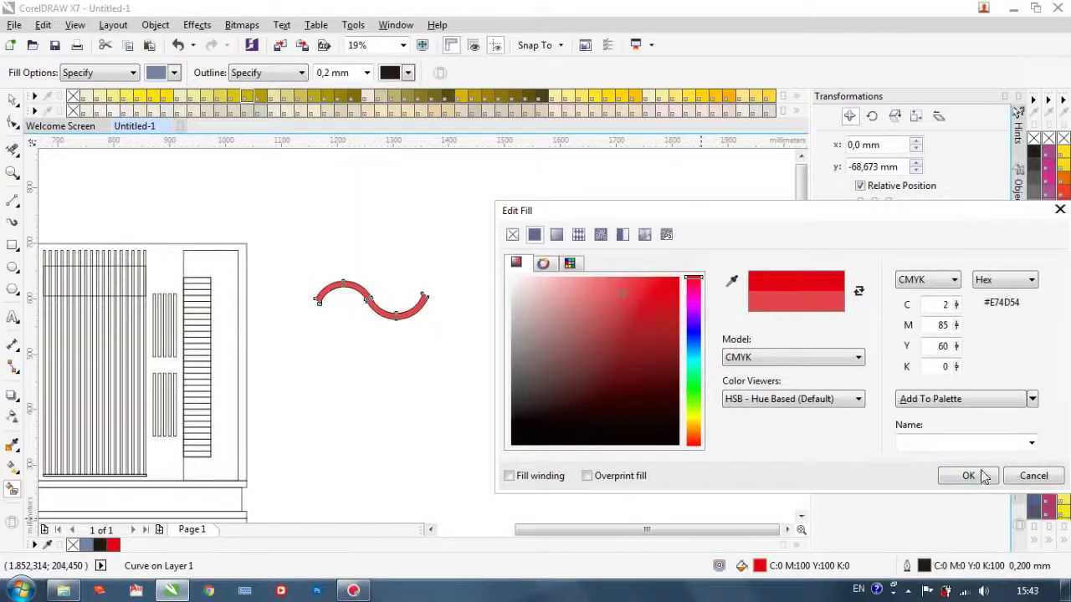
click(968, 476)
right_click(1035, 138)
Step: Move the red wave band onto the rectangle across the upper part of the building's tall slatted window
scroll(538, 255, down, 1)
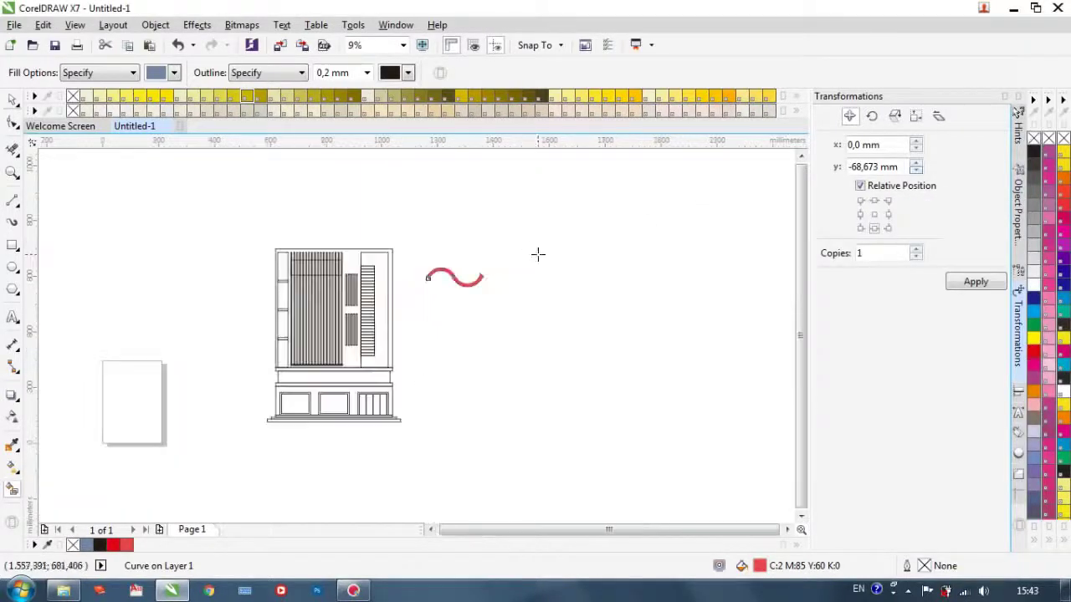
click(12, 100)
drag(456, 278, 352, 215)
scroll(310, 276, up, 3)
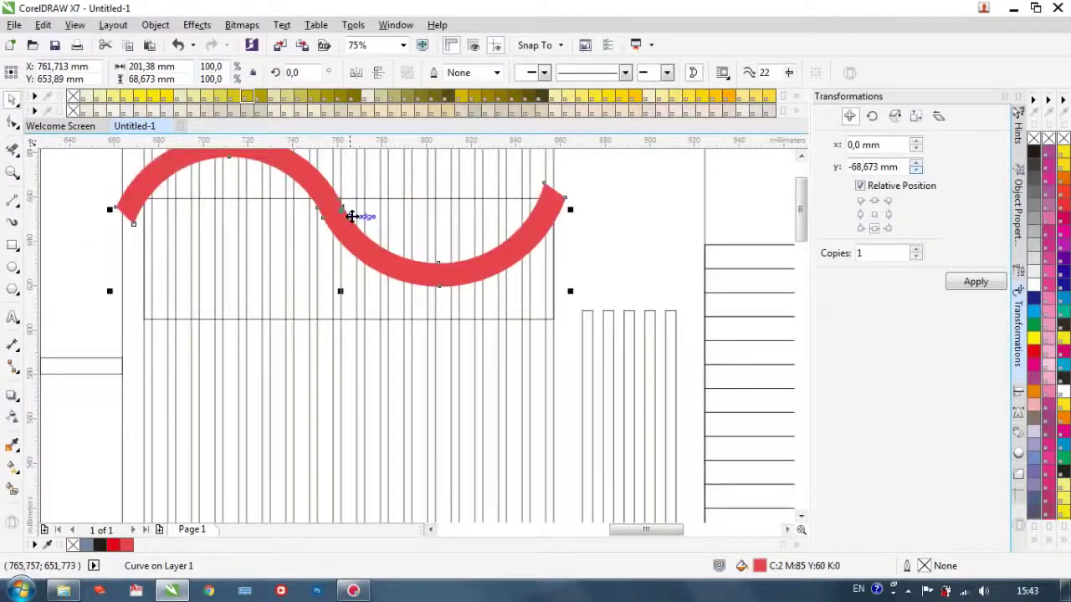
Step: Widen the red wave band past both sides of the slatted window, flatten it to about 54.5 mm high and raise it to the window's top
scroll(351, 218, down, 1)
drag(463, 212, 482, 210)
drag(358, 218, 346, 203)
drag(220, 200, 226, 201)
click(349, 201)
drag(471, 244, 486, 229)
click(698, 270)
scroll(469, 306, down, 1)
scroll(437, 284, up, 1)
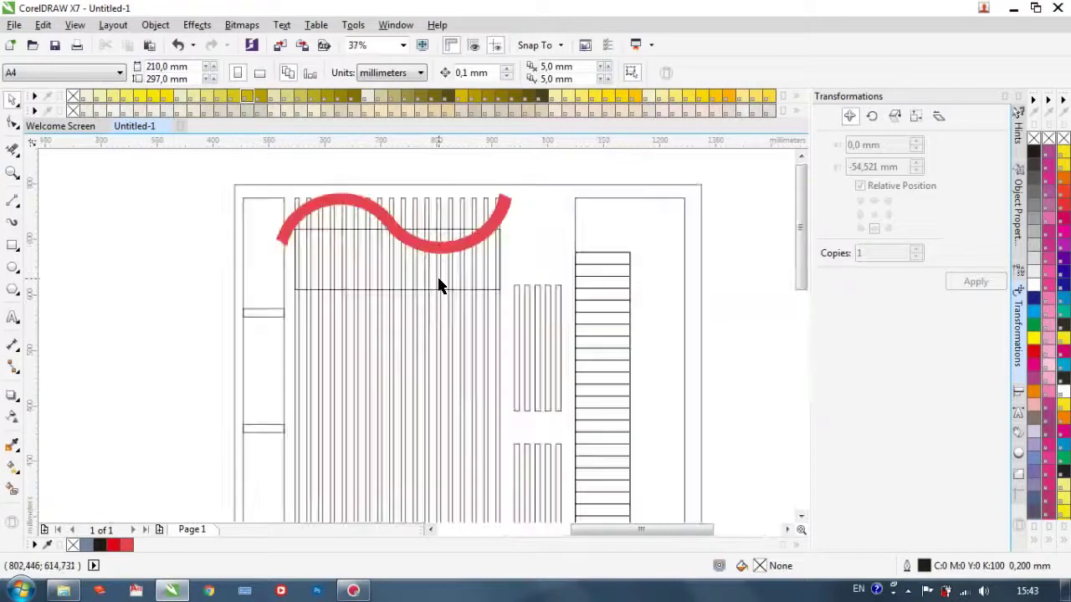
scroll(433, 283, down, 2)
scroll(431, 279, up, 2)
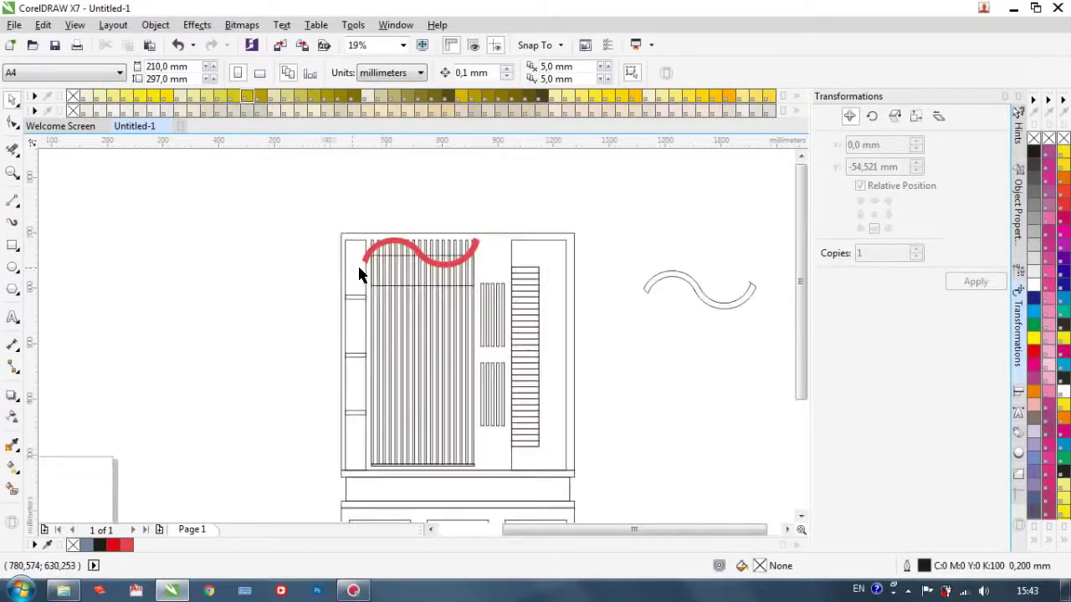
scroll(705, 315, up, 2)
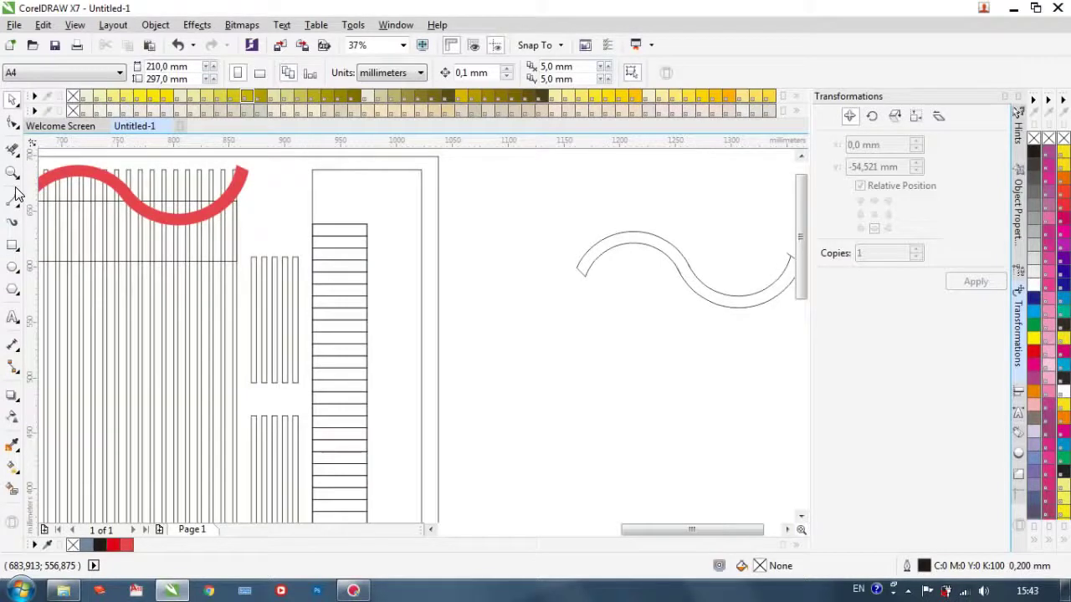
Step: Draw a slanted line, about 14.4 by 30.4 mm, across the middle of the outlined S-shaped band beside the building
key(F3)
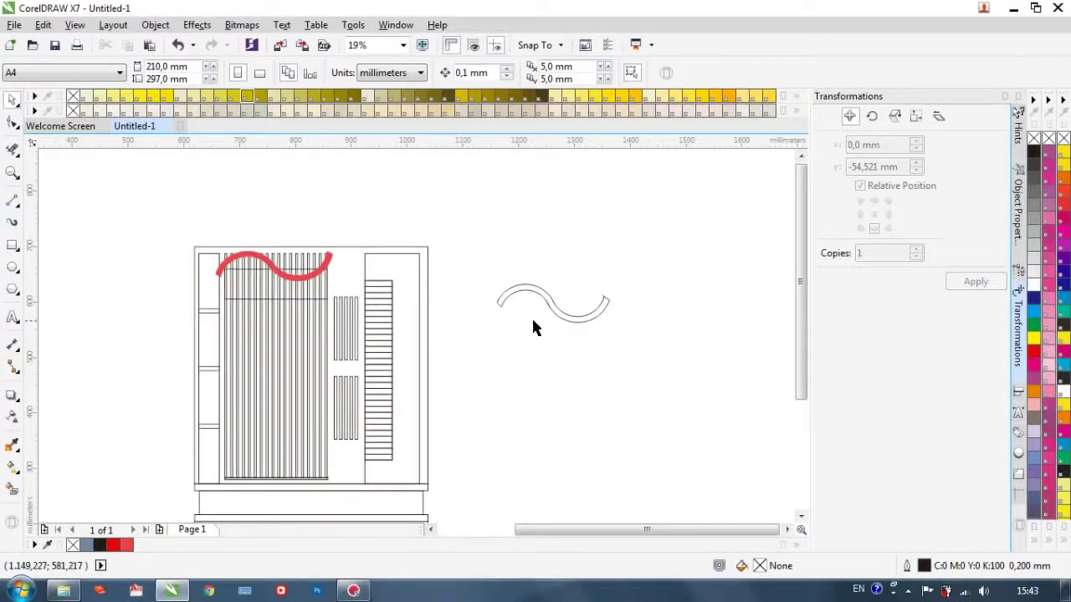
scroll(535, 327, up, 2)
click(11, 203)
drag(551, 297, 570, 262)
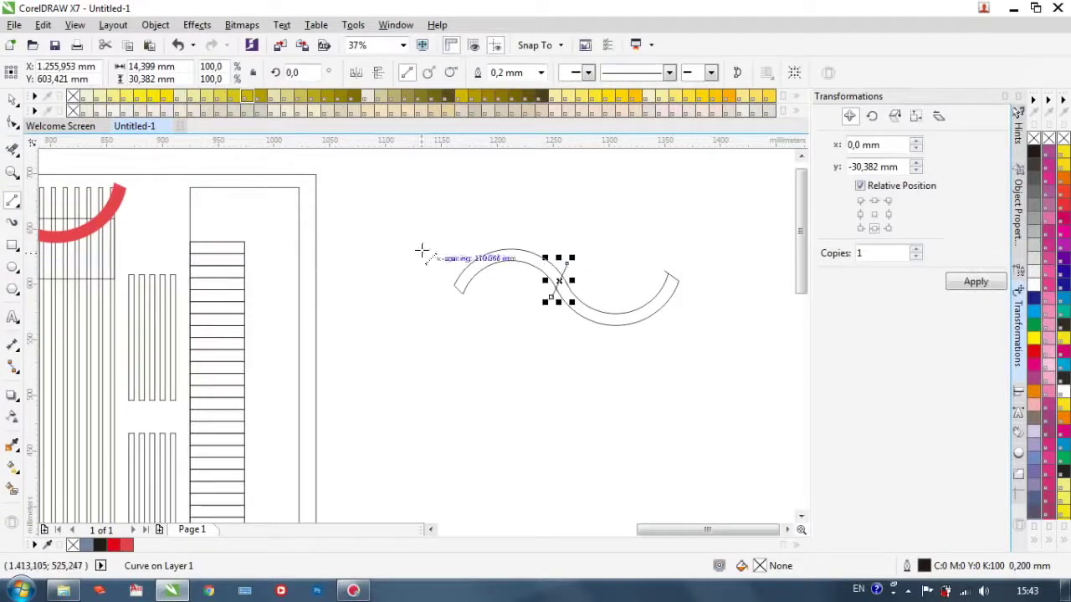
Step: Create a filled shape from the S-band's left arch with Smart Fill and color it green, C62 M0 Y63 K0
click(13, 490)
click(511, 256)
double_click(761, 568)
click(698, 376)
drag(694, 215, 814, 215)
click(774, 333)
click(791, 313)
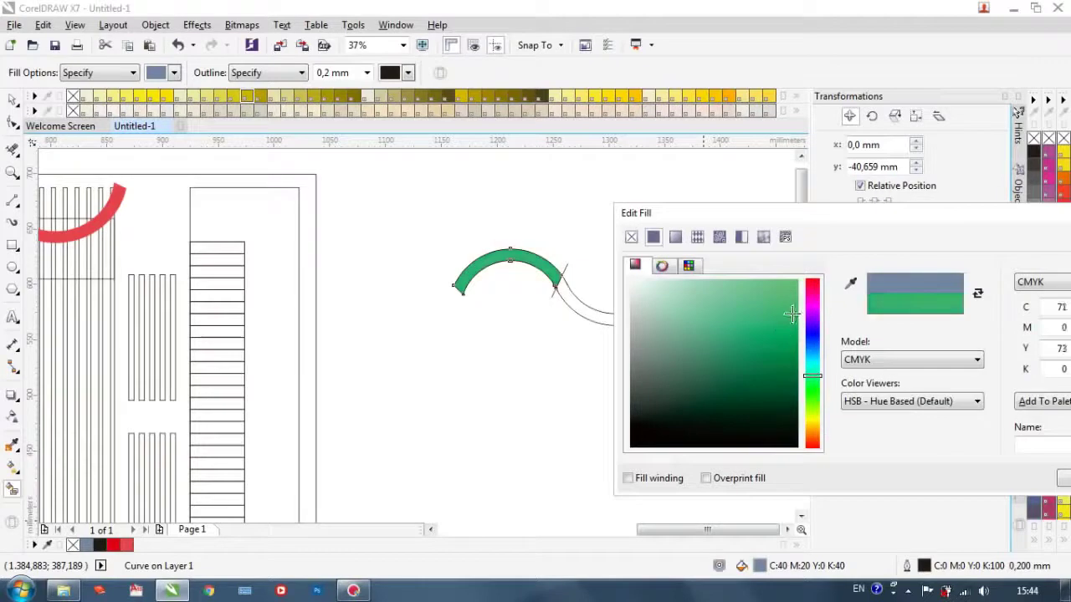
click(774, 294)
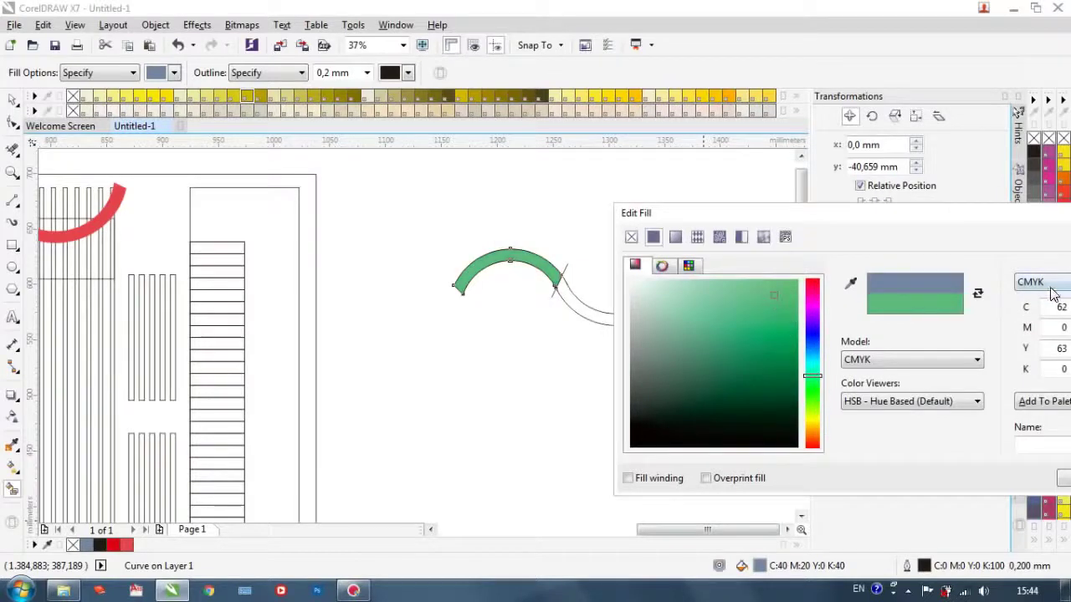
click(1066, 479)
Step: Remove the green arch's outline and move it onto the slatted window, under the red wave's crest
key(space)
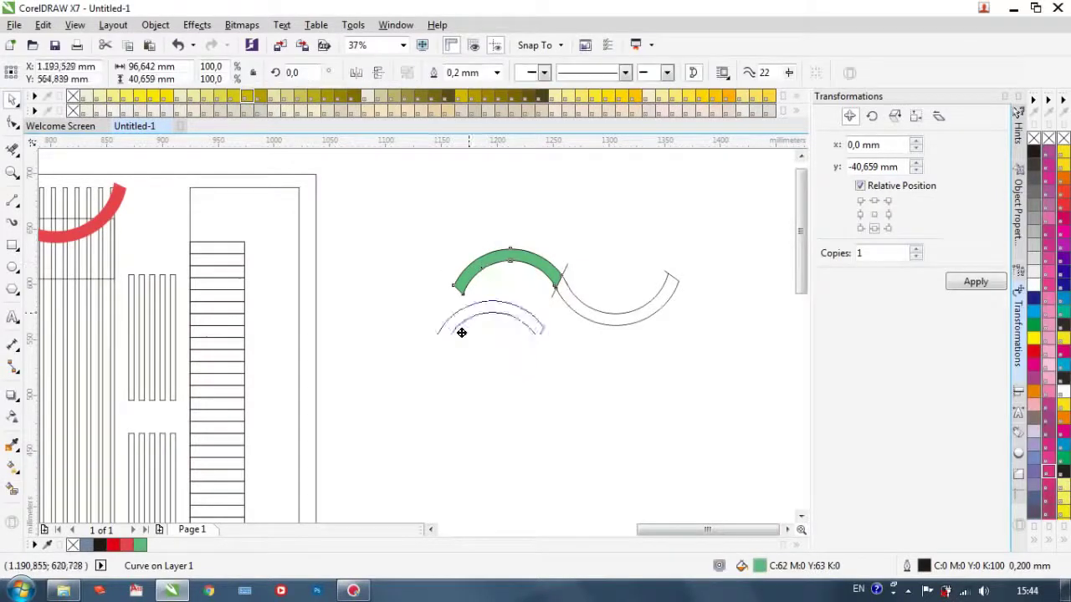
drag(486, 258, 451, 354)
right_click(1034, 138)
scroll(415, 341, down, 1)
scroll(108, 318, up, 1)
drag(783, 395, 254, 253)
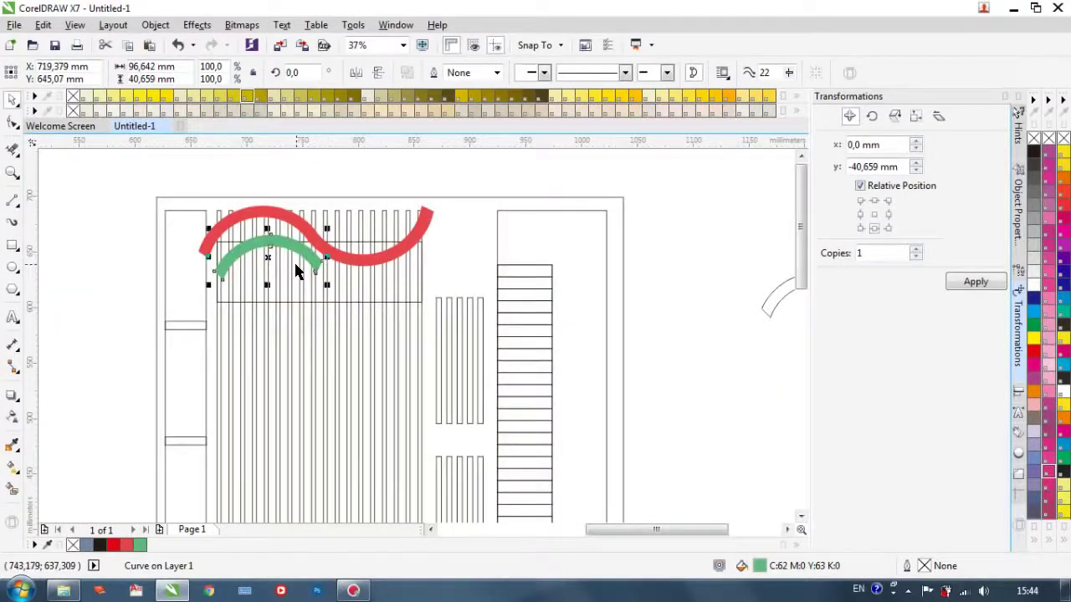
Step: Rotate the green arch slightly clockwise so it follows the red wave's crest
click(328, 287)
drag(332, 286, 327, 302)
scroll(328, 301, down, 1)
click(184, 256)
scroll(324, 278, up, 1)
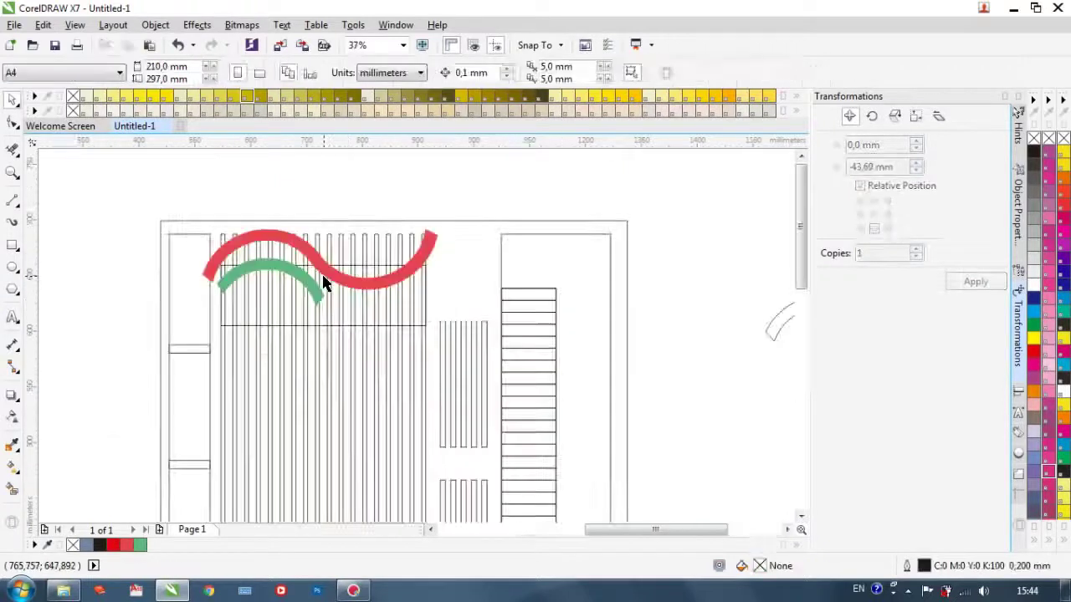
Step: Move the red wave band and the green arch down together over the rectangle on the slatted window
scroll(325, 282, up, 1)
click(295, 285)
shift+click(387, 277)
drag(316, 257, 316, 319)
scroll(334, 314, down, 2)
scroll(154, 311, up, 2)
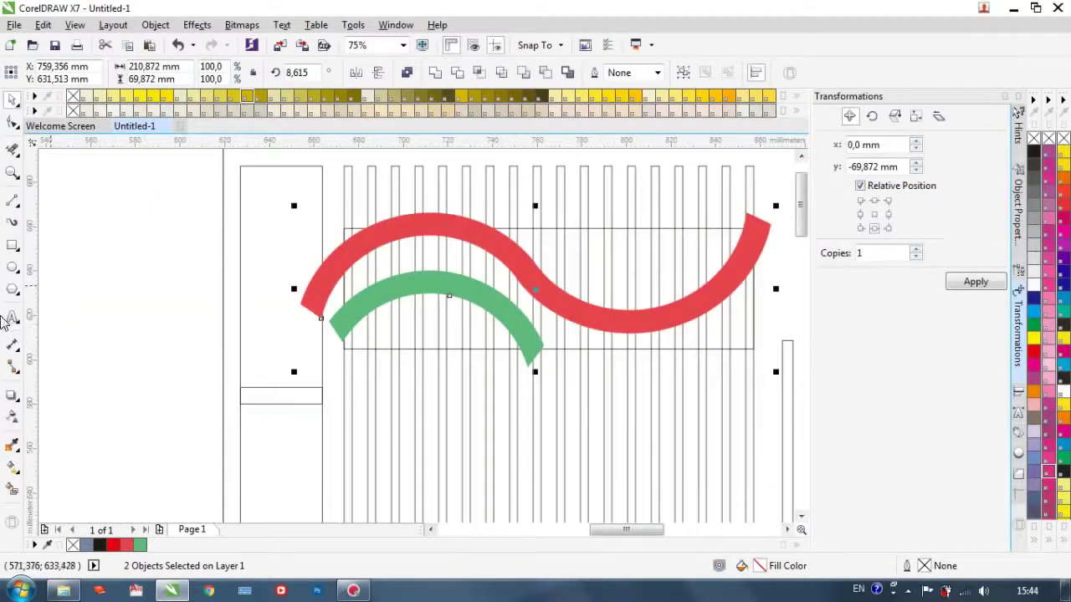
Step: Draw a rectangle over the red wave's left end and cut that end vertically with Back Minus Front
click(13, 245)
drag(281, 241, 336, 331)
key(space)
shift+click(447, 237)
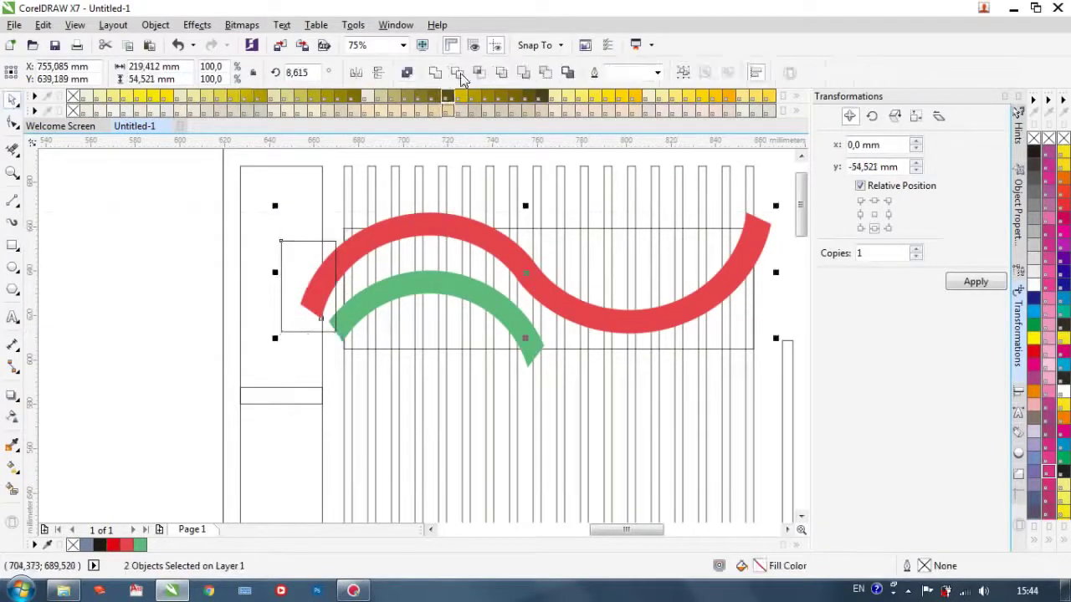
click(544, 73)
click(157, 244)
Step: Shrink the green arch to about 27 mm high and raise it close under the red wave's crest
scroll(156, 243, down, 1)
scroll(325, 267, up, 1)
click(284, 265)
drag(382, 351, 337, 327)
drag(285, 284, 282, 244)
scroll(282, 251, down, 1)
click(461, 184)
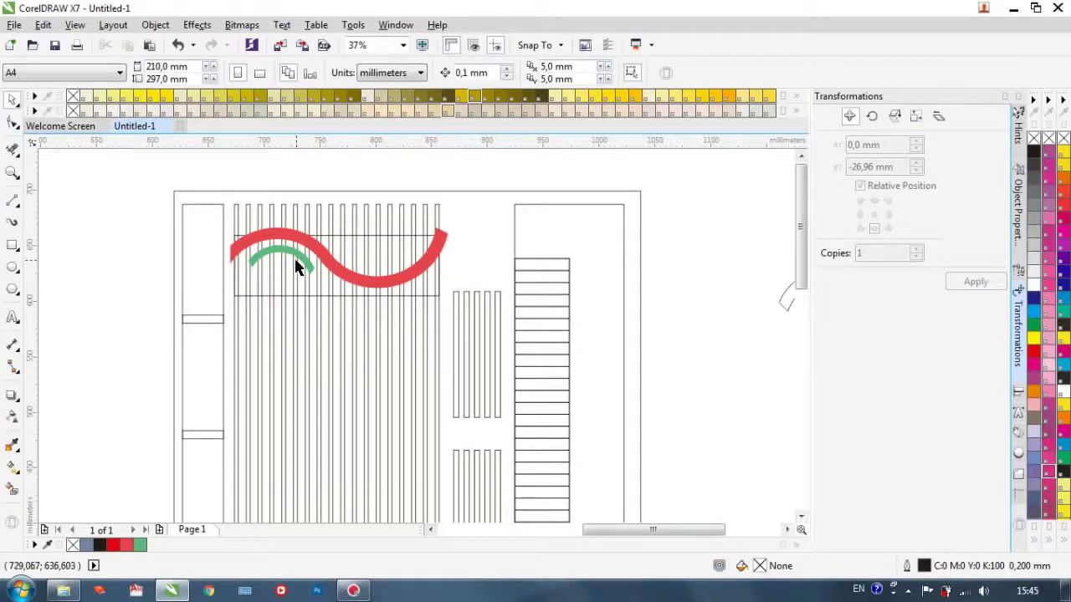
Step: Place two copies of the slanted line across the outlined S-band, one on each side of its left arch's crest
scroll(296, 266, up, 1)
scroll(302, 272, down, 2)
scroll(562, 291, up, 1)
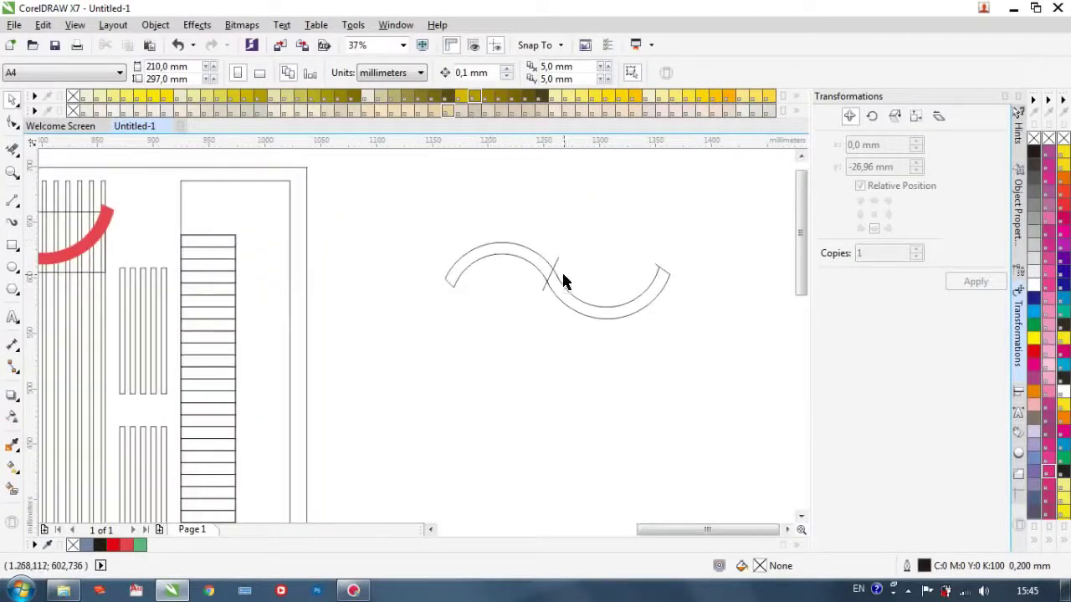
click(550, 276)
mouse_move(550, 276)
mouse_down()
mouse_move(490, 240)
mouse_move(478, 249)
mouse_move(551, 266)
mouse_up()
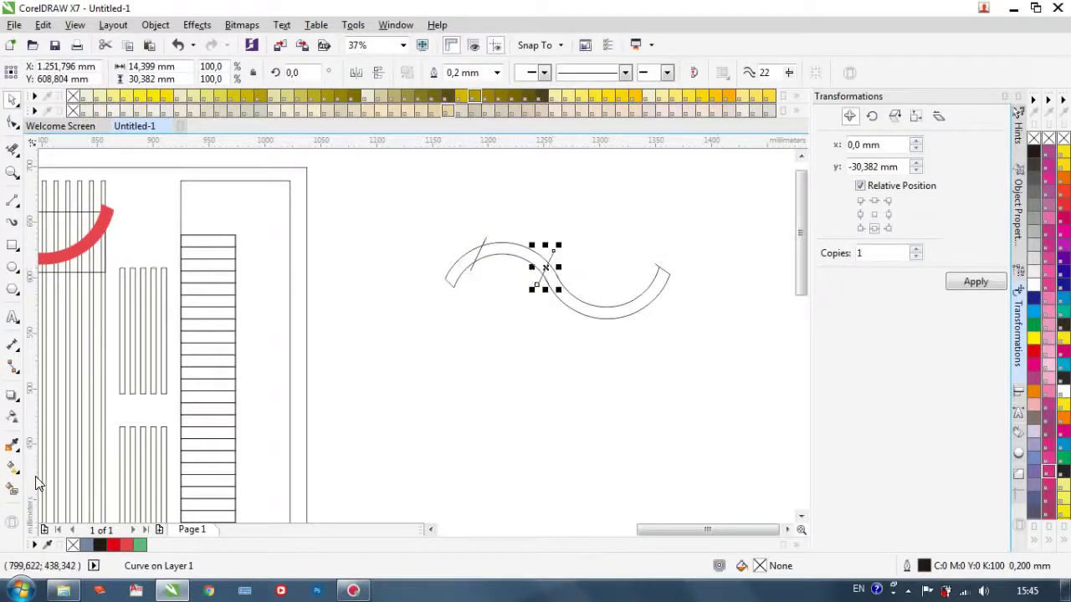
Step: Fill the arch section between the two slanted lines with Smart Fill and color it yellow, C7 M2 Y67 K0
click(12, 489)
click(507, 250)
double_click(760, 565)
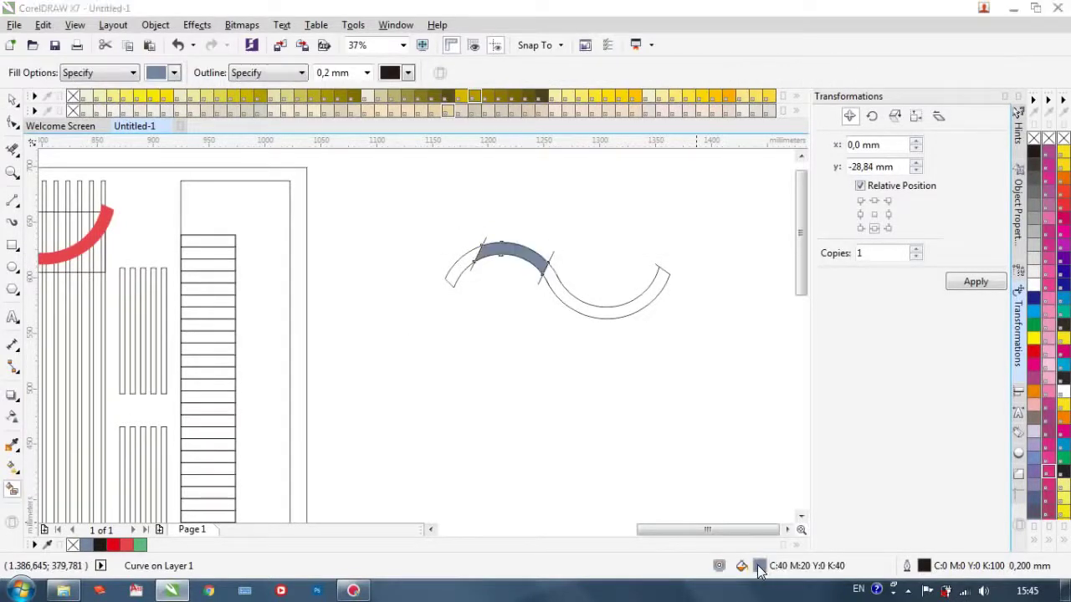
drag(812, 386, 814, 423)
drag(764, 289, 759, 285)
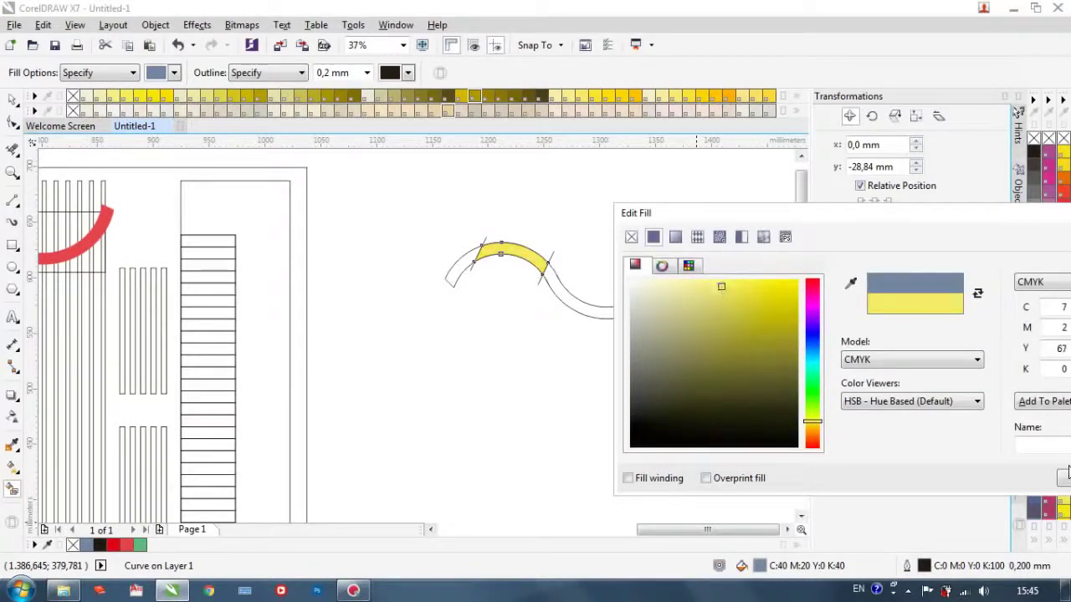
click(1067, 476)
Step: Remove the yellow arc's outline and move it onto the slatted window, beneath the green arch
click(13, 100)
drag(503, 254, 438, 363)
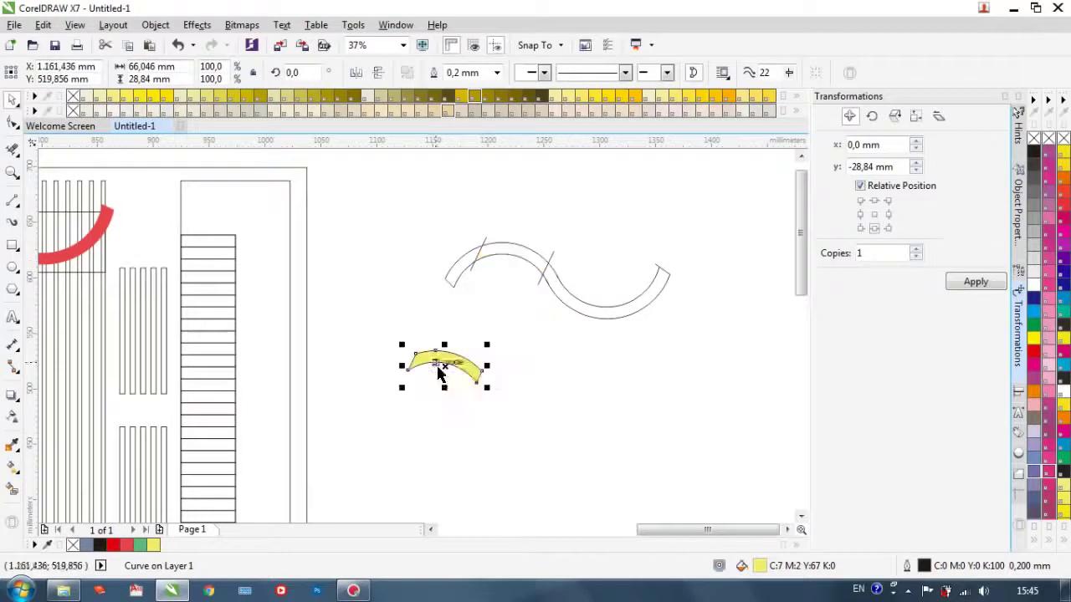
right_click(1034, 138)
scroll(753, 321, down, 1)
scroll(381, 323, up, 1)
drag(788, 360, 293, 254)
Step: Shrink and rotate the yellow arc to about 22.5 mm high and nest it under the green arch
scroll(294, 255, up, 2)
drag(551, 330, 534, 306)
scroll(534, 307, down, 1)
click(469, 282)
drag(521, 255, 538, 274)
drag(467, 285, 470, 262)
drag(523, 298, 513, 291)
drag(470, 262, 475, 251)
click(258, 266)
scroll(256, 266, down, 1)
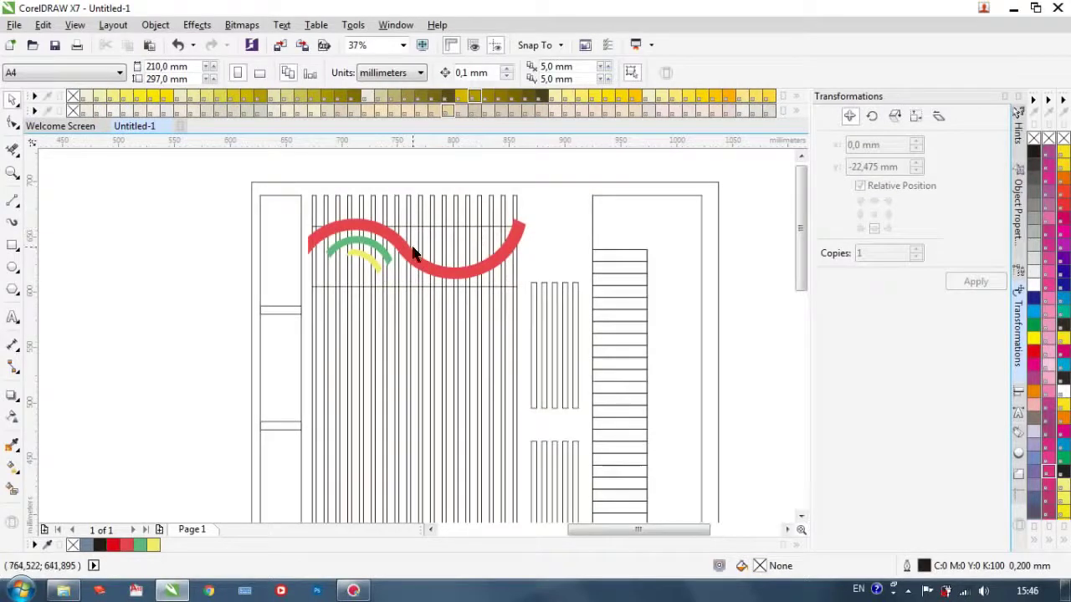
scroll(400, 280, up, 1)
click(407, 293)
scroll(398, 297, down, 1)
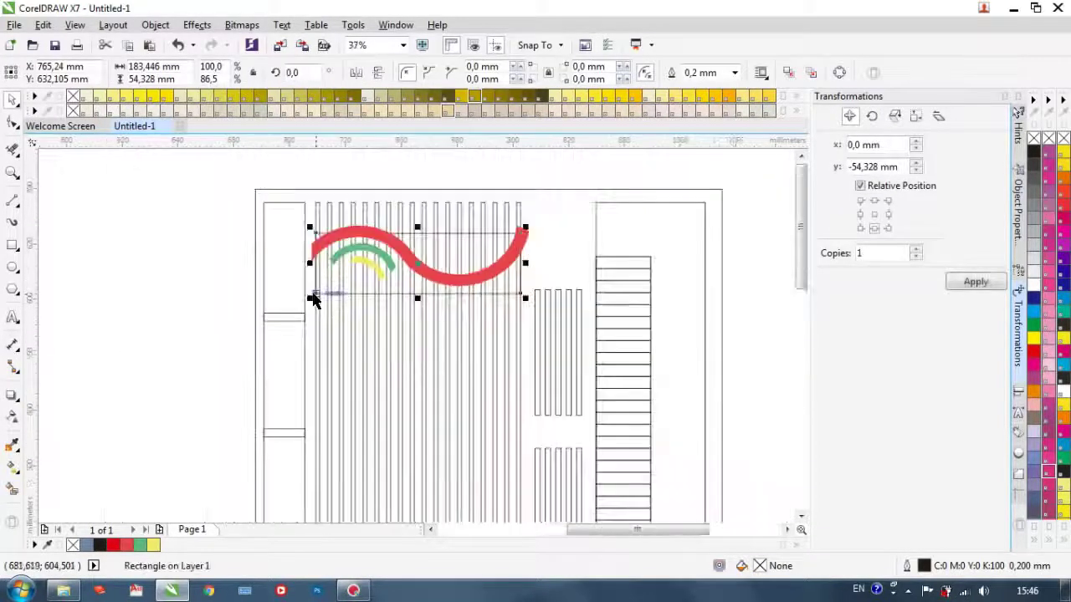
scroll(314, 299, down, 1)
scroll(388, 299, up, 1)
scroll(259, 277, up, 1)
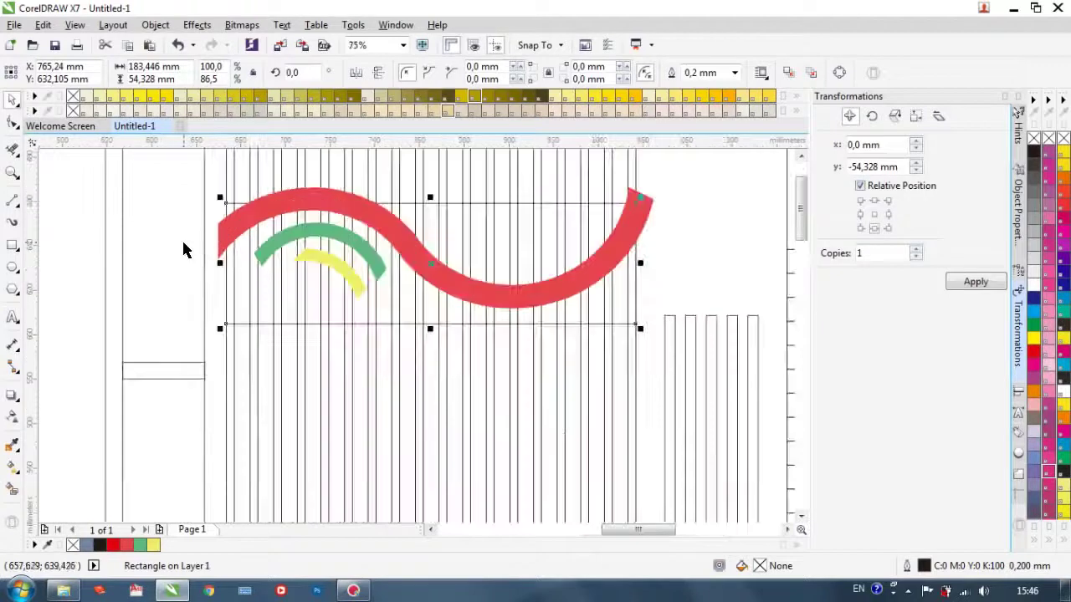
shift+click(330, 240)
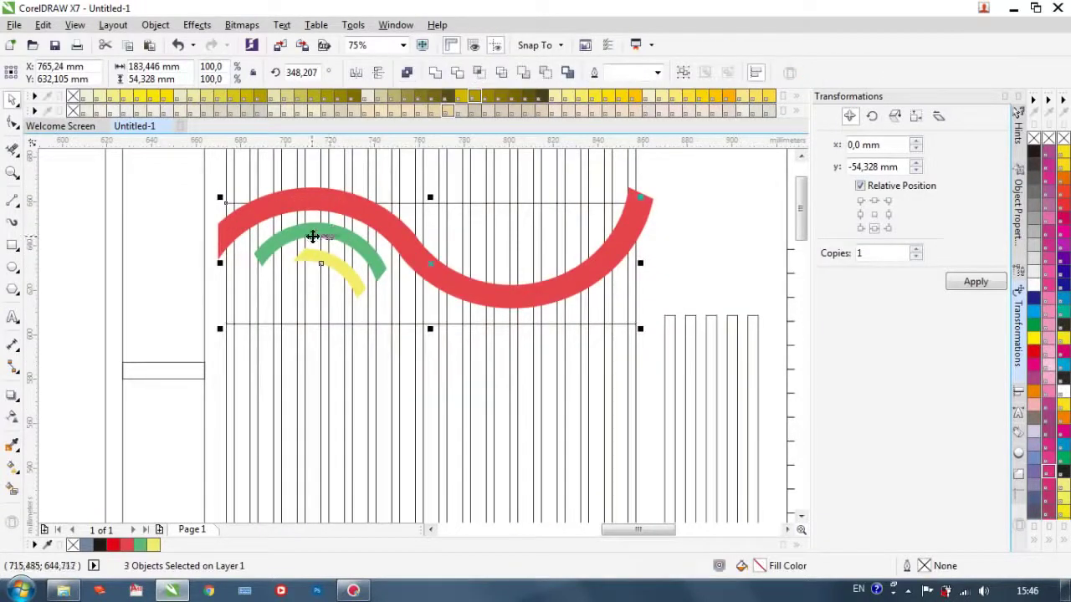
scroll(223, 275, down, 1)
click(383, 275)
scroll(366, 303, up, 1)
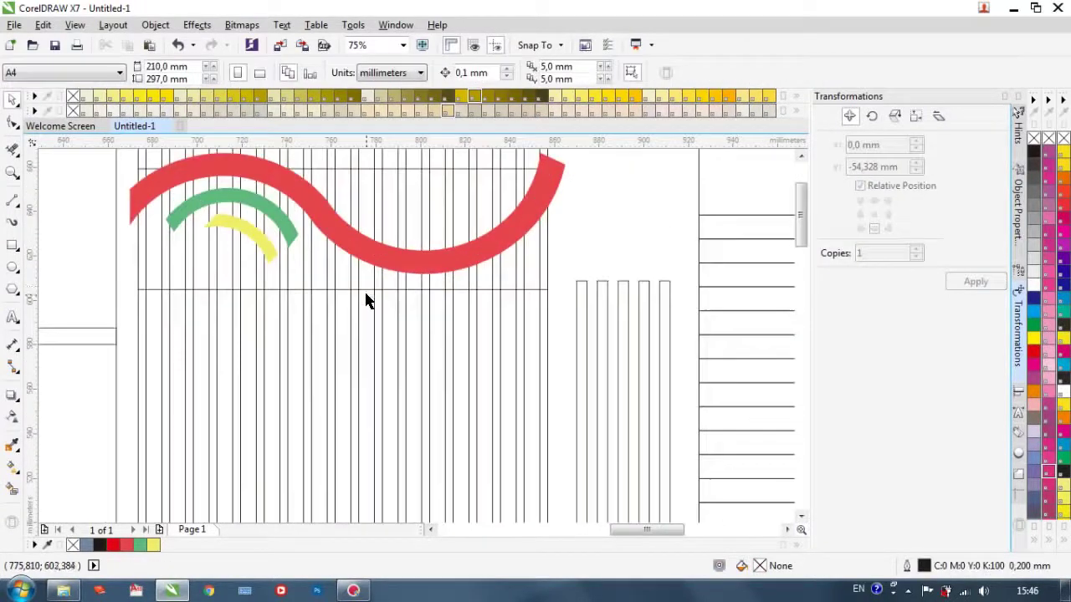
Step: Place a copy of the red wave band and its rectangle in the empty area beside the building
click(365, 294)
shift+click(392, 257)
scroll(392, 256, down, 1)
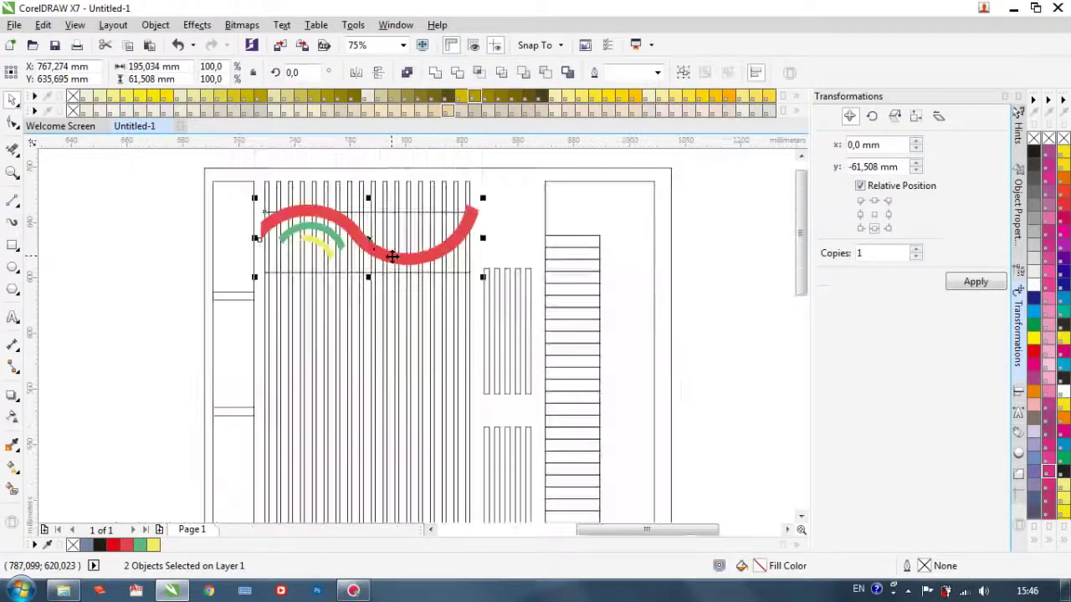
drag(392, 257, 154, 230)
scroll(198, 239, down, 1)
scroll(86, 220, up, 1)
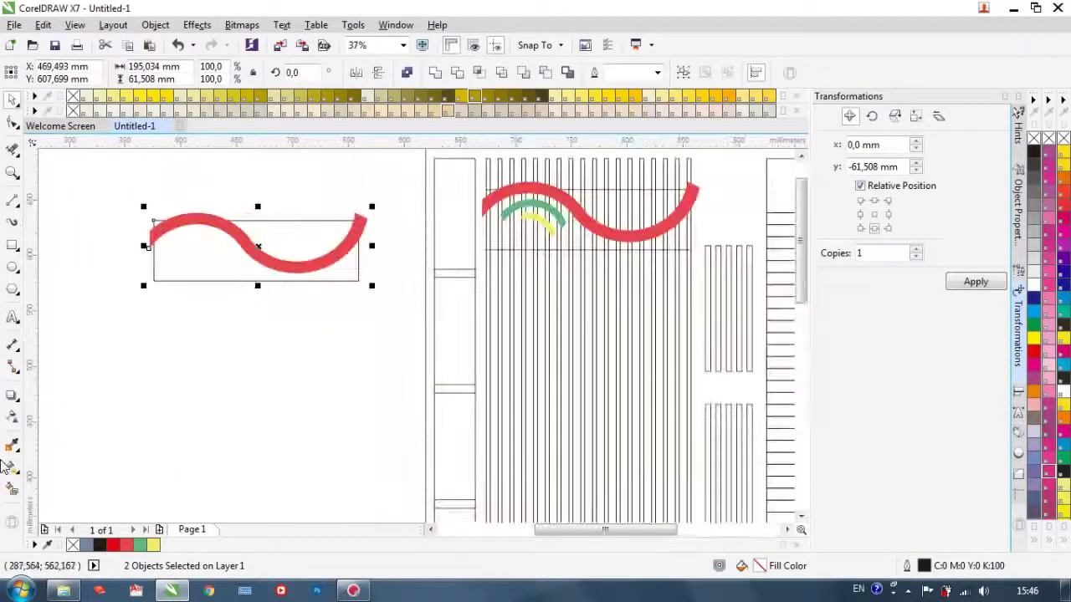
Step: Fill the copied rectangle's area below the wave with Smart Fill and color it green, C62 M0 Y63 K0
click(11, 492)
click(194, 256)
click(140, 545)
click(13, 99)
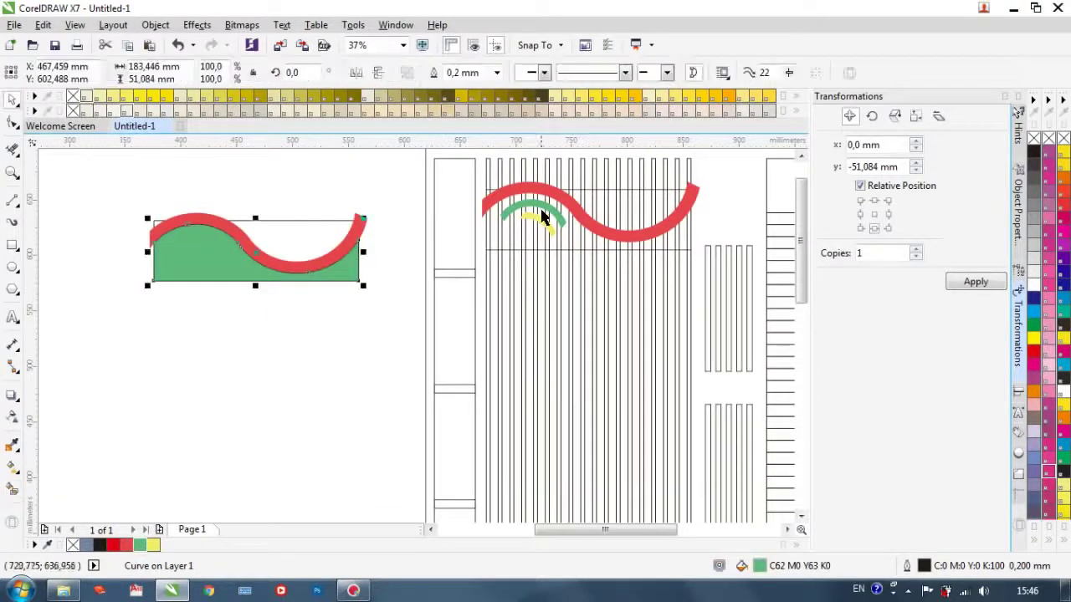
Step: Recolor the green arch on the slatted window yellow, C7 M2 Y67 K0
click(535, 220)
click(156, 546)
click(196, 431)
Step: Move the green wave-topped shape, without an outline, under the red wave on the building and align it with the rectangle's lower corners
click(215, 273)
drag(223, 268, 543, 239)
scroll(542, 239, up, 2)
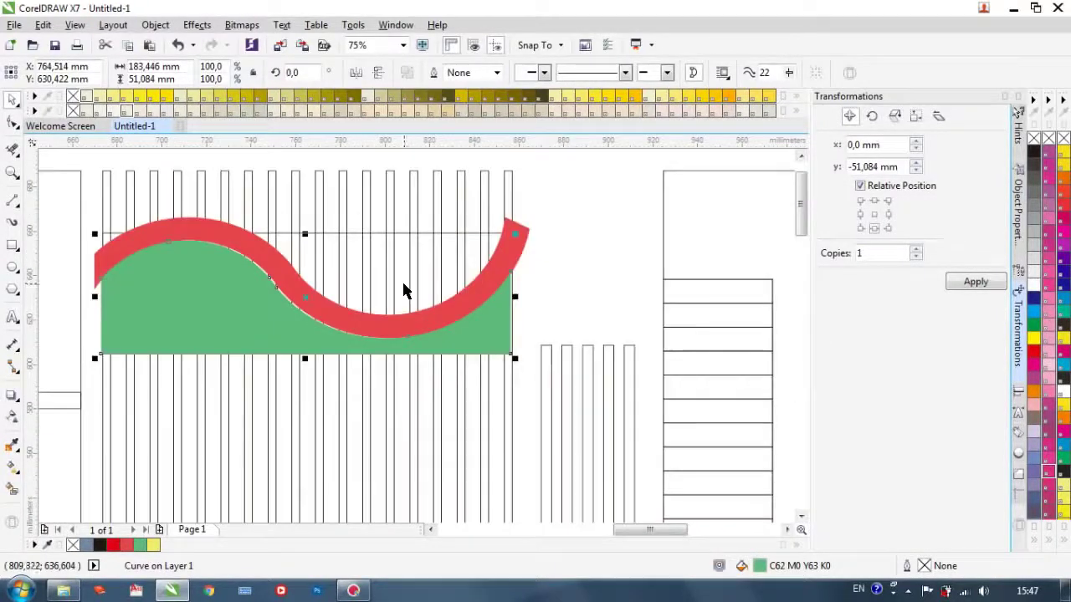
key(Up)
key(Up)
key(Up)
key(Up)
key(Up)
key(Up)
key(Up)
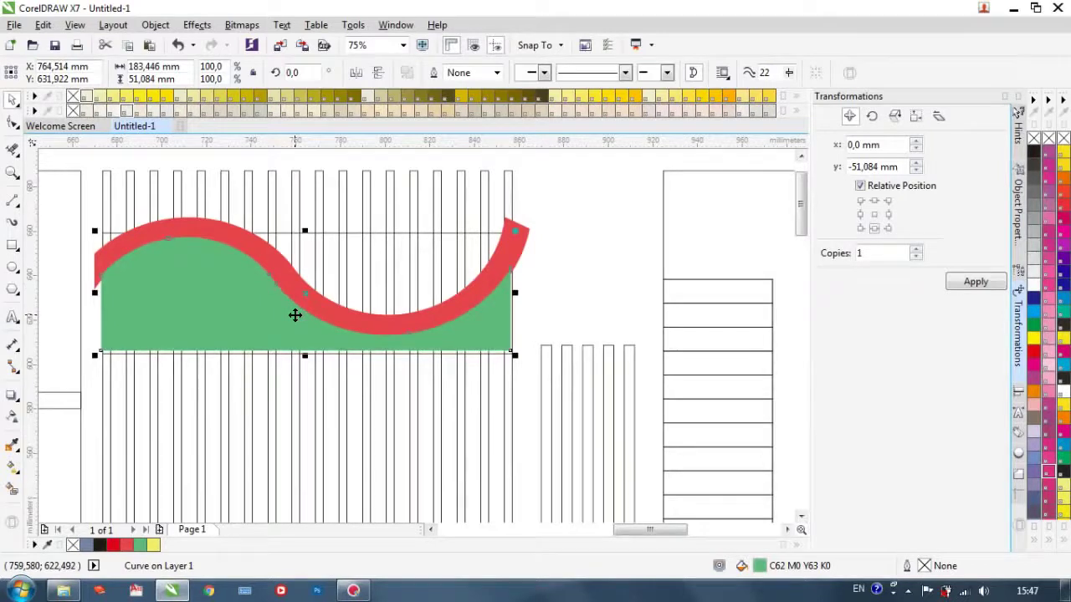
drag(497, 329, 500, 334)
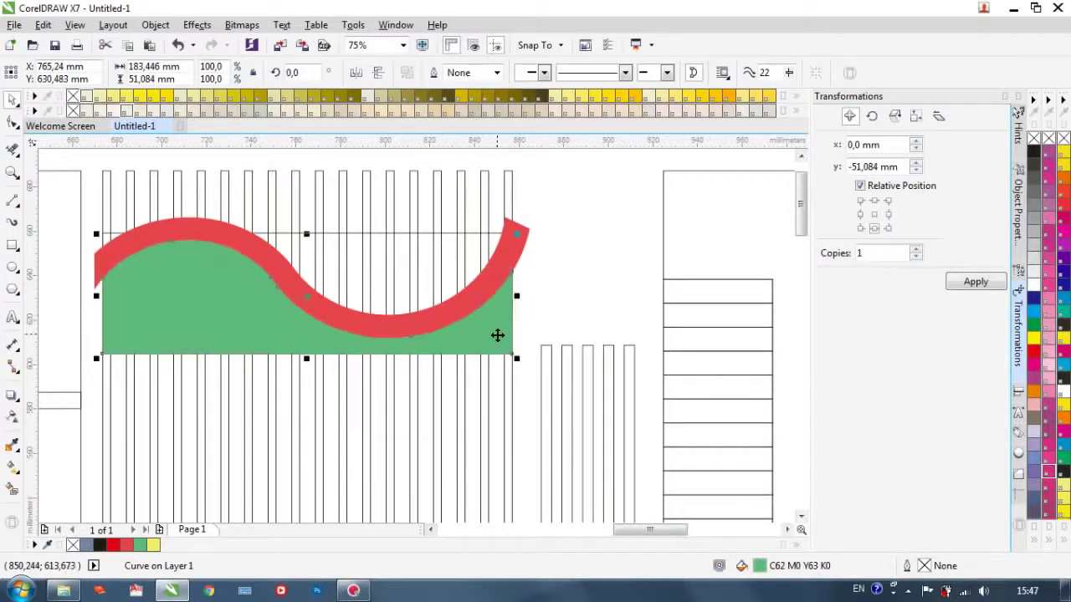
scroll(497, 335, down, 2)
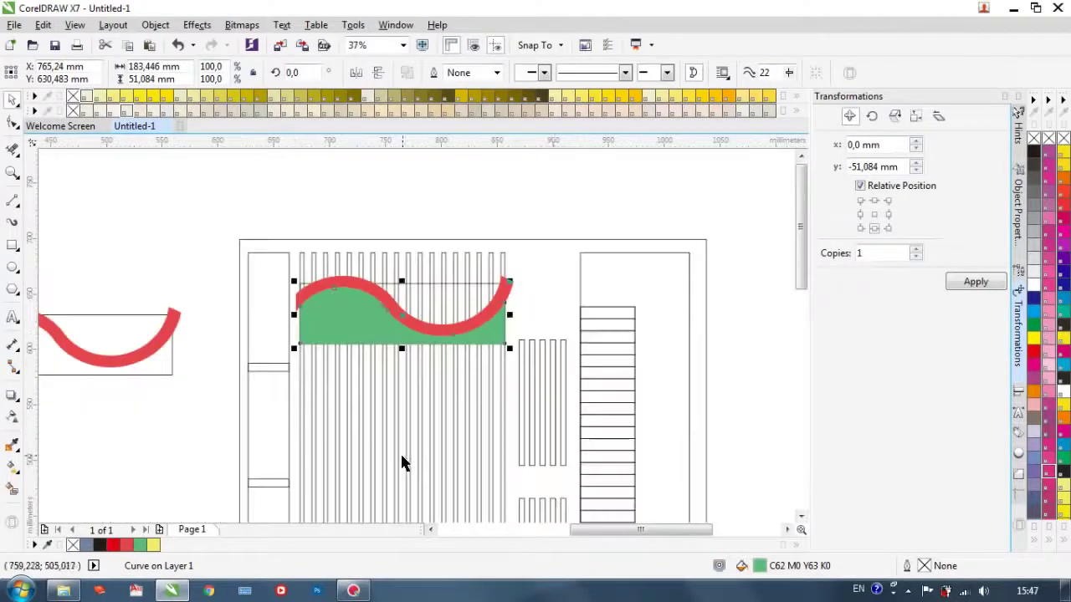
Step: Change the stacking order so the green shape lies behind the two yellow arcs
right_click(378, 334)
mouse_move(555, 409)
click(642, 501)
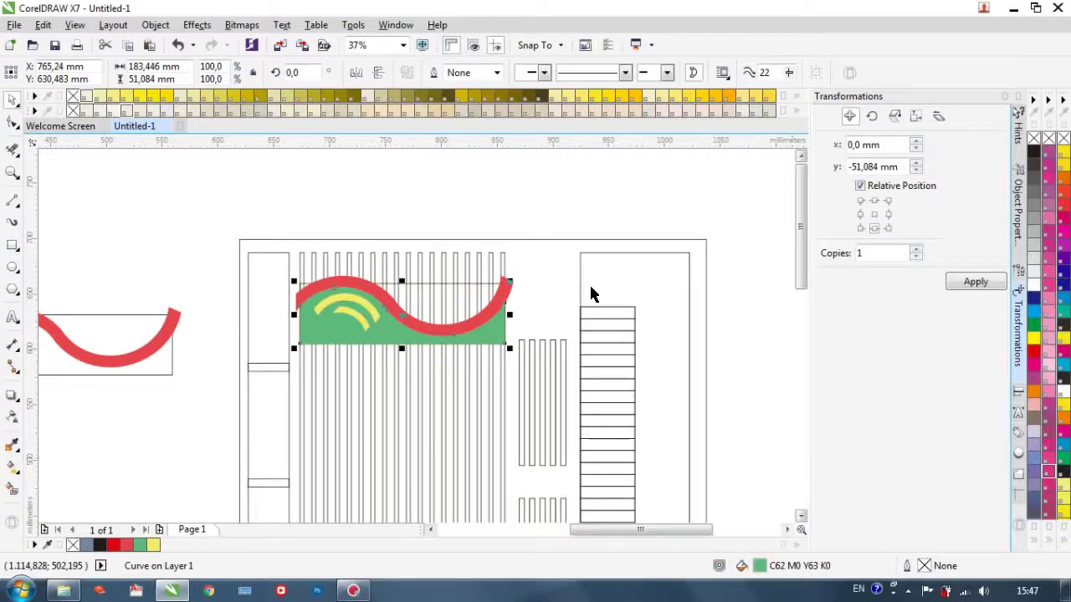
click(565, 194)
Step: Delete the outlined rectangle around the wave sign on the slatted window
scroll(467, 251, down, 1)
scroll(373, 314, up, 2)
scroll(332, 340, down, 2)
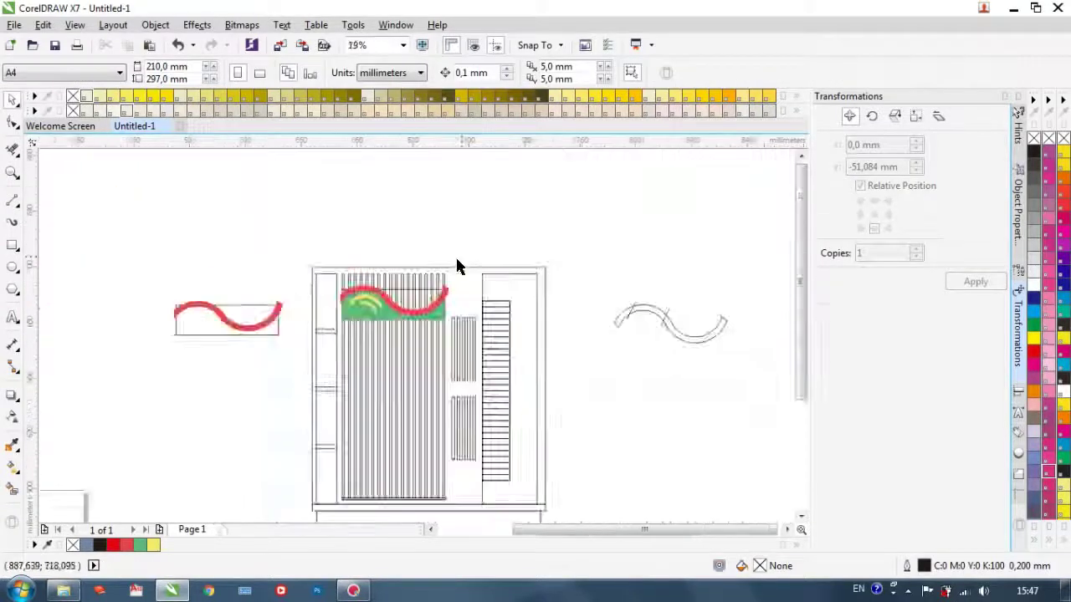
scroll(437, 280, up, 2)
click(376, 319)
key(Delete)
scroll(410, 338, down, 2)
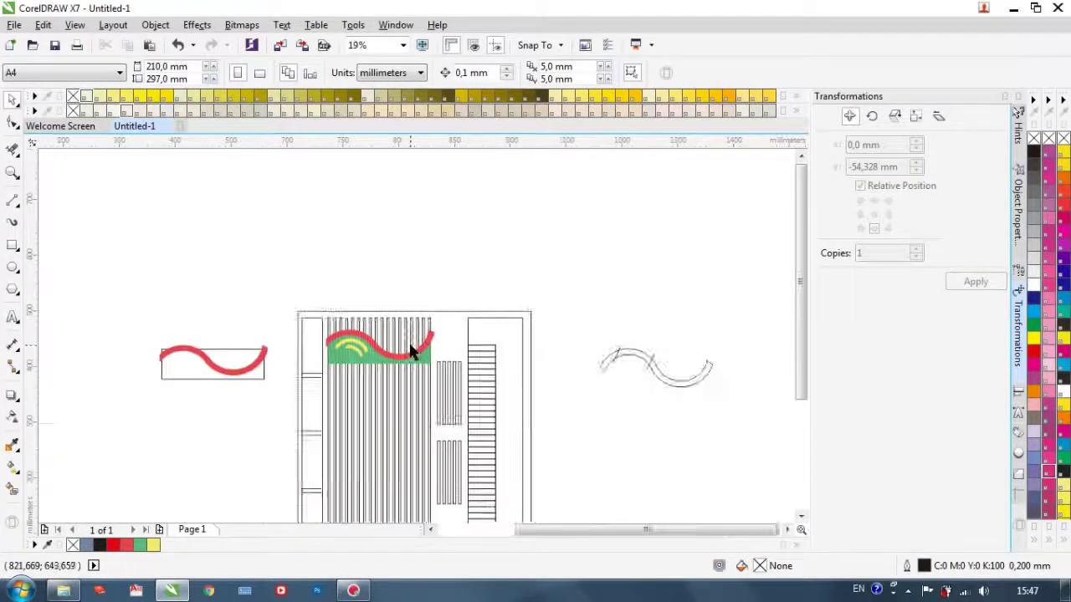
scroll(410, 338, down, 1)
scroll(394, 452, up, 1)
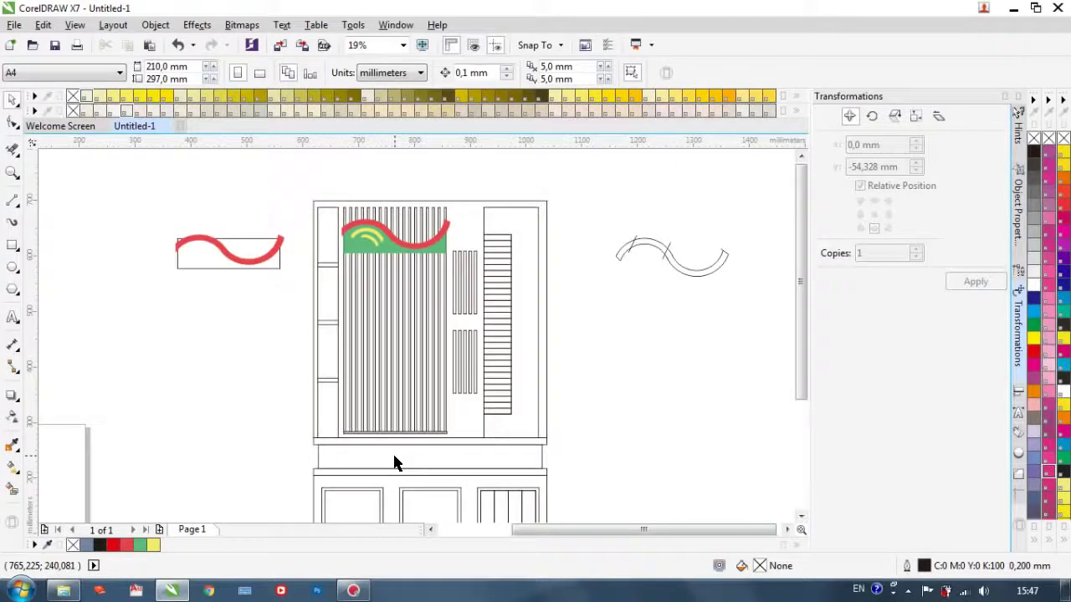
Step: Move the two slanted lines on the outlined S-band to just past the arch's crest and to the trough's lowest part
scroll(553, 282, down, 1)
scroll(550, 280, up, 2)
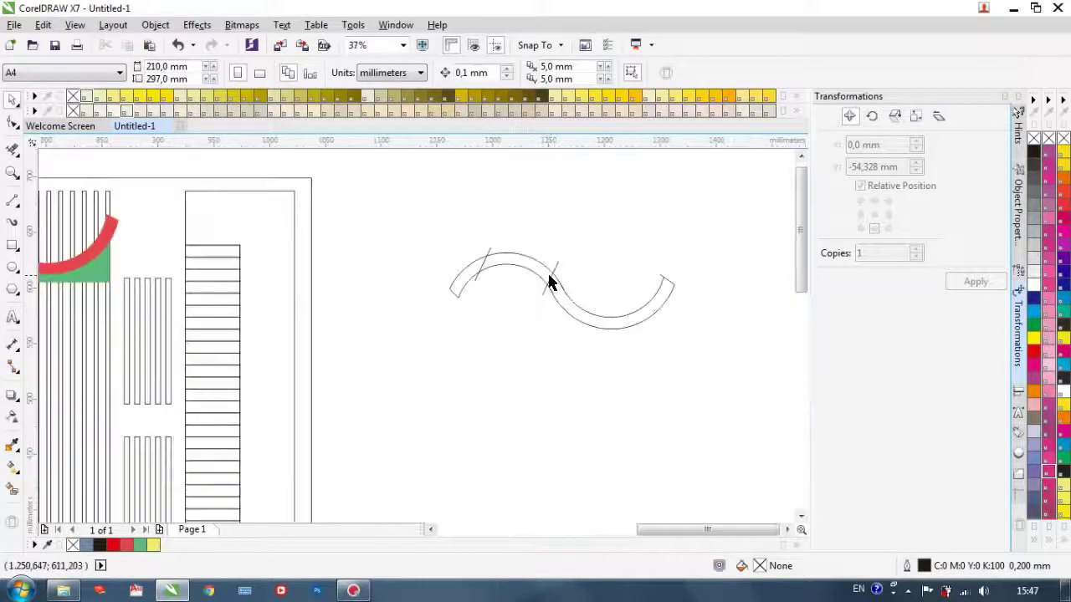
click(524, 267)
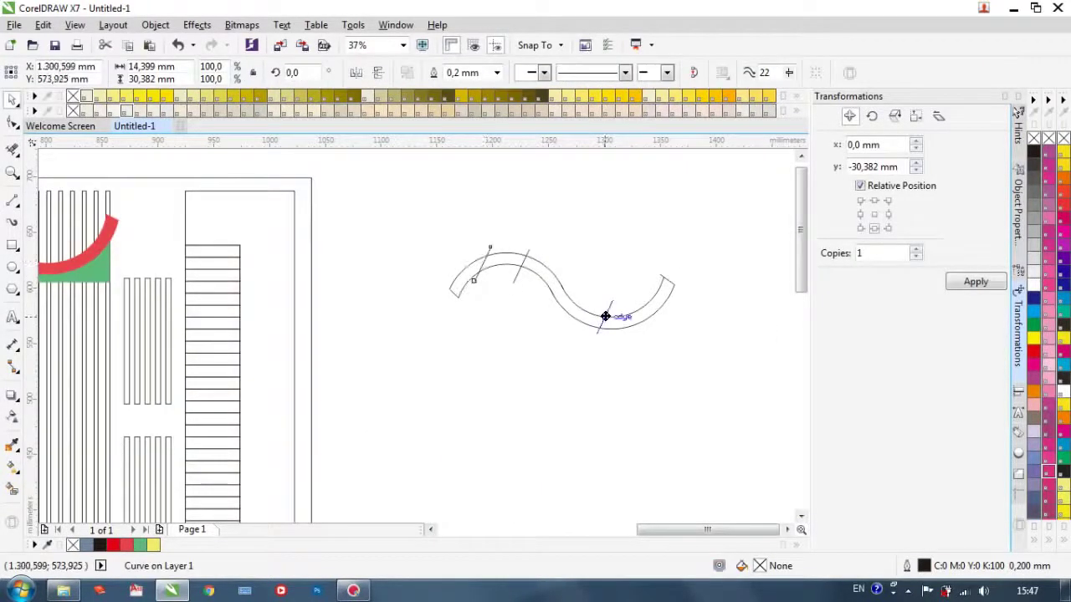
drag(611, 318, 611, 318)
click(418, 287)
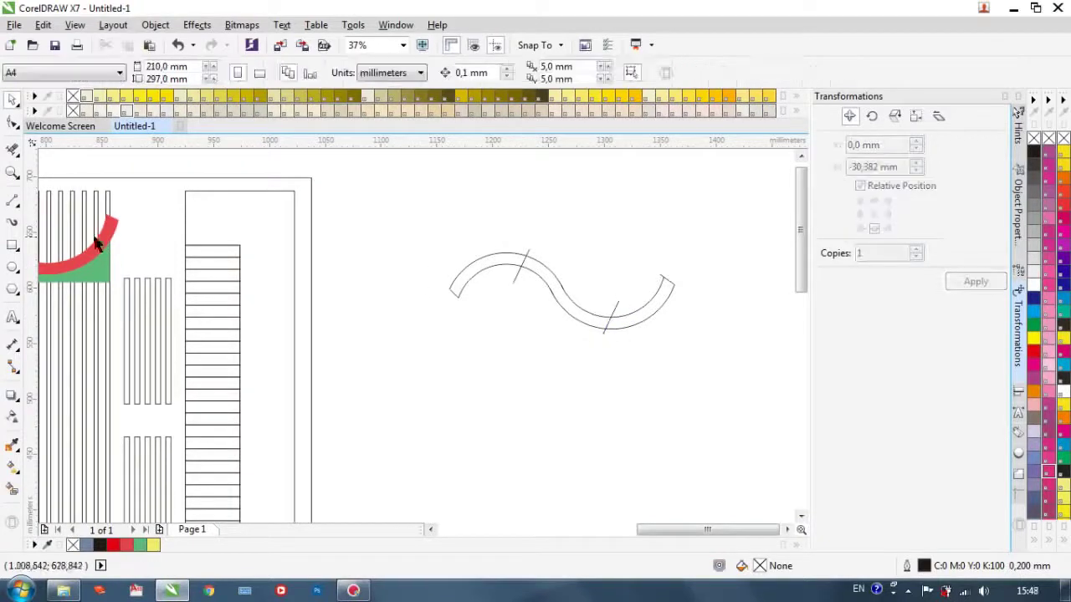
Step: Fill the S-band section between the two slanted lines with green C62 M0 Y63 K0, without an outline, and move that piece above the band
click(12, 490)
click(562, 294)
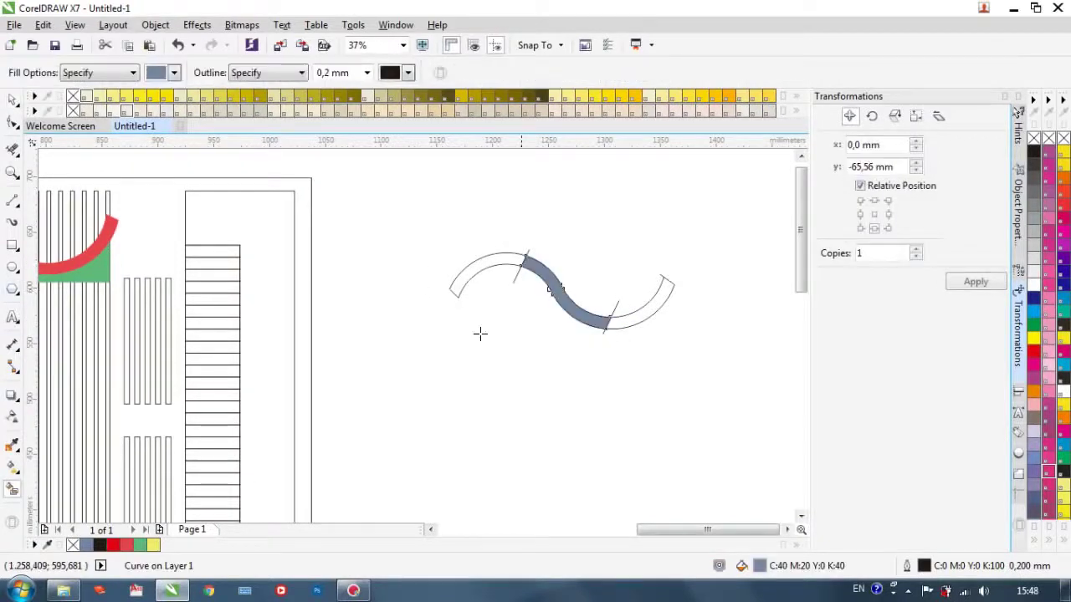
click(140, 545)
scroll(407, 423, down, 1)
key(space)
drag(490, 360, 423, 266)
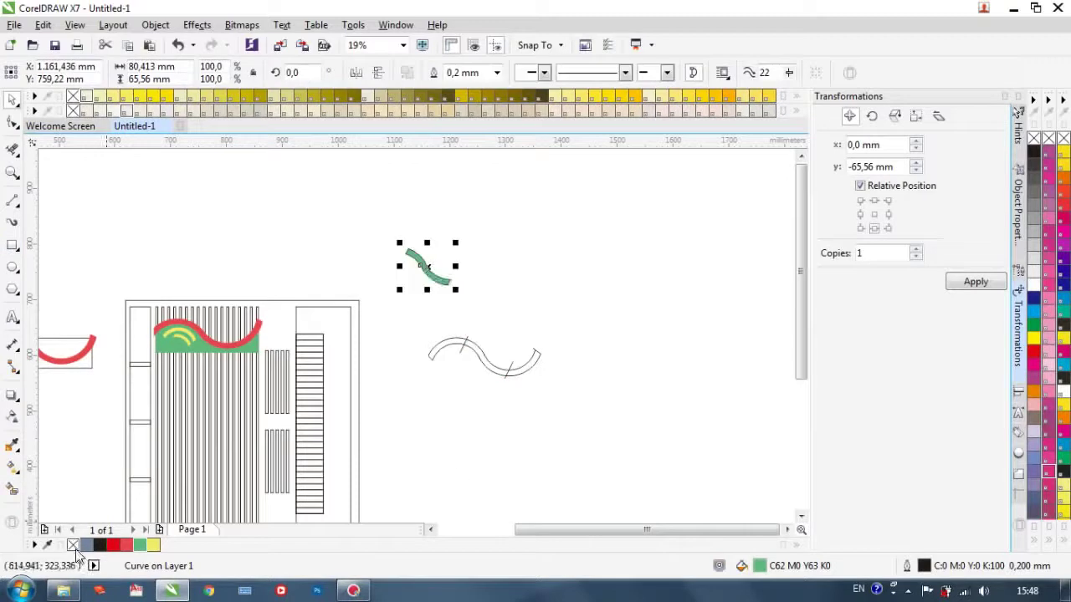
scroll(464, 465, down, 1)
scroll(333, 484, up, 1)
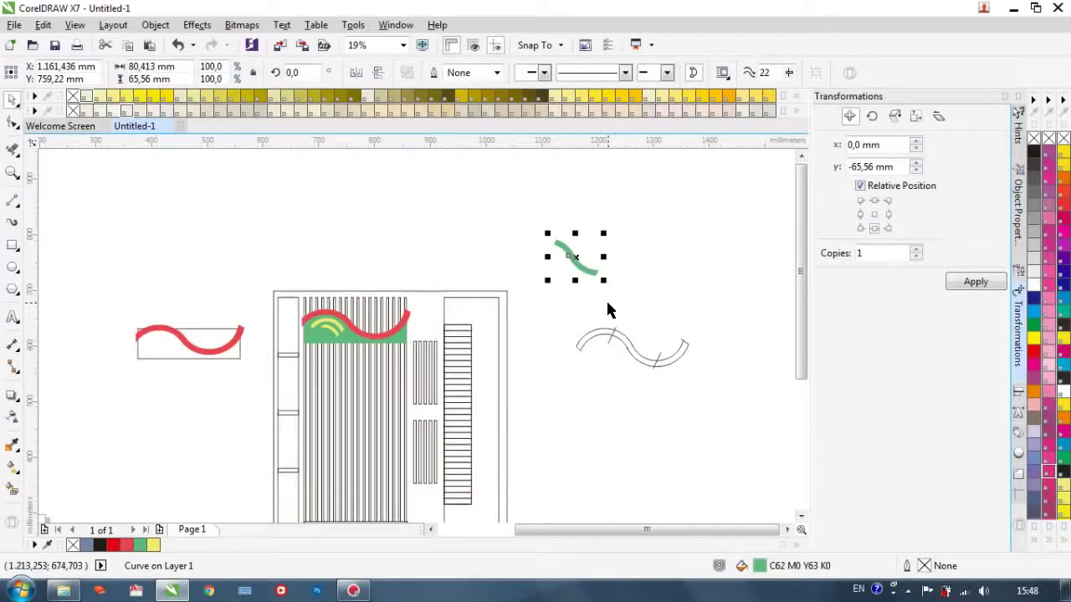
Step: Mirror the separate green curved piece horizontally, without making a copy
click(872, 115)
click(894, 116)
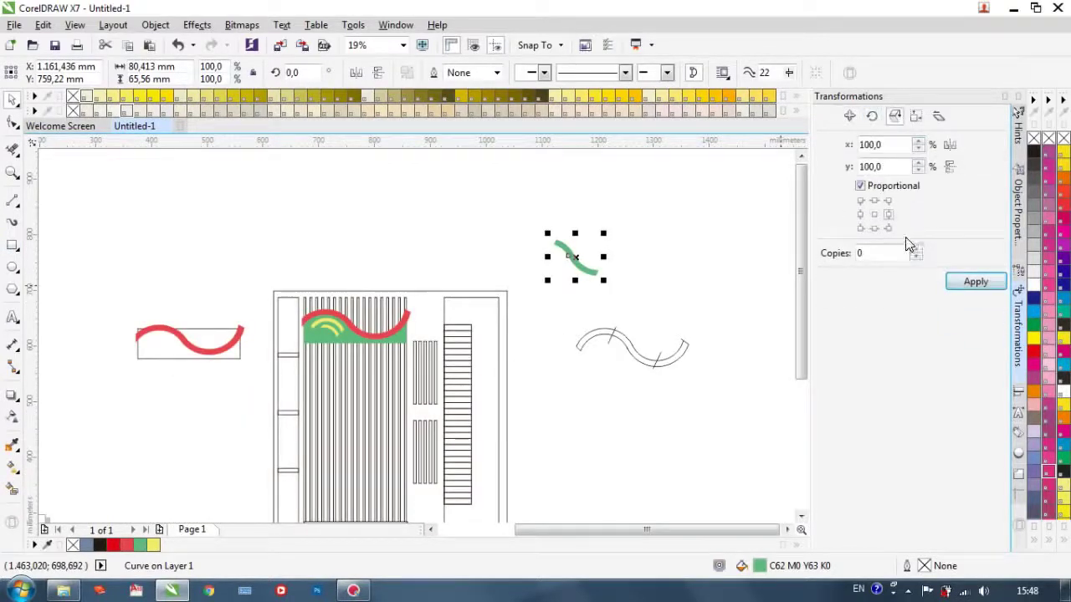
click(965, 286)
click(978, 274)
Step: Rotate the mirrored green curve to about 161.2° and move it onto the slatted window below the wave sign
click(625, 257)
drag(651, 233, 666, 247)
click(715, 295)
click(620, 252)
mouse_move(619, 252)
mouse_down()
mouse_move(392, 358)
mouse_move(343, 371)
mouse_move(333, 362)
mouse_up()
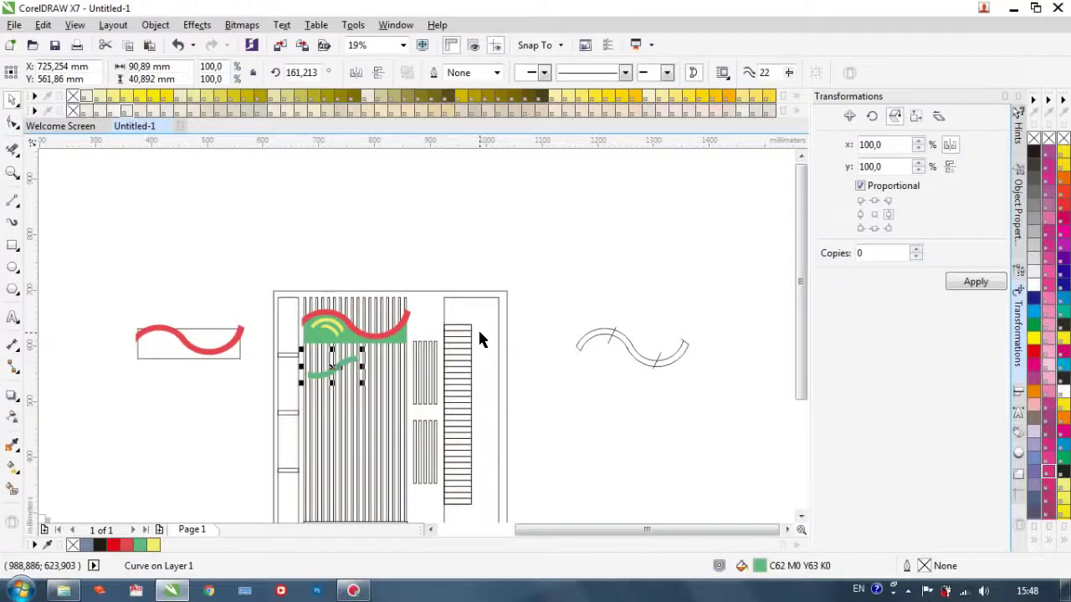
scroll(327, 390, up, 2)
scroll(360, 308, down, 1)
drag(362, 307, 363, 344)
right_click(364, 344)
click(360, 308)
drag(361, 308, 373, 332)
key(Delete)
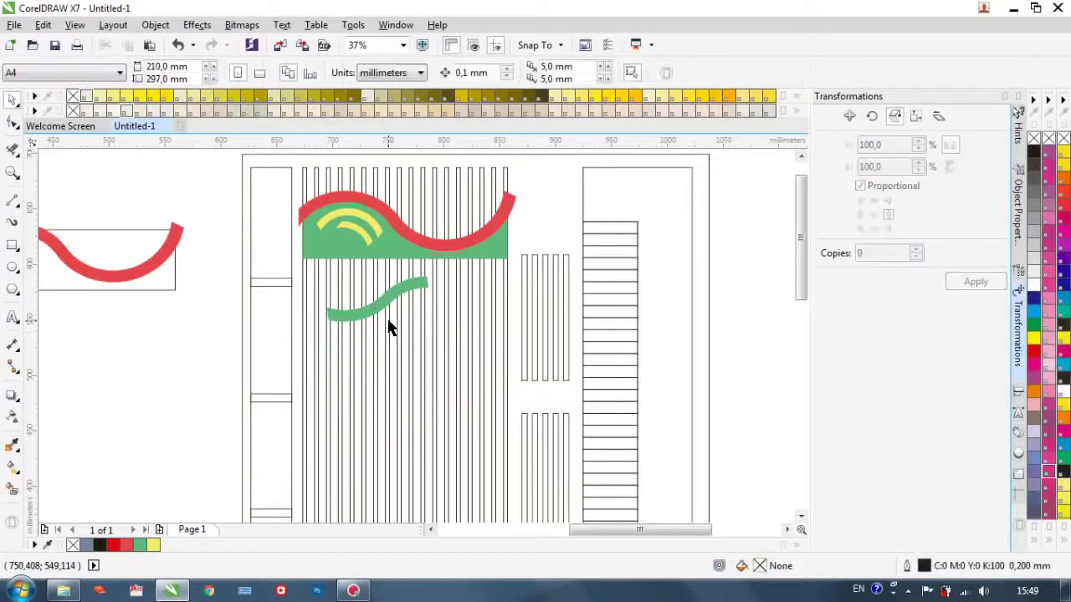
Step: Scale the green curve to about 62% (56 × 25 mm) and place two copies below it, each stepped slightly to the left
click(374, 303)
mouse_move(430, 325)
mouse_down()
mouse_move(407, 315)
mouse_move(444, 323)
mouse_up()
scroll(377, 317, up, 1)
scroll(388, 297, down, 1)
drag(383, 294, 351, 348)
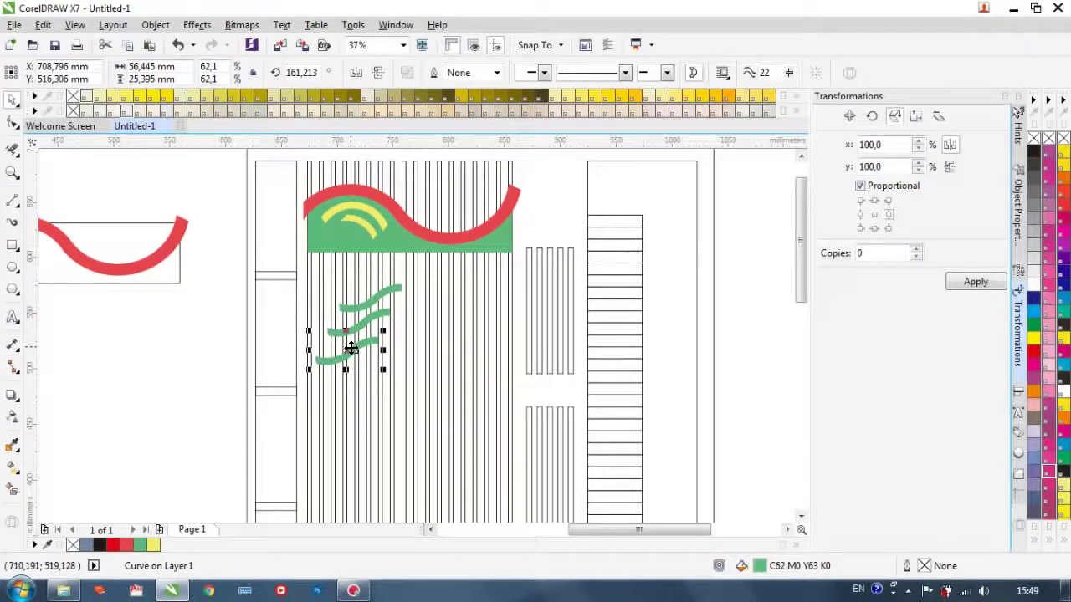
Step: Reposition the stacked green curves so that they form an evenly spaced, diagonally staggered group of three
click(212, 321)
scroll(351, 357, up, 1)
click(353, 345)
click(339, 343)
drag(412, 313, 413, 321)
click(355, 302)
click(409, 272)
click(440, 266)
click(395, 273)
click(383, 278)
drag(433, 253, 382, 231)
click(419, 226)
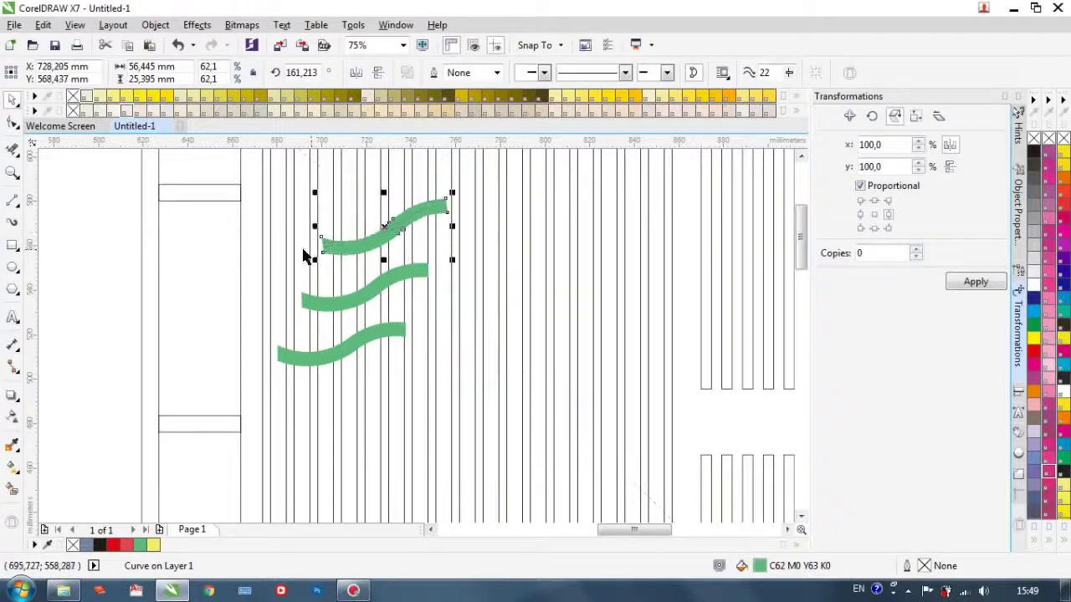
Step: Nudge the green curve slightly downward to fine-tune the spacing of the staggered group
scroll(261, 264, down, 1)
scroll(327, 241, up, 1)
key(Down)
key(Down)
key(Down)
key(Down)
key(Down)
key(Down)
key(Down)
key(Down)
click(132, 289)
Step: Copy the group of three green curves to the lower right corner of the slatted window
scroll(202, 288, down, 2)
click(126, 329)
scroll(217, 319, up, 1)
click(218, 308)
shift+click(228, 280)
shift+click(241, 250)
scroll(240, 274, down, 1)
drag(239, 280, 292, 395)
click(458, 258)
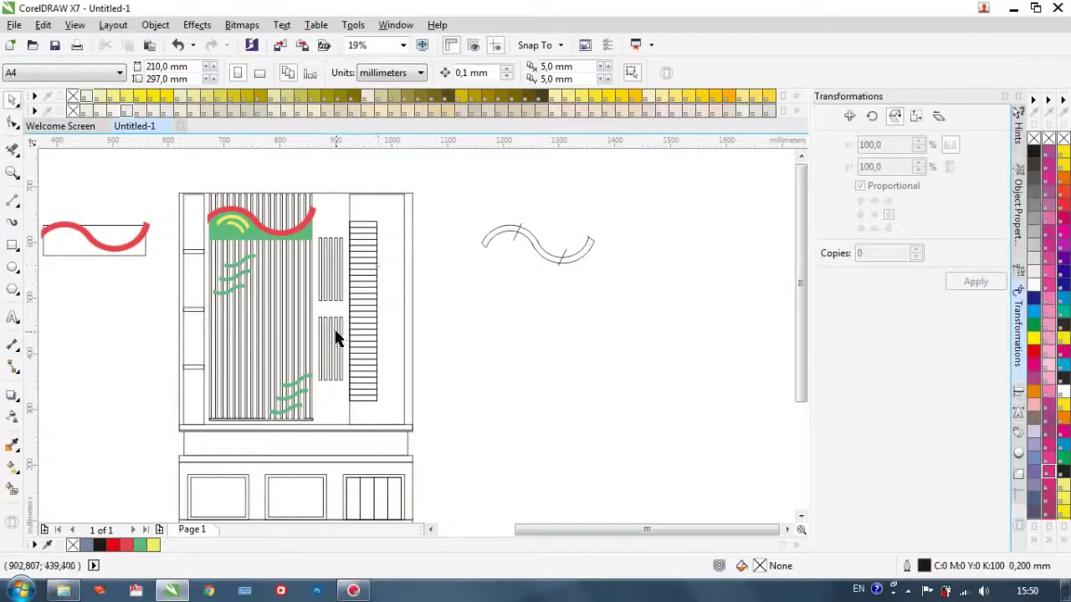
Step: Fill the large upper facade rectangle with red C2 M85 Y60 K0
scroll(431, 241, down, 1)
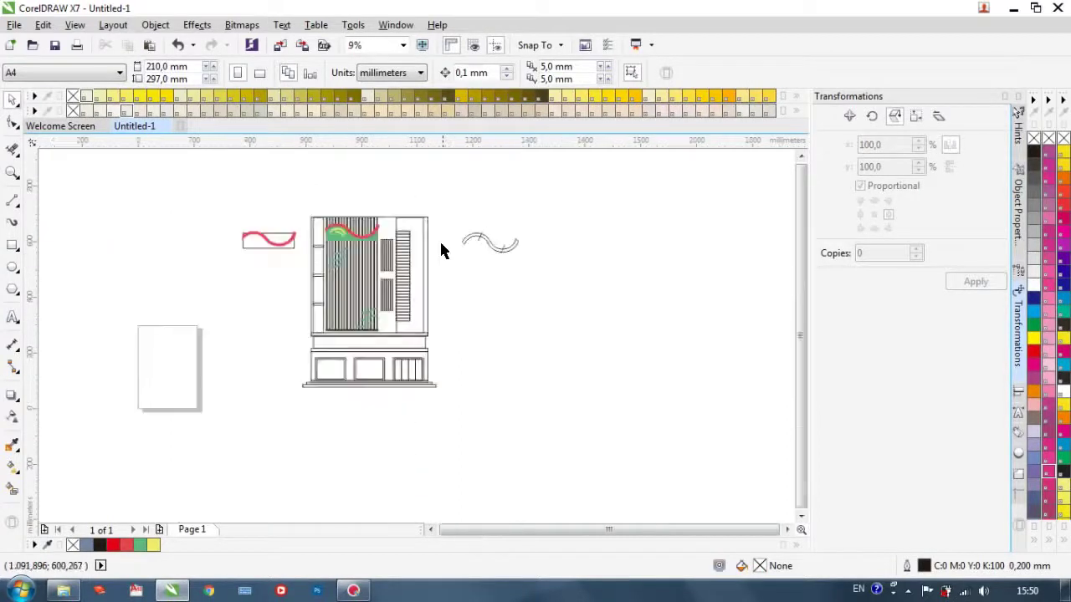
scroll(354, 377, up, 3)
scroll(305, 362, down, 2)
scroll(321, 284, up, 1)
scroll(321, 285, up, 1)
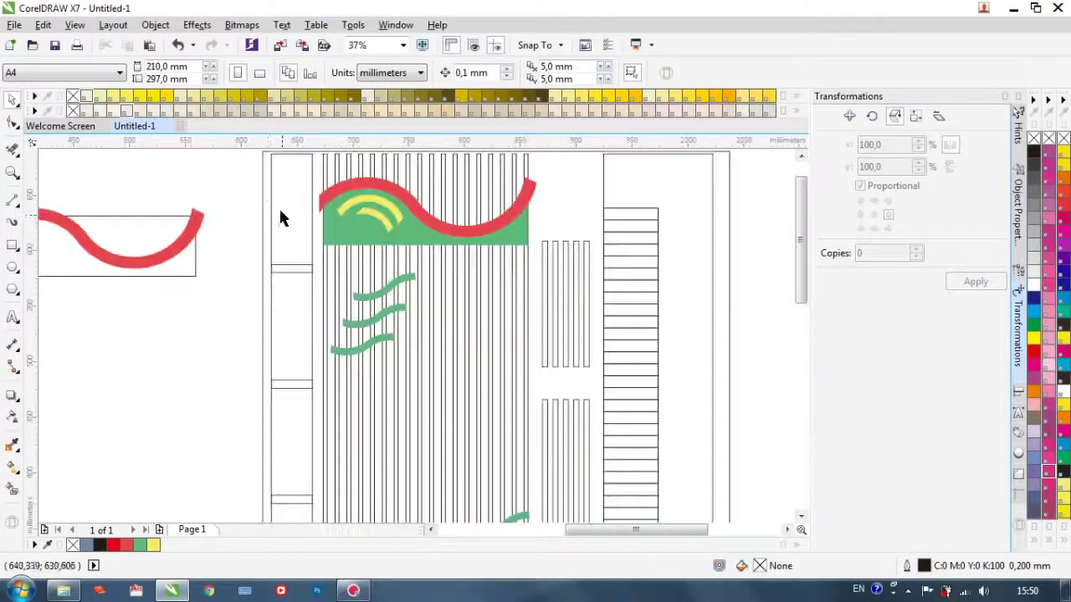
click(263, 198)
scroll(264, 199, down, 1)
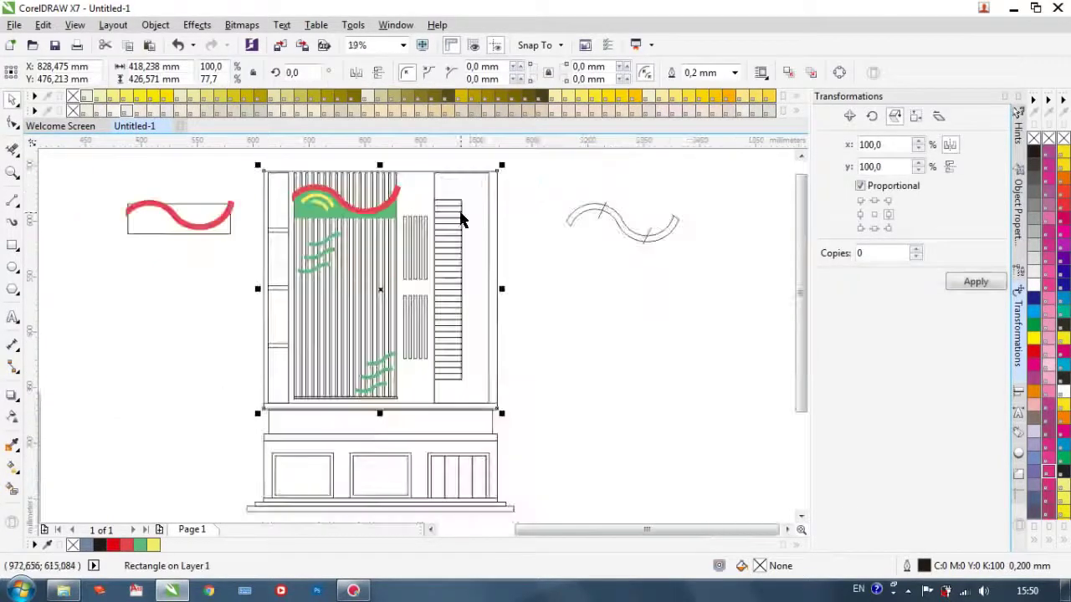
click(127, 545)
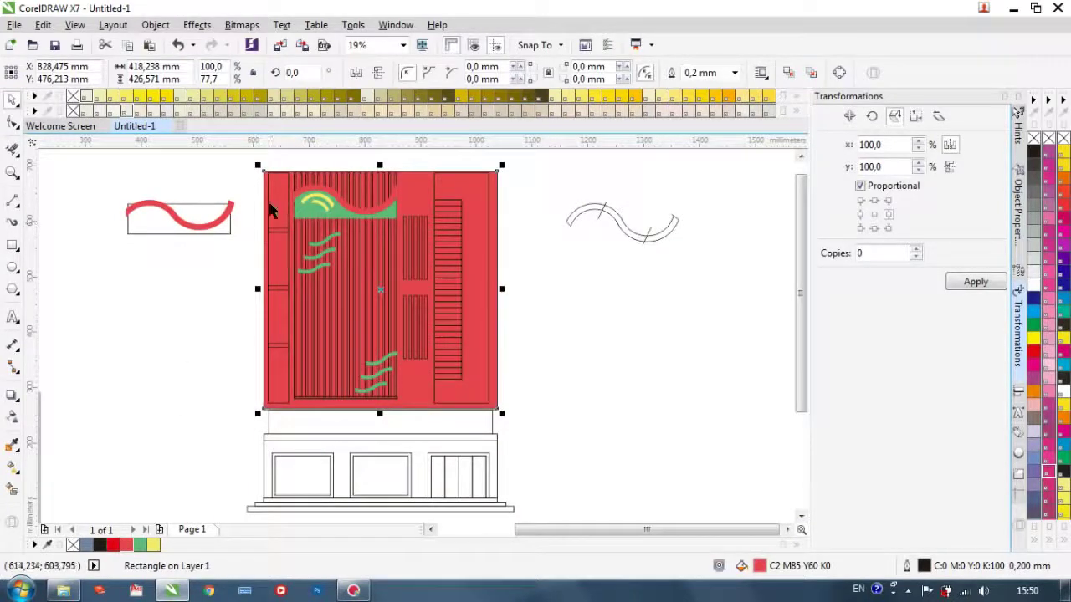
Step: Fill the three short horizontal bars in the facade's left column with 20% black light grey
scroll(268, 209, up, 1)
click(280, 254)
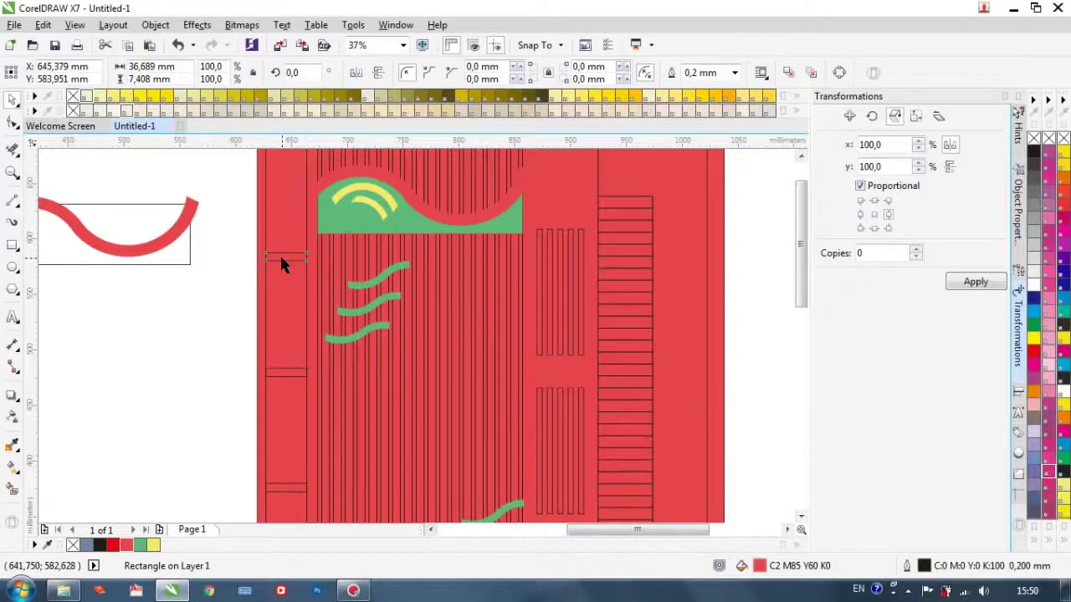
click(1034, 260)
scroll(272, 368, down, 1)
scroll(281, 343, up, 1)
click(1034, 266)
click(306, 456)
click(1034, 266)
click(200, 372)
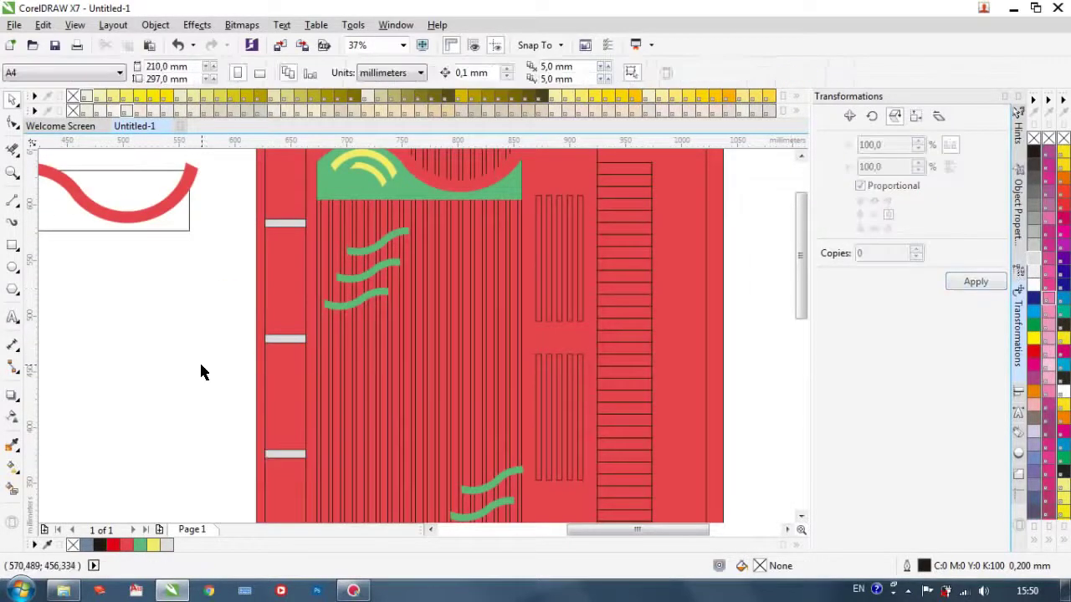
Step: Draw a diagonal from the top grey bar's upper left to lower right corner and fill the triangle above it with white
scroll(243, 301, up, 1)
key(F5)
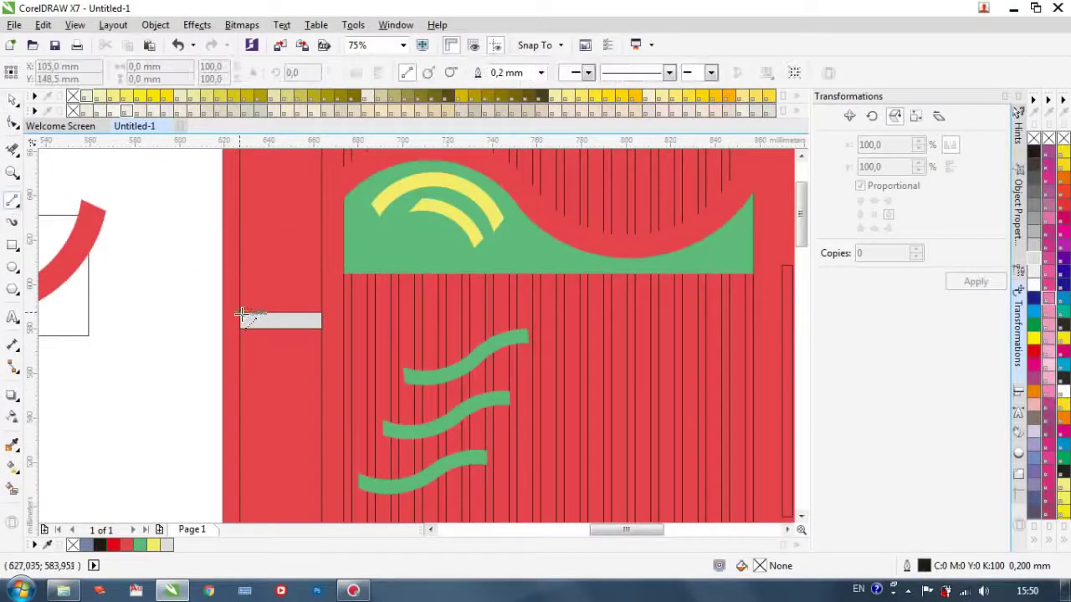
click(241, 314)
click(322, 328)
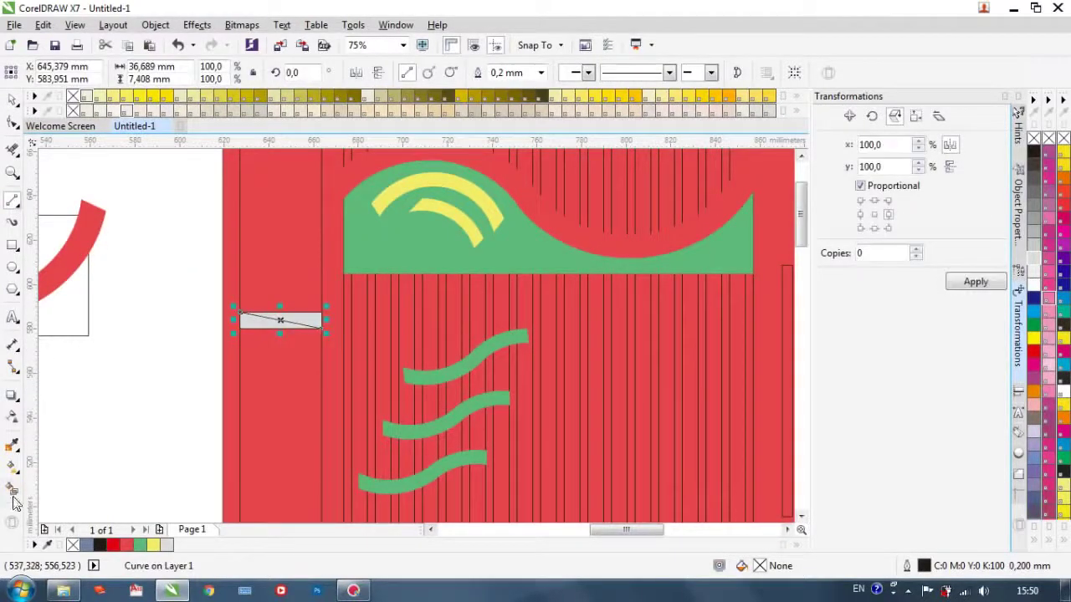
click(13, 490)
click(306, 319)
click(1036, 286)
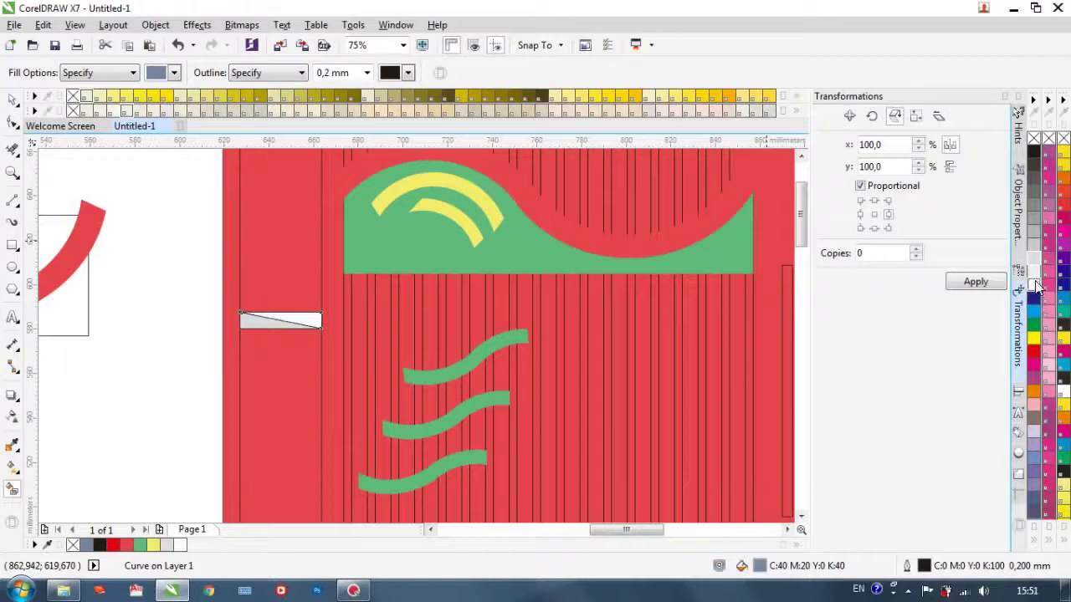
click(12, 99)
scroll(293, 322, up, 1)
click(289, 319)
click(67, 342)
click(251, 312)
click(92, 339)
scroll(328, 292, up, 3)
click(193, 456)
scroll(251, 458, down, 4)
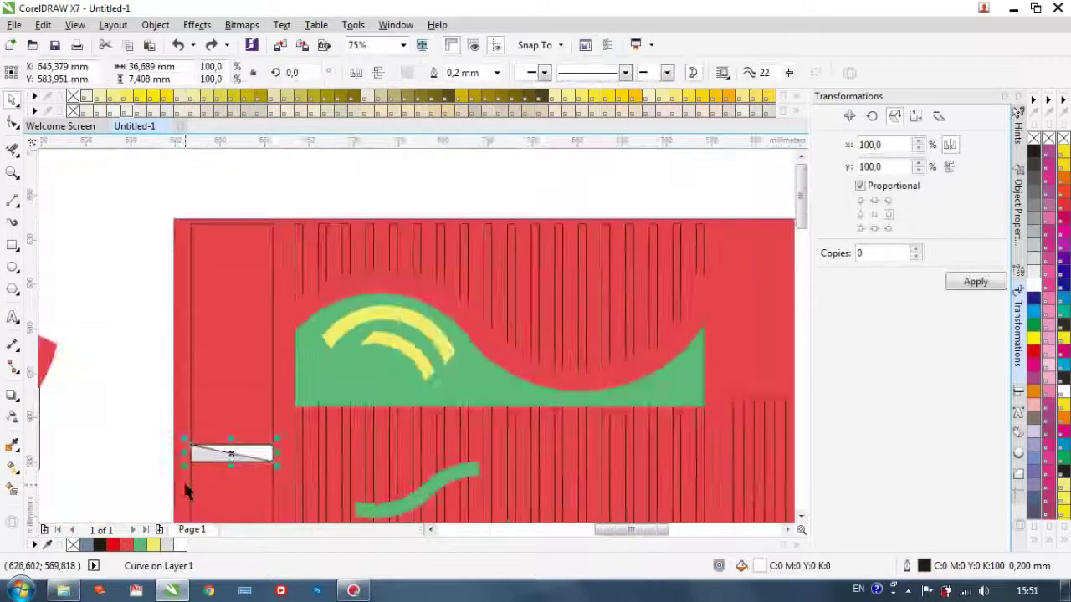
Step: Remove the outlines from the top bar's white triangle, grey rectangle and diagonal line
scroll(167, 477, up, 2)
click(151, 466)
click(327, 371)
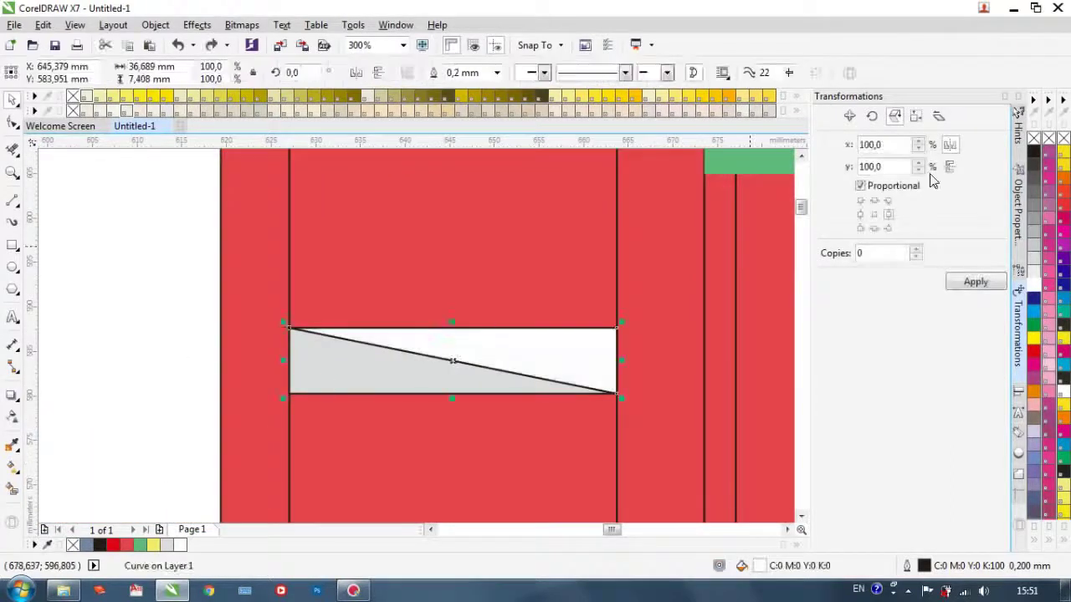
click(204, 358)
click(434, 363)
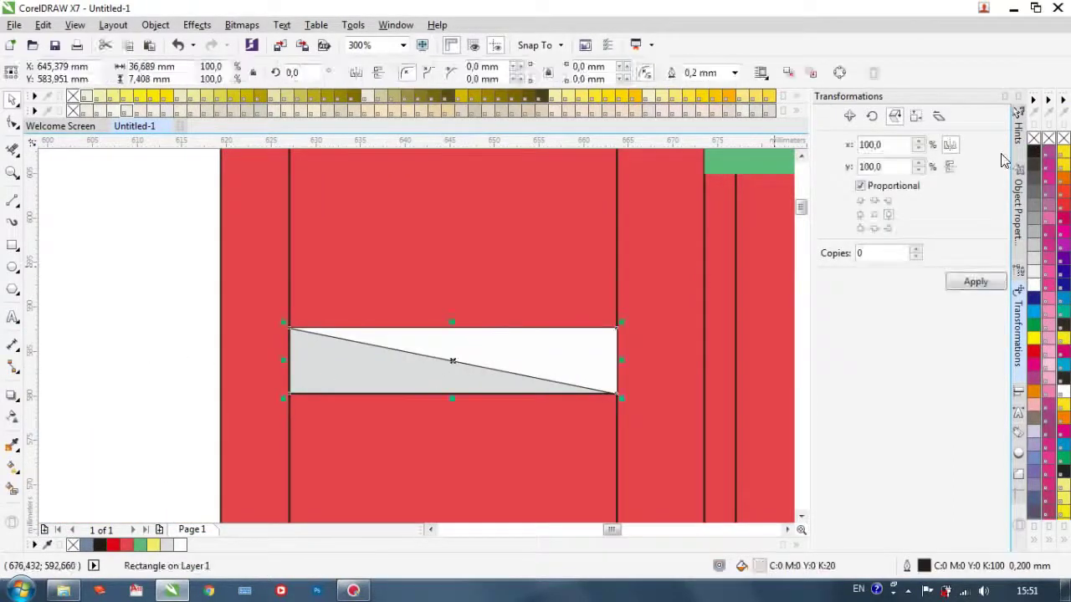
click(502, 377)
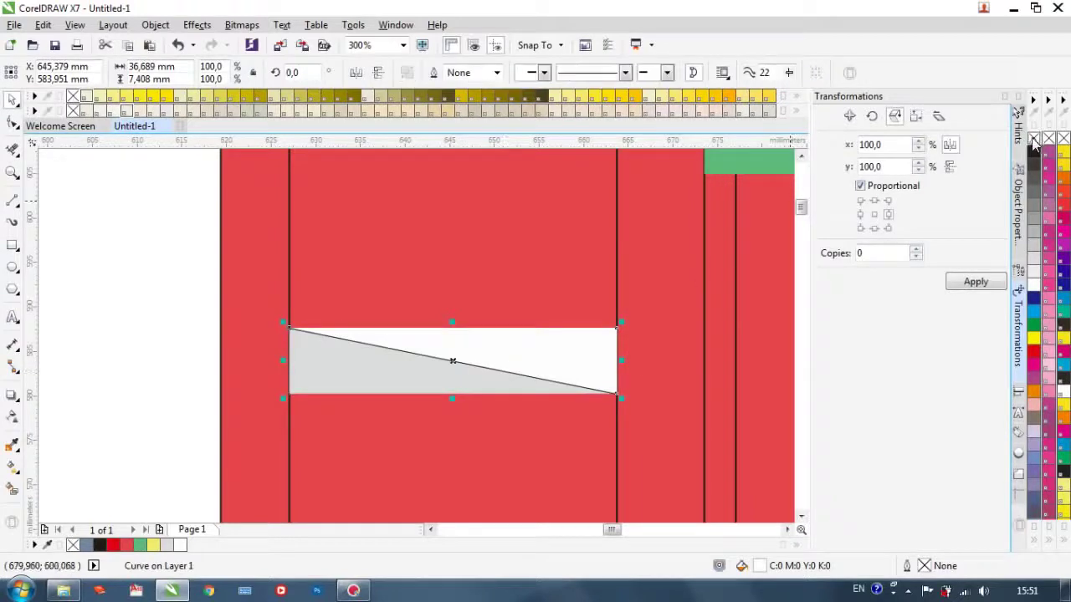
drag(172, 282, 645, 415)
scroll(284, 390, down, 3)
Step: Copy the two-tone top bar exactly over the middle grey bar and remove the outlines there
scroll(375, 445, up, 1)
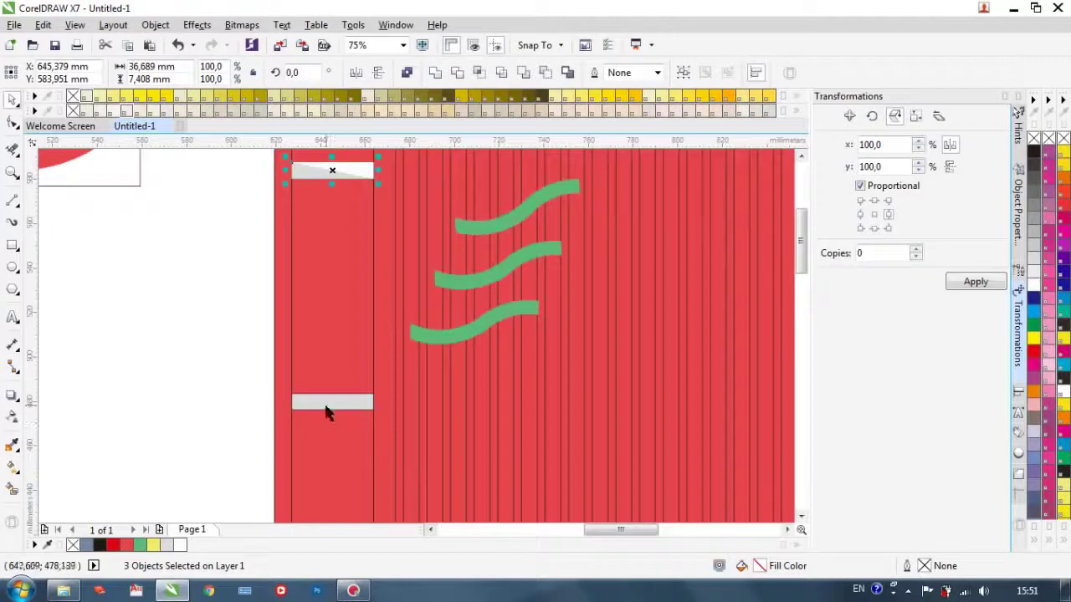
scroll(232, 354, down, 1)
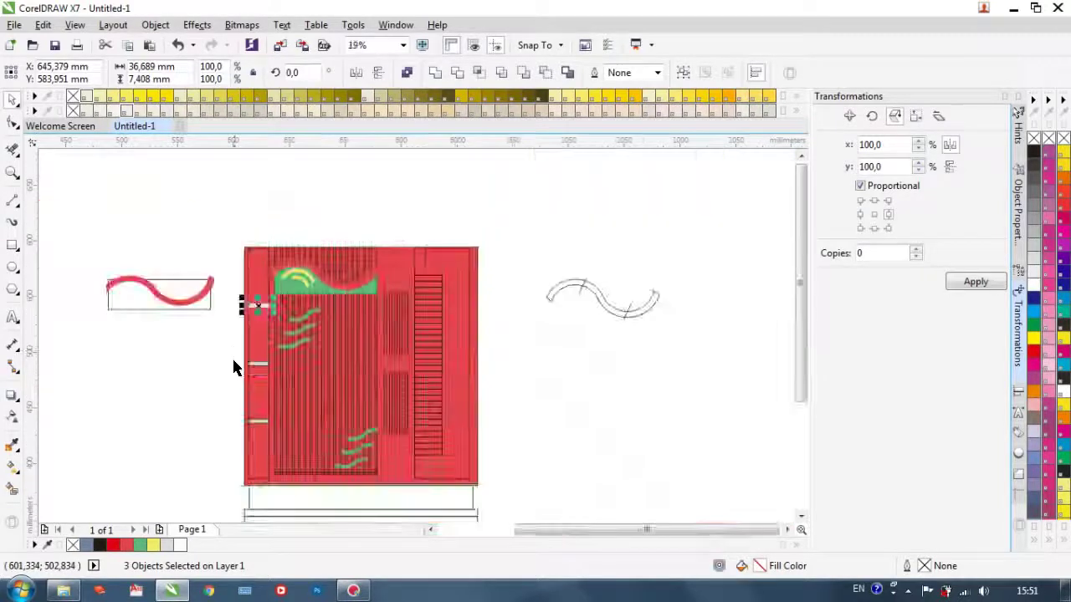
click(270, 360)
click(216, 307)
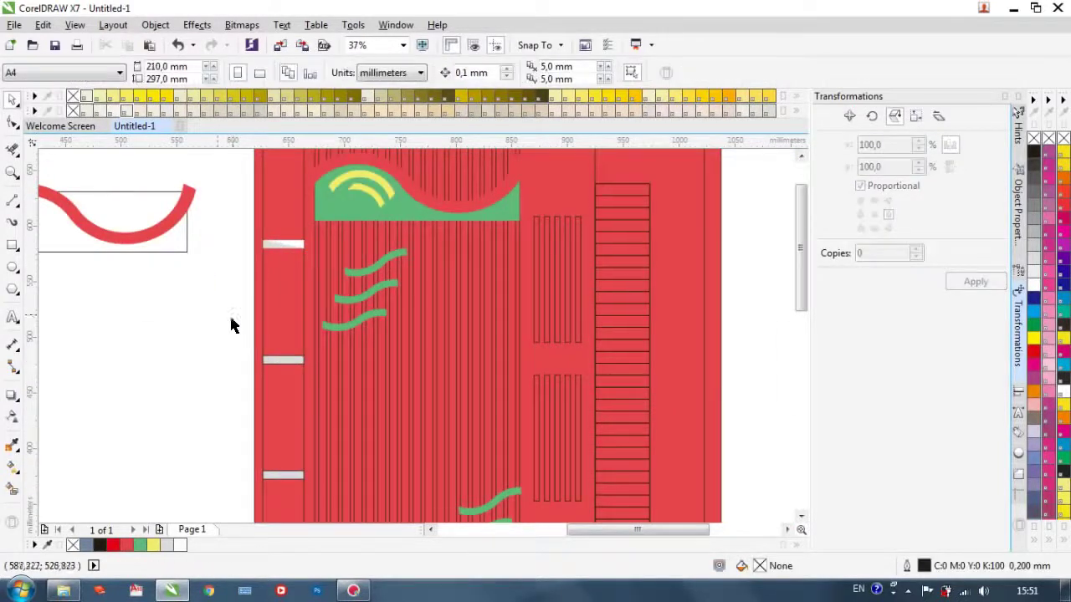
drag(315, 258, 282, 360)
scroll(282, 360, up, 2)
drag(131, 295, 385, 376)
scroll(270, 323, down, 2)
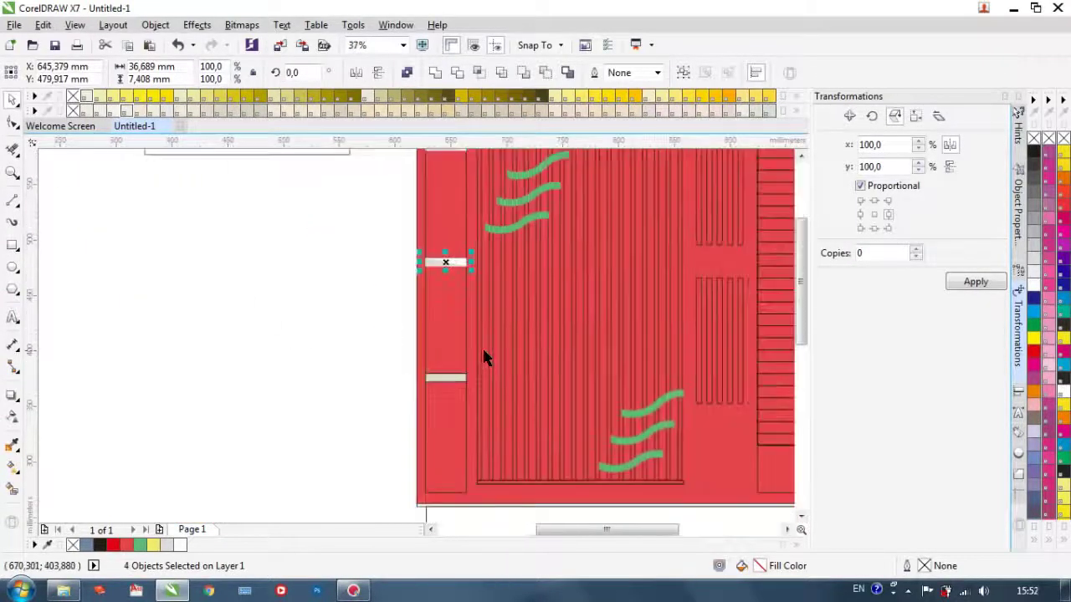
Step: Copy the two-tone bar onto the lowest grey bar of the left column and remove the outlines there
scroll(478, 342, up, 1)
drag(407, 176, 406, 406)
scroll(407, 407, down, 1)
scroll(330, 376, up, 1)
drag(264, 340, 402, 393)
right_click(1034, 137)
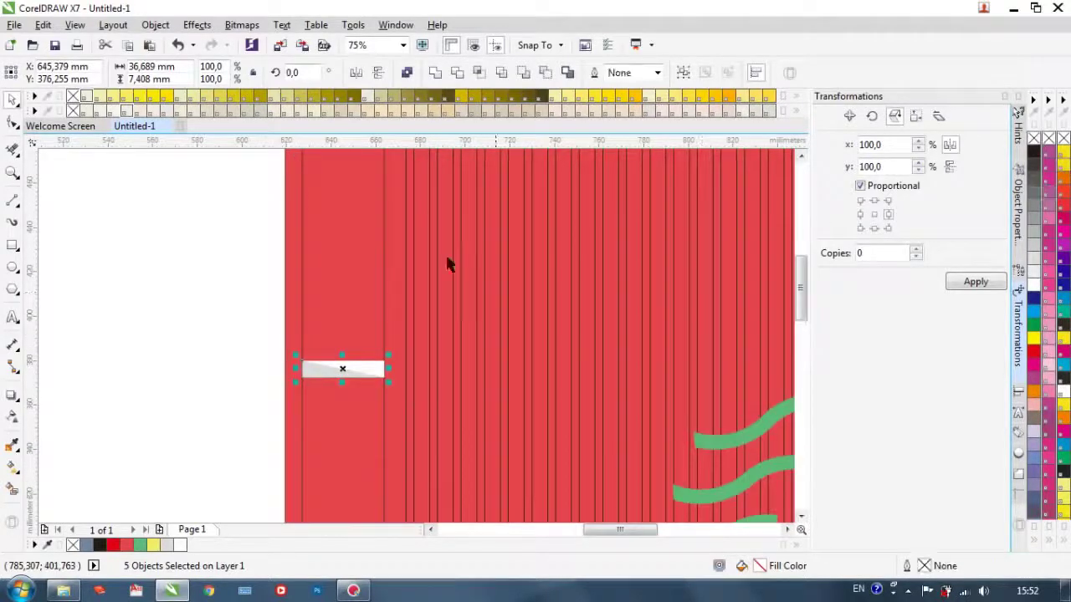
scroll(283, 260, down, 2)
click(230, 257)
scroll(223, 266, down, 1)
scroll(265, 208, up, 1)
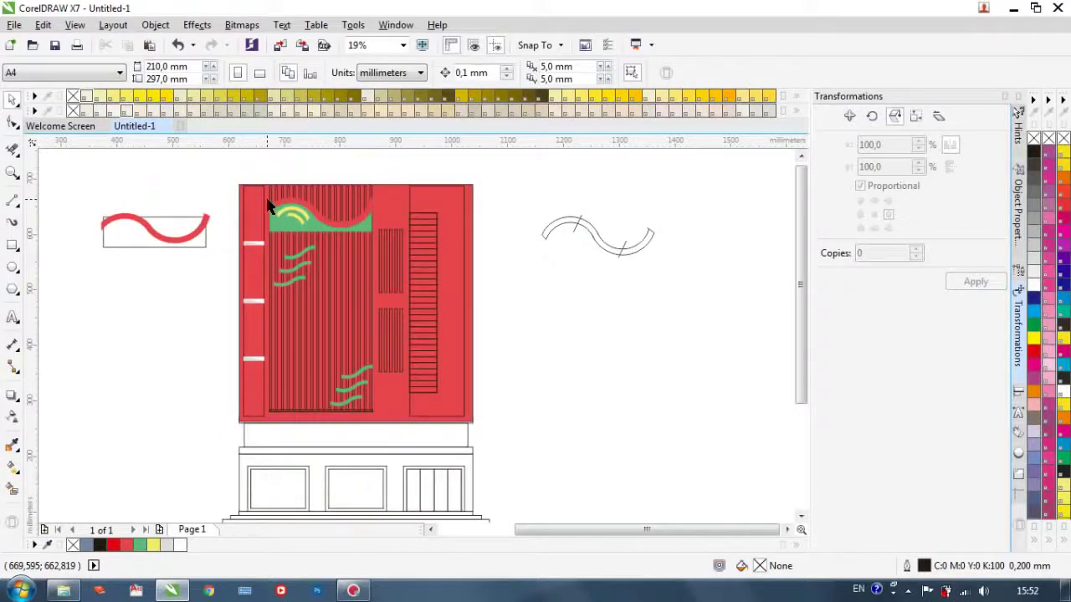
Step: Fill all 18 tall vertical slats of the slatted window with 90% black and remove their outlines
scroll(249, 209, up, 1)
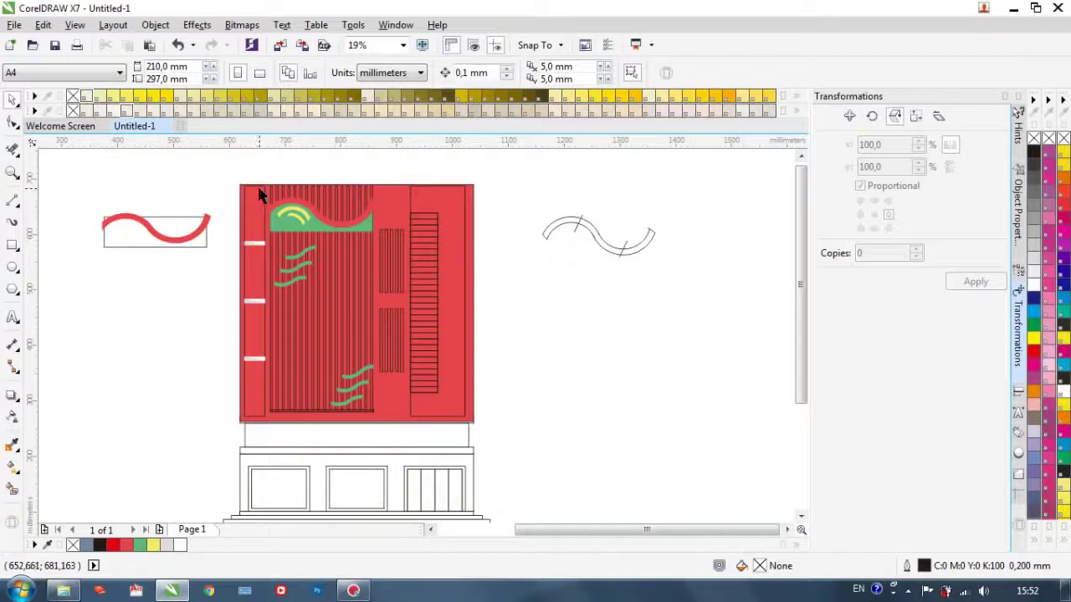
scroll(302, 408, up, 2)
click(216, 382)
shift+click(228, 385)
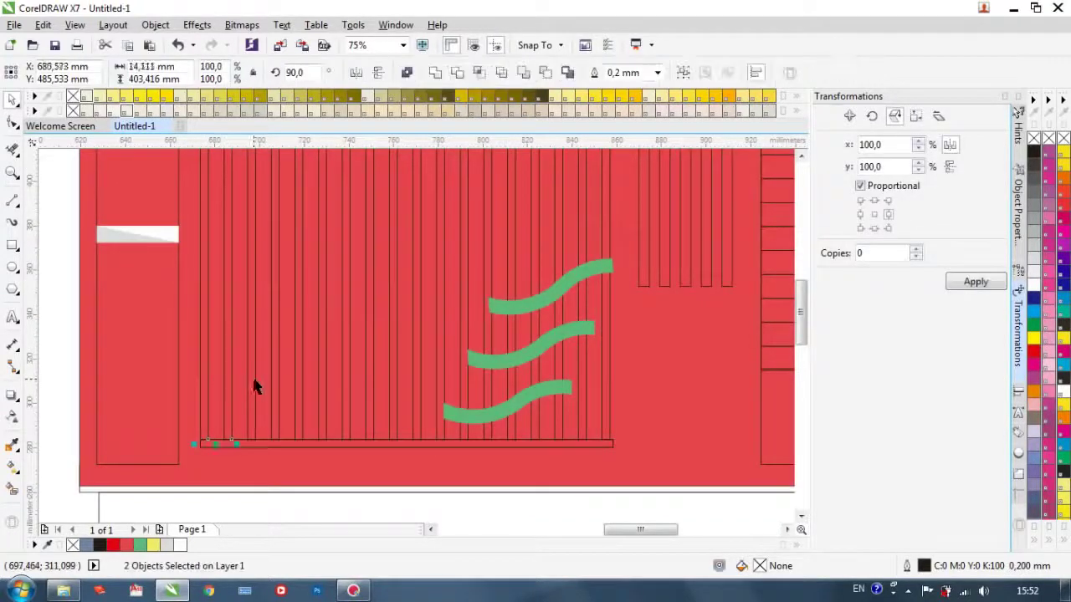
shift+click(287, 383)
shift+click(299, 380)
shift+click(323, 381)
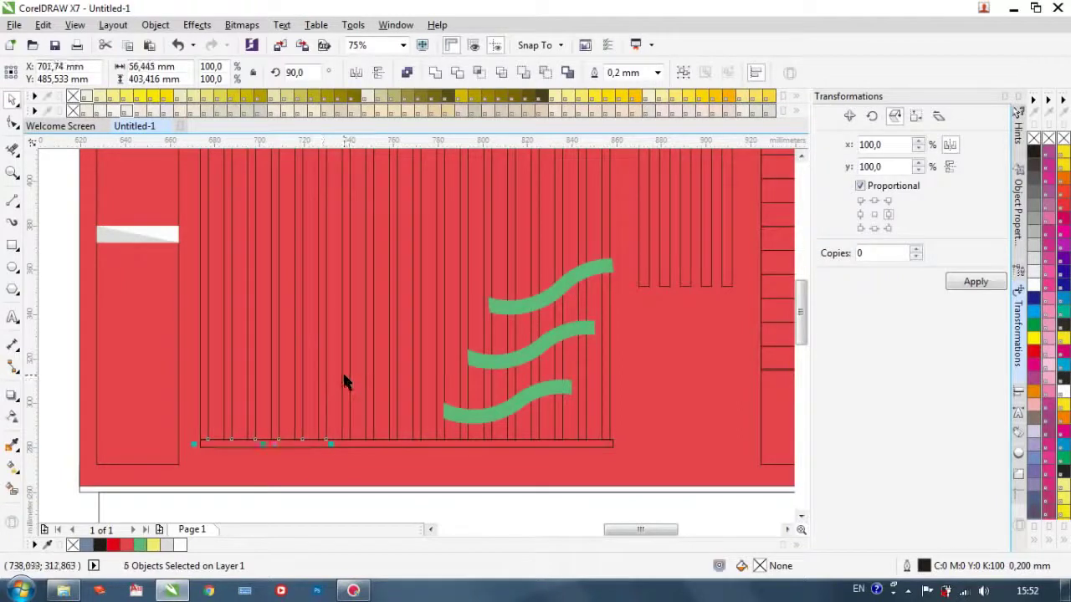
shift+click(433, 384)
shift+click(457, 384)
shift+click(470, 385)
shift+click(544, 380)
shift+click(560, 377)
shift+click(615, 374)
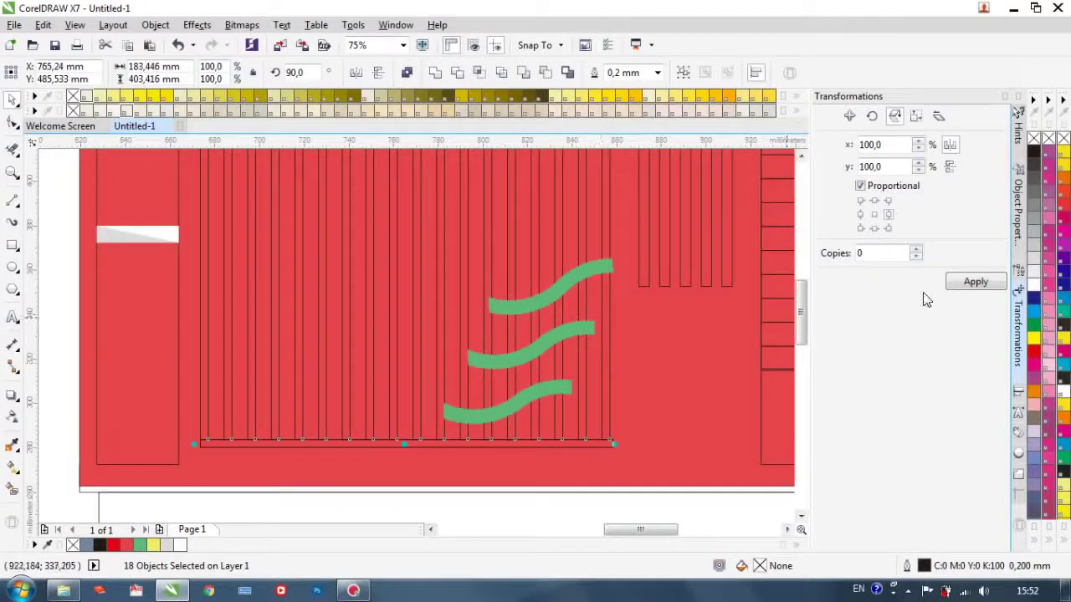
click(1038, 178)
right_click(1034, 138)
scroll(502, 318, down, 5)
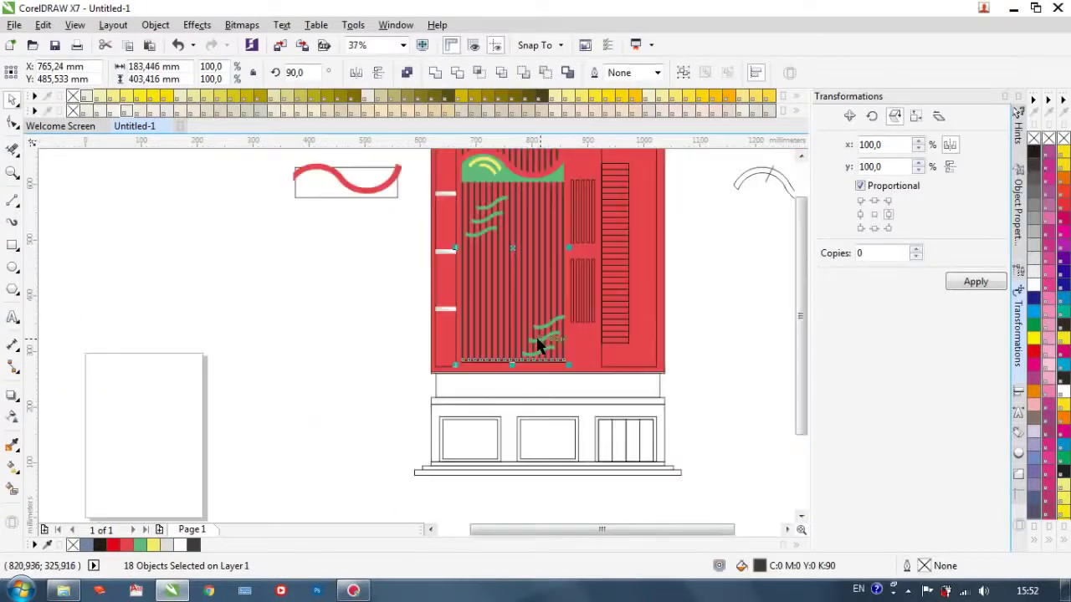
scroll(470, 300, up, 5)
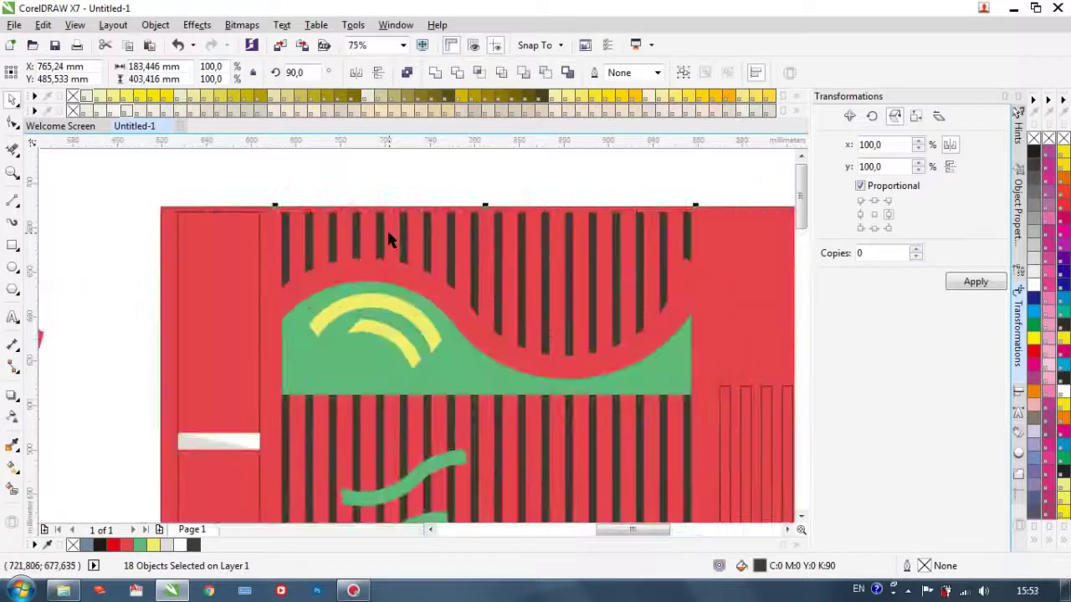
scroll(389, 237, down, 2)
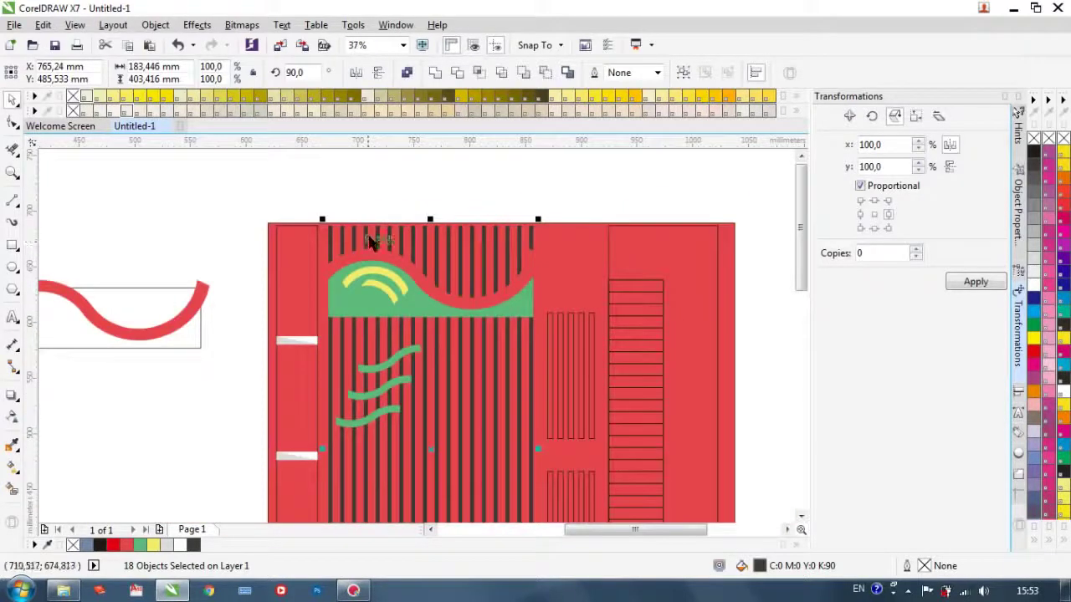
Step: Fill the horizontal rail at the base of the tall slats with 90% black and remove its outline
scroll(201, 221, down, 1)
scroll(294, 445, up, 2)
scroll(280, 389, down, 1)
click(108, 371)
scroll(299, 409, up, 1)
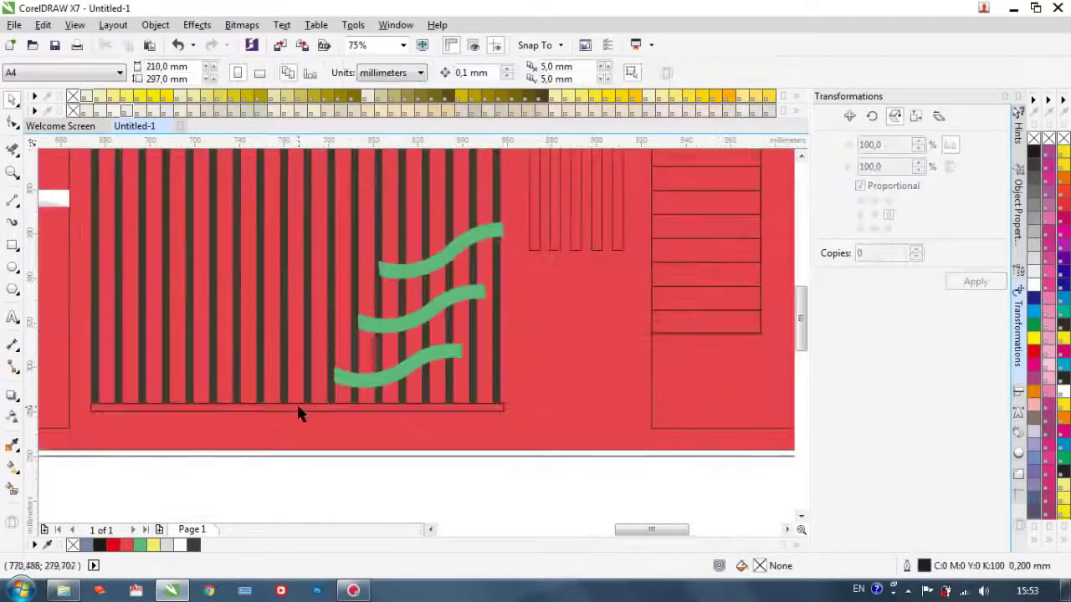
click(298, 408)
click(193, 544)
right_click(73, 545)
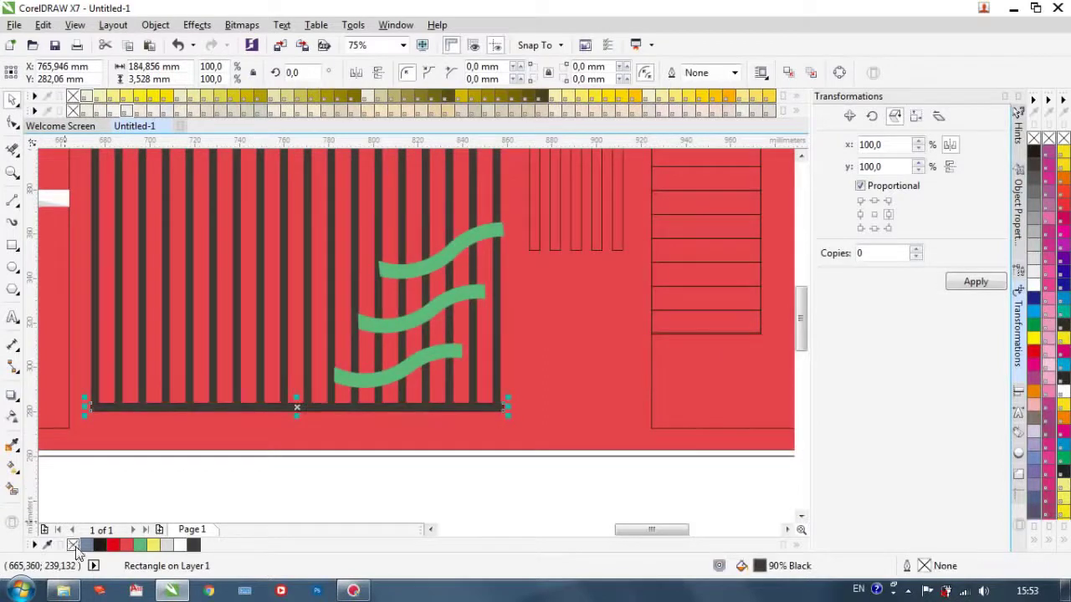
Step: Copy the dark rail to the upper end of the slats and narrow the copy to about 183.4 mm, flush with the outer slats
scroll(292, 441, down, 2)
drag(298, 435, 285, 213)
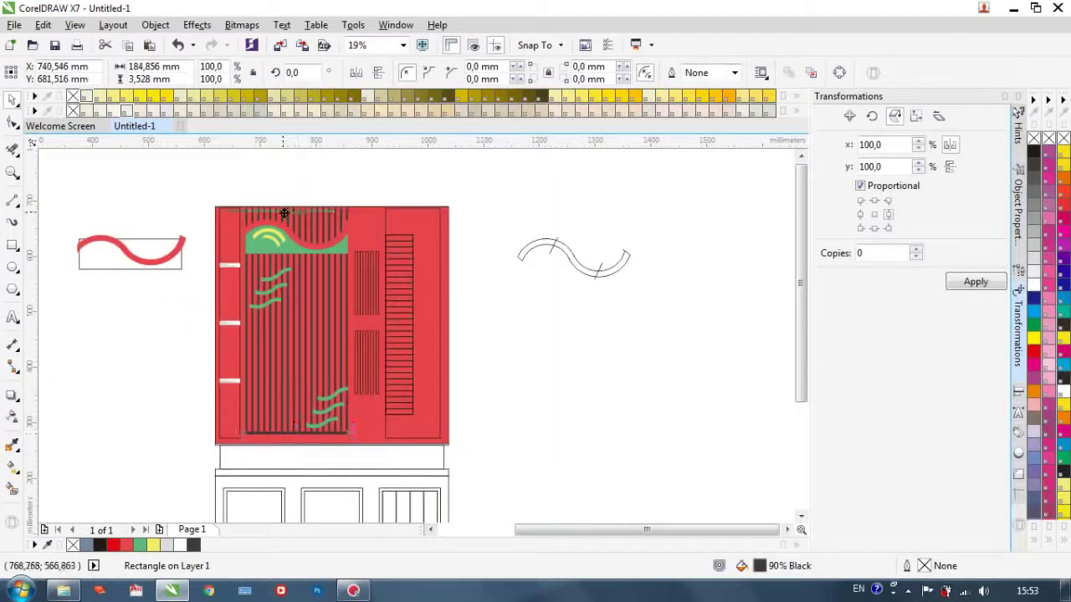
scroll(280, 203, up, 2)
drag(292, 284, 336, 274)
scroll(255, 294, up, 1)
scroll(272, 294, down, 1)
scroll(579, 274, up, 1)
scroll(489, 310, down, 1)
scroll(76, 298, up, 2)
drag(129, 289, 157, 290)
scroll(142, 309, down, 6)
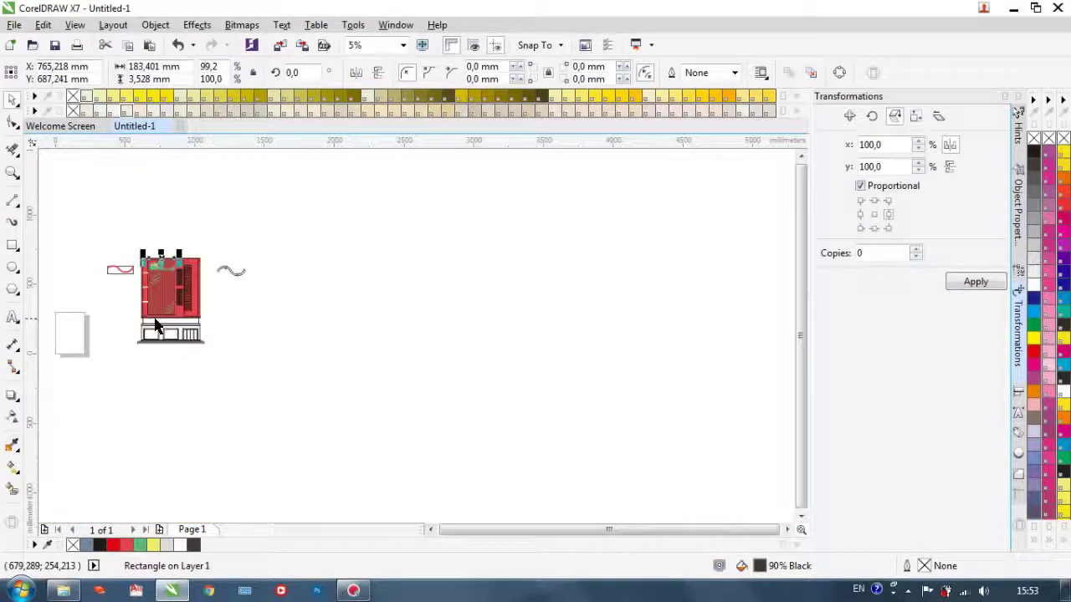
Step: Shorten the lower dark rail to about 183.4 mm so its right end is flush with the last slat
scroll(163, 318, up, 6)
click(276, 355)
drag(302, 351, 289, 351)
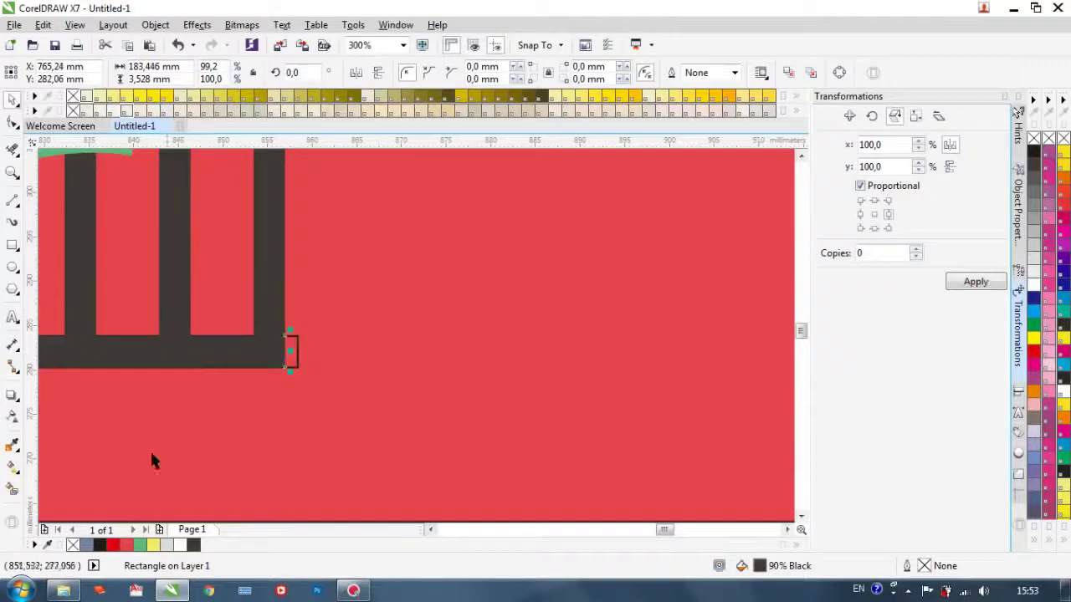
key(Escape)
scroll(294, 341, down, 6)
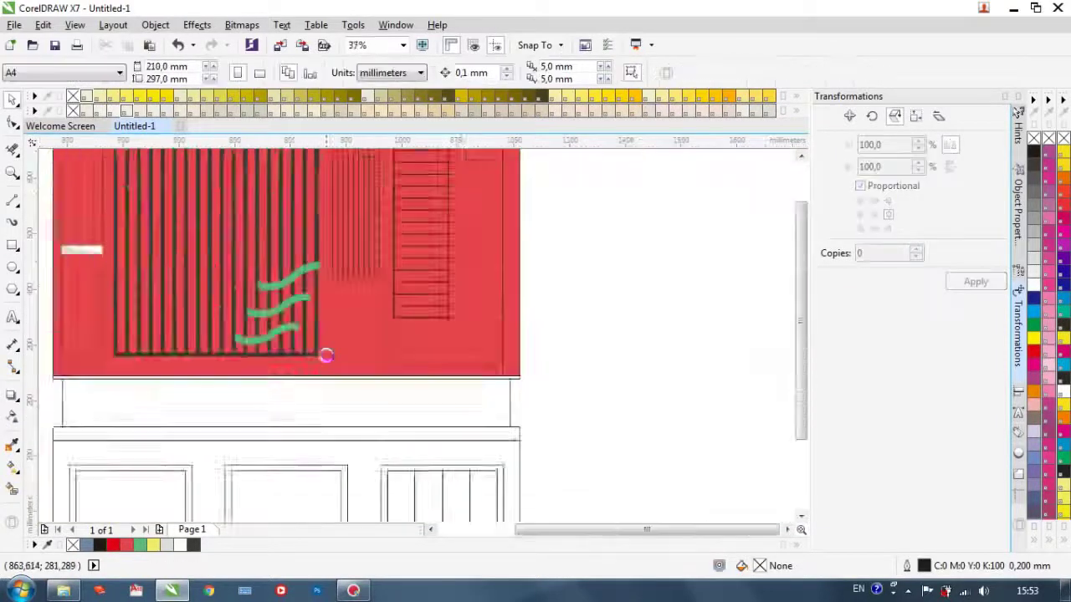
scroll(148, 390, up, 5)
scroll(184, 502, down, 5)
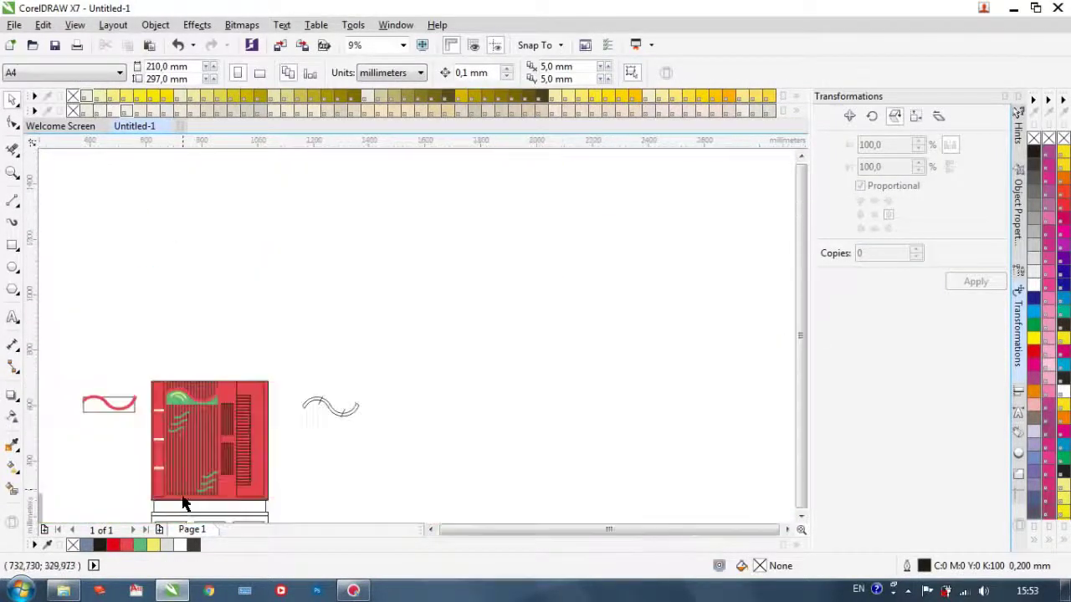
scroll(176, 486, up, 3)
scroll(179, 483, down, 1)
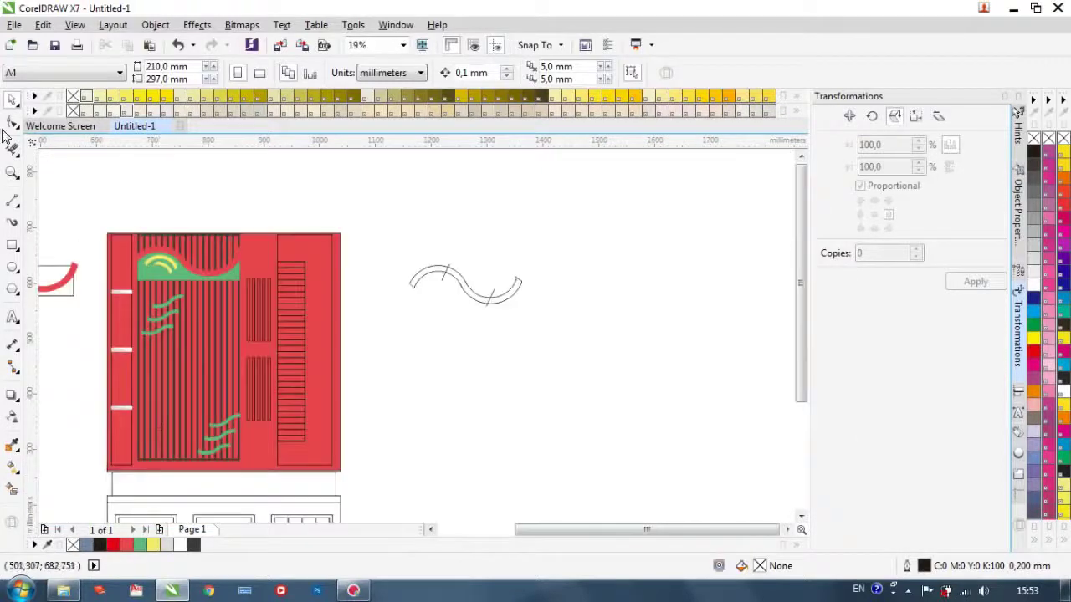
click(12, 246)
scroll(142, 234, up, 3)
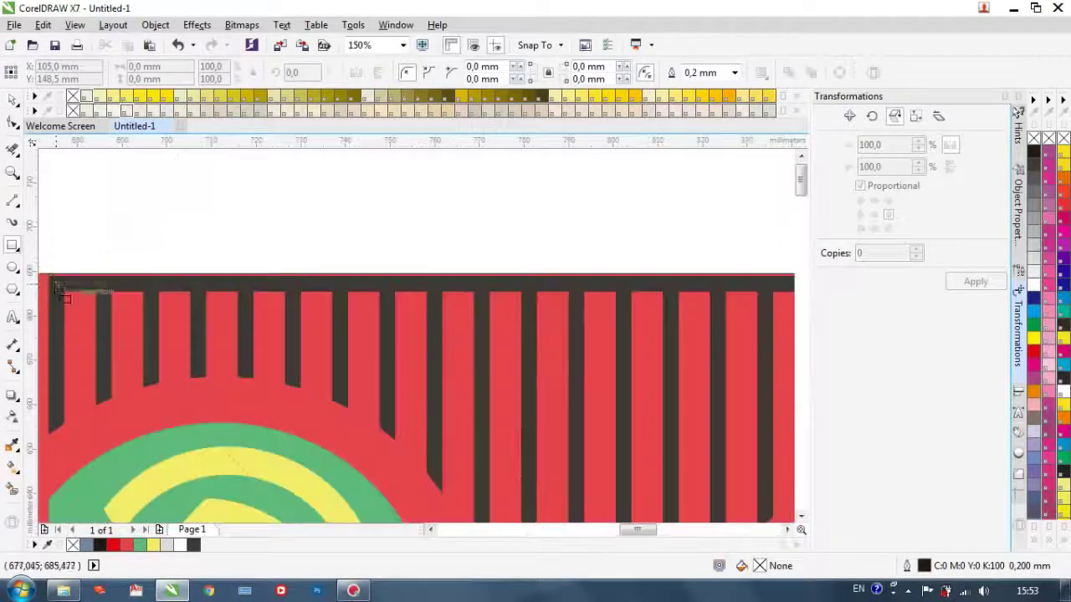
drag(50, 278, 465, 454)
scroll(463, 449, down, 2)
scroll(462, 449, down, 3)
scroll(401, 318, up, 2)
drag(407, 269, 447, 400)
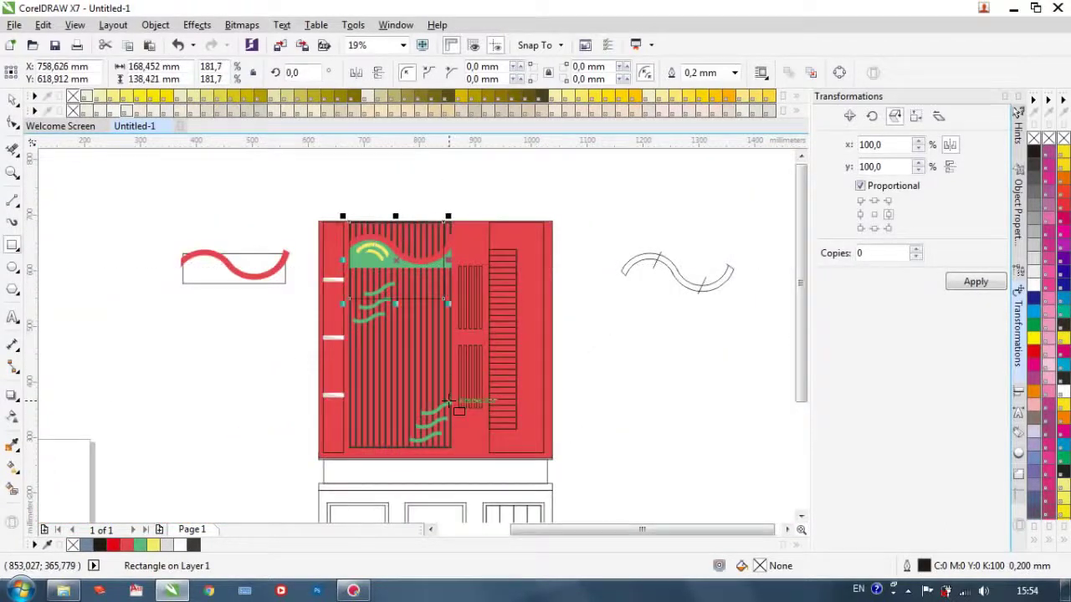
key(Delete)
Step: Draw a rectangle about 187 by 409 mm over the whole slatted window, filled with 30% black and without an outline
drag(349, 220, 457, 450)
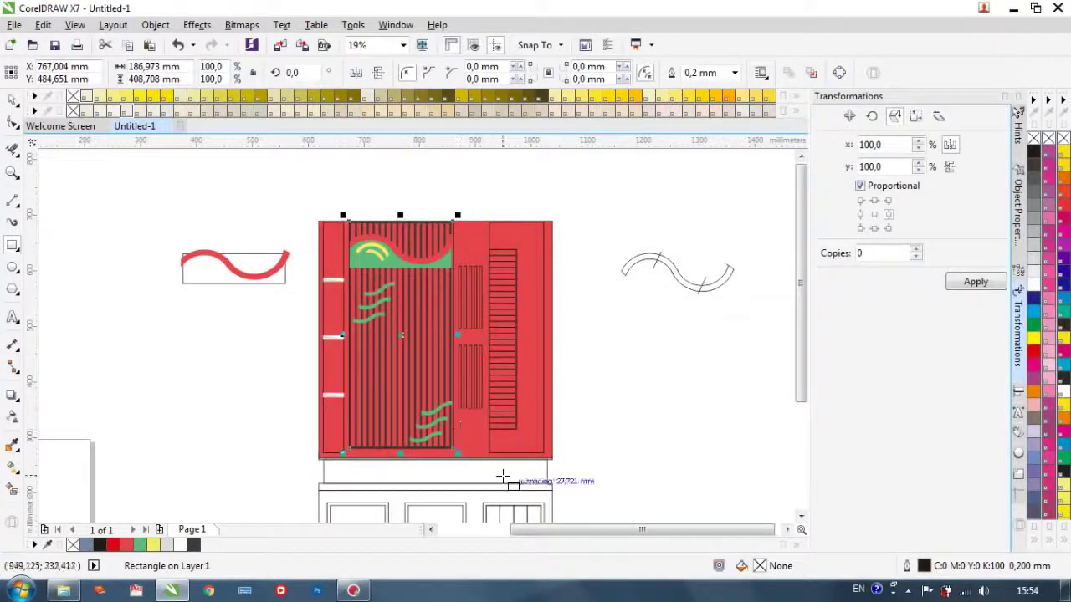
click(1034, 241)
right_click(1034, 139)
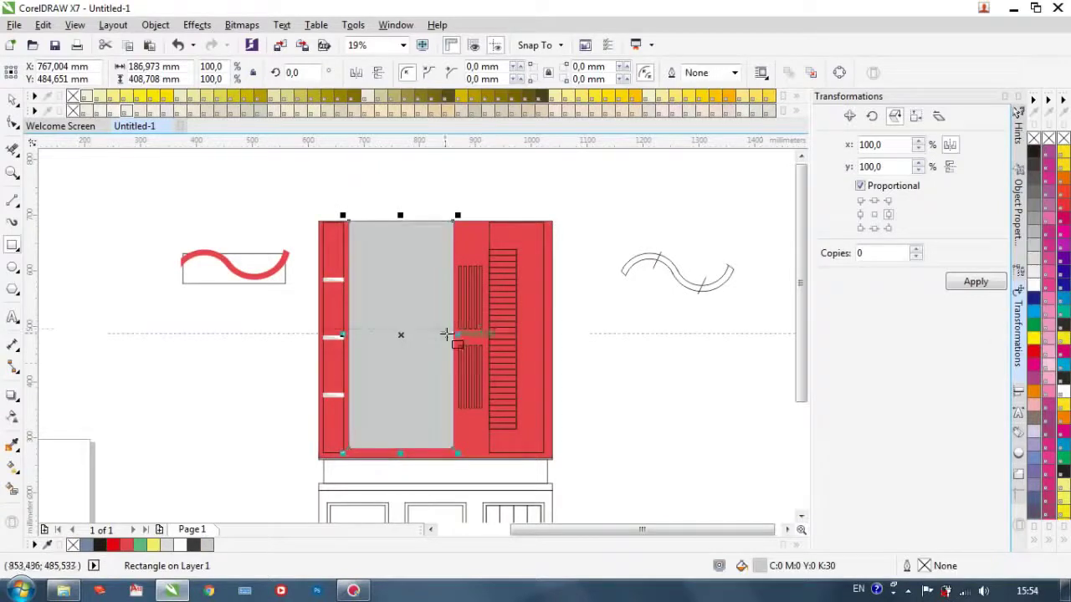
click(521, 329)
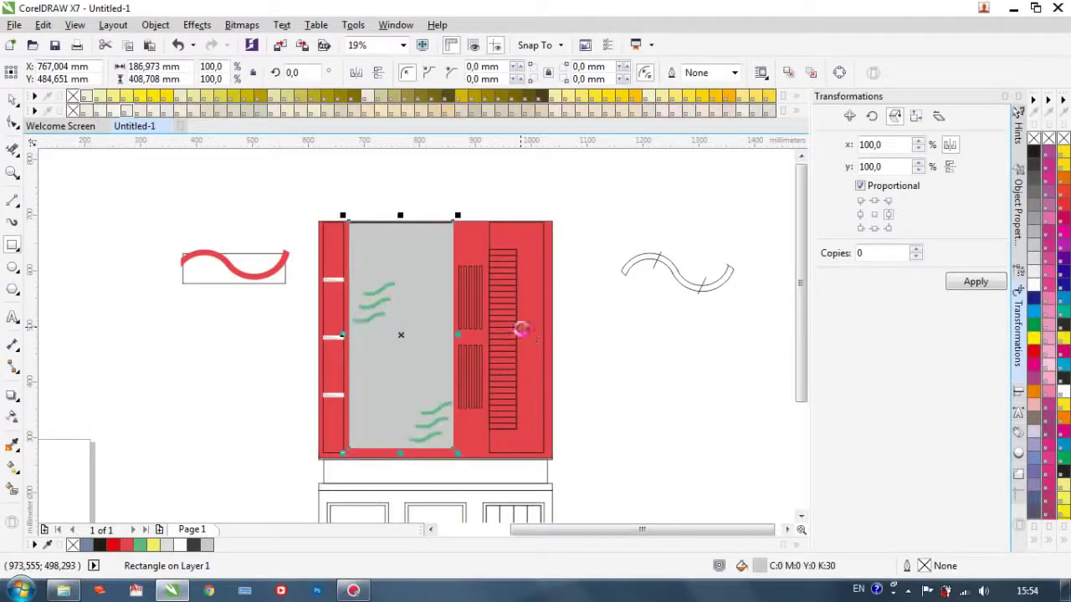
Step: Reorder the grey rectangle directly in front of the red facade so it lies behind the slats and wave sign
right_click(430, 286)
mouse_move(591, 403)
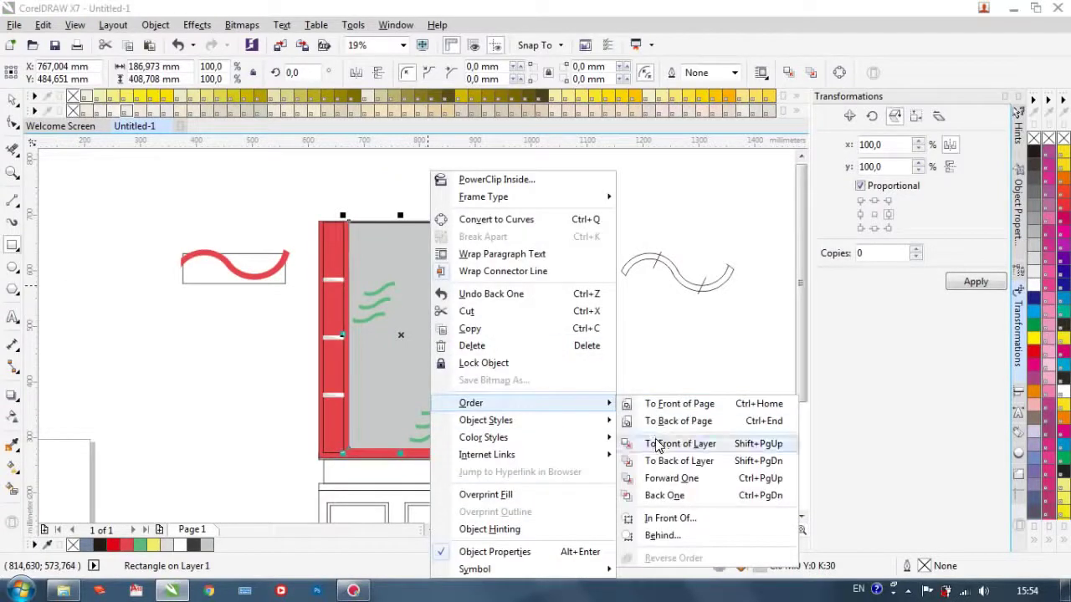
click(669, 518)
click(527, 240)
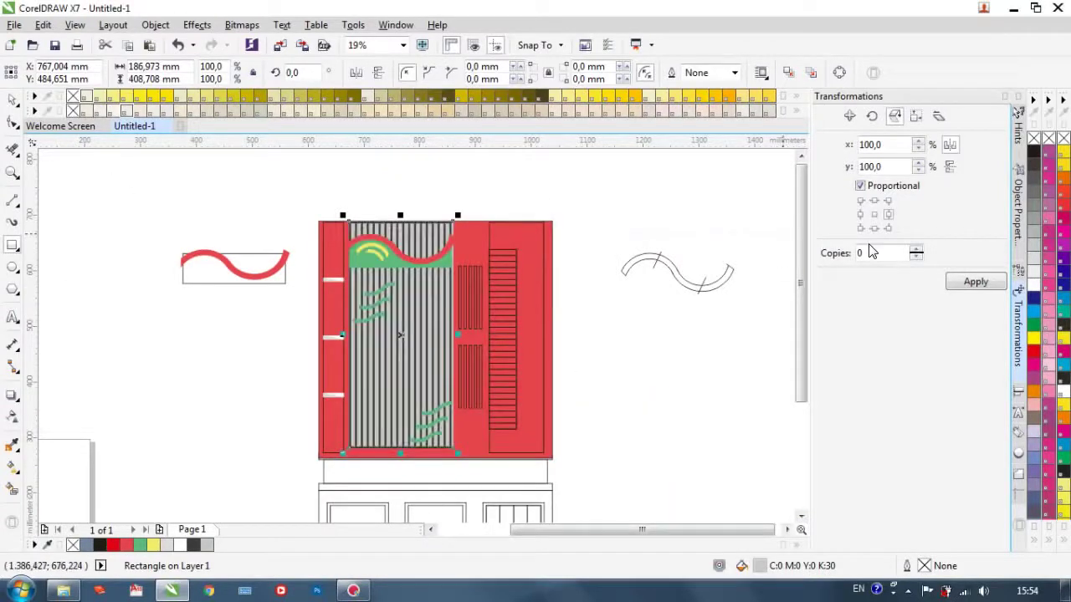
Step: Try 60% black, pink, yellow, lavender and dark brown fills on the window's backing rectangle, and return it to 30% black
click(1036, 201)
click(1035, 212)
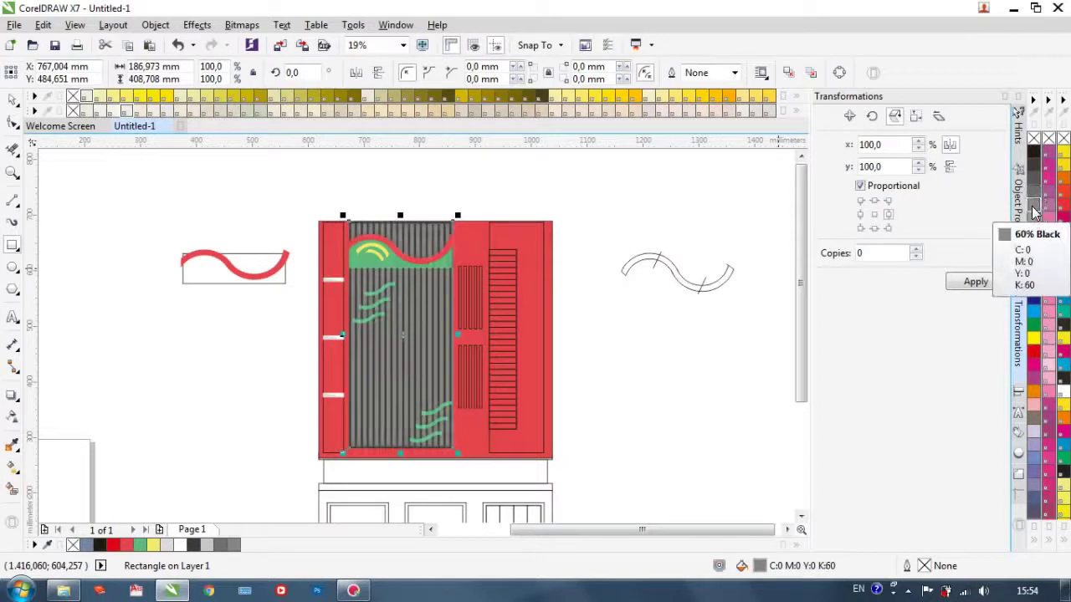
click(1035, 407)
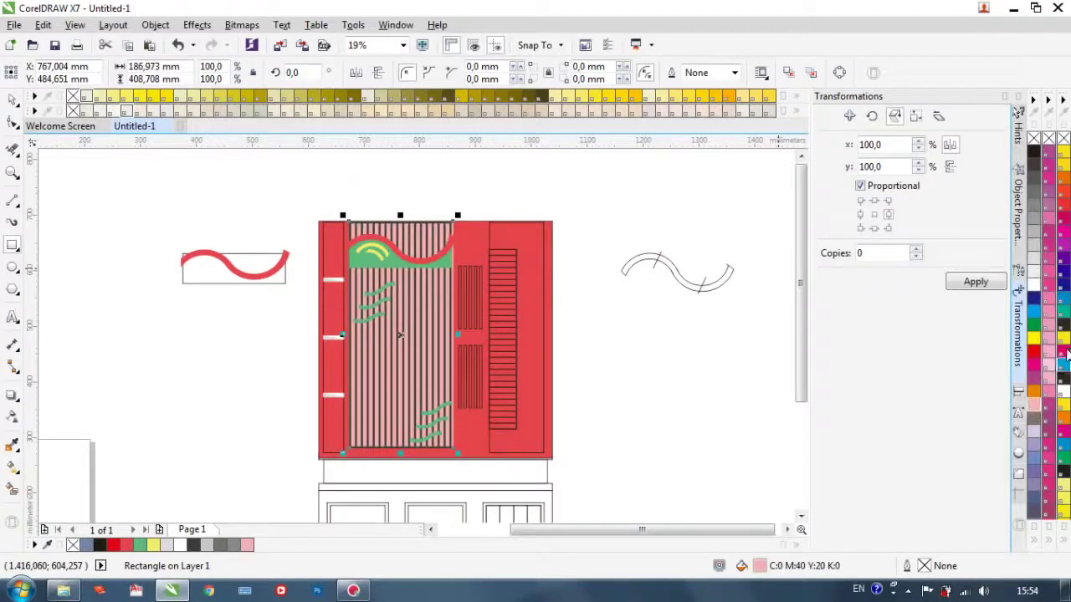
click(1035, 337)
click(1035, 256)
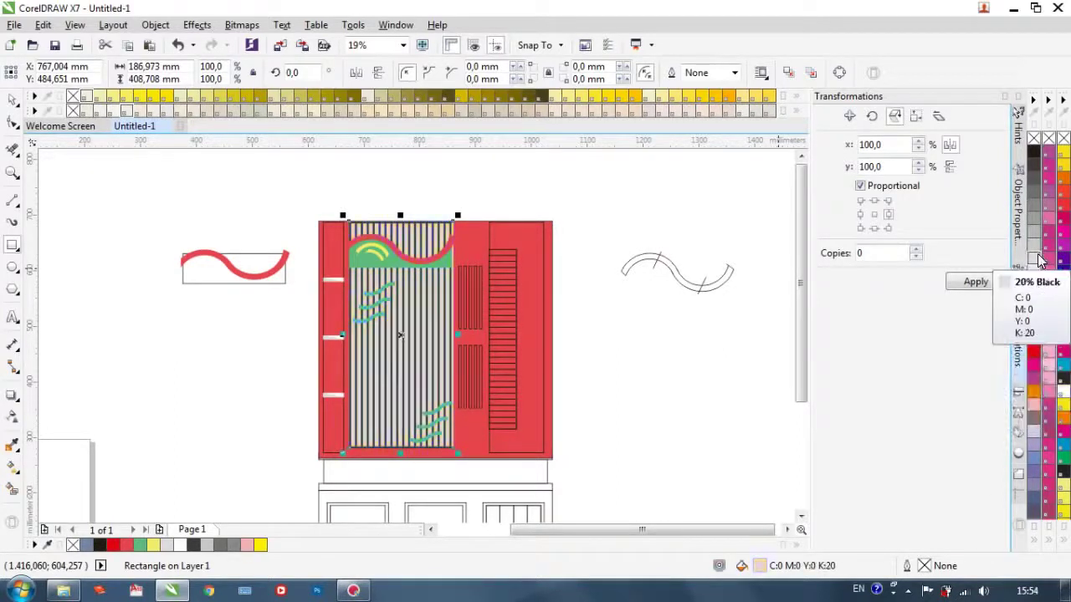
click(1035, 492)
click(1036, 505)
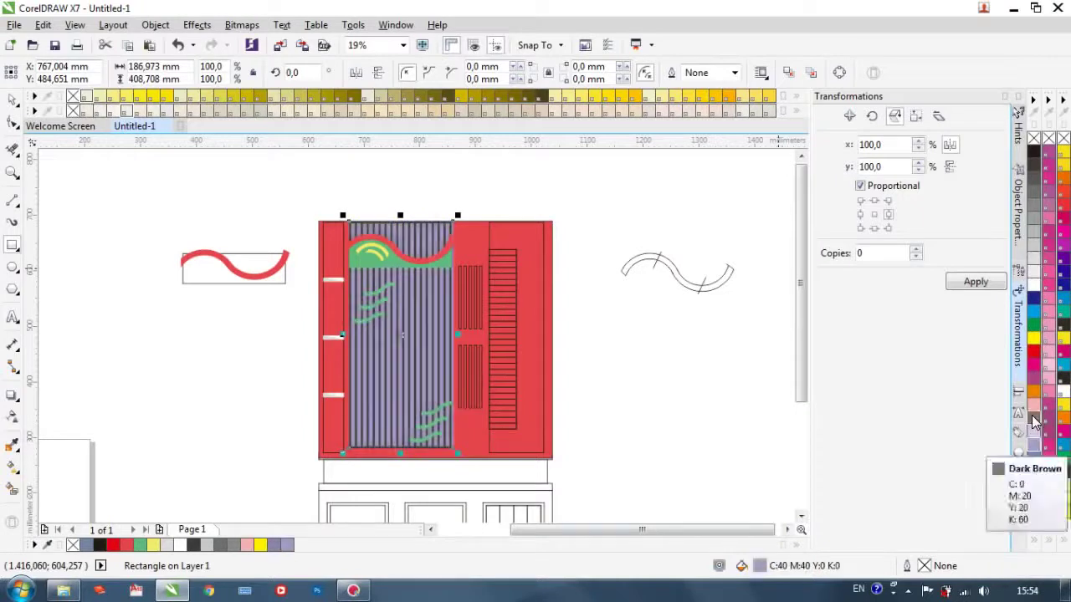
click(1036, 422)
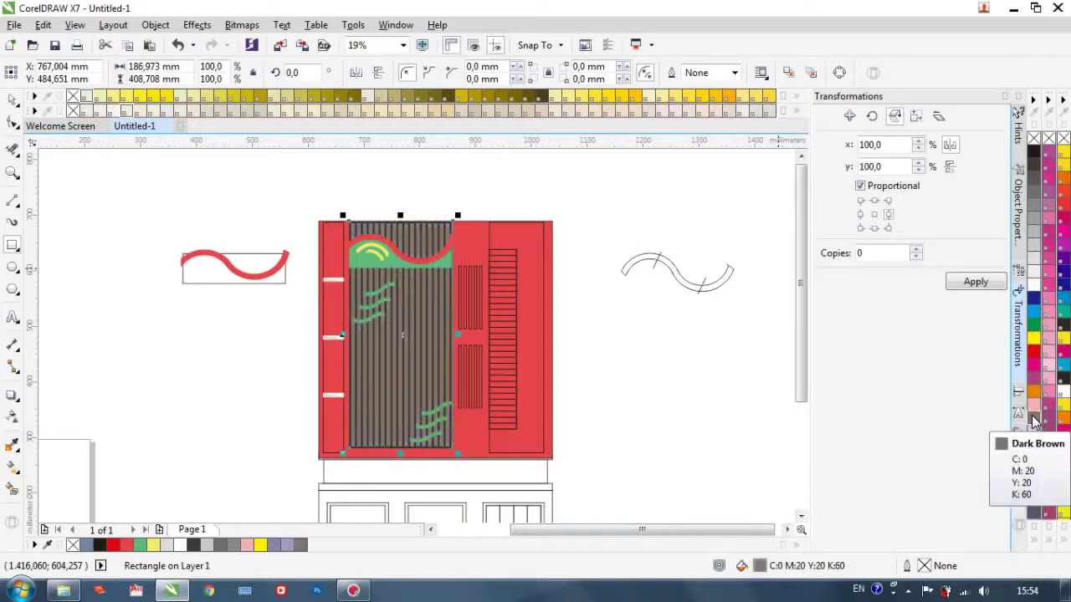
click(1034, 246)
Step: Narrow the grey backing rectangle so its right edge is flush with the last slat of the window
click(17, 100)
click(221, 226)
scroll(221, 226, down, 1)
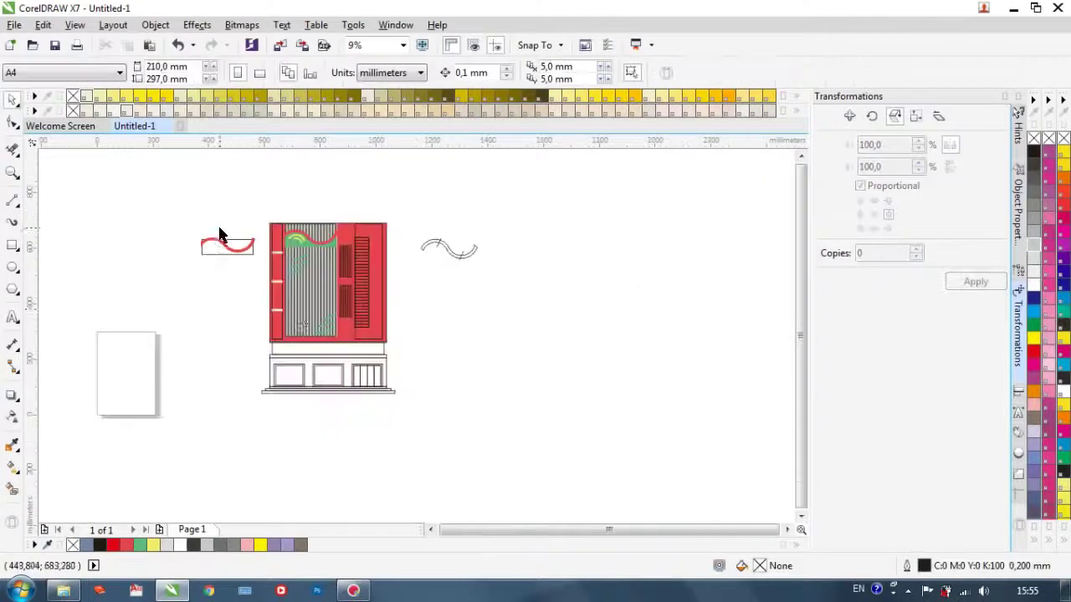
scroll(281, 259, up, 1)
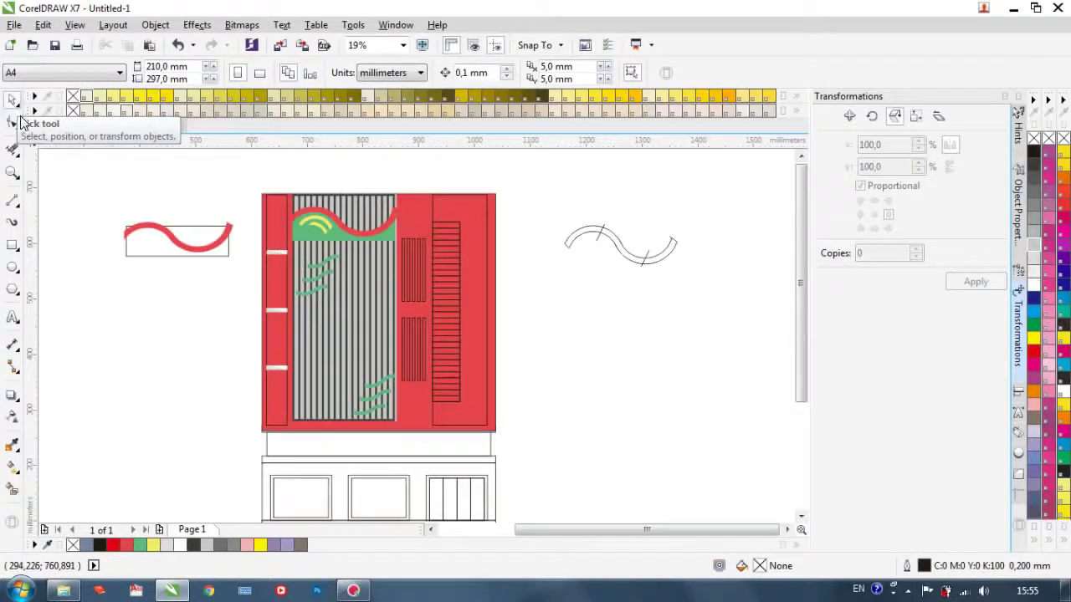
scroll(395, 265, up, 1)
scroll(415, 259, up, 2)
click(415, 436)
scroll(413, 435, down, 3)
scroll(409, 475, up, 2)
drag(426, 398, 416, 398)
scroll(416, 398, down, 2)
scroll(342, 385, up, 1)
scroll(341, 388, down, 1)
scroll(341, 387, down, 1)
click(407, 299)
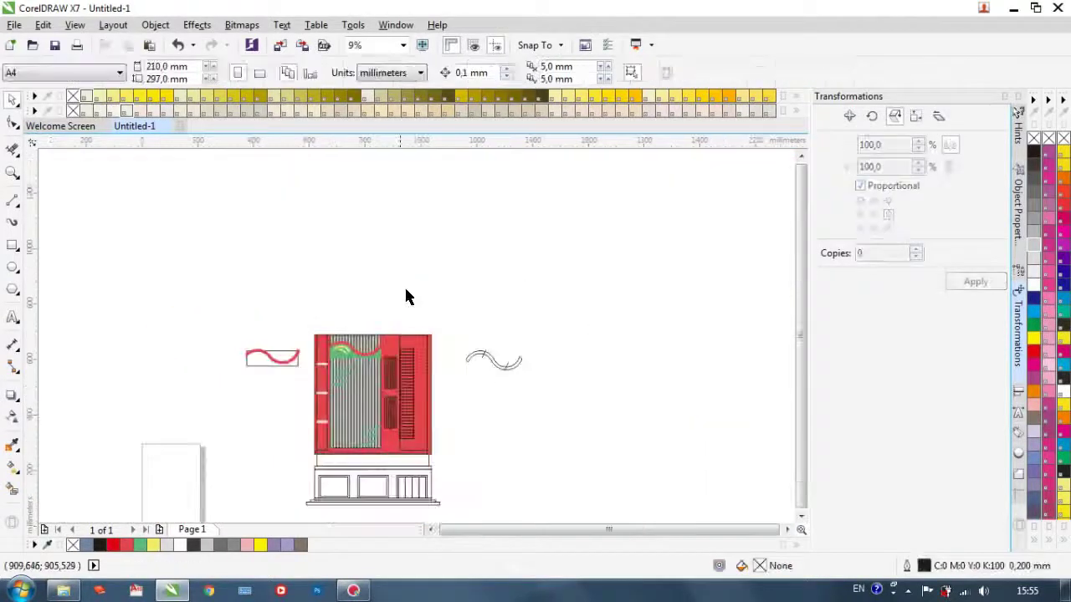
Step: Fill the first narrow vertical strip of the upper group beside the slatted window with white and remove its outline
scroll(402, 387, up, 2)
scroll(379, 354, up, 2)
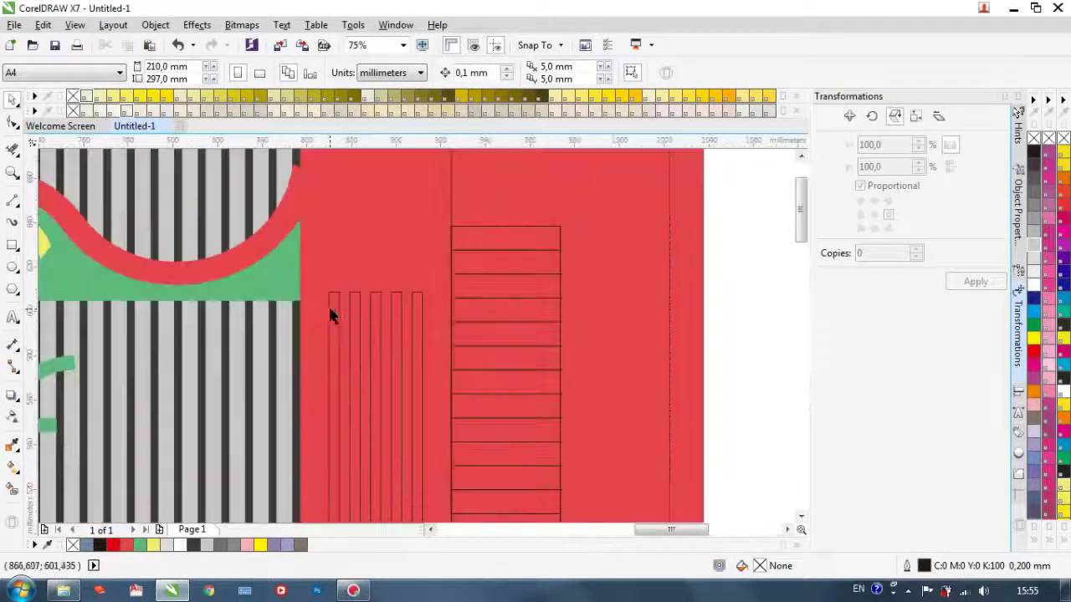
click(334, 311)
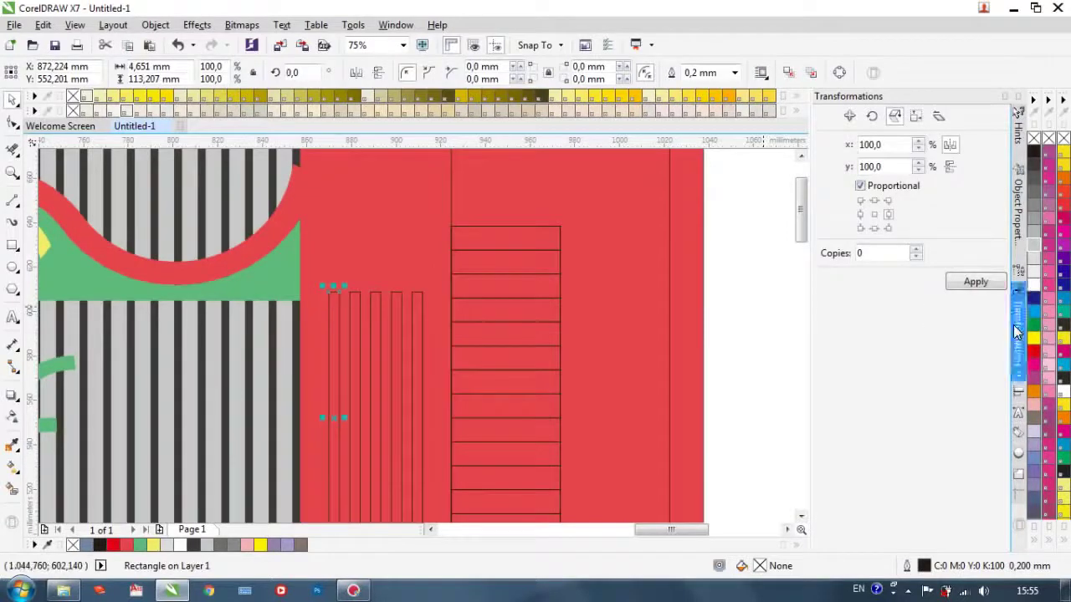
click(1034, 285)
right_click(1035, 138)
scroll(619, 299, down, 1)
scroll(619, 300, up, 1)
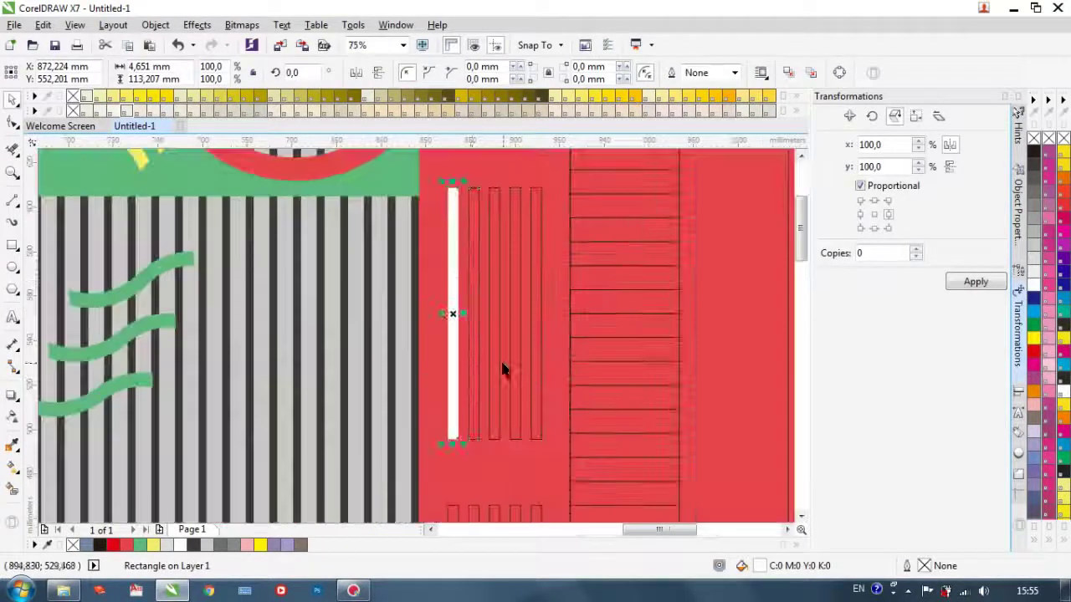
Step: Fill the other nine narrow vertical strips in the upper and lower groups with white and remove their outlines
click(473, 279)
shift+click(495, 280)
shift+click(515, 268)
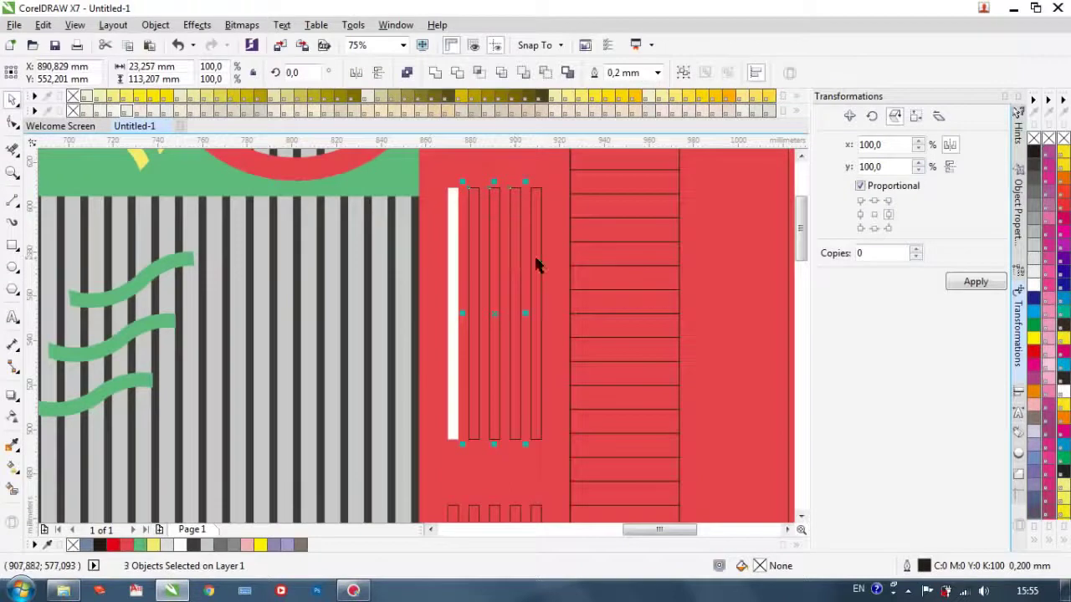
shift+click(536, 258)
scroll(535, 258, down, 2)
scroll(519, 377, up, 2)
shift+click(525, 363)
shift+click(546, 363)
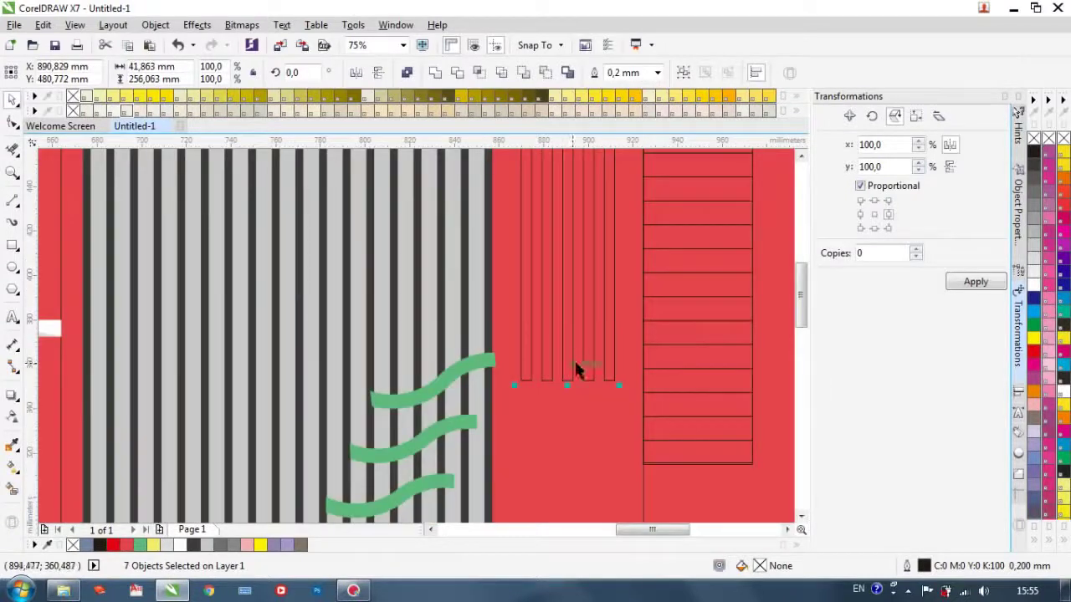
scroll(417, 385, down, 2)
click(1031, 291)
click(588, 332)
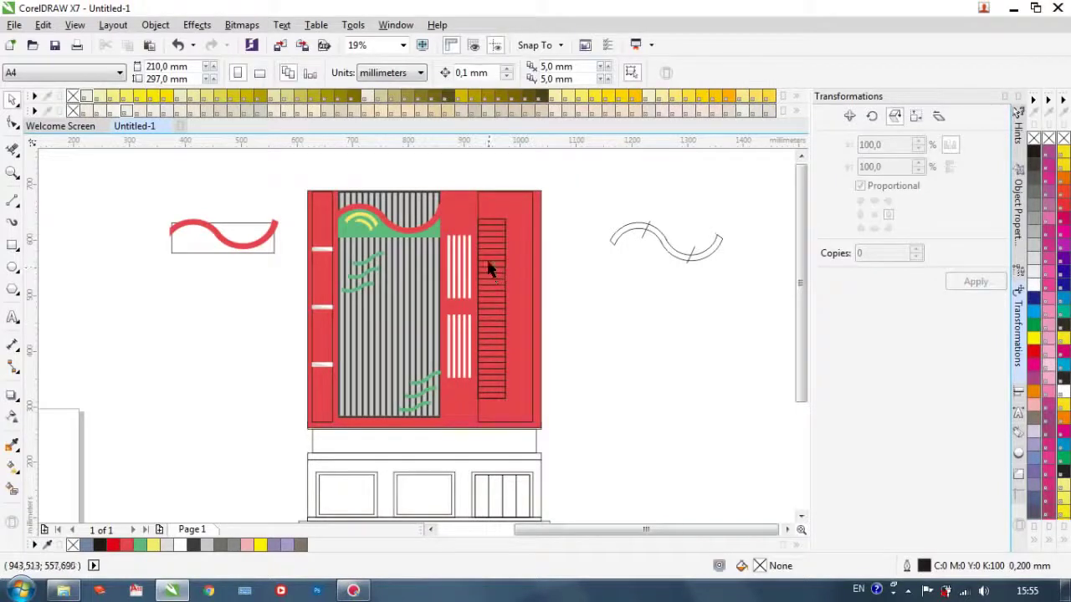
Step: Fill all 30 stacked horizontal slats in the right-hand column with white
scroll(513, 227, up, 1)
scroll(571, 219, down, 1)
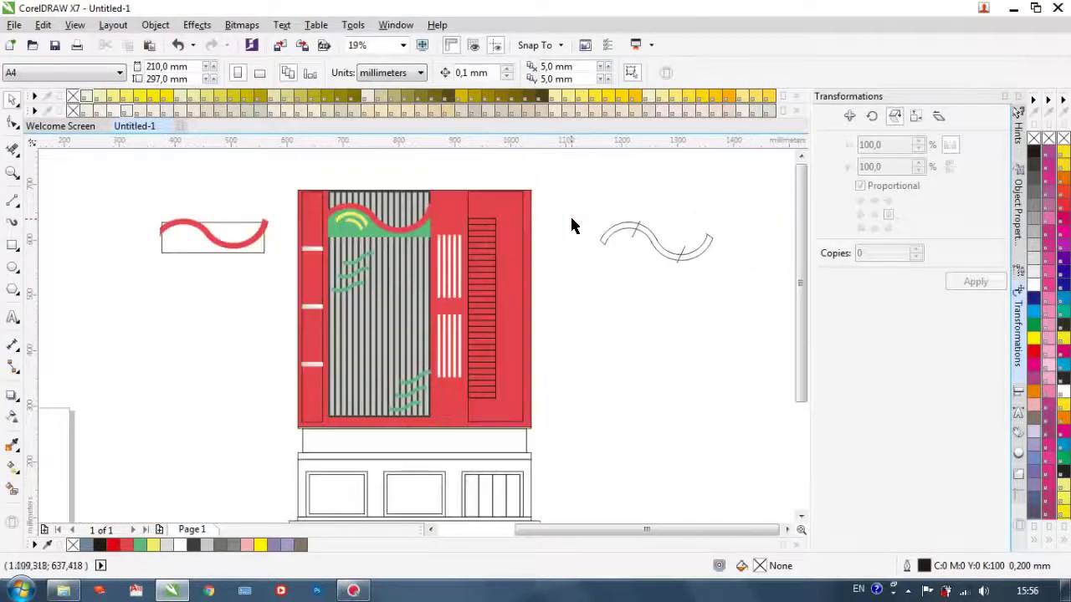
drag(462, 408, 463, 409)
scroll(490, 235, up, 1)
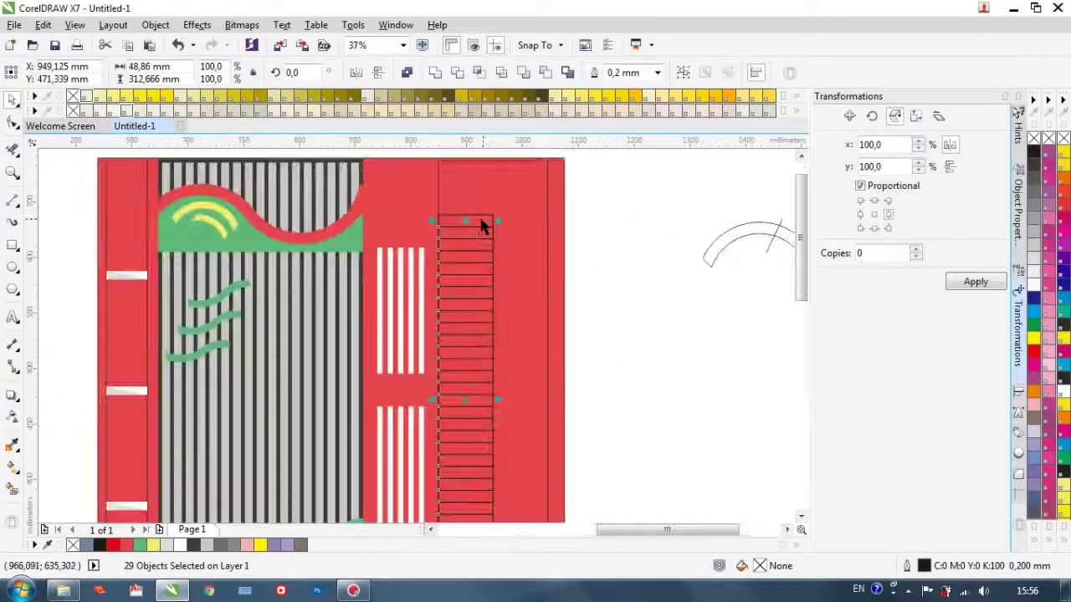
click(1035, 294)
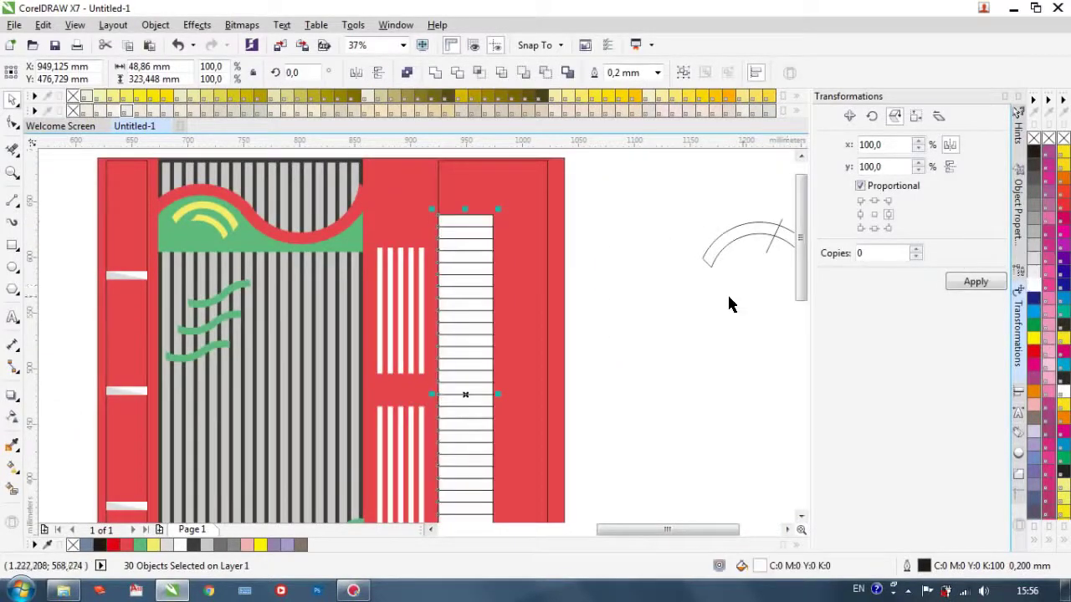
click(646, 280)
Step: Fill the tall panel behind the white horizontal slats with light yellow (C7 M2 Y67 K0)
scroll(645, 280, down, 1)
scroll(646, 281, down, 1)
scroll(646, 281, up, 1)
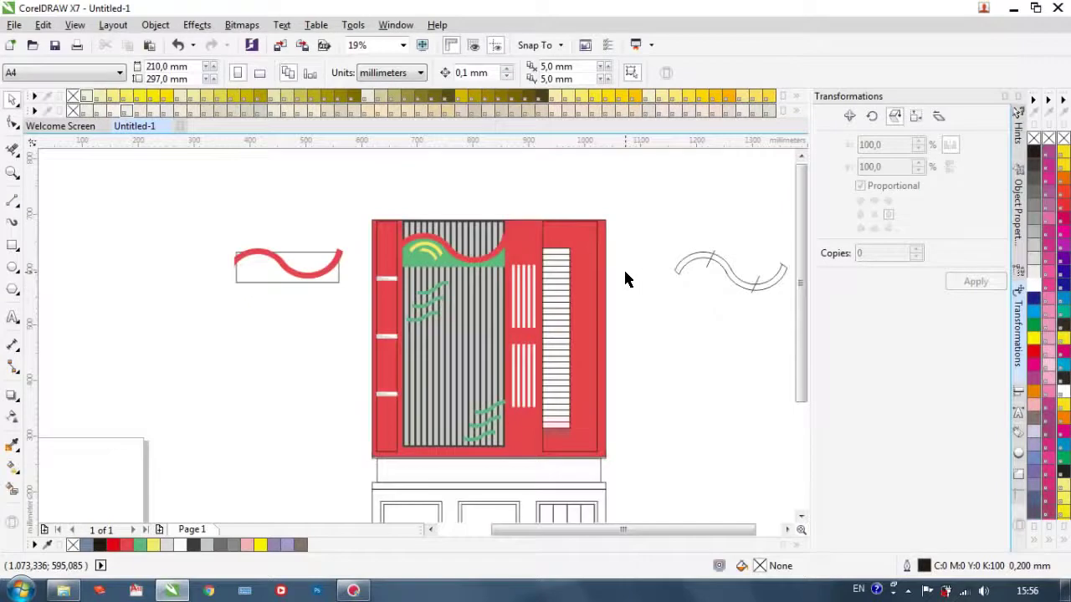
click(585, 249)
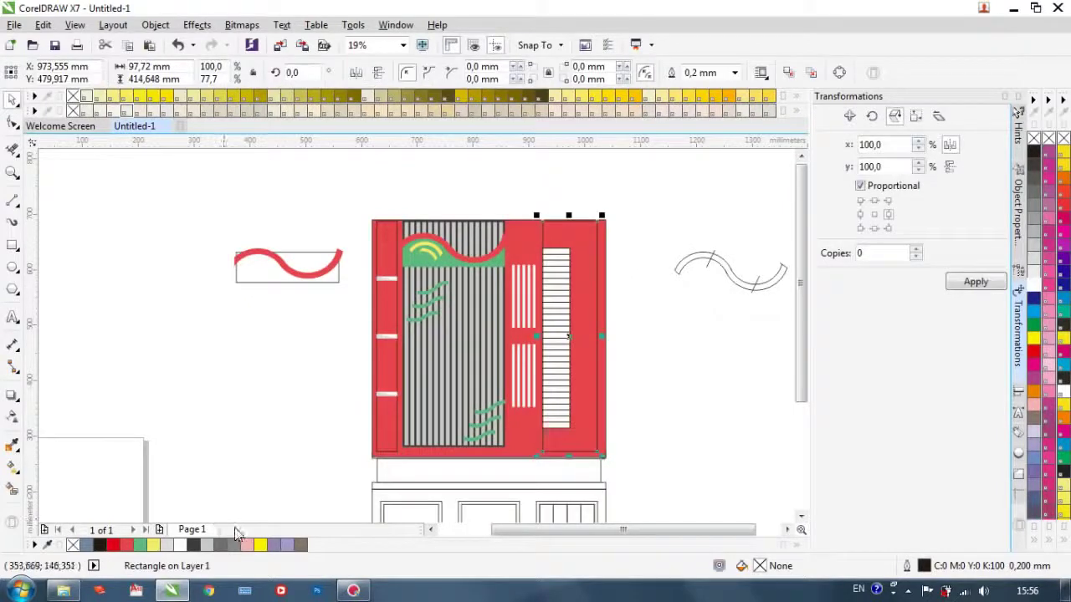
click(261, 545)
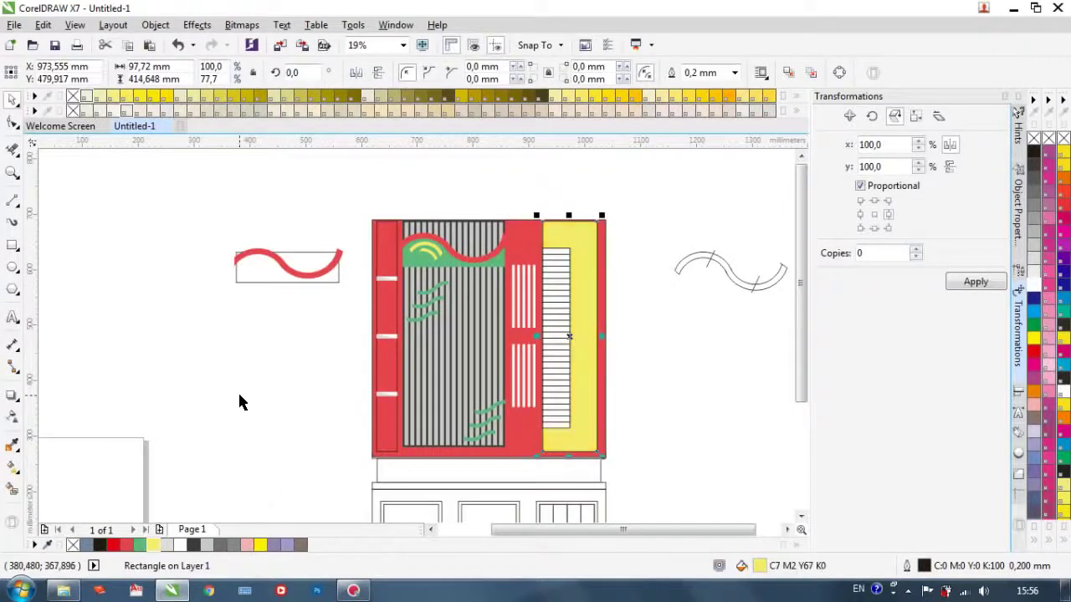
Step: Raise the lower edge of the large red facade rectangle until it meets the top of the upper ledge
click(238, 403)
scroll(278, 423, down, 1)
scroll(318, 469, up, 1)
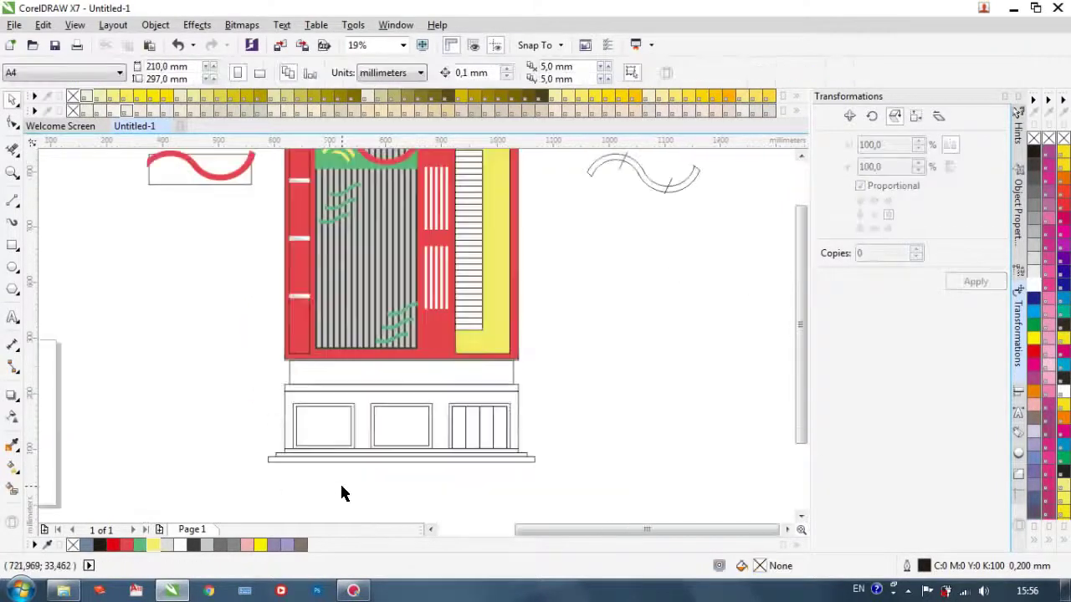
scroll(323, 365, up, 1)
click(327, 356)
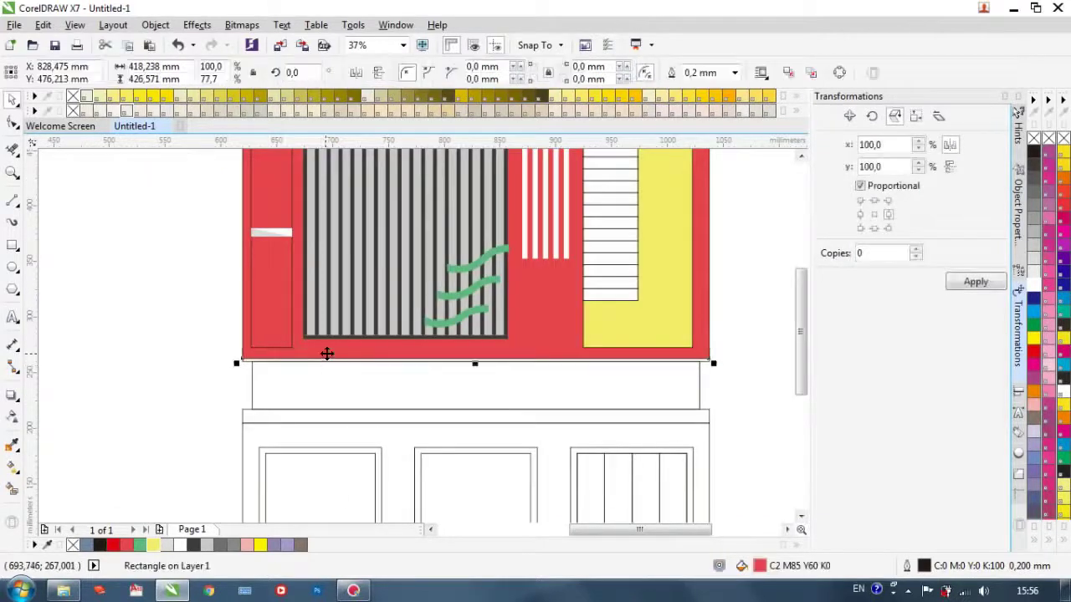
drag(477, 364, 478, 348)
click(176, 353)
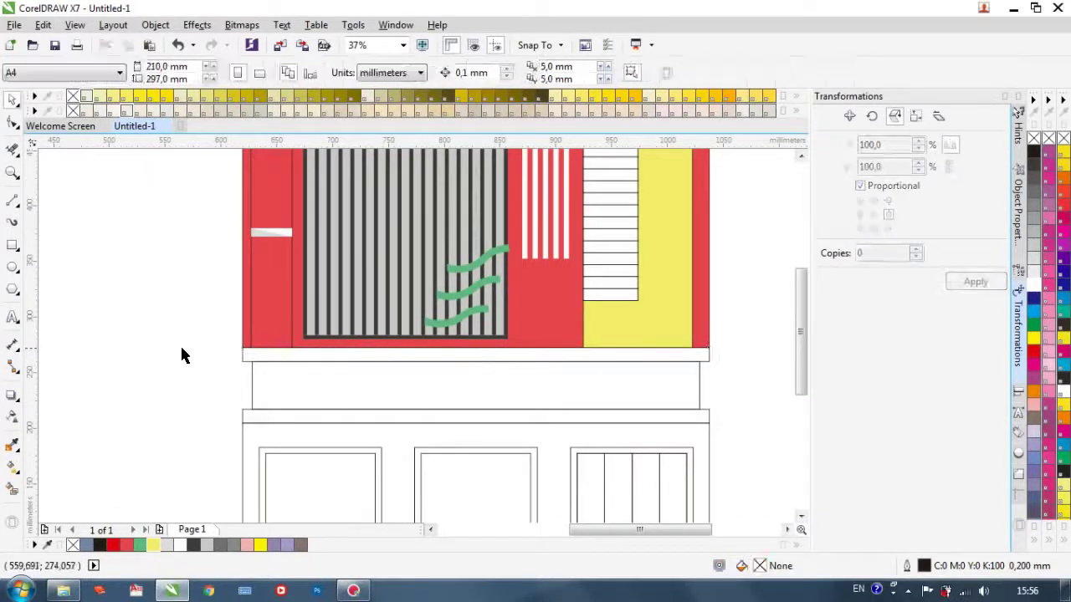
Step: Fill the two narrow ledges above and below the blank band with the facade's red (C2 M85 Y60 K0)
click(291, 359)
click(128, 544)
click(329, 416)
click(128, 544)
Step: Fill the band between the two red ledges with light yellow (C7 M2 Y67 K0)
click(322, 388)
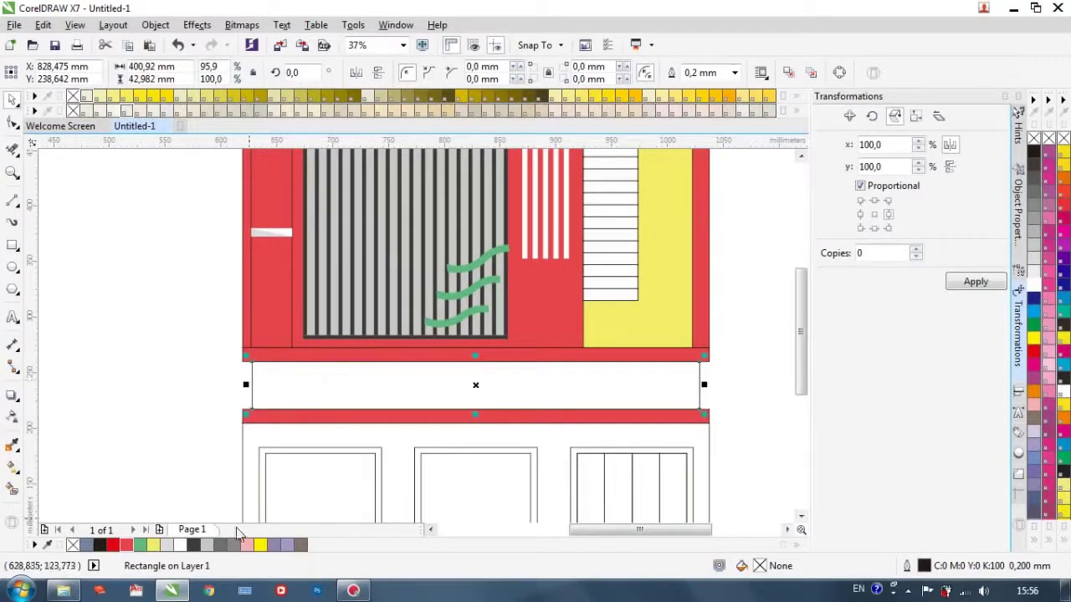
click(153, 545)
key(Escape)
scroll(263, 407, down, 4)
scroll(247, 442, up, 2)
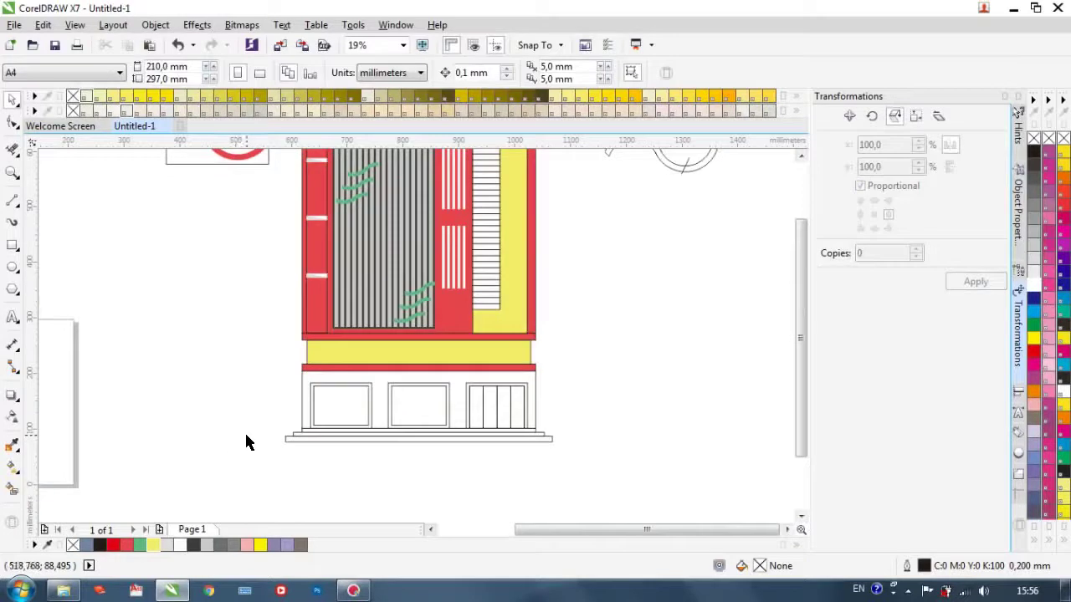
Step: Fill the ground-floor wall around the windows and door with dark charcoal
scroll(334, 435, up, 2)
click(273, 351)
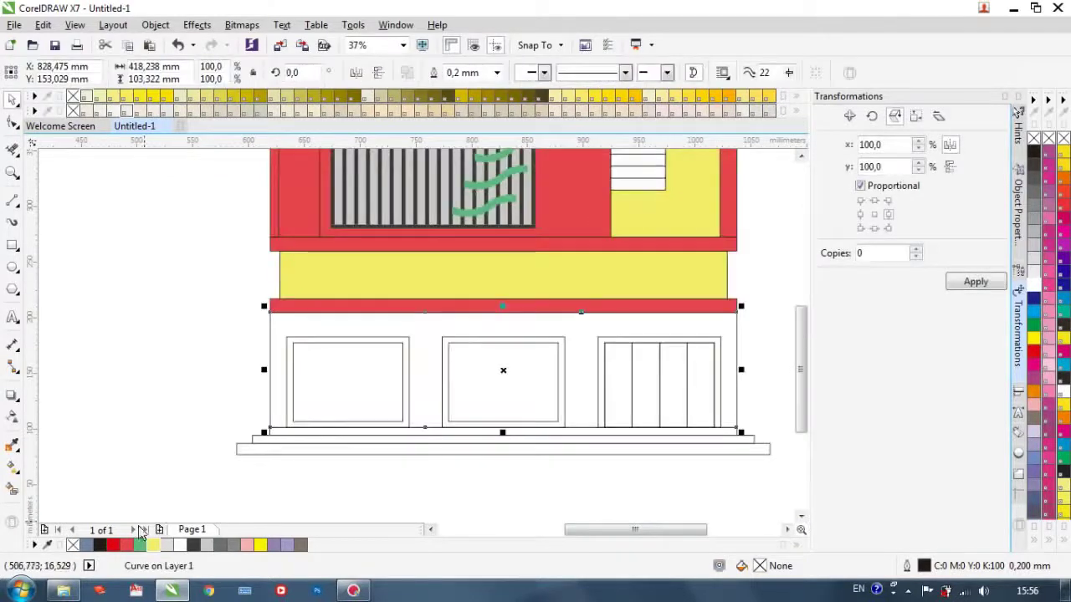
click(193, 544)
click(148, 407)
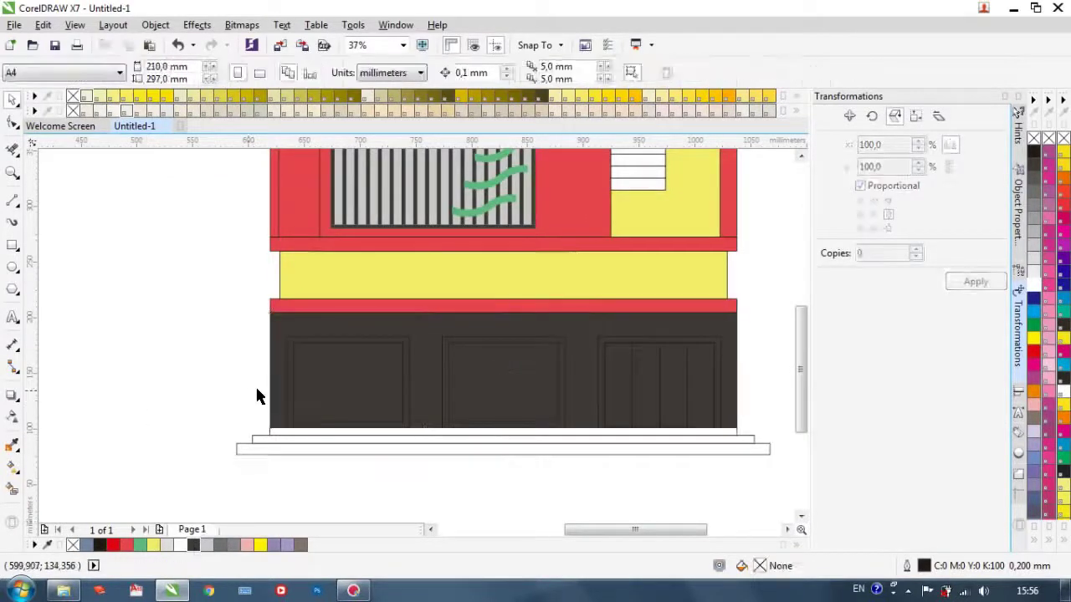
Step: Fill the outer frames of the two ground-floor windows and the door with white
scroll(249, 398, up, 2)
click(295, 371)
click(180, 545)
scroll(159, 485, down, 2)
click(487, 422)
click(184, 544)
click(535, 386)
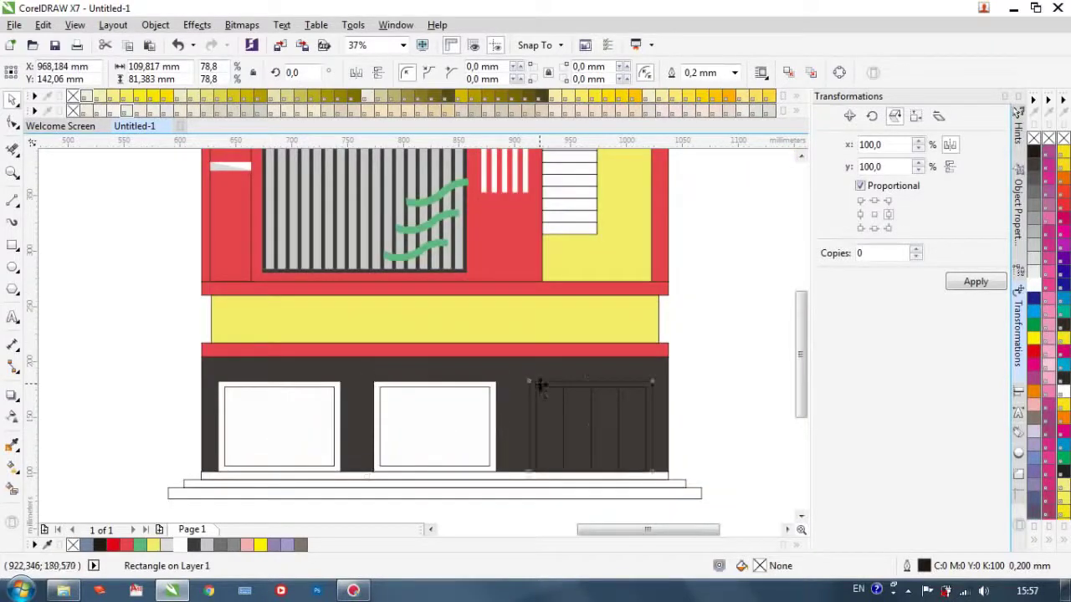
click(182, 545)
Step: Fill the inner panes of the two ground-floor windows with 20% black
click(248, 427)
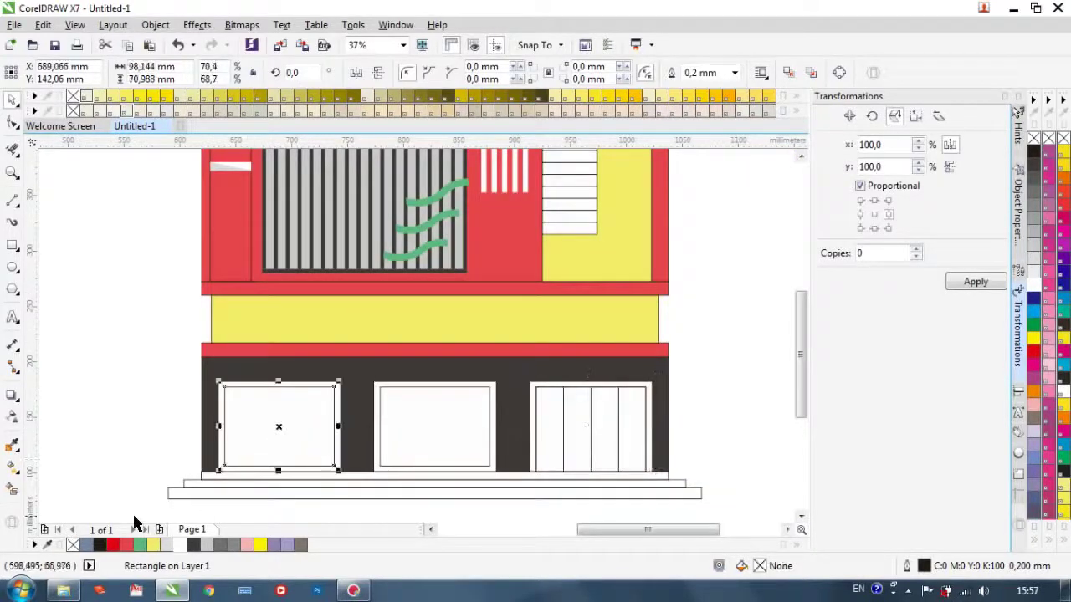
click(167, 544)
click(428, 423)
click(166, 545)
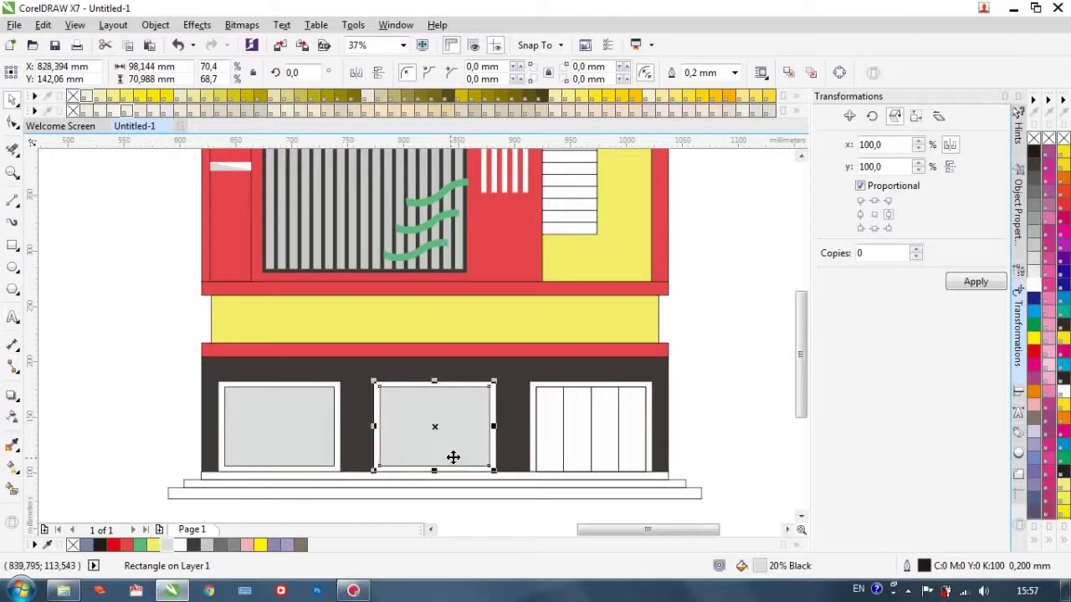
click(132, 389)
scroll(172, 381, down, 1)
Step: Draw a diagonal line across the first window's pane and smart-fill the triangle below it with 30% black, without an outline
scroll(191, 414, up, 2)
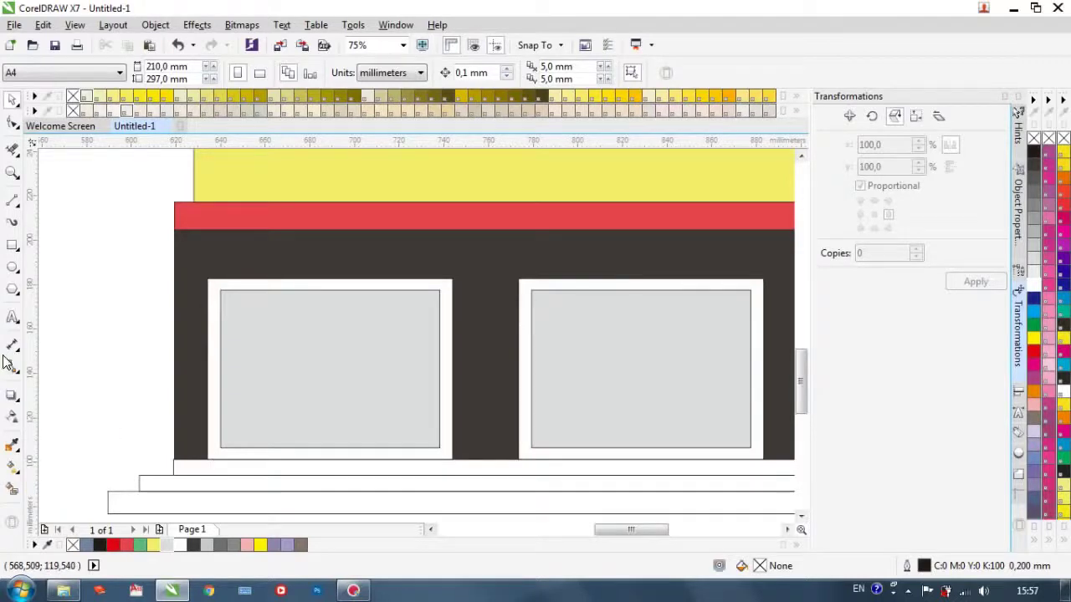
click(11, 210)
click(221, 445)
click(439, 289)
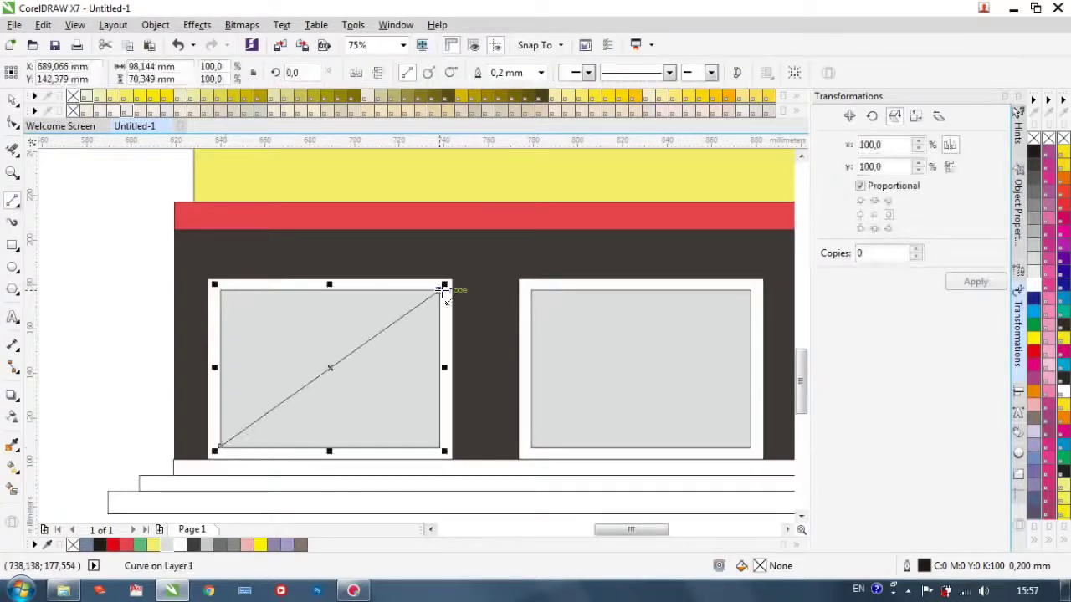
click(12, 492)
click(393, 397)
click(1035, 259)
click(1035, 245)
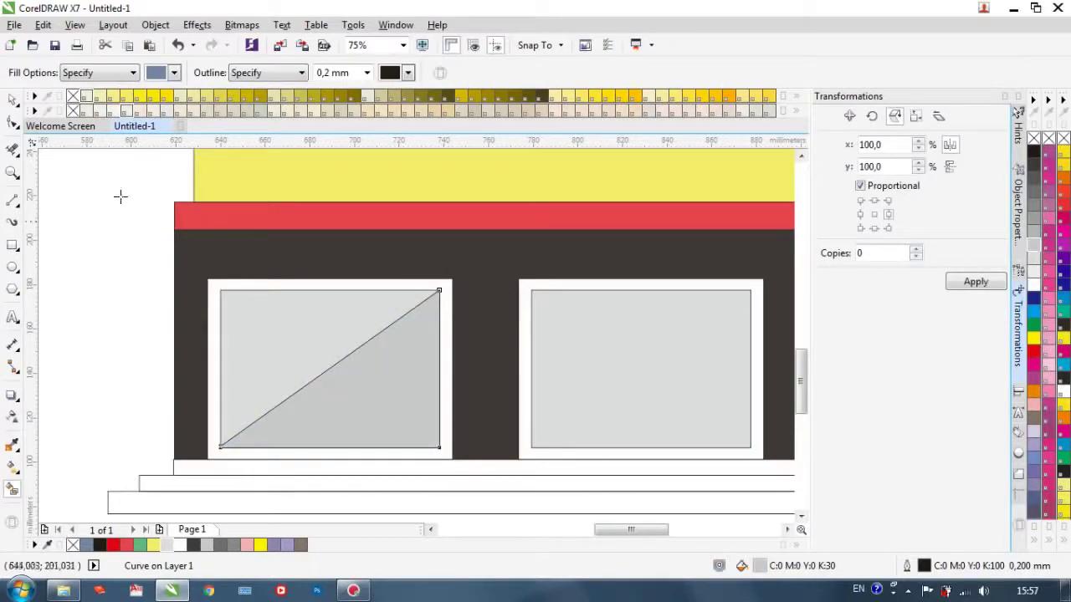
right_click(1035, 140)
click(12, 100)
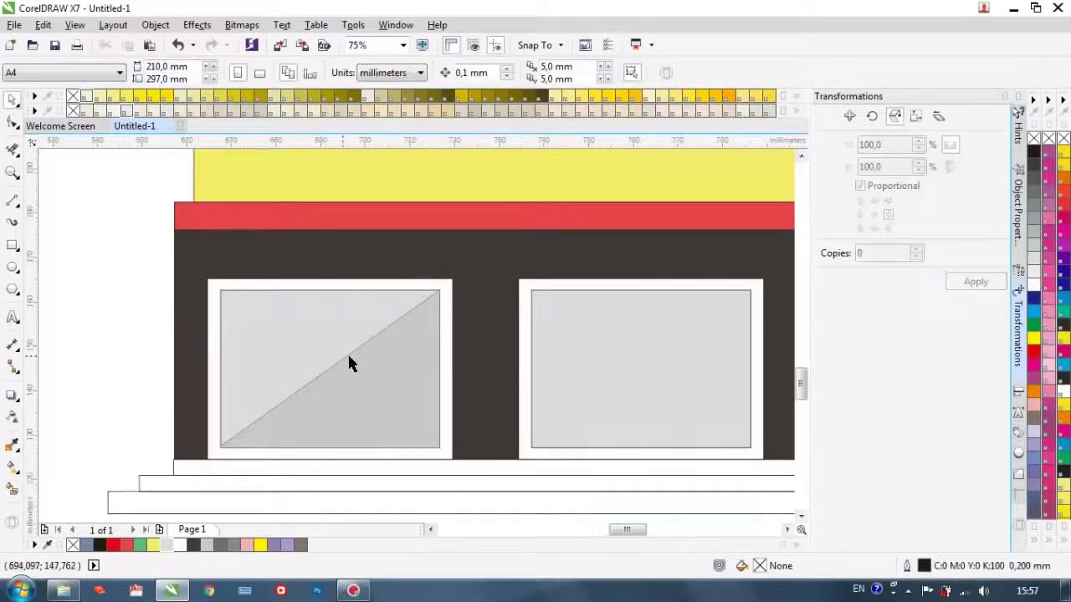
Step: Remove the outlines from all parts of the first ground-floor window, including the diagonal line
scroll(347, 352, up, 2)
scroll(423, 372, down, 2)
scroll(341, 289, down, 1)
drag(210, 277, 407, 387)
click(1040, 158)
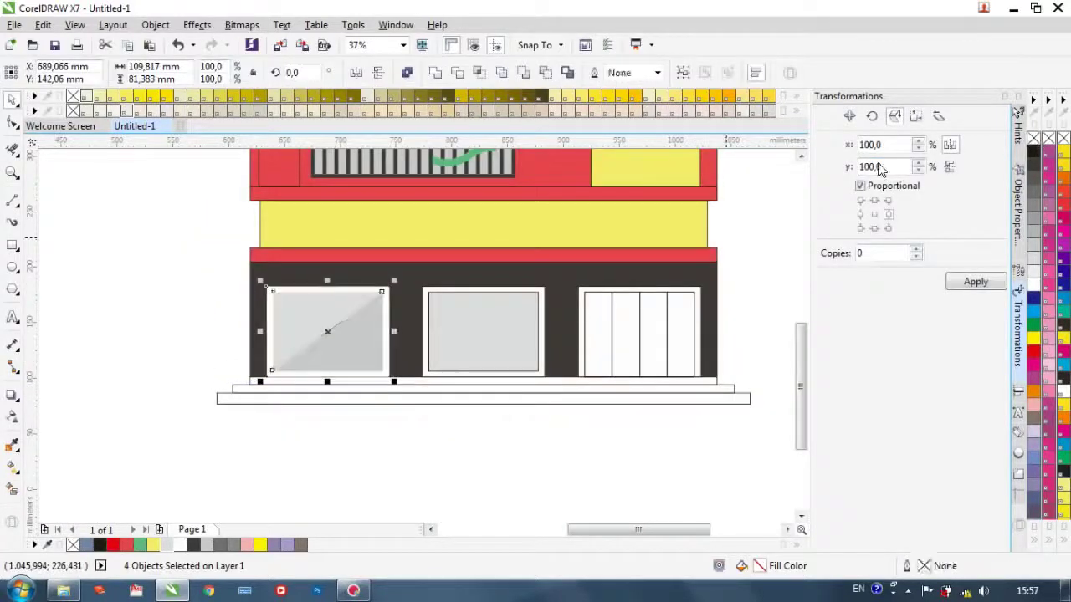
click(135, 288)
Step: Reshape the darker triangle in the first window by moving its lower-left node to about the middle of the pane's bottom edge
scroll(209, 310, down, 2)
scroll(224, 331, up, 2)
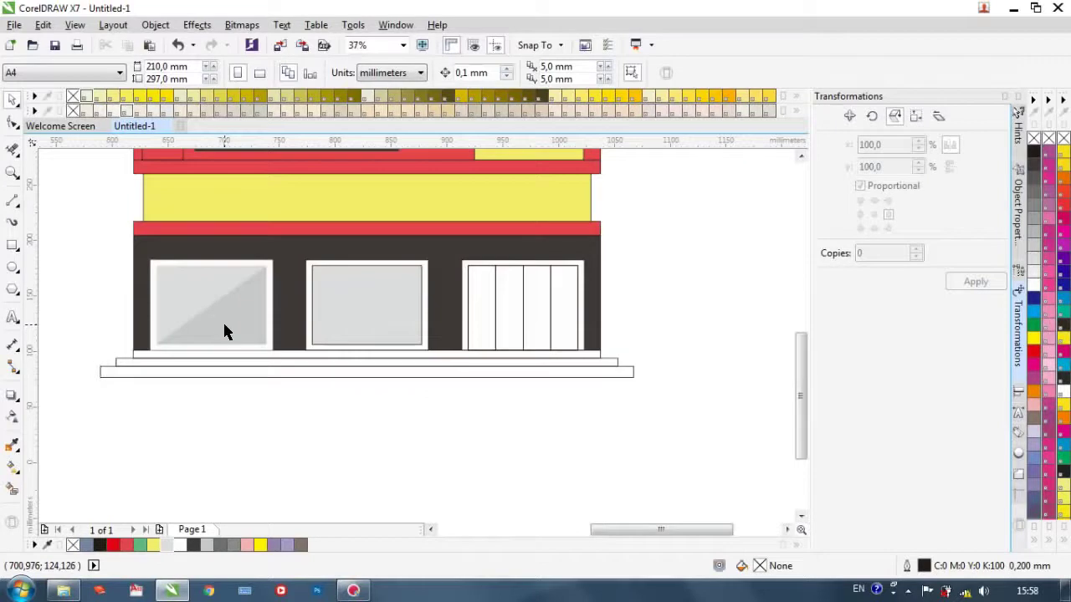
scroll(223, 331, up, 2)
click(202, 311)
click(10, 125)
scroll(116, 372, up, 2)
drag(112, 374, 288, 381)
scroll(288, 380, down, 2)
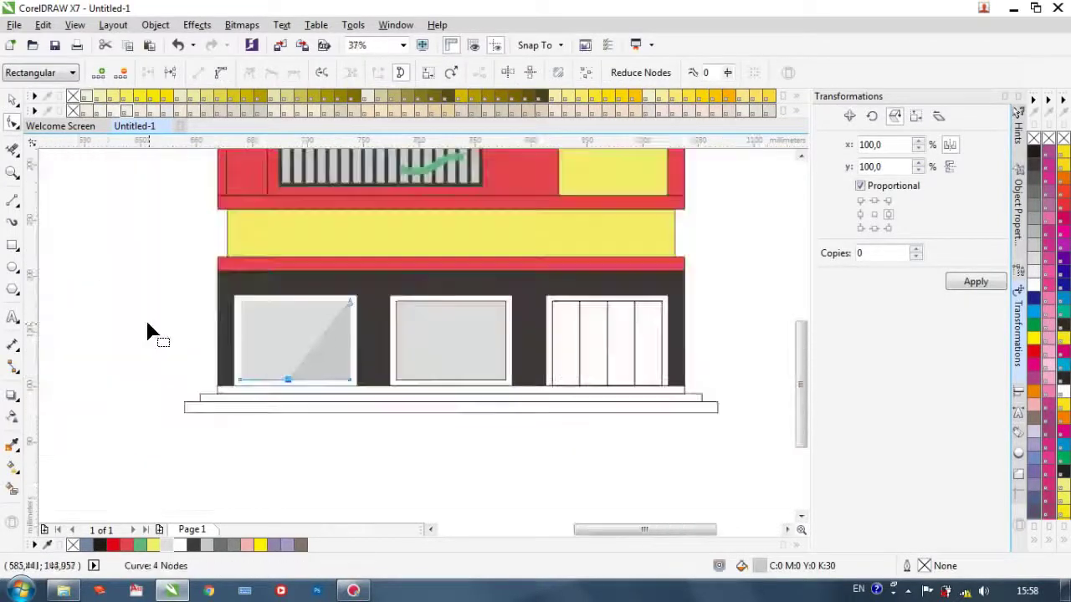
click(145, 318)
click(12, 100)
click(92, 211)
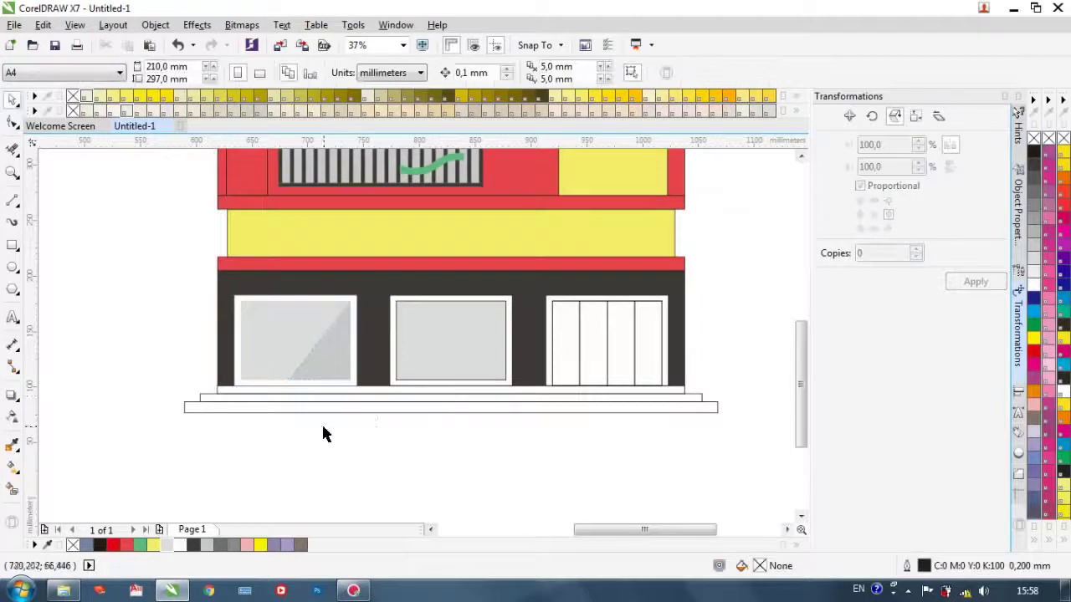
Step: Mirror the darker triangle horizontally so the shading falls on the opposite side of the first window's pane
scroll(323, 426, down, 1)
scroll(374, 390, up, 1)
click(270, 399)
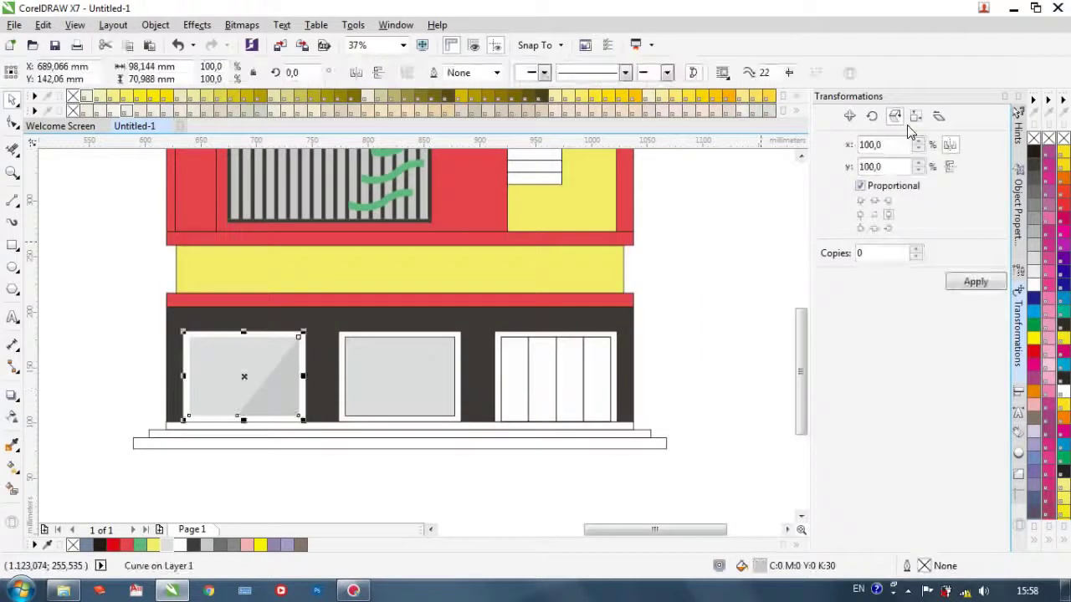
click(975, 283)
drag(327, 387, 210, 389)
click(79, 350)
Step: Align the mirrored triangle exactly with the left and bottom edges of the first window's pane
scroll(213, 341, up, 2)
click(142, 352)
scroll(219, 371, down, 2)
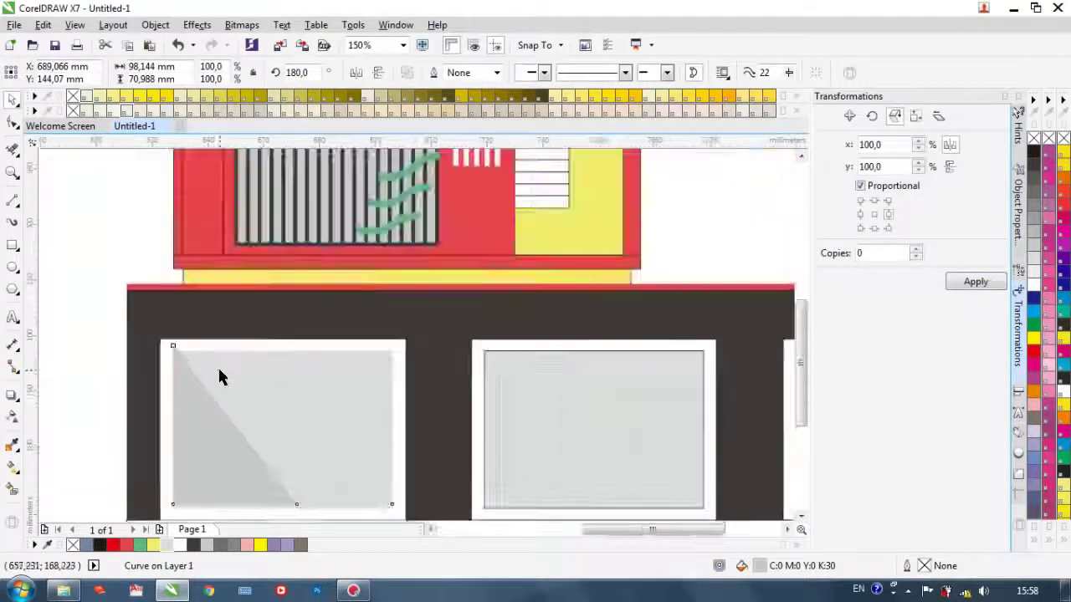
scroll(201, 468, up, 2)
drag(222, 243, 224, 253)
scroll(172, 303, up, 1)
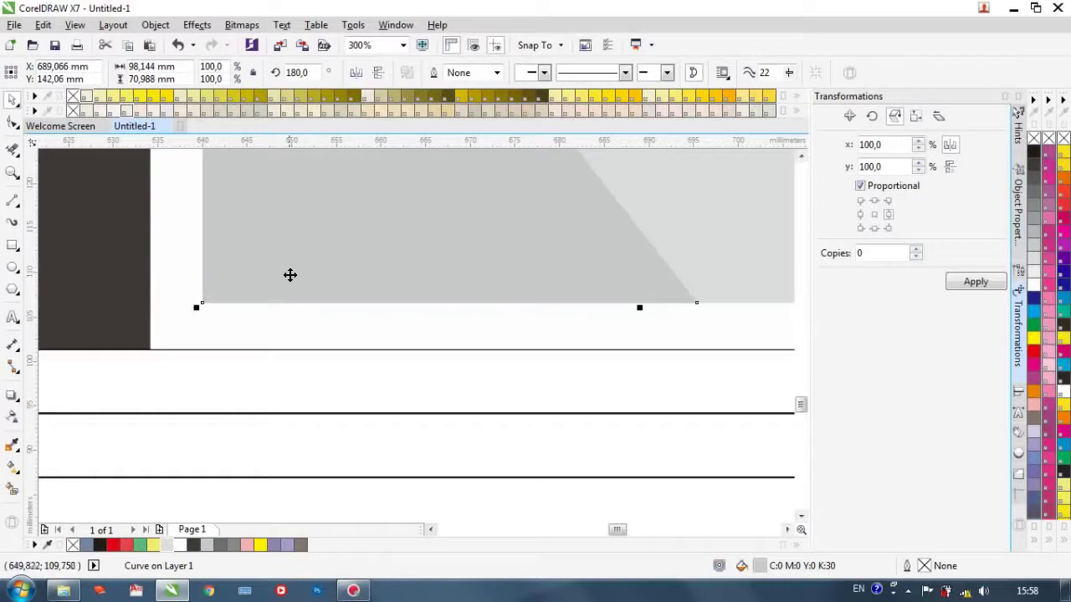
drag(290, 275, 293, 275)
scroll(293, 275, down, 2)
click(166, 261)
scroll(291, 265, up, 2)
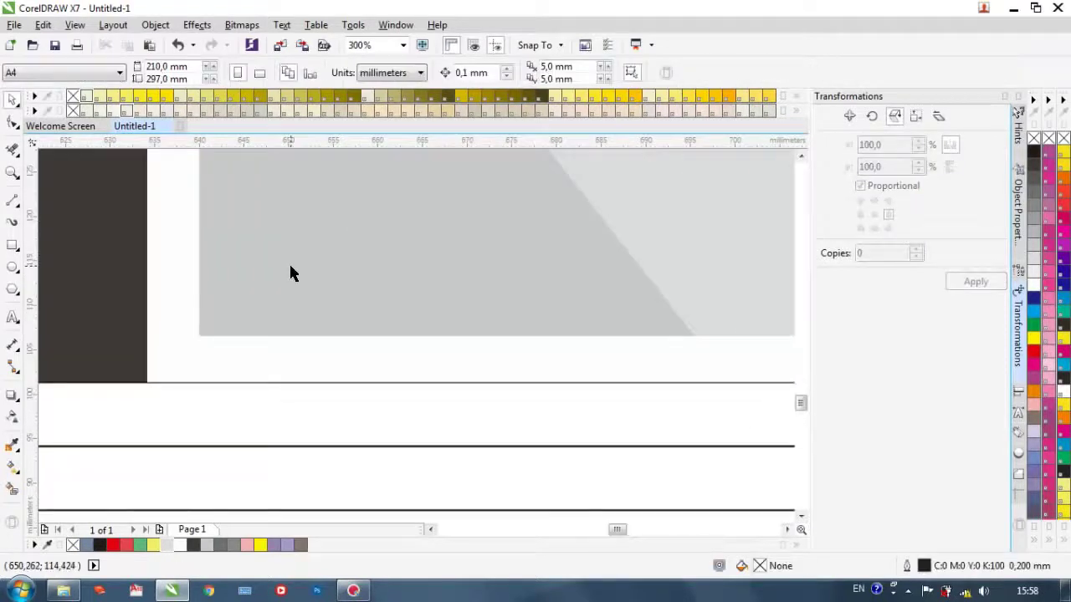
Step: Copy the darker triangle onto the second window's pane, aligned with its left and bottom edges
scroll(285, 243, down, 4)
scroll(382, 250, up, 1)
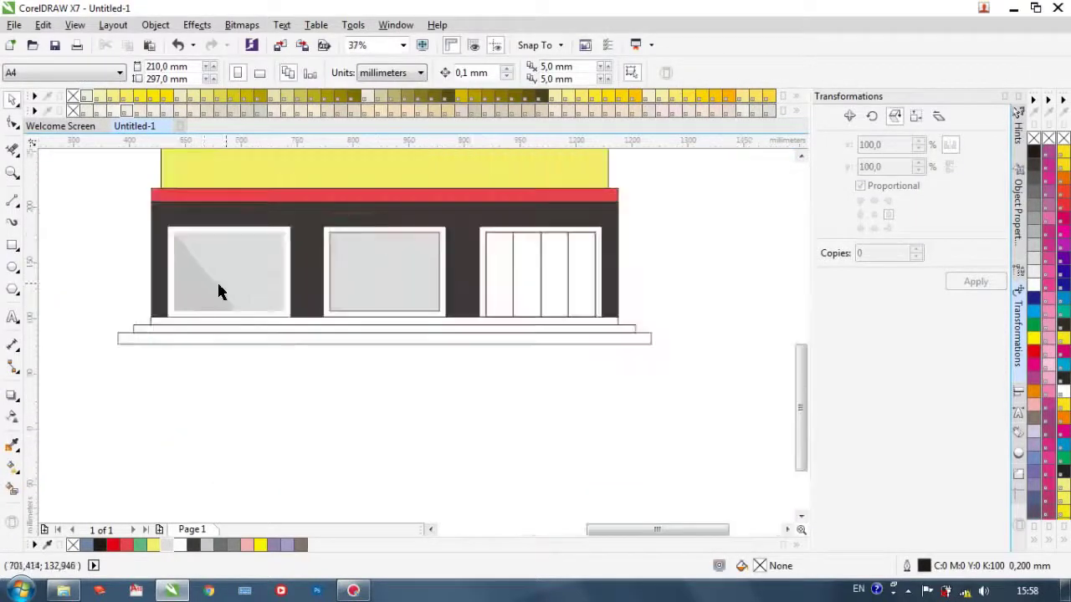
click(204, 286)
drag(201, 282, 355, 287)
click(376, 376)
scroll(347, 314, up, 3)
scroll(342, 310, down, 2)
scroll(341, 290, up, 3)
scroll(150, 378, down, 1)
scroll(233, 329, down, 3)
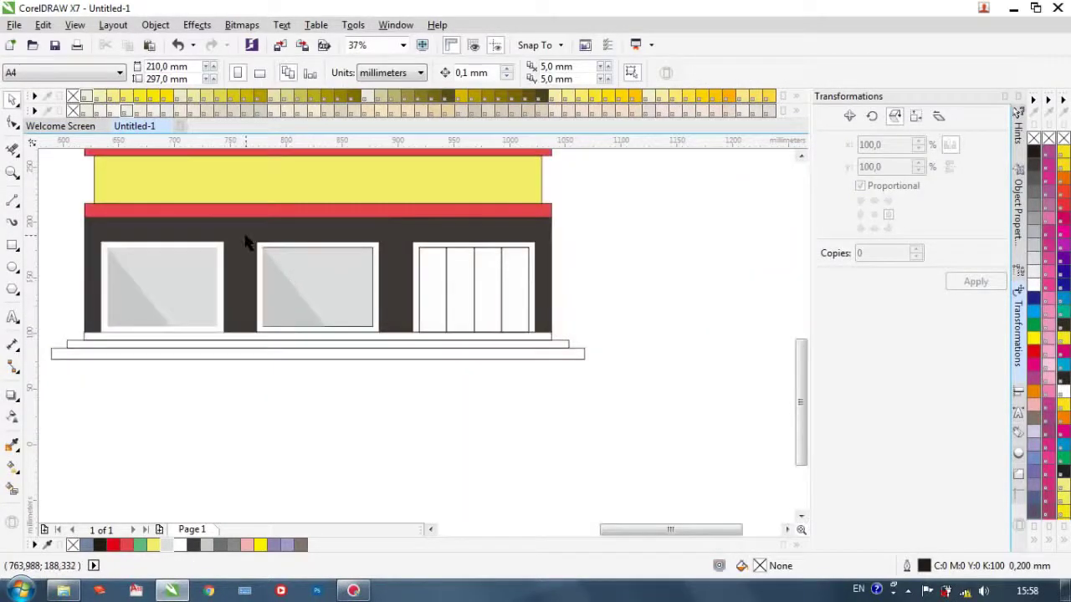
Step: Remove the remaining outlines from the parts of the two ground-floor windows
drag(71, 241, 392, 343)
click(712, 239)
scroll(684, 256, down, 2)
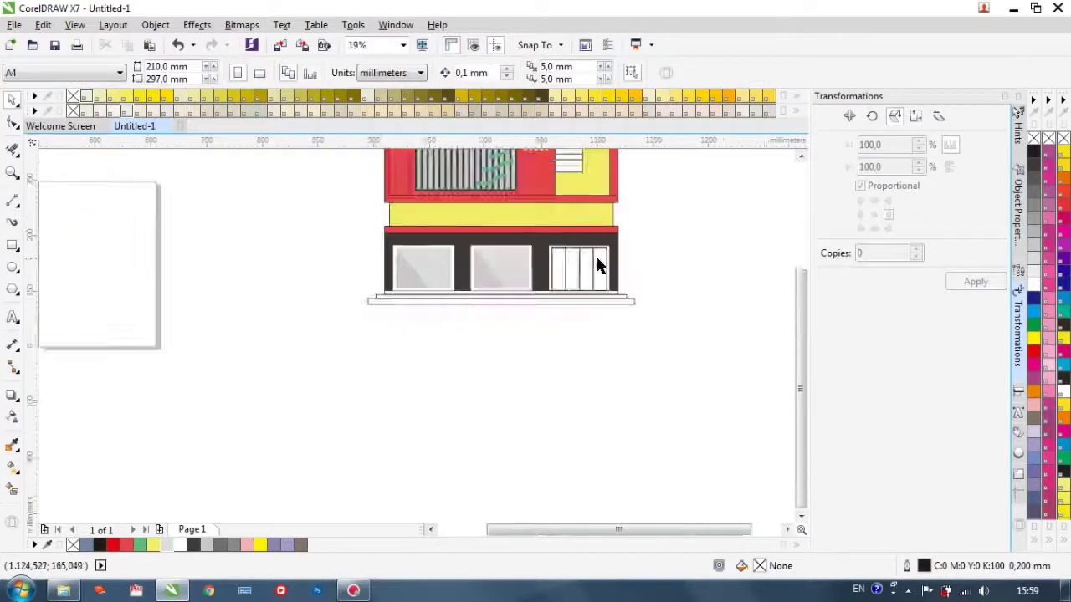
Step: Bring the first window's pane to the front and make a smaller copy, about 92.4 × 66.8 mm, inside it
scroll(411, 251, up, 4)
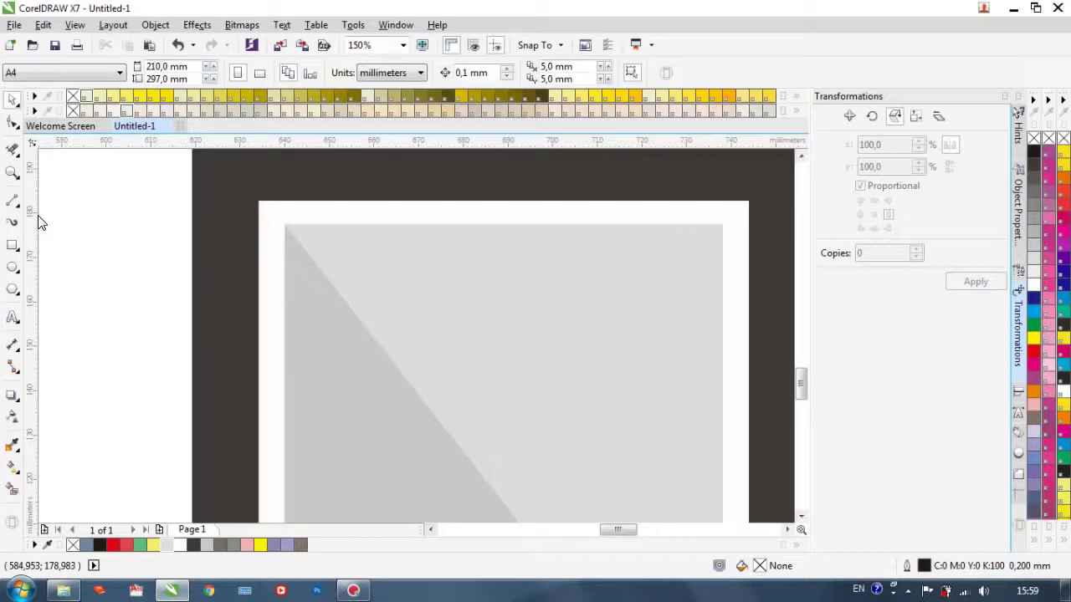
scroll(132, 210, down, 1)
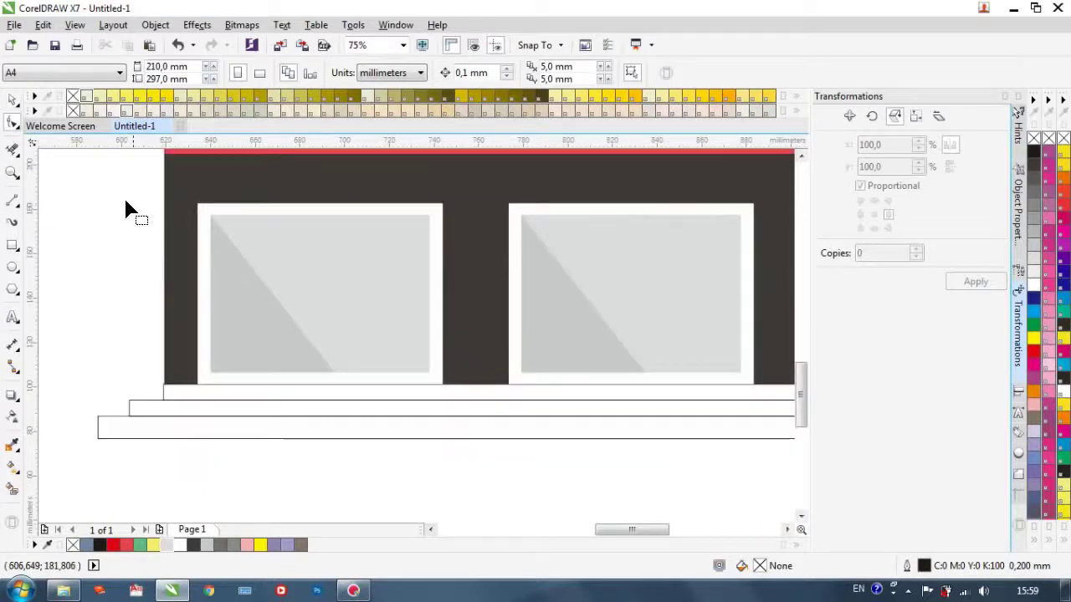
click(282, 216)
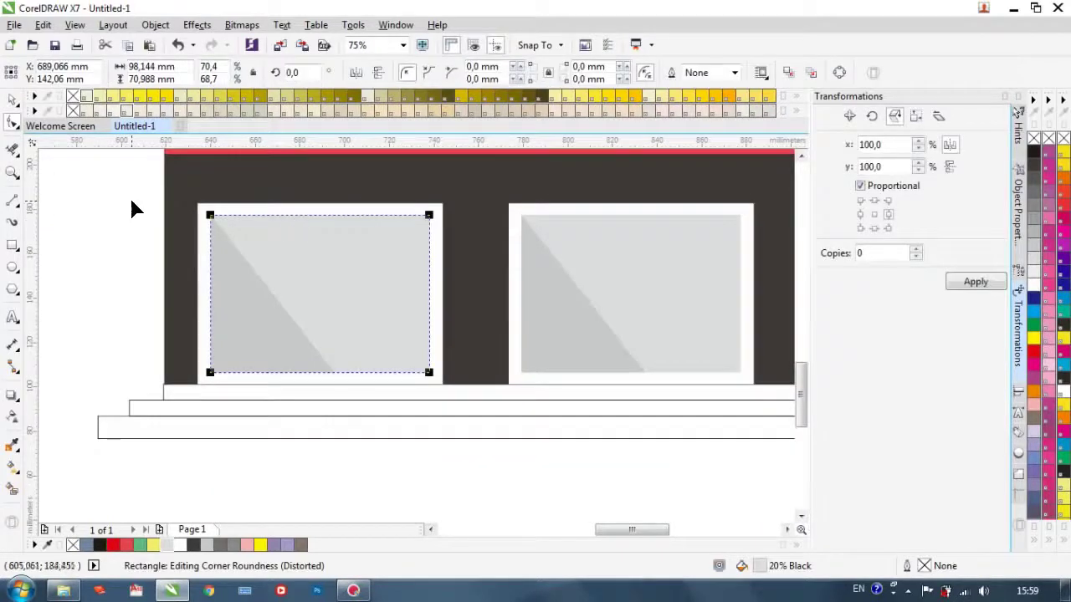
key(shift+Page_Up)
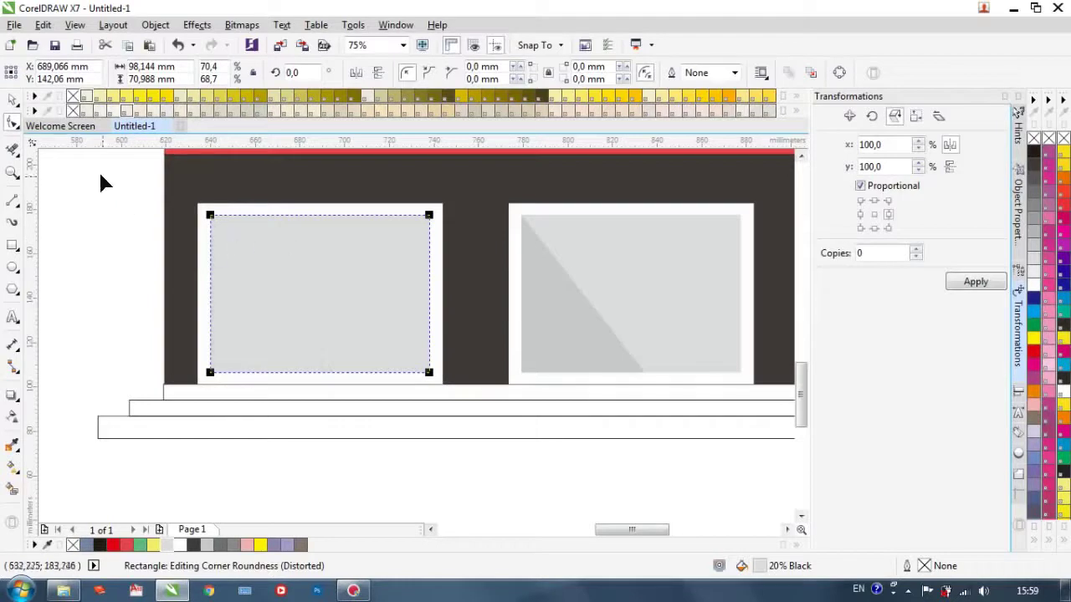
key(space)
drag(433, 210, 428, 219)
drag(320, 292, 318, 294)
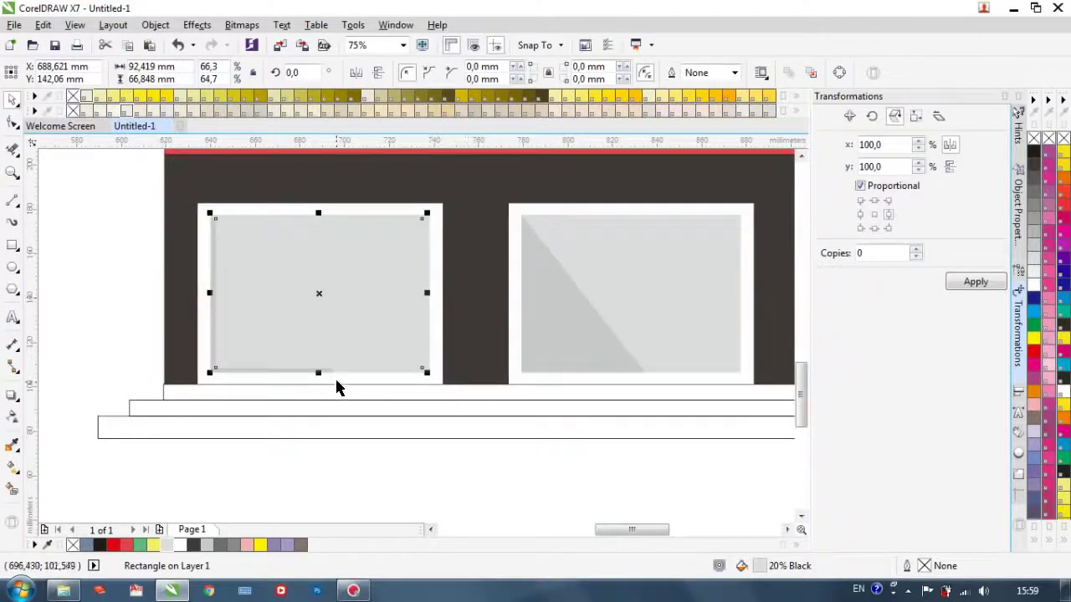
Step: Fill the original pane behind with 50% black and enlarge the inner copy to about 95.7 × 68.9 mm towards the lower-right corner
scroll(335, 389, up, 2)
scroll(341, 346, down, 1)
scroll(633, 402, down, 1)
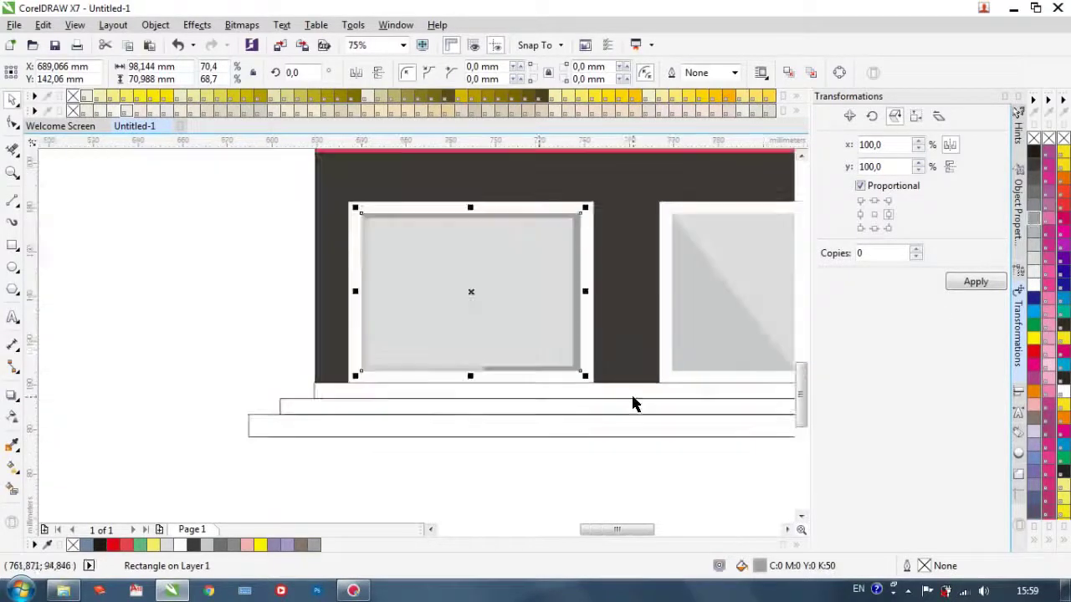
drag(578, 291, 581, 292)
drag(469, 370, 473, 375)
Step: Select the 30% black triangle in the first window and place it in front of the light pane
scroll(377, 249, up, 2)
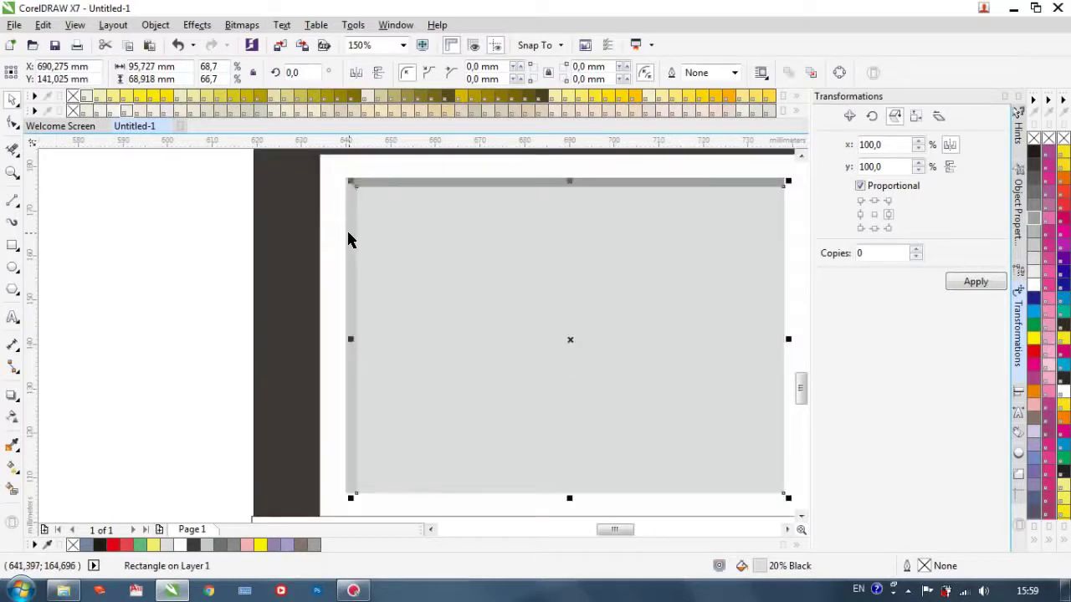
key(ctrl+q)
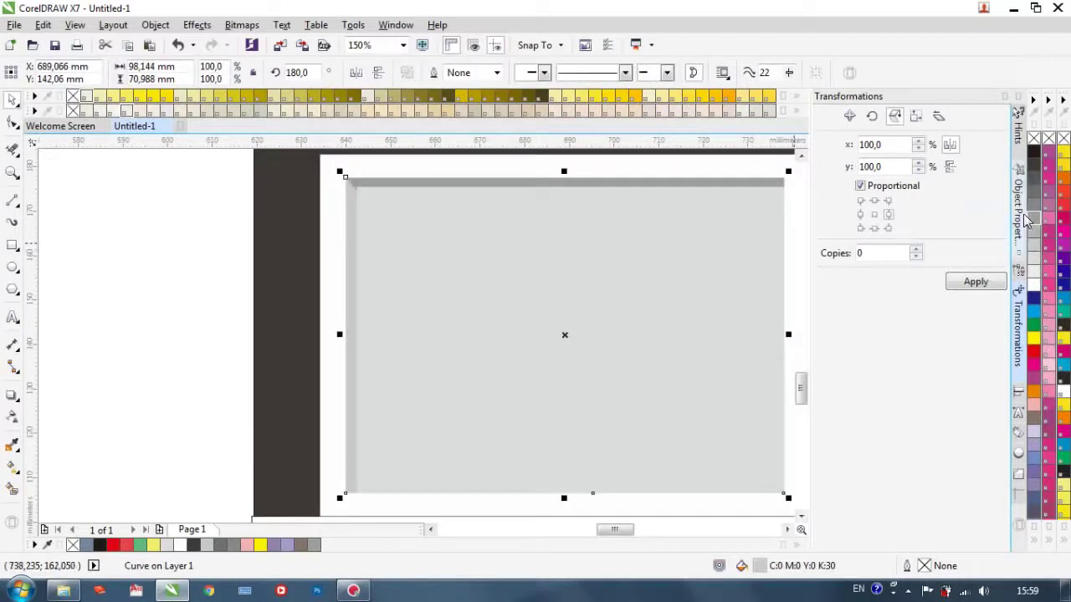
scroll(566, 295, down, 2)
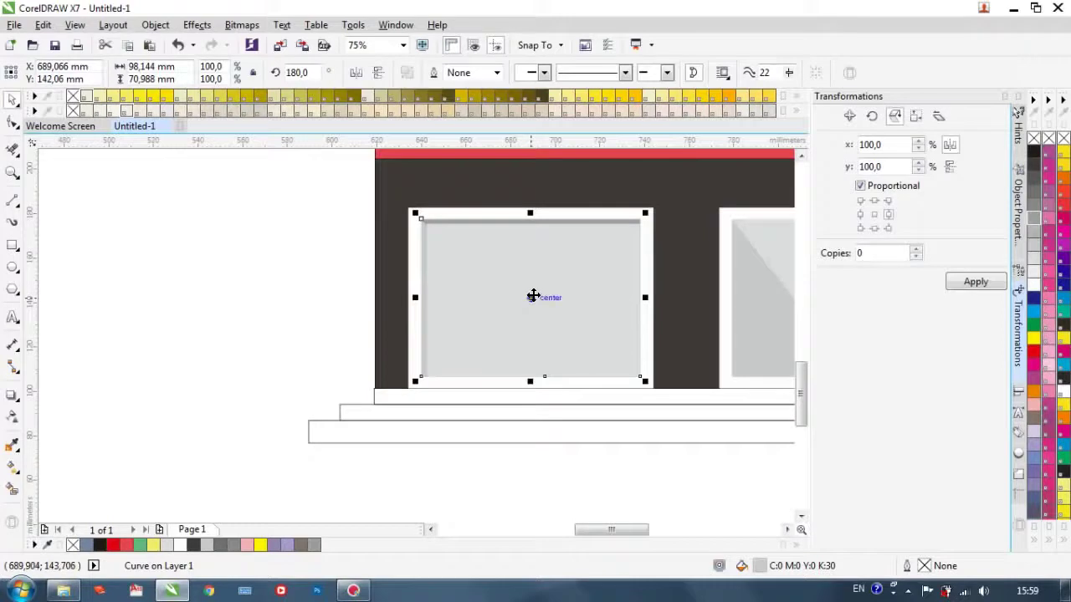
right_click(533, 296)
mouse_move(574, 403)
click(757, 419)
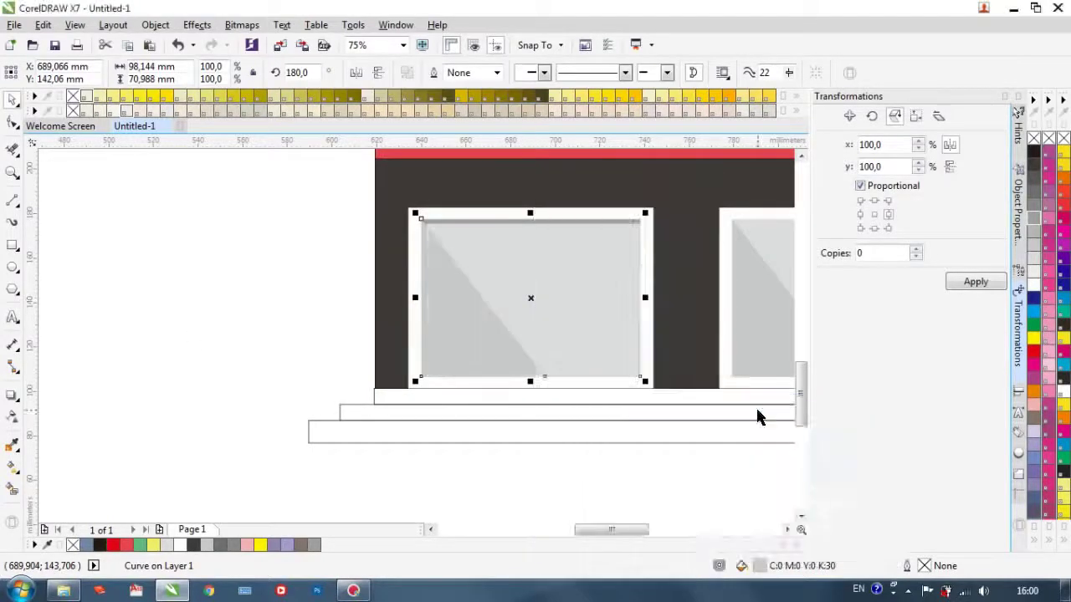
Step: Widen the first ground-floor window's light pane leftwards to about 98.1 mm, flush with the dark pane behind it
click(181, 323)
scroll(287, 282, up, 4)
click(309, 276)
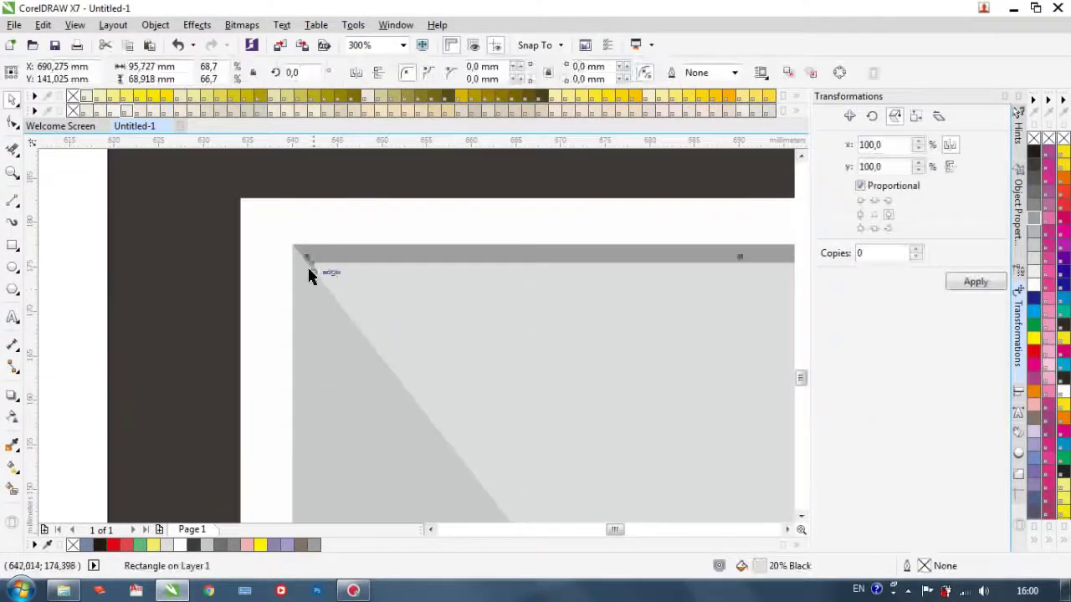
scroll(310, 276, down, 2)
drag(311, 428, 301, 425)
click(146, 329)
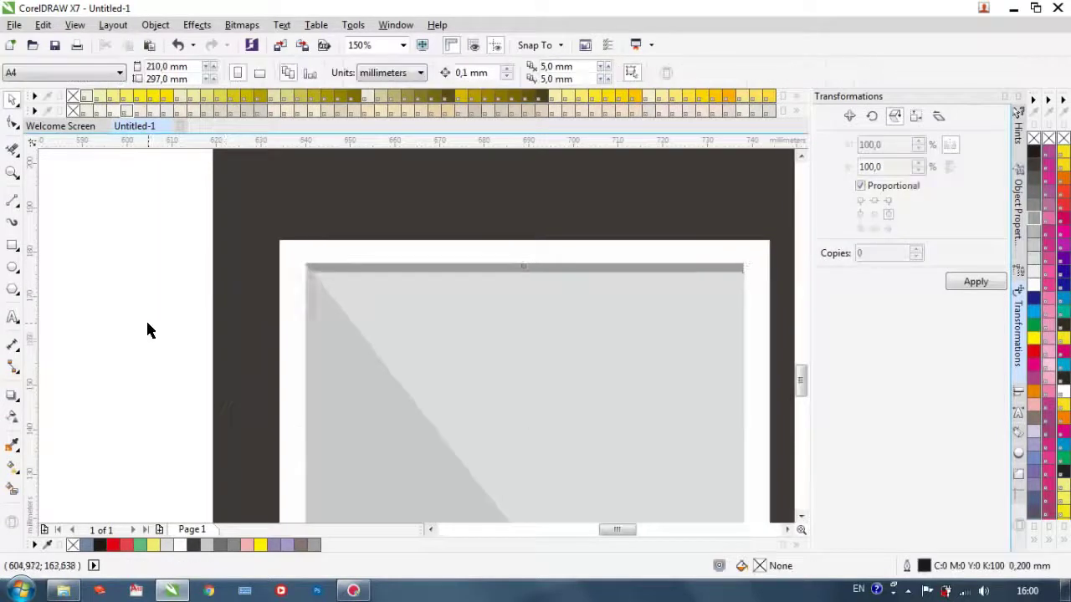
Step: Examine how the triangle, the light pane and the 50% black pane overlap at the first window's upper-left corner
scroll(149, 327, down, 4)
scroll(155, 317, up, 8)
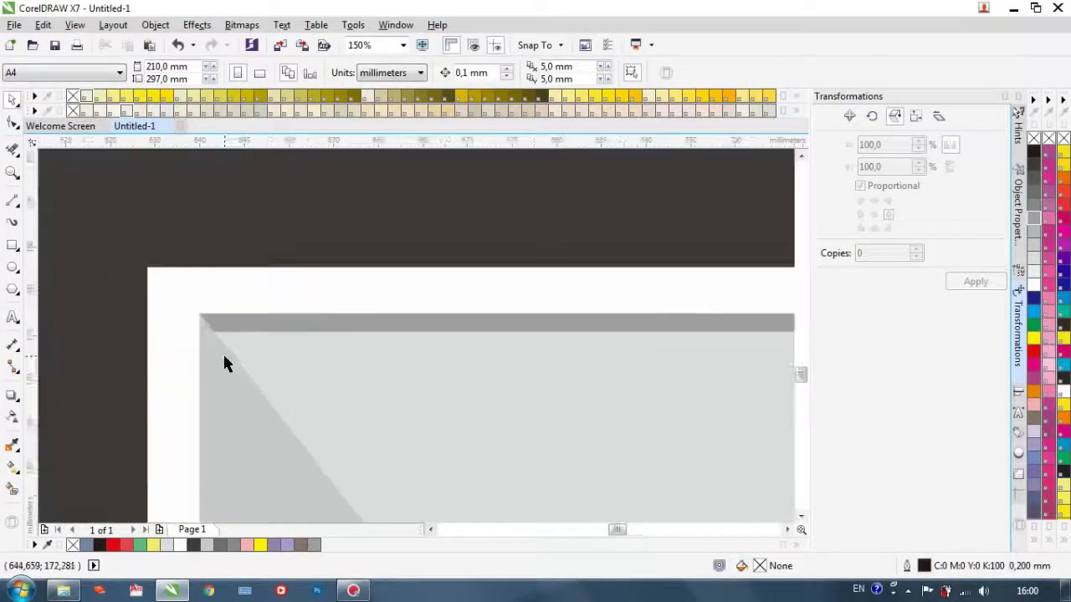
scroll(206, 324, down, 5)
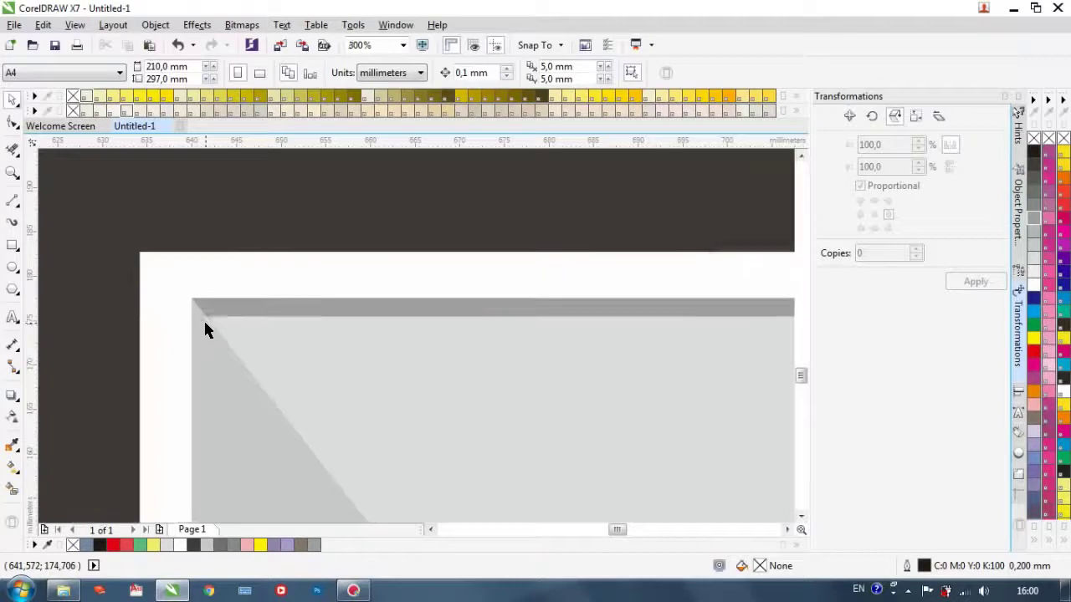
scroll(206, 324, up, 2)
click(207, 315)
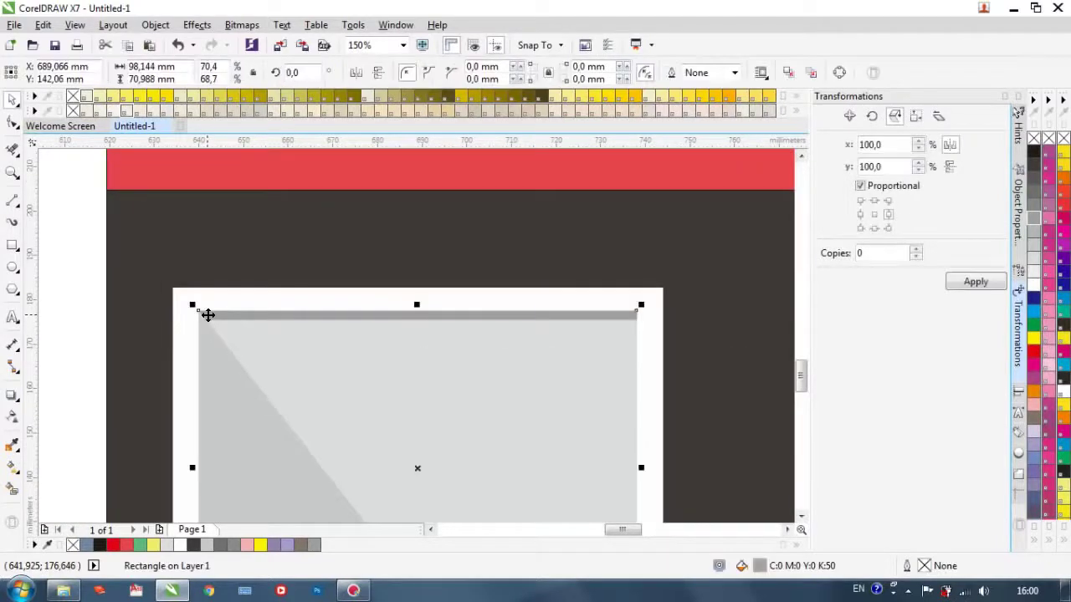
scroll(208, 315, down, 1)
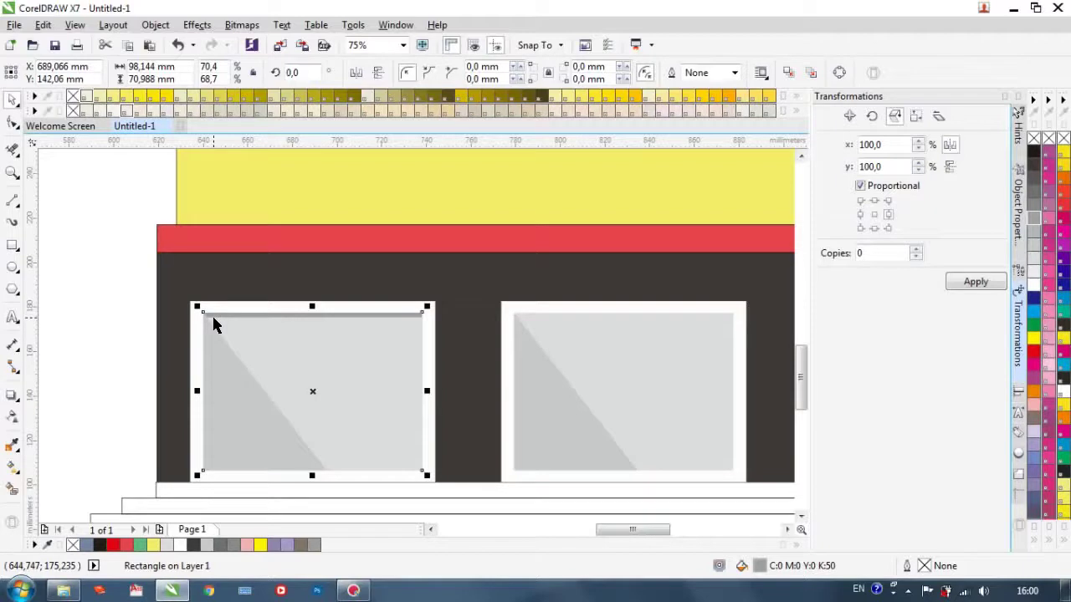
scroll(214, 325, up, 4)
right_click(266, 312)
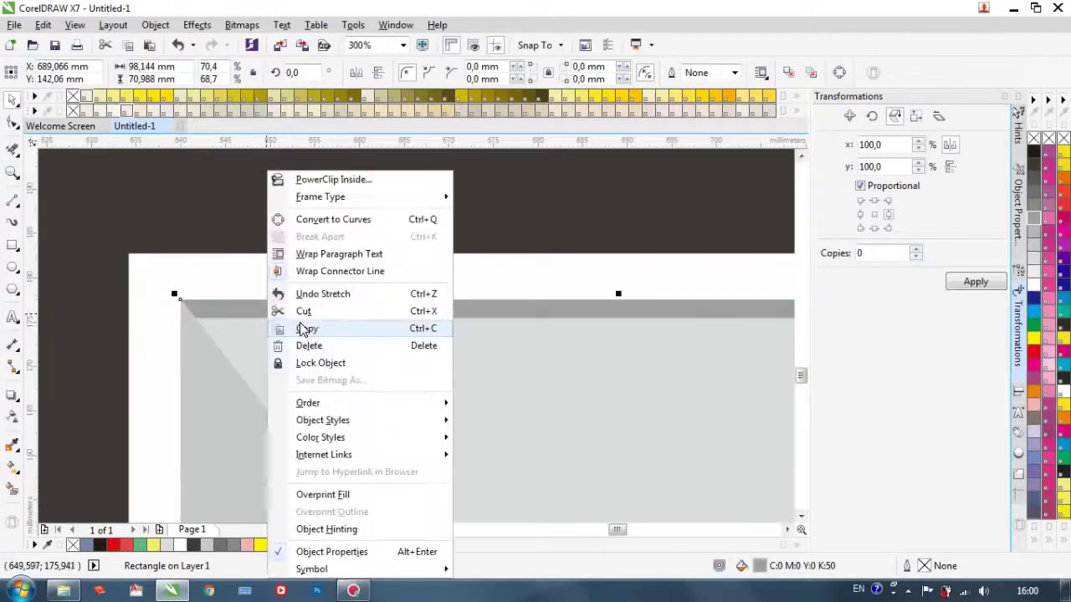
click(204, 263)
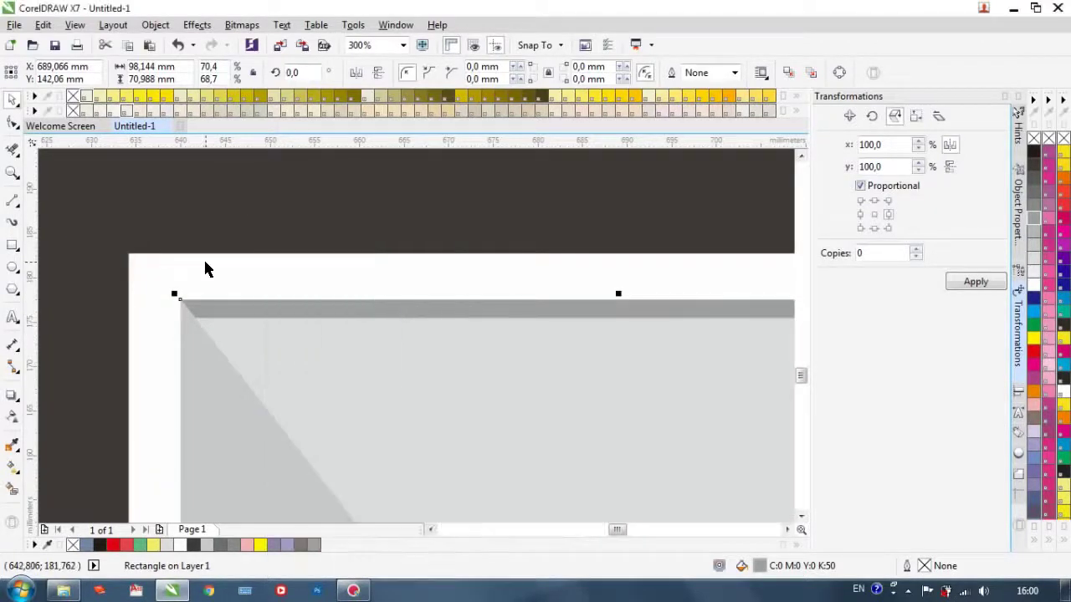
scroll(205, 263, down, 2)
Step: Delete the 30% black triangle from the first ground-floor window
click(113, 257)
click(225, 364)
key(Delete)
Step: Pull in the left edge of the first window's light pane to leave a dark shadow strip on that side
click(251, 338)
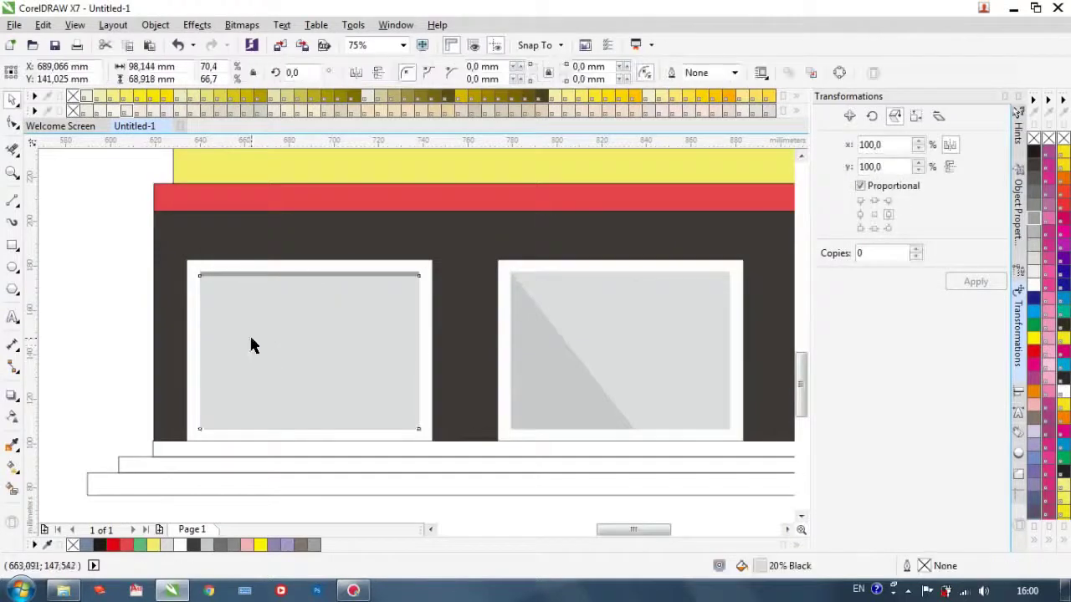
scroll(192, 350, up, 1)
drag(201, 357, 209, 355)
scroll(122, 318, down, 1)
click(117, 320)
scroll(109, 320, down, 1)
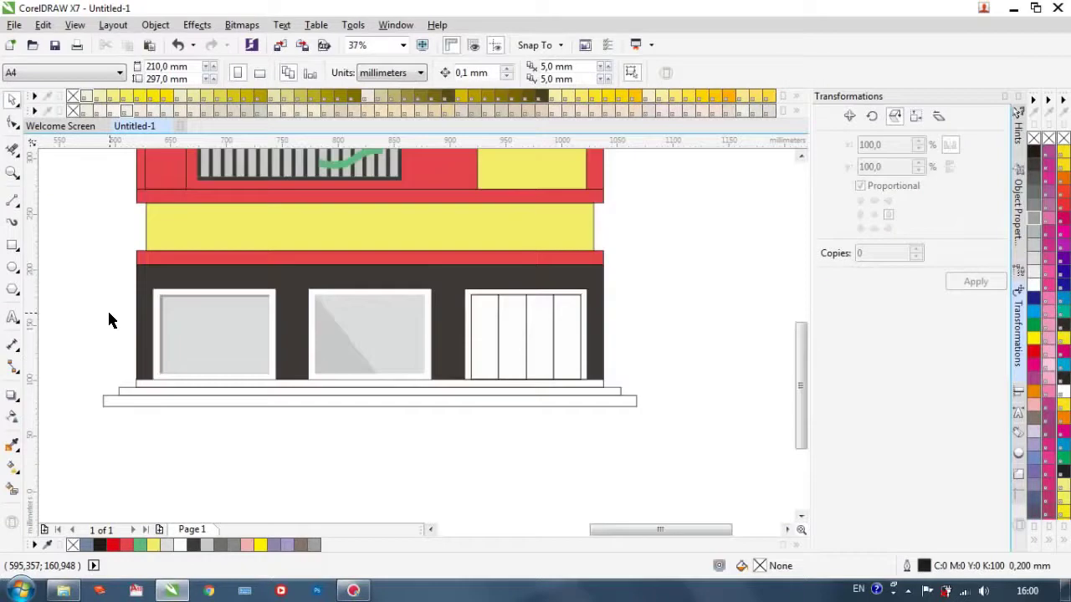
Step: Delete the triangle from the second ground-floor window and fill that window's pane with 50% black
scroll(357, 328, up, 1)
click(307, 365)
key(Delete)
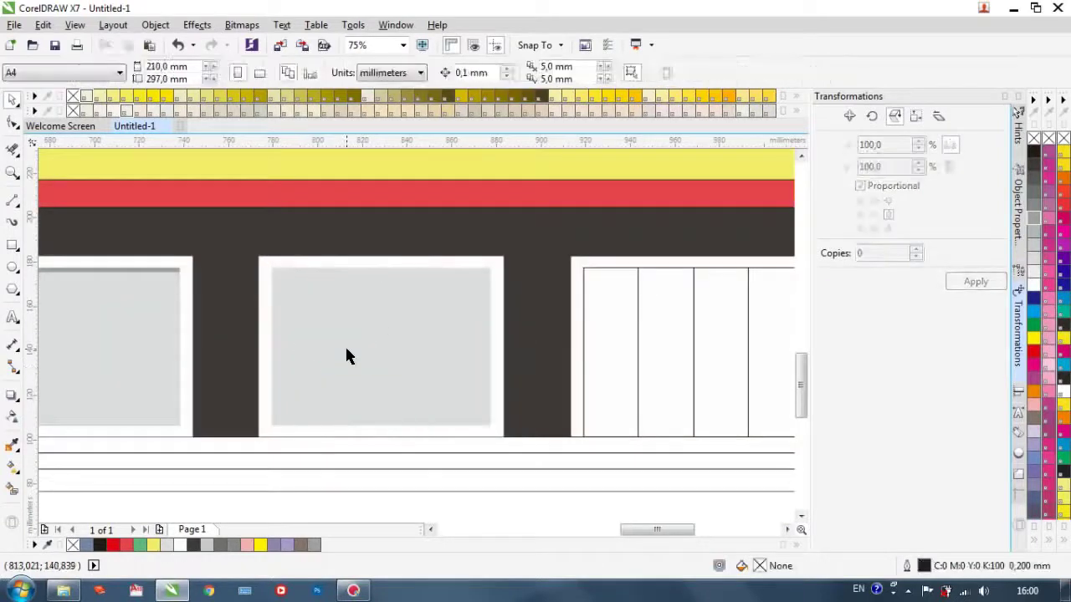
click(347, 350)
click(314, 545)
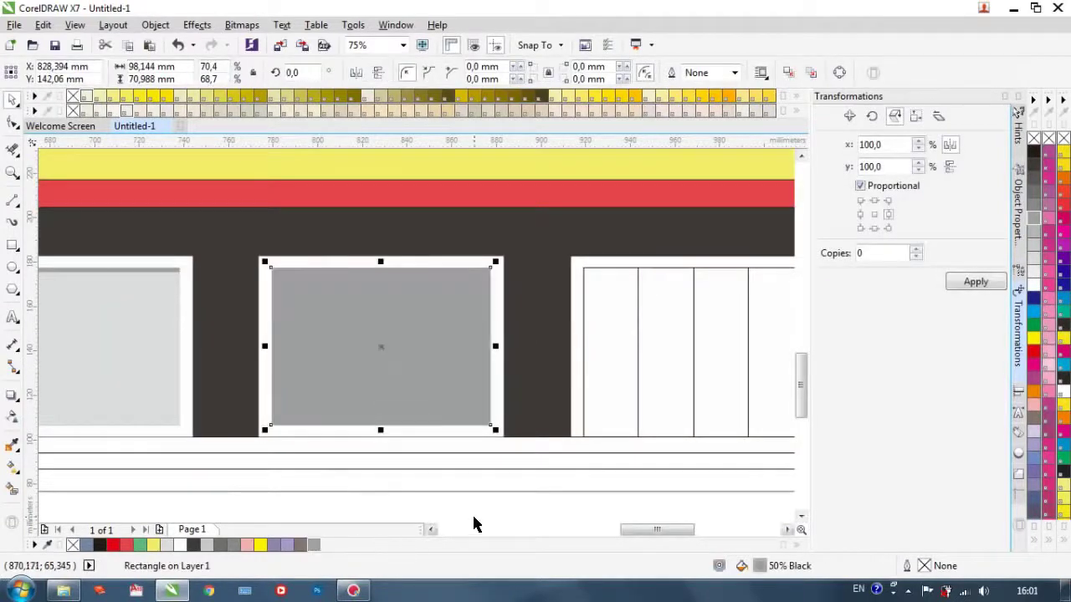
Step: Copy the first window's light pane onto the second window, leaving dark strips along its upper and left edges
scroll(279, 441, down, 1)
scroll(268, 407, up, 1)
drag(271, 413, 584, 415)
scroll(584, 415, down, 1)
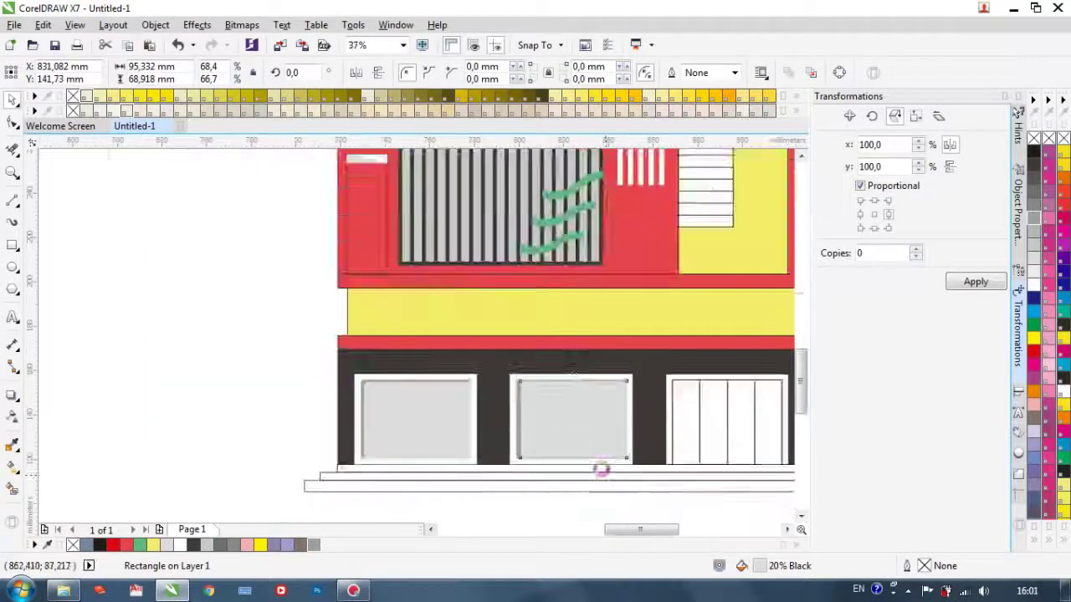
scroll(590, 351, up, 2)
scroll(237, 346, down, 2)
scroll(184, 370, down, 1)
click(184, 370)
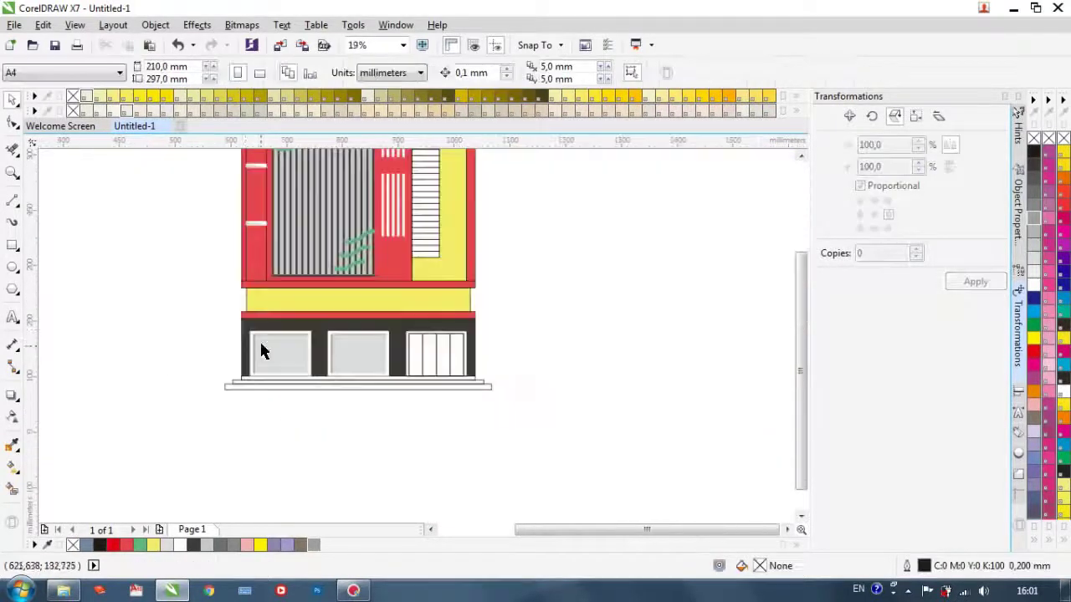
Step: Draw a diagonal line from the midpoint of the first window pane's lower edge to its upper-right corner
scroll(267, 324, up, 1)
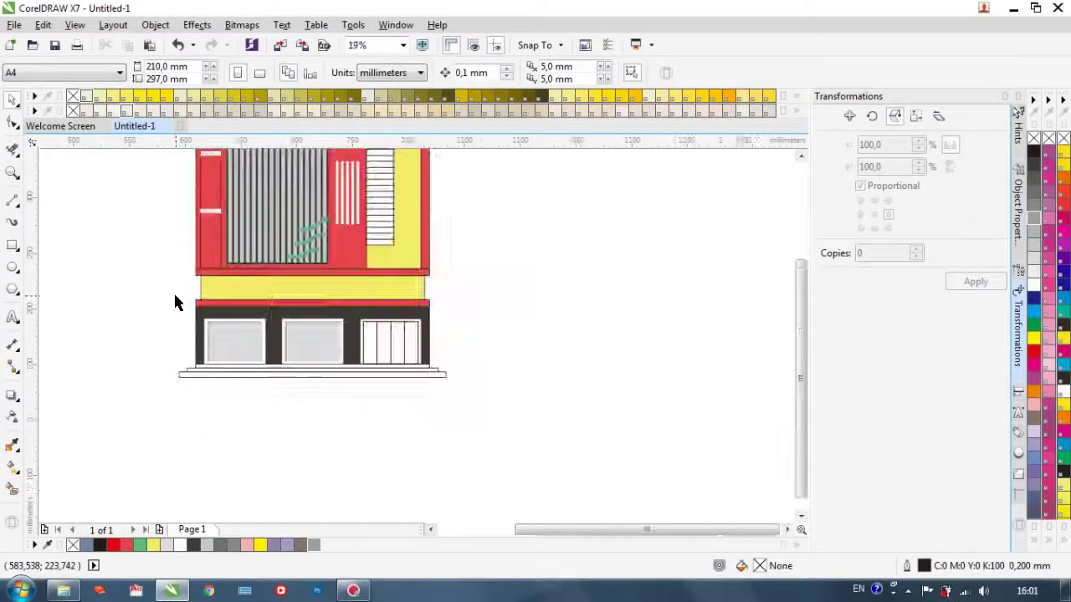
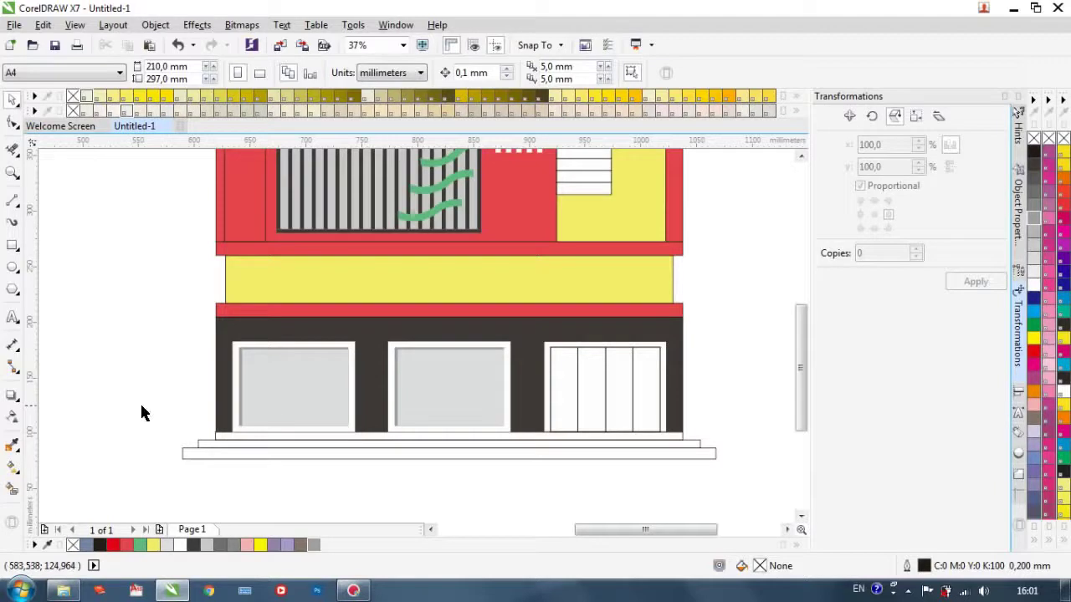
click(12, 204)
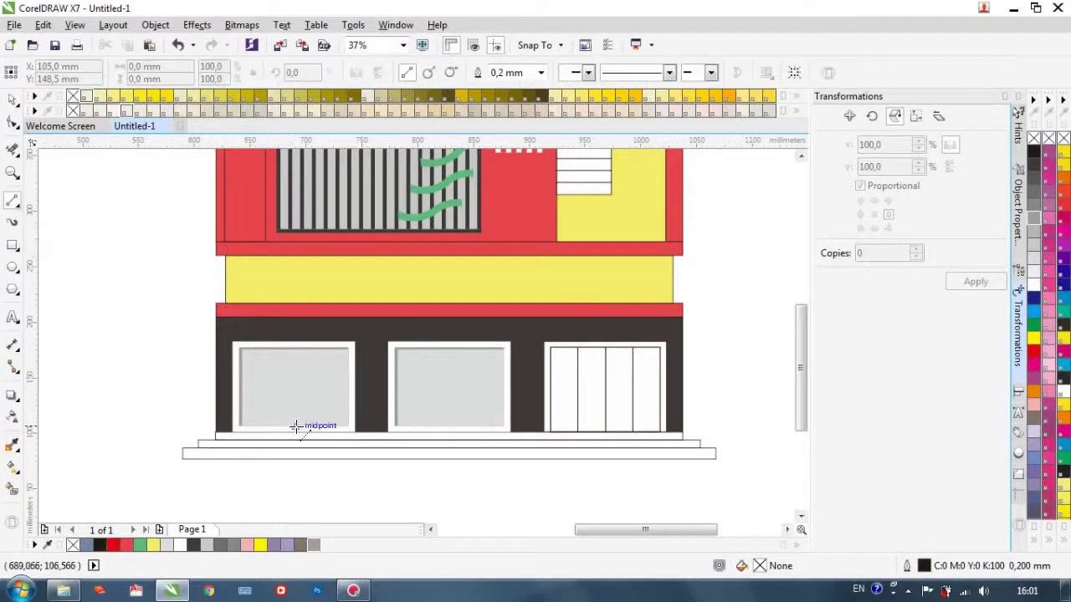
drag(333, 369, 349, 344)
scroll(359, 354, up, 4)
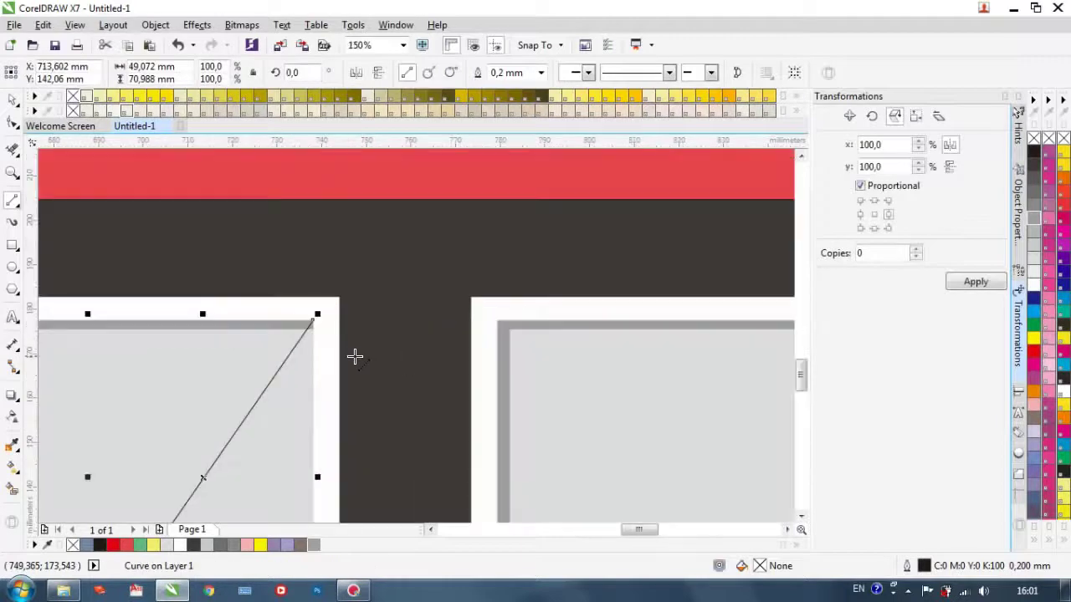
scroll(350, 347, down, 4)
Step: Smart-fill the area right of the diagonal as a triangle, coloured 30% black and without an outline
click(13, 489)
click(322, 393)
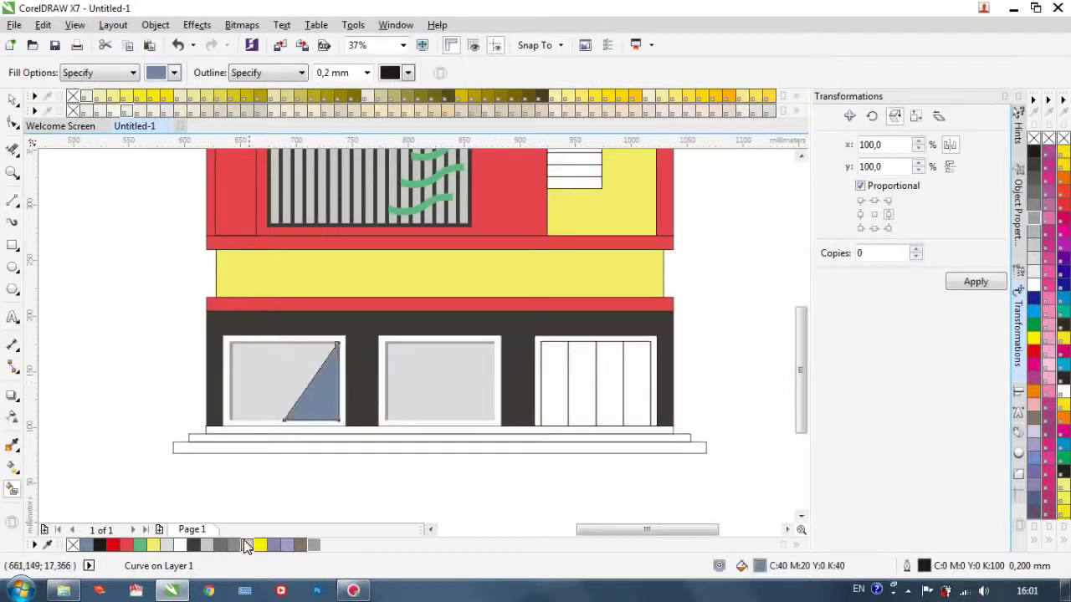
click(170, 545)
click(209, 545)
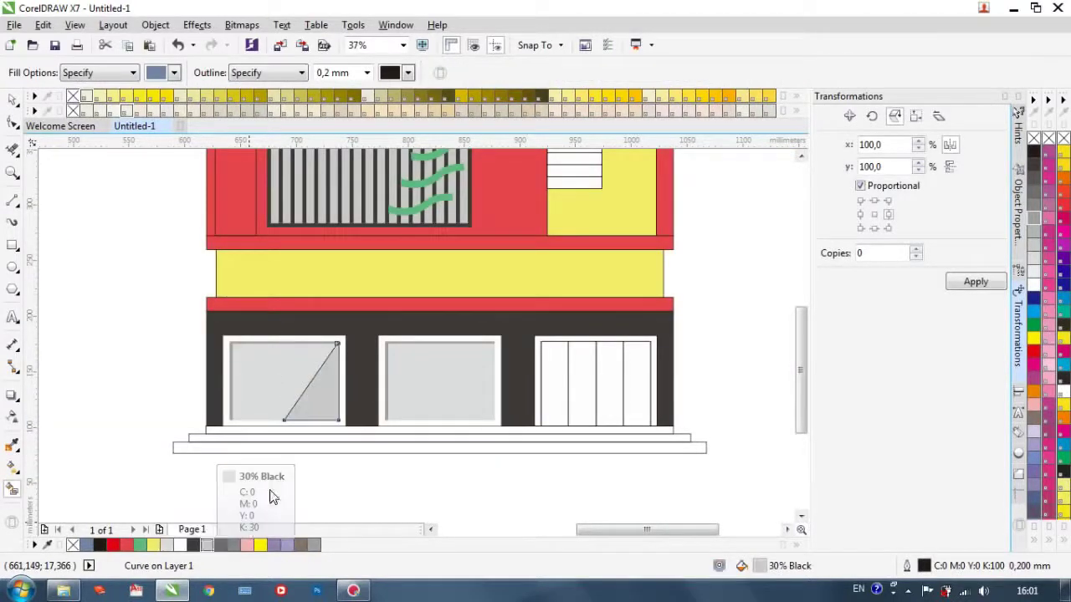
right_click(1033, 136)
click(17, 98)
Step: Delete the diagonal line along the triangle's sloping edge in the first window, keeping the triangle
scroll(328, 377, up, 2)
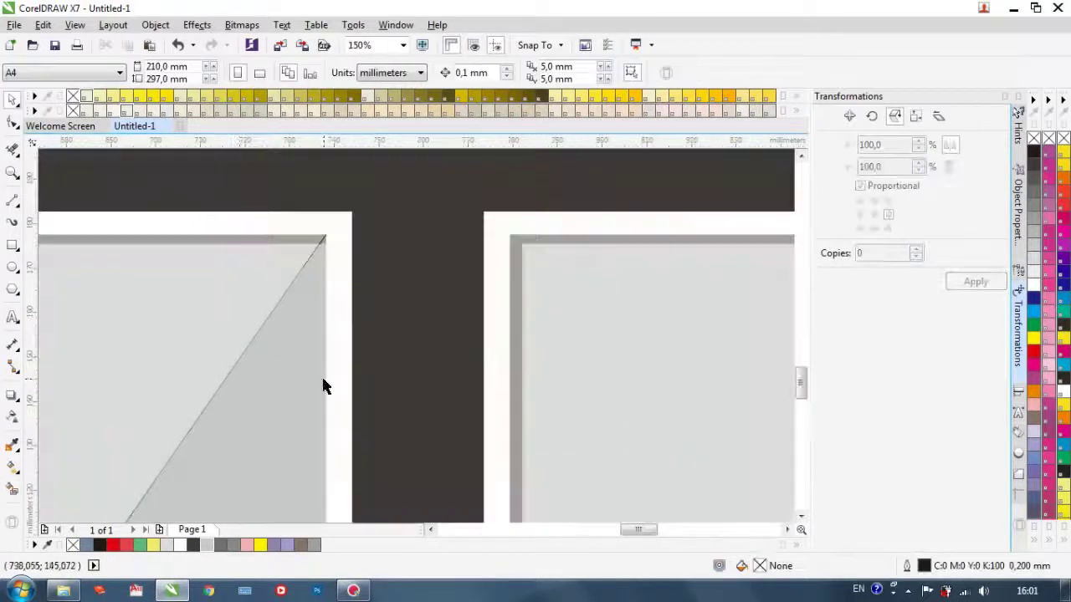
click(239, 363)
key(Escape)
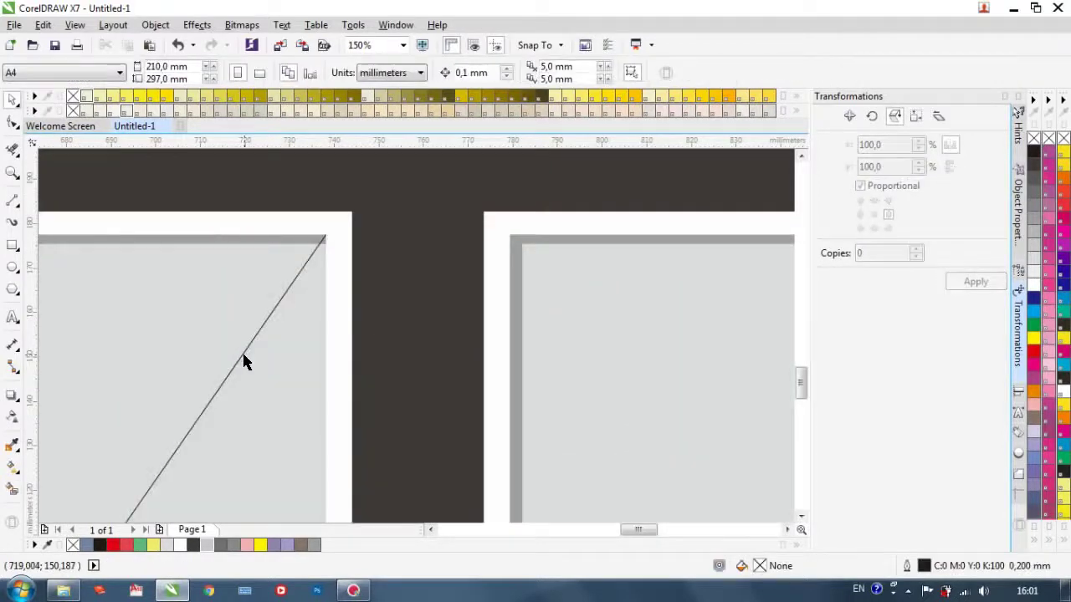
click(242, 350)
scroll(242, 350, up, 4)
scroll(201, 400, down, 6)
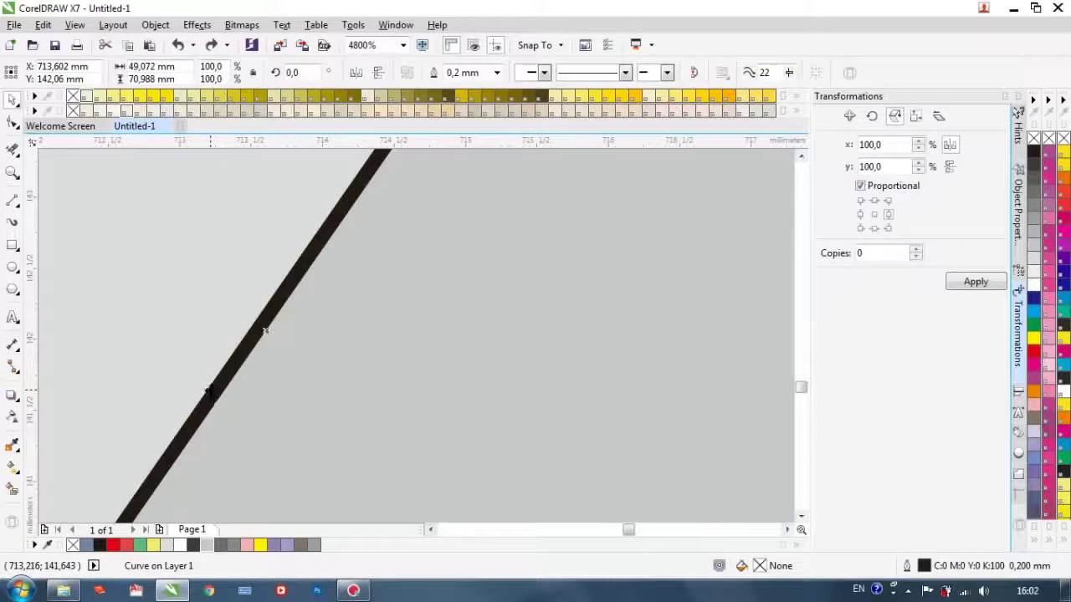
key(Escape)
scroll(160, 387, down, 2)
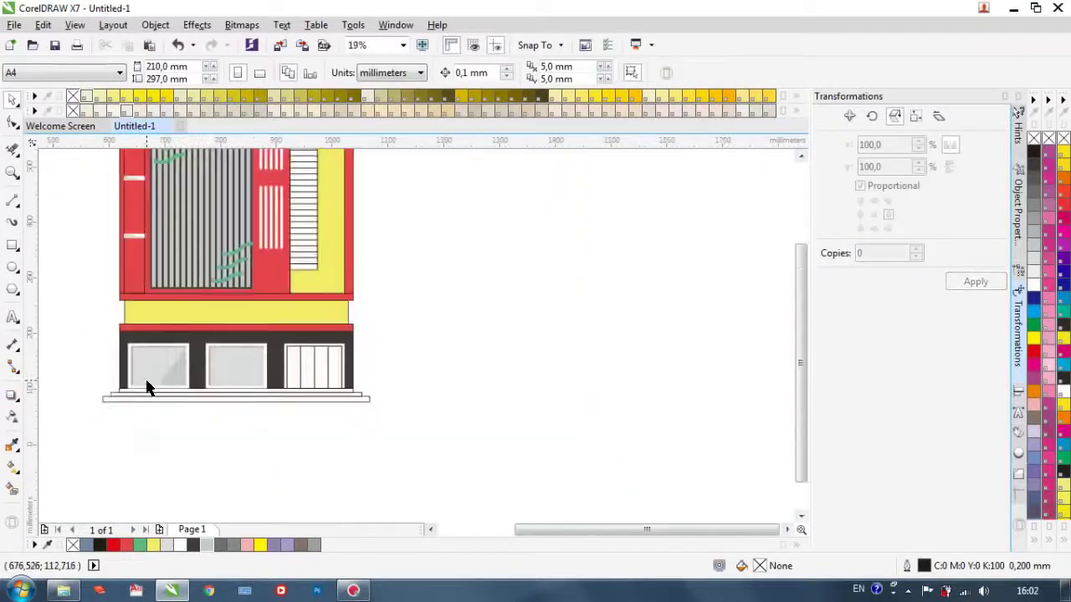
Step: Draw a narrow slanted four-sided band, about 52.9 × 68.9 mm overall, across the first window's light pane with the Pen tool
scroll(159, 387, up, 2)
click(19, 206)
click(52, 251)
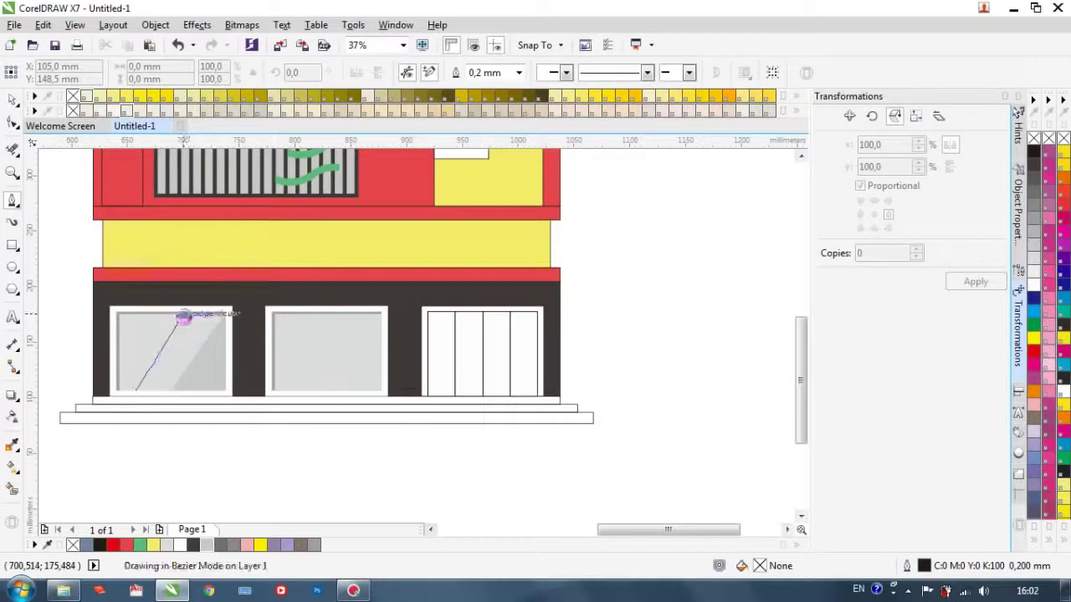
double_click(194, 313)
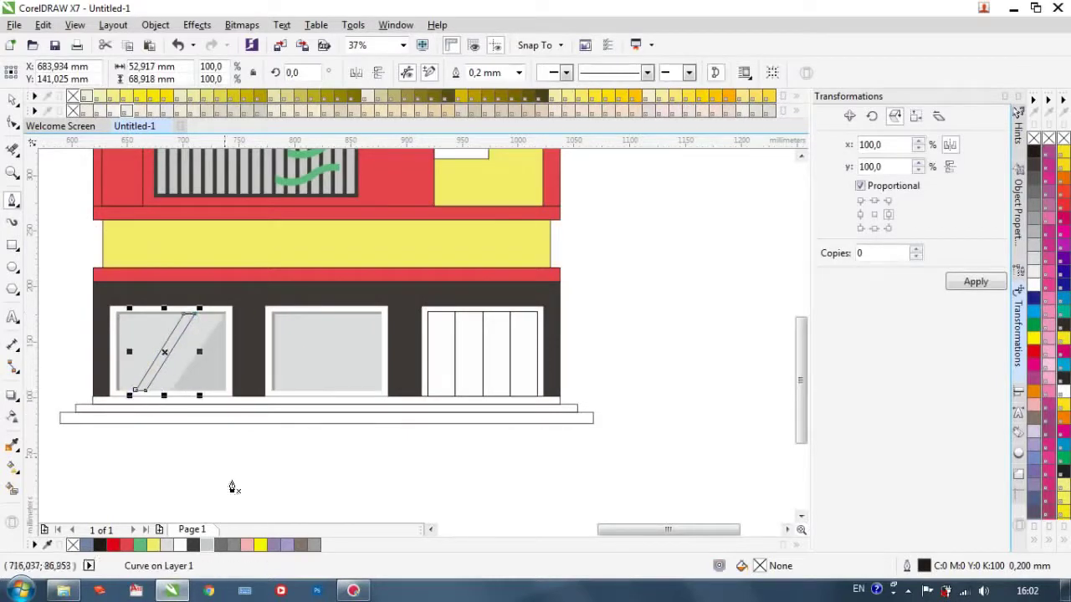
Step: Fill the slanted band with 30% black and remove its outline
click(314, 546)
right_click(1034, 139)
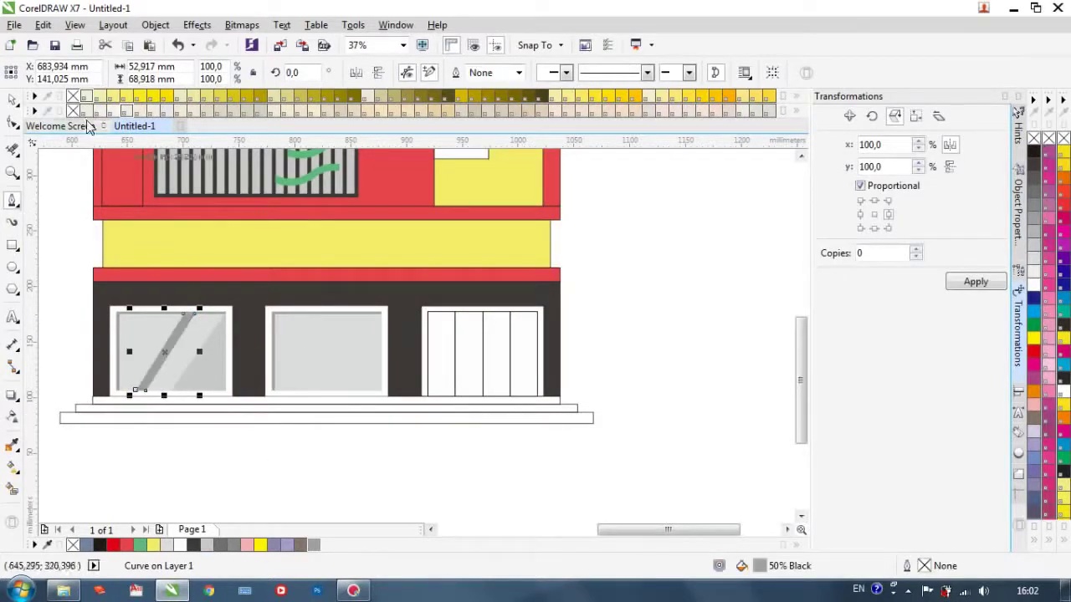
click(209, 544)
click(12, 100)
click(71, 199)
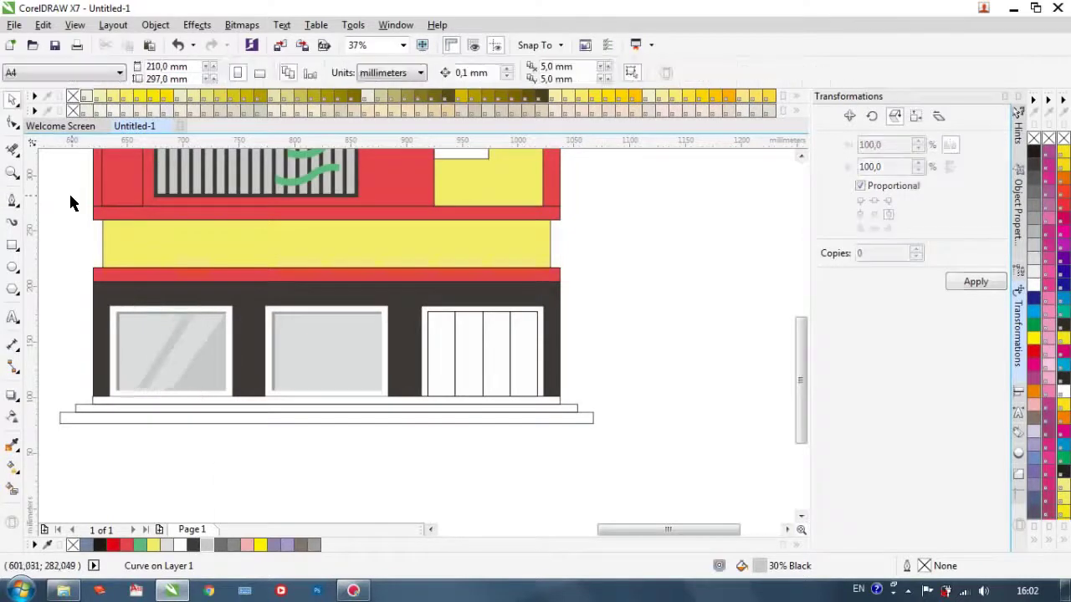
Step: Reshape the slanted band by moving its upper corner nodes apart, extending it to about 58.7 mm wide overall
scroll(131, 254, down, 1)
scroll(129, 305, up, 2)
click(219, 271)
key(F10)
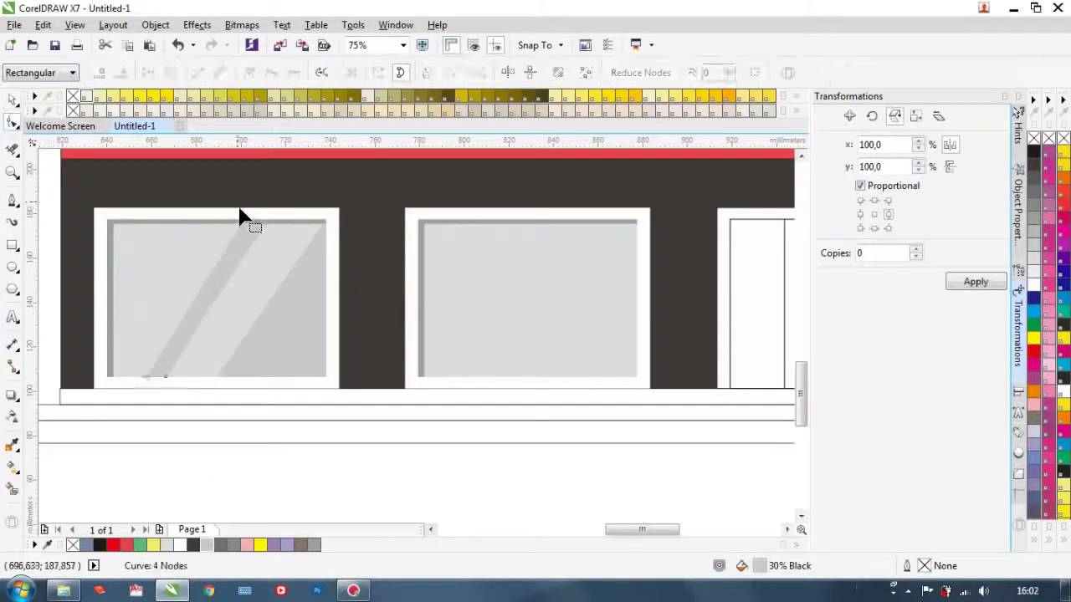
scroll(280, 232, up, 1)
drag(280, 232, 235, 229)
scroll(277, 230, down, 2)
click(131, 230)
key(space)
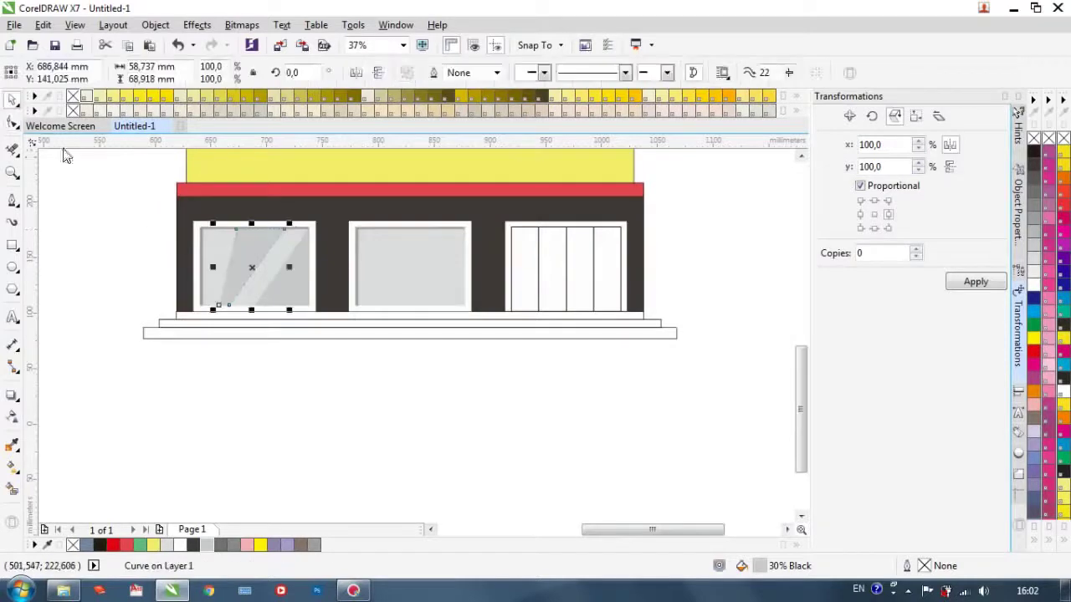
Step: Move the band's upper-left node towards its upper-right node to make it a narrow, nearly parallel stripe
scroll(113, 262, down, 1)
scroll(198, 280, up, 2)
key(space)
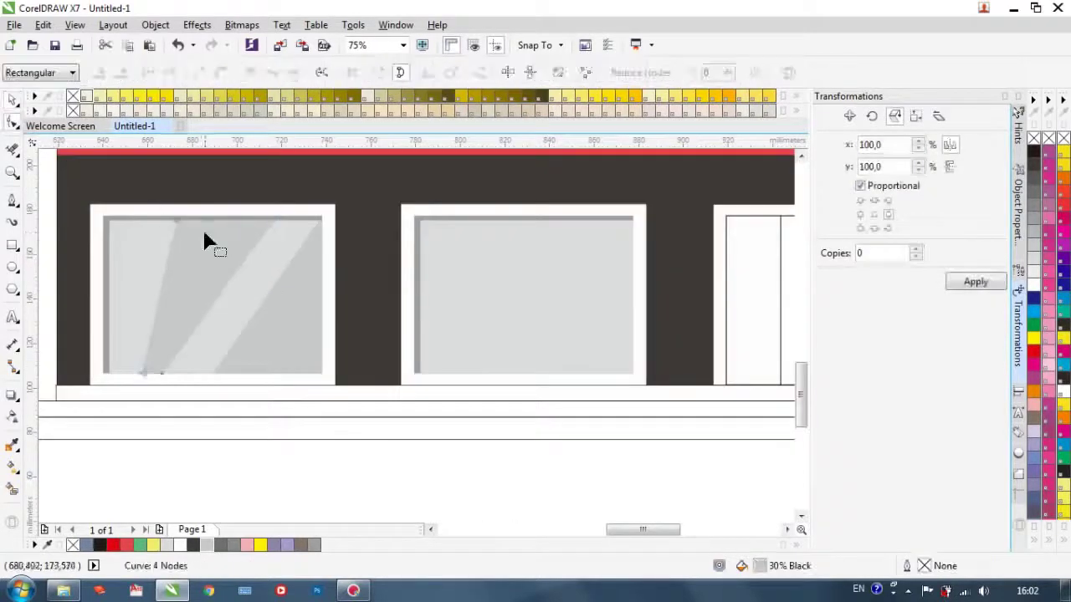
drag(180, 224, 255, 223)
scroll(261, 230, down, 1)
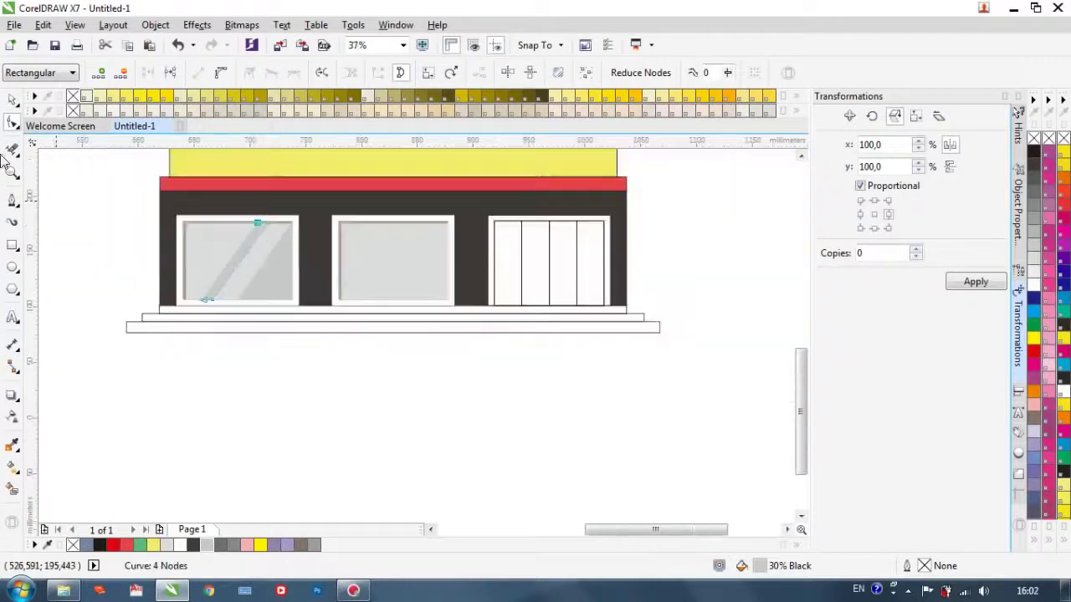
key(space)
click(88, 182)
Step: Fill the slanted stripe in the first window with white
scroll(121, 243, down, 2)
scroll(105, 245, up, 2)
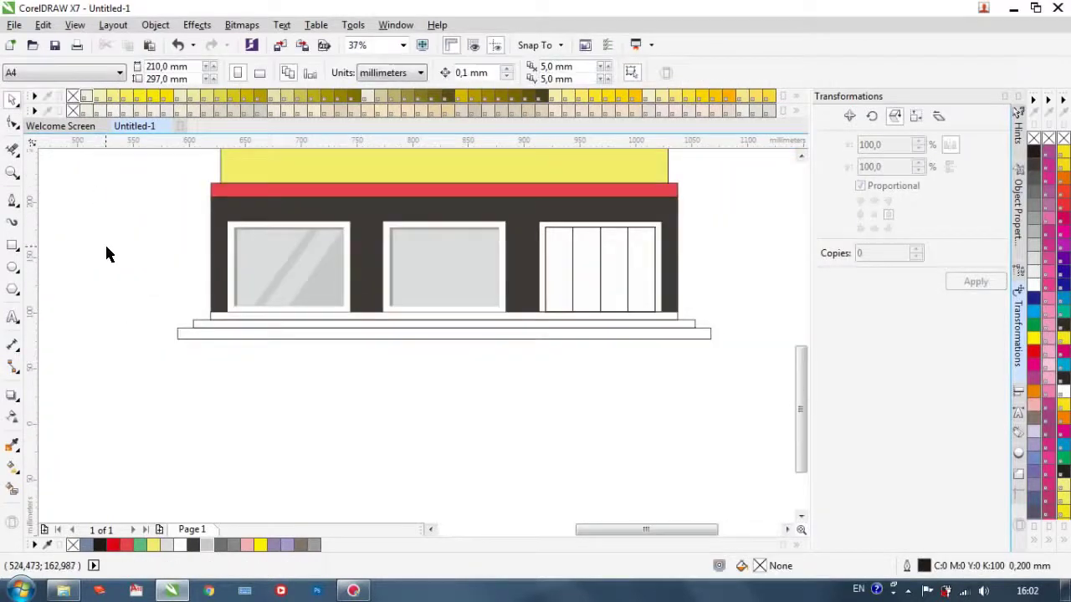
click(297, 267)
click(181, 545)
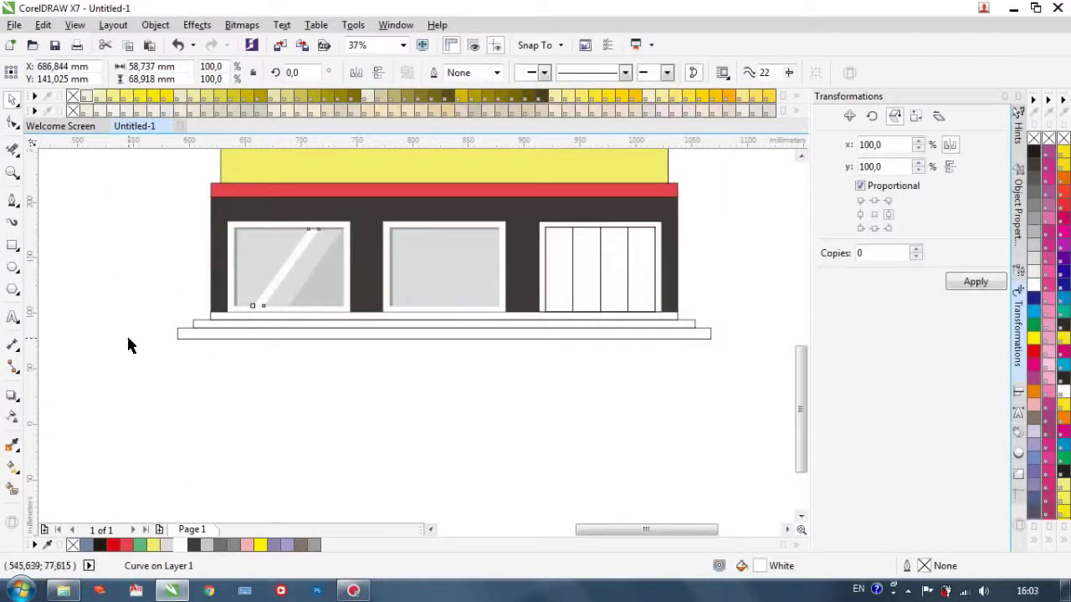
Step: Apply a gradient transparency to the white glare stripe on the first shop window, fading it toward its lower end
click(128, 339)
scroll(270, 284, down, 1)
scroll(277, 281, up, 1)
click(236, 318)
click(13, 417)
drag(177, 396, 227, 329)
drag(177, 394, 255, 291)
drag(227, 329, 192, 366)
click(13, 99)
click(99, 303)
scroll(112, 330, down, 1)
scroll(141, 358, up, 1)
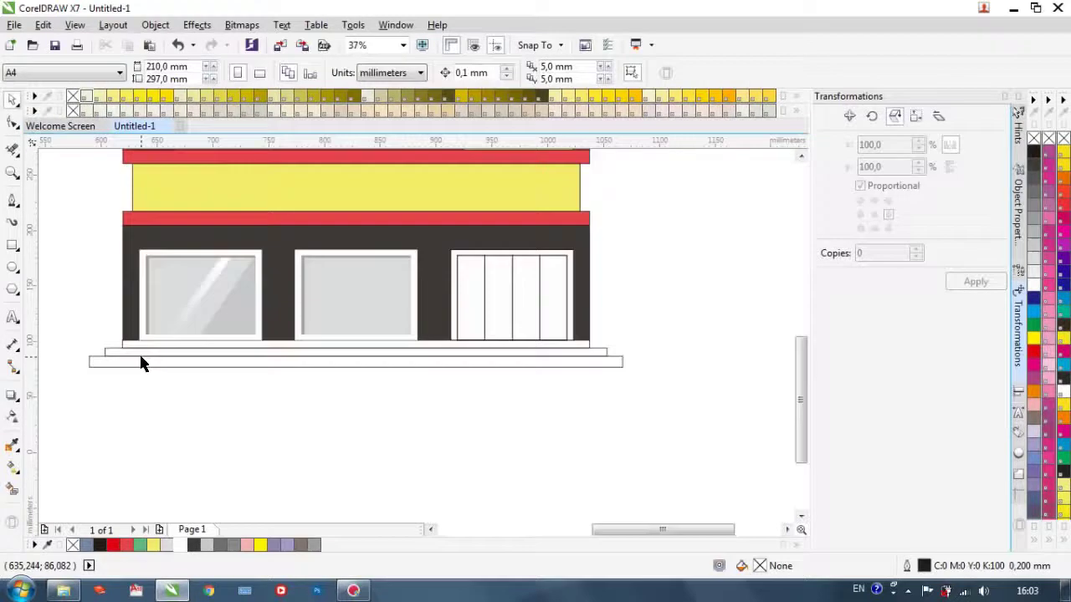
Step: Apply a diagonal gradient transparency to the darker grey reflection shape on the first shop window
scroll(141, 362, up, 1)
click(268, 306)
click(12, 417)
drag(287, 258, 216, 272)
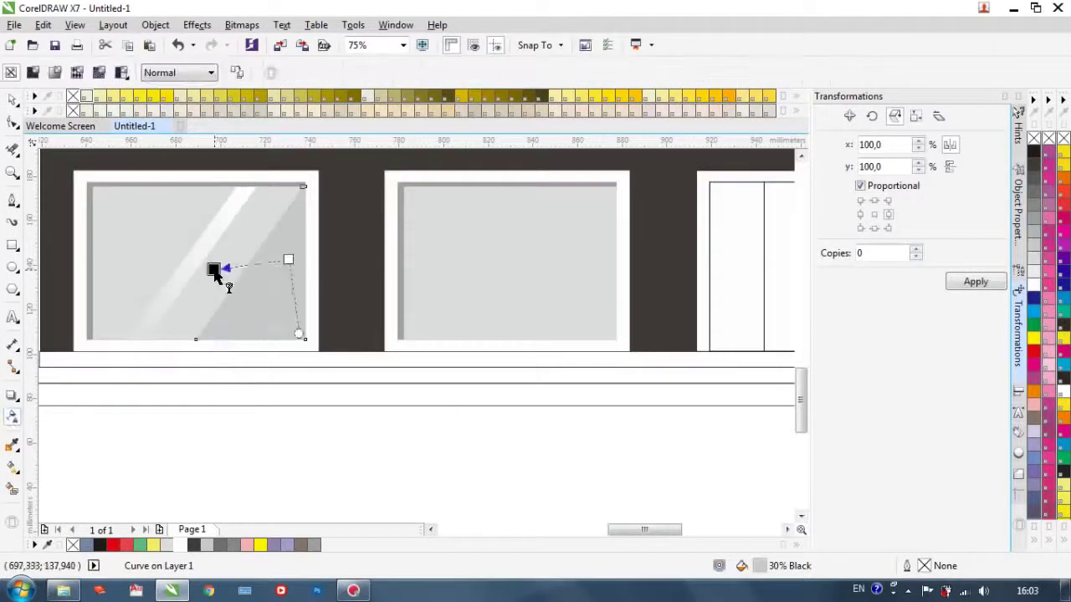
drag(290, 258, 293, 327)
drag(215, 269, 268, 208)
drag(292, 327, 274, 287)
click(266, 209)
scroll(294, 305, down, 1)
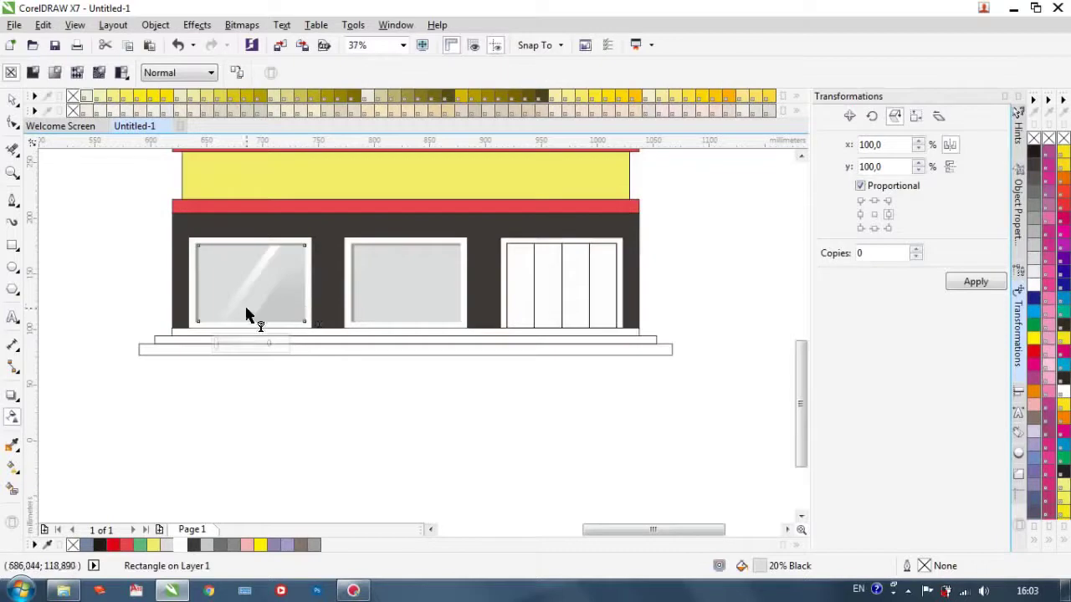
click(13, 101)
click(132, 261)
scroll(132, 261, down, 1)
scroll(233, 270, up, 1)
Step: Copy the glare stripe and the grey reflection from the first shop window onto the second one
click(151, 259)
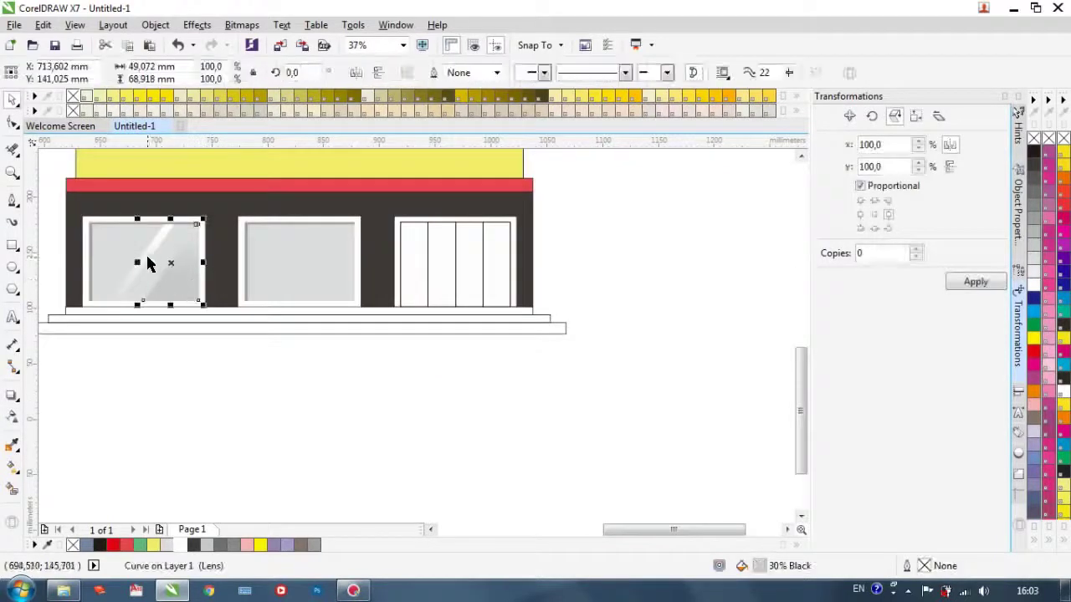
shift+click(155, 243)
drag(166, 251, 319, 251)
click(251, 352)
scroll(280, 382, down, 1)
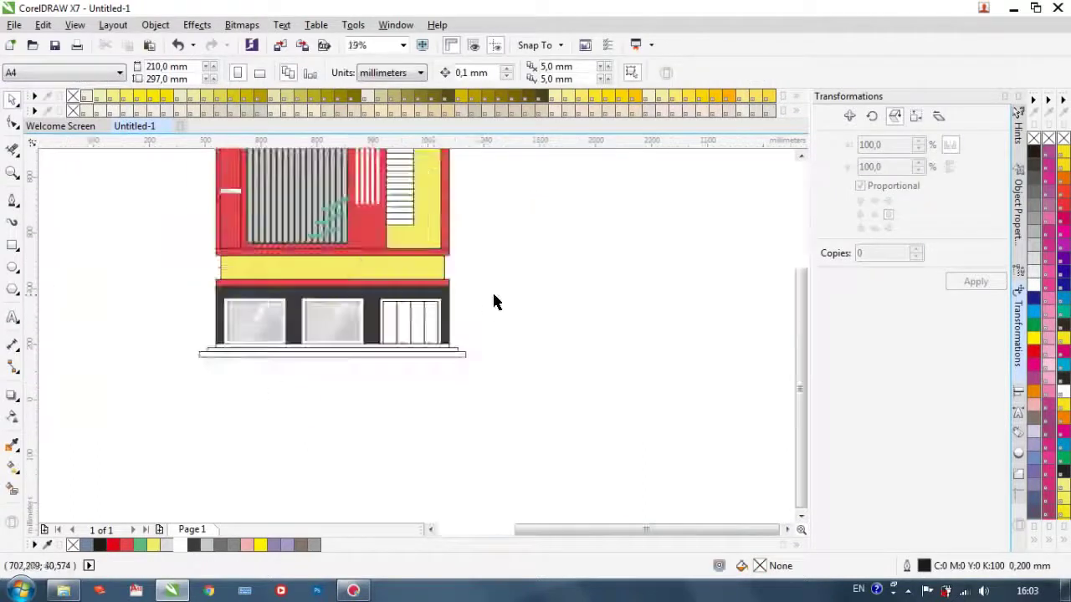
Step: Create an inset copy of the first door panel's rectangle, leaving a narrow margin on all sides
scroll(409, 343, up, 2)
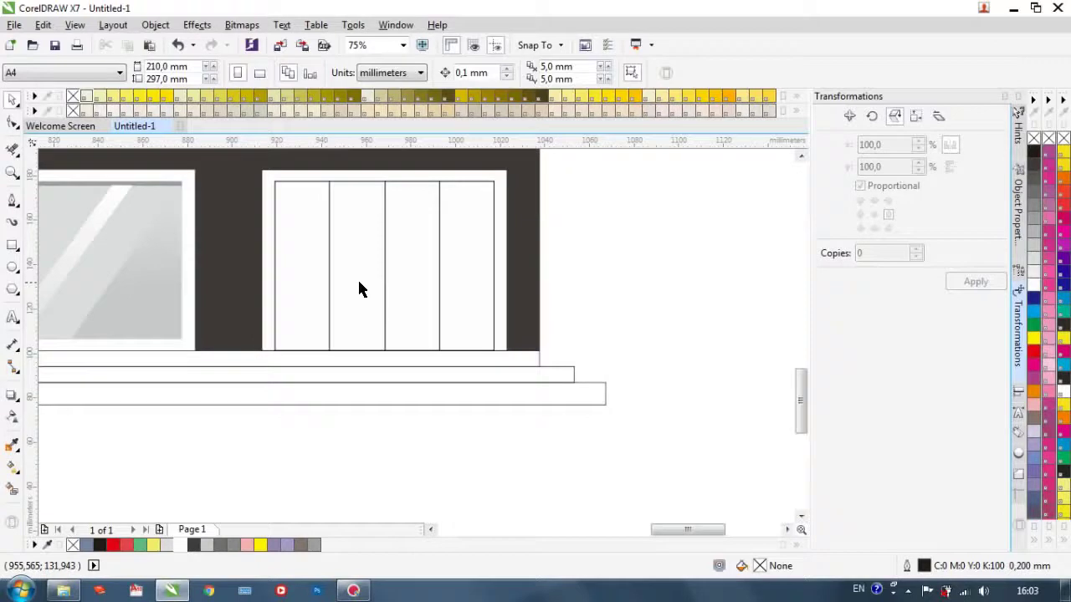
click(299, 257)
drag(334, 175, 302, 184)
right_click(332, 185)
drag(303, 336, 302, 349)
click(12, 395)
Step: Draw a pane about 18.7 by 17.7 mm at the upper end of the first door panel's inset rectangle
click(11, 245)
drag(280, 186, 323, 265)
drag(281, 185, 323, 229)
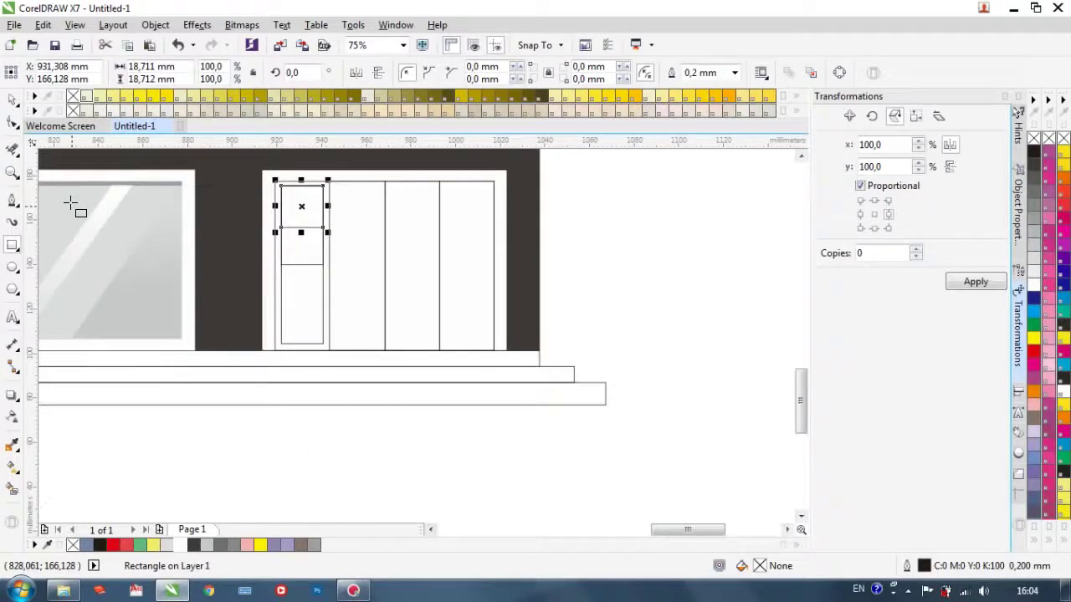
drag(281, 182, 346, 262)
scroll(282, 192, up, 2)
scroll(346, 263, down, 2)
drag(333, 310, 333, 268)
Step: Stack three copies of the pane below it, one at a time, with a relative vertical offset of -17.747 mm
click(851, 117)
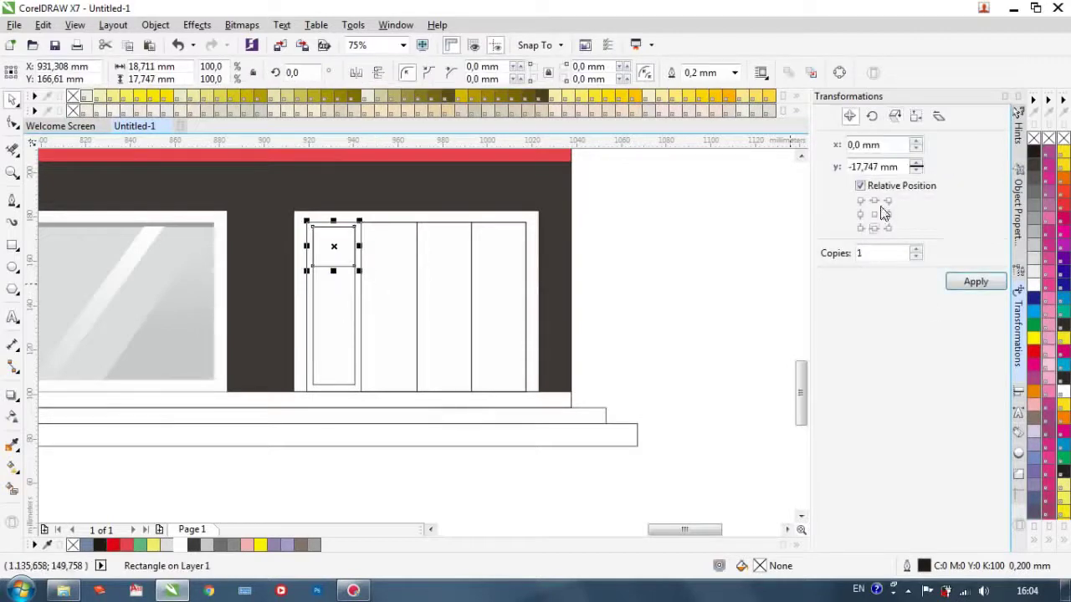
click(977, 282)
click(978, 282)
click(977, 282)
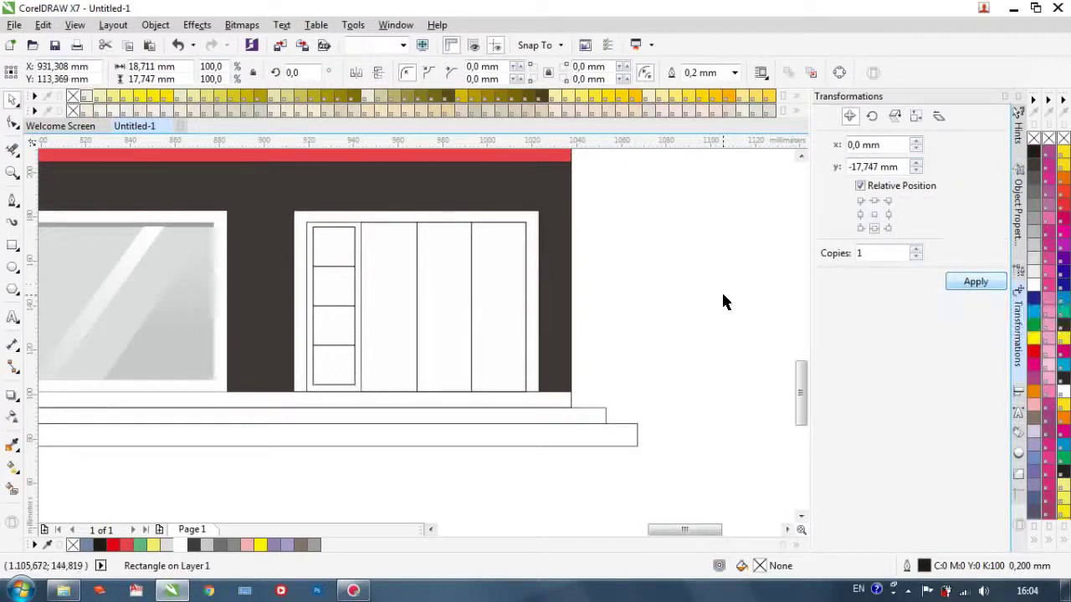
click(724, 301)
scroll(419, 316, down, 2)
scroll(356, 283, up, 2)
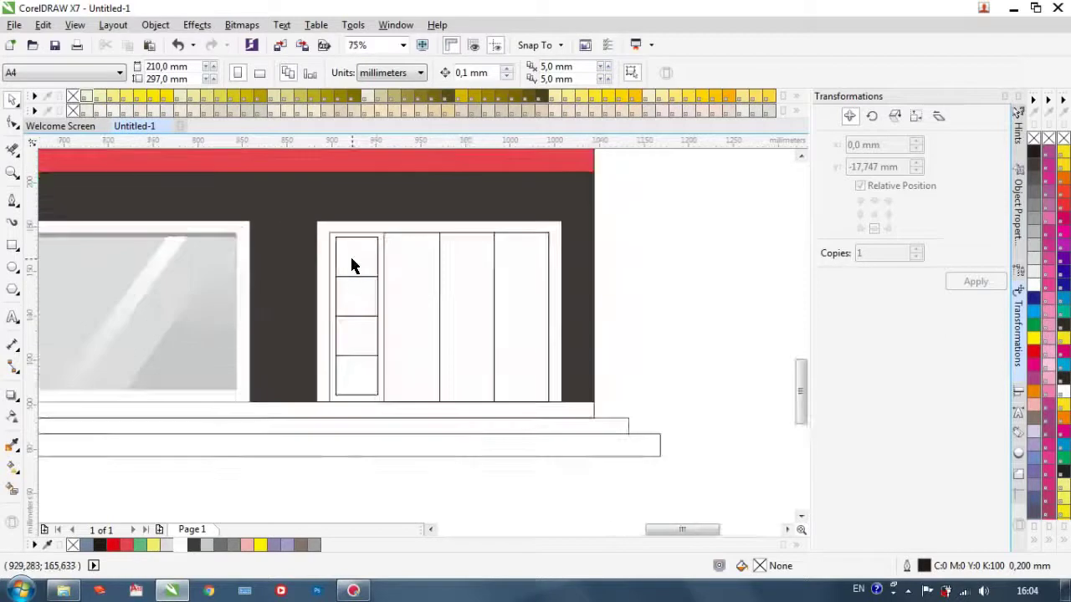
Step: Select the four panes of the first door panel and copy them into the other three door panels
click(351, 257)
shift+click(355, 302)
shift+click(358, 335)
shift+click(358, 369)
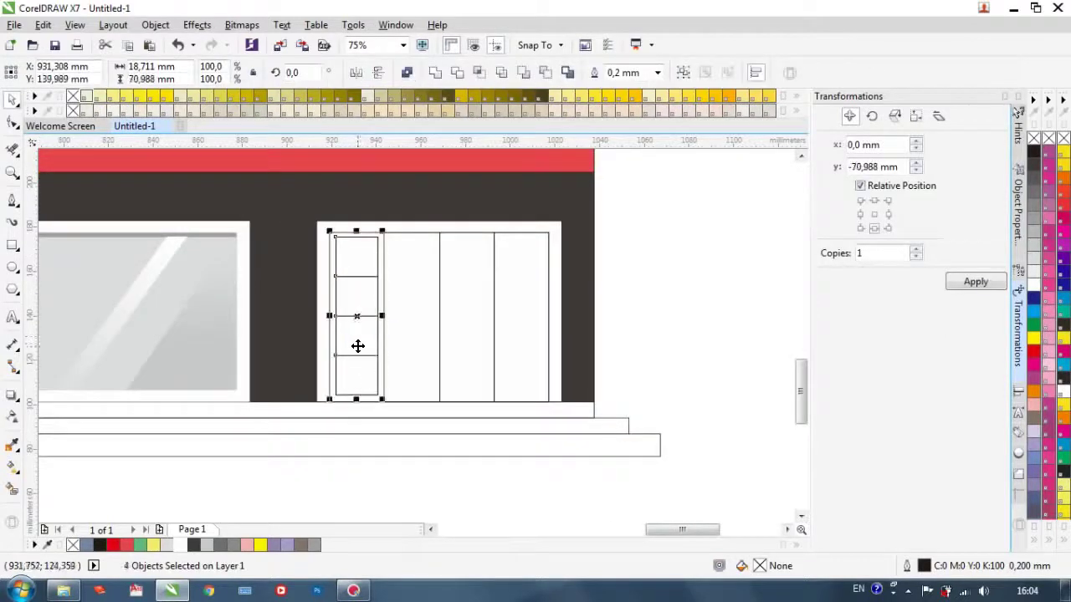
drag(355, 316, 522, 318)
scroll(404, 338, down, 1)
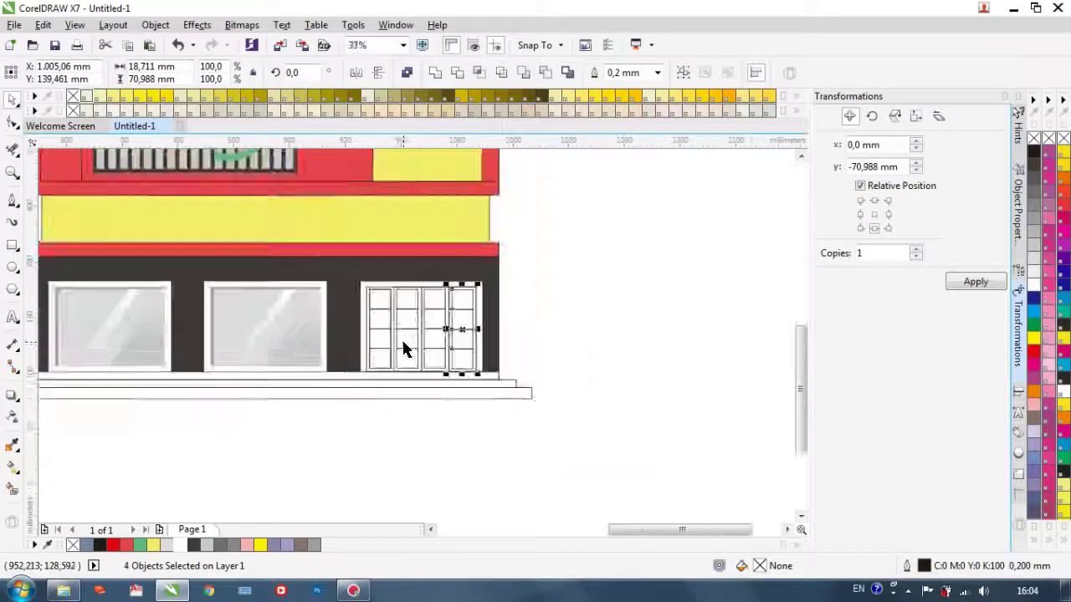
click(586, 325)
scroll(586, 326, down, 1)
scroll(535, 318, up, 2)
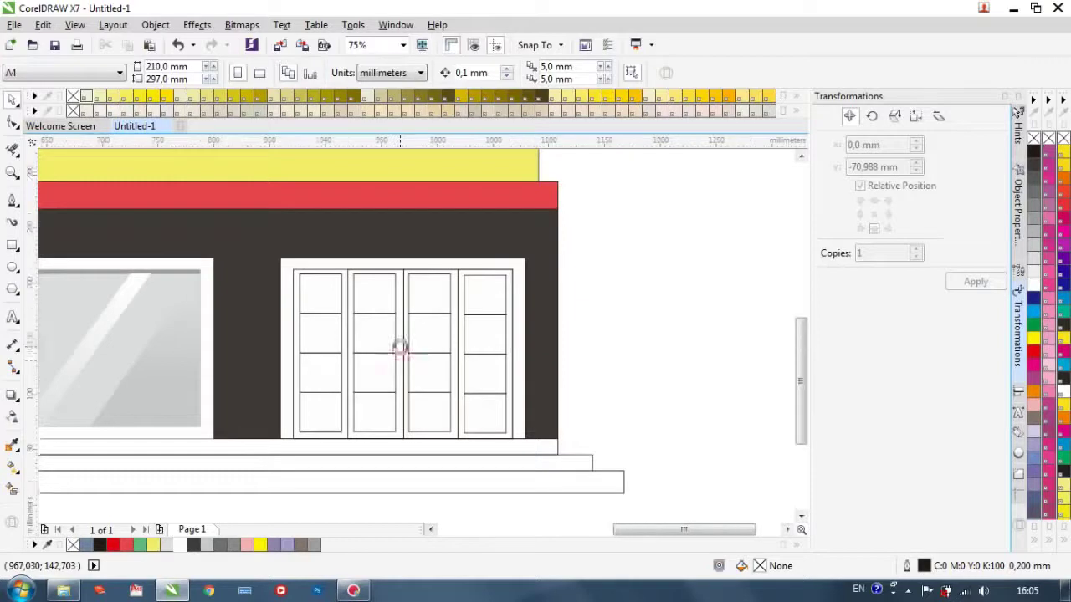
scroll(345, 354, up, 1)
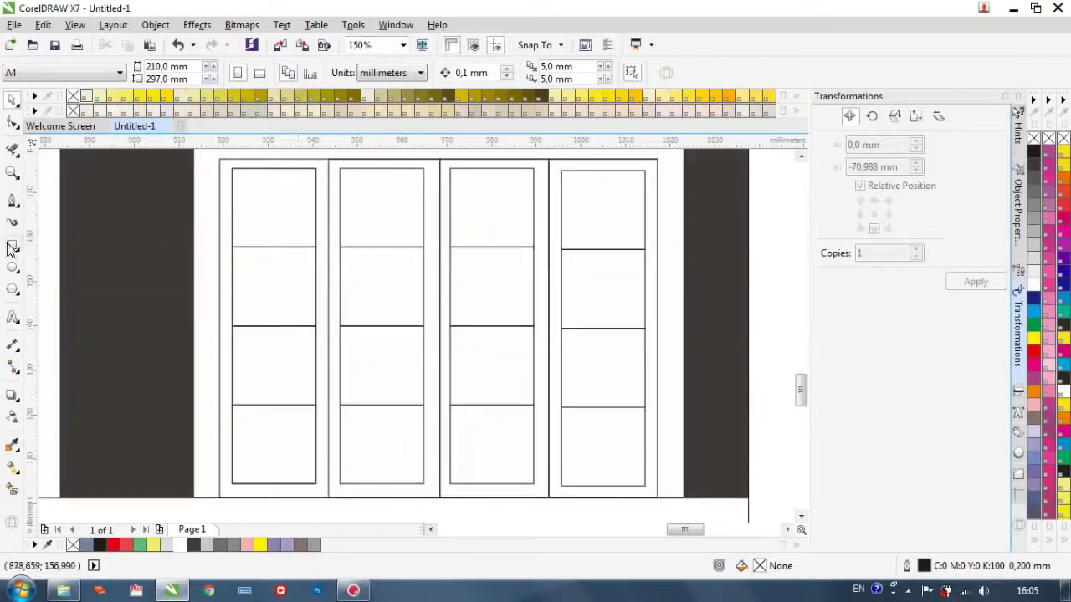
click(14, 194)
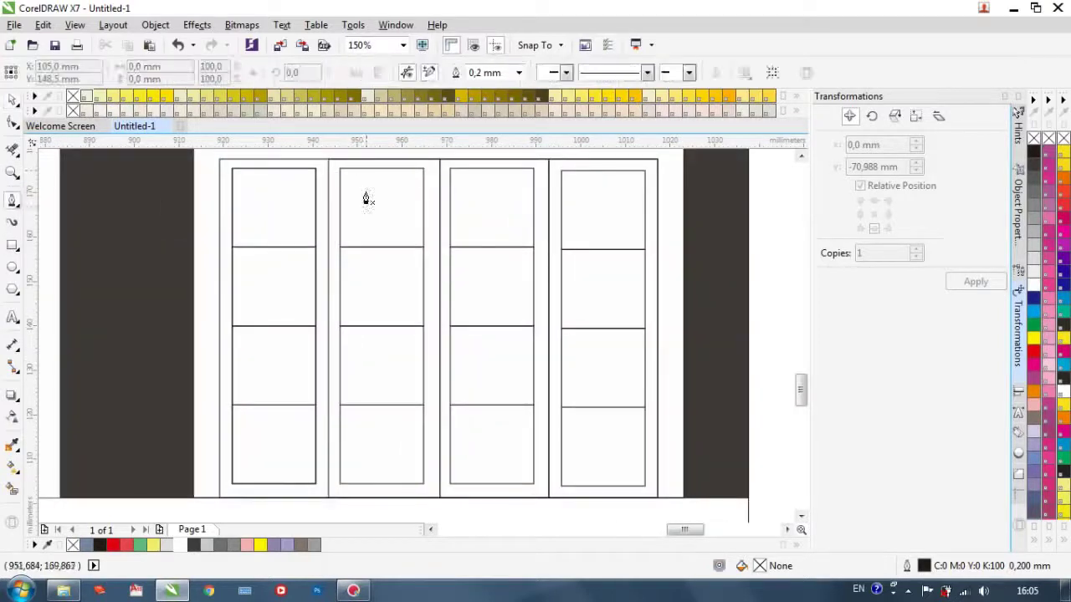
click(239, 175)
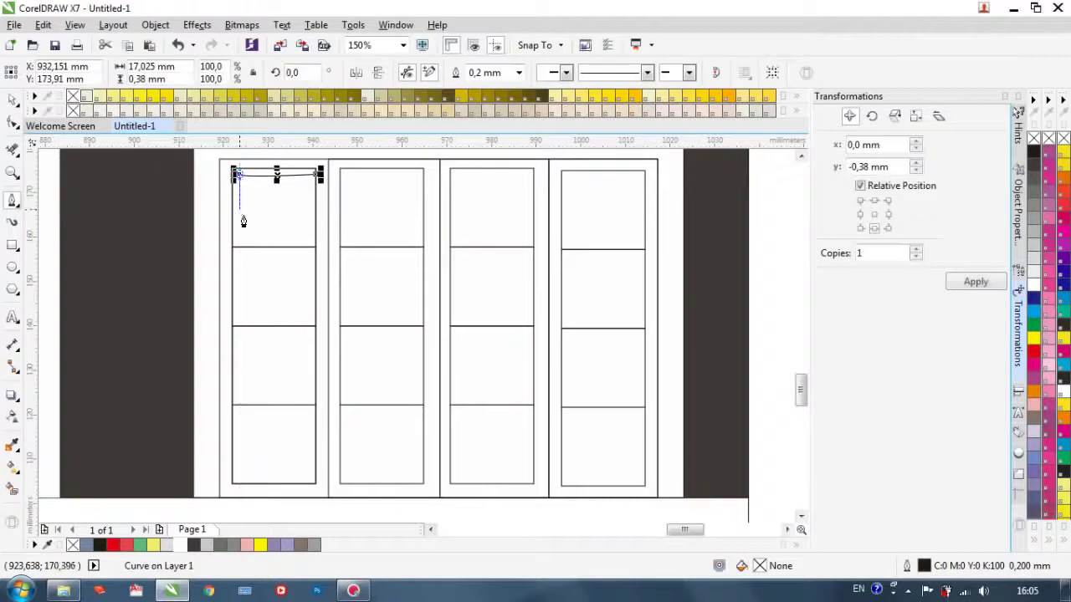
click(238, 484)
key(space)
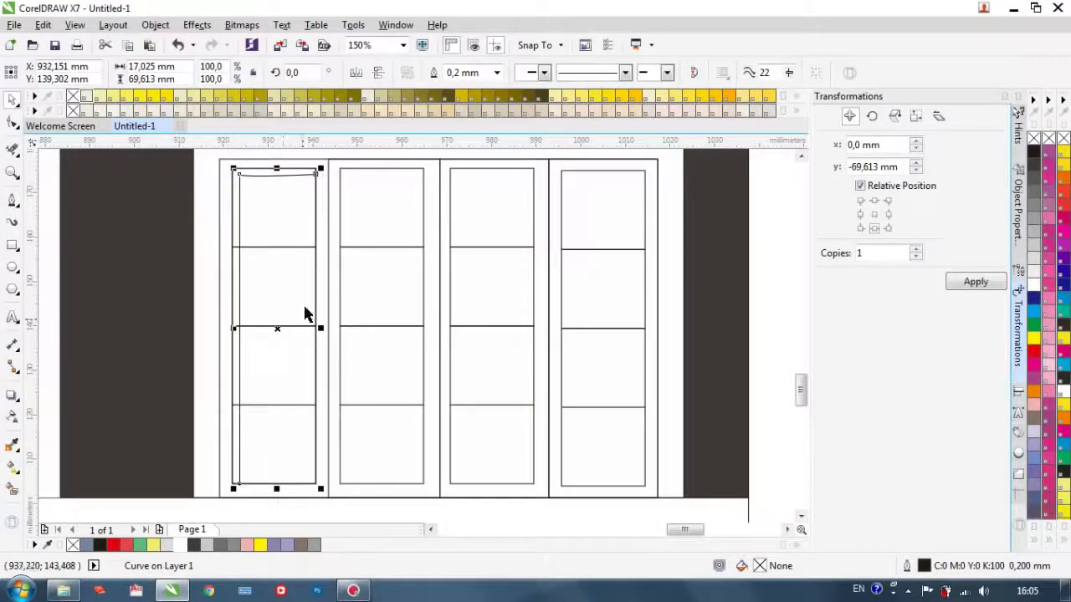
scroll(304, 307, down, 1)
scroll(289, 296, up, 1)
click(790, 243)
scroll(563, 289, down, 1)
scroll(410, 274, up, 1)
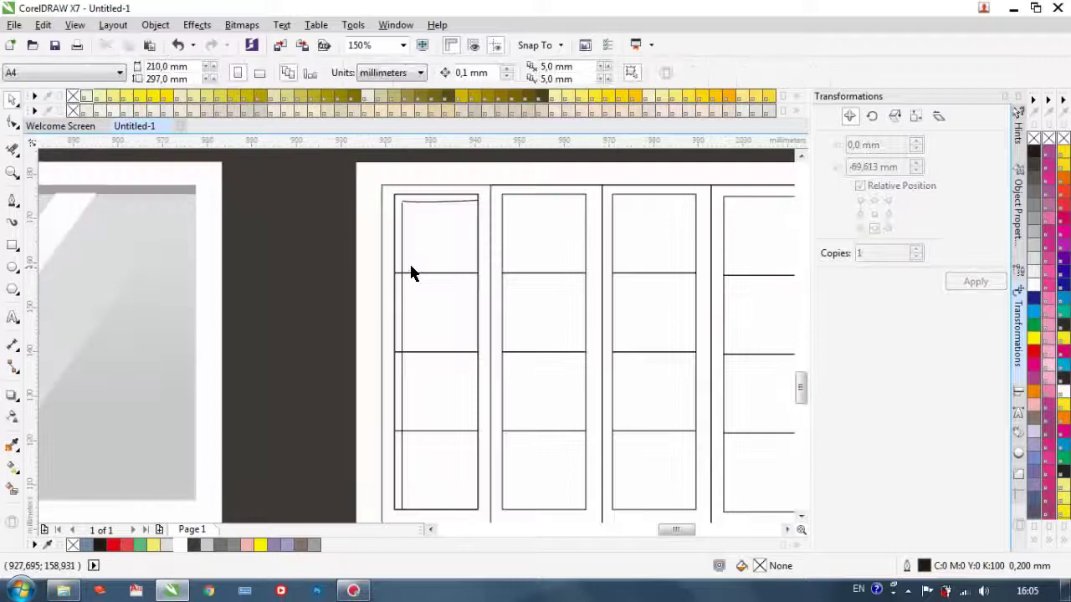
click(13, 490)
scroll(405, 209, up, 1)
key(ctrl+z)
key(ctrl+z)
Step: Draw an L-shaped line about 17.2 by 69.5 mm just inside the upper and left edges of the first panel's panes
click(13, 201)
click(550, 195)
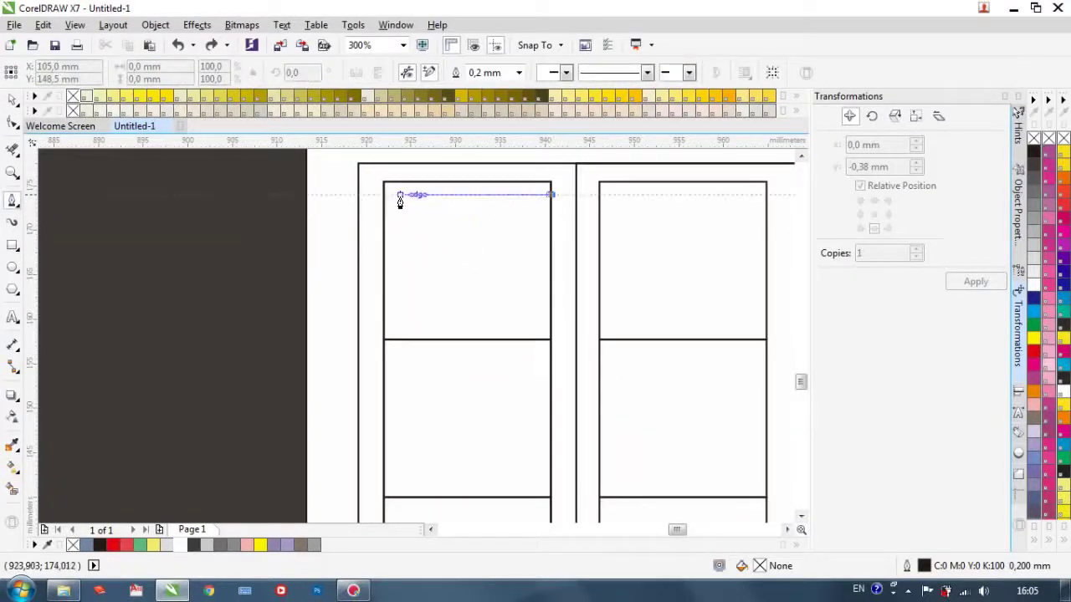
click(396, 198)
scroll(394, 325, down, 2)
scroll(397, 443, up, 2)
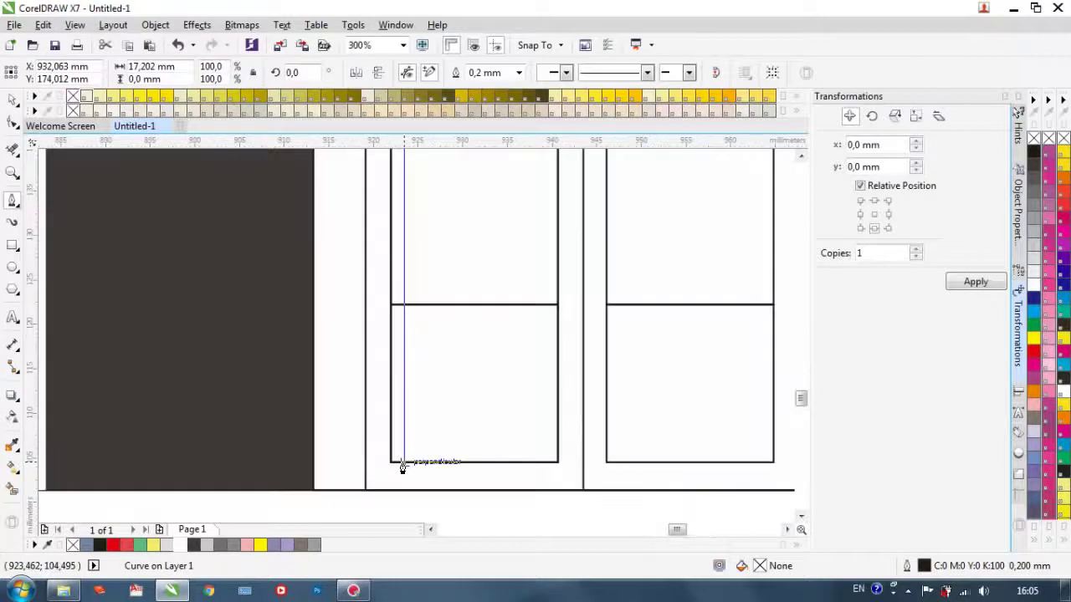
scroll(403, 466, down, 1)
click(403, 463)
key(space)
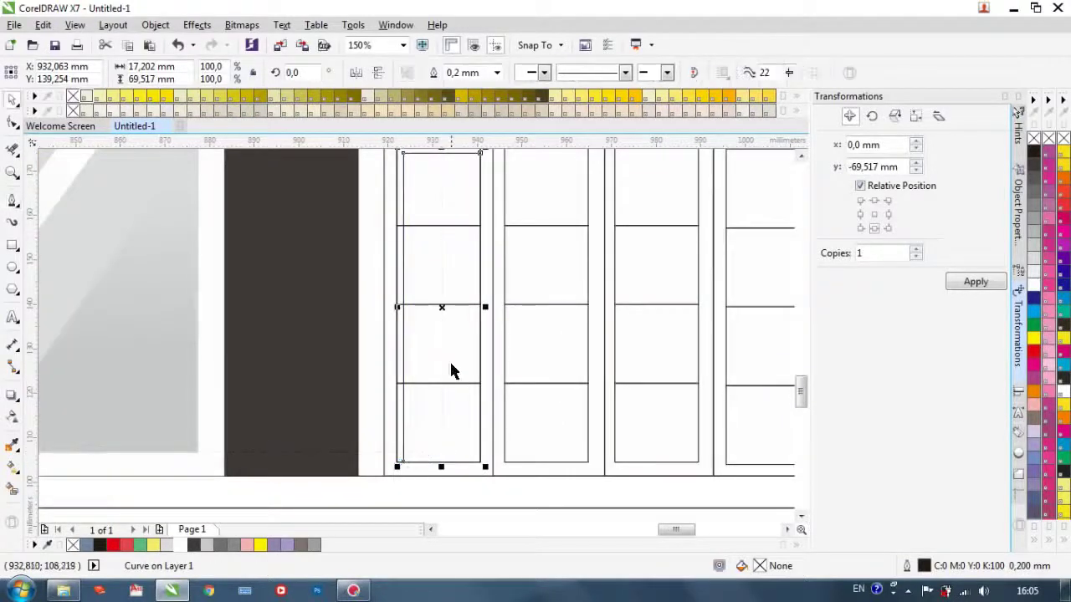
scroll(451, 368, down, 1)
scroll(445, 276, up, 2)
Step: Smart-fill the shadow strip along the first pane's upper and left edges, colour it 30% Black and remove its outline
click(13, 489)
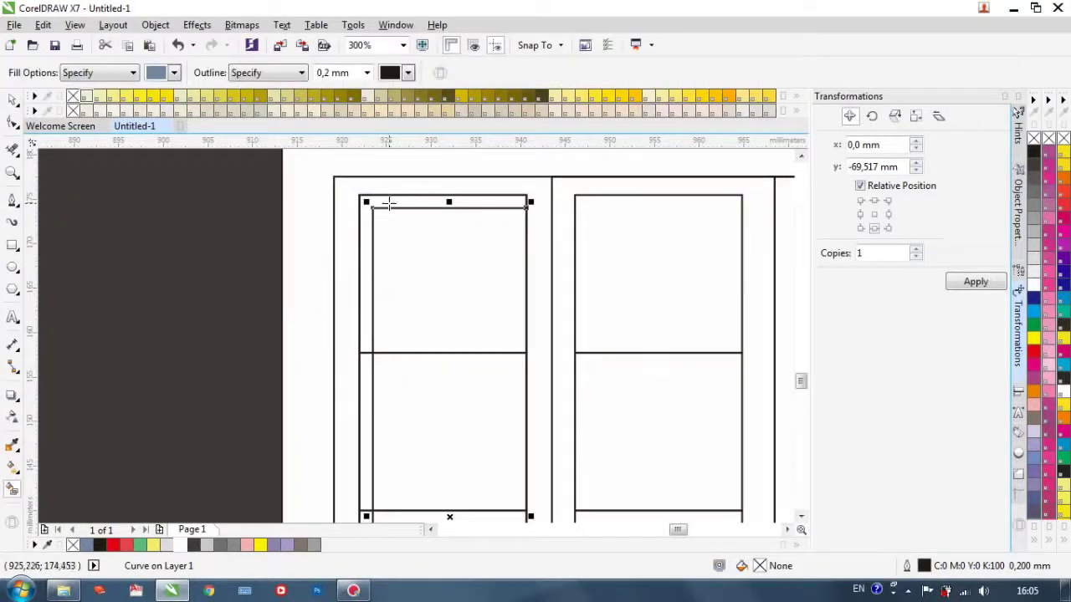
click(386, 203)
scroll(389, 203, down, 1)
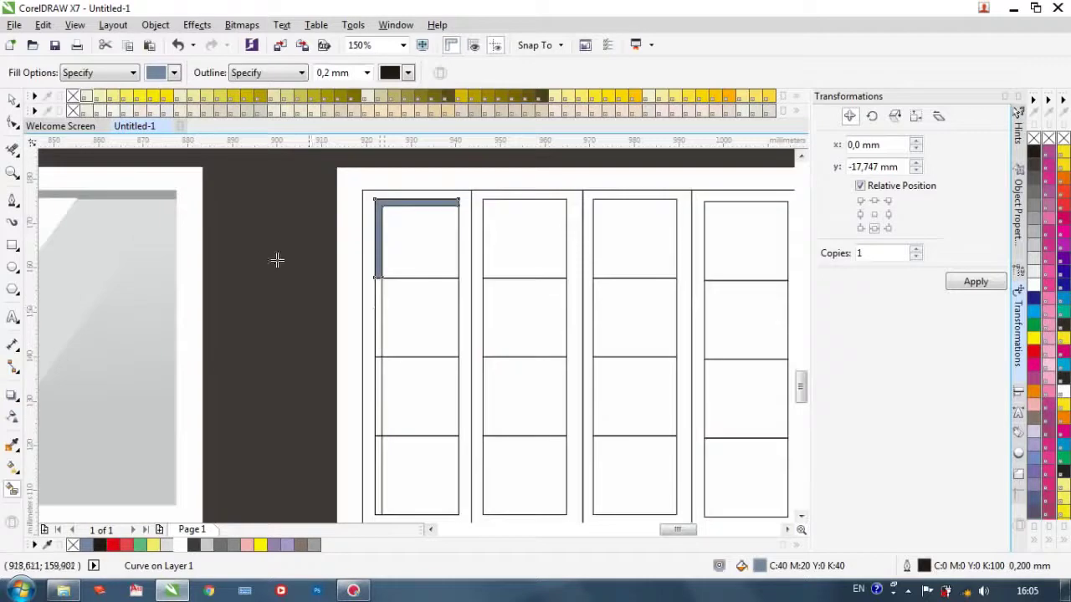
click(219, 544)
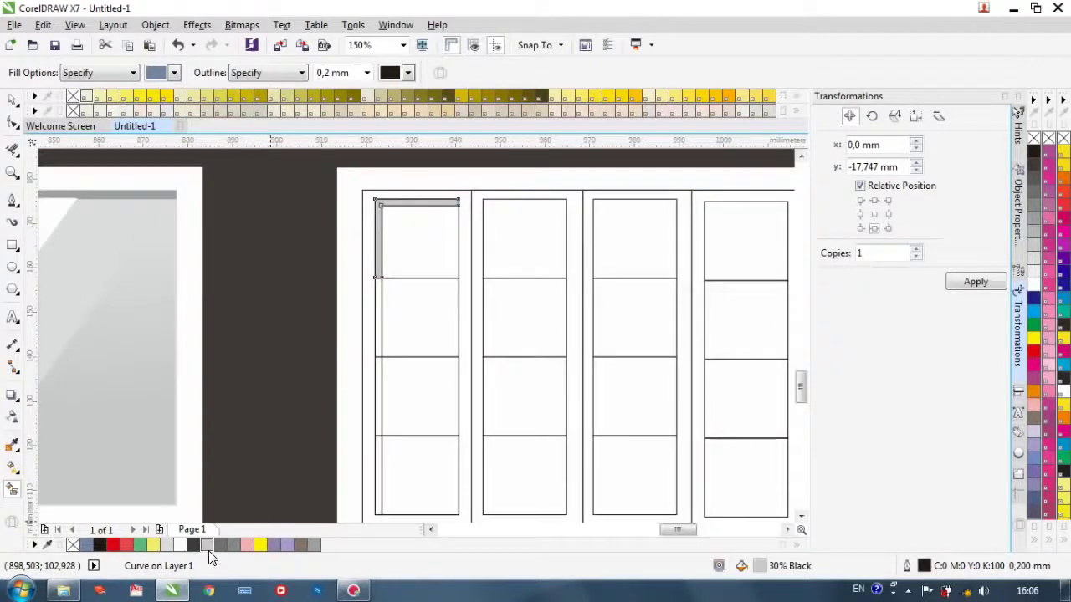
right_click(1035, 139)
scroll(583, 274, down, 1)
click(12, 101)
click(316, 436)
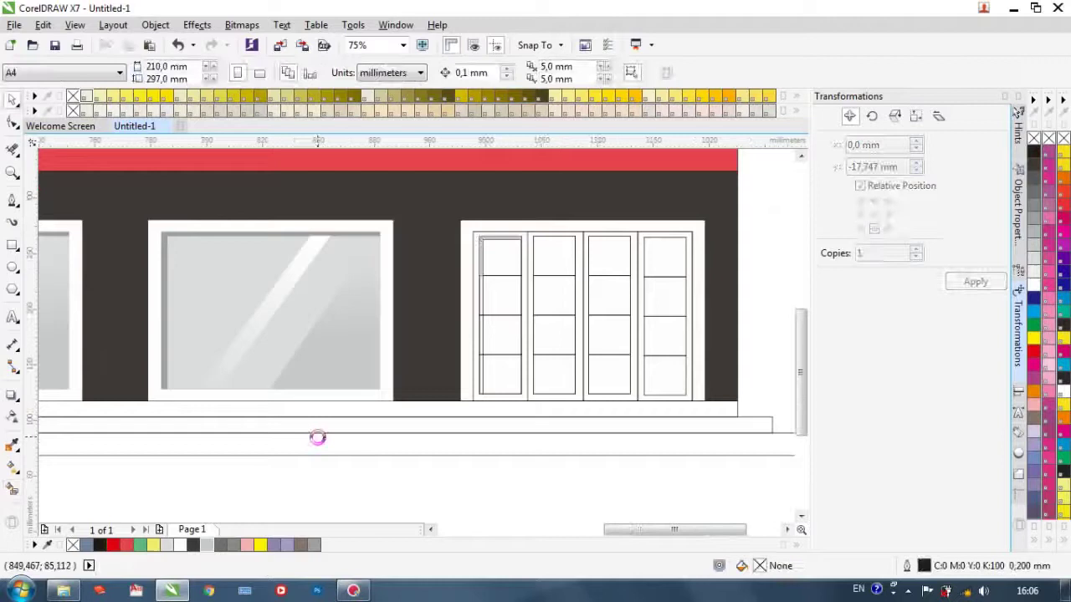
Step: Smart-fill the narrow left strips of the three lower panes in the first door panel and colour them 30% Black
scroll(401, 405, up, 1)
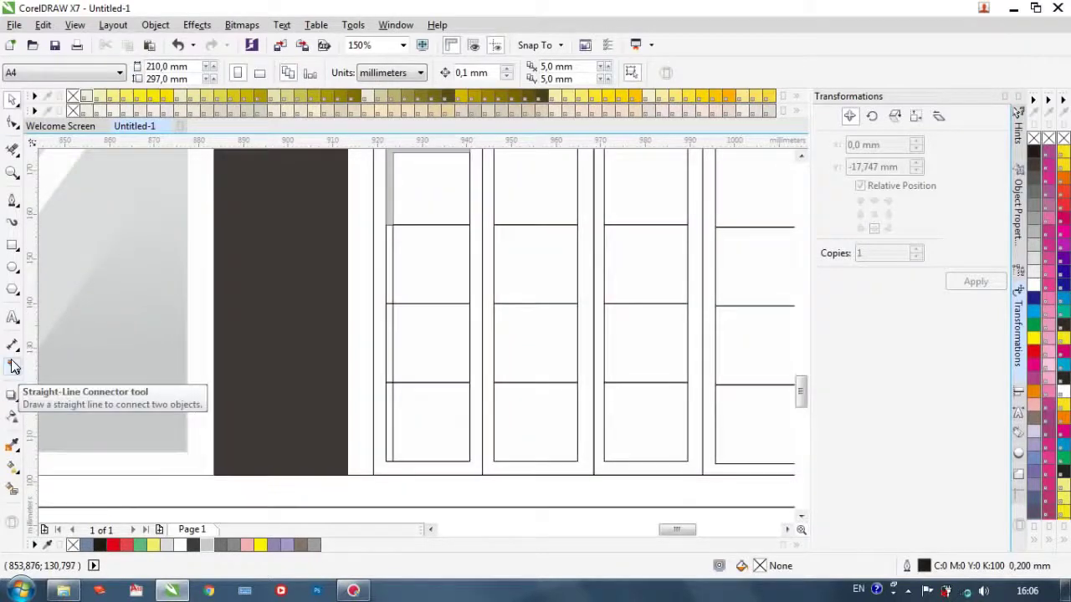
click(12, 489)
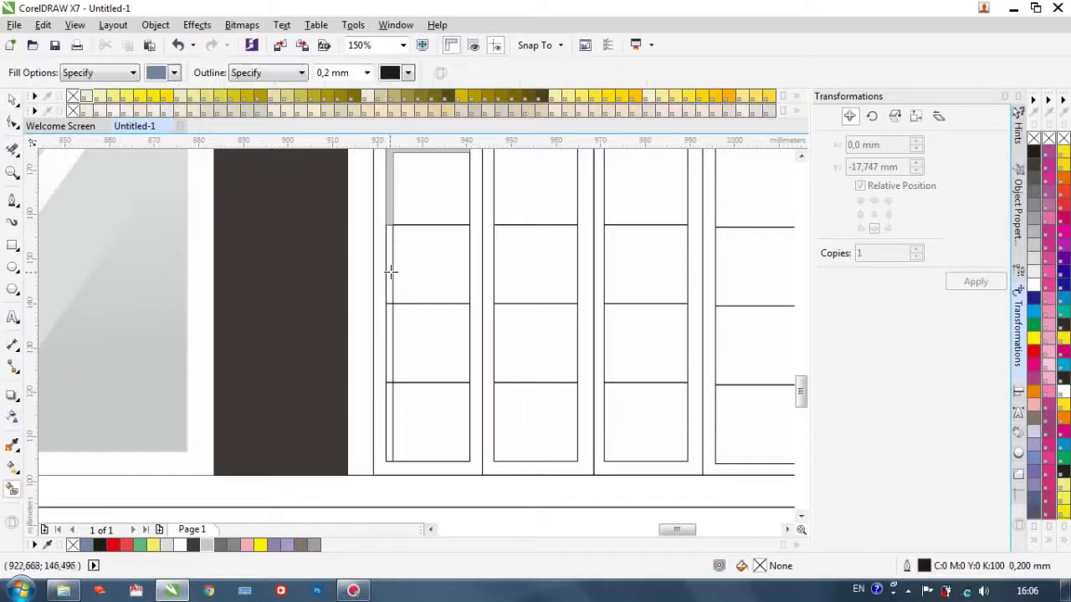
click(389, 281)
click(390, 327)
click(389, 410)
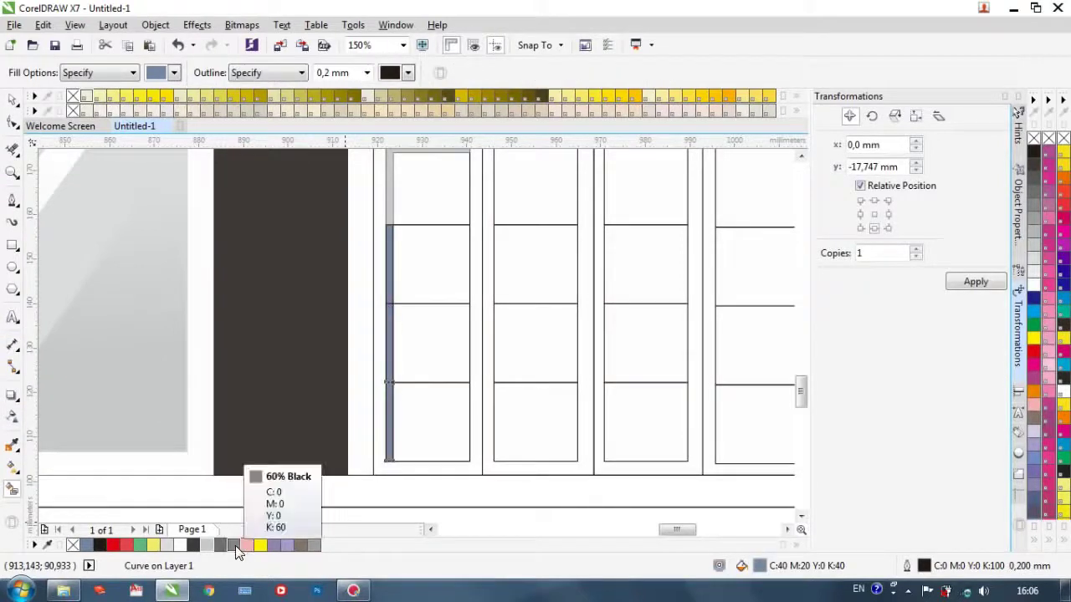
click(207, 544)
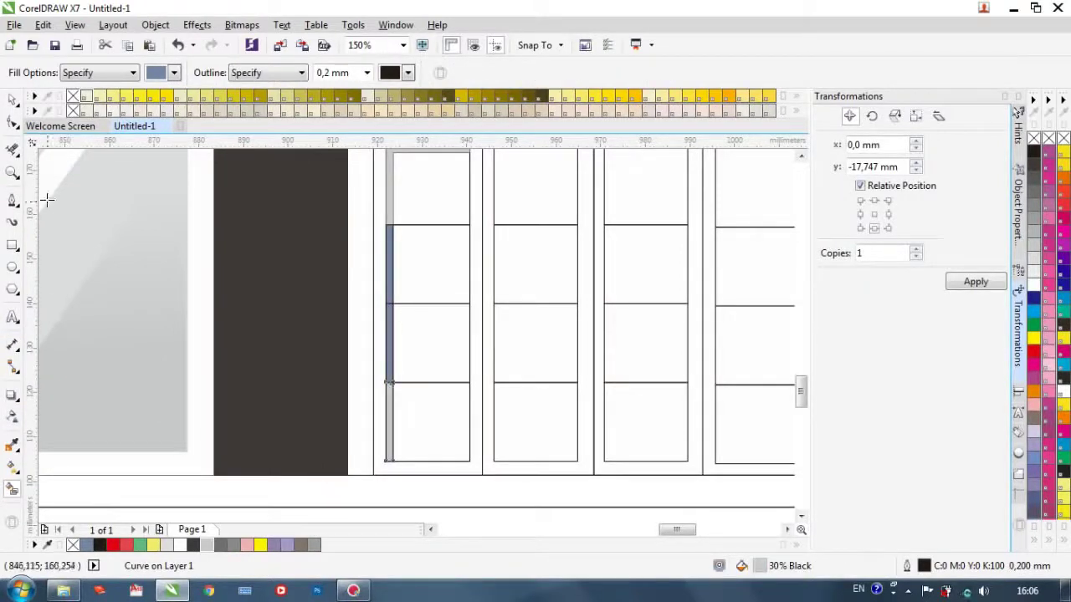
key(space)
click(388, 330)
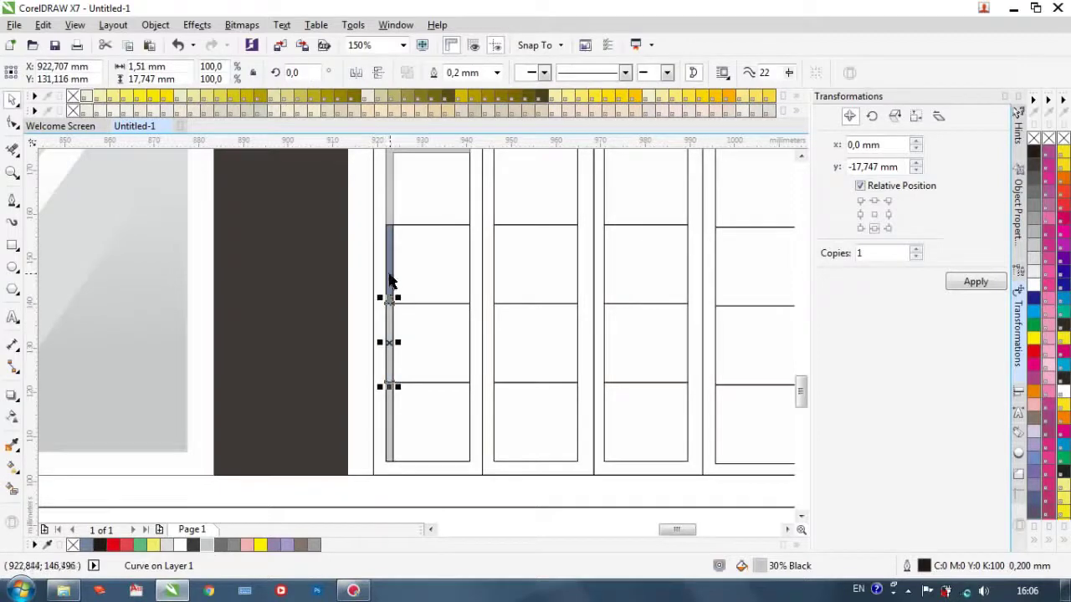
click(389, 276)
click(207, 545)
click(446, 516)
Step: Weld the four grey shadow strips of the first door panel into a single shape
scroll(447, 516, down, 2)
scroll(456, 502, down, 1)
scroll(402, 497, up, 2)
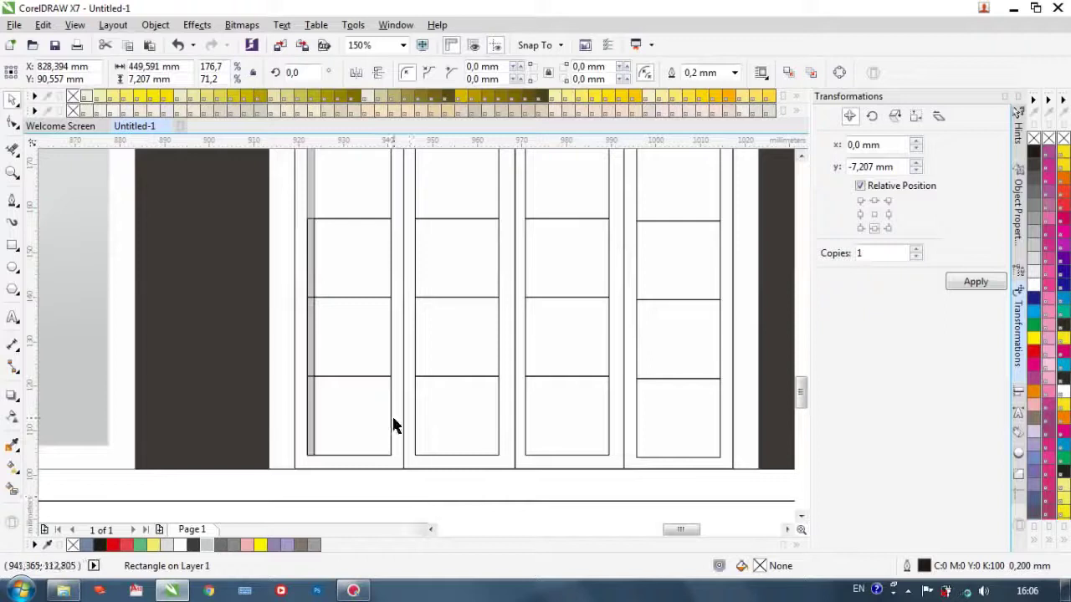
scroll(393, 426, up, 4)
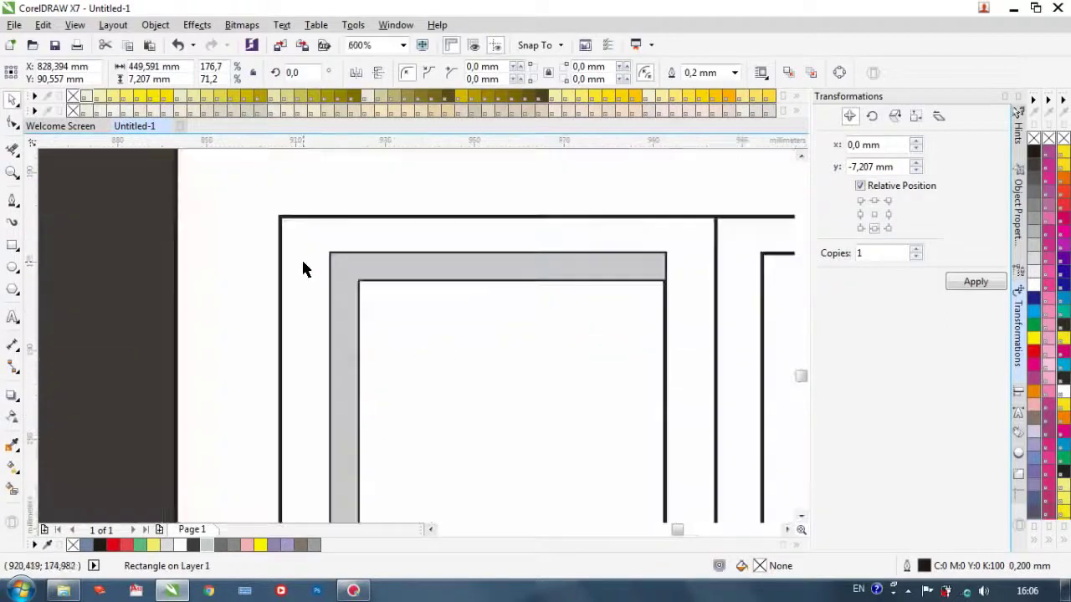
scroll(318, 352, down, 6)
scroll(313, 294, up, 2)
scroll(316, 287, down, 2)
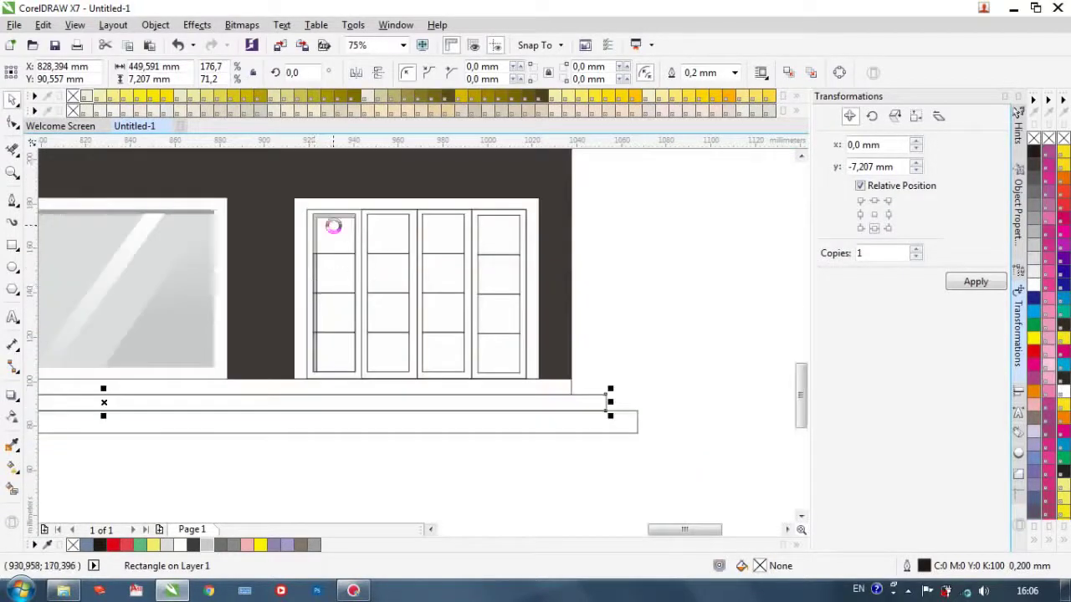
scroll(334, 225, up, 1)
click(298, 206)
shift+click(297, 309)
shift+click(297, 391)
shift+click(296, 454)
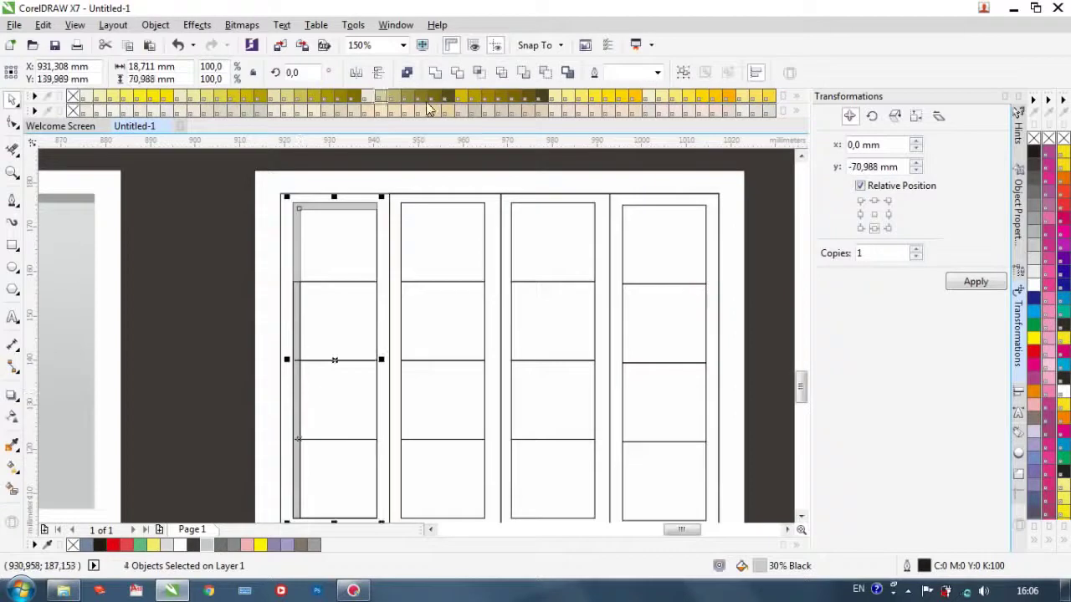
click(435, 72)
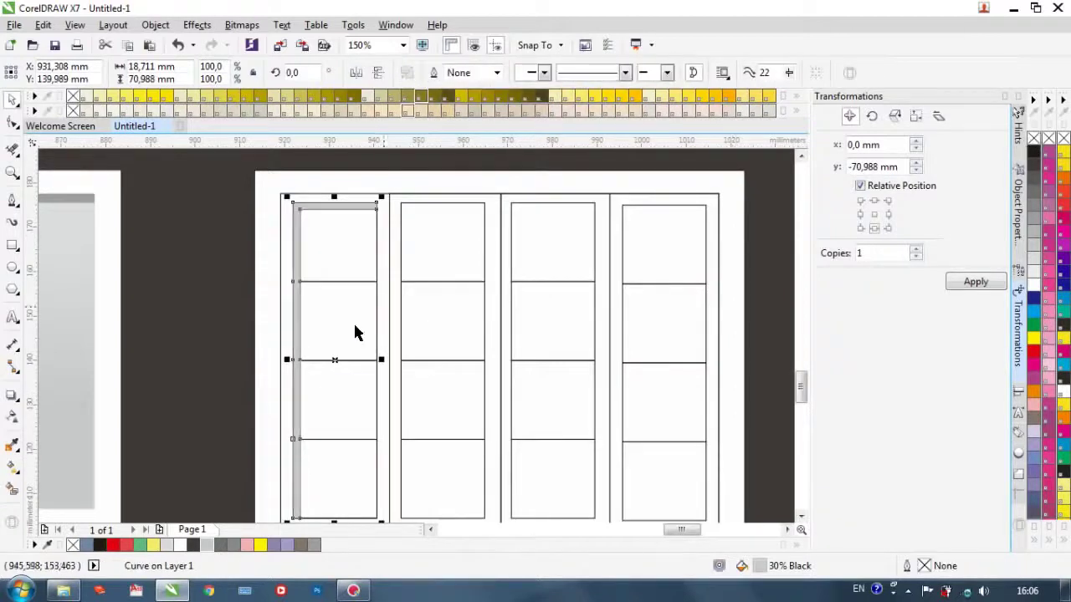
Step: Copy the first panel's grey shadow shape onto the other door panels, aligned with their upper and left pane edges
drag(442, 360, 664, 363)
scroll(666, 363, down, 1)
click(728, 330)
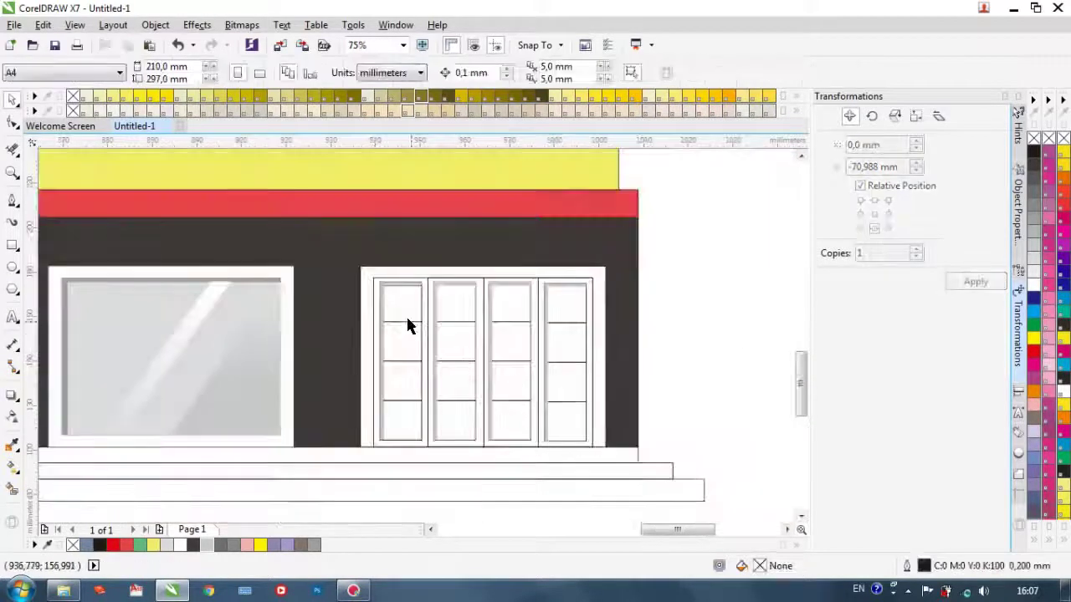
Step: Delete the leftover L-shaped guide line from the first door panel
scroll(402, 317, up, 2)
scroll(333, 277, up, 1)
click(333, 276)
key(Delete)
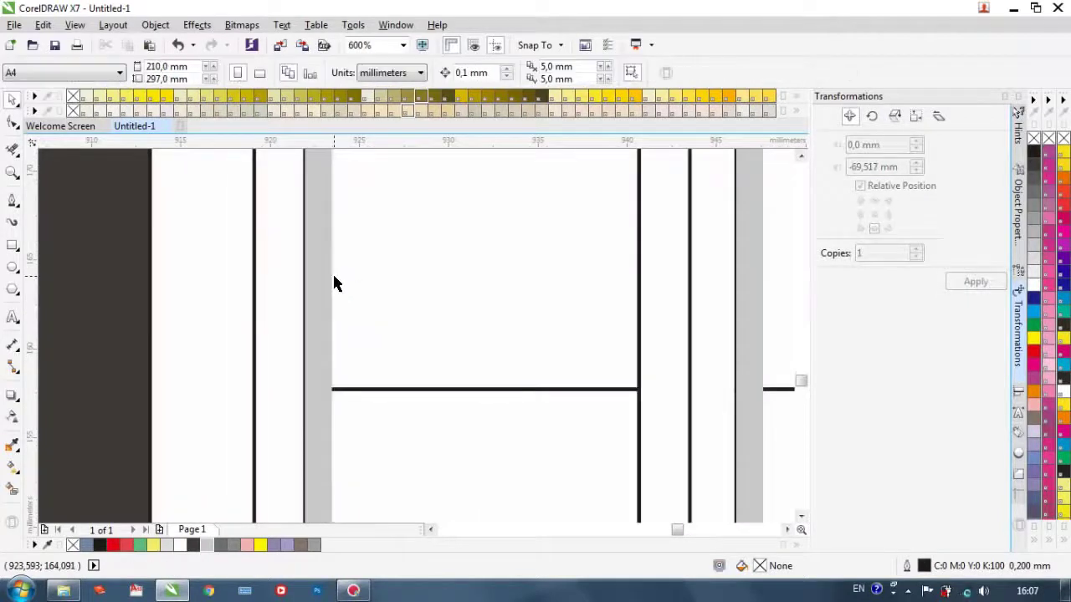
scroll(446, 318, down, 2)
scroll(722, 275, down, 1)
scroll(711, 290, down, 1)
scroll(599, 331, up, 2)
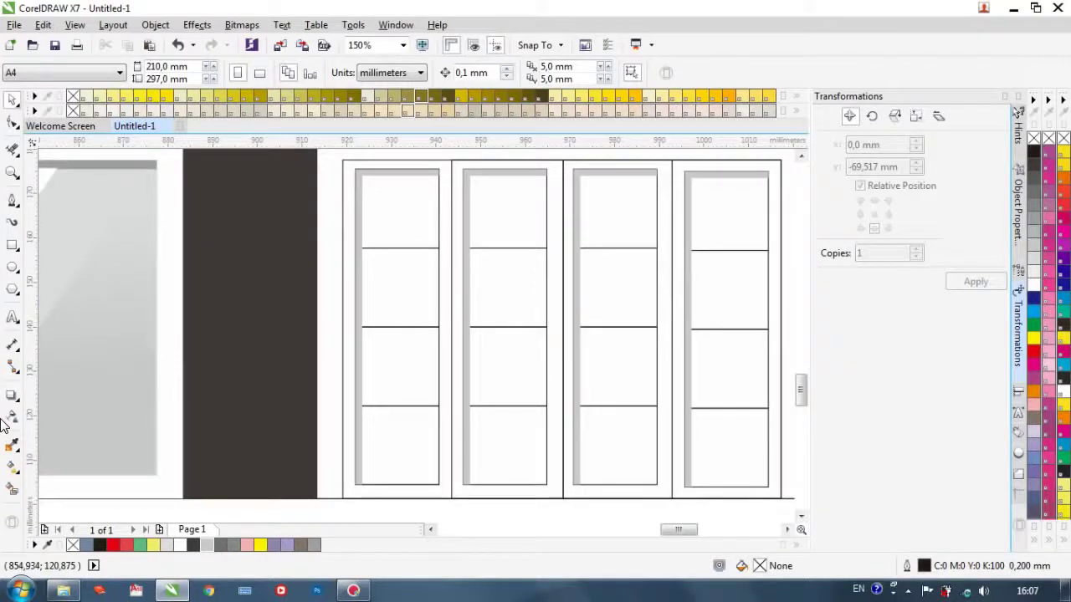
Step: Draw a circular door knob about 1.28 mm across beside the central door joint, colour it 30% Black and remove its outline
key(F7)
scroll(553, 335, up, 2)
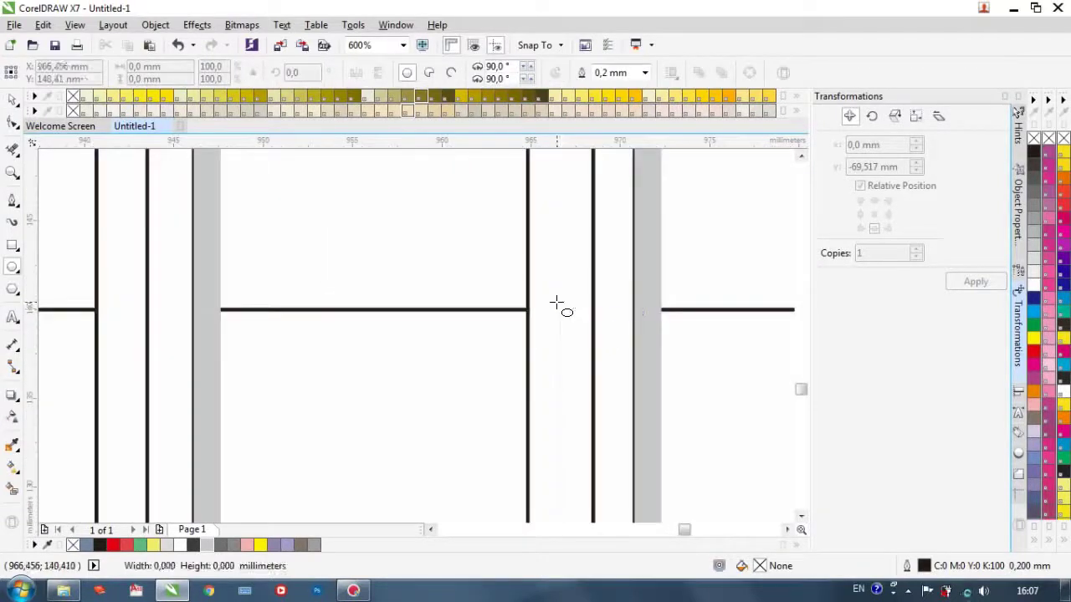
drag(575, 325, 592, 337)
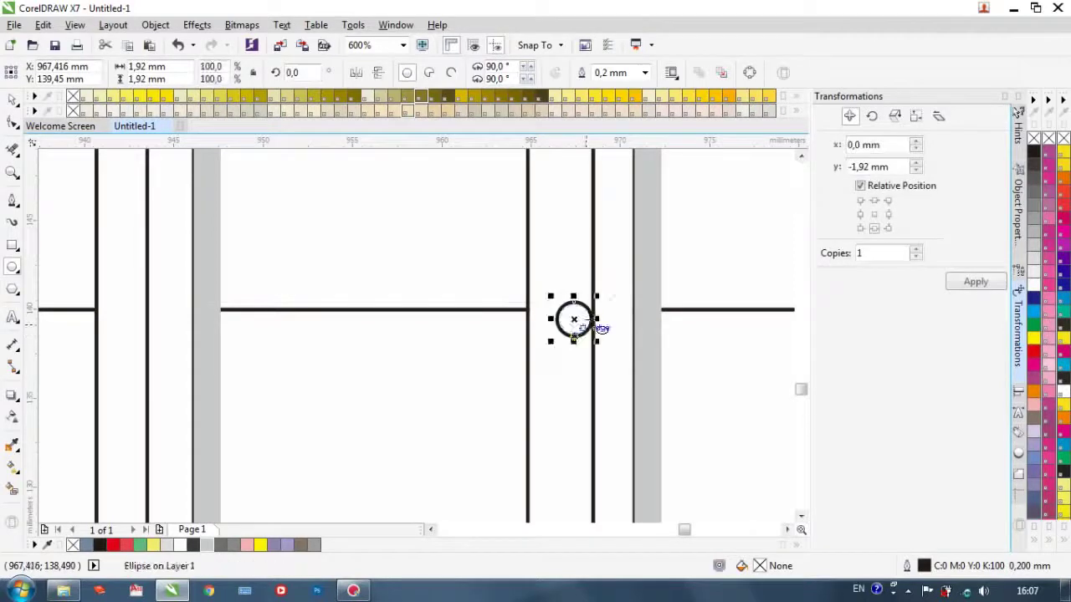
scroll(518, 364, down, 1)
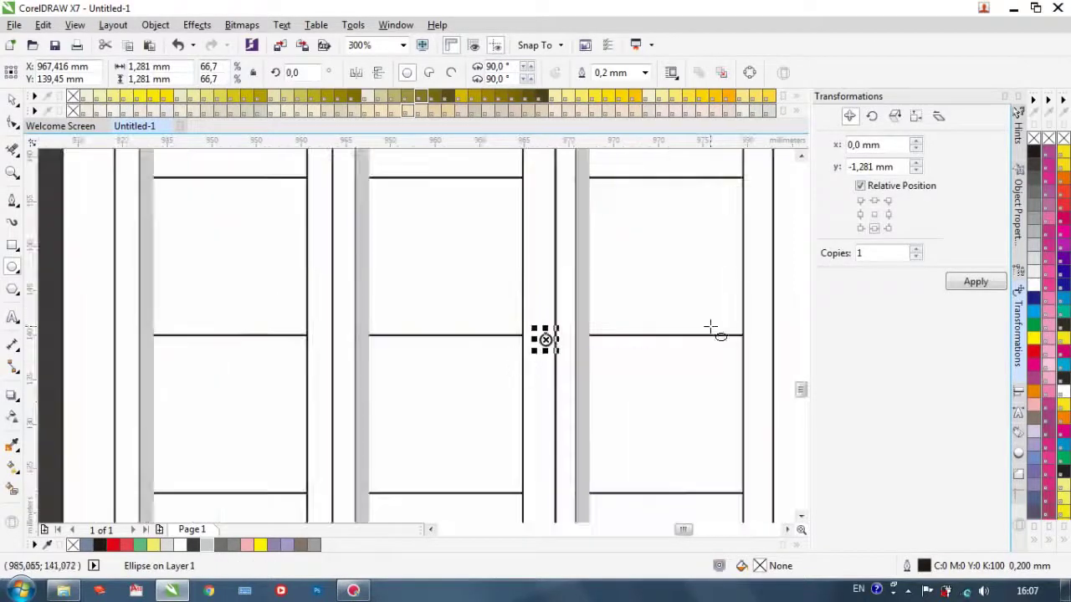
click(1035, 251)
right_click(1035, 138)
scroll(551, 336, up, 2)
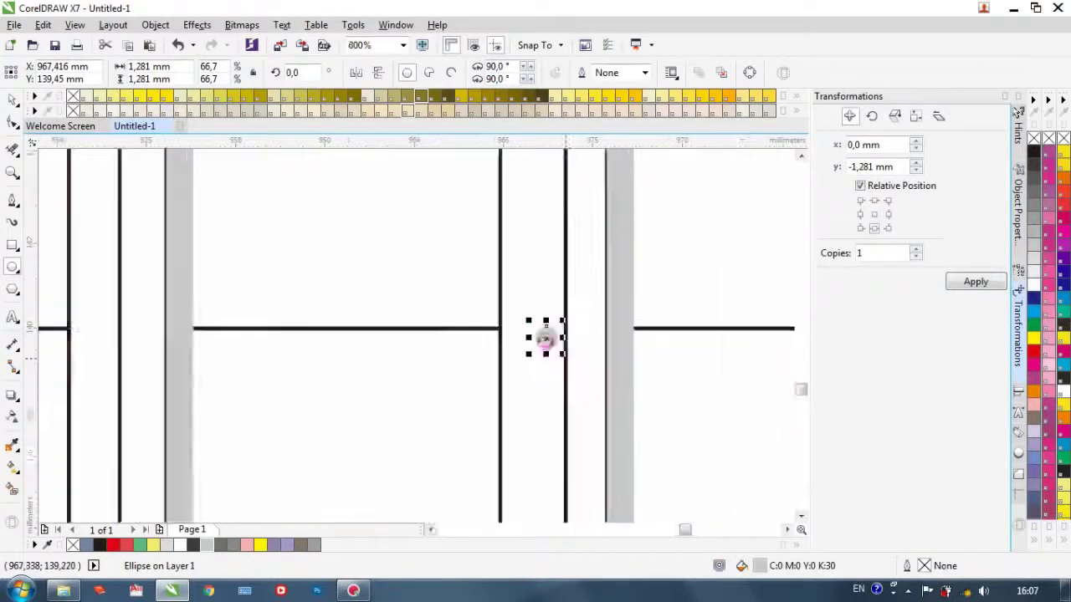
Step: Lower and centre the knob on the second panel's right stile, then place a 50% Black copy about 1.72 mm across behind it
drag(552, 334, 530, 335)
scroll(540, 322, down, 3)
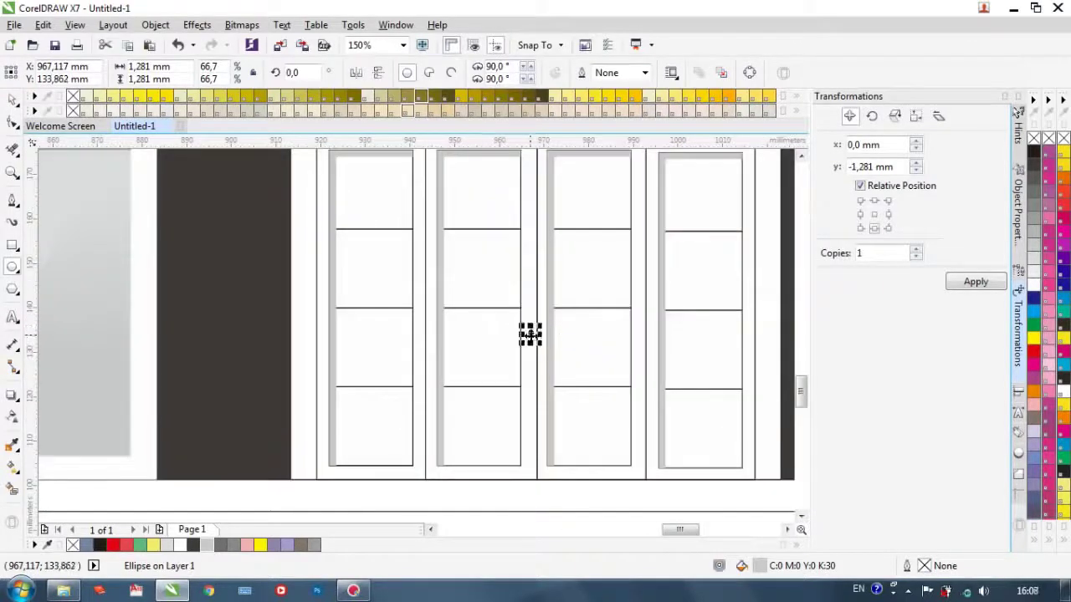
scroll(554, 353, up, 2)
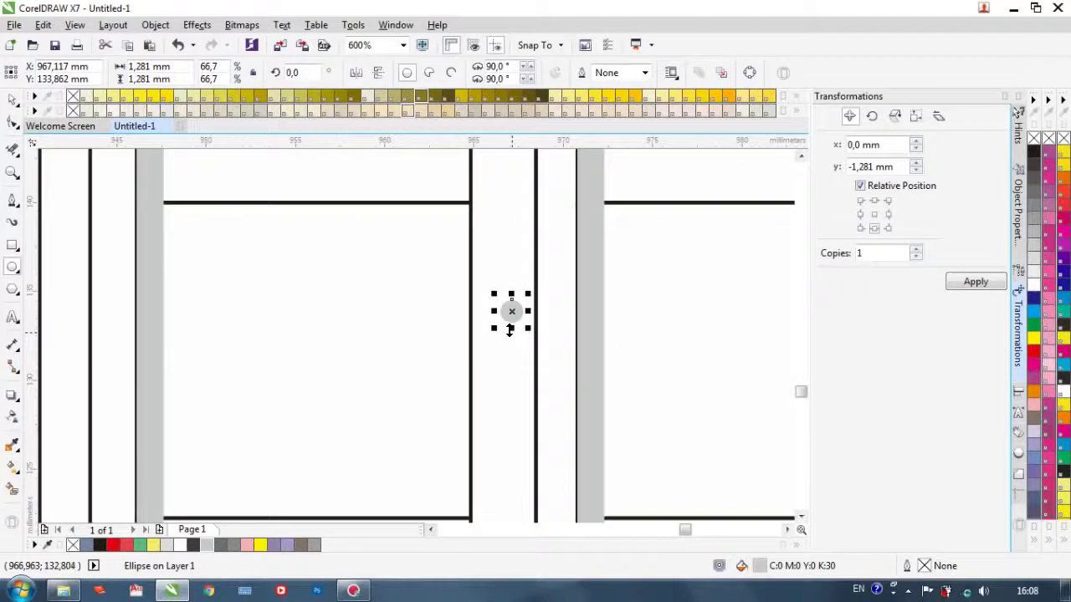
scroll(510, 330, up, 1)
drag(484, 319, 474, 325)
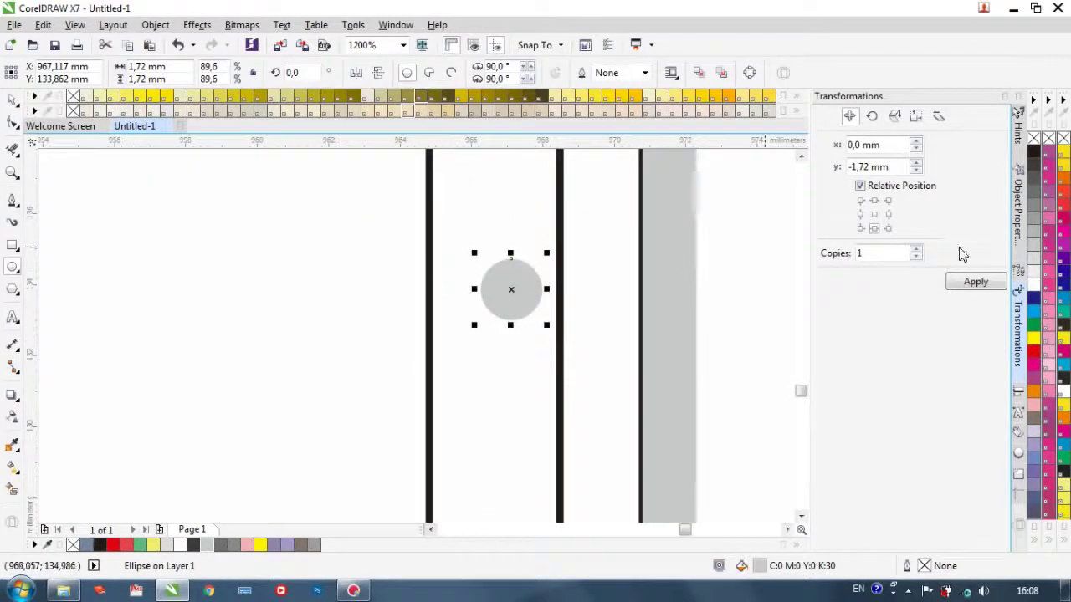
scroll(506, 295, down, 4)
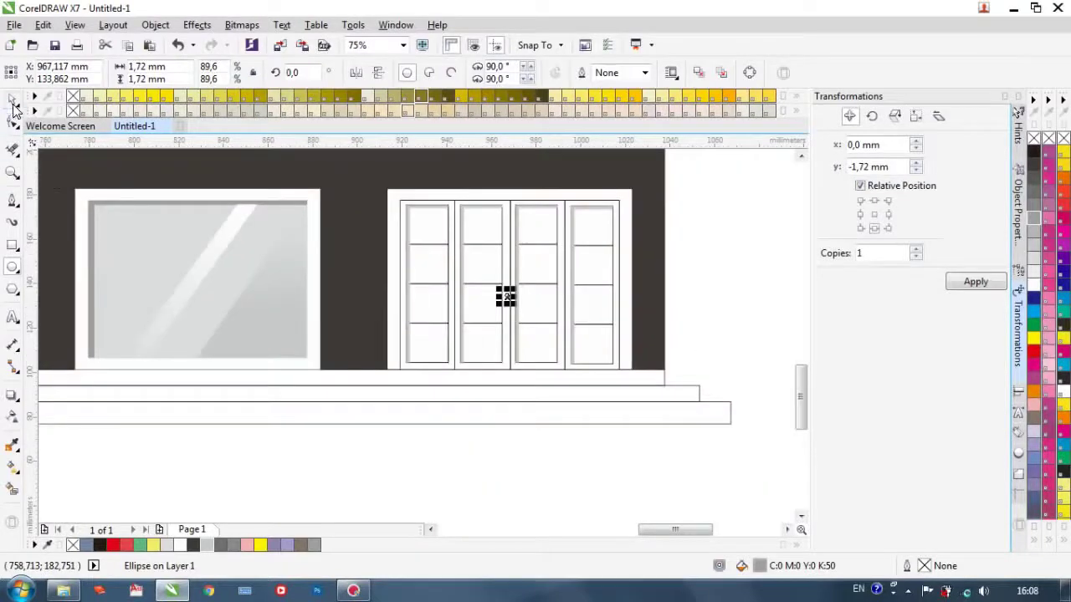
scroll(557, 290, up, 2)
scroll(359, 309, up, 3)
Step: Draw a keyhole ellipse about 0.29 by 0.77 mm at the knob's centre, fill it with 50% Black and remove its outline
click(13, 267)
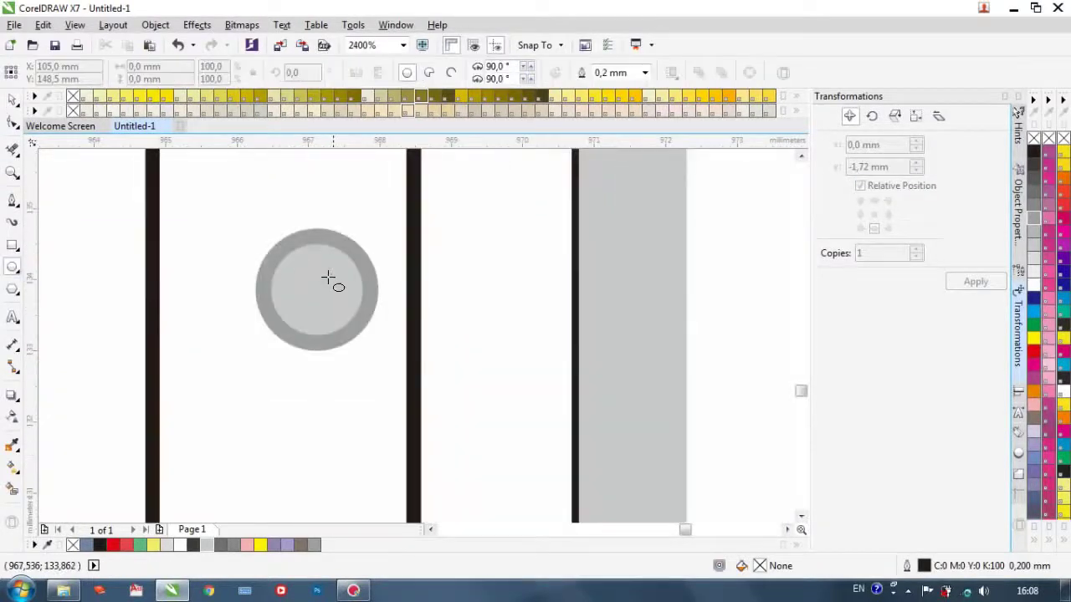
mouse_move(317, 290)
mouse_down()
mouse_move(346, 328)
mouse_move(327, 323)
mouse_up()
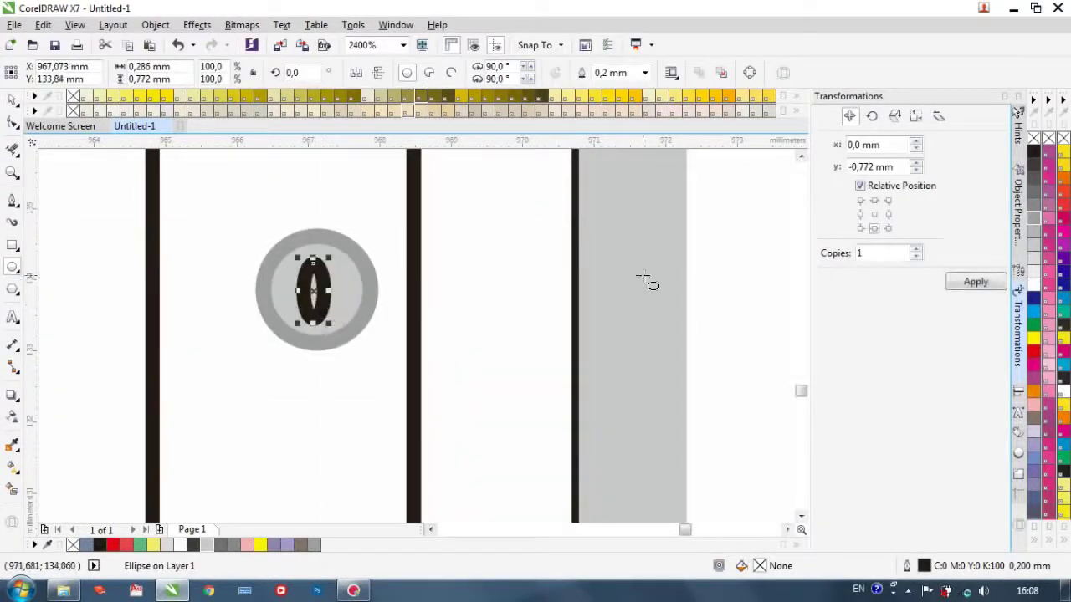
click(1035, 224)
right_click(1034, 138)
scroll(645, 340, down, 6)
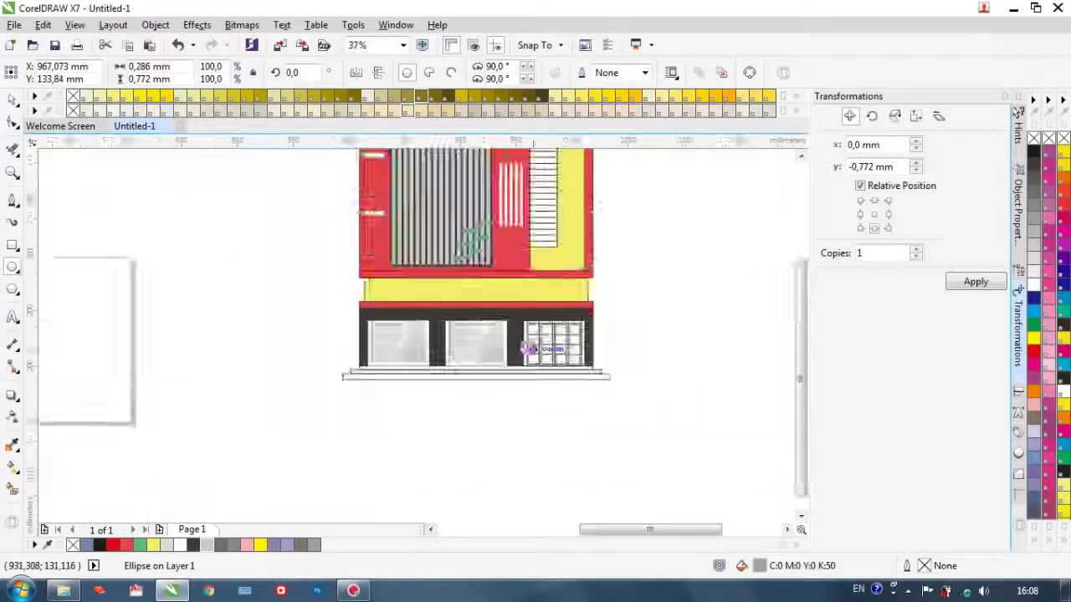
key(Escape)
scroll(581, 313, up, 2)
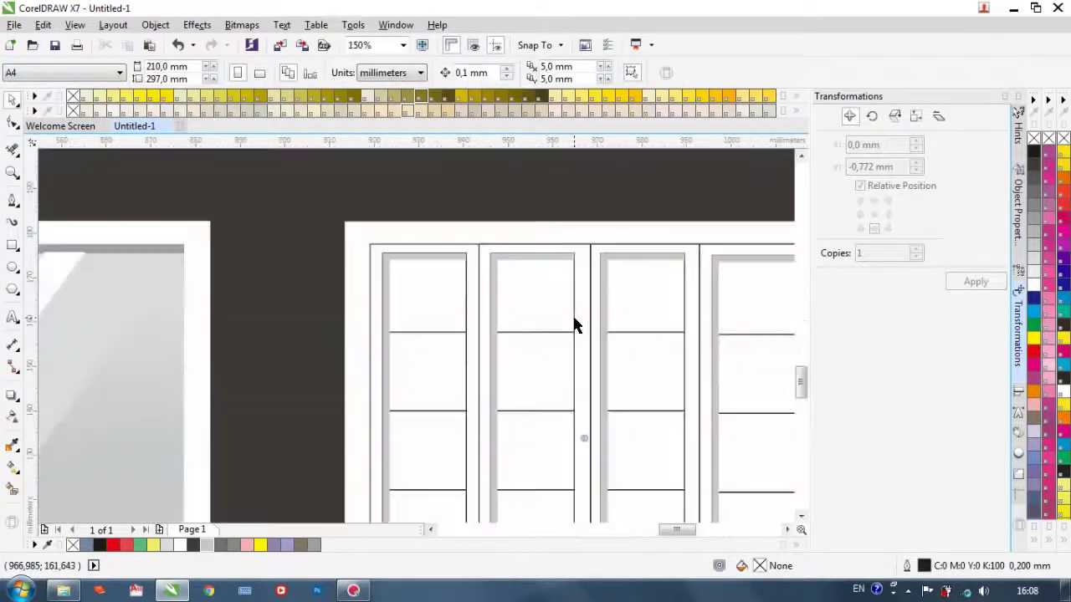
scroll(519, 345, down, 1)
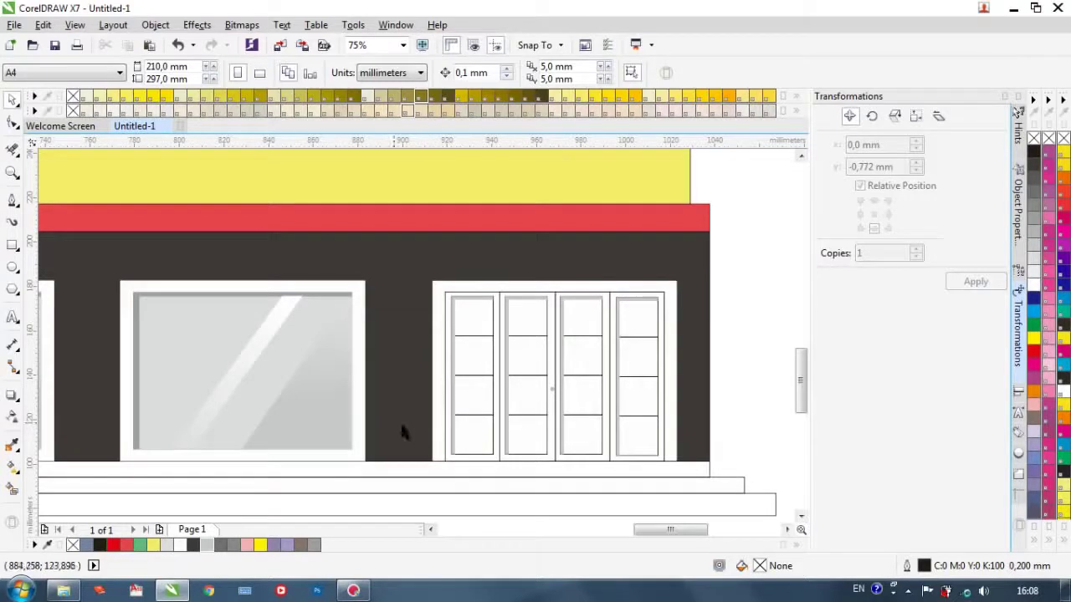
scroll(456, 465, up, 1)
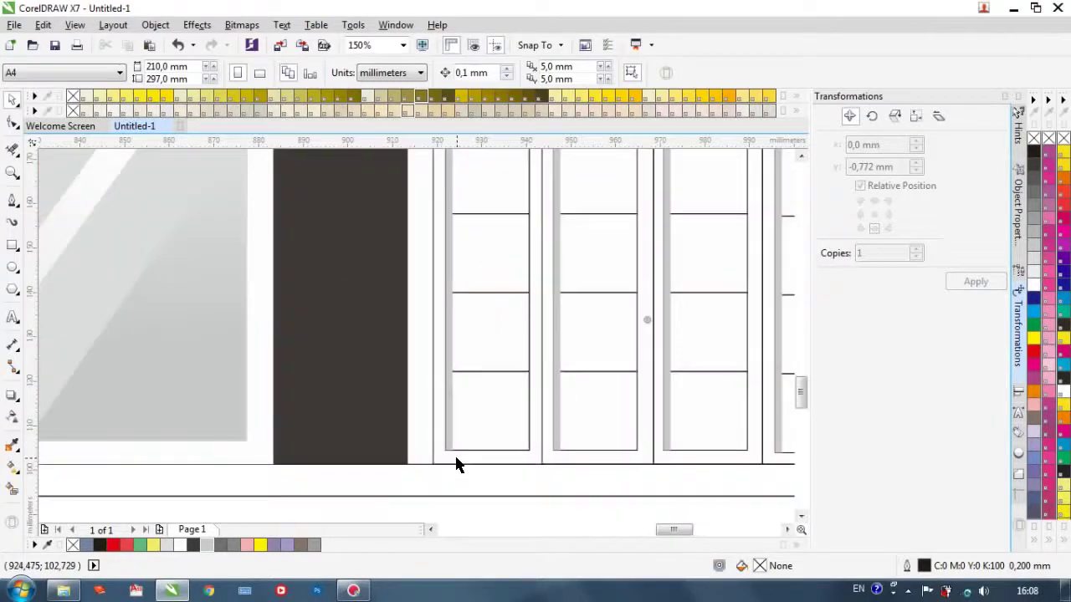
click(14, 203)
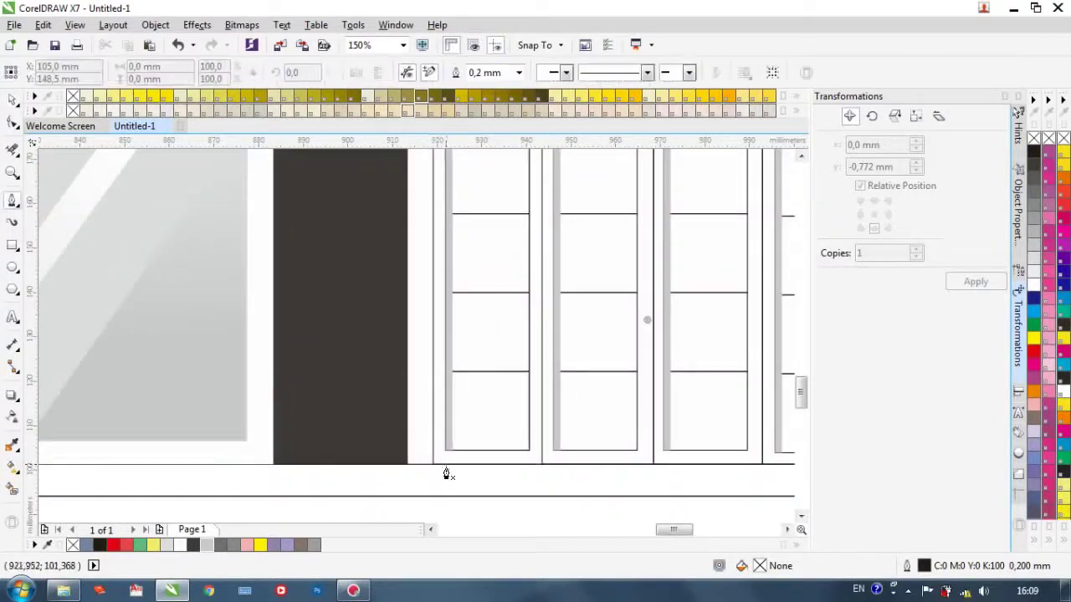
scroll(446, 469, down, 1)
key(space)
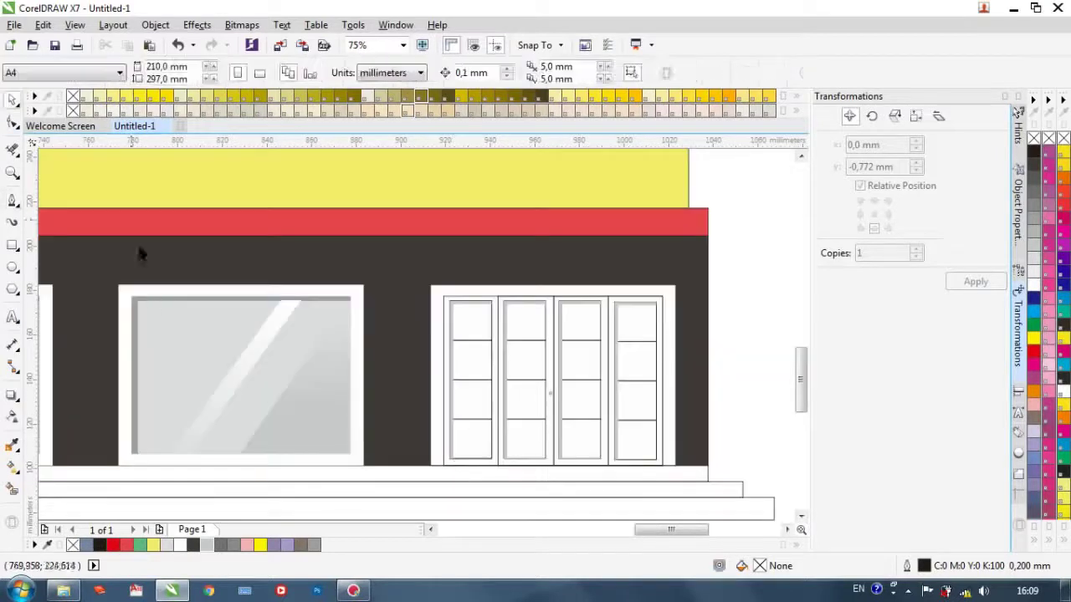
click(208, 340)
scroll(263, 356, down, 1)
scroll(354, 361, up, 1)
scroll(325, 362, down, 1)
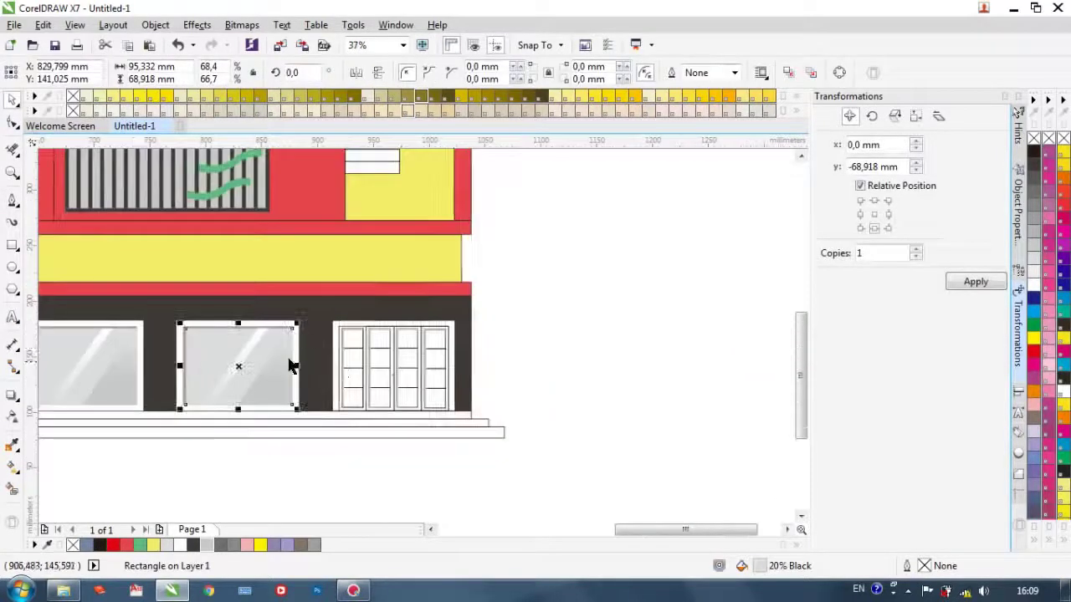
click(499, 340)
scroll(201, 341, up, 1)
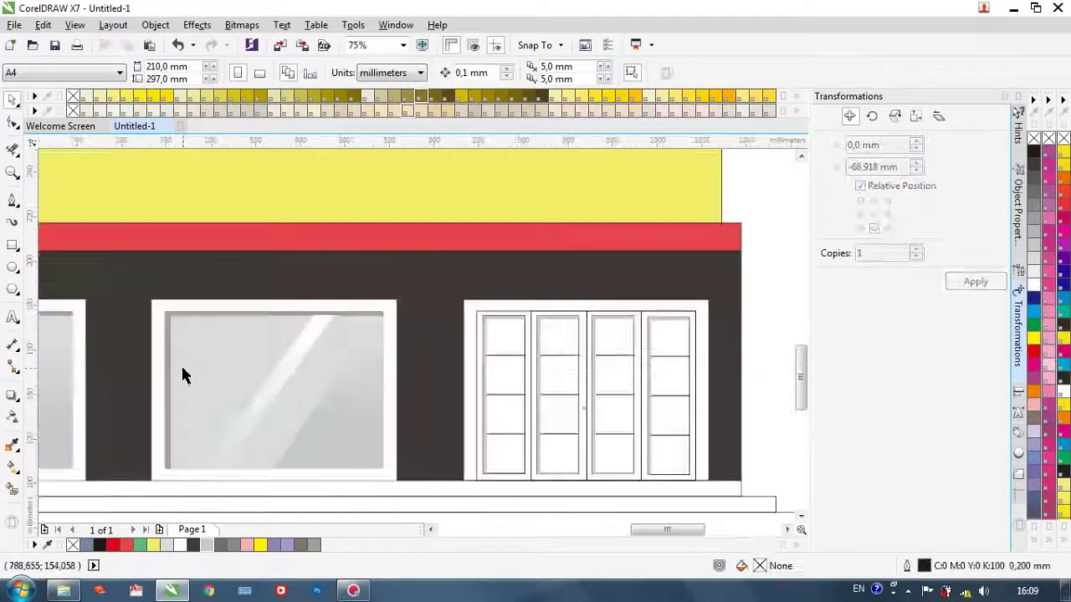
Step: Smart-fill the window's L-shaped shadow strip, move the new shape onto the door opening, and colour it 30% Black without an outline
click(13, 489)
click(167, 315)
key(space)
drag(275, 387, 587, 391)
scroll(376, 398, down, 1)
scroll(346, 437, up, 1)
click(210, 544)
right_click(72, 546)
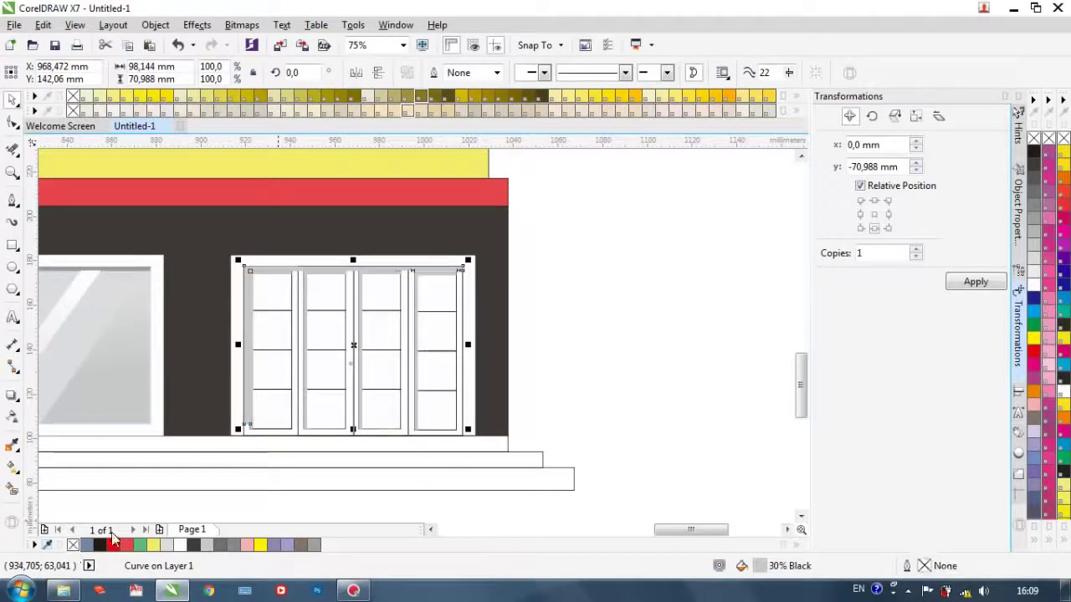
click(664, 313)
Step: Recolour the door opening's shadow 50% Black, stretch it down to about 76.2 mm tall and nudge it 0.4 mm left
scroll(664, 313, down, 1)
scroll(488, 329, up, 2)
scroll(405, 393, down, 1)
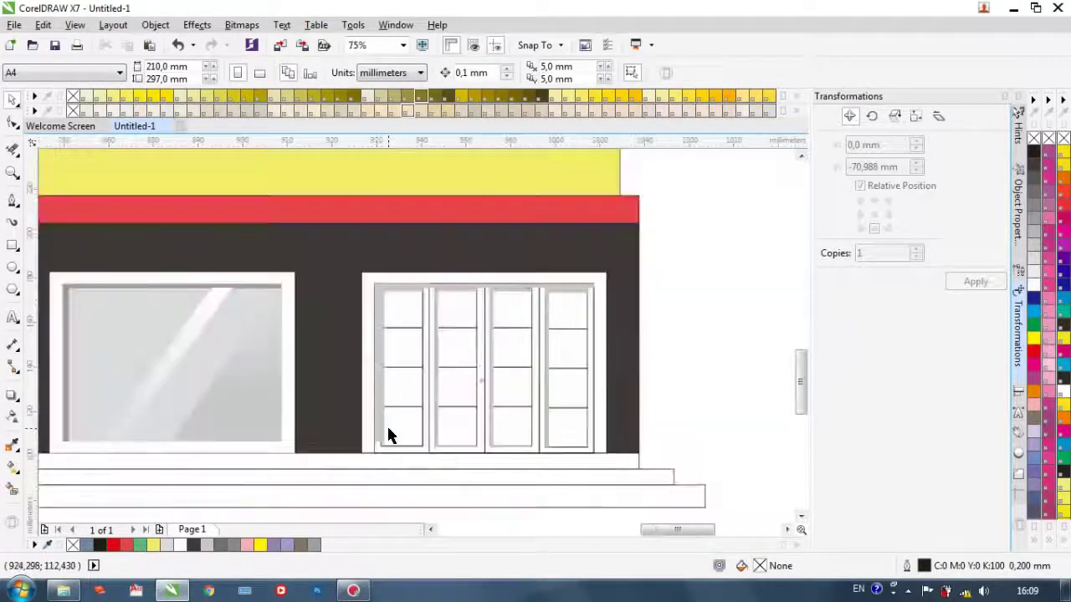
click(379, 391)
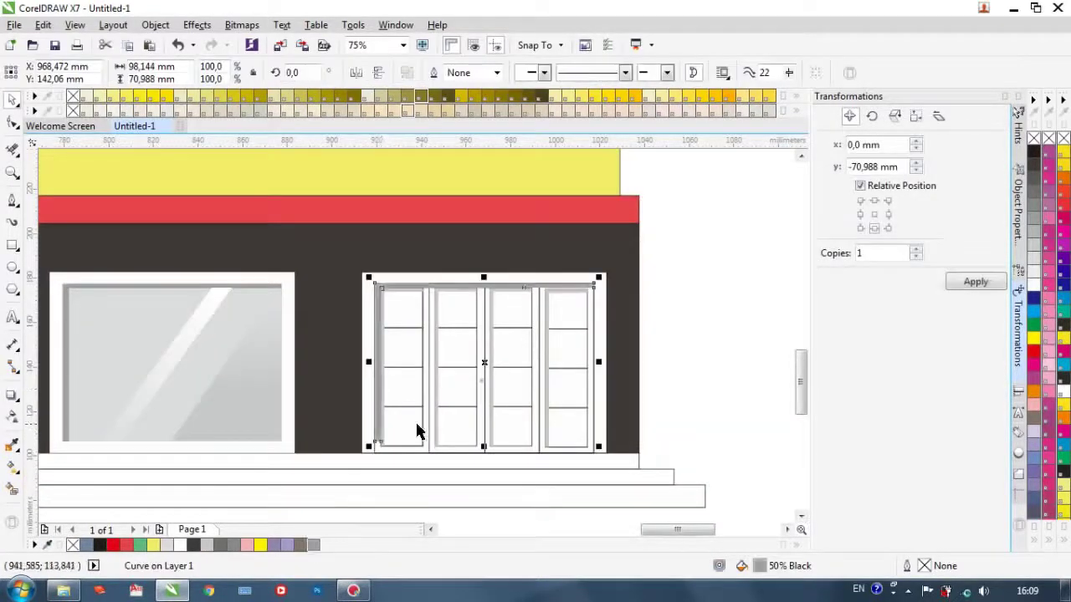
scroll(394, 444, up, 1)
drag(570, 449, 569, 469)
scroll(433, 501, down, 1)
scroll(414, 469, up, 2)
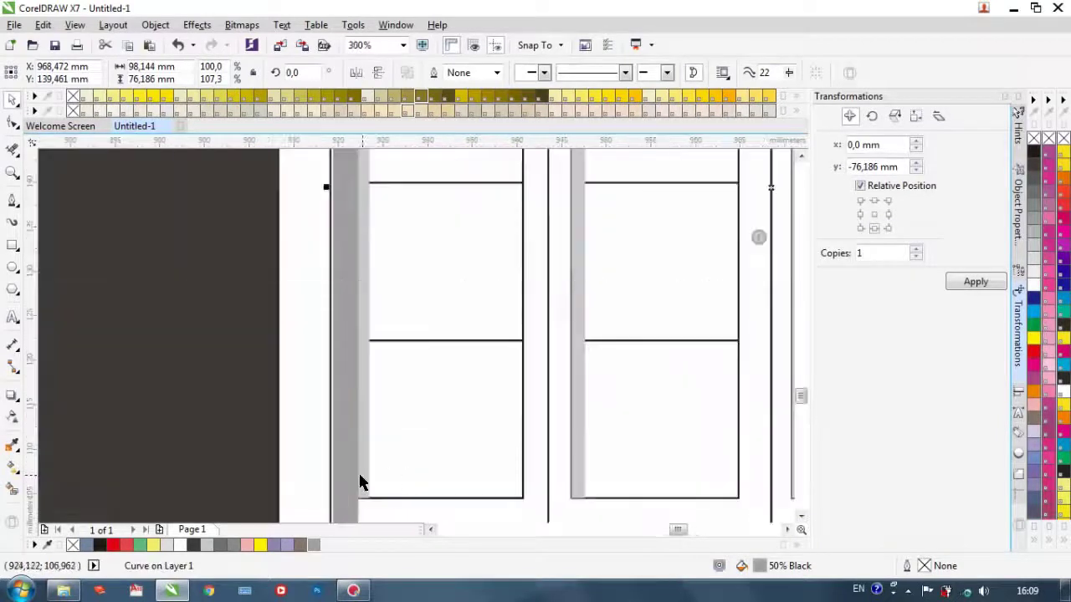
scroll(360, 483, down, 1)
scroll(360, 459, down, 1)
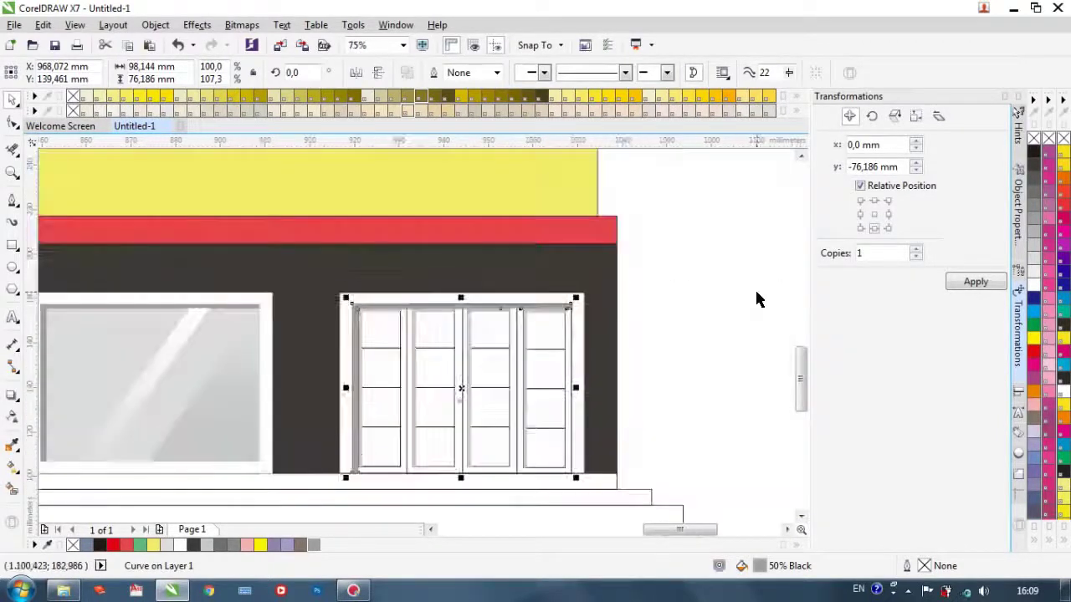
click(757, 300)
Step: Delete the door opening's dark shadow strip and undo the deletion
scroll(574, 310, up, 3)
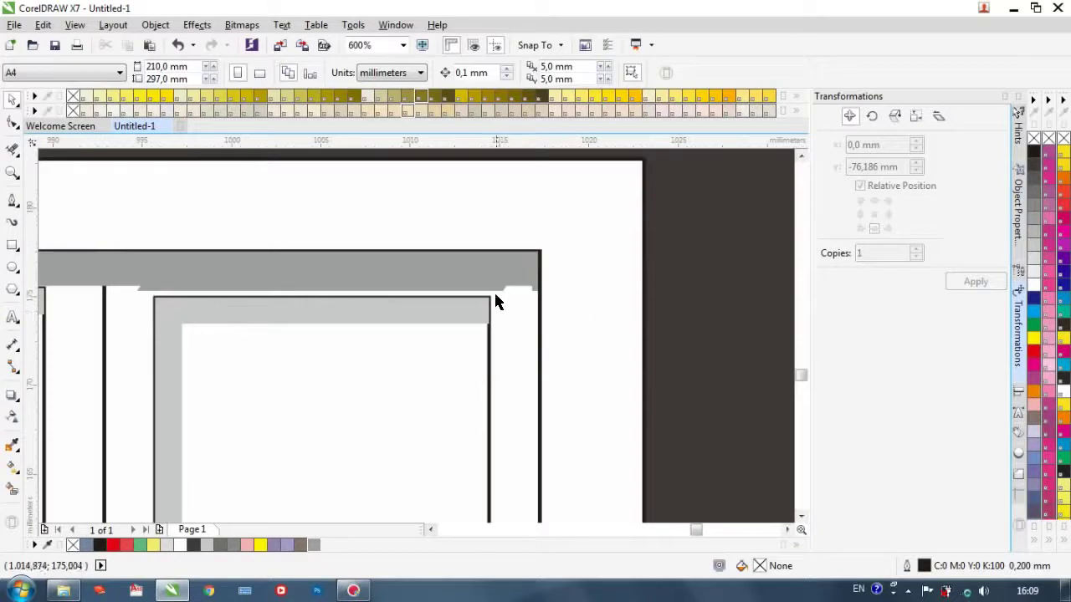
click(497, 281)
key(Delete)
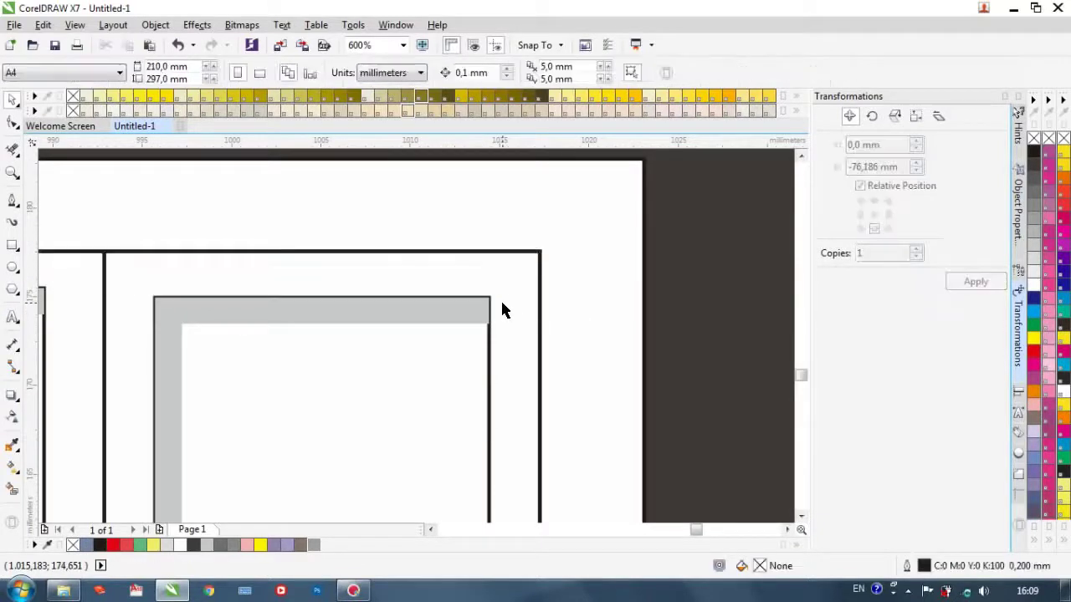
key(ctrl+z)
Step: Remove the stray nodes along the lower edge of the door shadow's horizontal strip to make that edge straight
scroll(509, 312, down, 3)
scroll(82, 311, up, 2)
scroll(82, 311, down, 2)
scroll(446, 324, up, 1)
scroll(446, 325, up, 2)
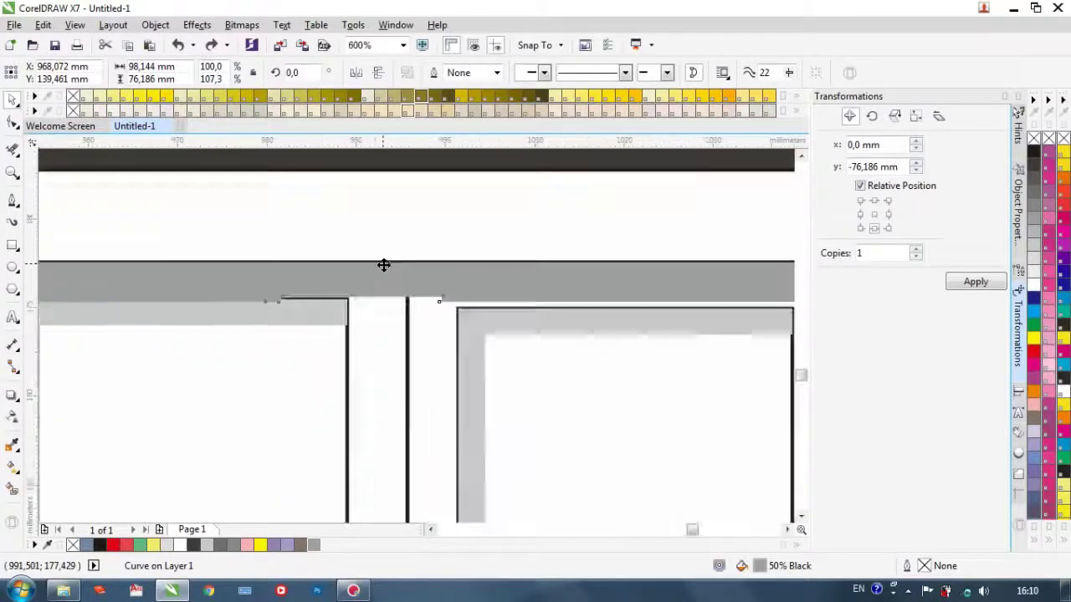
scroll(382, 265, up, 1)
key(F10)
drag(176, 338, 186, 333)
scroll(502, 339, down, 1)
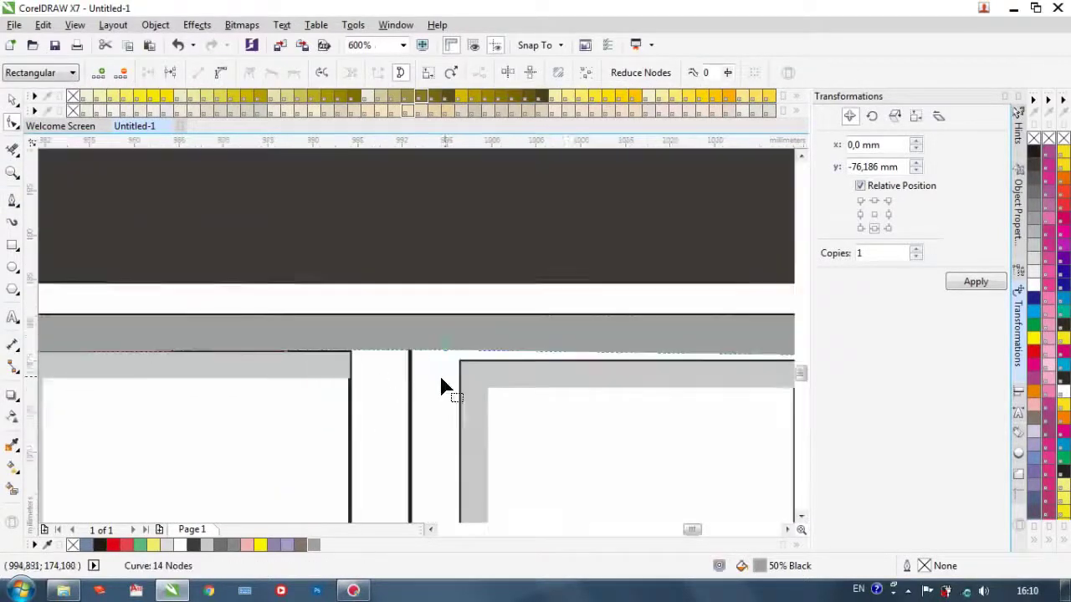
scroll(443, 383, up, 1)
scroll(571, 414, up, 1)
drag(563, 405, 576, 386)
drag(678, 406, 705, 386)
scroll(576, 389, down, 6)
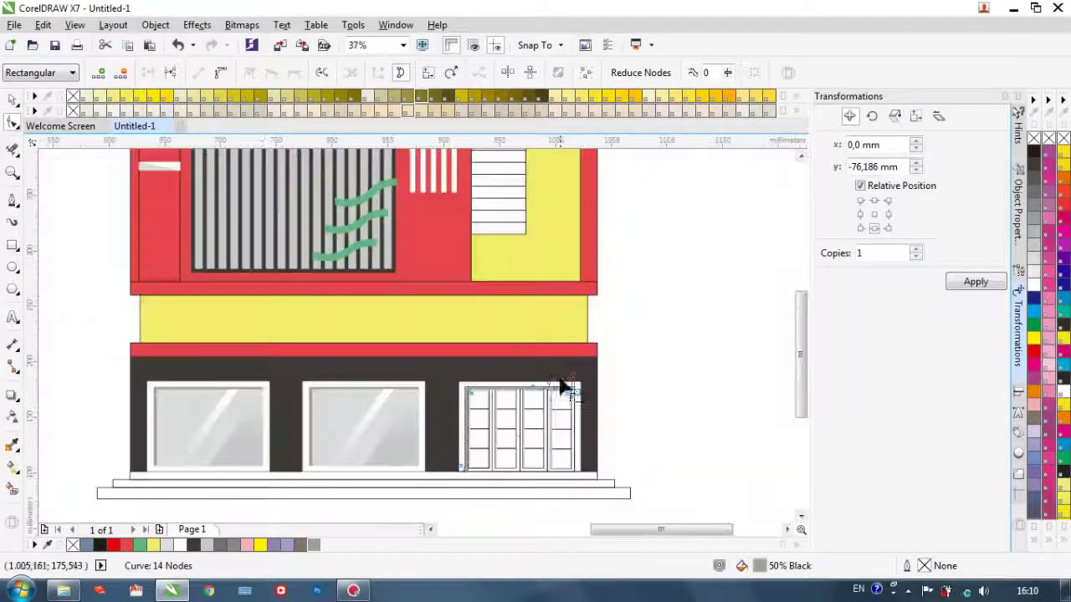
click(12, 100)
click(79, 250)
Step: Select all the panes in the door's four panels and change their outlines to 50% Black
scroll(516, 422, up, 2)
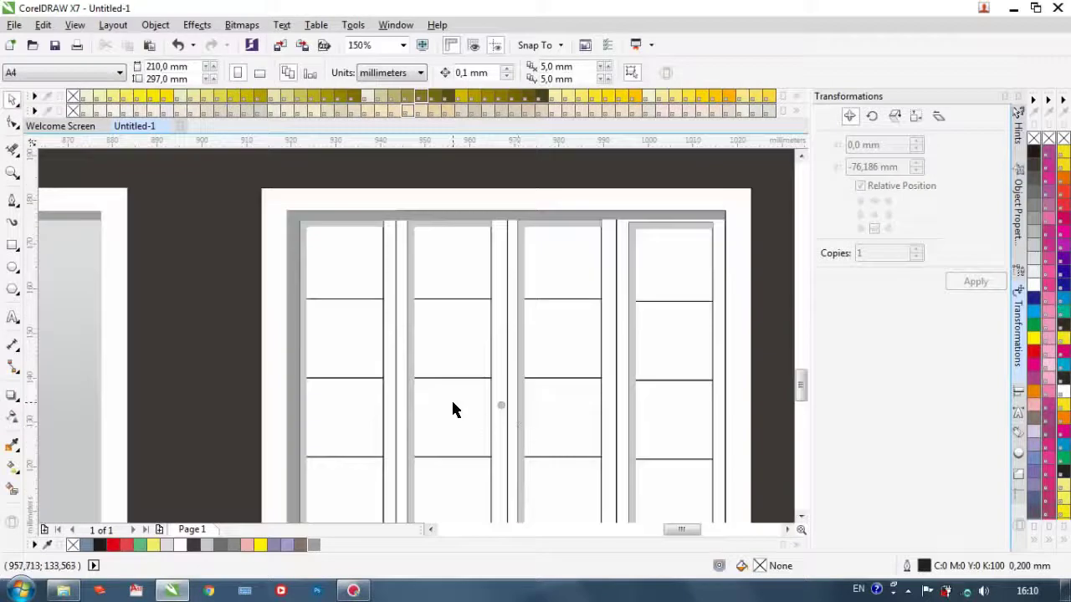
scroll(454, 411, down, 2)
scroll(452, 389, up, 2)
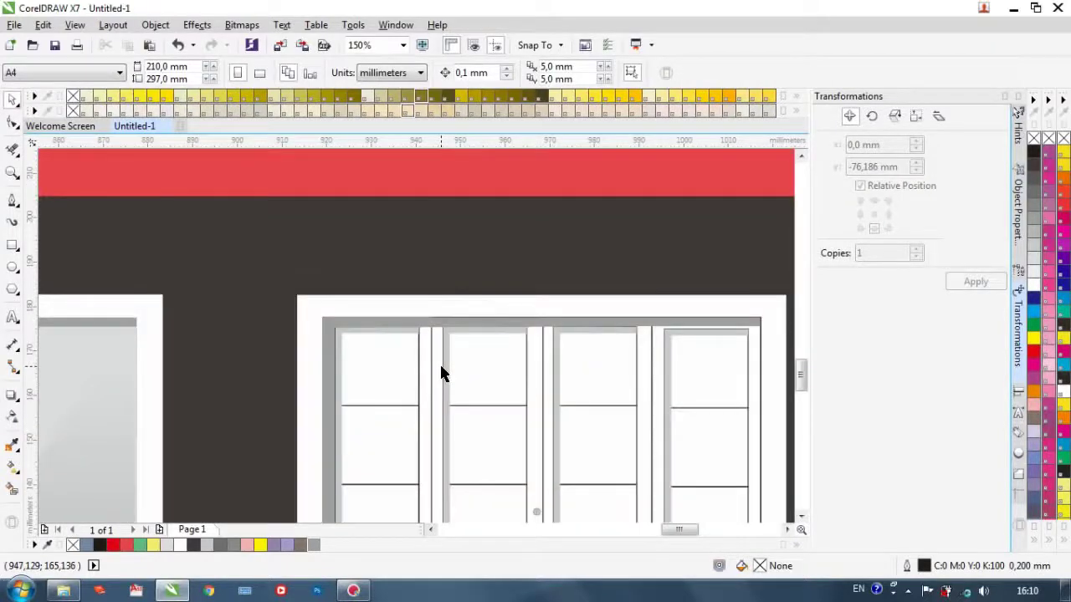
scroll(441, 374, down, 2)
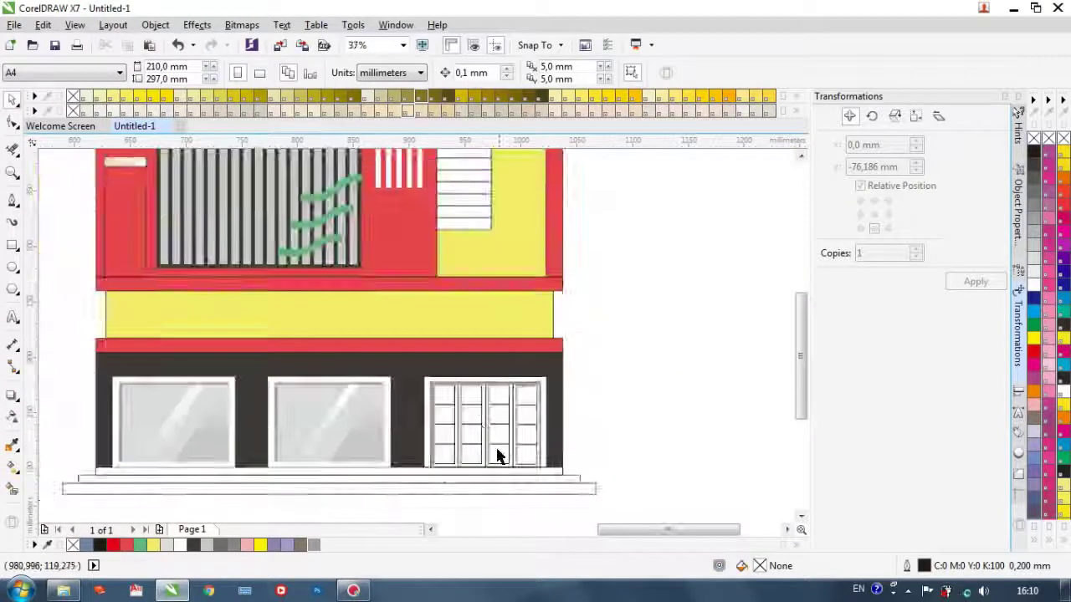
scroll(363, 440, up, 2)
click(361, 407)
shift+click(358, 369)
shift+click(361, 289)
shift+click(363, 215)
shift+click(471, 216)
shift+click(471, 289)
shift+click(577, 435)
shift+click(576, 368)
shift+click(574, 304)
shift+click(581, 215)
shift+click(692, 297)
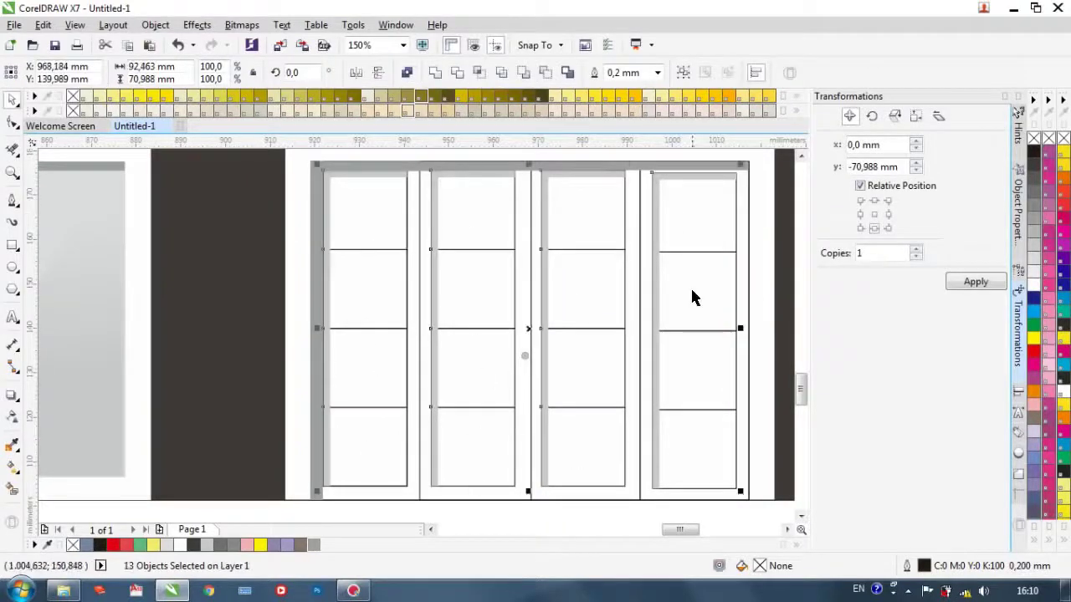
shift+click(709, 435)
scroll(456, 339, down, 1)
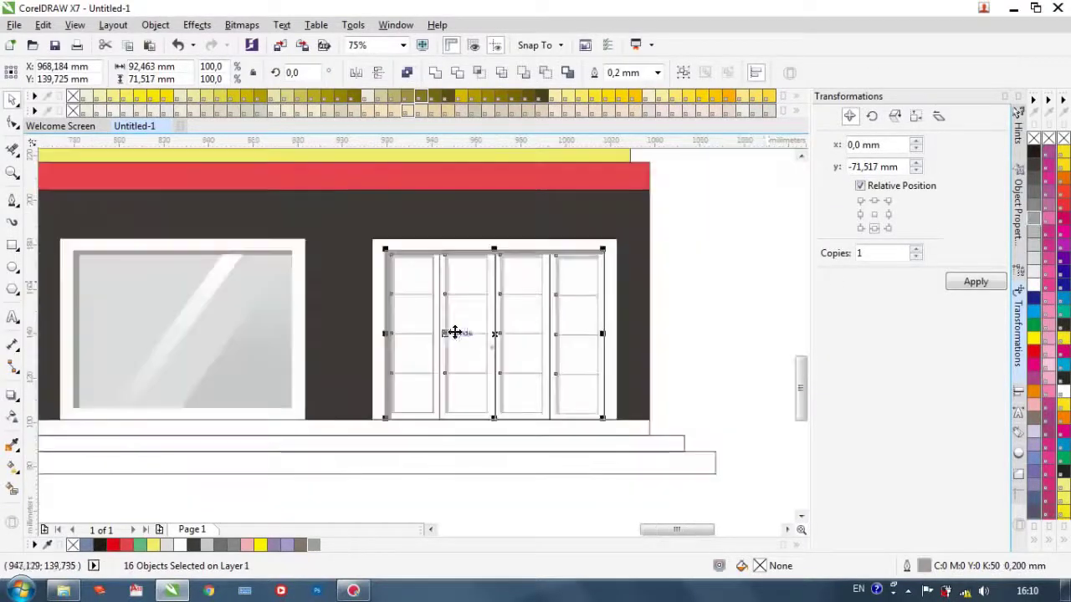
click(720, 286)
scroll(447, 338, down, 1)
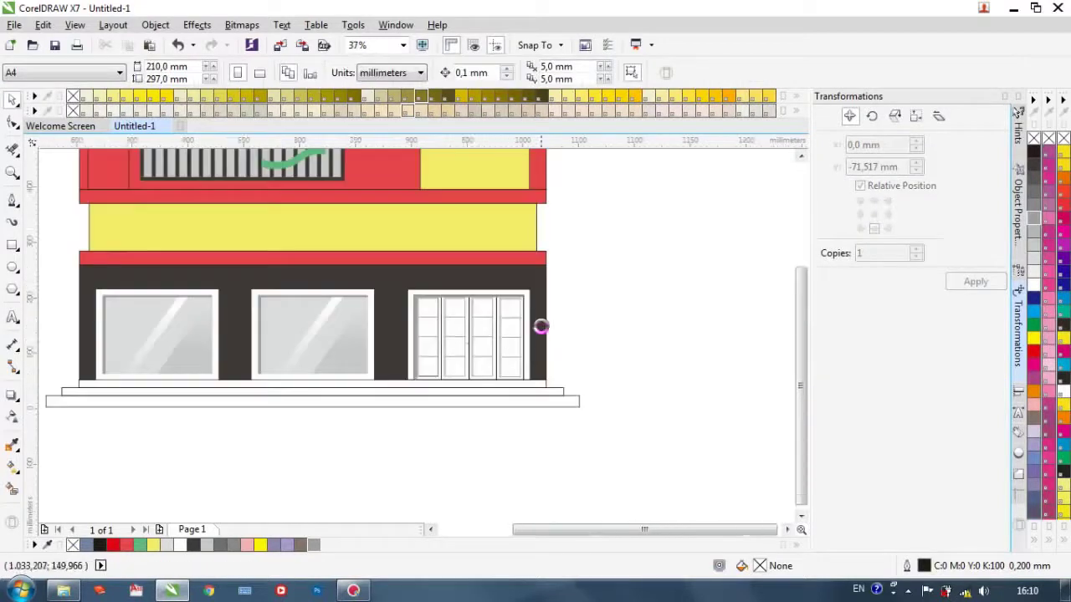
scroll(540, 326, down, 1)
scroll(455, 368, up, 1)
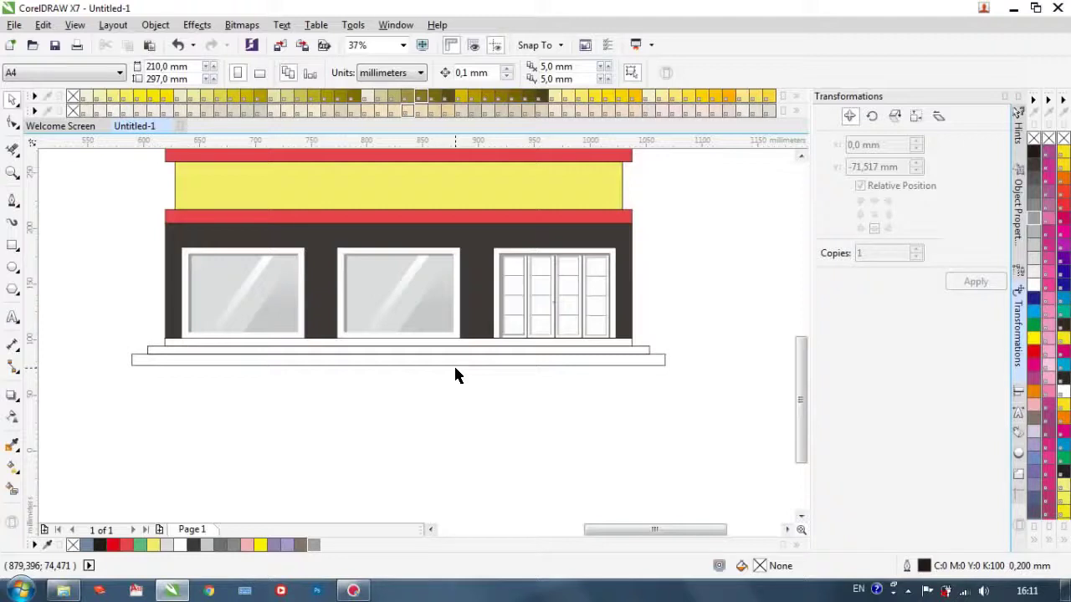
scroll(454, 375, down, 3)
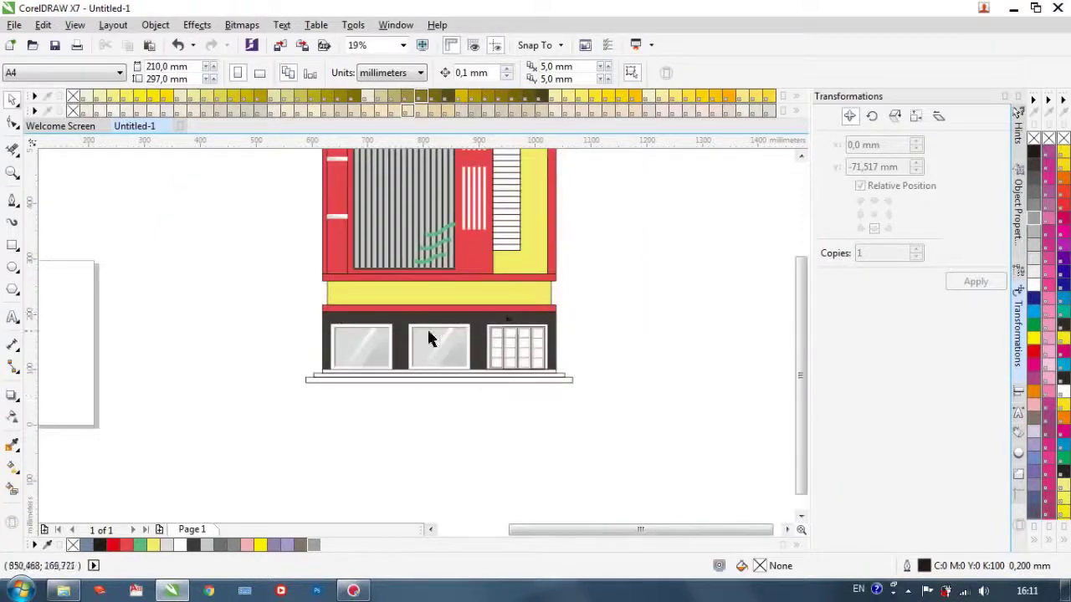
scroll(453, 326, up, 3)
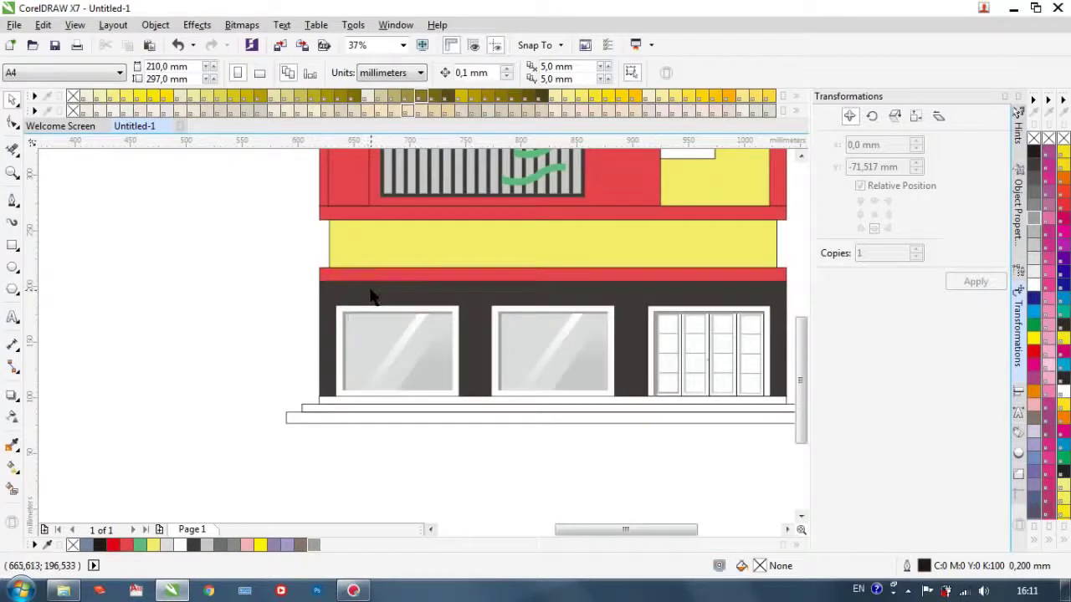
scroll(275, 335, down, 3)
scroll(394, 360, up, 3)
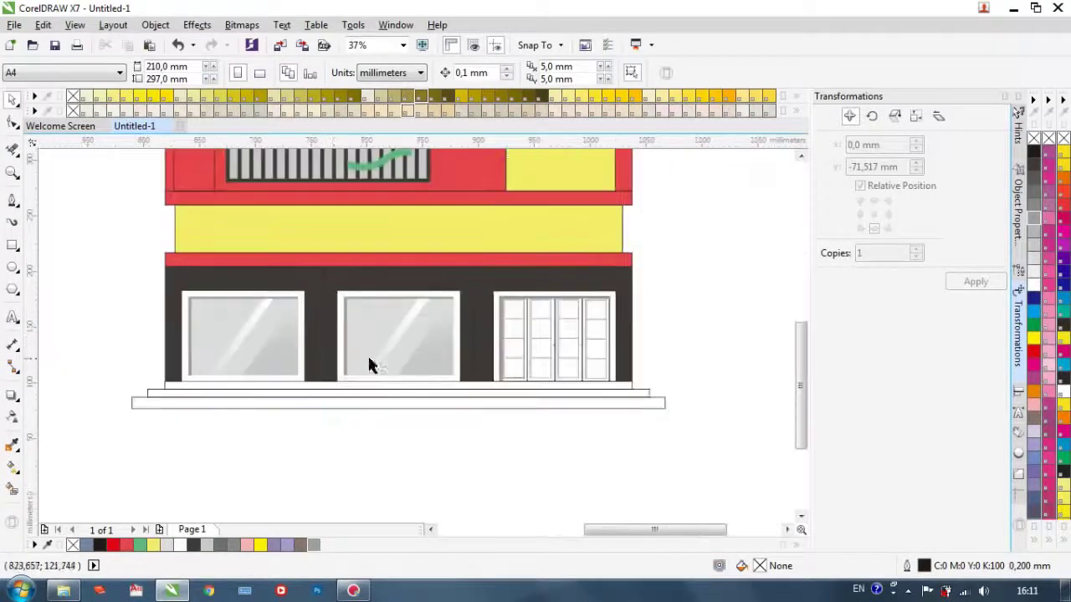
click(12, 203)
scroll(193, 348, up, 1)
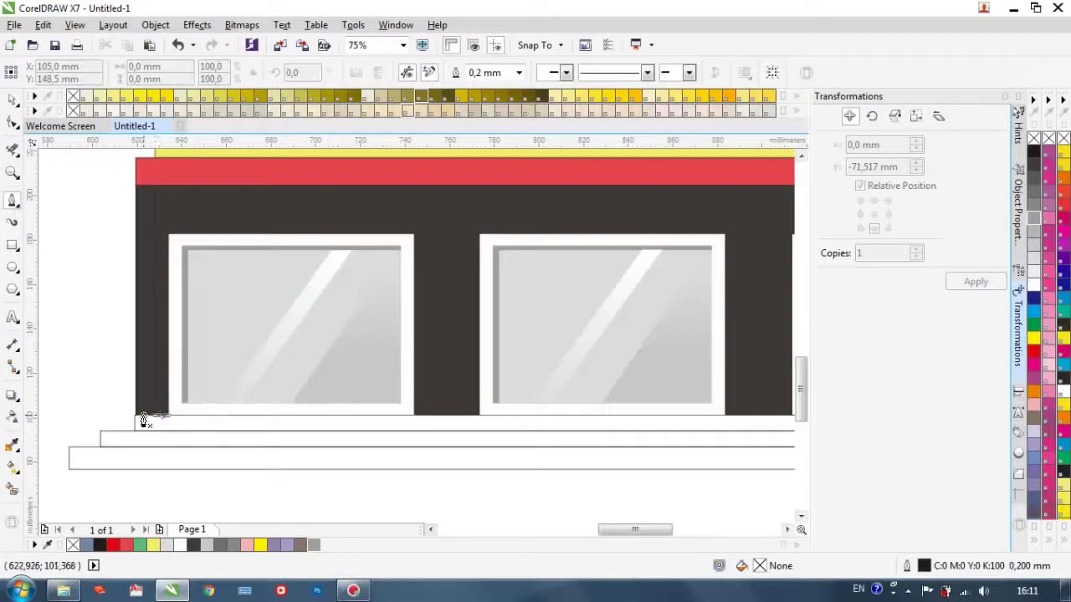
click(143, 416)
click(145, 200)
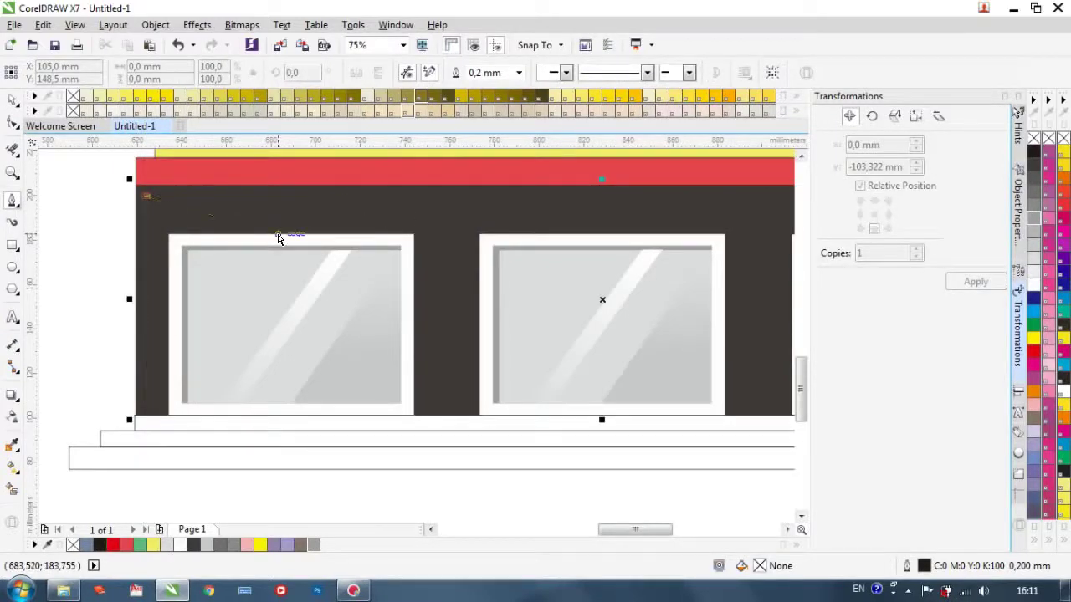
click(144, 420)
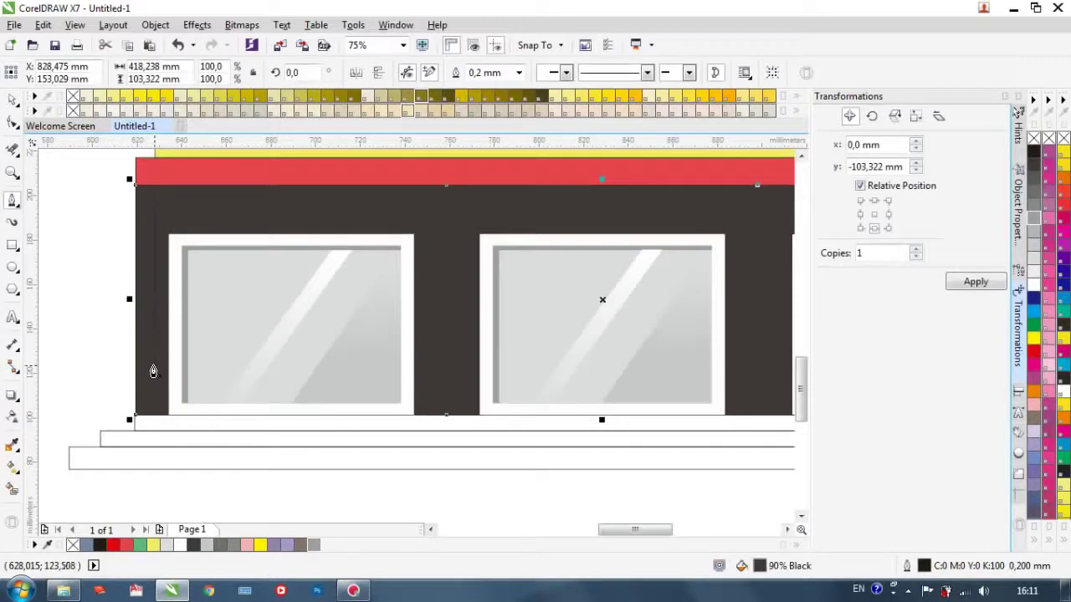
scroll(144, 421, up, 3)
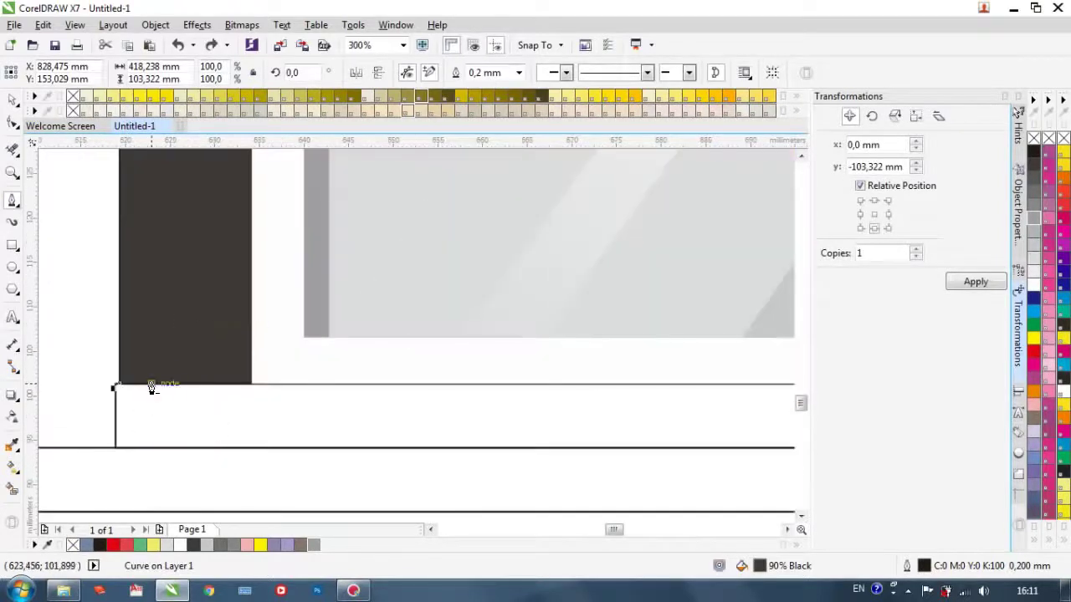
scroll(83, 335, down, 5)
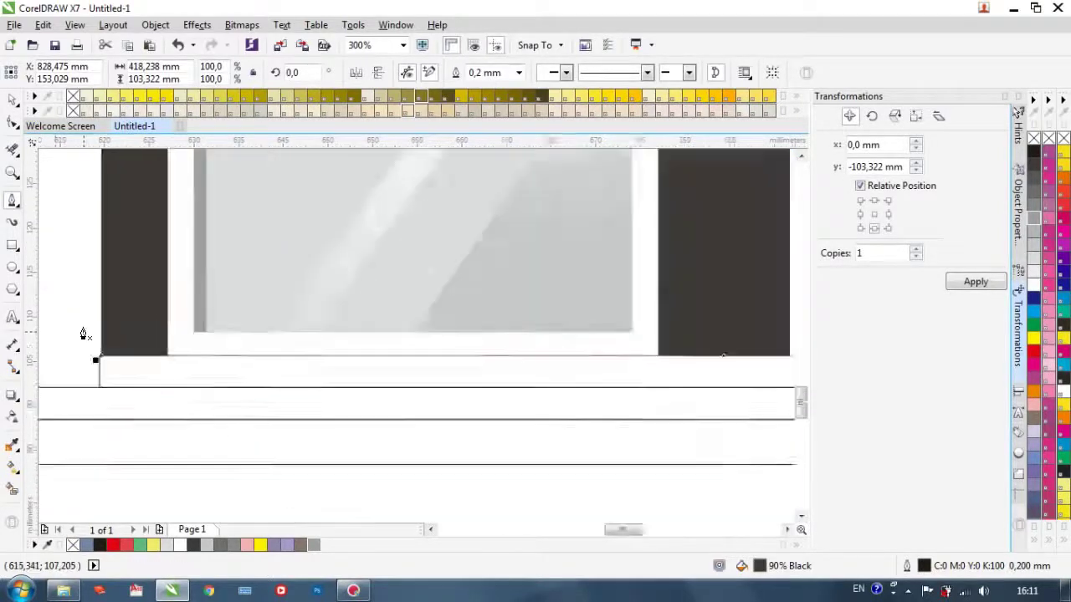
click(12, 245)
scroll(93, 319, up, 4)
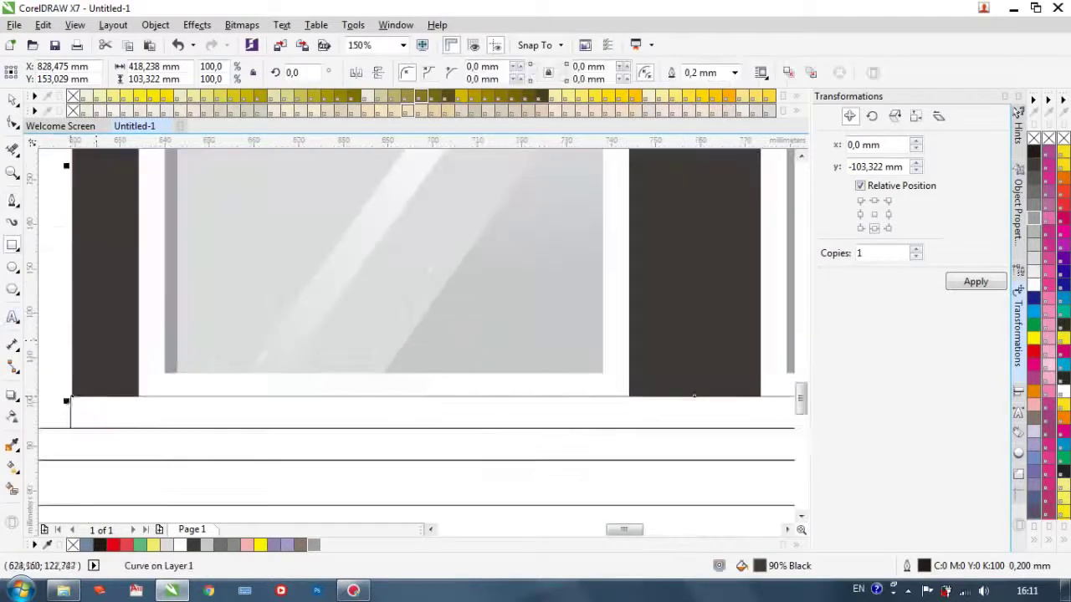
drag(71, 395, 89, 339)
key(ctrl+z)
scroll(136, 354, down, 2)
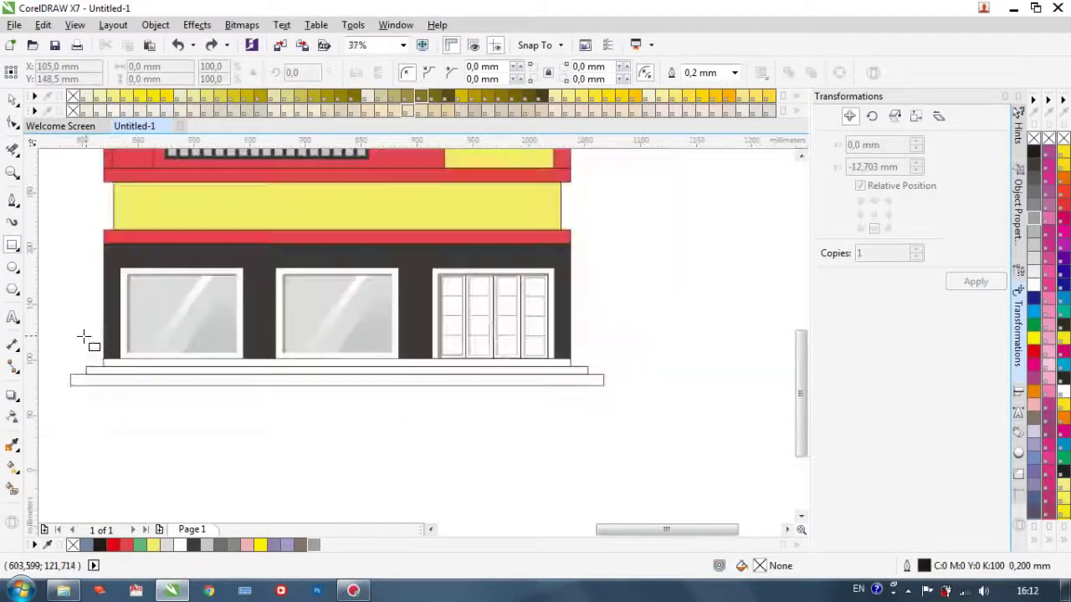
Step: Draw a rectangle about 5 mm wide and 103.3 mm tall along the dark wall's left edge, filled black without an outline
drag(801, 354, 801, 316)
scroll(130, 493, up, 1)
drag(78, 422, 89, 185)
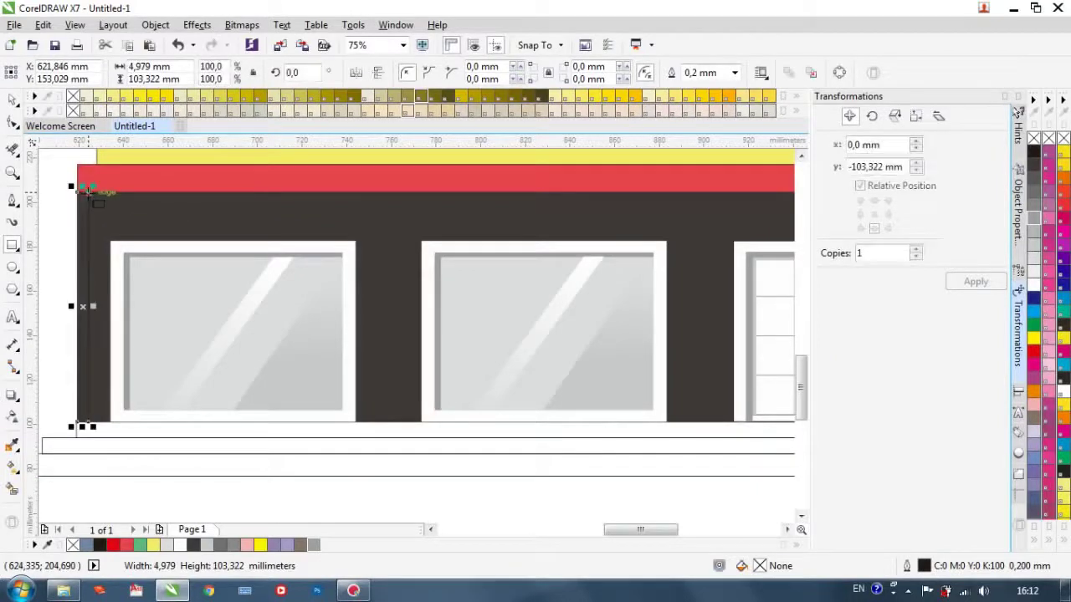
click(1034, 152)
right_click(1034, 138)
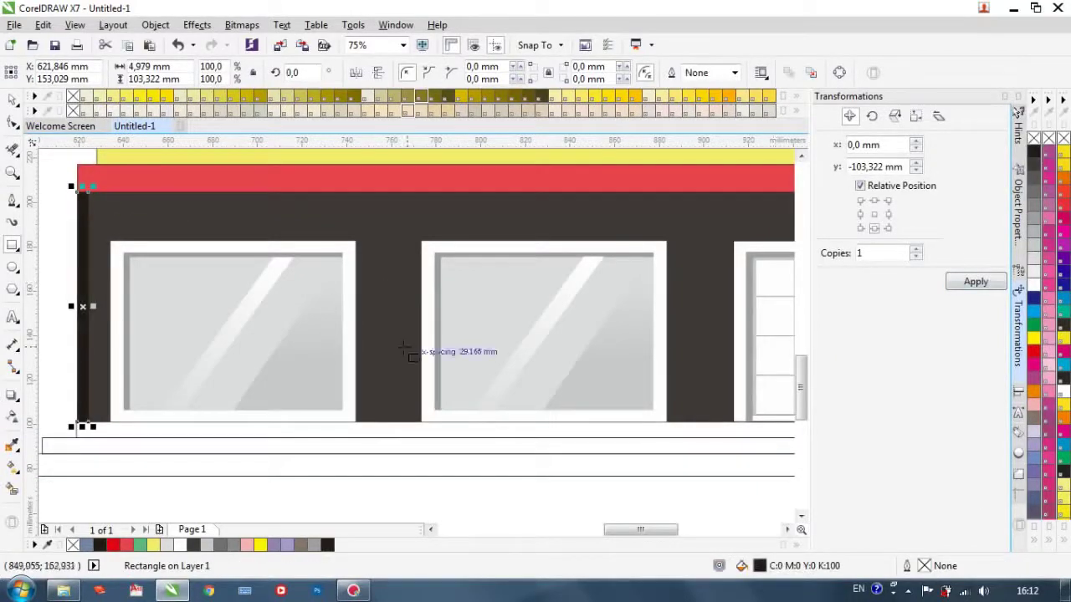
Step: Make a copy of the black strip rotated 90°, align it under the red ledge and stretch it across the dark wall's upper edge
click(872, 117)
click(990, 324)
scroll(336, 352, down, 1)
drag(209, 330, 268, 275)
scroll(216, 276, up, 2)
drag(423, 268, 407, 282)
scroll(207, 344, down, 2)
drag(320, 327, 667, 342)
key(space)
click(162, 242)
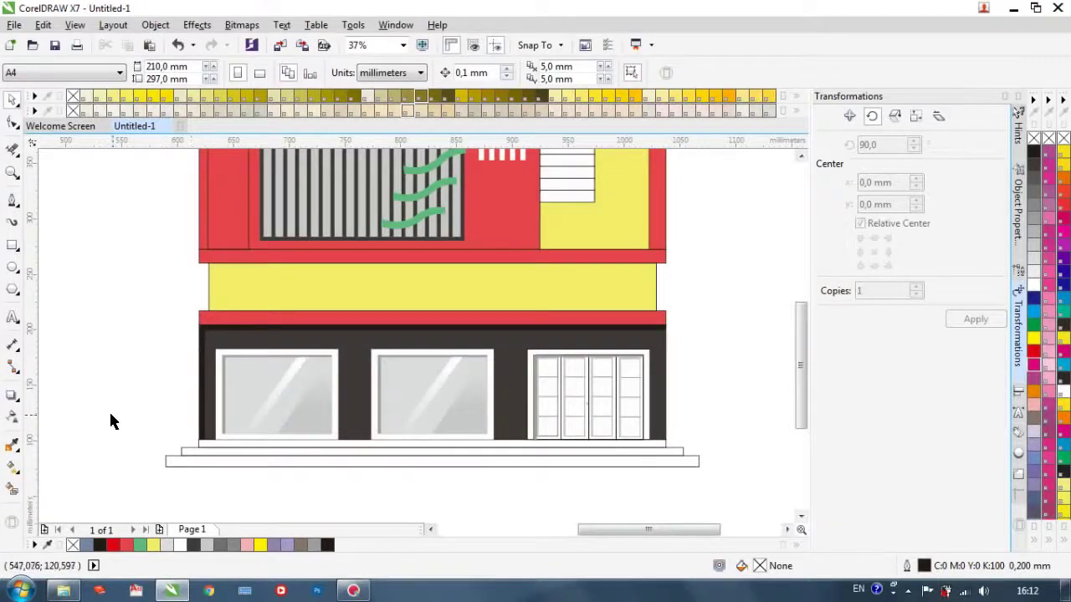
Step: Copy the vertical black strip onto the lower yellow band's left edge and shorten it to the band's height, about 43 mm
scroll(114, 414, down, 1)
scroll(122, 393, up, 2)
scroll(168, 373, down, 1)
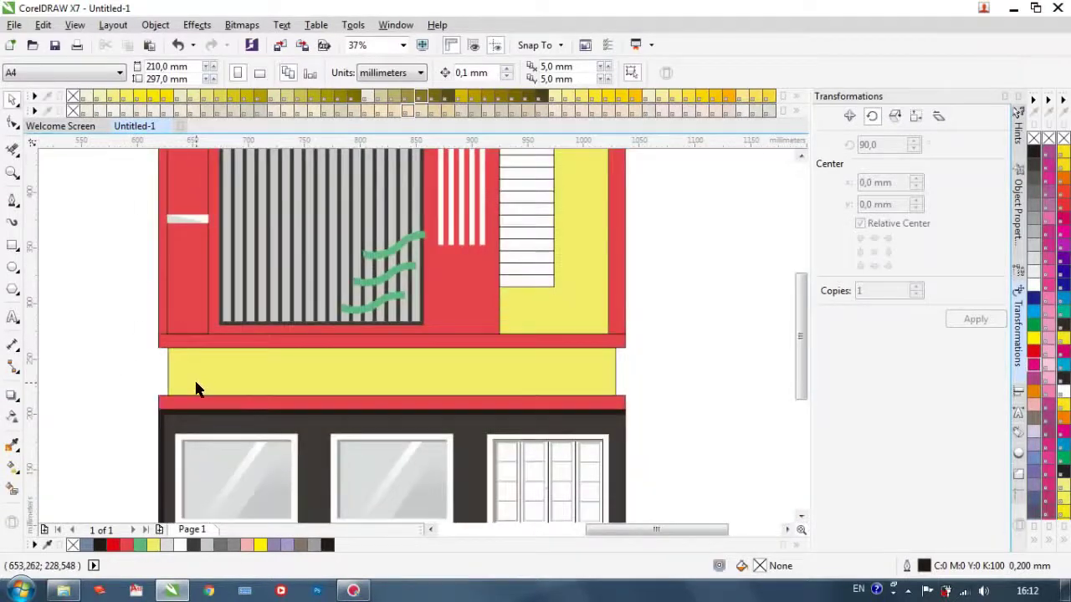
click(164, 423)
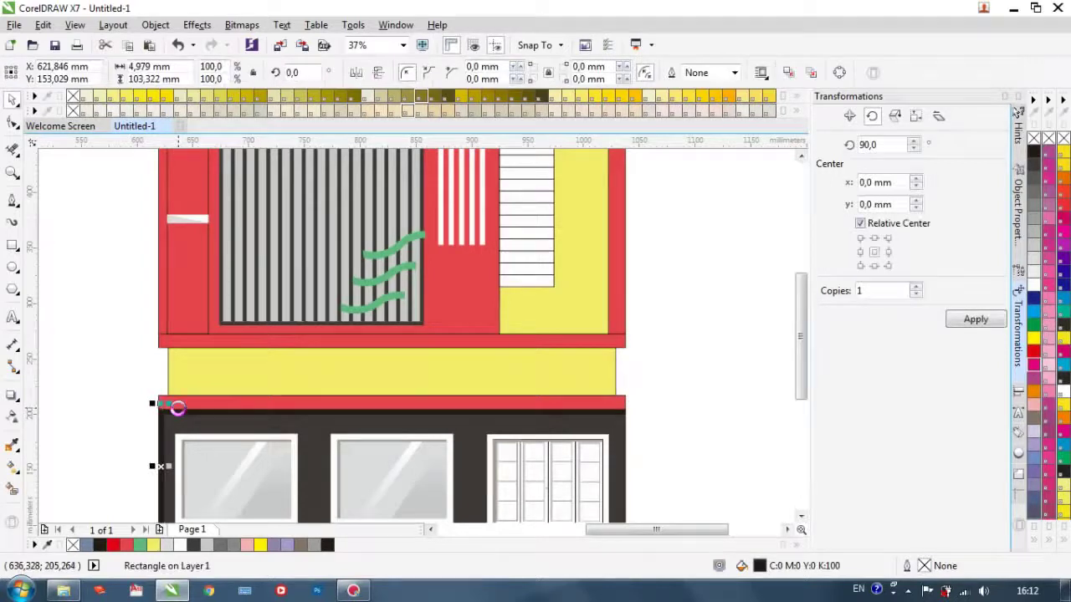
scroll(178, 408, down, 2)
scroll(178, 422, up, 2)
drag(140, 416, 155, 349)
scroll(154, 349, up, 3)
drag(187, 298, 204, 213)
scroll(179, 310, down, 4)
scroll(203, 213, up, 4)
drag(208, 268, 215, 239)
scroll(192, 292, down, 3)
Step: Make a copy of the yellow band's strip rotated 90° and stretch it along the band's upper edge to about 397.6 mm
click(976, 320)
scroll(215, 239, up, 3)
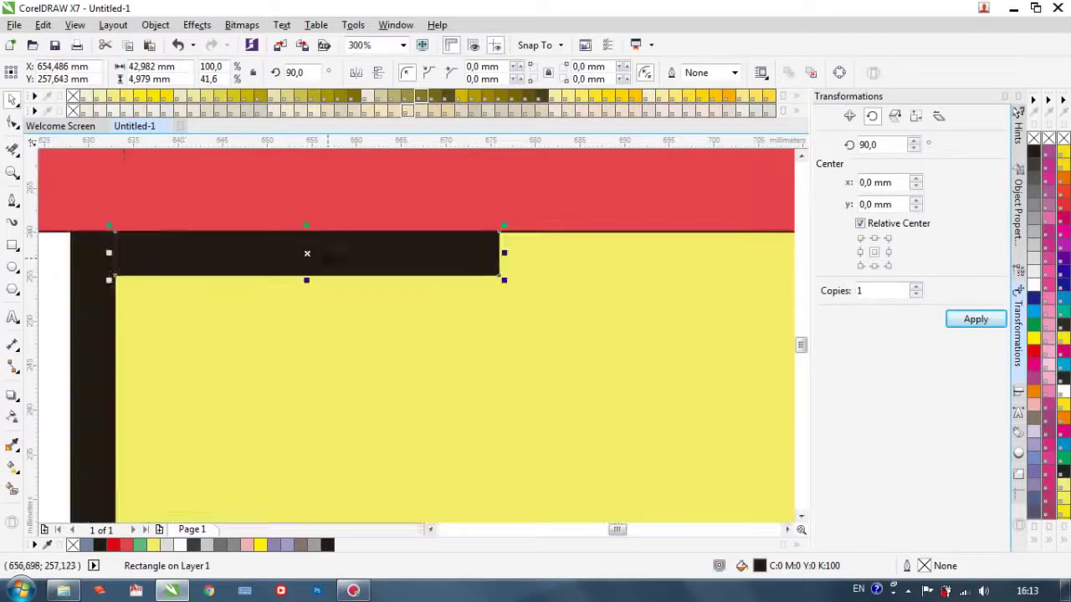
drag(310, 255, 475, 274)
scroll(289, 259, down, 6)
scroll(474, 274, up, 3)
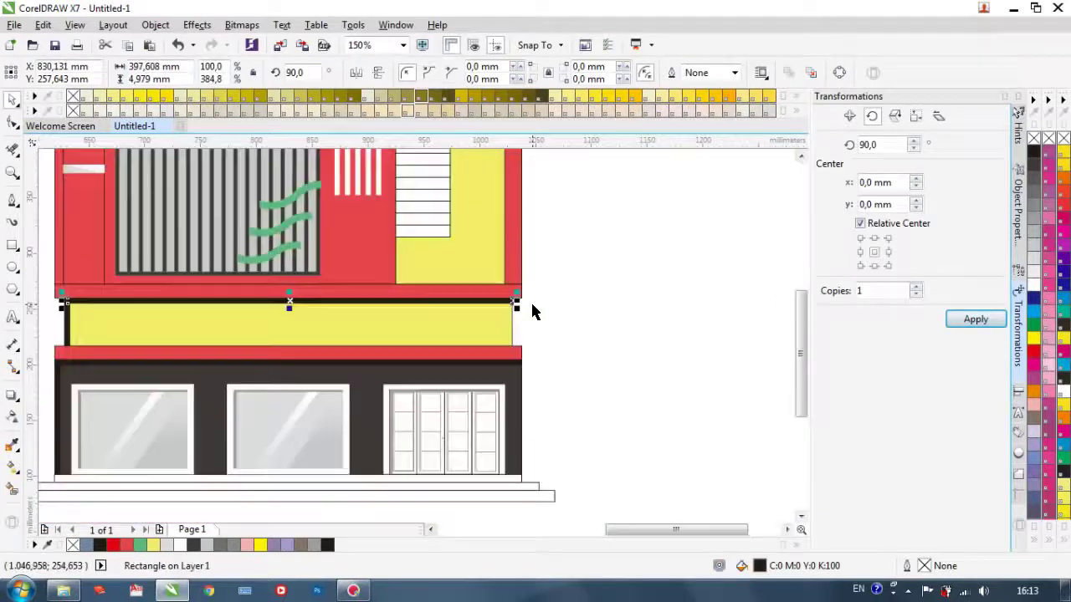
click(576, 304)
Step: Recolour both black strips on the yellow band a darker yellow, C22 M13 Y85 K0
scroll(576, 305, down, 4)
scroll(578, 314, up, 3)
click(186, 310)
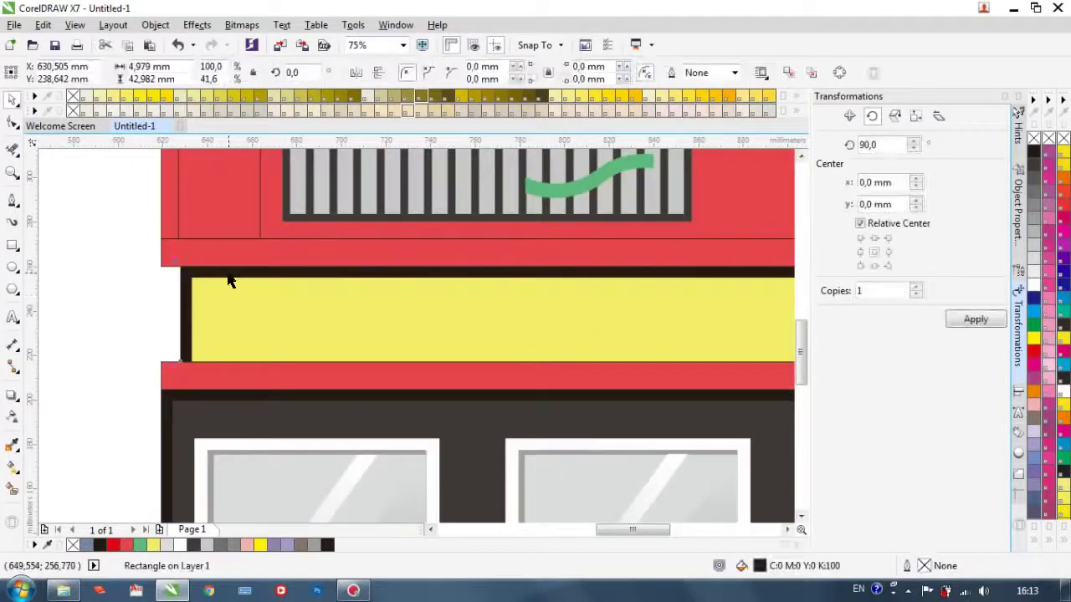
click(1036, 393)
double_click(763, 572)
click(729, 303)
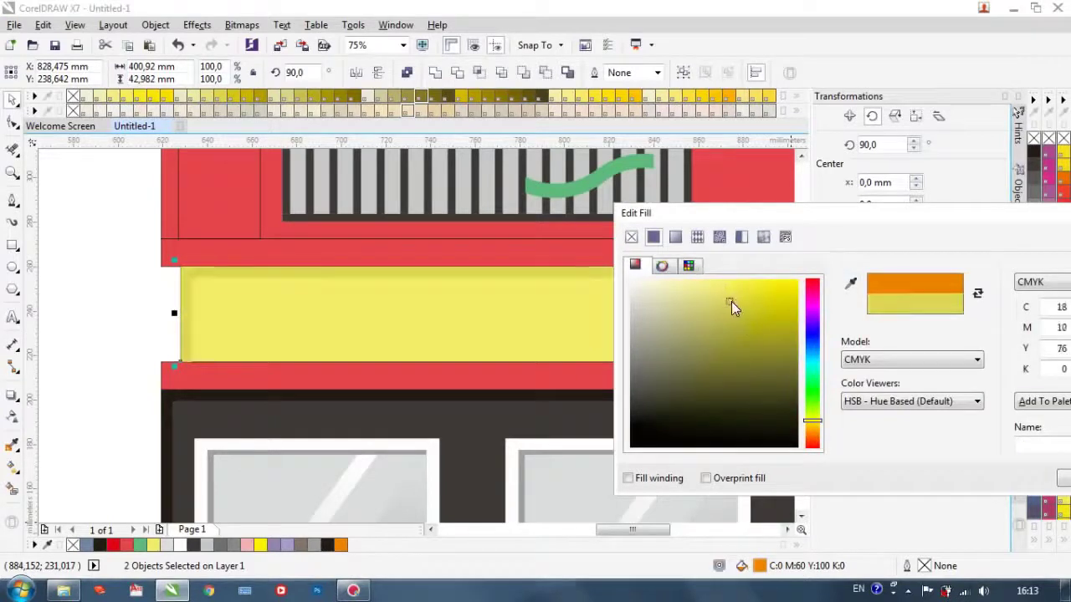
drag(738, 301, 742, 308)
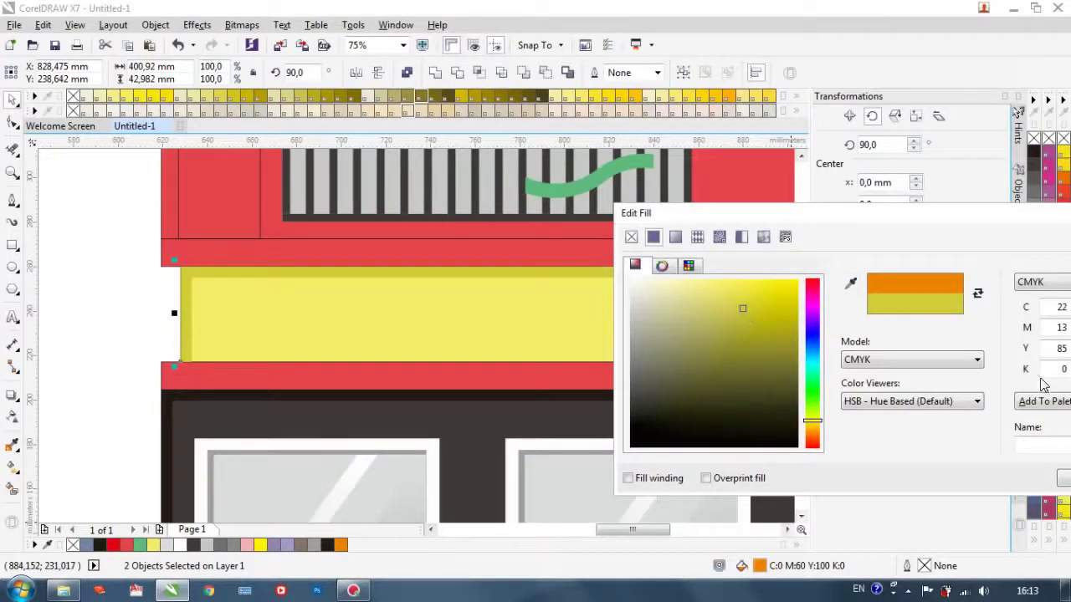
click(1064, 479)
Step: Review the new shadow strips on the yellow band and dark wall against the whole building facade
scroll(406, 426, down, 1)
click(132, 208)
scroll(132, 253, down, 2)
scroll(142, 209, down, 1)
scroll(148, 167, up, 2)
drag(173, 201, 52, 265)
mouse_move(111, 233)
mouse_down()
mouse_move(687, 296)
mouse_move(726, 265)
mouse_up()
click(578, 337)
scroll(440, 452, down, 1)
scroll(406, 426, up, 1)
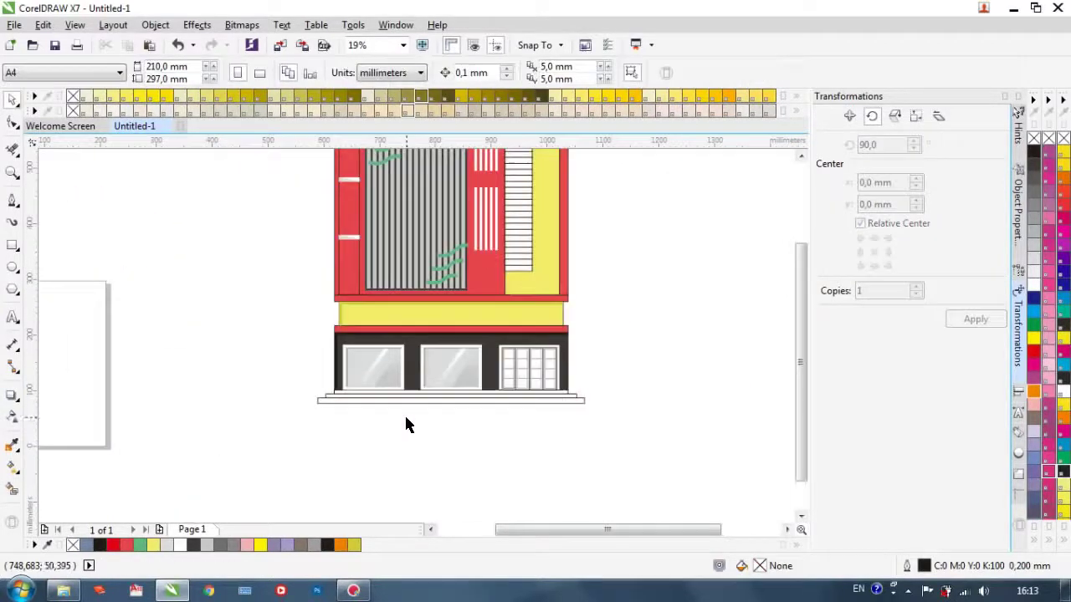
scroll(374, 345, down, 1)
scroll(358, 221, up, 1)
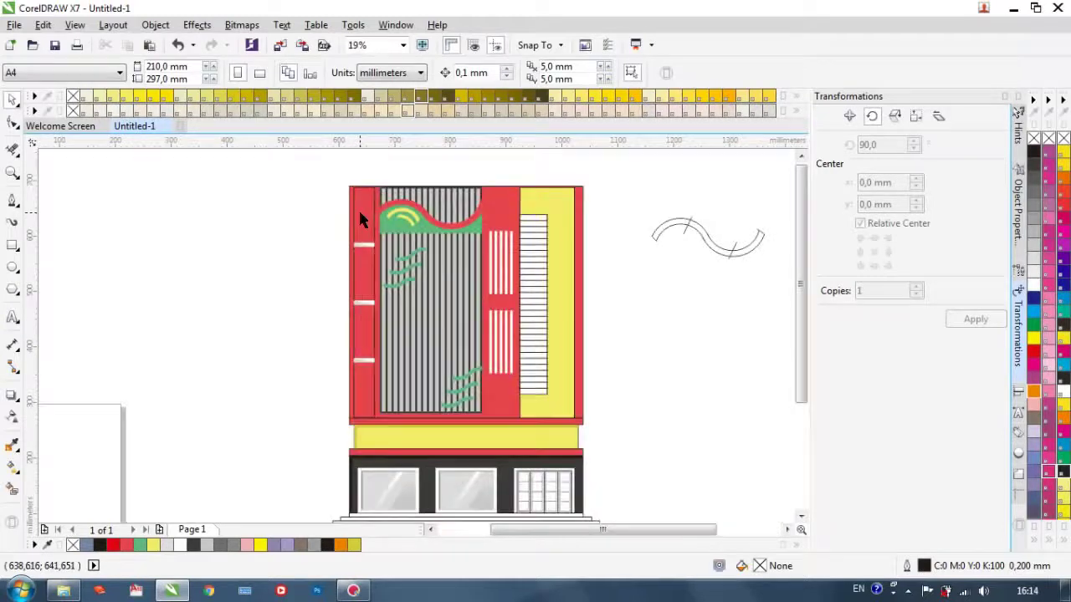
Step: Copy the yellow band's vertical strip to the left edge of the lowest red panel and stretch it to about 100 mm tall
scroll(371, 450, up, 1)
click(364, 434)
drag(364, 434, 363, 372)
scroll(361, 374, up, 4)
drag(346, 353, 371, 224)
scroll(354, 344, down, 2)
scroll(371, 224, down, 4)
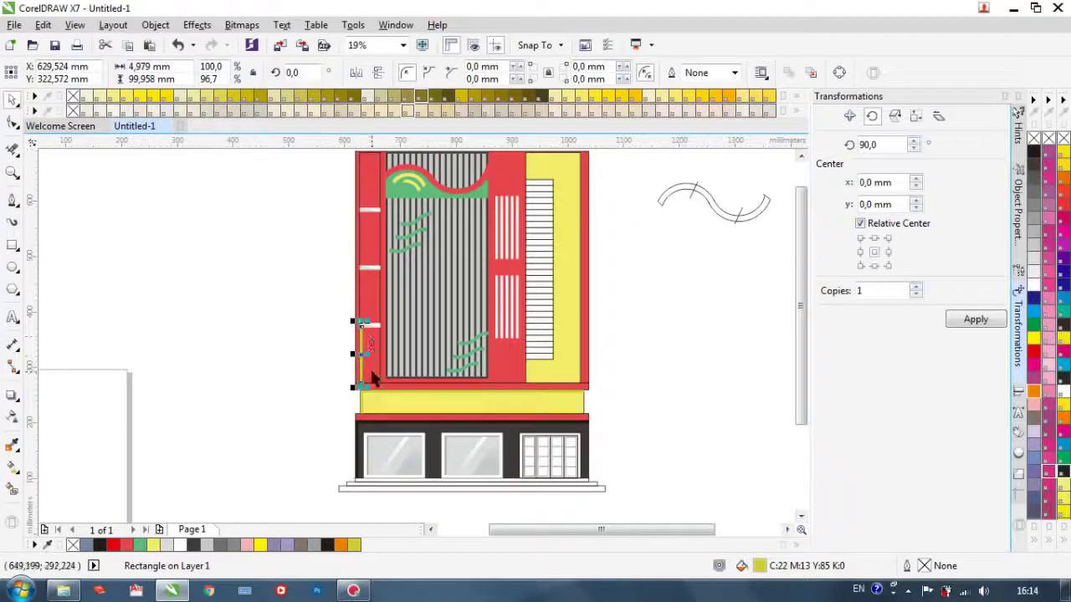
scroll(362, 352, up, 4)
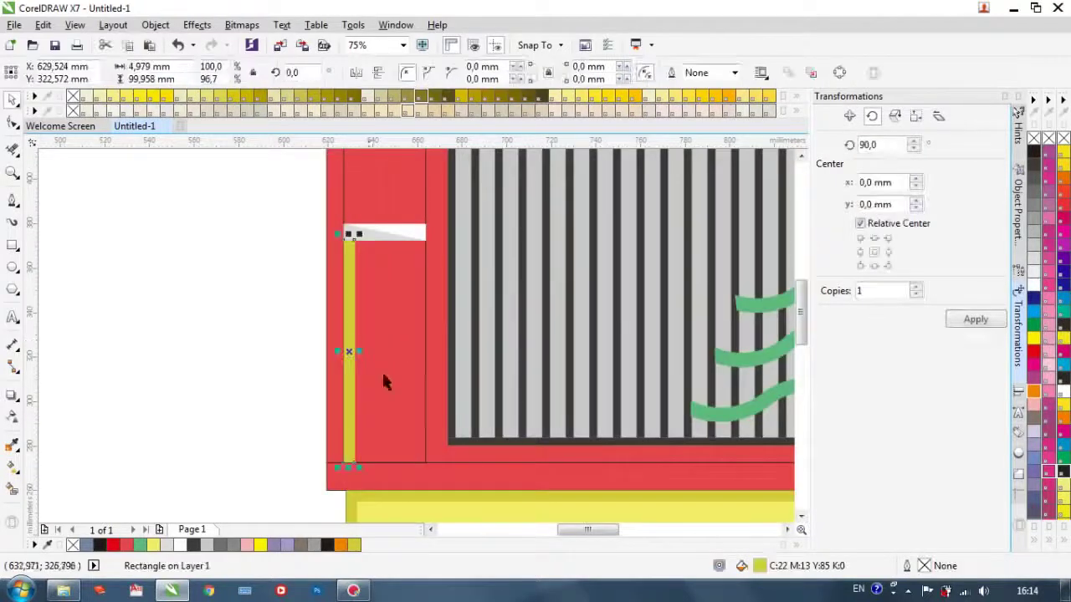
Step: Sample the panel's red for the copied strip and darken its fill to C15 M93 Y75 K0
double_click(759, 567)
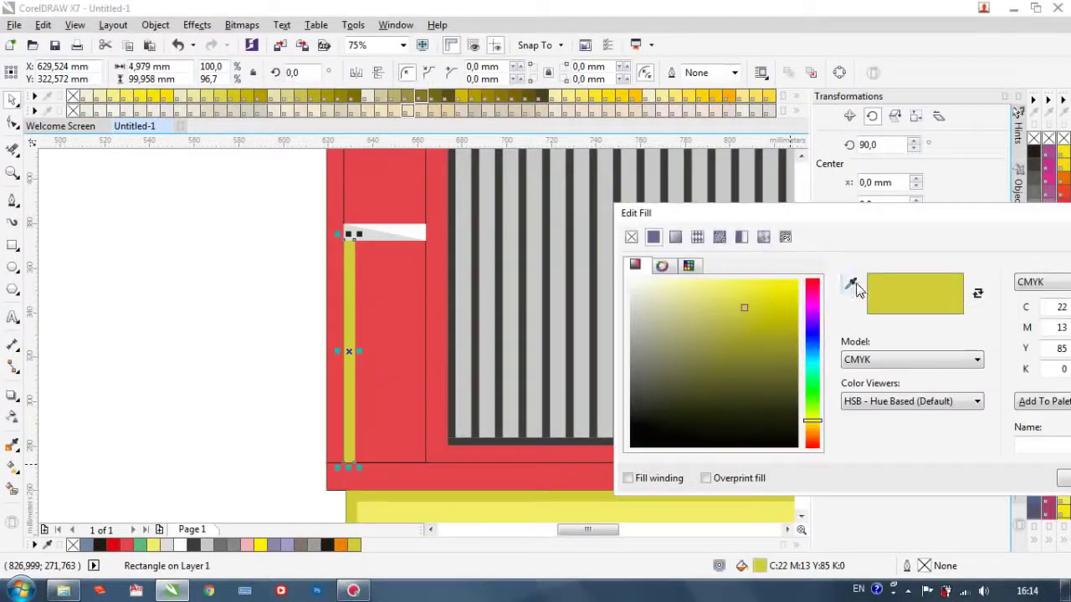
click(851, 284)
click(371, 318)
click(748, 313)
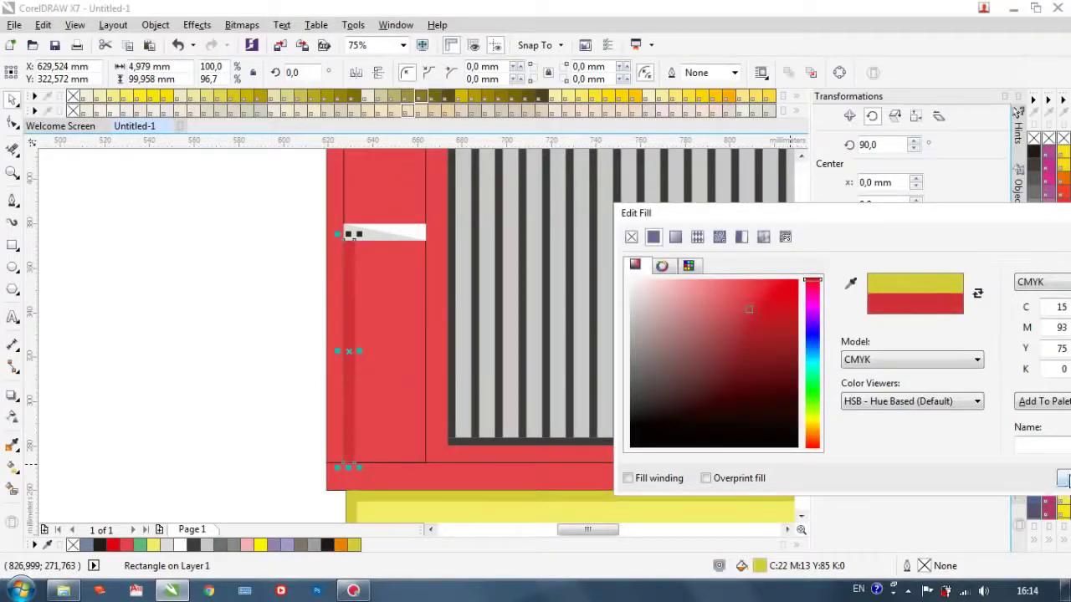
click(1067, 479)
Step: Copy the dark red strip to the second-lowest red panel and shorten it to about 96 mm tall beneath its white ledge
scroll(515, 436, down, 2)
scroll(576, 376, up, 1)
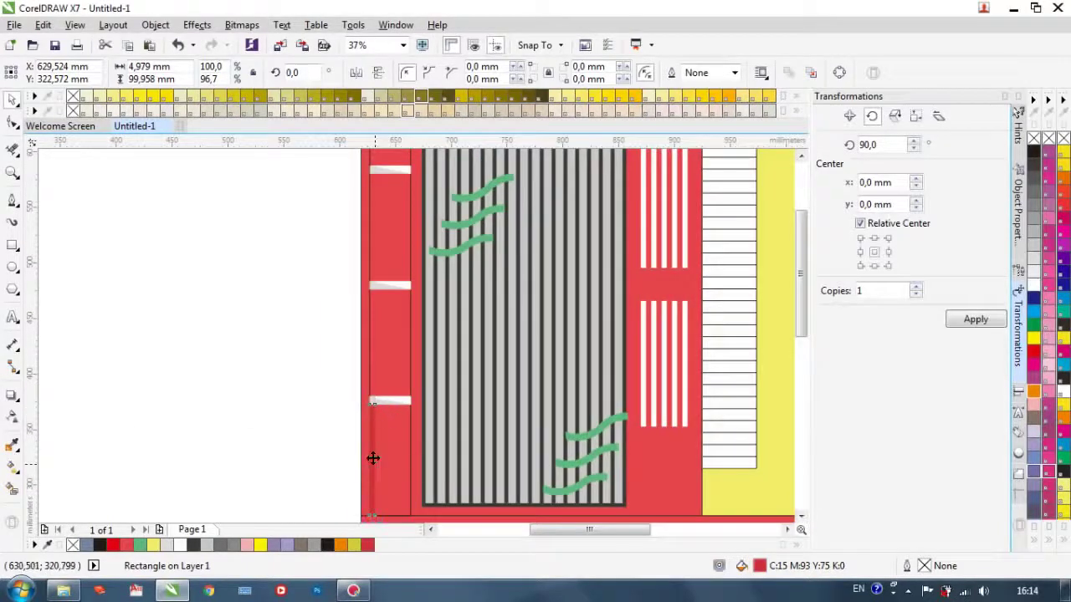
scroll(378, 341, up, 1)
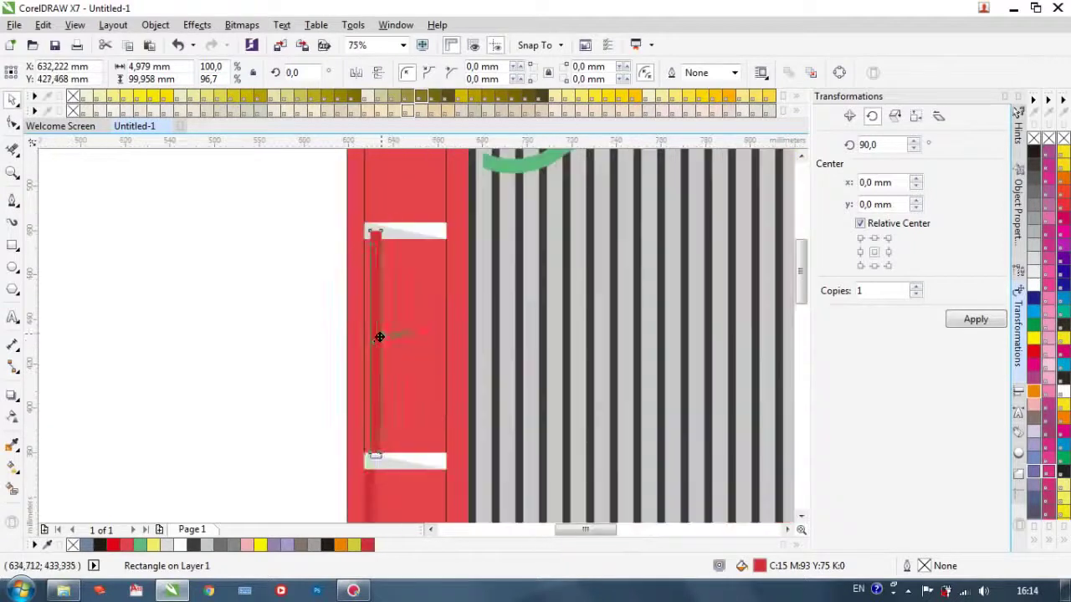
scroll(362, 477, up, 2)
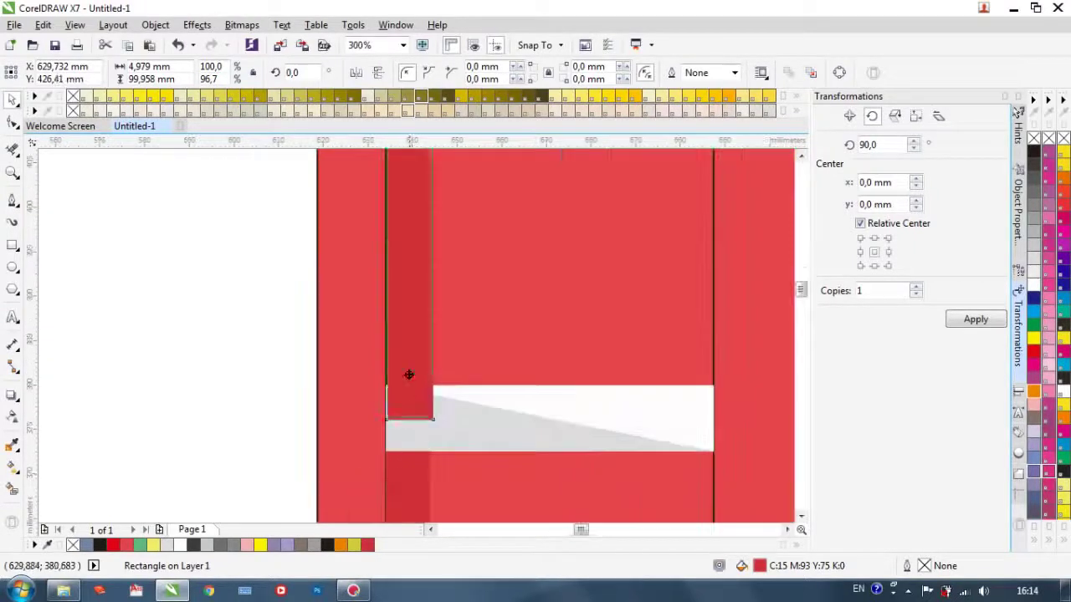
scroll(407, 382, down, 3)
scroll(406, 453, up, 3)
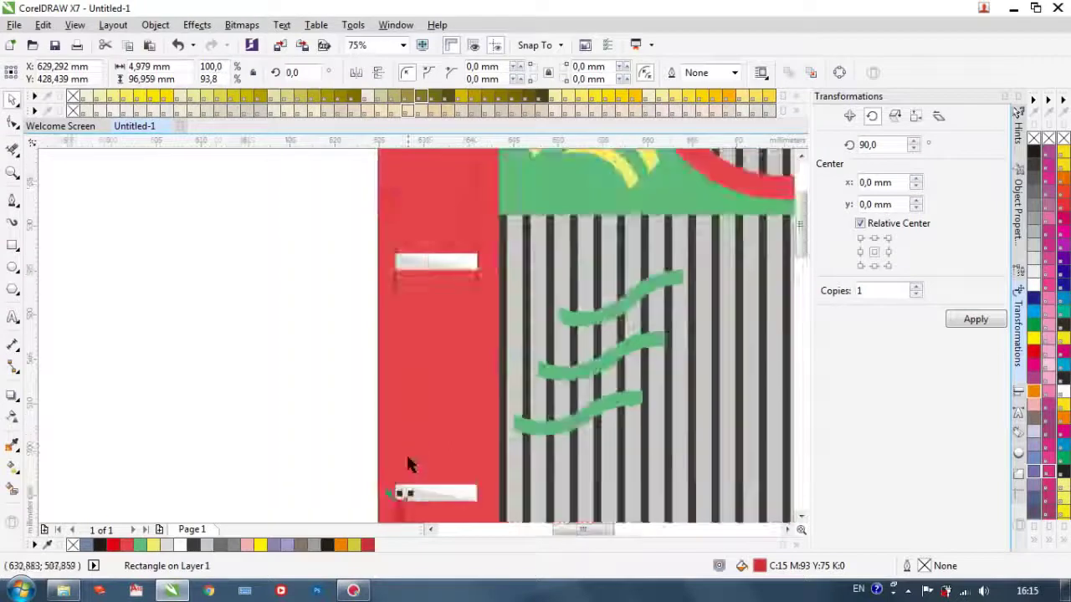
drag(407, 319, 406, 329)
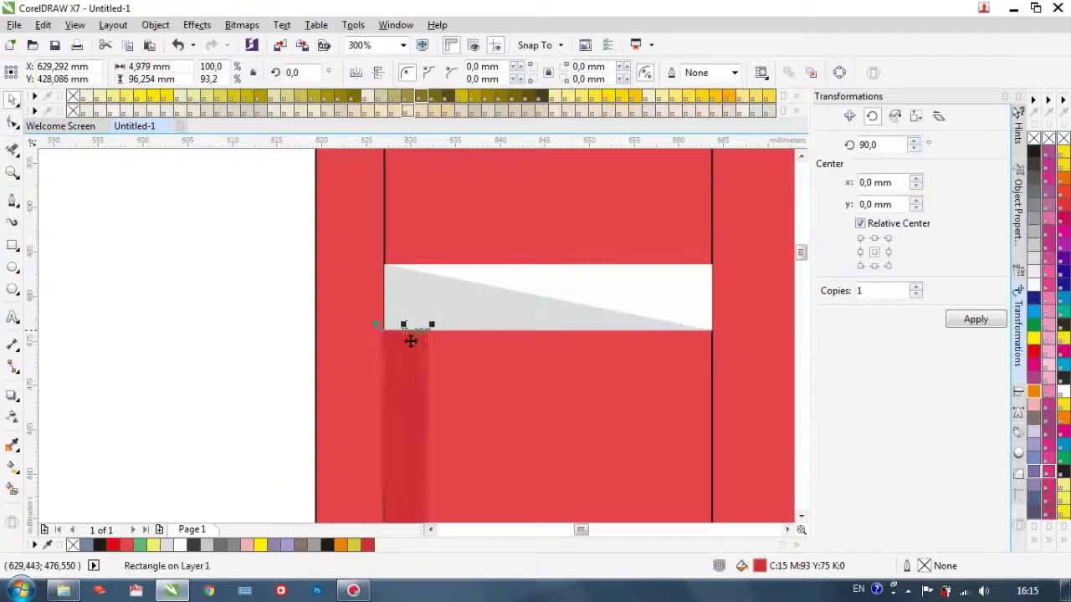
Step: Copy the shortened dark red strip to the left edge of the next panel up, below the uppermost white ledge
scroll(411, 339, up, 1)
scroll(355, 320, down, 2)
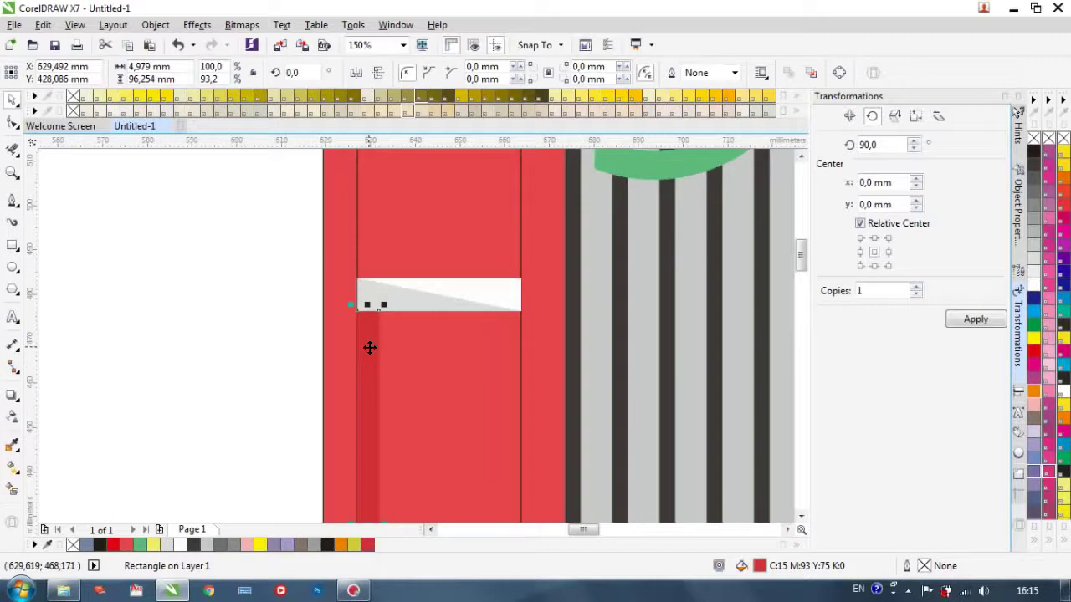
scroll(369, 347, down, 2)
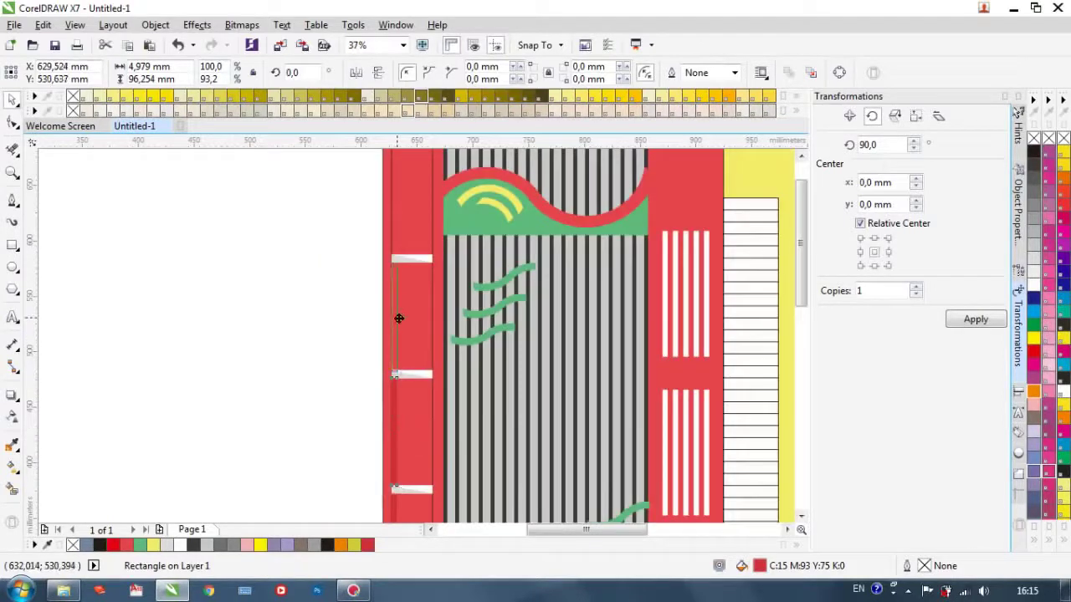
scroll(400, 336, up, 2)
scroll(402, 343, down, 2)
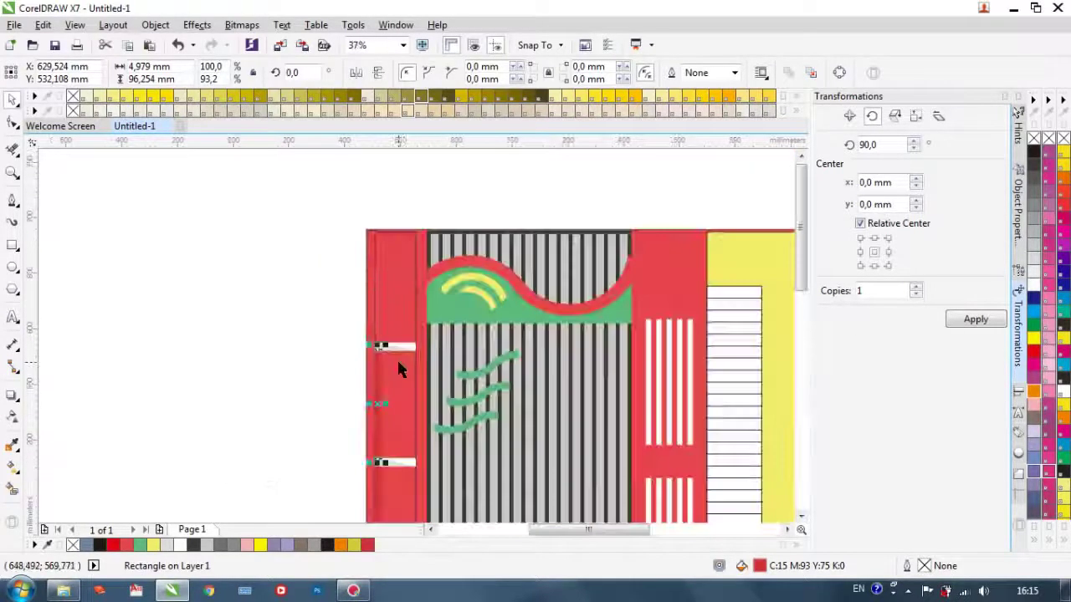
Step: Copy the strip to the topmost panel and extend it and the panel outline to the wall's top edge, making the strip about 99 mm tall
drag(381, 402, 383, 256)
scroll(376, 230, up, 3)
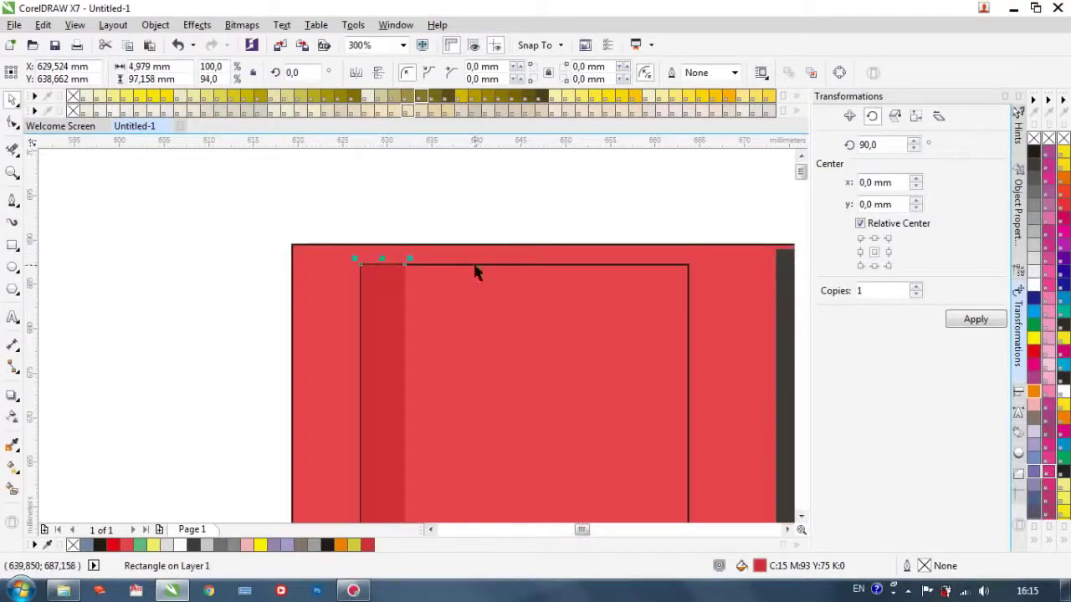
click(475, 272)
drag(523, 259, 521, 245)
click(390, 277)
drag(383, 259, 384, 240)
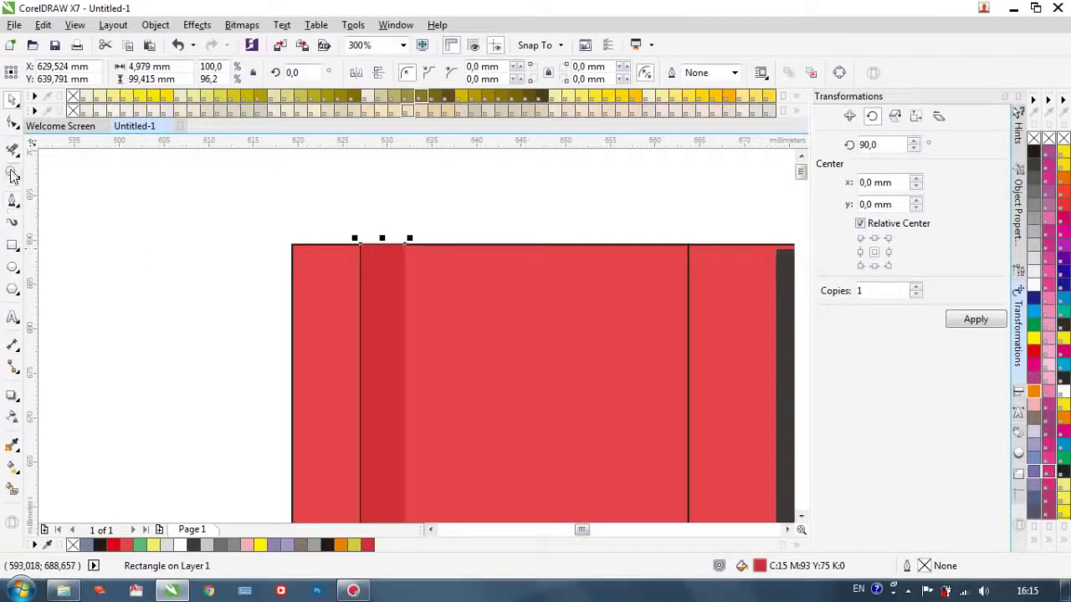
Step: Draw a triangle over the top of the topmost strip with the Pen tool and cut it away to leave a slanted end
click(13, 199)
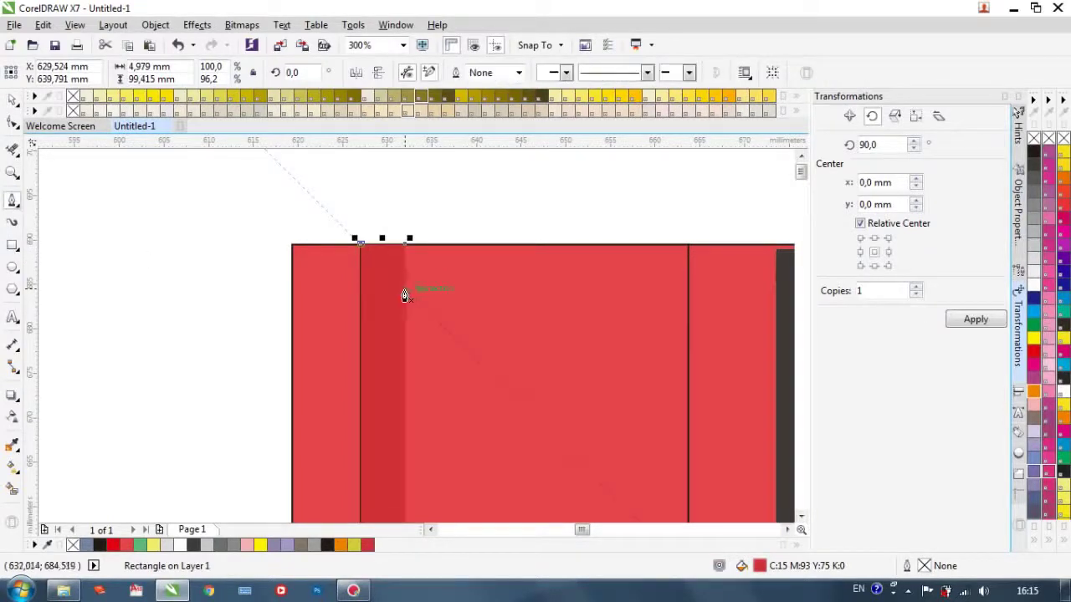
click(405, 290)
click(341, 232)
click(432, 217)
click(406, 291)
key(space)
shift+click(381, 332)
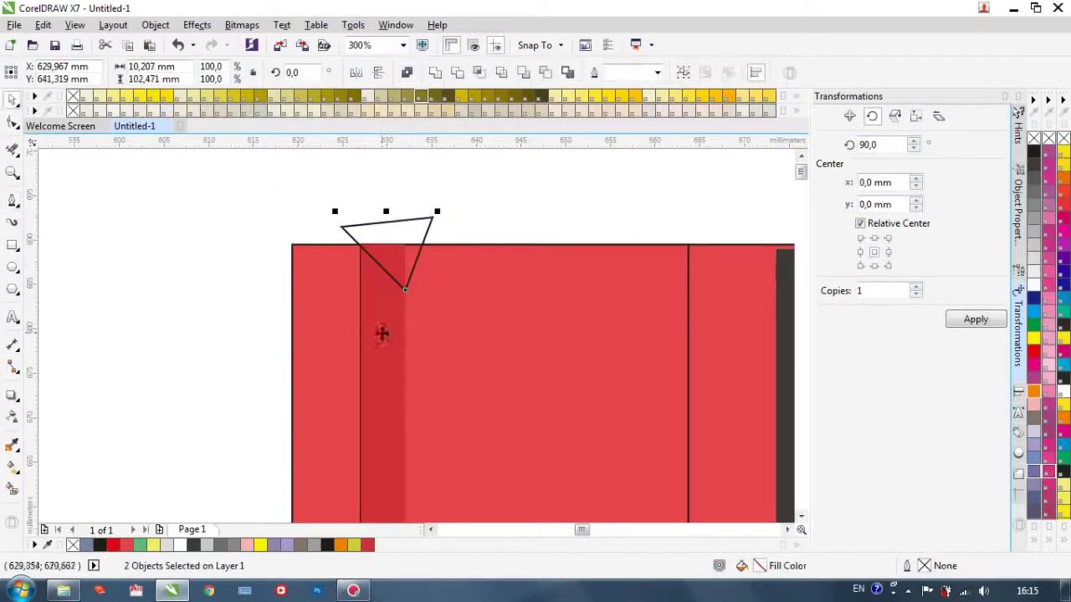
click(547, 74)
click(252, 241)
Step: Rotate a copy of the strip below the uppermost white ledge 90°, place it directly under that ledge and shorten it to about 32 mm
scroll(251, 242, down, 3)
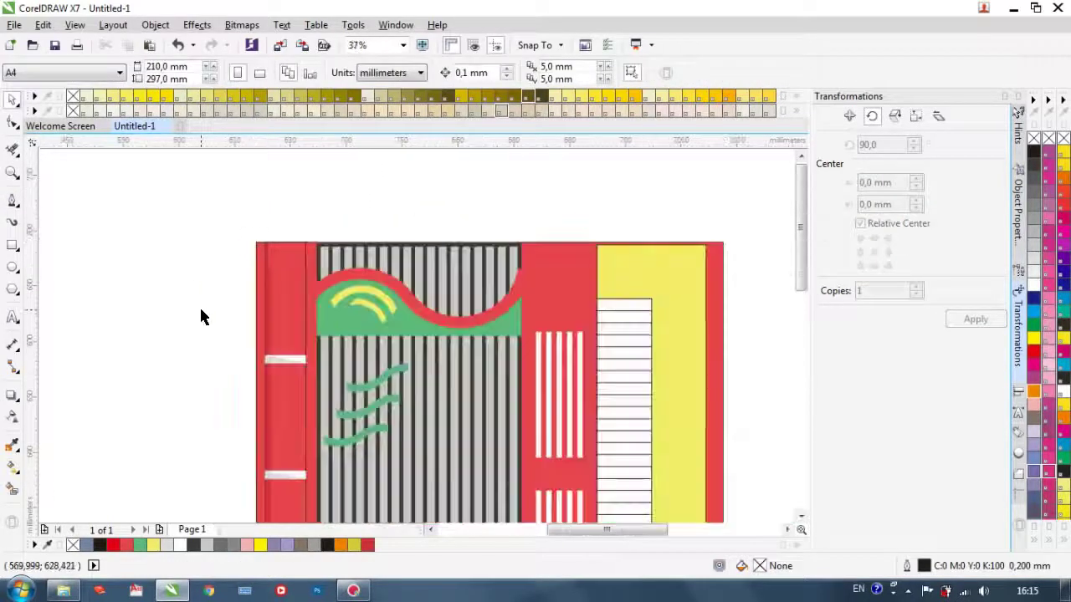
scroll(270, 252, up, 2)
click(254, 264)
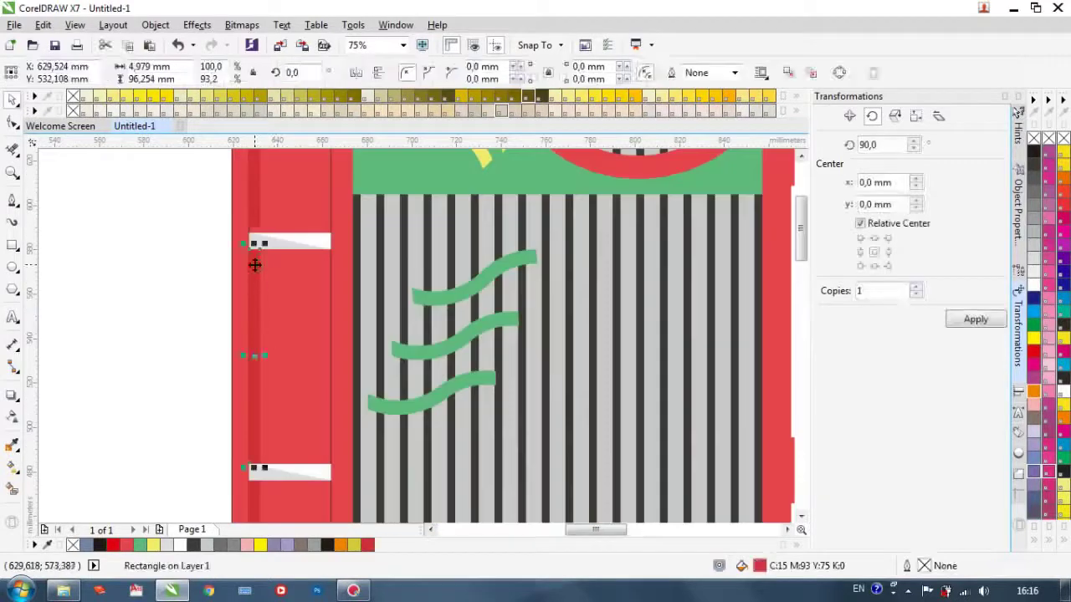
click(976, 318)
scroll(292, 354, up, 2)
scroll(286, 366, down, 2)
drag(293, 368, 402, 266)
drag(509, 266, 368, 266)
key(Escape)
scroll(301, 267, up, 2)
scroll(301, 267, down, 4)
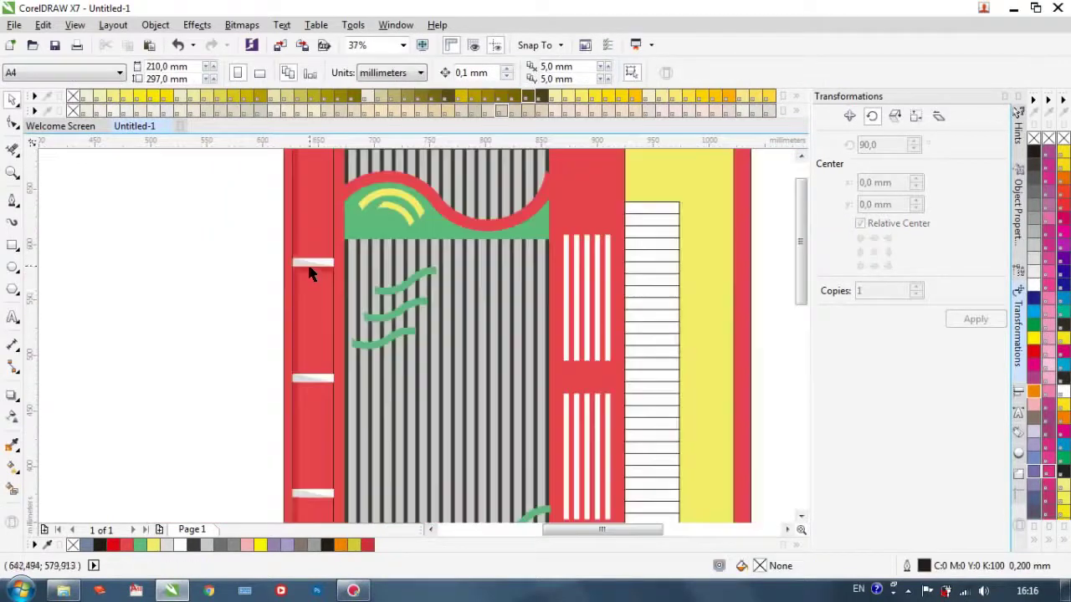
Step: Copy the horizontal dark red strip to directly beneath the middle white ledge, aligned with the panel's right edge
scroll(345, 308, up, 2)
click(306, 220)
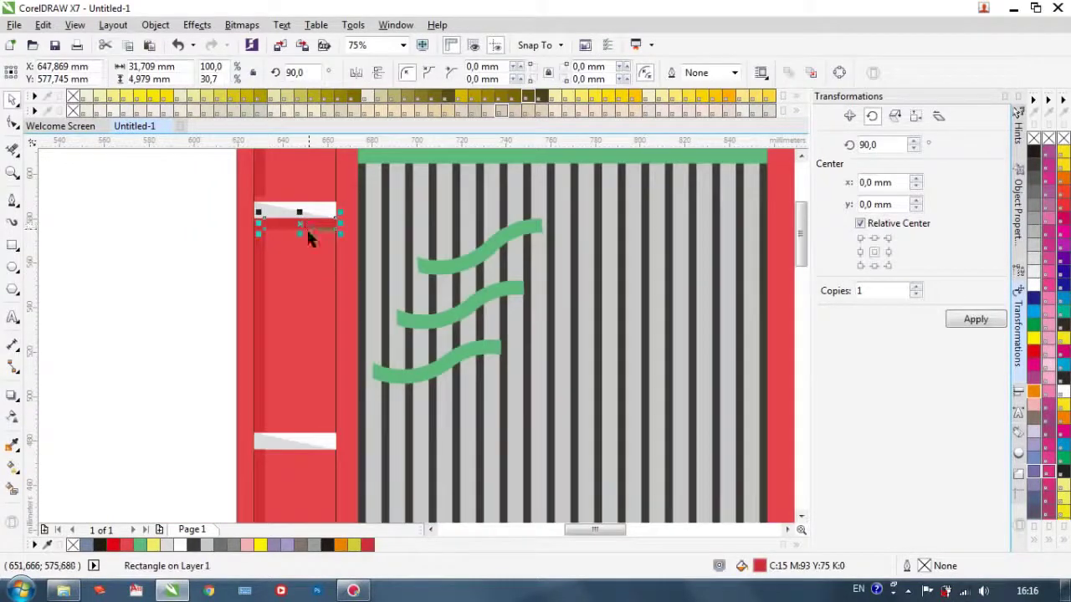
scroll(307, 230, down, 1)
drag(306, 233, 308, 314)
scroll(306, 351, up, 3)
drag(312, 276, 316, 279)
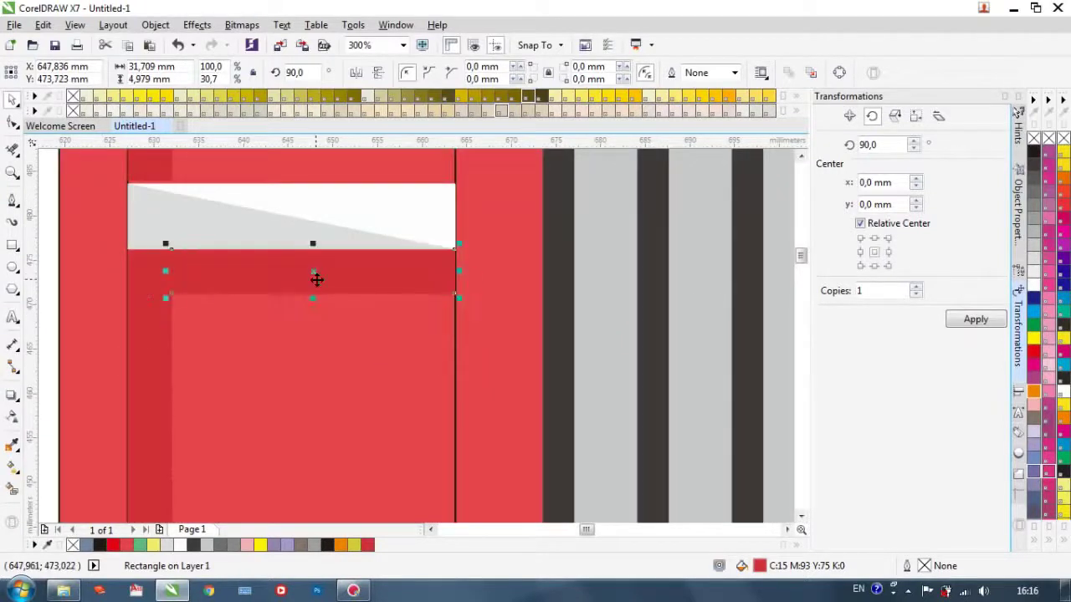
Step: Copy the horizontal strip beneath the lowest white ledge and extend its left end slightly over the vertical strip
scroll(317, 280, down, 2)
drag(318, 244, 337, 418)
scroll(313, 488, up, 2)
scroll(262, 452, up, 1)
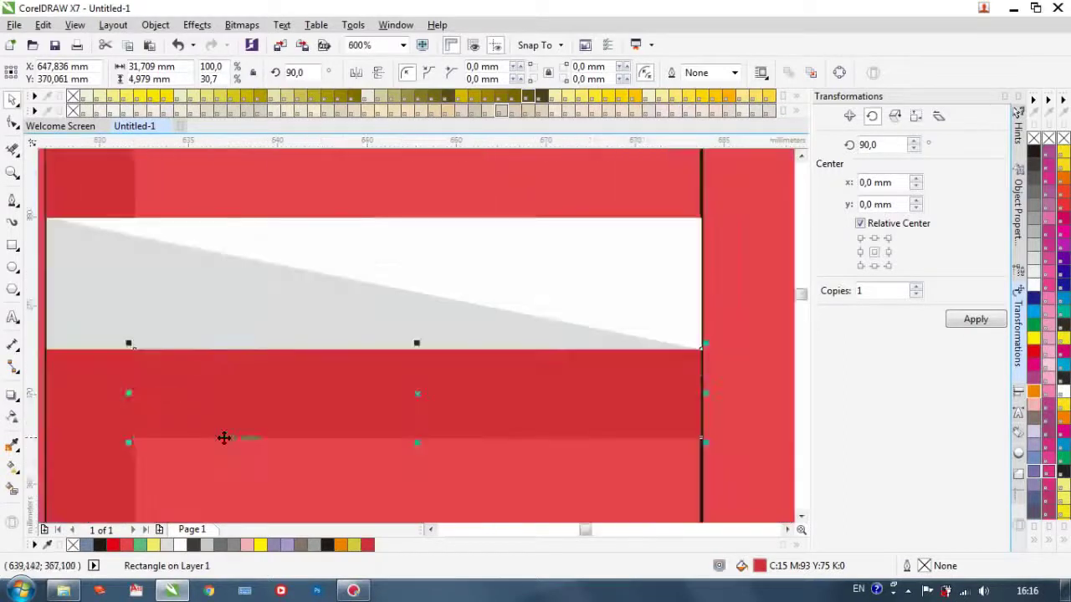
drag(128, 391, 120, 392)
scroll(153, 395, down, 2)
click(88, 236)
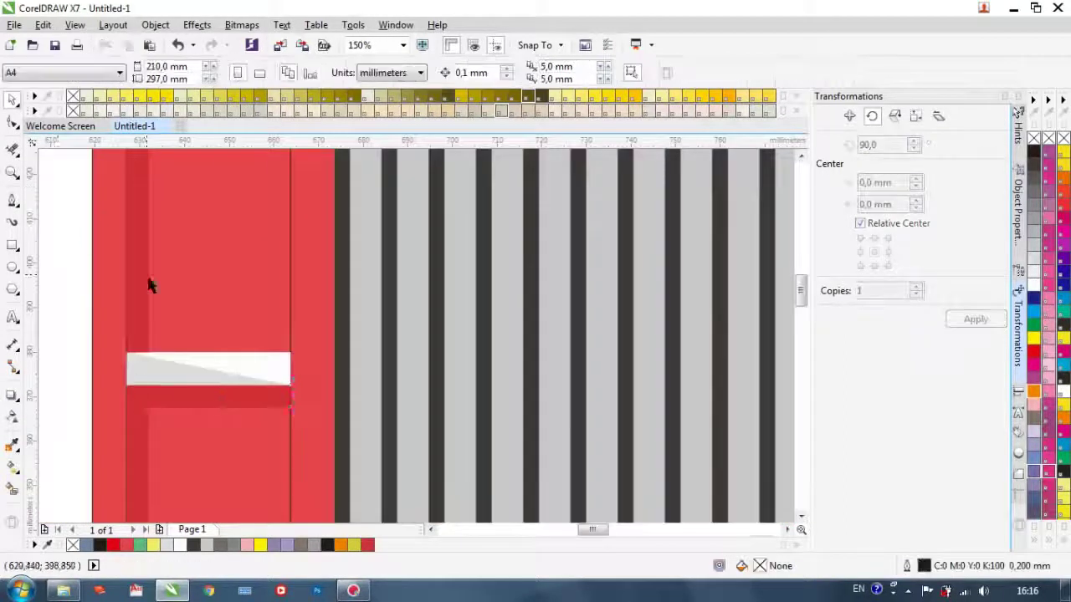
Step: Copy the slanted strip from the topmost panel into the first gap of the upper white grille and stretch it to about 113 mm tall
scroll(201, 290, down, 4)
scroll(214, 224, up, 2)
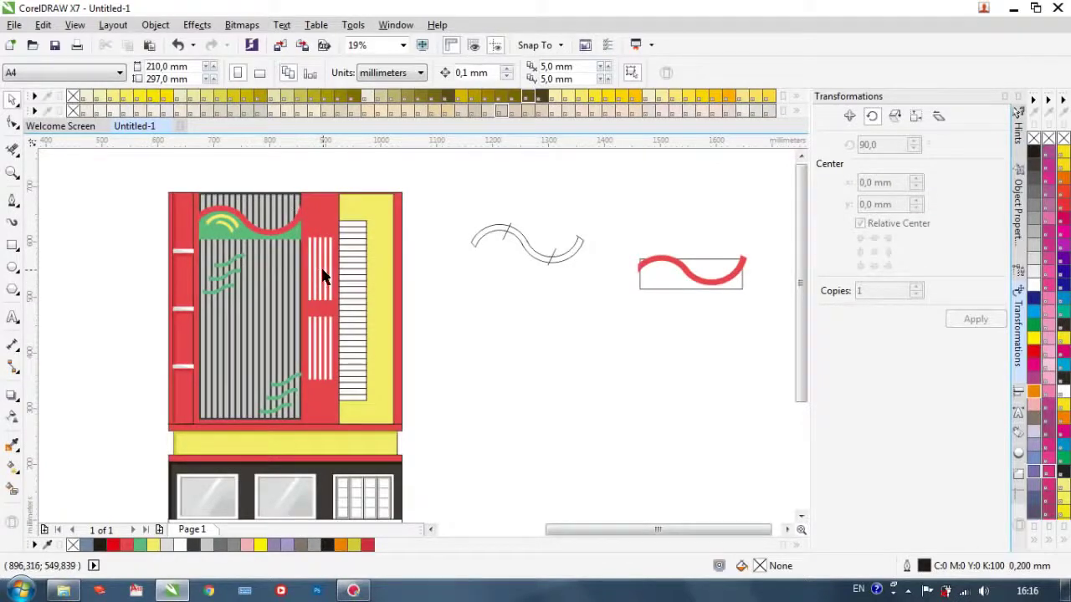
scroll(326, 278, up, 1)
scroll(303, 218, up, 2)
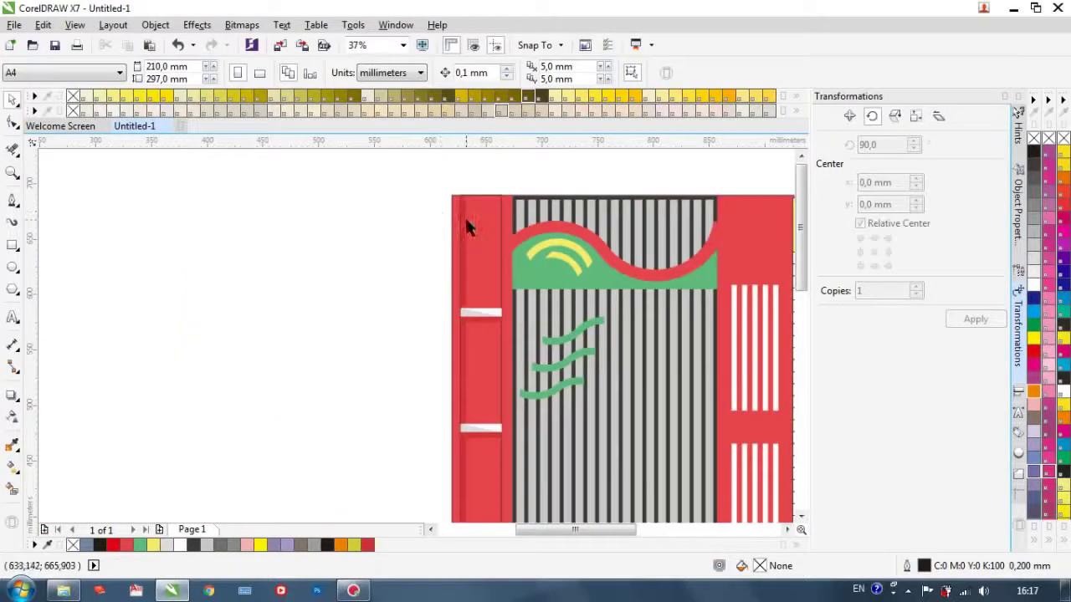
click(465, 219)
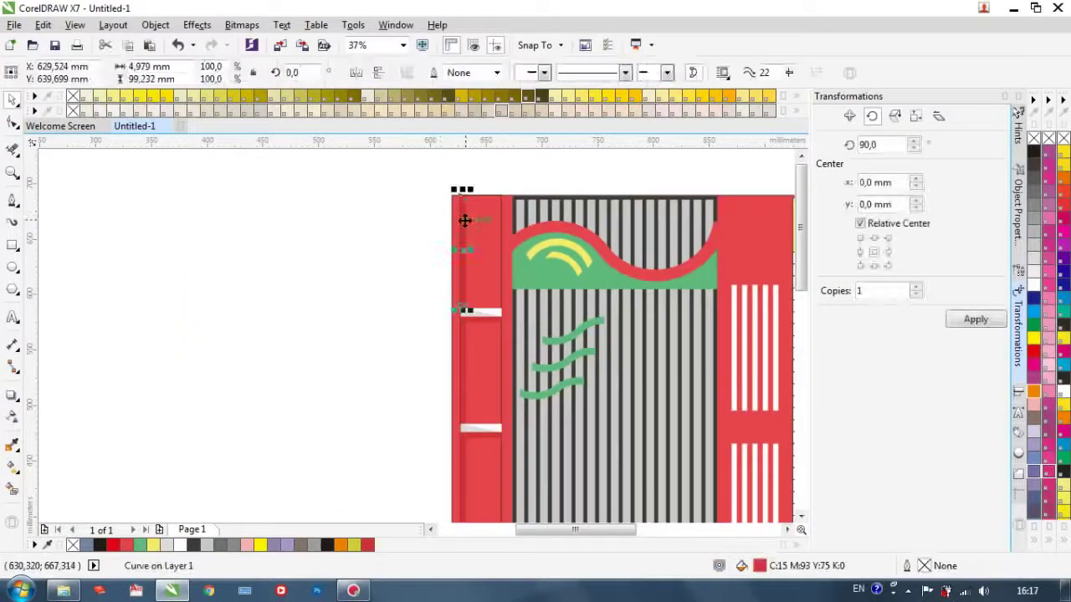
scroll(139, 251, down, 2)
scroll(234, 266, up, 4)
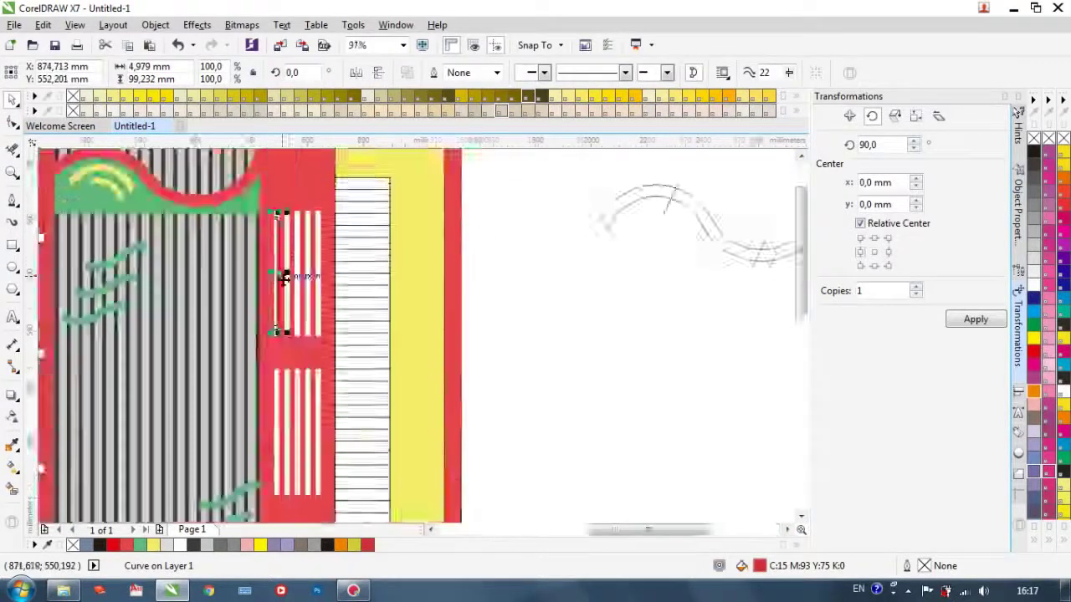
scroll(293, 251, down, 1)
drag(275, 291, 281, 277)
drag(276, 407, 269, 434)
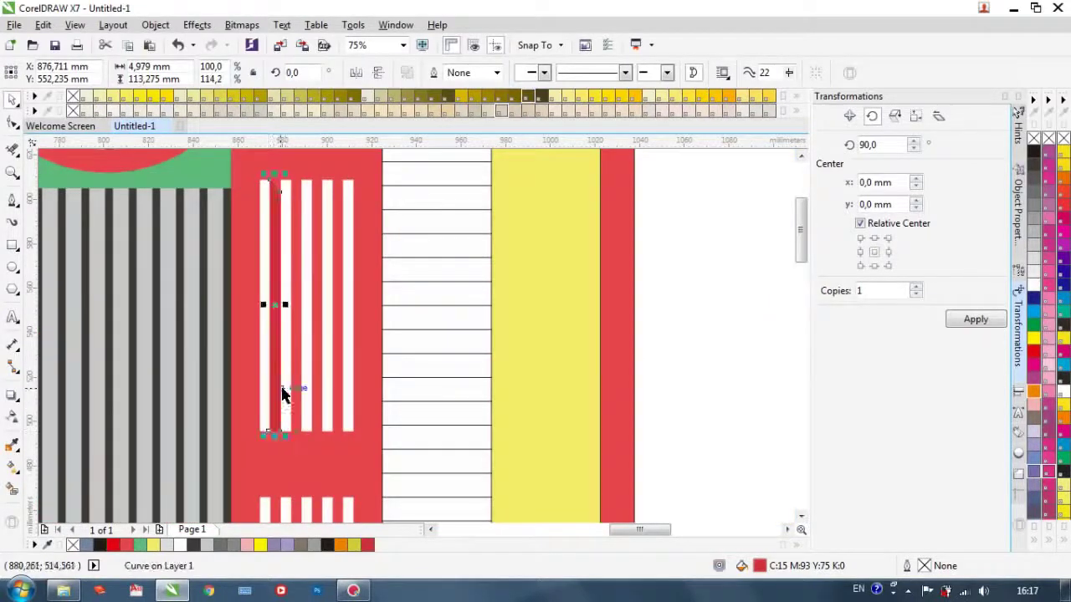
Step: Copy the slanted shadow strip into the other three gaps of the upper white grille
scroll(284, 437, up, 1)
scroll(318, 371, down, 1)
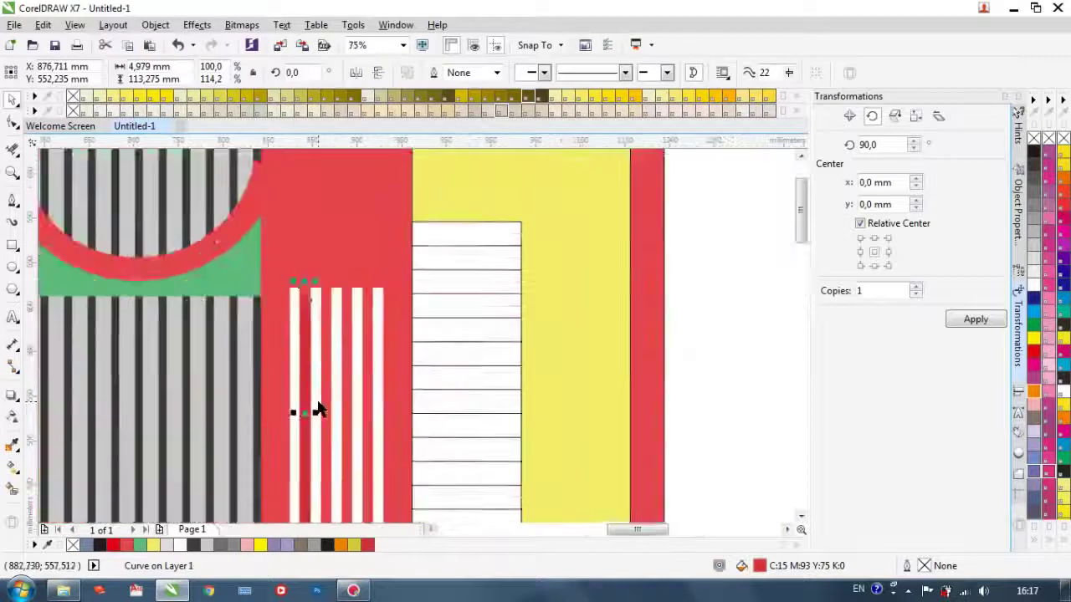
scroll(318, 411, up, 1)
drag(301, 440, 300, 440)
drag(288, 395, 331, 394)
scroll(316, 234, up, 1)
scroll(315, 234, down, 1)
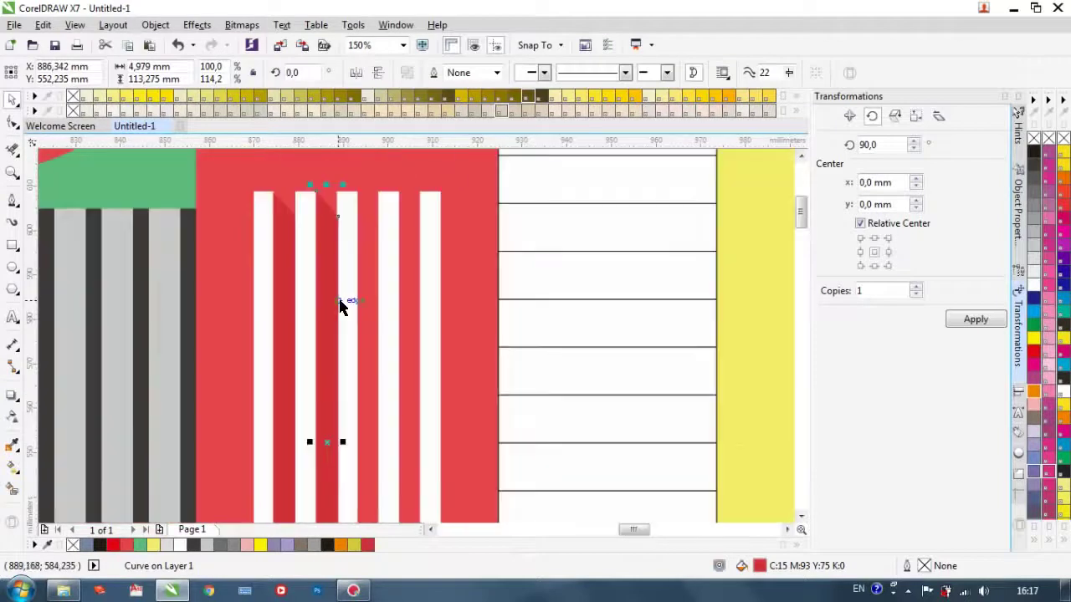
drag(328, 309, 414, 306)
scroll(299, 215, up, 2)
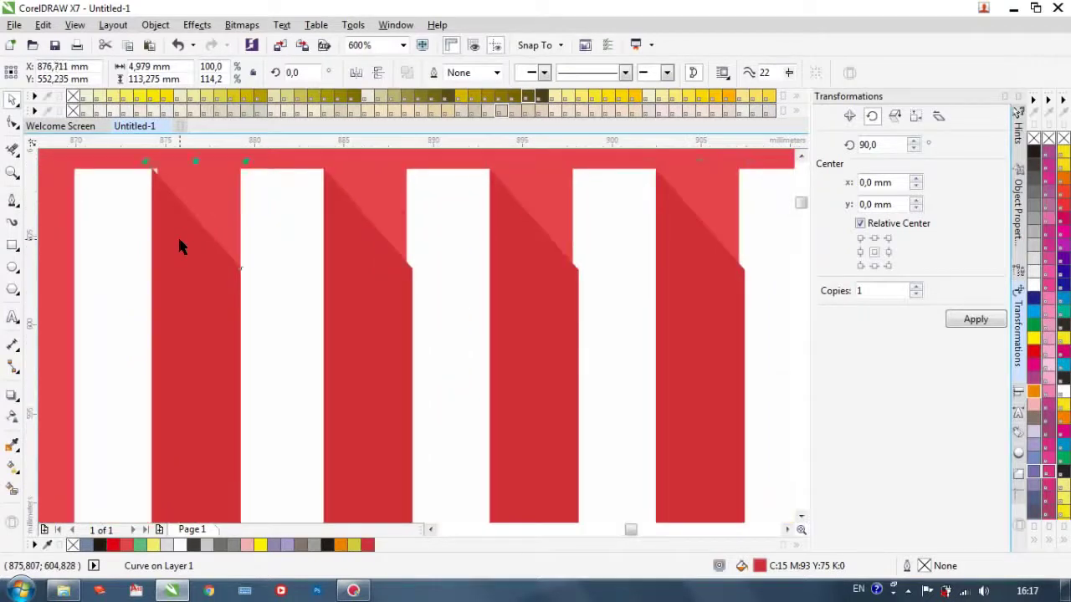
Step: Move the right-hand nodes of the first gap's strip inward so it fits between the white bars, about 4.7 mm wide
drag(178, 235, 182, 236)
click(13, 121)
scroll(245, 268, up, 1)
drag(245, 268, 237, 260)
scroll(238, 261, down, 3)
scroll(244, 335, down, 2)
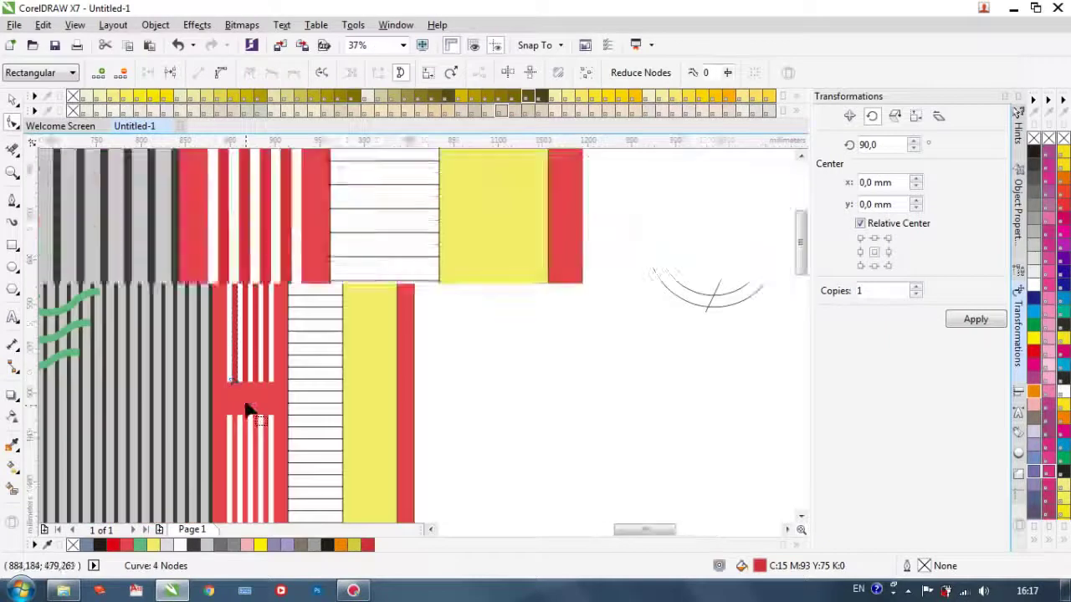
scroll(212, 311, up, 4)
scroll(212, 310, down, 3)
scroll(201, 312, up, 3)
drag(185, 304, 178, 303)
scroll(179, 311, down, 4)
scroll(186, 215, up, 2)
scroll(186, 216, down, 2)
scroll(179, 198, up, 1)
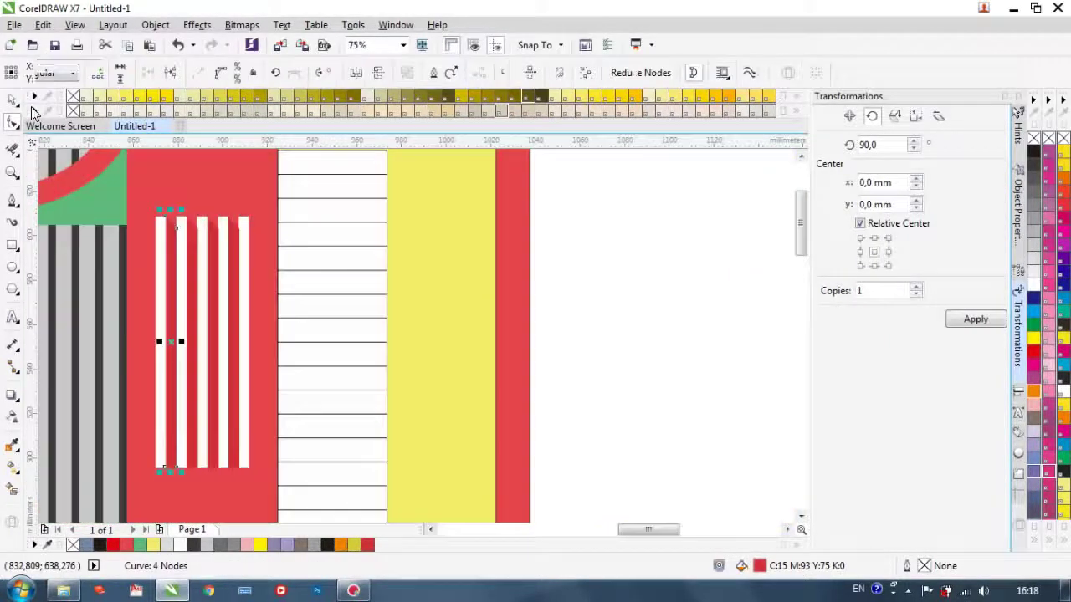
Step: Delete the wider shadow strip copies from the other gaps of the upper white grille
key(Escape)
scroll(238, 209, up, 2)
click(323, 236)
key(Delete)
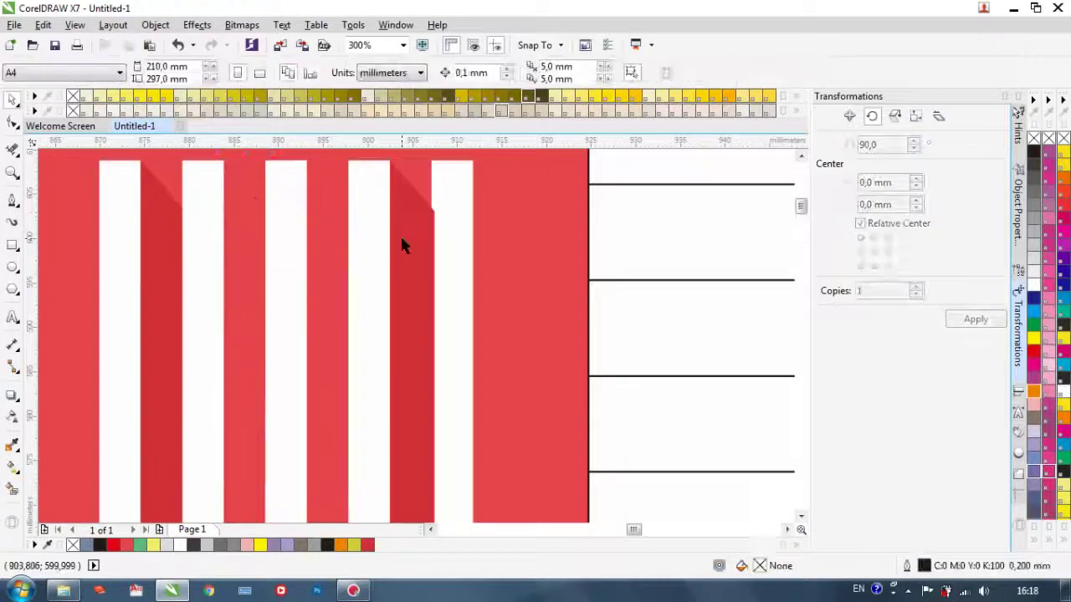
click(398, 238)
key(Delete)
Step: Copy the narrowed strip from the first gap into the other three gaps of the upper white grille
click(162, 234)
drag(162, 235, 411, 246)
right_click(241, 237)
right_click(327, 242)
right_click(411, 246)
scroll(372, 262, down, 1)
scroll(370, 255, down, 1)
scroll(355, 368, up, 1)
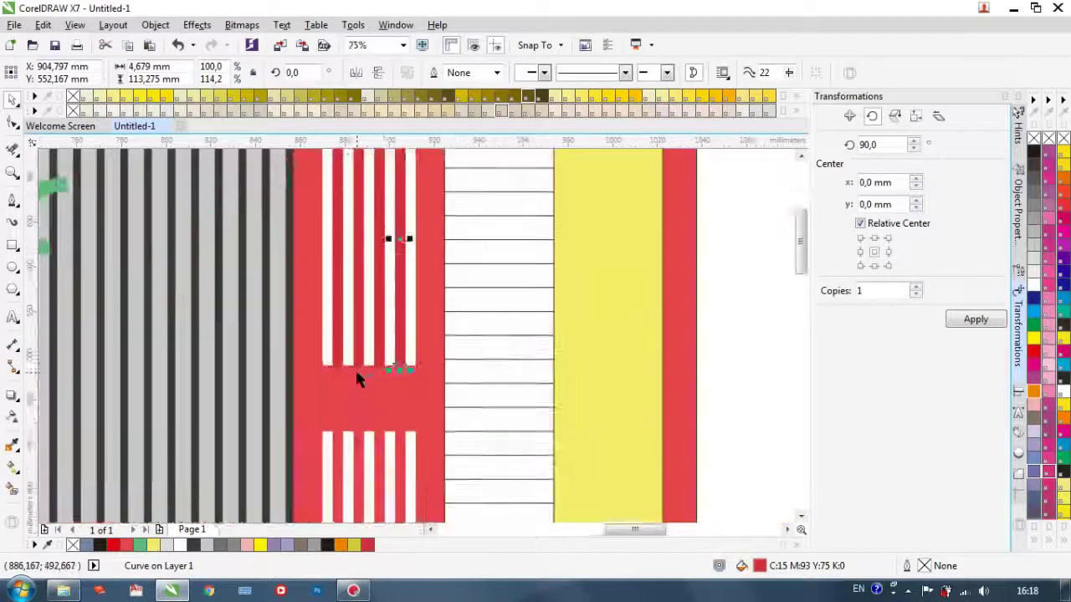
scroll(355, 368, down, 1)
scroll(352, 341, up, 2)
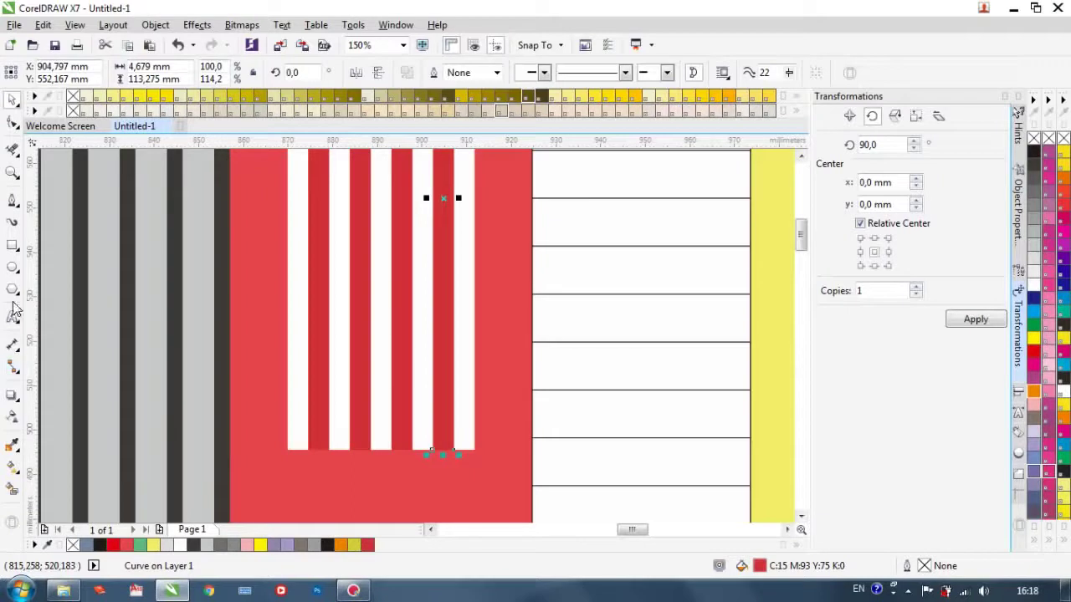
click(13, 201)
scroll(286, 468, up, 1)
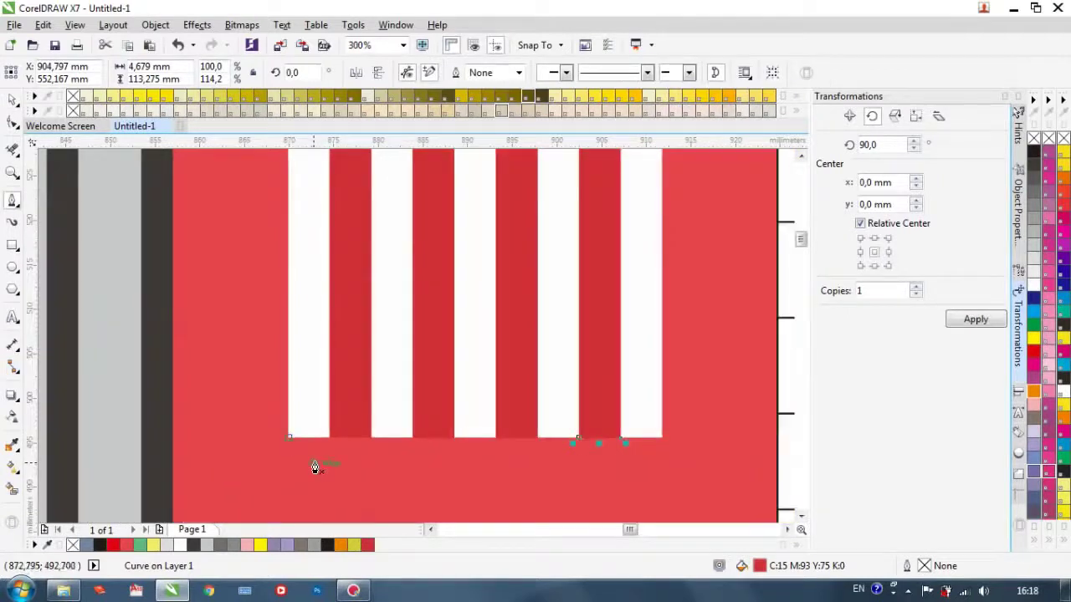
scroll(318, 471, down, 2)
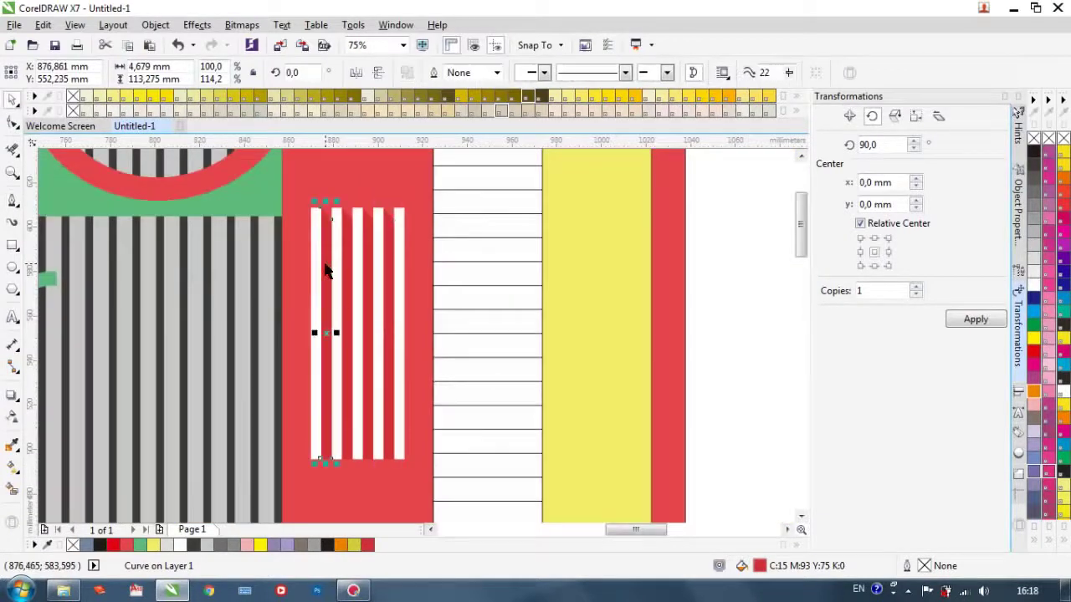
Step: Place a mirrored copy of the first gap's shadow strip, rotated 90°, along the lower edge of the upper white grille
click(874, 240)
click(975, 319)
click(894, 116)
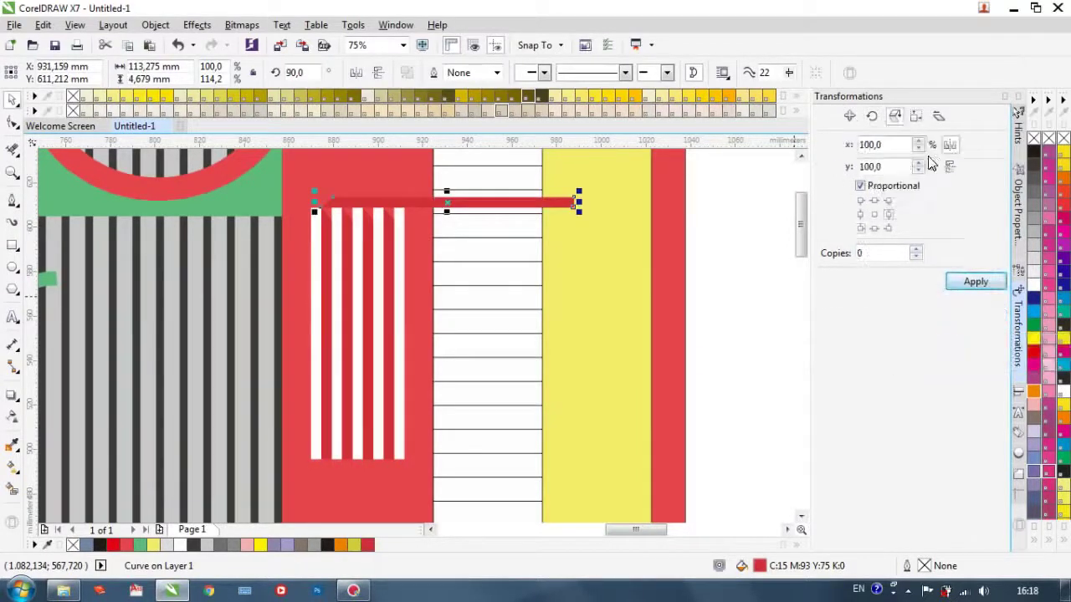
drag(444, 202, 438, 464)
scroll(339, 463, up, 2)
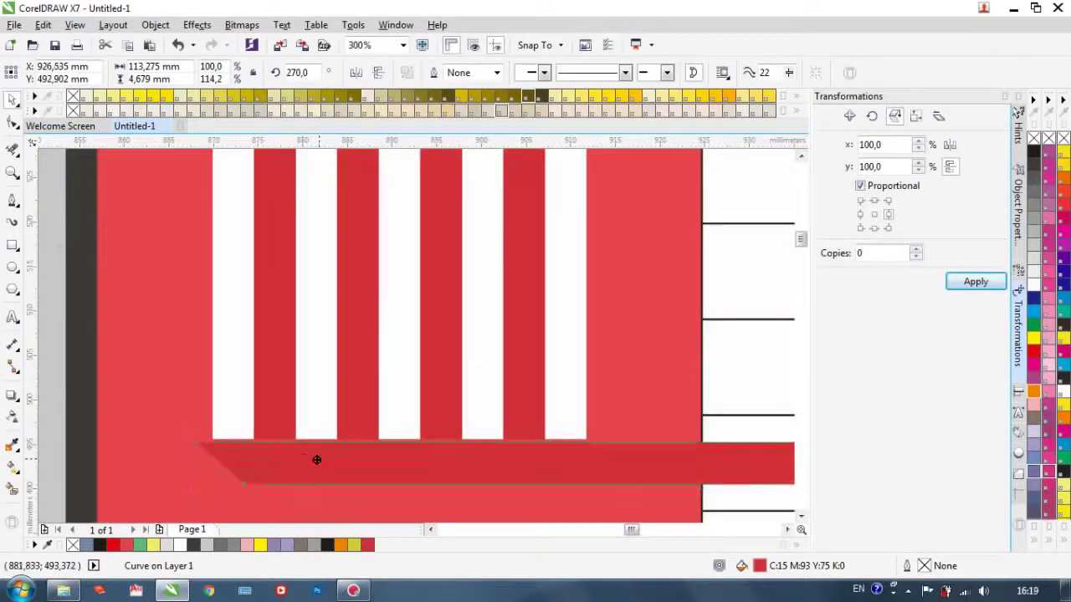
scroll(208, 454, up, 2)
scroll(267, 409, down, 3)
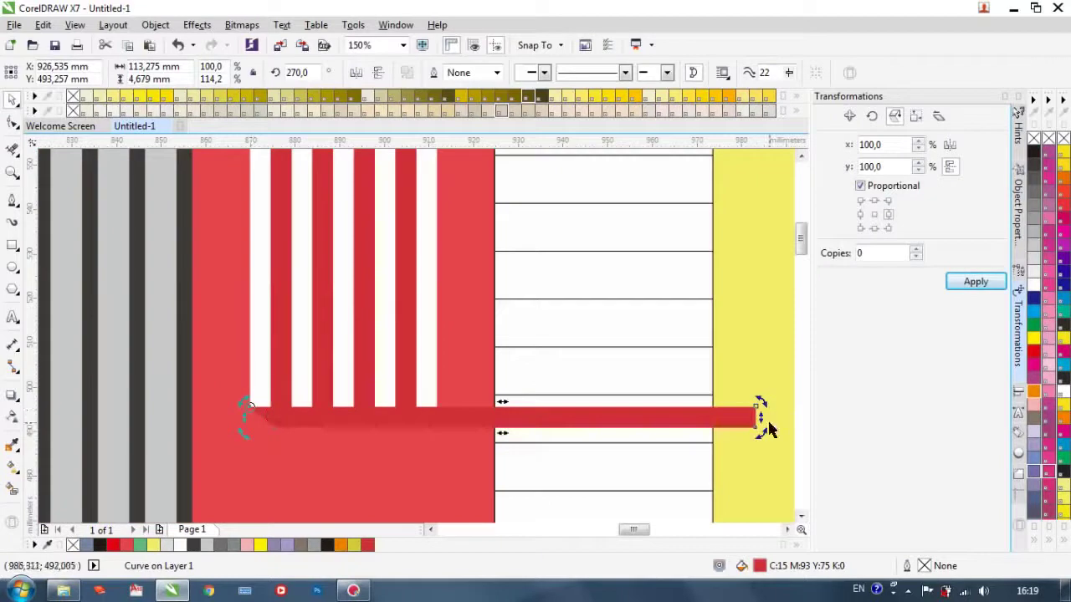
Step: Resize the horizontal strip below the upper grille to about 46.5 mm long and 2.8 mm high, extending past the last white bar
click(707, 416)
drag(757, 417, 437, 416)
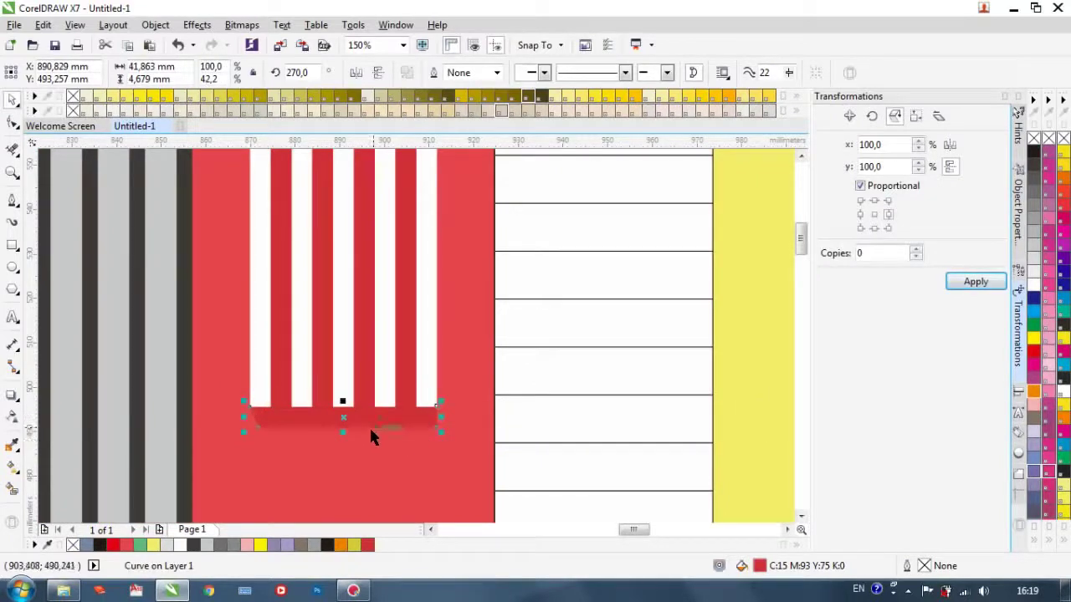
scroll(418, 445, up, 1)
drag(322, 429, 321, 410)
scroll(363, 422, down, 1)
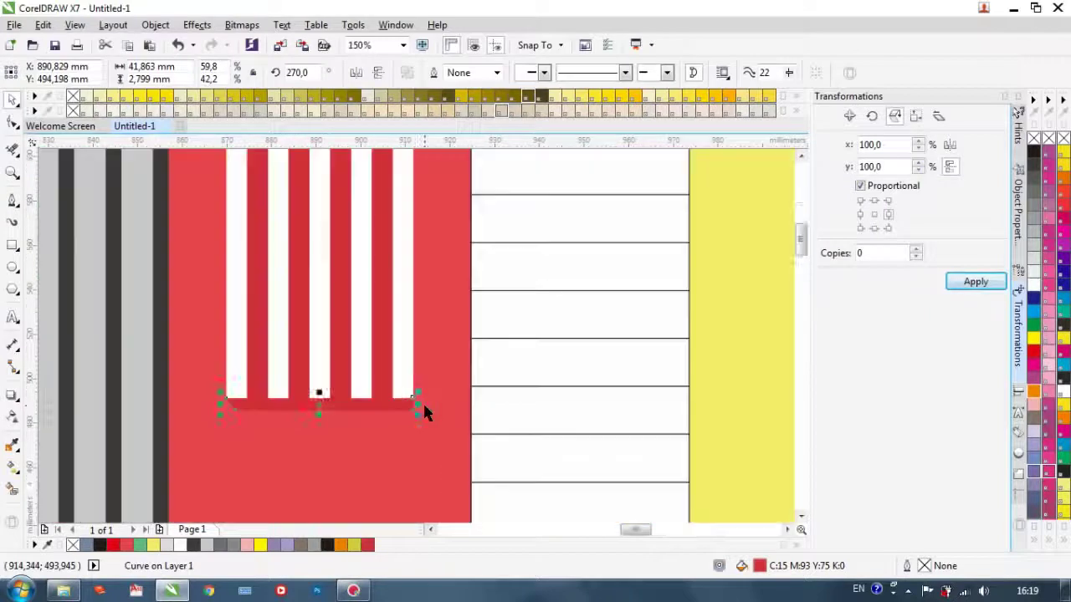
scroll(423, 401, up, 1)
drag(410, 403, 435, 403)
scroll(435, 402, down, 1)
Step: Copy the last gap's shadow strip to the outer side of the last white bar in the upper grille
scroll(401, 364, down, 1)
scroll(401, 227, up, 1)
click(394, 242)
drag(391, 244, 432, 245)
right_click(432, 245)
click(12, 123)
scroll(451, 176, up, 2)
drag(403, 343, 404, 248)
scroll(331, 259, up, 1)
scroll(326, 251, down, 3)
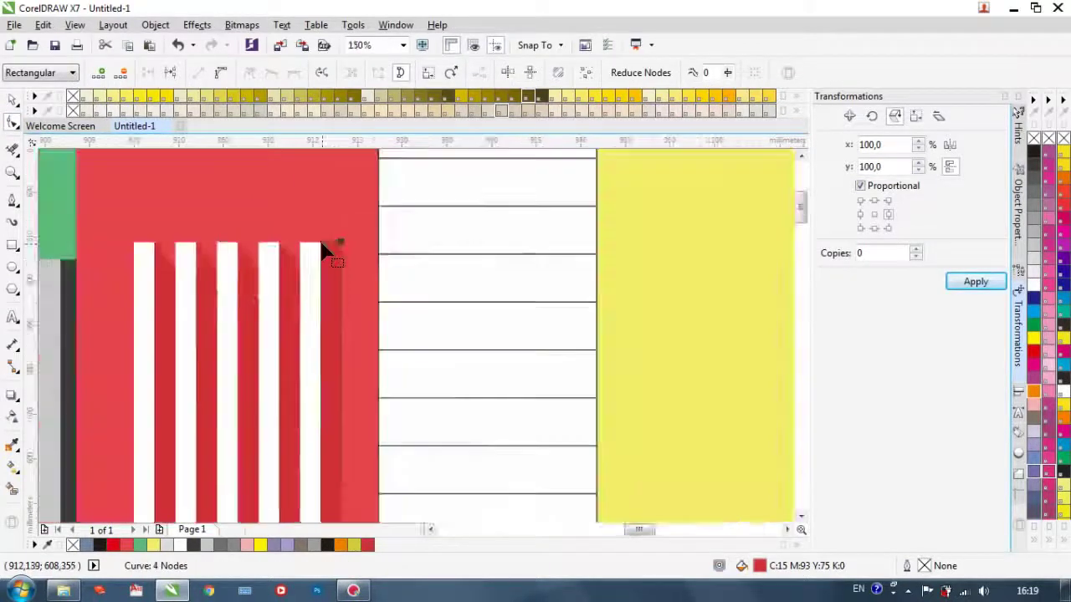
key(ctrl+z)
scroll(326, 247, down, 1)
scroll(344, 254, down, 1)
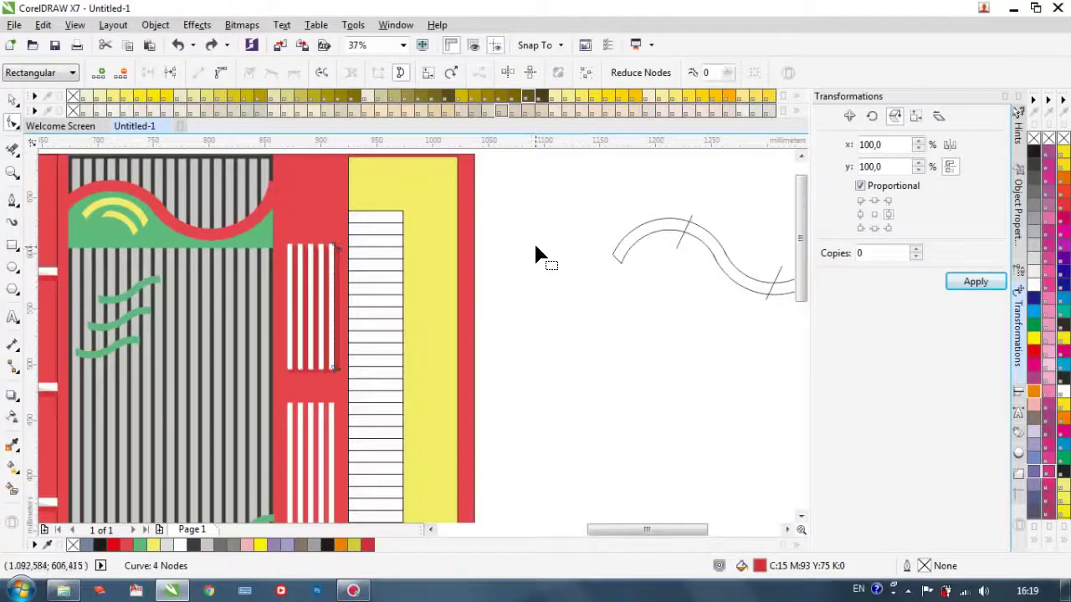
click(12, 100)
key(Escape)
Step: Inspect the corner where the outer vertical shadow meets the horizontal shadow below the upper white grille
scroll(331, 352, up, 1)
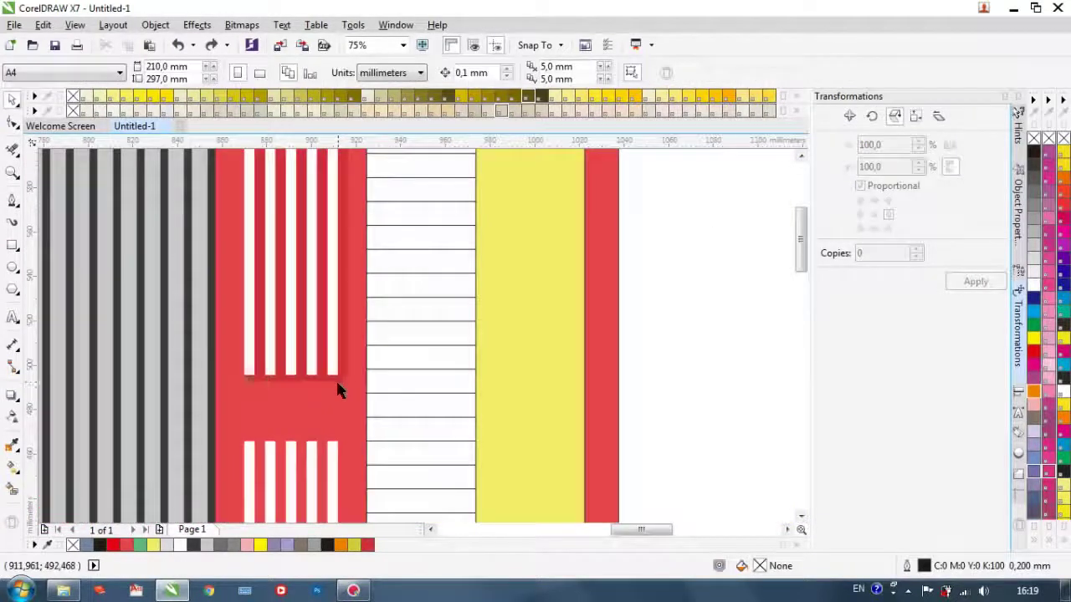
scroll(335, 379, up, 2)
click(342, 365)
scroll(384, 369, down, 2)
click(703, 310)
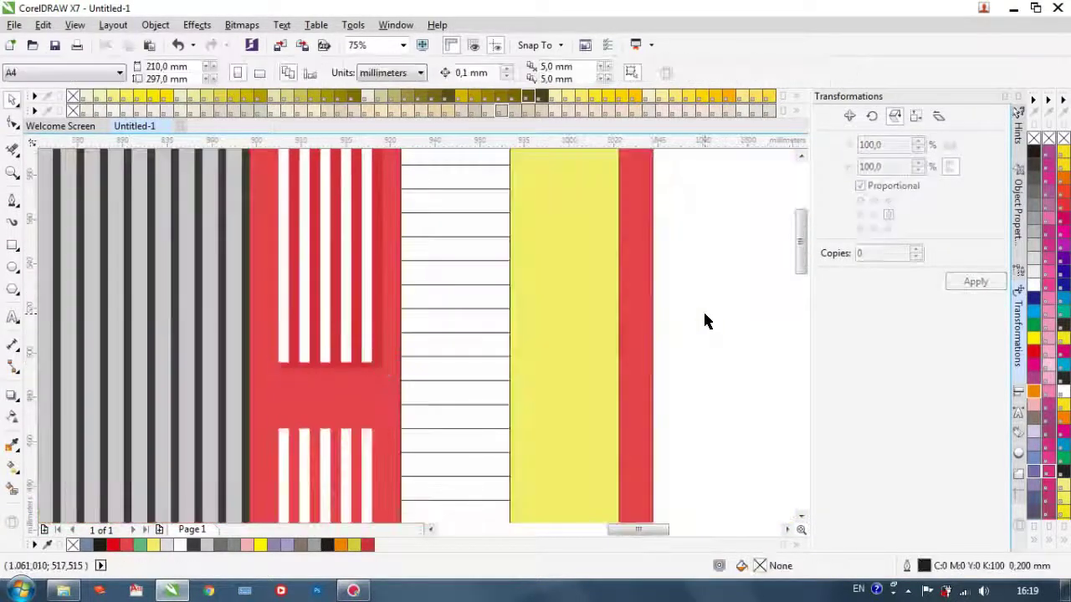
scroll(701, 310, down, 1)
scroll(432, 390, down, 1)
scroll(424, 345, up, 2)
scroll(425, 346, down, 1)
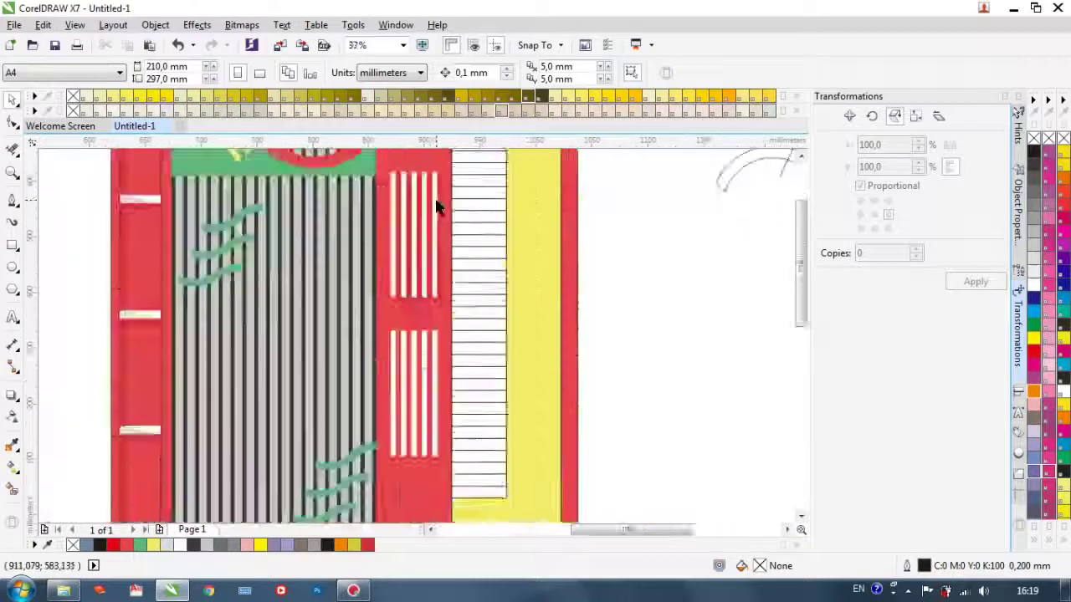
Step: Select all six shadow strips of the upper white grille and copy them onto the lower white grille
scroll(449, 210, up, 1)
click(444, 214)
shift+click(417, 398)
shift+click(423, 369)
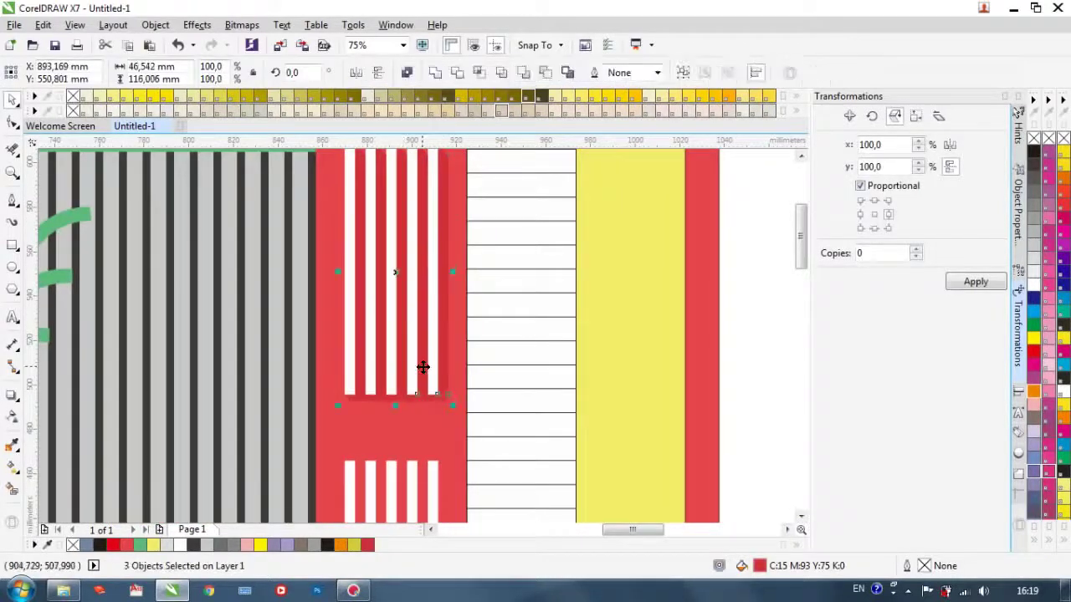
shift+click(362, 352)
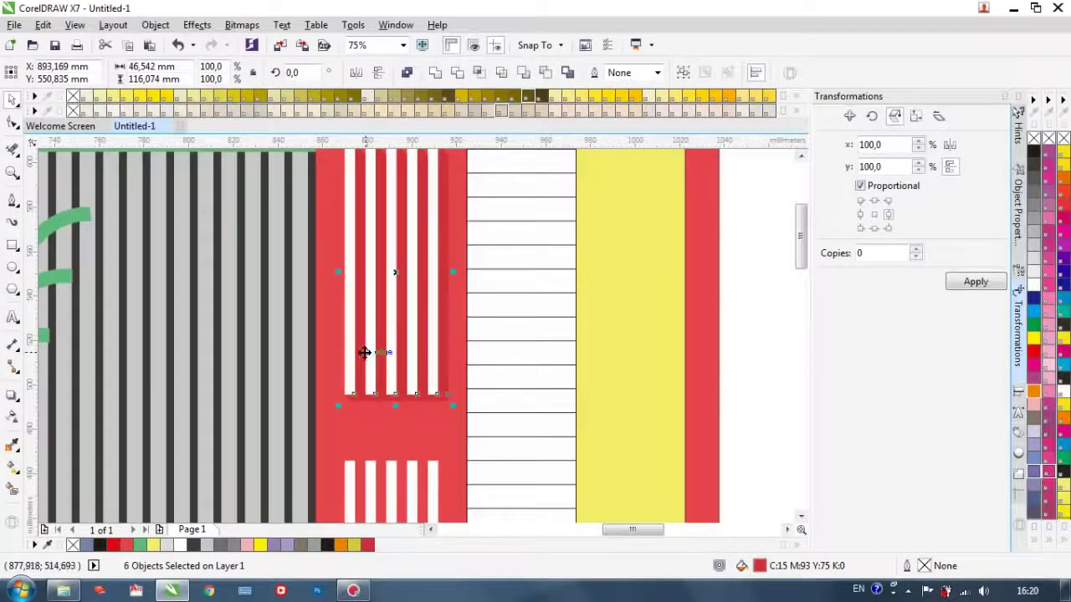
scroll(364, 352, down, 1)
drag(377, 313, 380, 469)
right_click(379, 468)
click(566, 376)
Step: Recolor the outlines of the stacked white slats beside the yellow panel to grey
scroll(564, 397, down, 1)
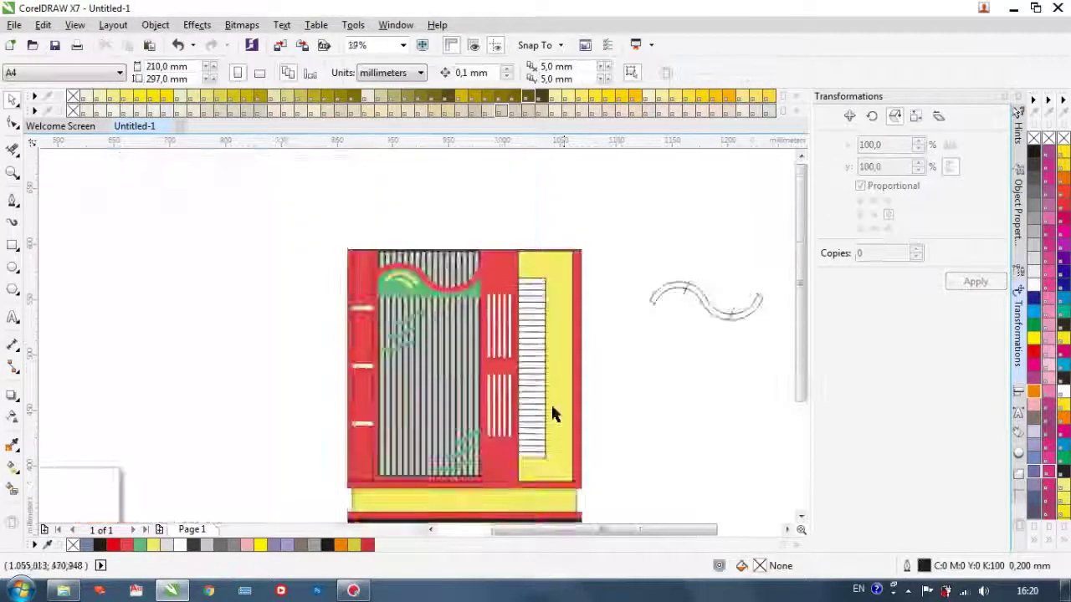
scroll(552, 414, up, 2)
scroll(518, 425, down, 2)
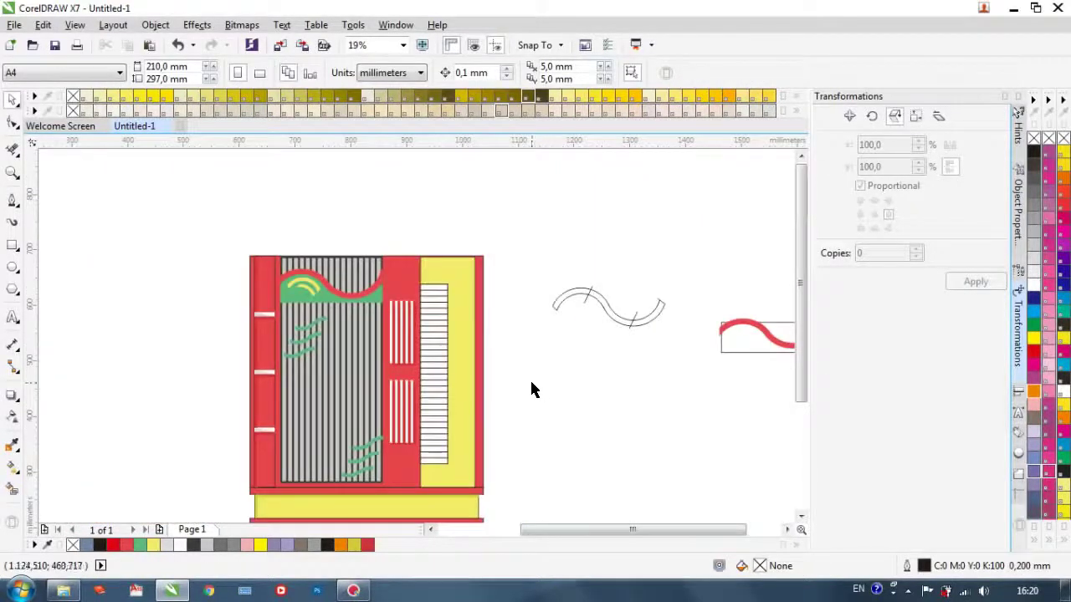
scroll(457, 332, up, 1)
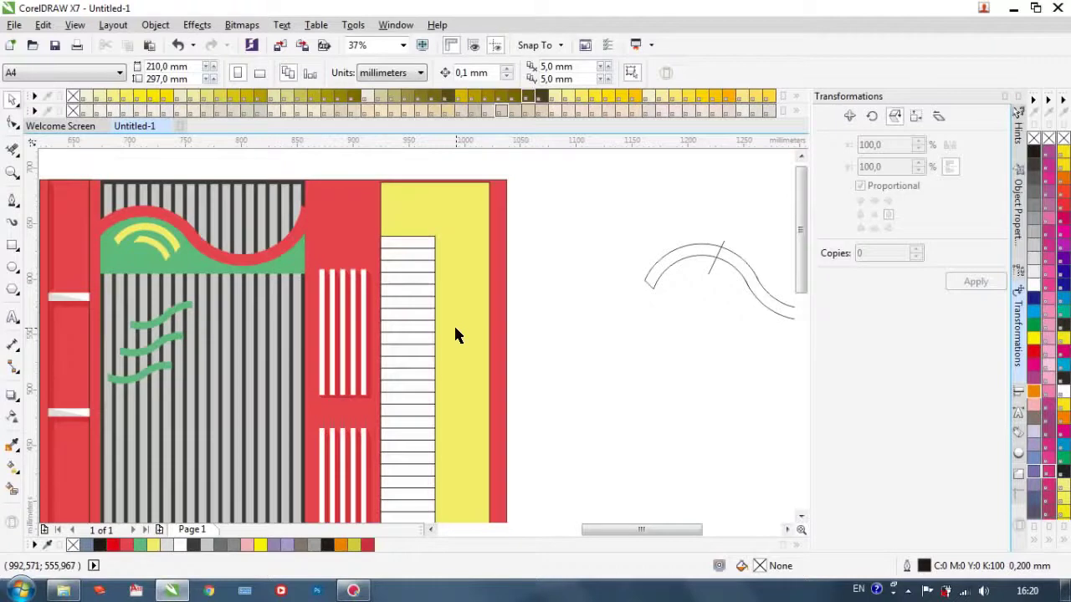
scroll(454, 335, down, 1)
scroll(432, 456, up, 1)
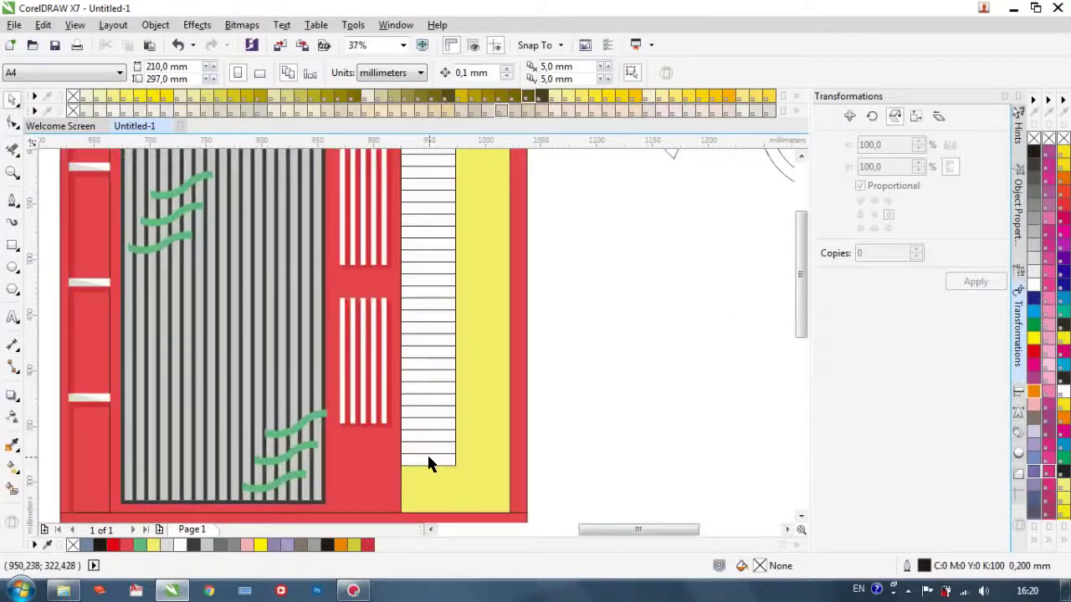
scroll(427, 460, down, 1)
drag(431, 402, 410, 467)
click(231, 549)
click(564, 400)
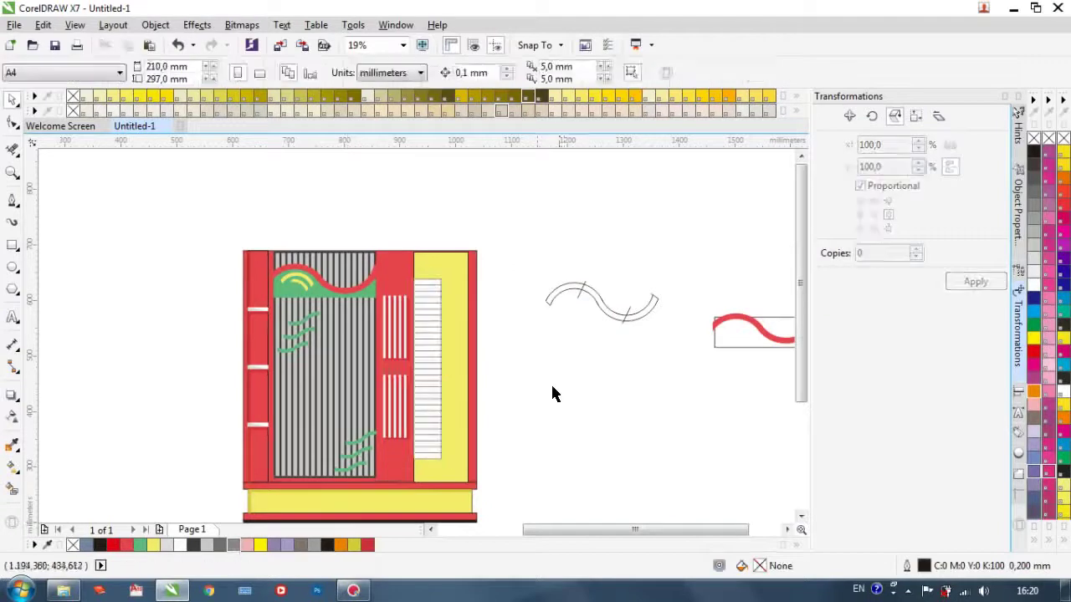
Step: Copy the vertical dark yellow strip from the horizontal yellow band onto the left edge of the white slats
scroll(446, 295, up, 1)
scroll(368, 343, down, 2)
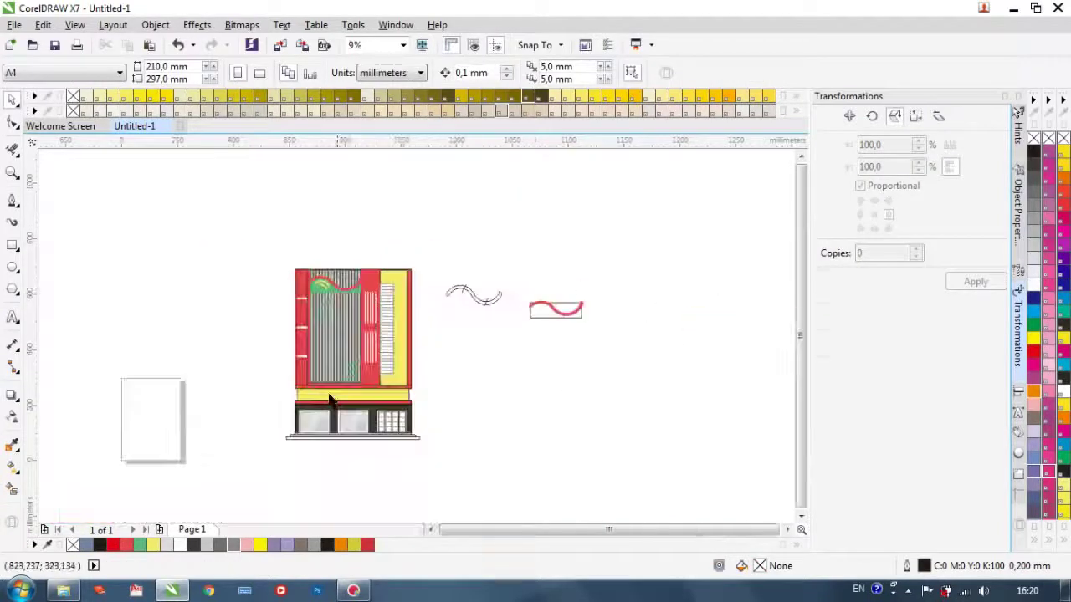
scroll(251, 387, up, 2)
scroll(251, 387, up, 1)
click(238, 366)
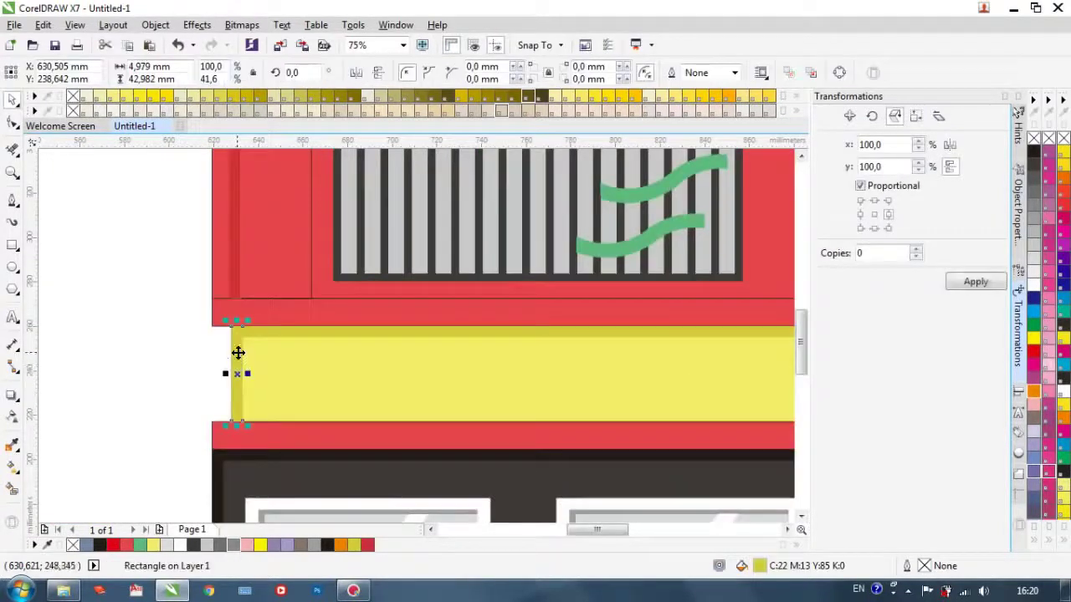
scroll(238, 352, down, 1)
drag(189, 379, 489, 302)
scroll(525, 272, up, 2)
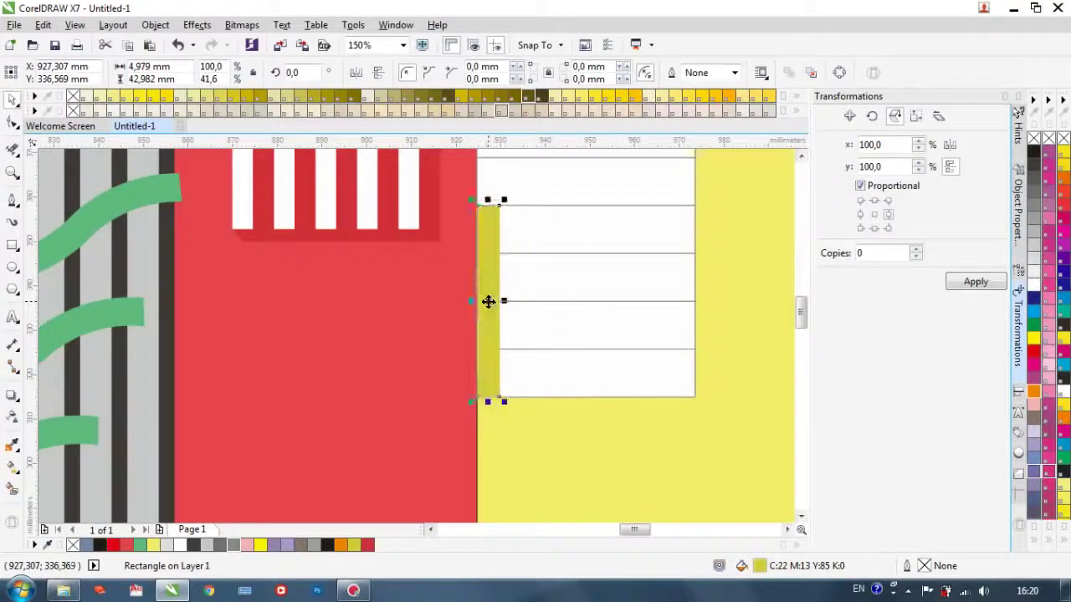
key(Left)
Step: Stretch the copied strip to the full height of the white slats, about 323.4 mm, and fill it with 30% black
scroll(407, 413, down, 3)
drag(409, 413, 420, 256)
scroll(420, 256, up, 2)
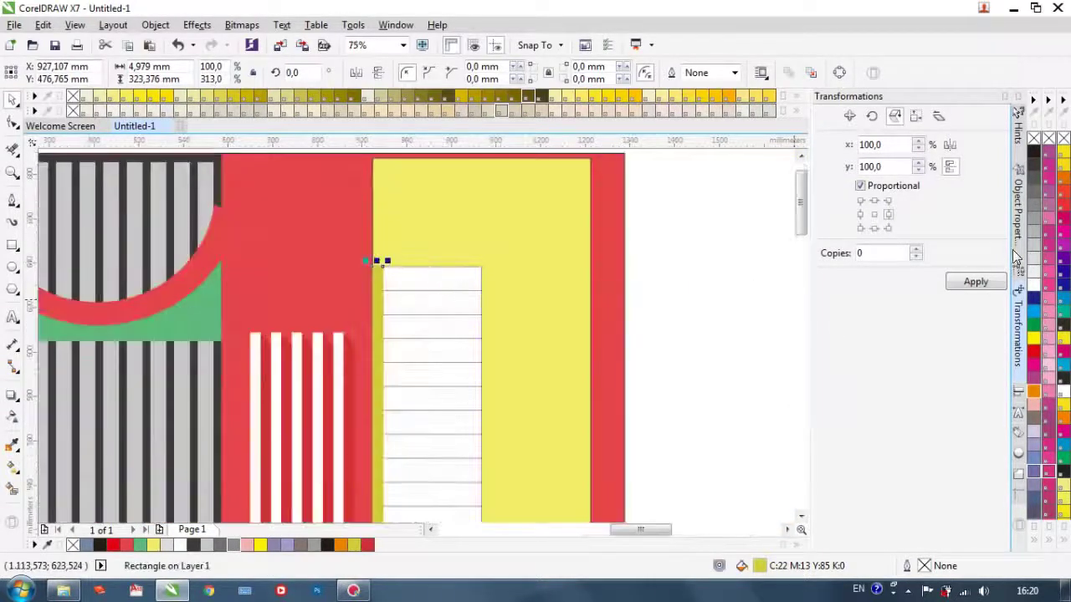
click(1034, 259)
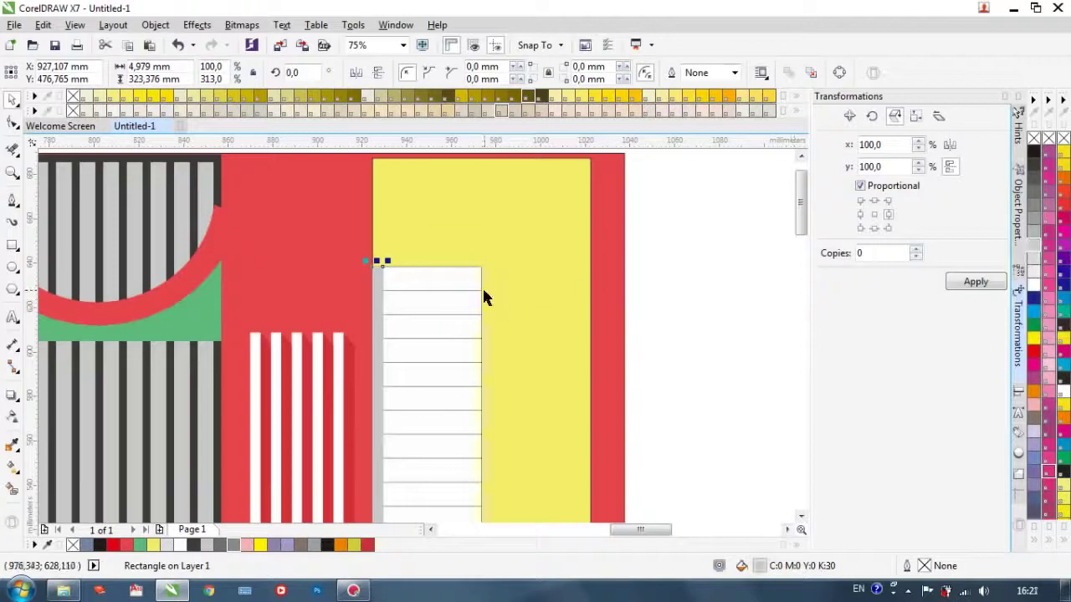
Step: Add a copy of the grey strip rotated 90° and align it with the top edge of the white slats
click(872, 116)
click(976, 318)
scroll(731, 323, down, 3)
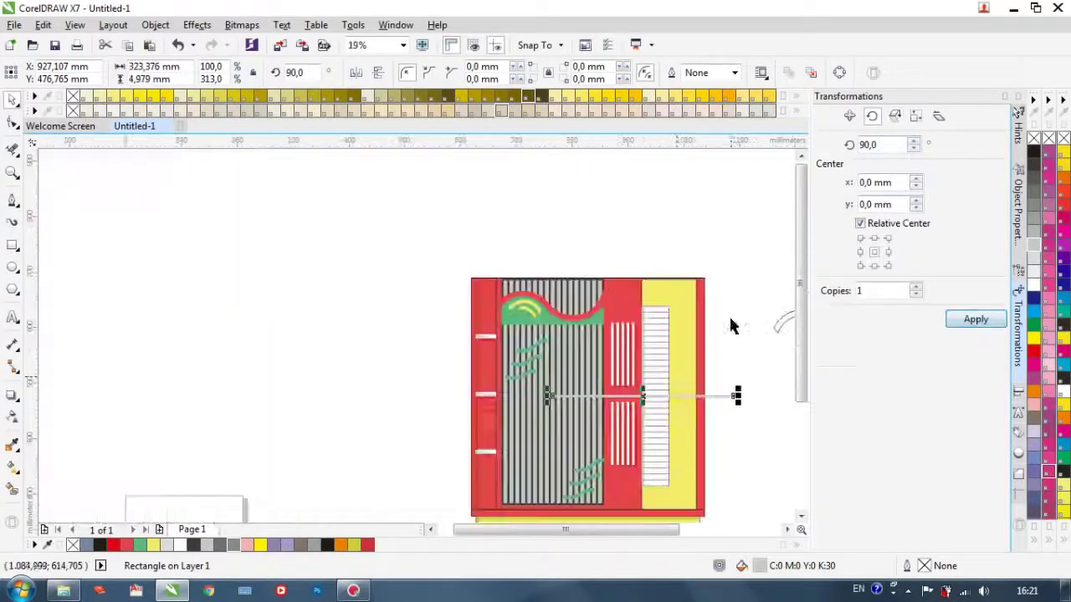
scroll(607, 406, up, 2)
drag(726, 289, 763, 242)
scroll(694, 234, up, 2)
drag(402, 279, 420, 265)
scroll(393, 251, up, 2)
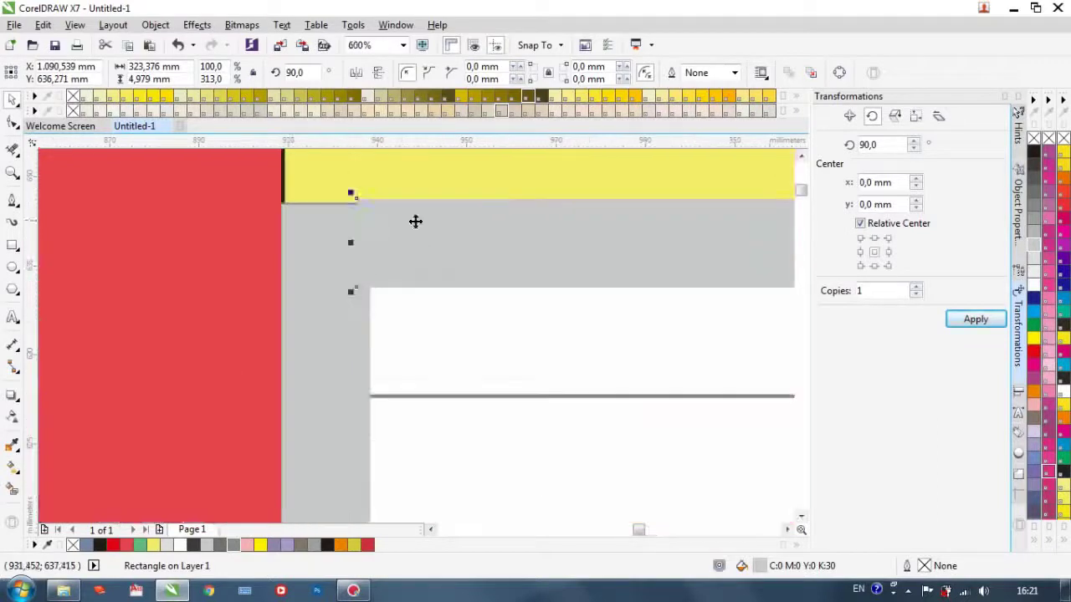
Step: Shorten the horizontal grey strip to the width of the white slats
scroll(418, 251, down, 5)
drag(582, 256, 419, 256)
scroll(418, 256, up, 3)
scroll(693, 269, down, 2)
click(693, 268)
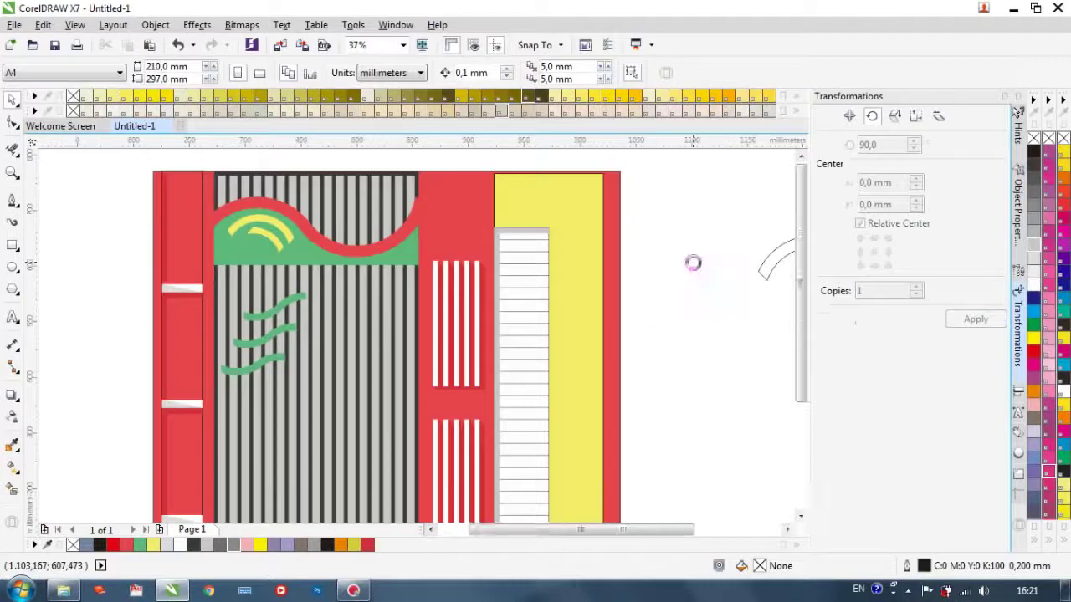
scroll(693, 269, down, 1)
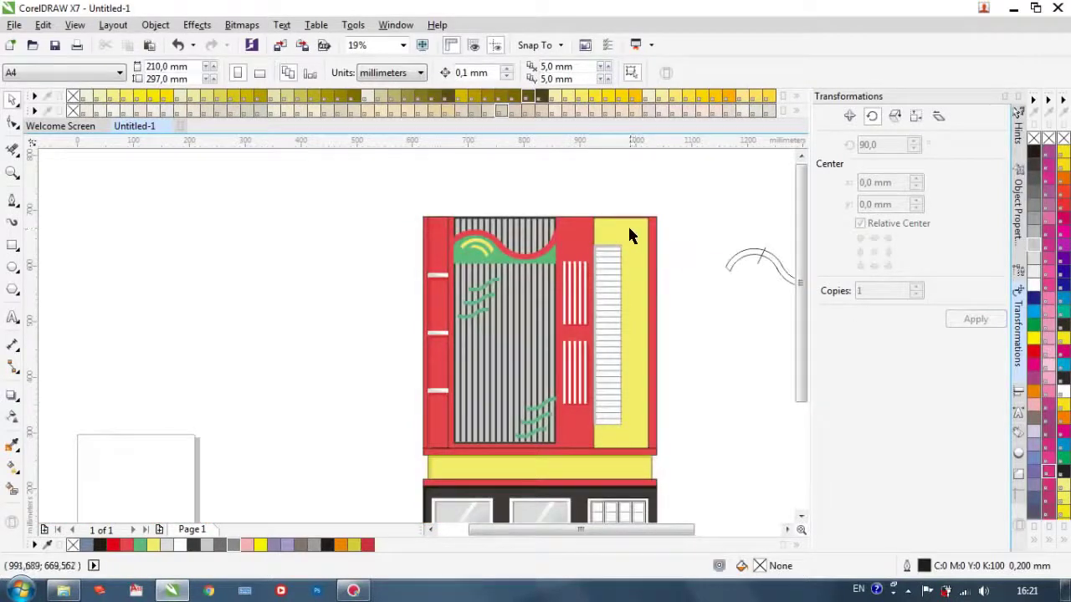
scroll(444, 474, up, 1)
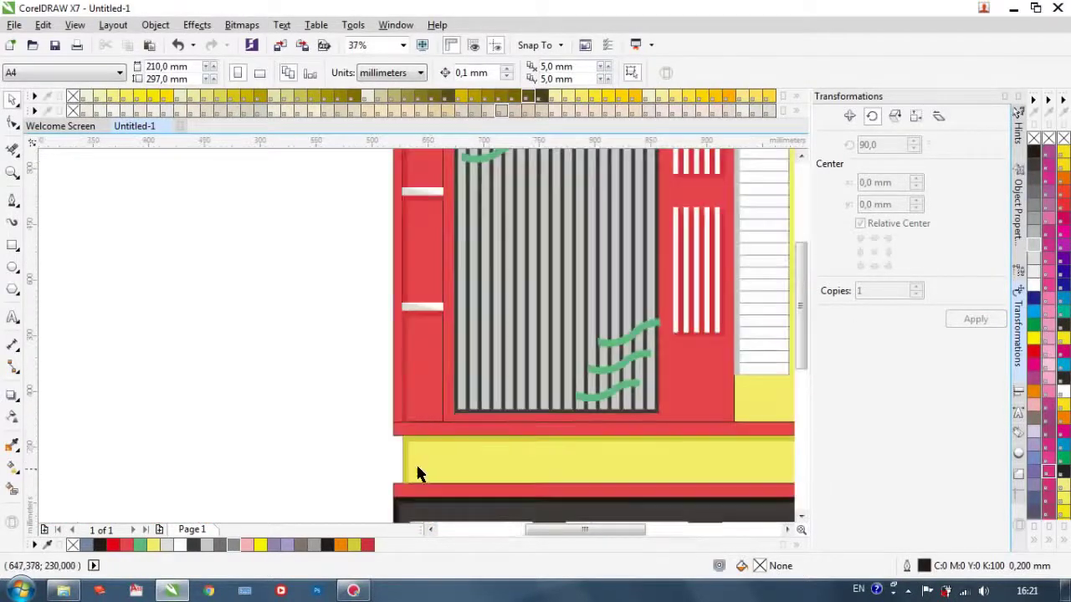
click(404, 461)
click(377, 461)
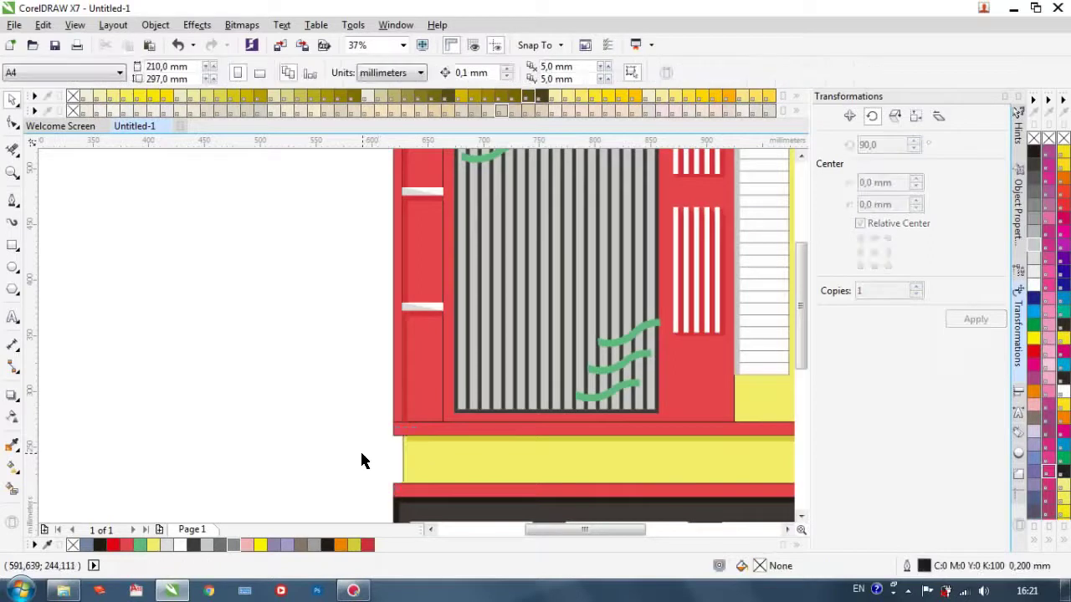
key(ctrl+z)
Step: Copy the yellow band's vertical dark yellow strip to the yellow panel's left edge, just below the white slats
drag(404, 459, 605, 397)
scroll(622, 401, up, 2)
scroll(605, 307, up, 2)
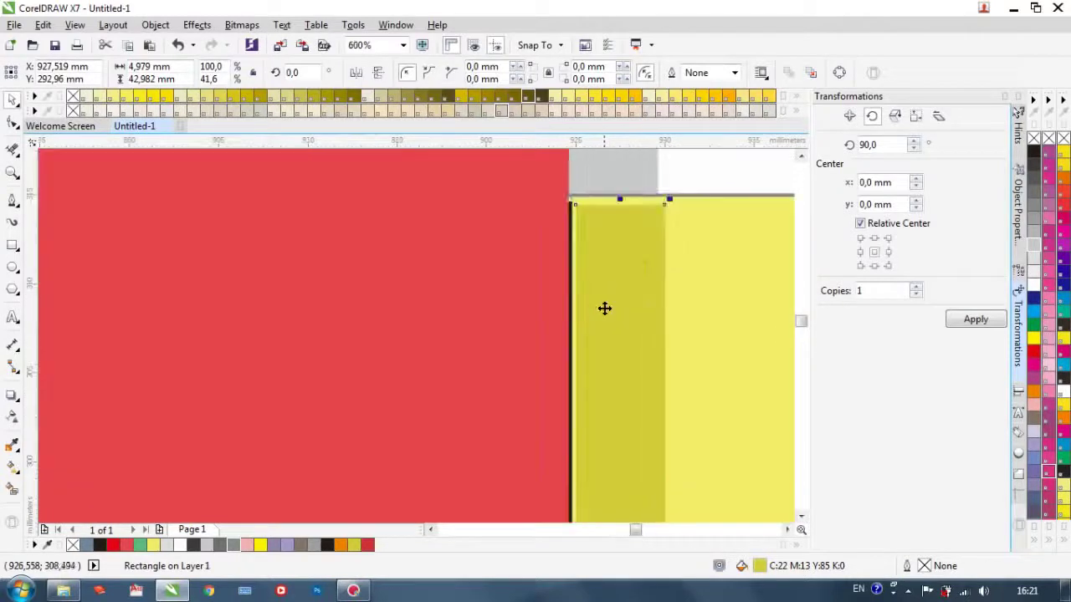
scroll(598, 301, down, 2)
scroll(597, 301, up, 2)
Step: Fit the copied dark yellow strip between the slats and the panel's lower edge, about 42.4 mm high
drag(602, 468, 597, 444)
scroll(573, 446, down, 4)
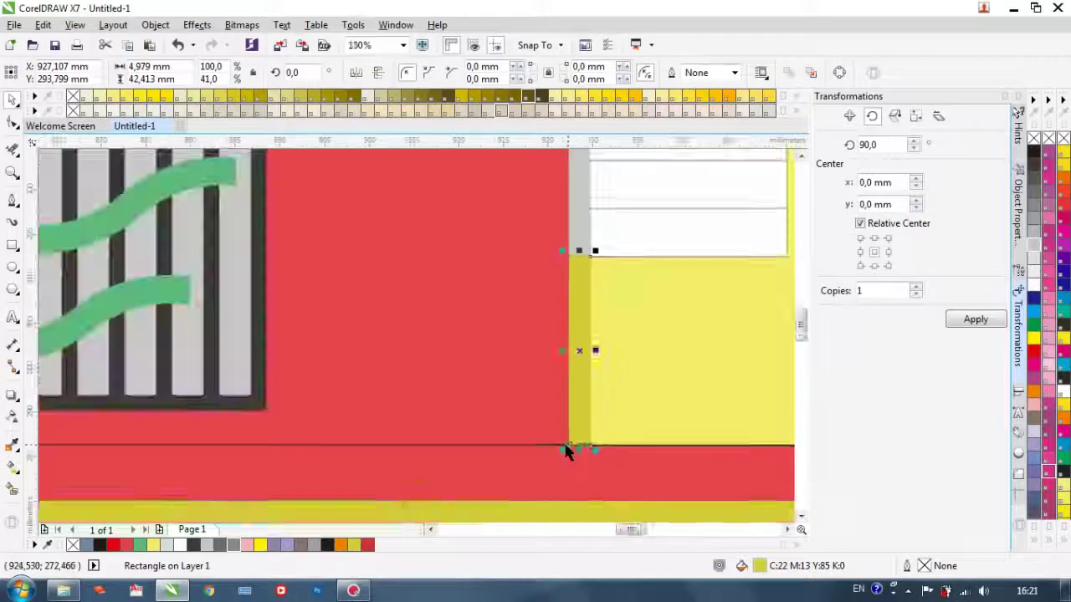
scroll(573, 441, up, 4)
scroll(534, 490, down, 3)
scroll(534, 491, up, 3)
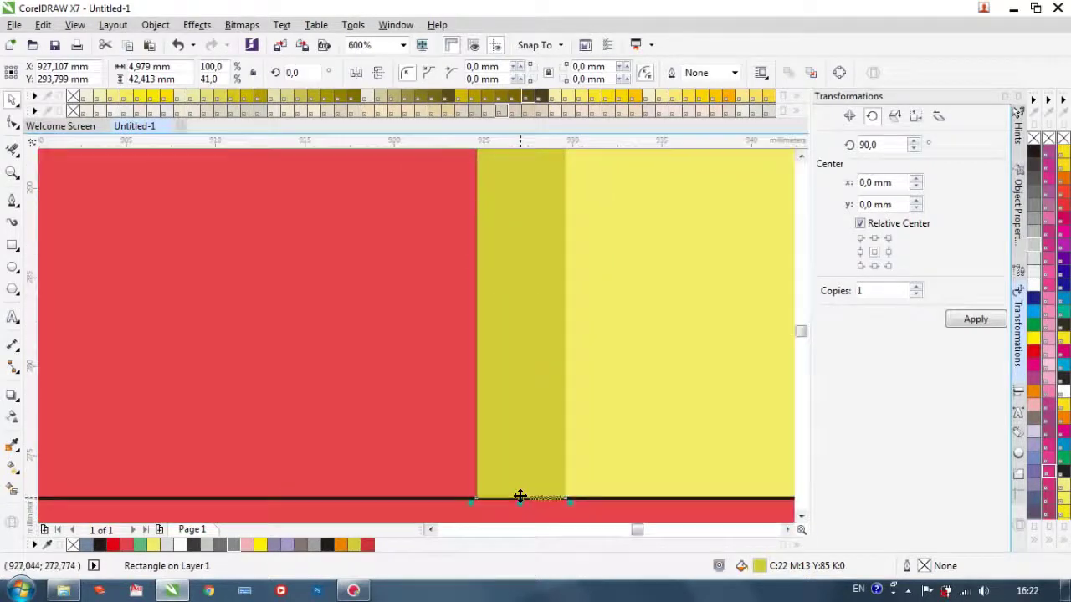
scroll(519, 494, down, 5)
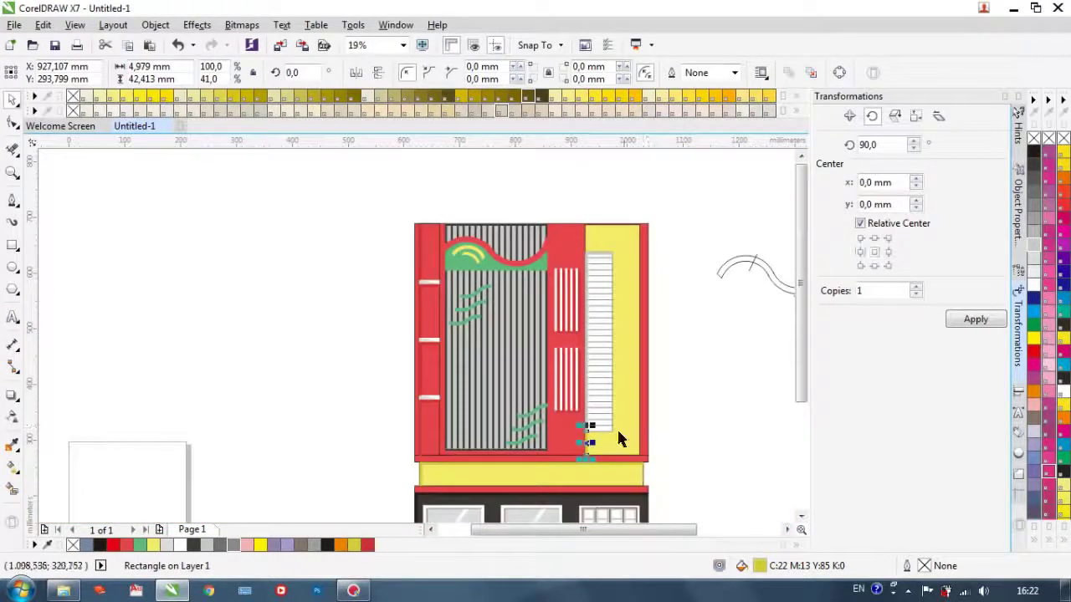
Step: Copy the dark yellow strip to the yellow panel's left edge above the white slats and fit it there
drag(588, 442, 601, 243)
scroll(601, 243, up, 3)
drag(628, 301, 534, 273)
drag(536, 366, 610, 328)
scroll(568, 329, down, 3)
Step: Add a copy of the upper dark yellow strip rotated 90° for the yellow panel's top edge
click(976, 319)
scroll(554, 335, up, 3)
scroll(389, 360, down, 1)
click(655, 272)
scroll(656, 272, down, 2)
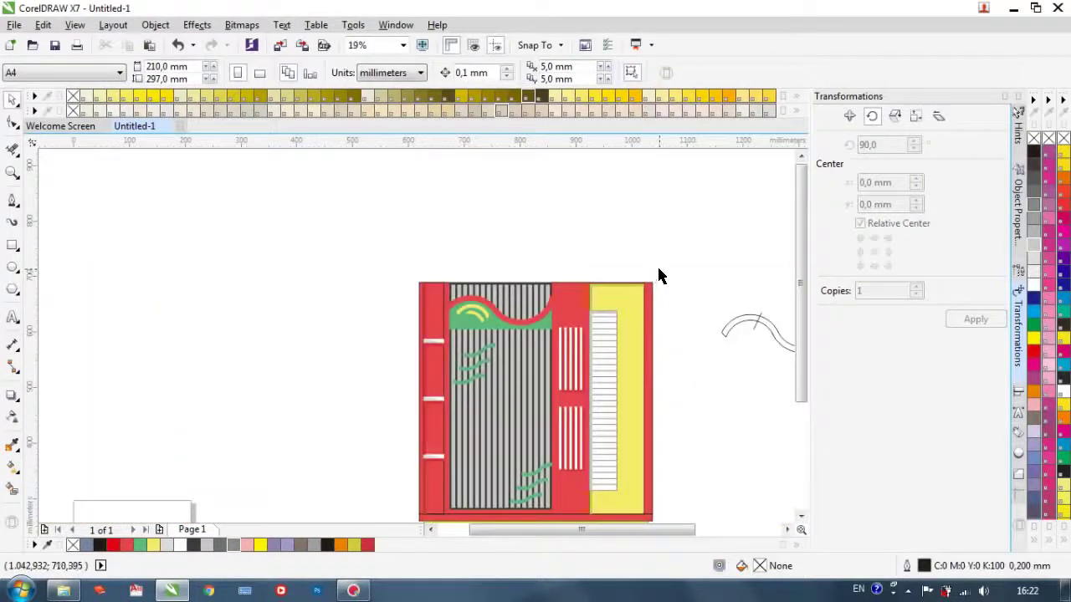
scroll(476, 313, up, 2)
scroll(474, 315, up, 1)
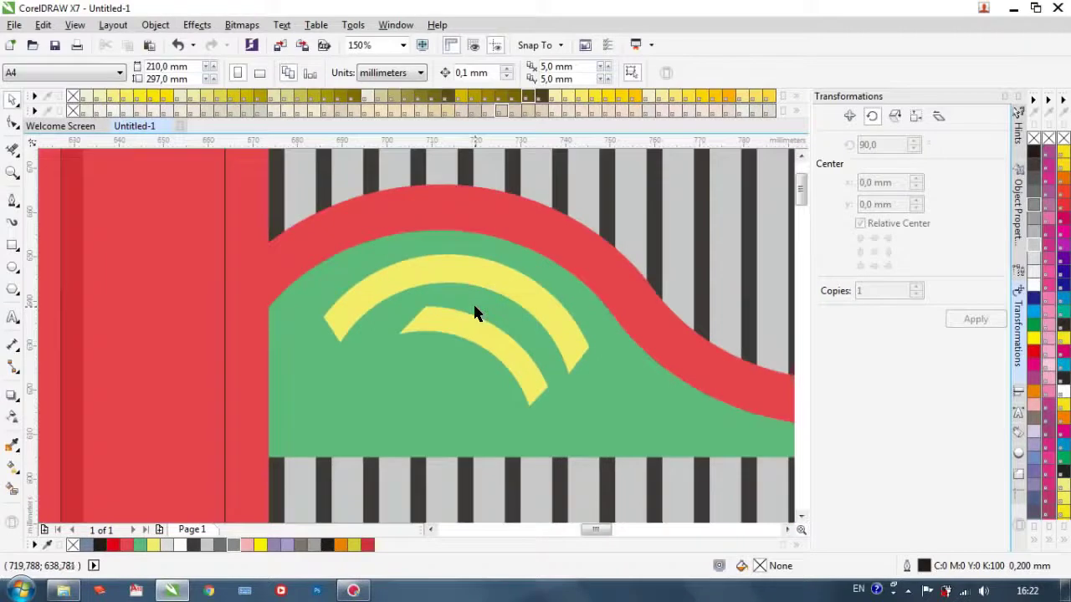
scroll(476, 311, down, 4)
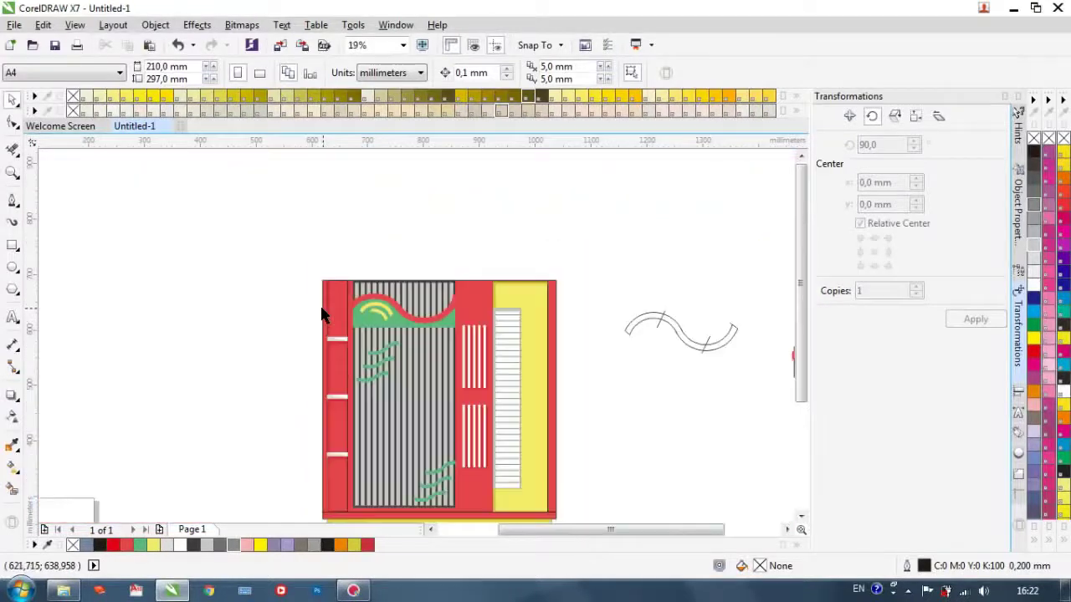
Step: Fill the topmost entrance step under the dark ground-floor wall with PANTONE 13-0917 TCX
scroll(365, 476, up, 2)
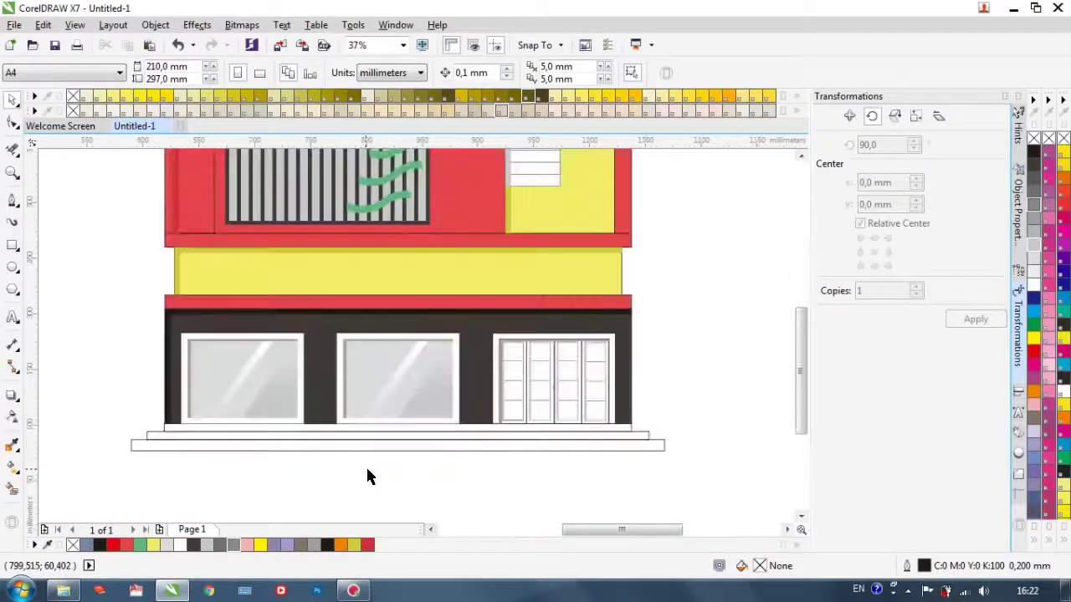
scroll(326, 463, up, 1)
click(321, 415)
click(1046, 400)
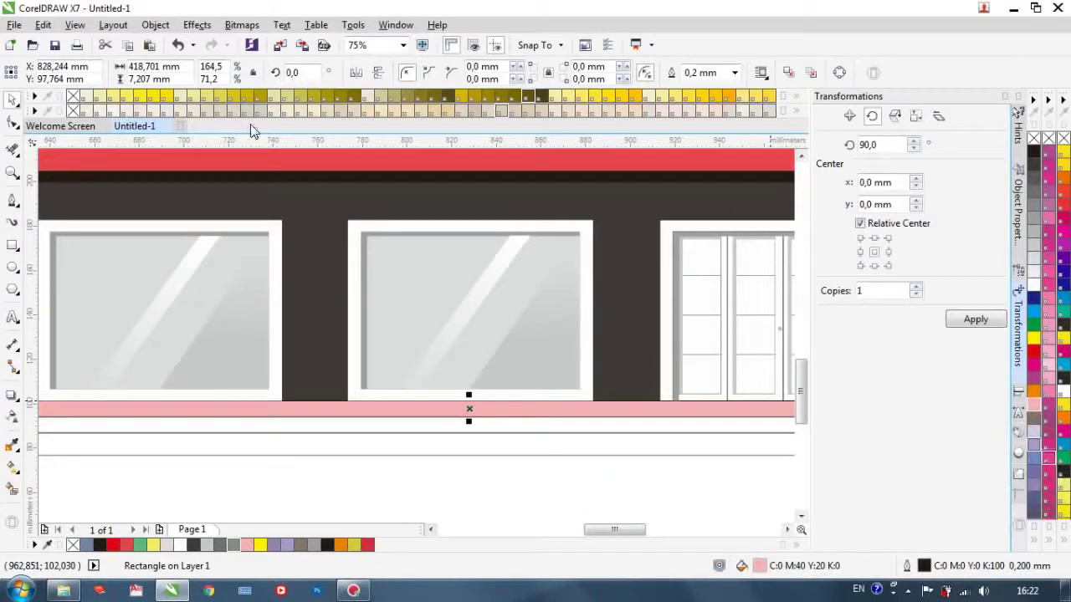
click(432, 113)
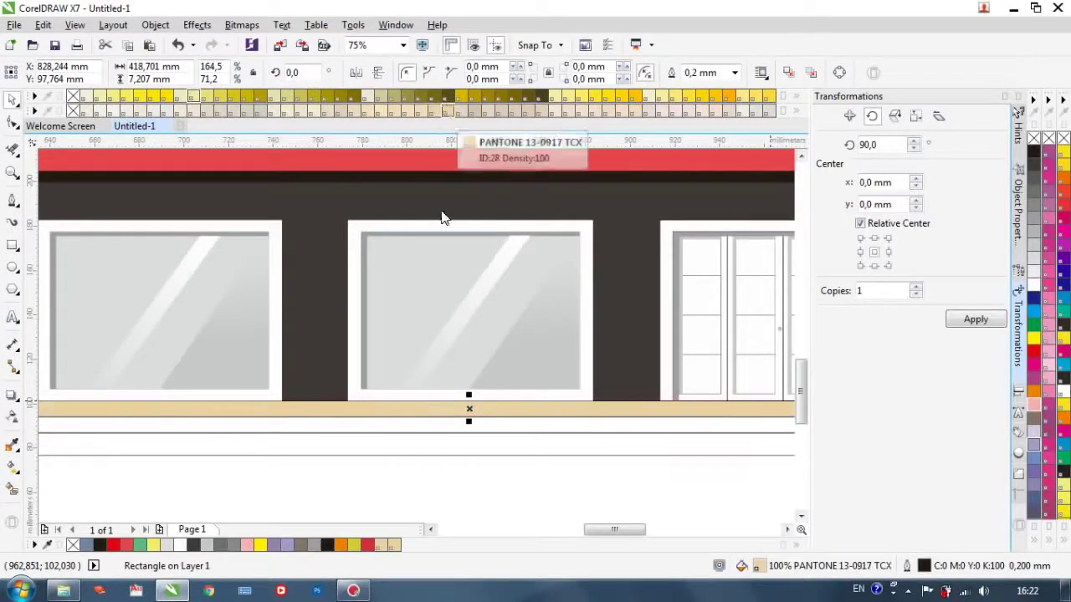
Step: Fill the middle and lowest entrance steps with the same beige, PANTONE 13-0917 TCX
scroll(435, 422, down, 1)
scroll(435, 422, up, 1)
click(433, 409)
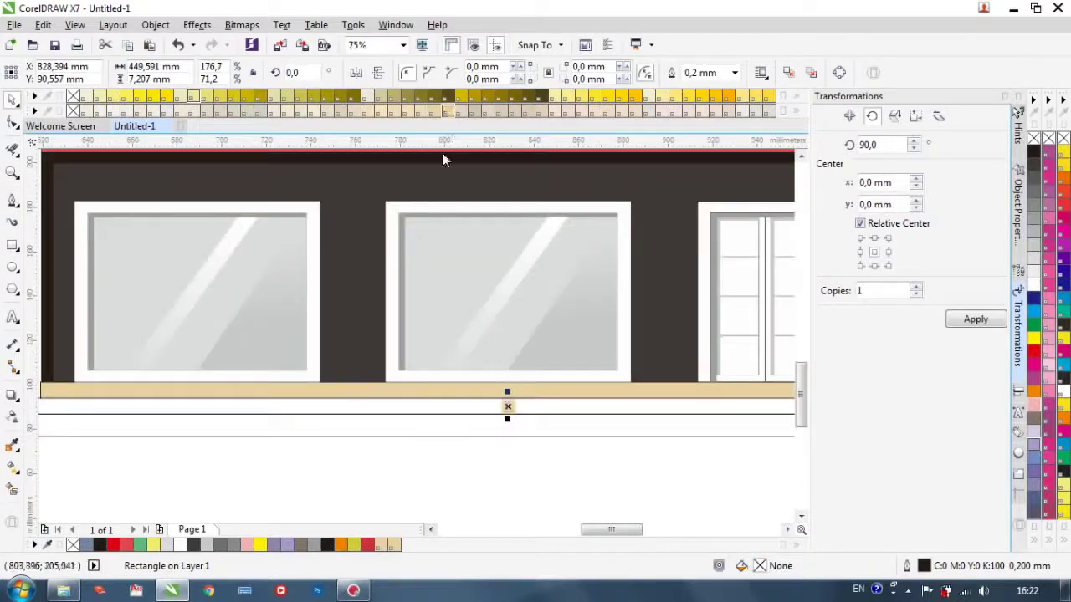
click(446, 113)
click(440, 424)
click(450, 115)
scroll(462, 340, down, 1)
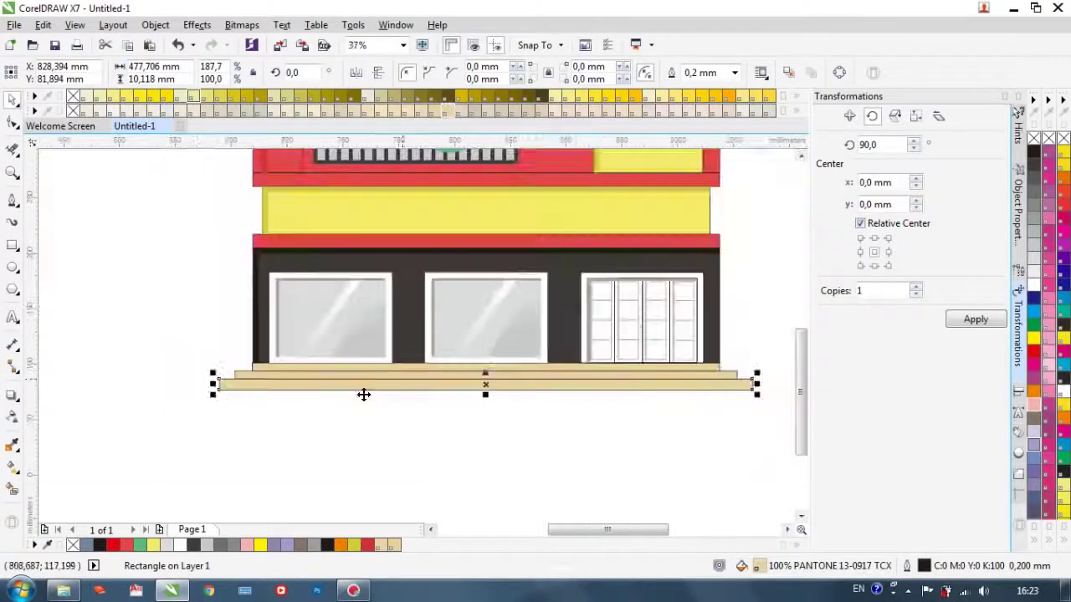
Step: Remove the outlines from all objects of the shop building
click(192, 303)
scroll(169, 251, down, 2)
drag(153, 166, 324, 383)
right_click(1036, 140)
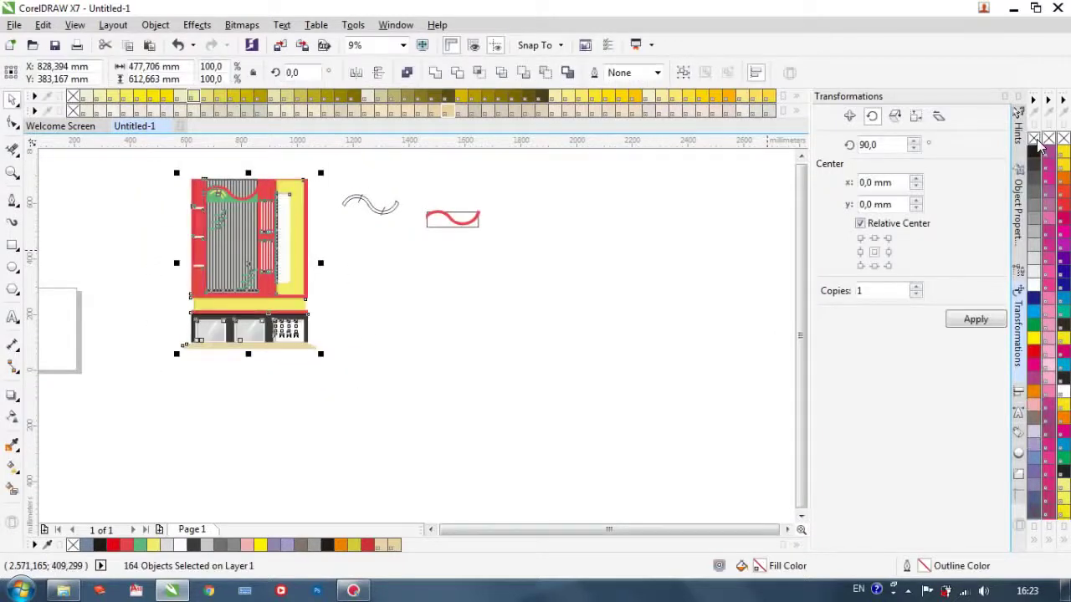
click(500, 361)
Step: Examine the outline-free building from the entrance steps up to the yellow panel
scroll(371, 352, down, 2)
scroll(370, 354, up, 3)
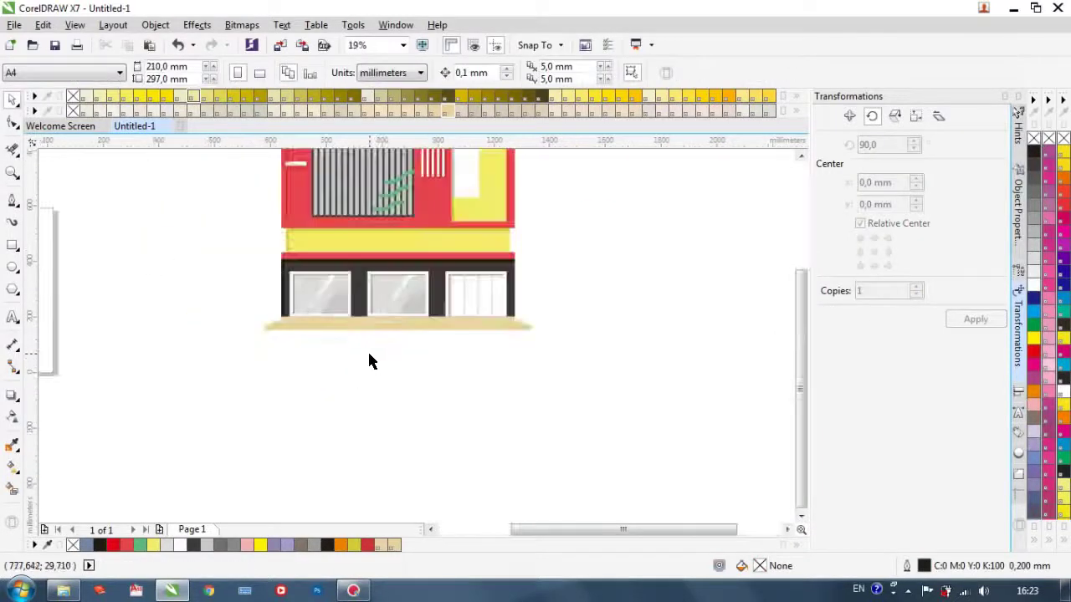
scroll(371, 360, down, 2)
scroll(432, 236, up, 2)
scroll(413, 178, up, 2)
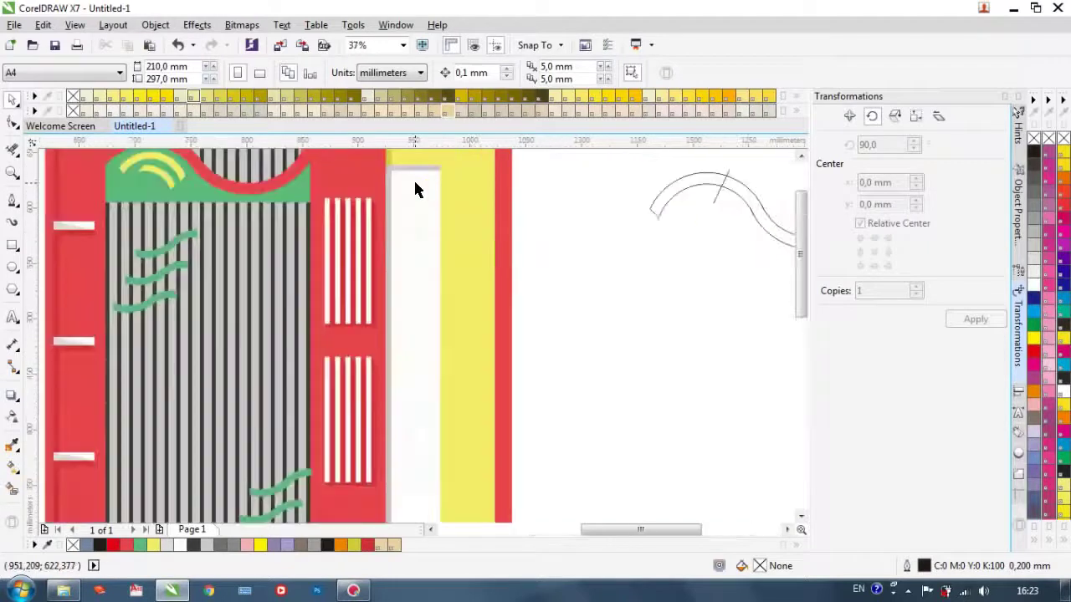
scroll(428, 156, down, 2)
scroll(427, 160, up, 2)
scroll(423, 188, down, 2)
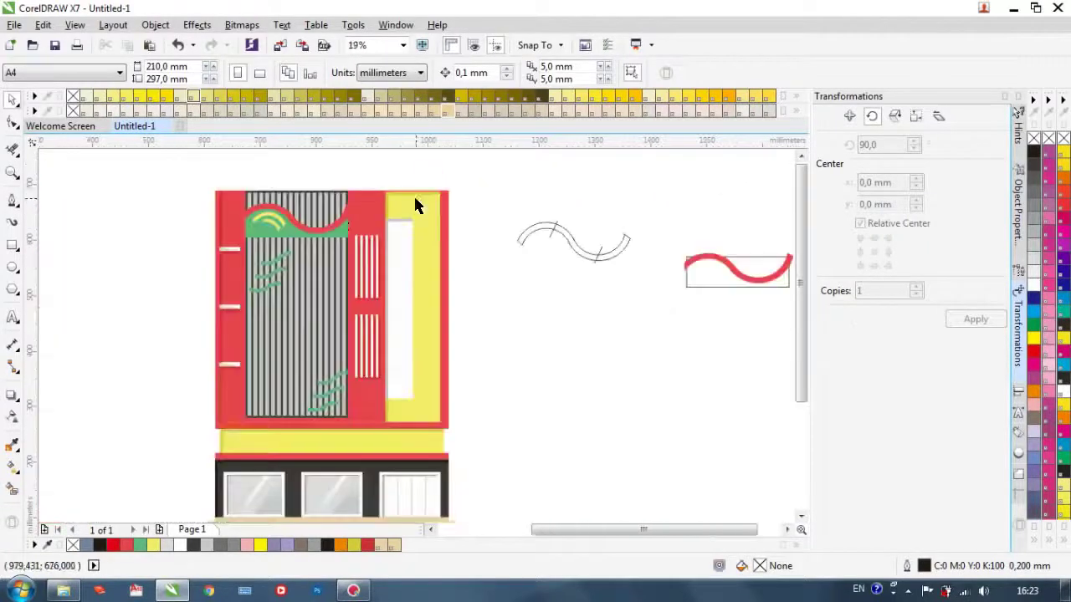
Step: Add a drop shadow to the red wave across the top of the striped grille
scroll(307, 230, up, 4)
click(306, 227)
click(14, 397)
scroll(329, 335, down, 2)
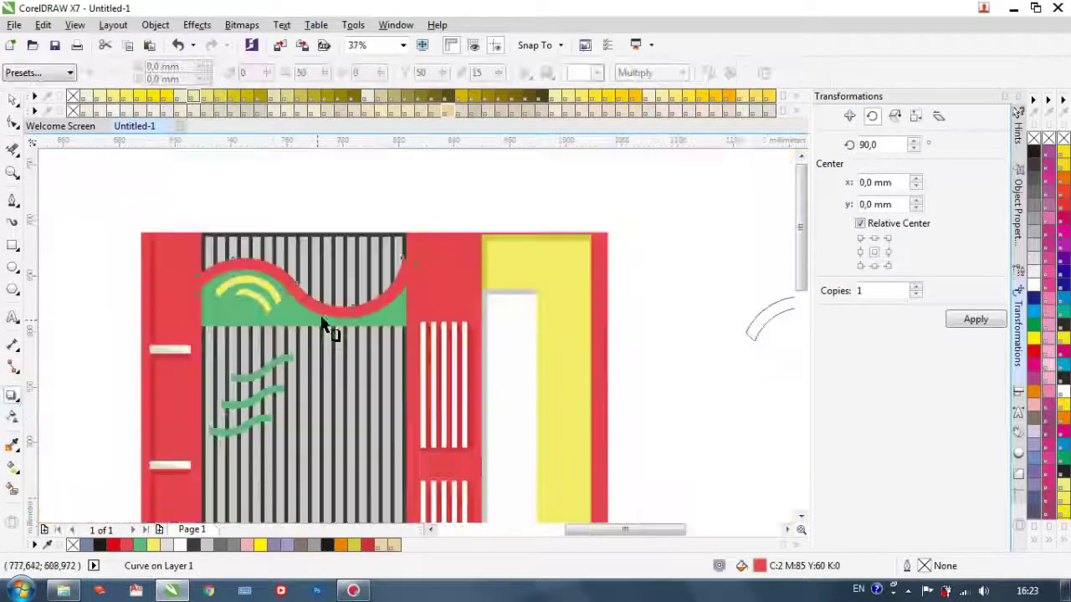
drag(304, 318, 306, 266)
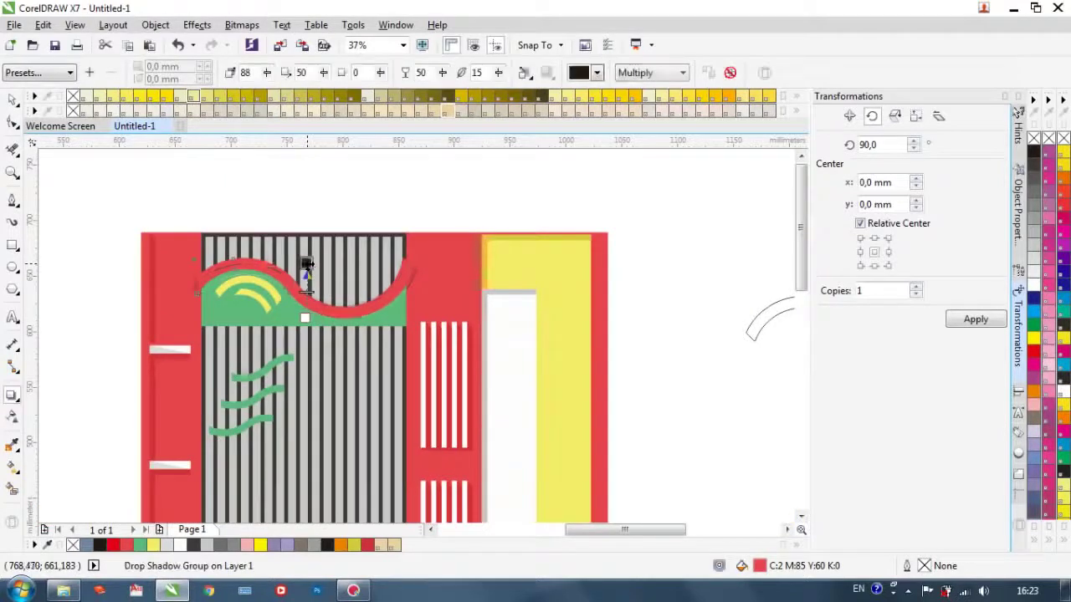
Step: Try a downward drop shadow on the larger yellow arc in the green area
scroll(255, 291, up, 2)
drag(267, 287, 270, 394)
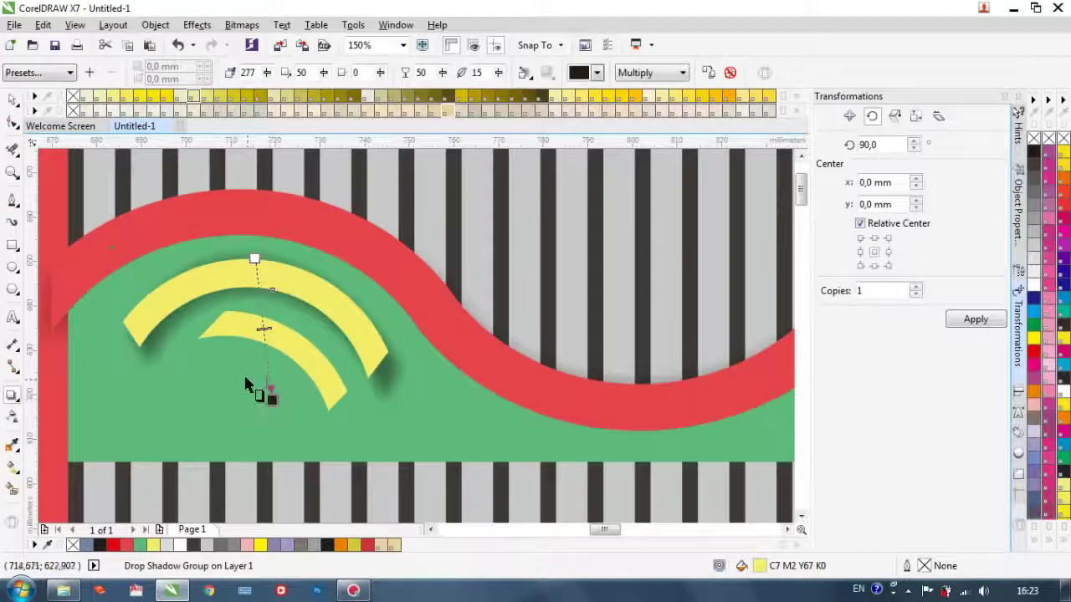
scroll(232, 378, down, 2)
scroll(222, 384, up, 1)
key(ctrl+z)
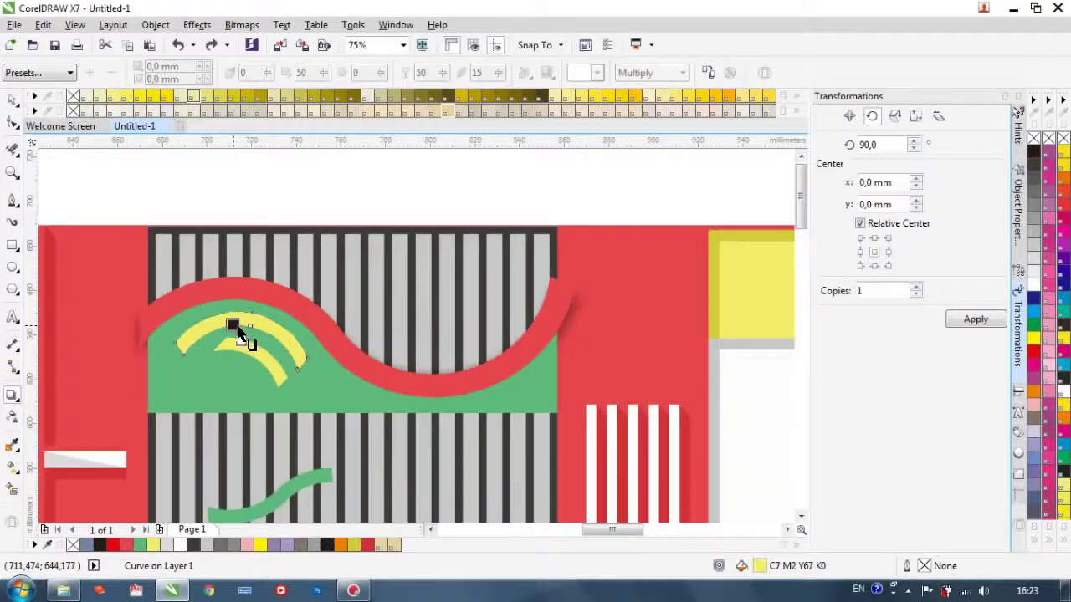
Step: Add drop shadows falling just below the yellow arcs in the green area
drag(260, 346, 263, 405)
scroll(263, 385, down, 1)
click(13, 100)
click(251, 274)
scroll(251, 274, down, 1)
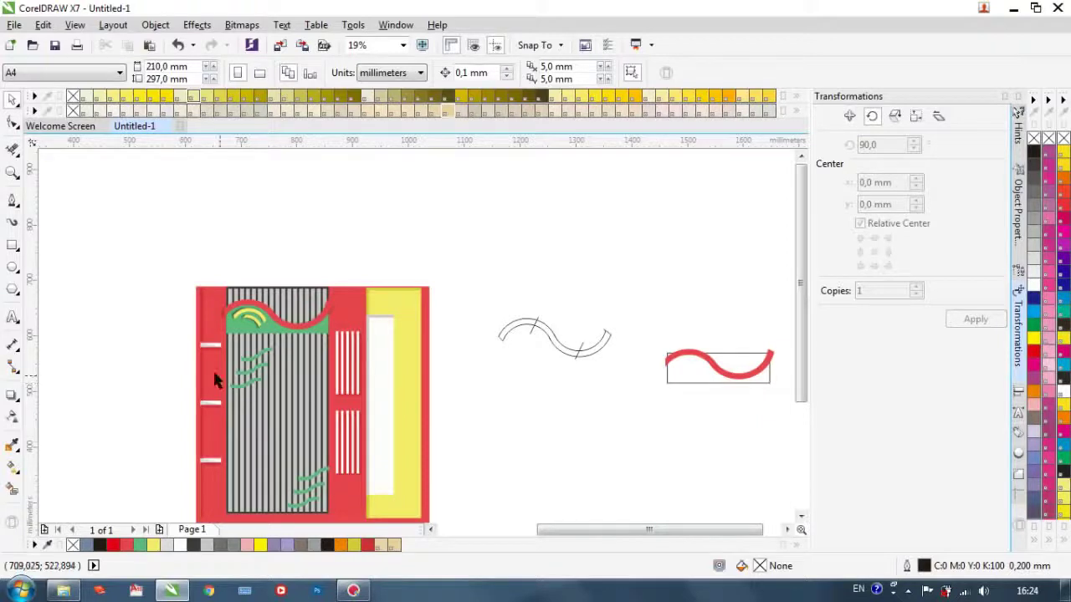
Step: Add a drop shadow to the topmost upper green wave strip, offset about 2.2 mm right and 2.8 mm down
scroll(318, 382, down, 1)
scroll(314, 356, up, 4)
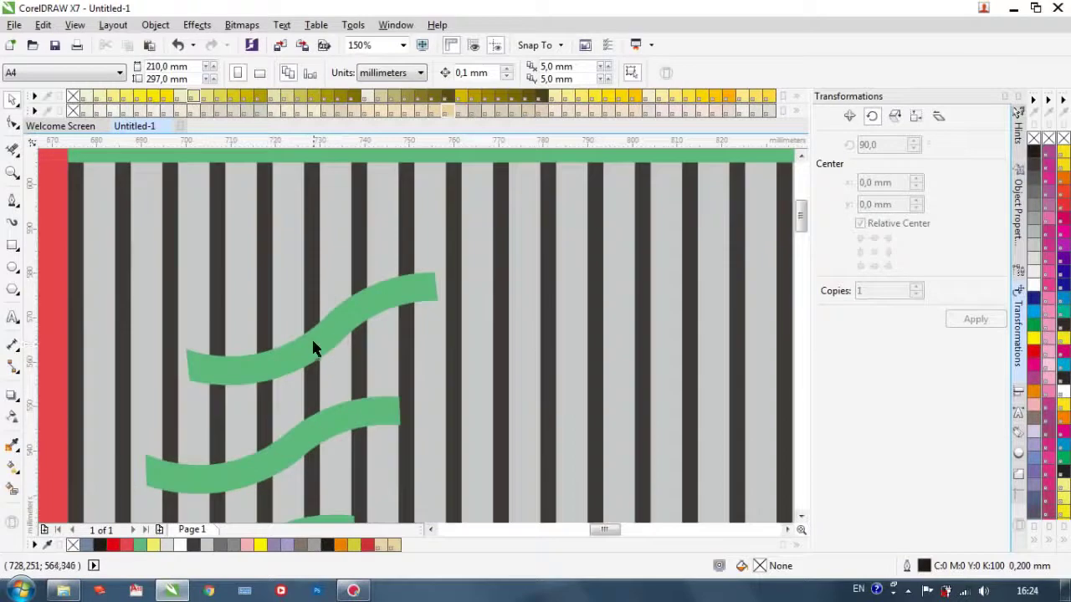
click(328, 339)
click(12, 395)
drag(310, 328, 363, 394)
scroll(363, 385, down, 2)
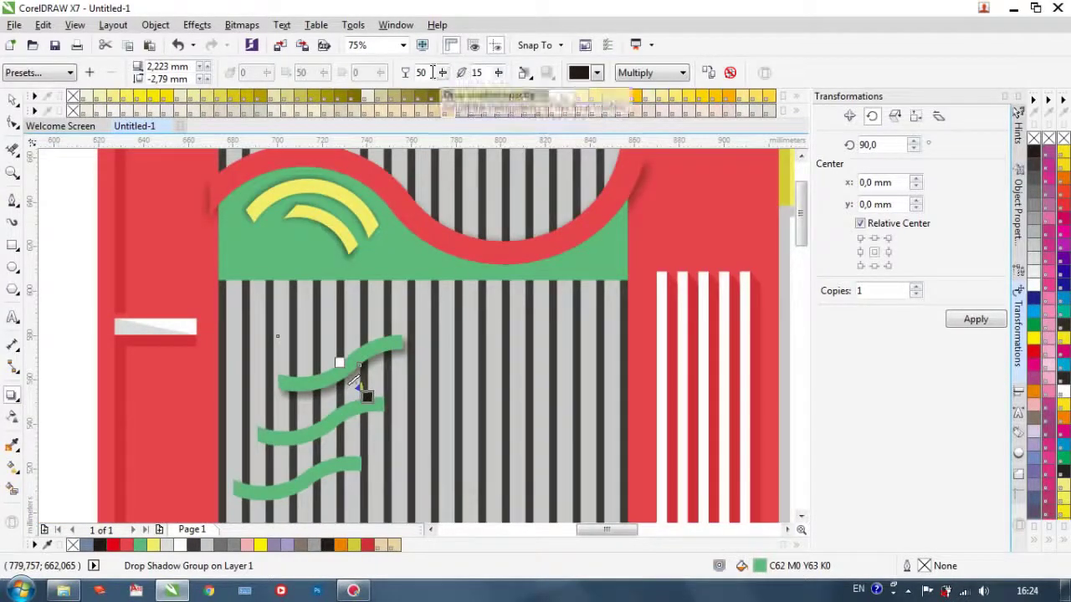
Step: Compare the Normal, Add, Subtract, Multiply and Divide modes for the green wave's shadow and set it to If Darker
click(615, 77)
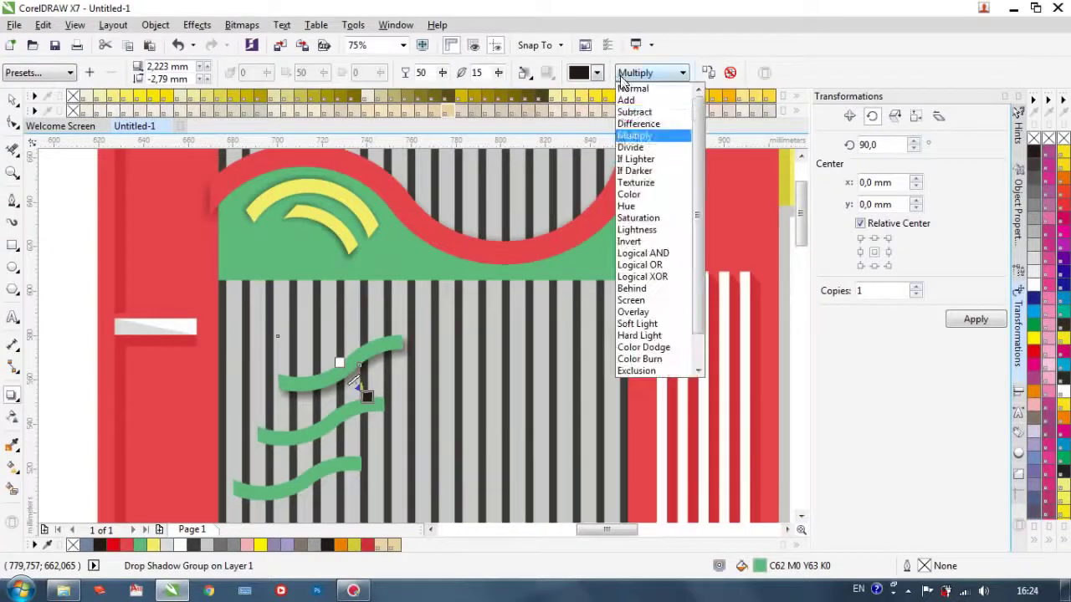
click(632, 117)
click(640, 77)
click(633, 88)
click(641, 73)
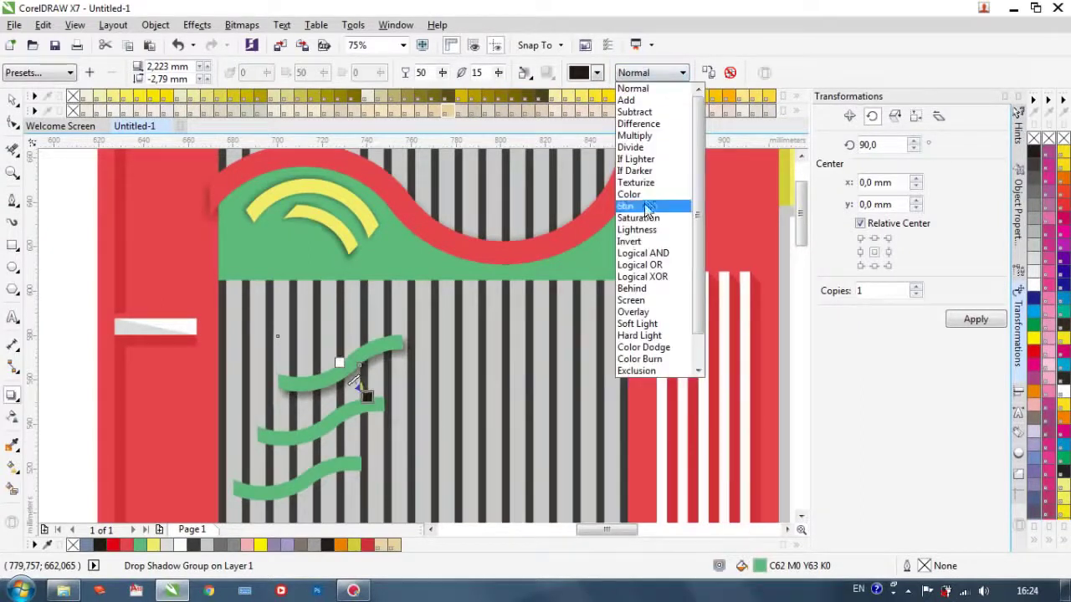
click(635, 100)
click(645, 76)
click(651, 112)
click(652, 75)
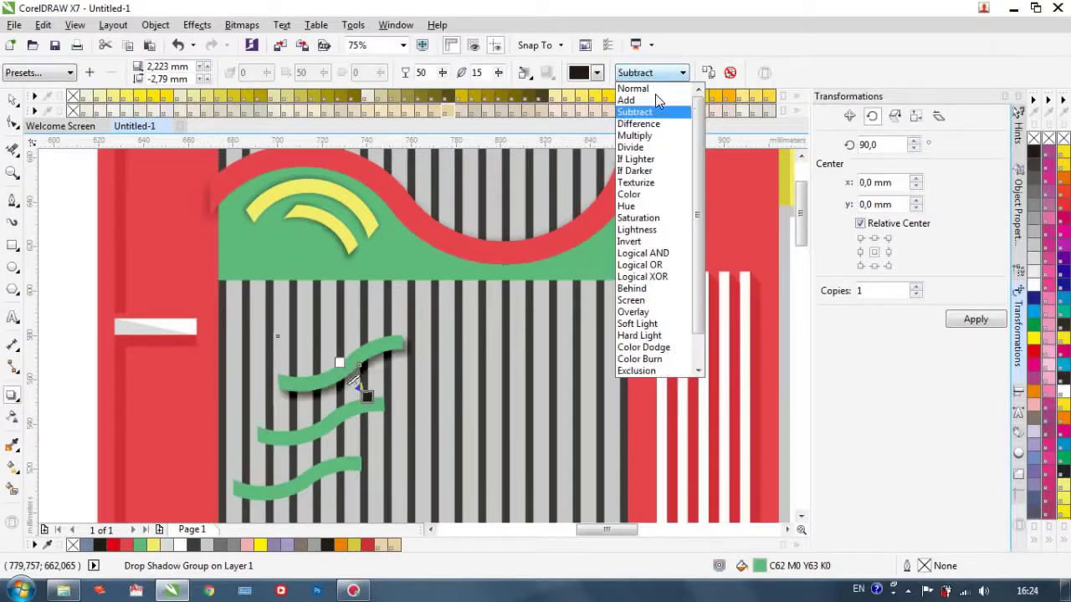
click(656, 136)
click(657, 75)
click(651, 146)
click(653, 74)
click(649, 170)
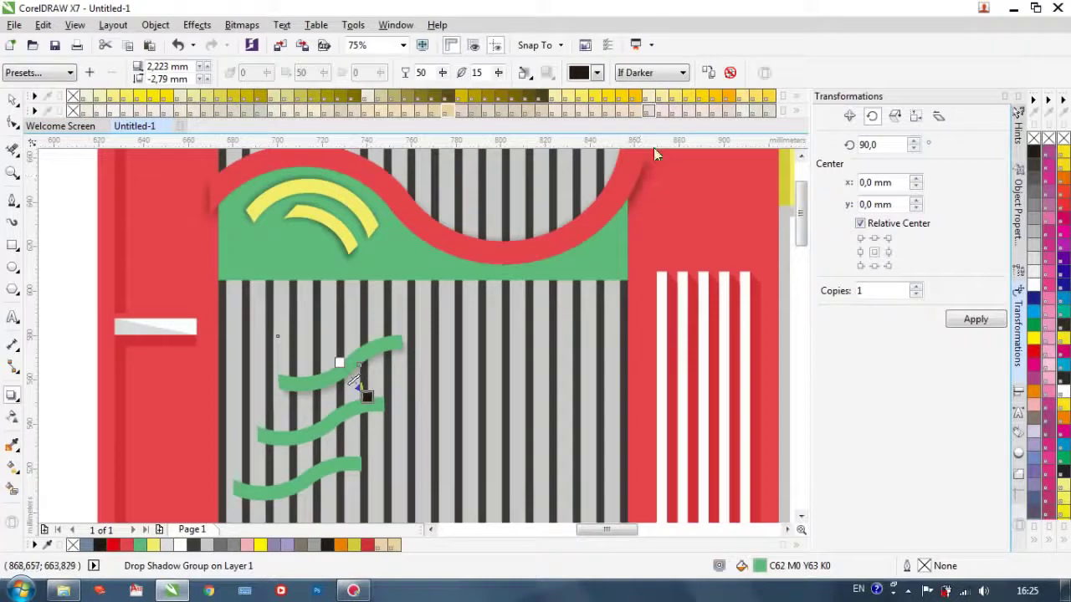
Step: Set the feathering of the topmost green wave's shadow to 0
click(502, 77)
drag(530, 93, 494, 93)
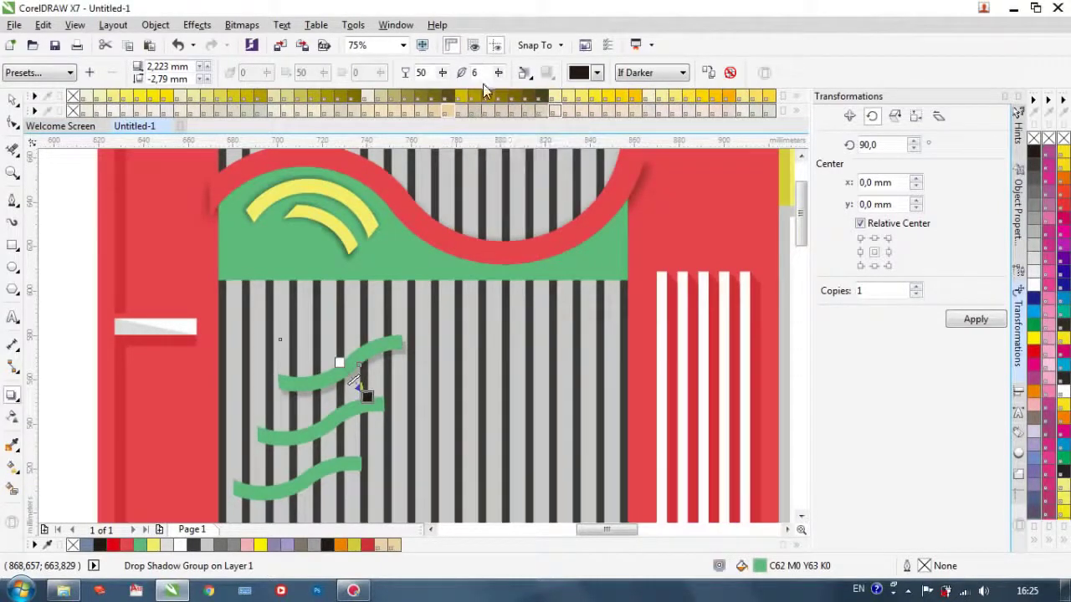
click(499, 73)
drag(500, 93, 492, 92)
Step: Add a drop shadow to the middle green wave of the upper group, with opacity 32 and feathering 3
click(325, 436)
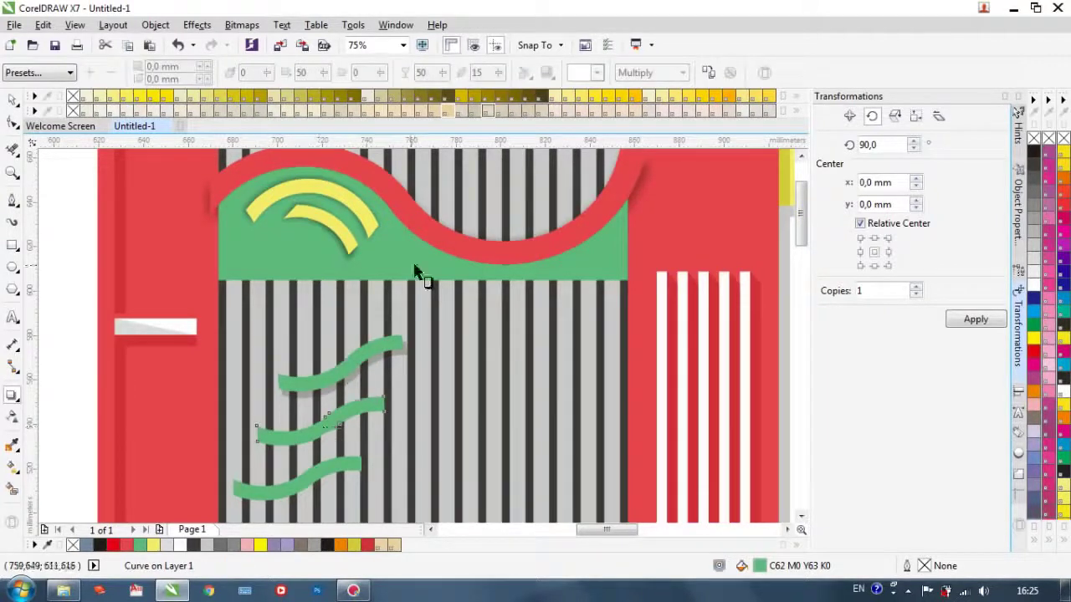
drag(328, 434, 358, 449)
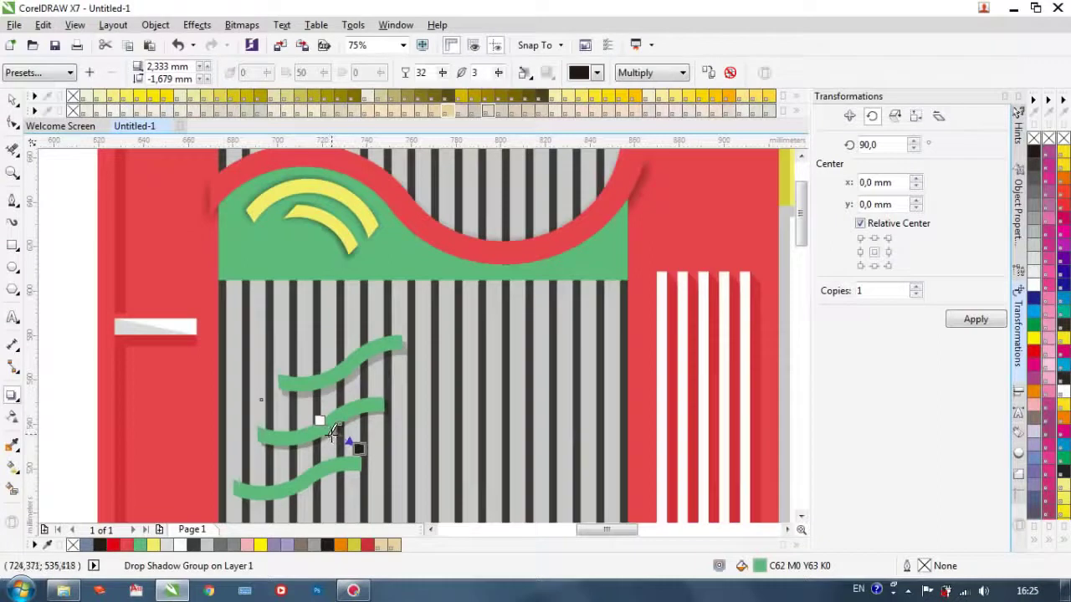
scroll(387, 430, down, 1)
scroll(347, 475, up, 1)
Step: Add a drop shadow to the lowest green wave of the upper group, with opacity 30 and feathering 0
drag(337, 442, 359, 456)
drag(500, 74, 482, 91)
scroll(335, 456, up, 1)
drag(363, 434, 353, 423)
scroll(353, 423, down, 2)
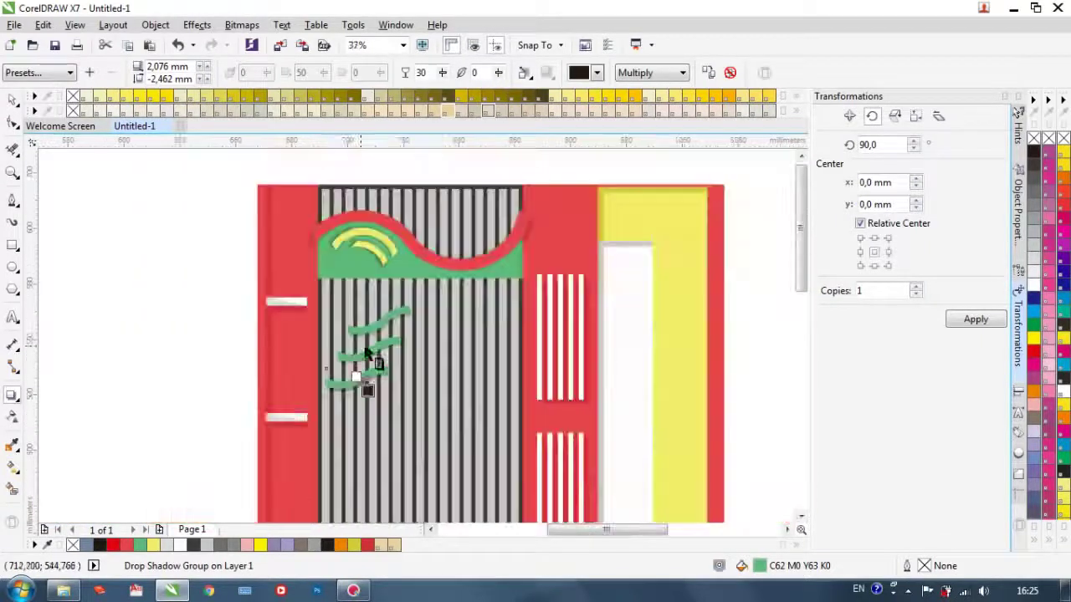
Step: Copy the three shadowed green waves onto the plain green waves at the grille's lower-right corner
click(178, 256)
scroll(204, 268, down, 1)
scroll(347, 443, up, 1)
scroll(246, 251, down, 1)
scroll(238, 237, up, 1)
click(238, 237)
shift+click(252, 201)
shift+click(258, 178)
drag(235, 206, 347, 447)
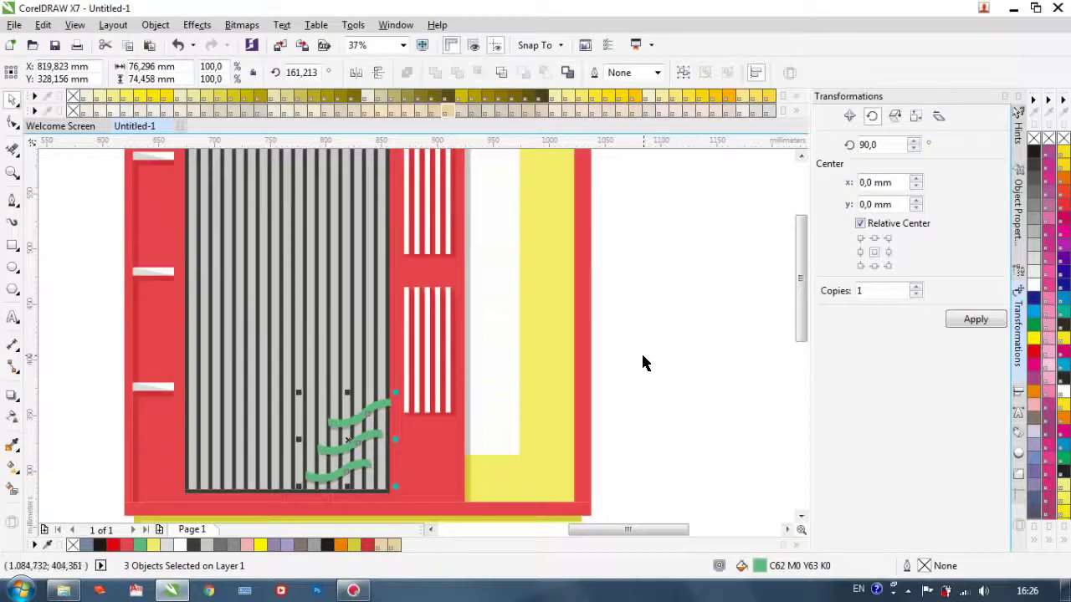
key(ctrl+z)
drag(237, 201, 351, 441)
right_click(351, 441)
click(620, 370)
Step: Try to delete the plain green waves lying beneath the shadowed copies
scroll(402, 417, up, 2)
scroll(301, 401, up, 1)
click(239, 423)
scroll(316, 427, down, 1)
key(Delete)
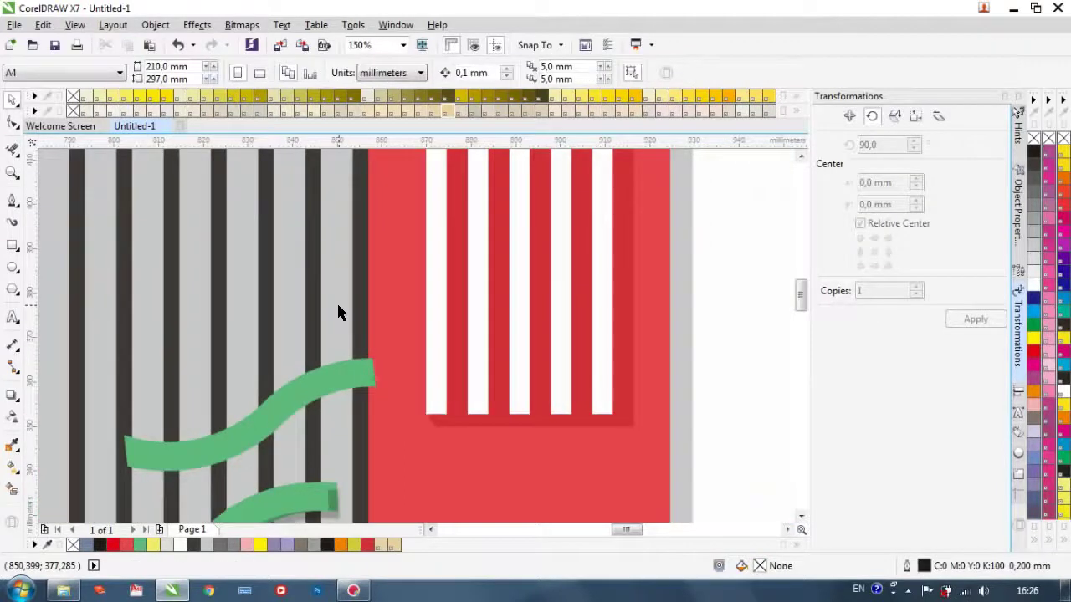
key(ctrl+z)
scroll(368, 378, up, 3)
click(453, 343)
click(352, 359)
key(Delete)
scroll(351, 354, down, 3)
key(ctrl+z)
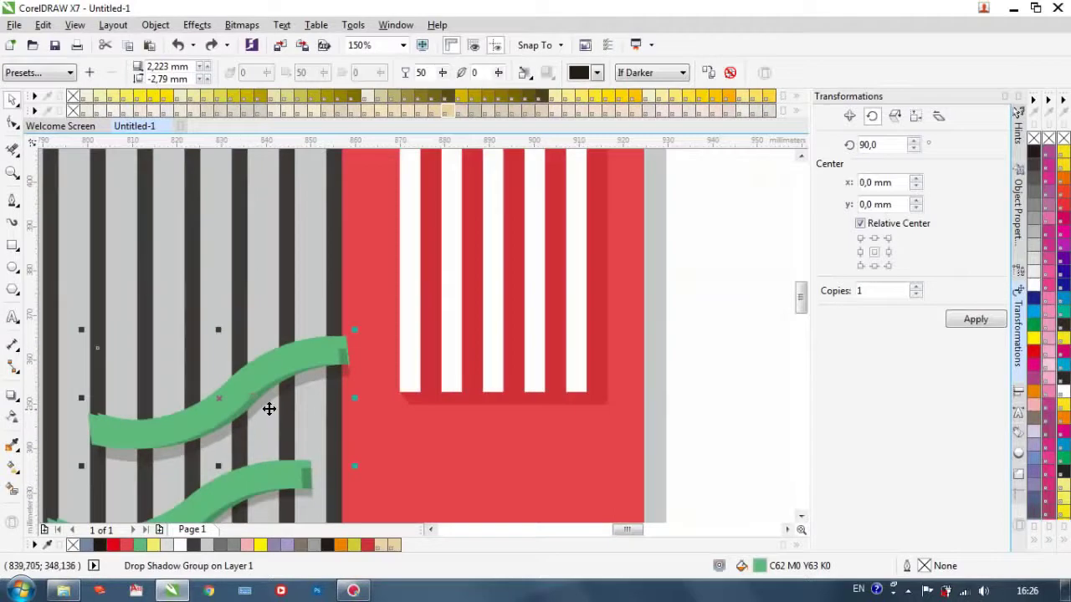
scroll(251, 429, up, 3)
click(66, 262)
click(198, 360)
scroll(198, 360, down, 3)
key(Delete)
key(ctrl+z)
scroll(406, 345, up, 1)
scroll(334, 354, down, 2)
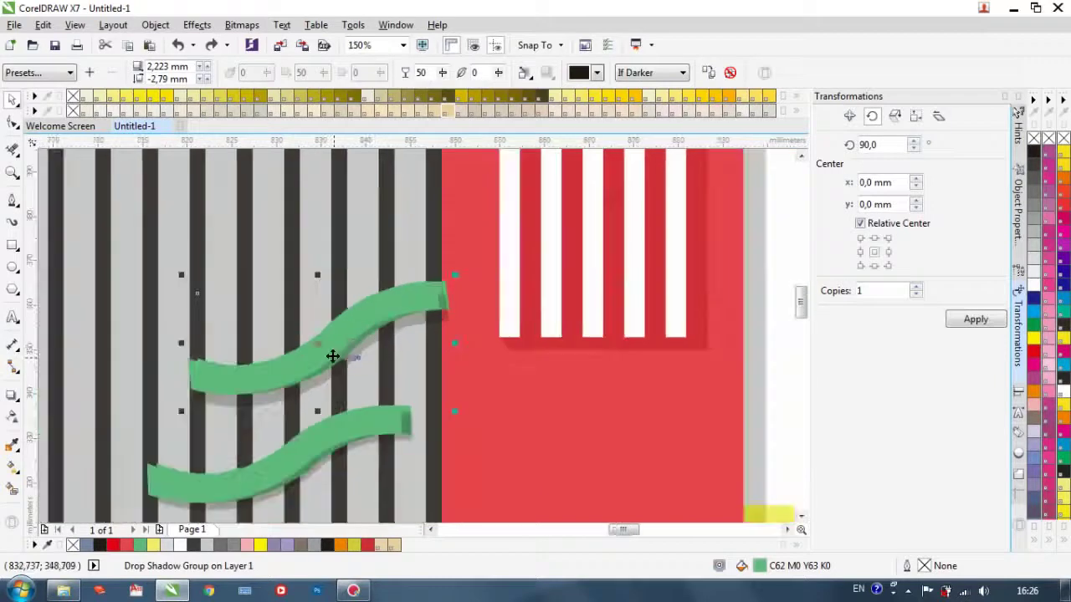
Step: Shift the three copied green waves slightly right so they cover the plain waves beneath them
shift+click(294, 416)
click(298, 457)
shift+click(302, 411)
shift+click(314, 361)
drag(301, 403, 308, 405)
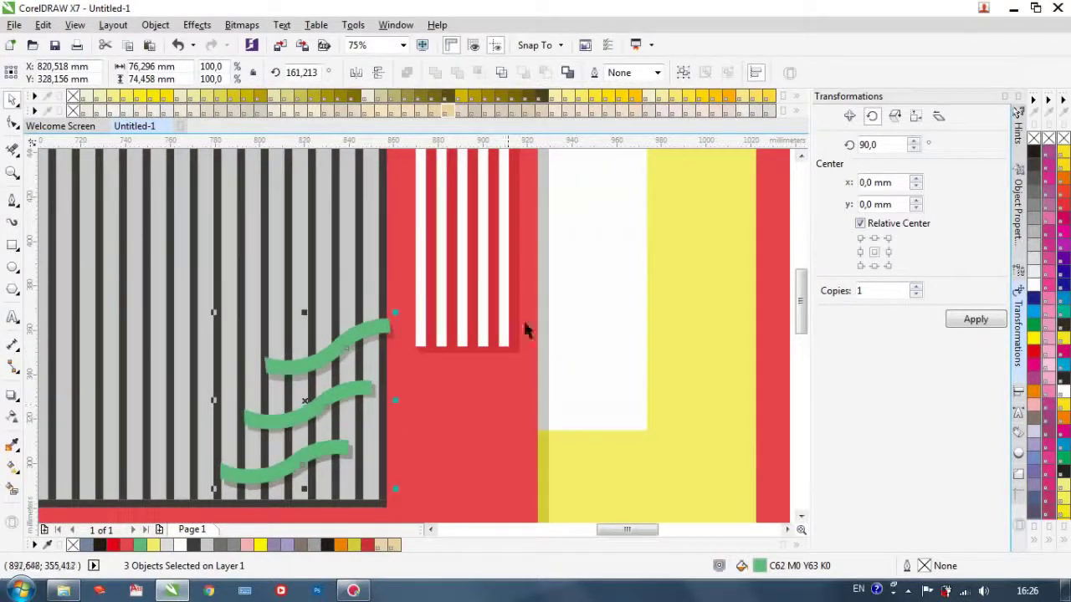
click(694, 308)
scroll(509, 337, down, 2)
click(612, 315)
Step: Try a gradient transparency on the red wave over the grille
scroll(347, 193, up, 1)
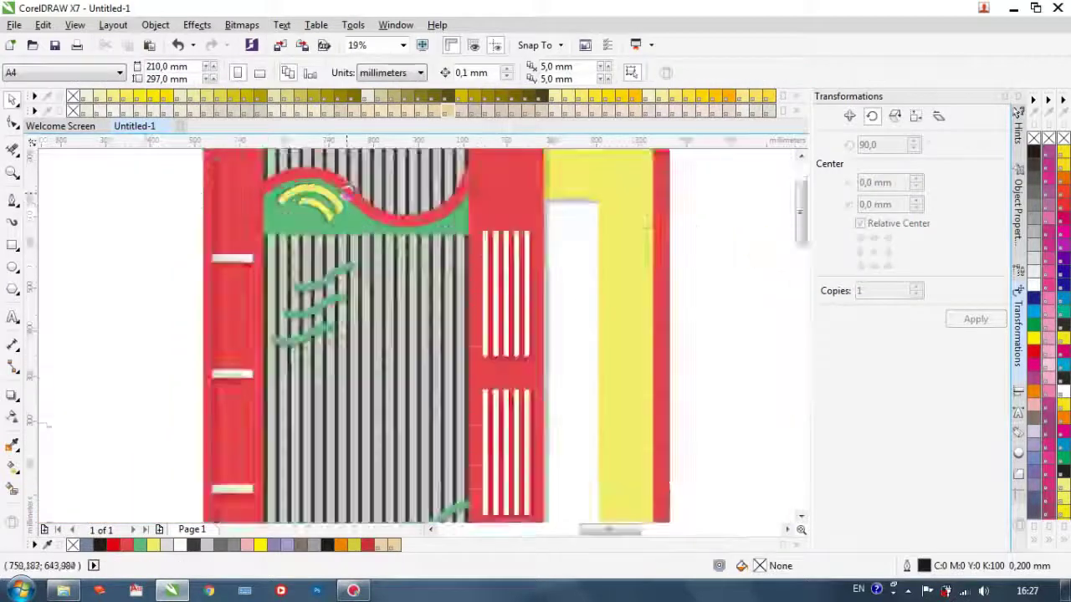
scroll(347, 193, up, 2)
click(369, 205)
scroll(359, 241, down, 2)
click(13, 418)
scroll(377, 232, up, 1)
drag(370, 249, 368, 290)
key(ctrl+z)
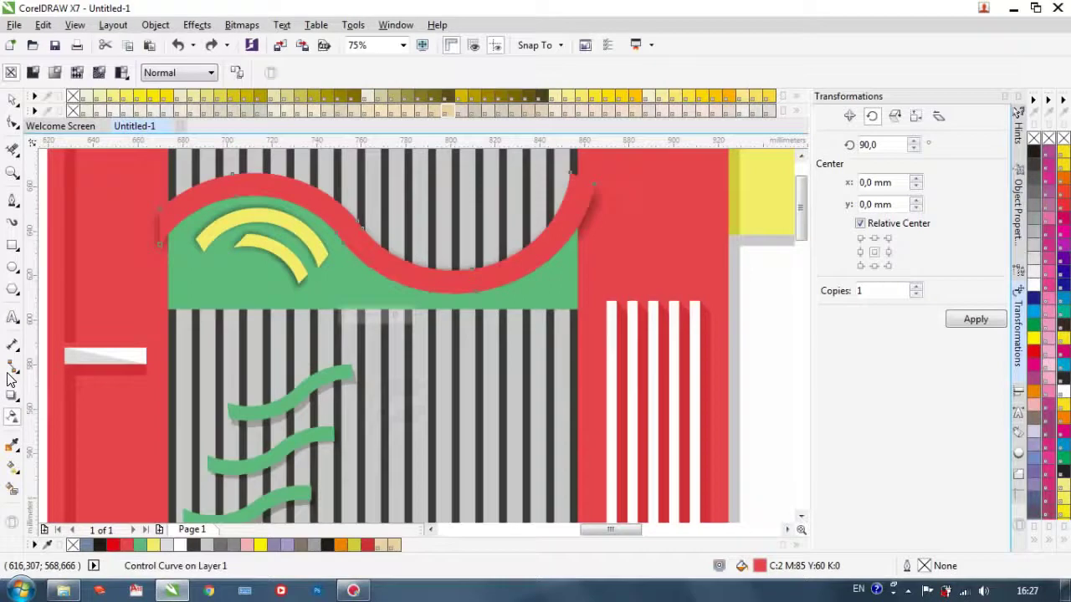
Step: Adjust the red wave's drop shadow to opacity 76 and feathering 15, offset about 3.2 mm right and 7 mm down
click(12, 395)
drag(423, 317, 404, 301)
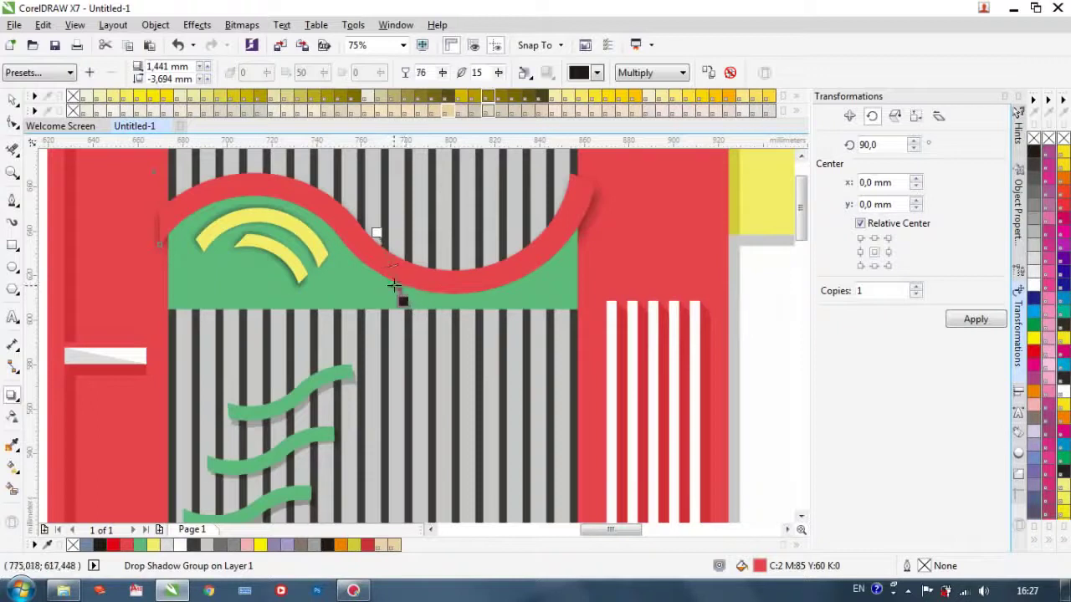
drag(376, 232, 382, 258)
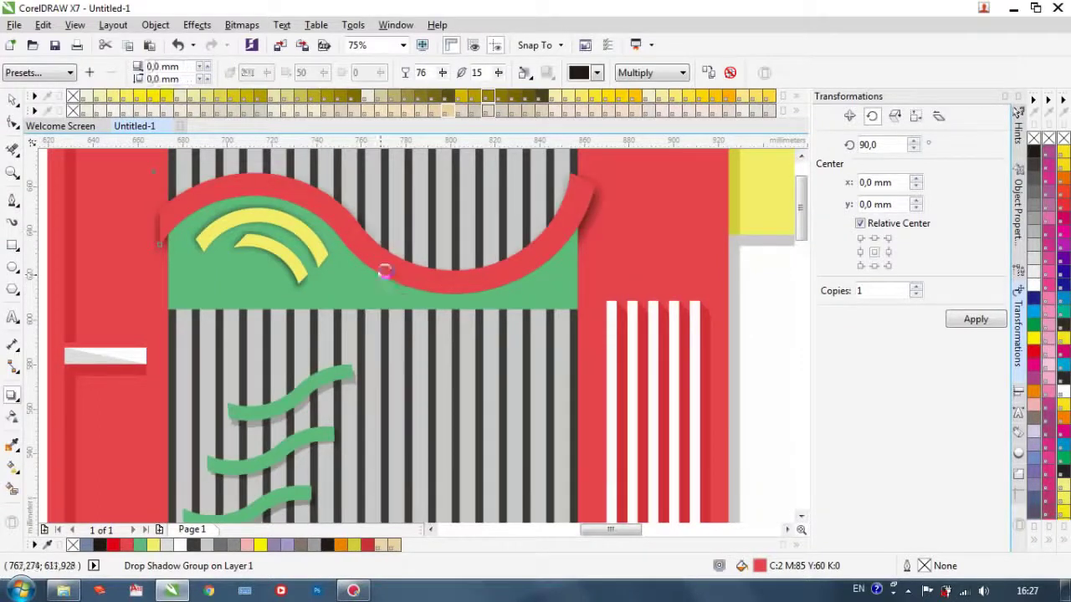
key(ctrl+z)
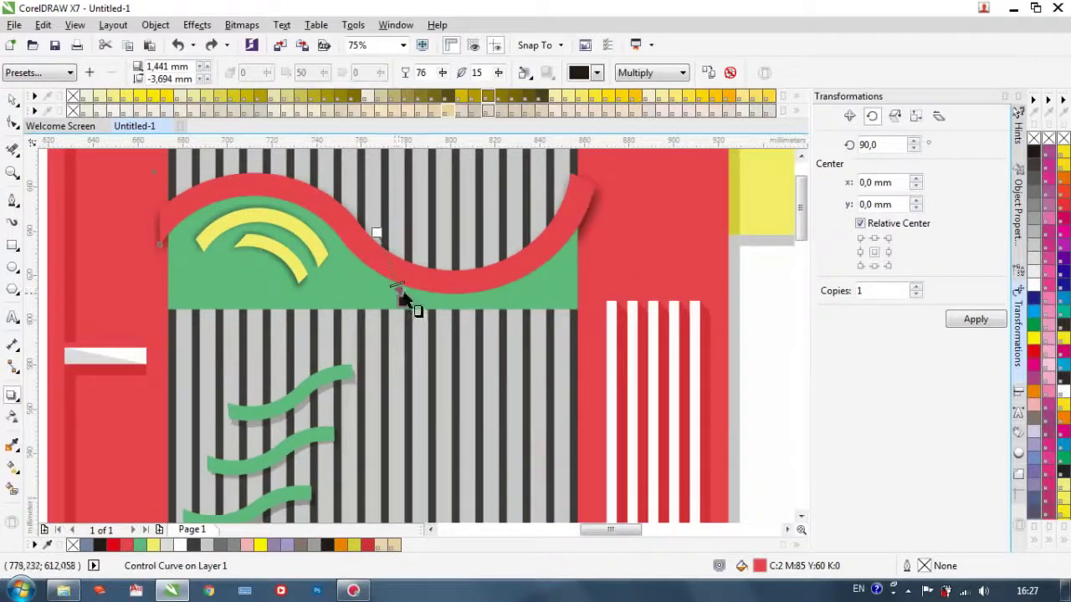
drag(401, 300, 411, 309)
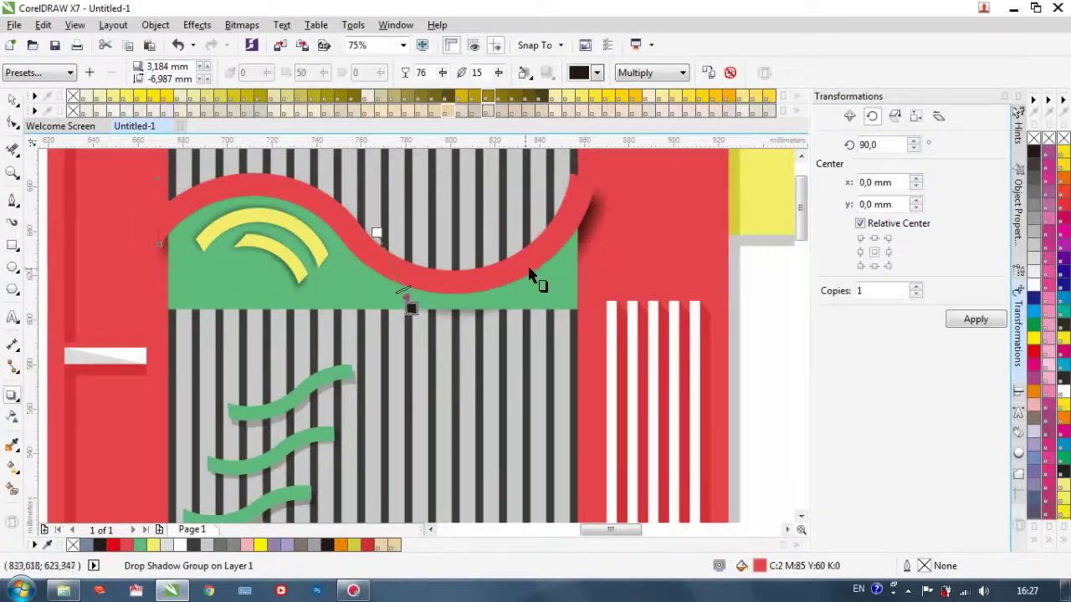
Step: Reorder the shadowed red wave so that it lies in front of the green panel beneath it
click(8, 101)
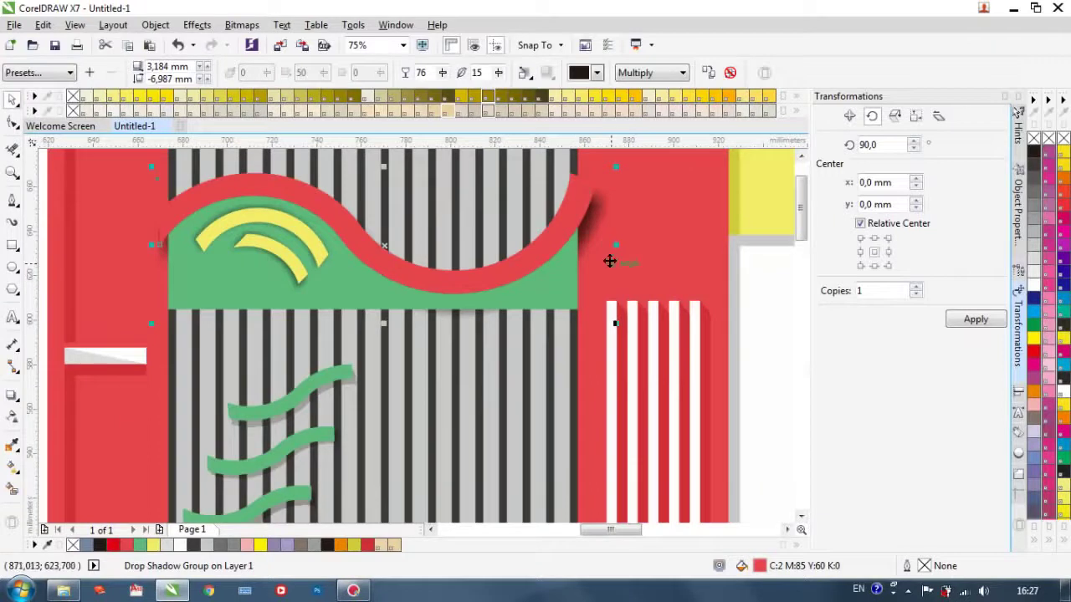
right_click(582, 192)
mouse_move(711, 386)
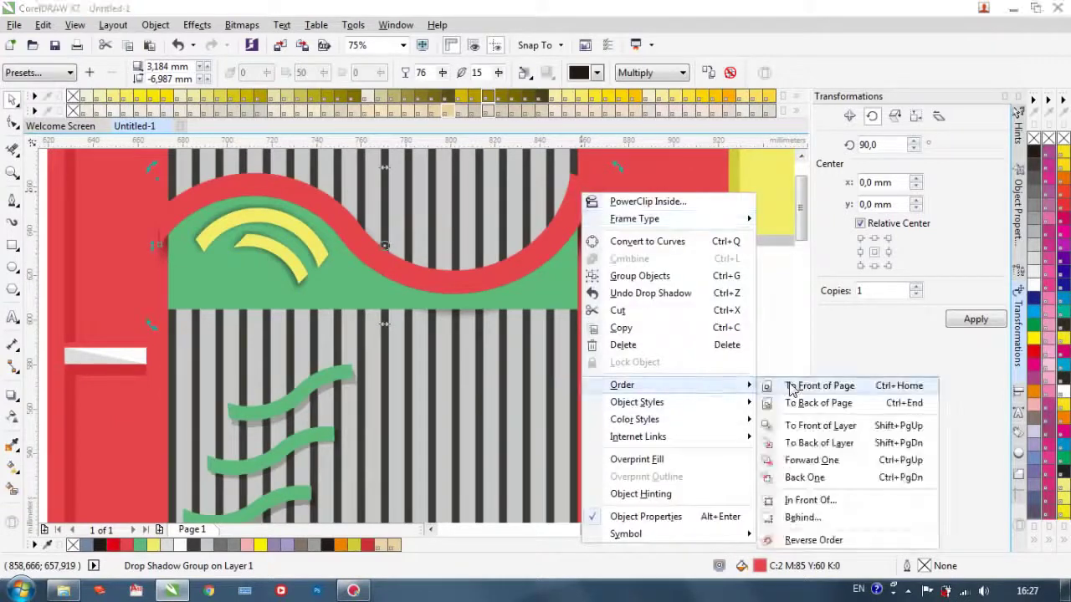
click(790, 500)
click(553, 287)
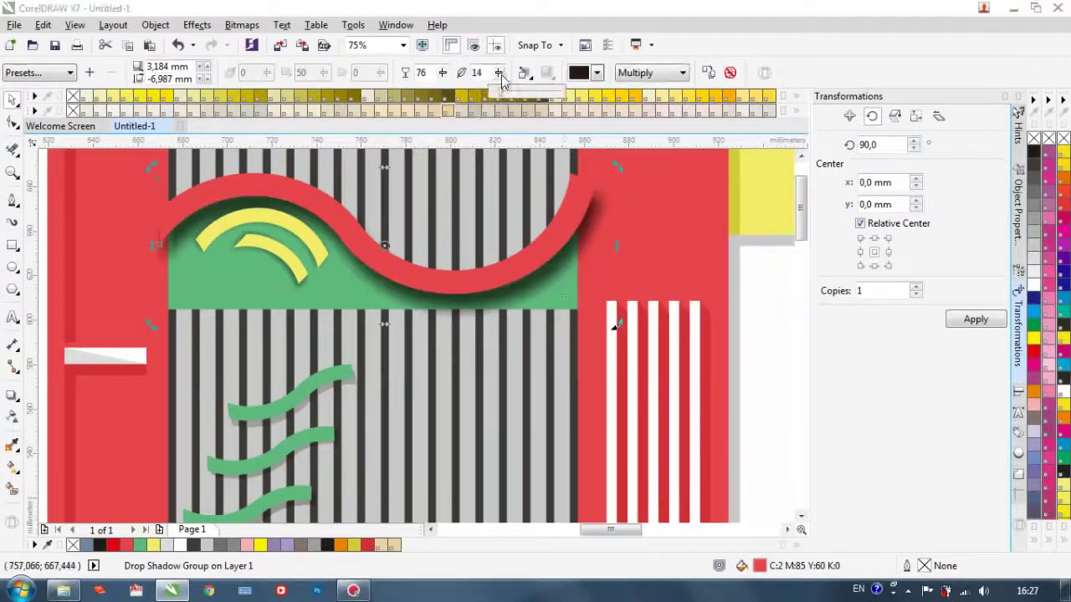
Step: Set the red wave's drop shadow to feathering 1 and opacity 21, and deselect it
drag(501, 76, 492, 93)
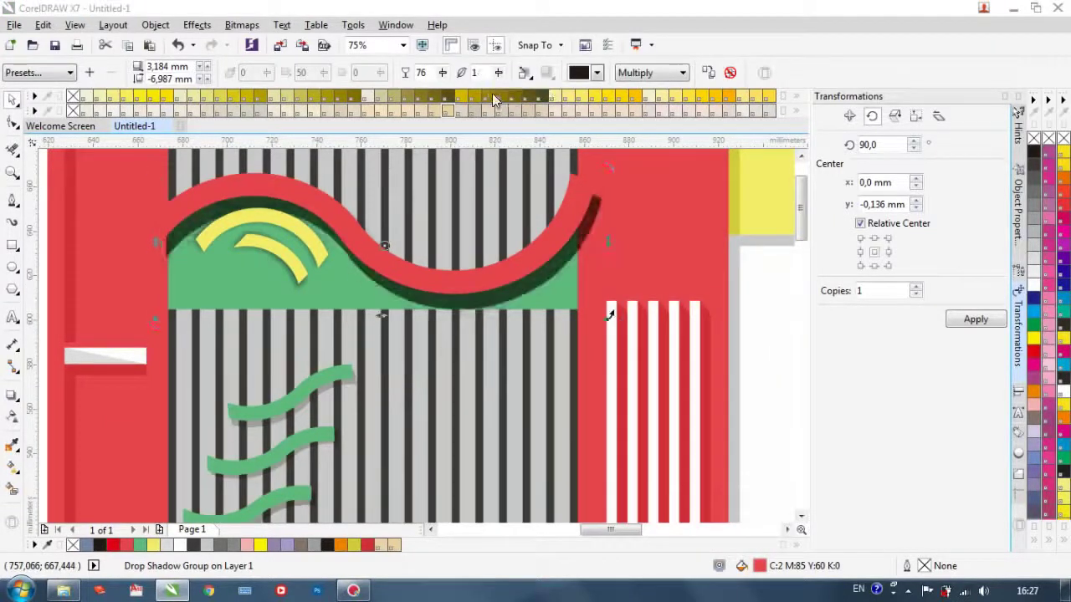
click(13, 399)
drag(406, 297, 385, 248)
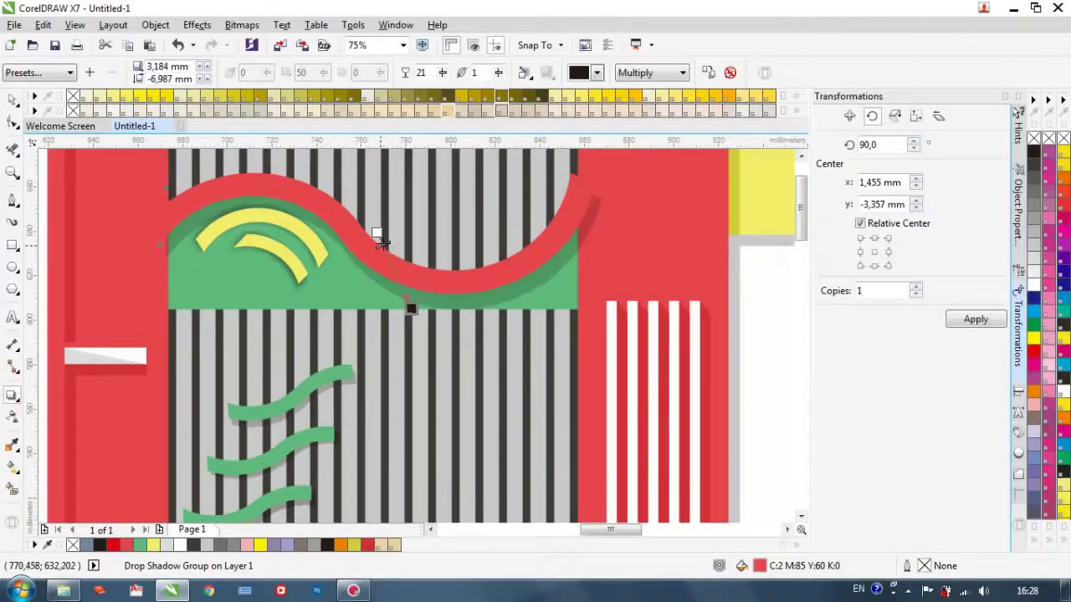
scroll(384, 248, down, 2)
click(12, 100)
click(171, 214)
Step: Give the larger yellow arc a downward drop shadow with feathering 2 and adjust its strength
scroll(371, 246, up, 3)
click(347, 256)
click(13, 397)
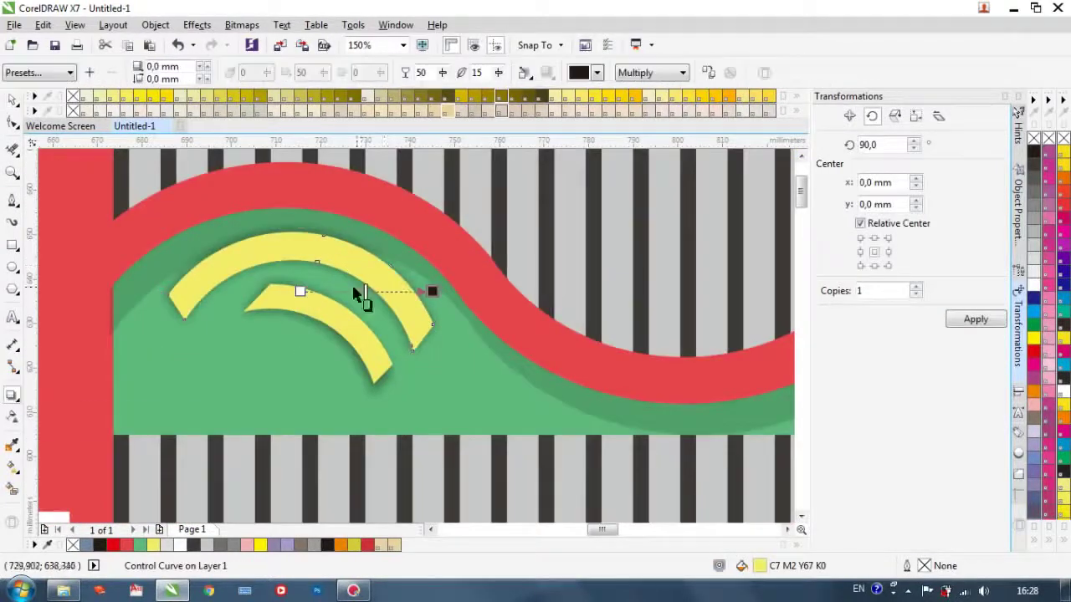
drag(301, 271, 313, 365)
drag(499, 74, 481, 97)
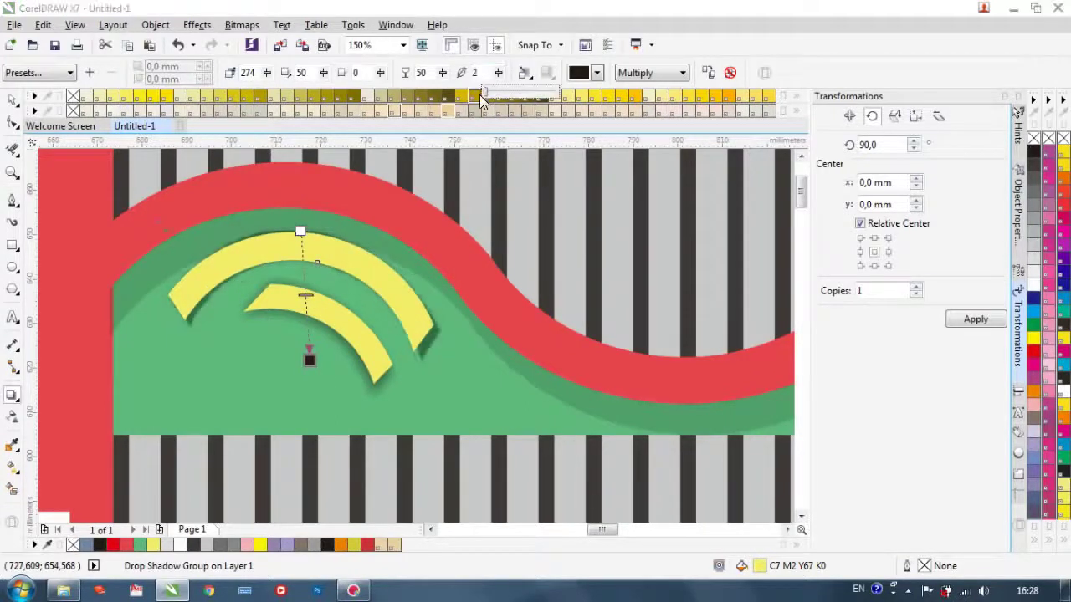
drag(305, 295, 306, 262)
Step: Give the smaller yellow arc a drop shadow offset about 1.1 mm right and 1.4 mm down, with feathering 0 and opacity 9
click(339, 347)
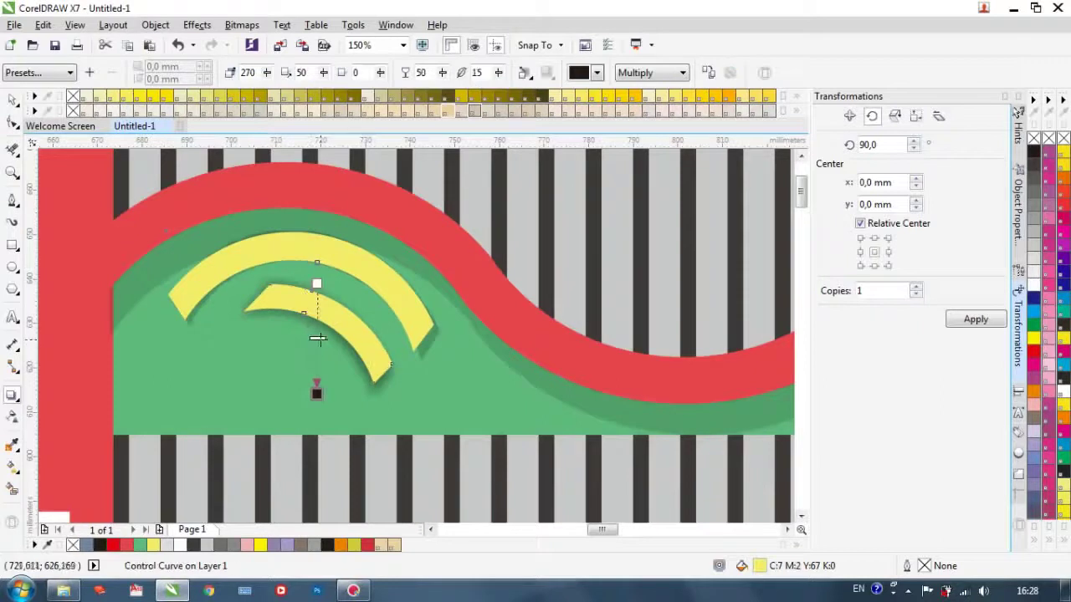
drag(328, 326, 362, 389)
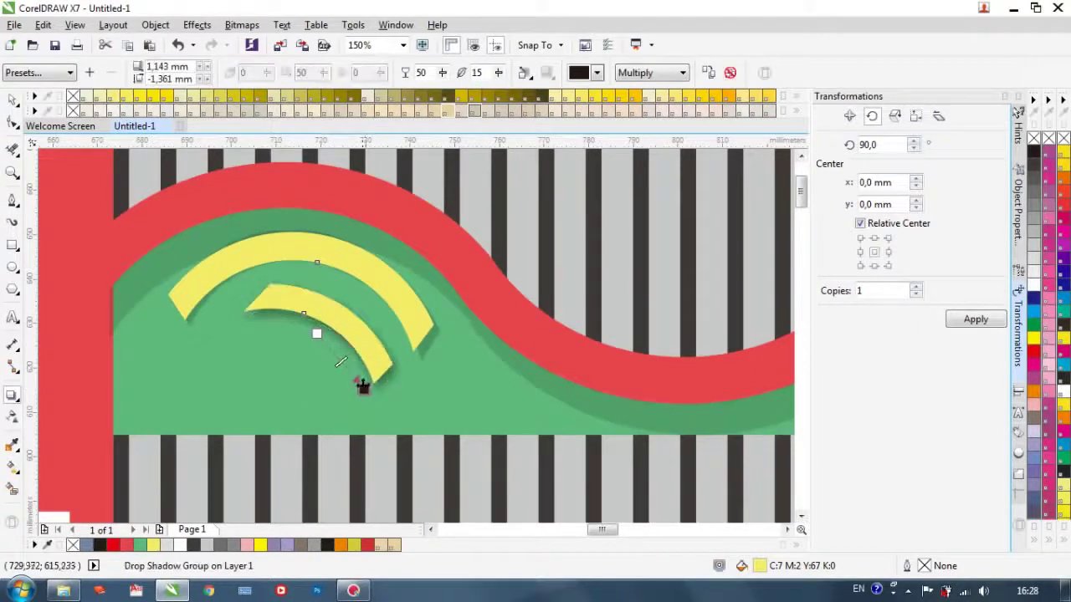
drag(500, 73, 429, 96)
drag(442, 73, 434, 92)
scroll(488, 183, down, 4)
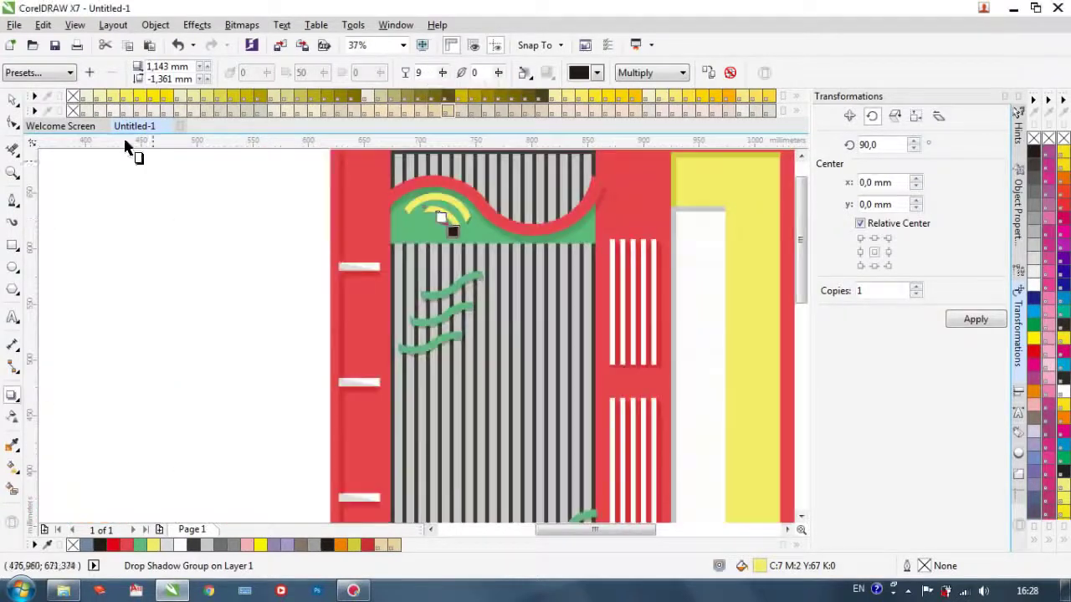
Step: Select all the white slats in the column on the tall yellow panel and give them a grey outline
click(186, 266)
scroll(186, 266, down, 2)
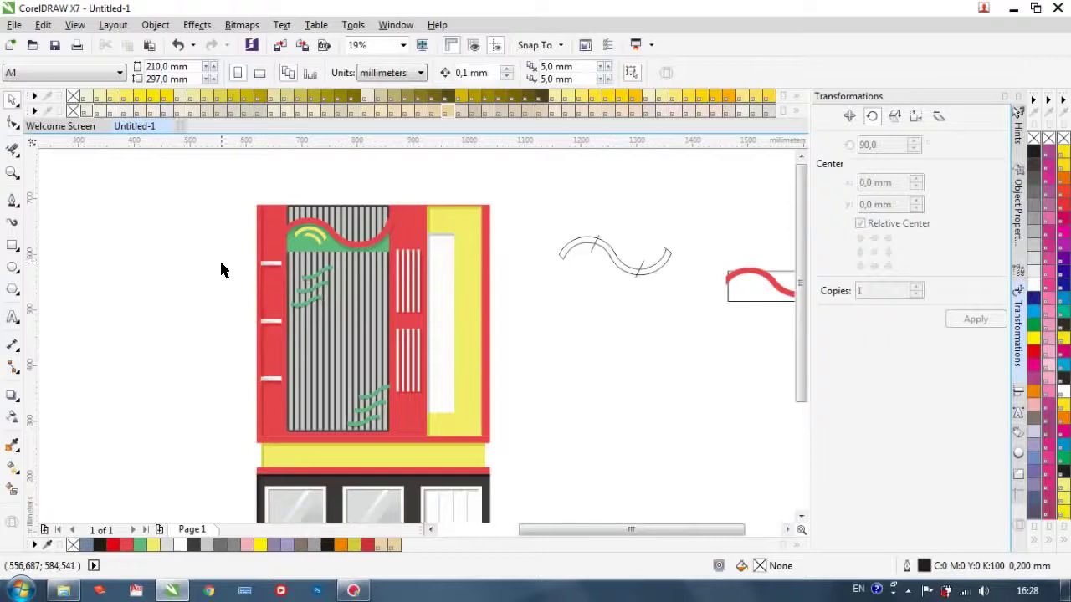
scroll(458, 335, up, 2)
scroll(443, 200, up, 2)
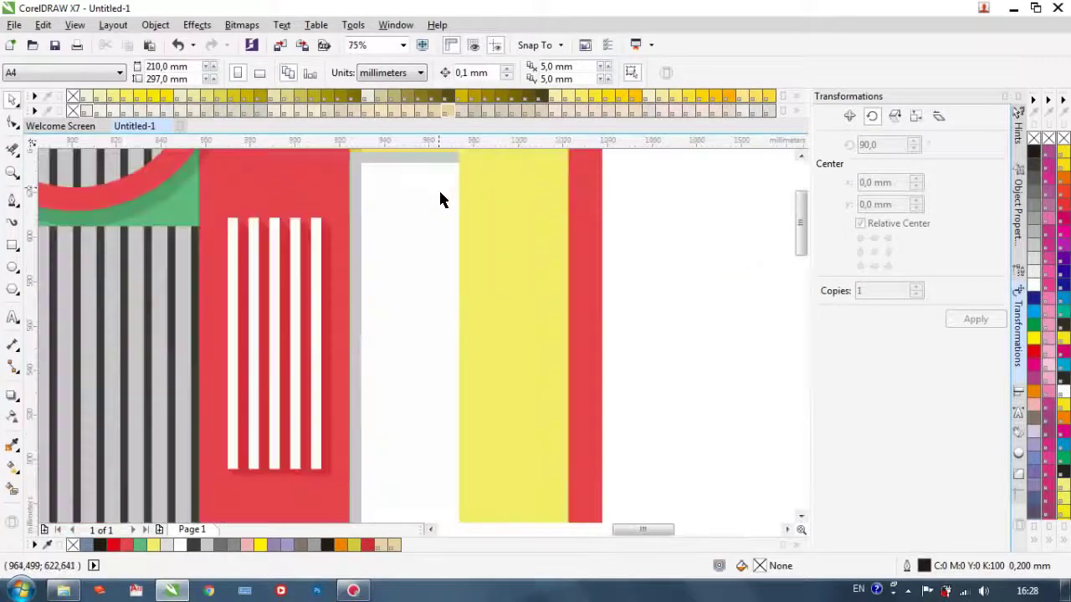
scroll(449, 220, down, 4)
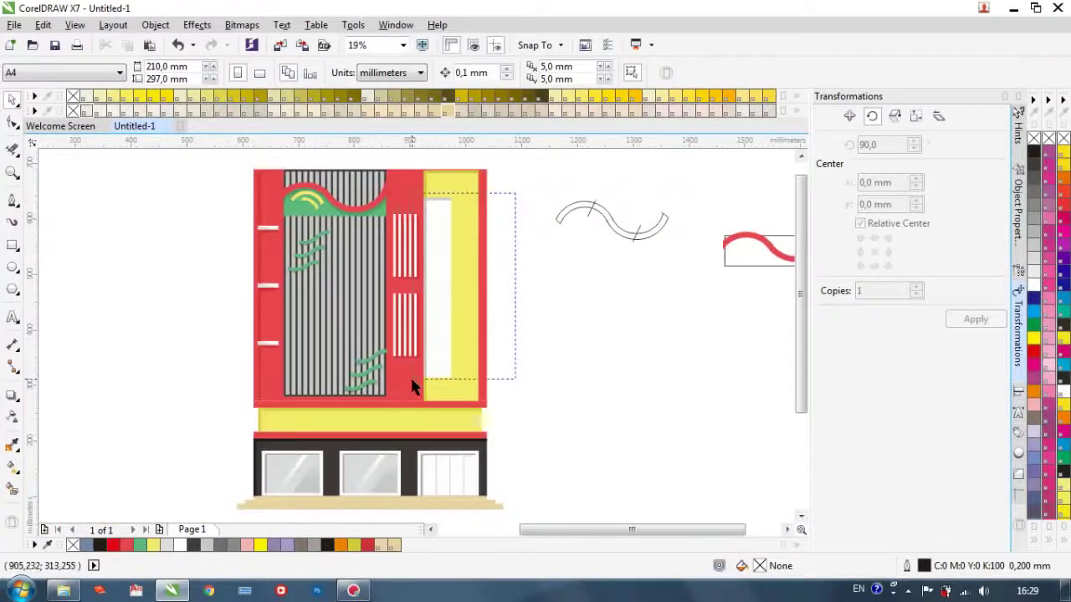
drag(421, 392, 423, 389)
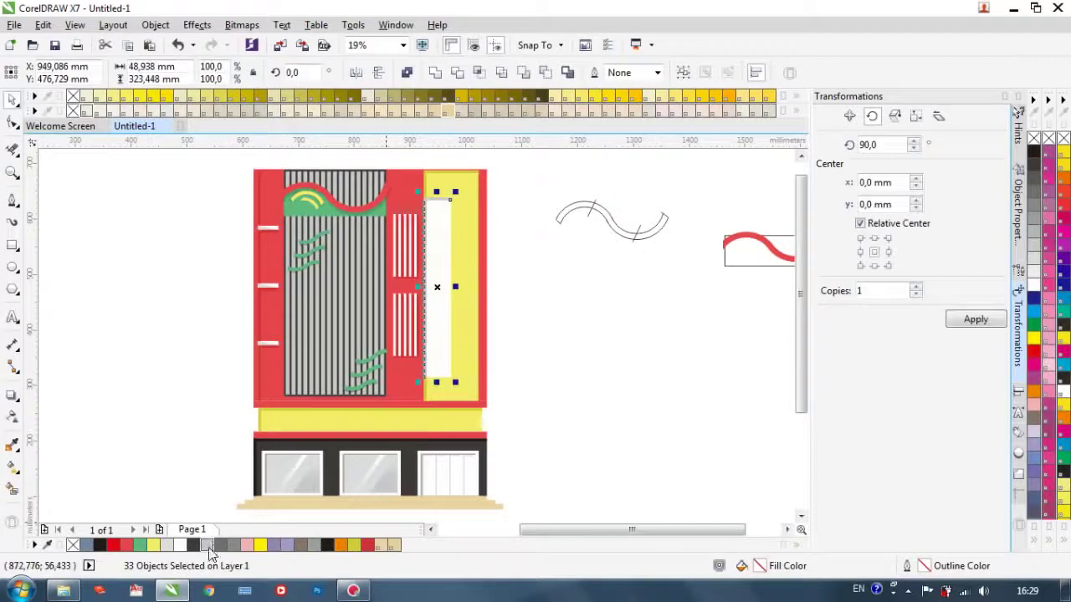
right_click(236, 549)
click(520, 275)
Step: Examine the outlined slats up close and the whole building from the facade down to the entrance steps
scroll(415, 235, up, 2)
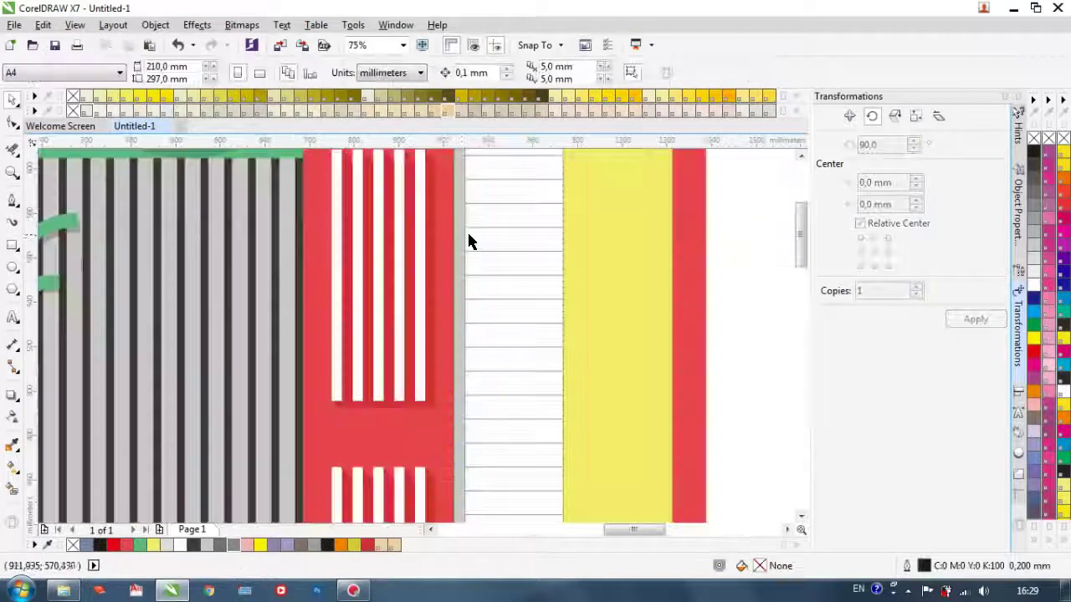
click(461, 231)
click(785, 353)
scroll(615, 337, down, 1)
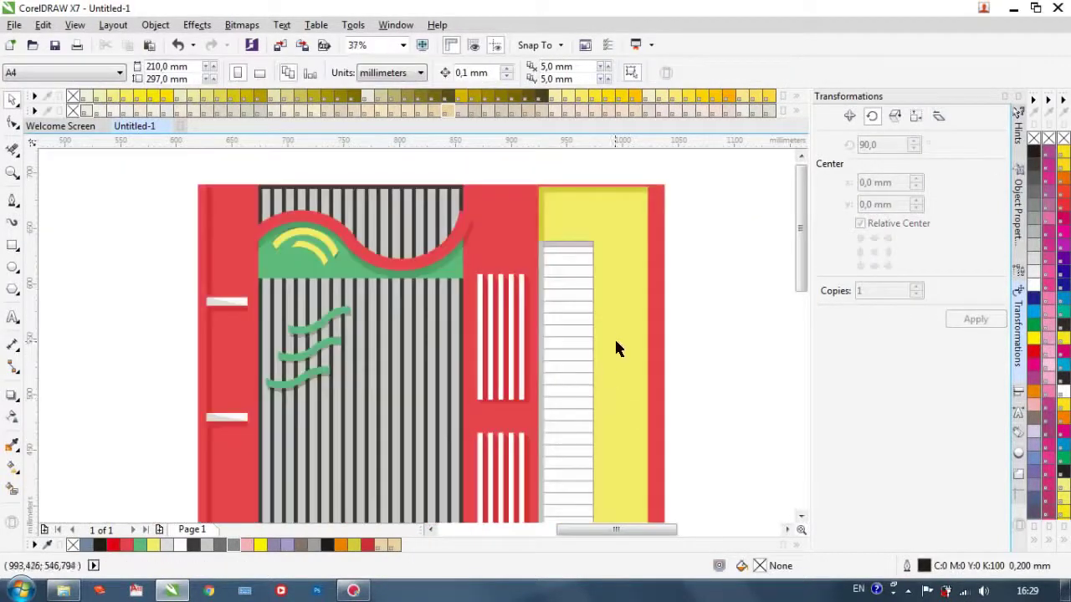
scroll(667, 318, down, 2)
scroll(669, 446, up, 1)
scroll(656, 452, down, 1)
scroll(678, 476, up, 1)
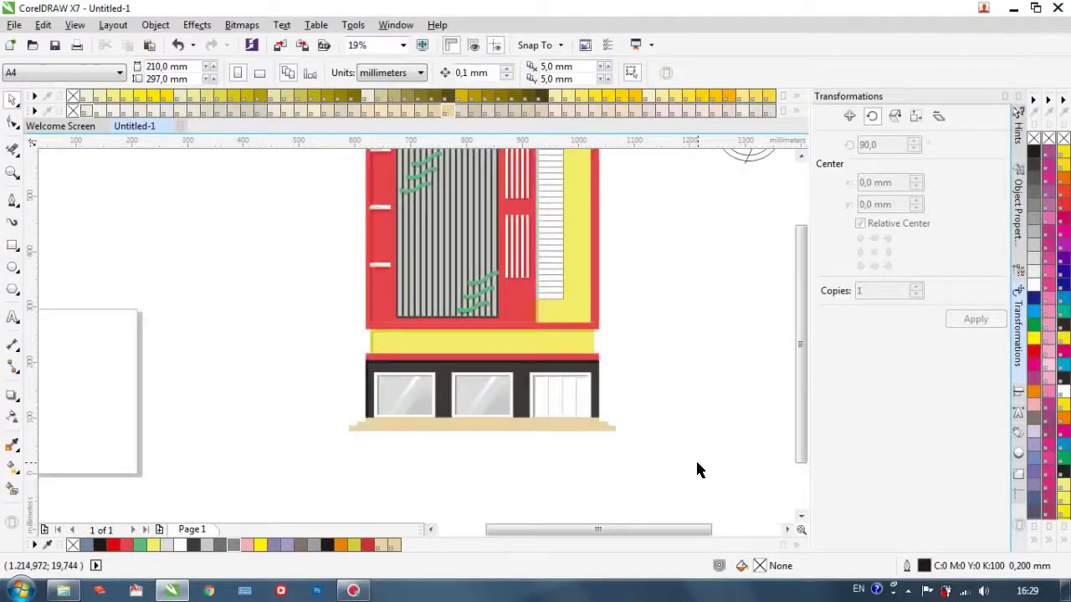
scroll(693, 470, down, 1)
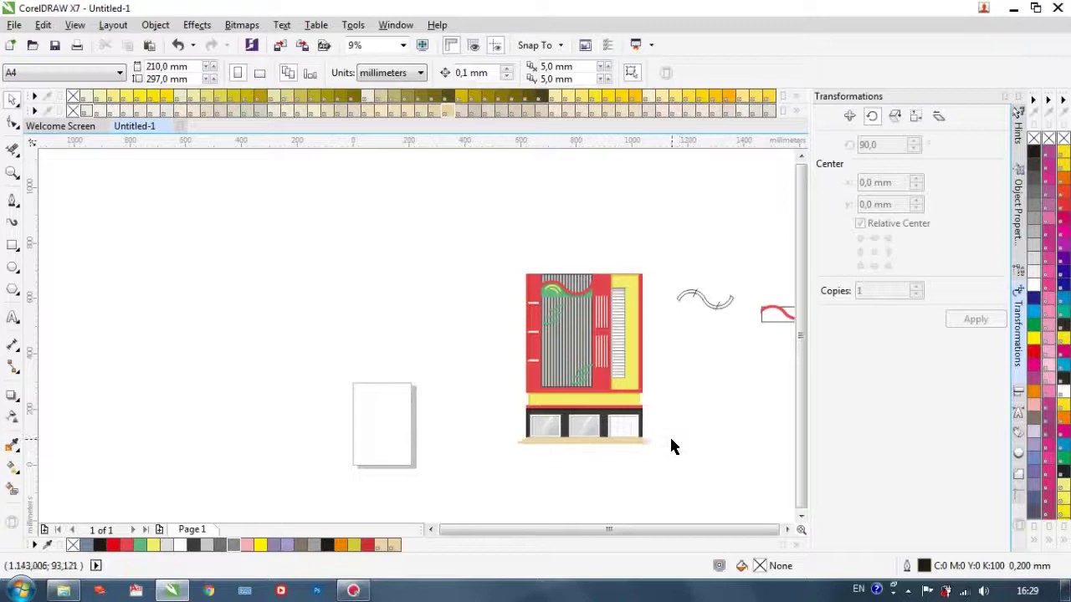
scroll(661, 449, up, 1)
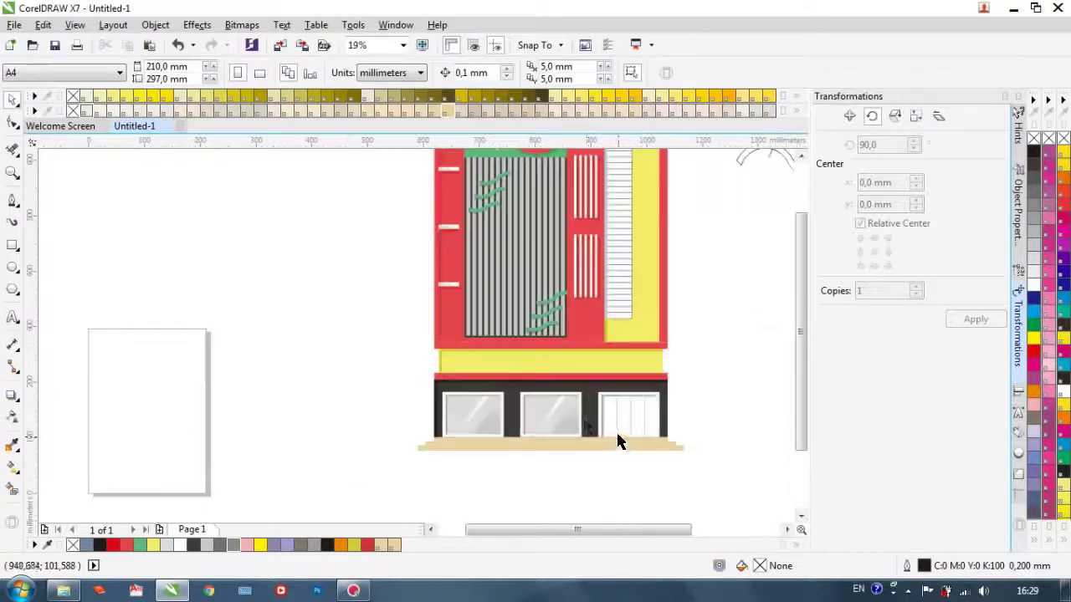
scroll(617, 441, up, 1)
Step: Add the artistic text "BreadBoy" in Arial 24 pt on the empty area beside the building
click(12, 317)
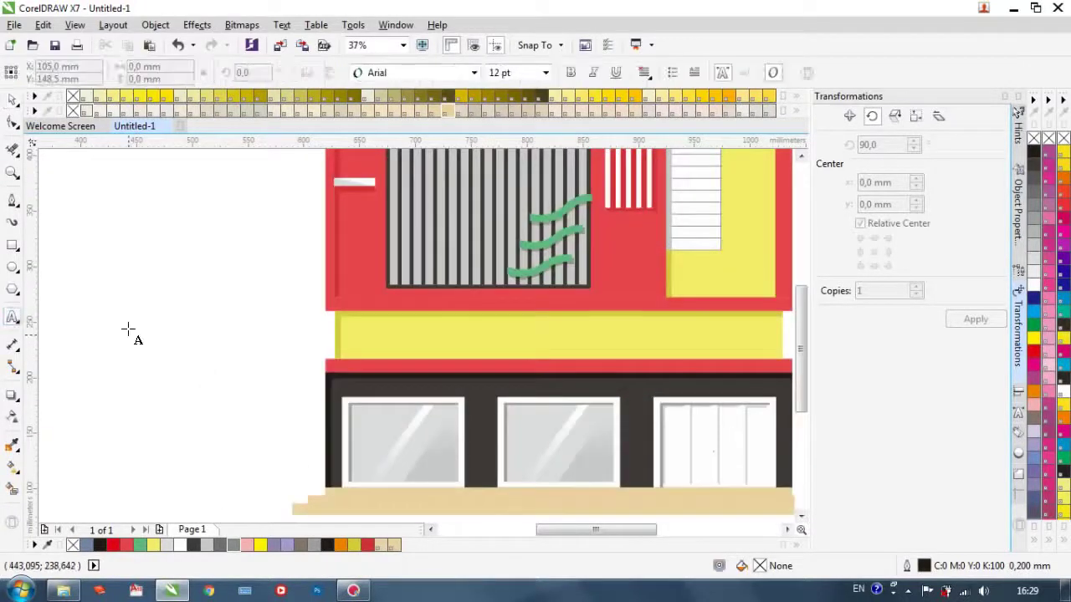
scroll(127, 329, down, 2)
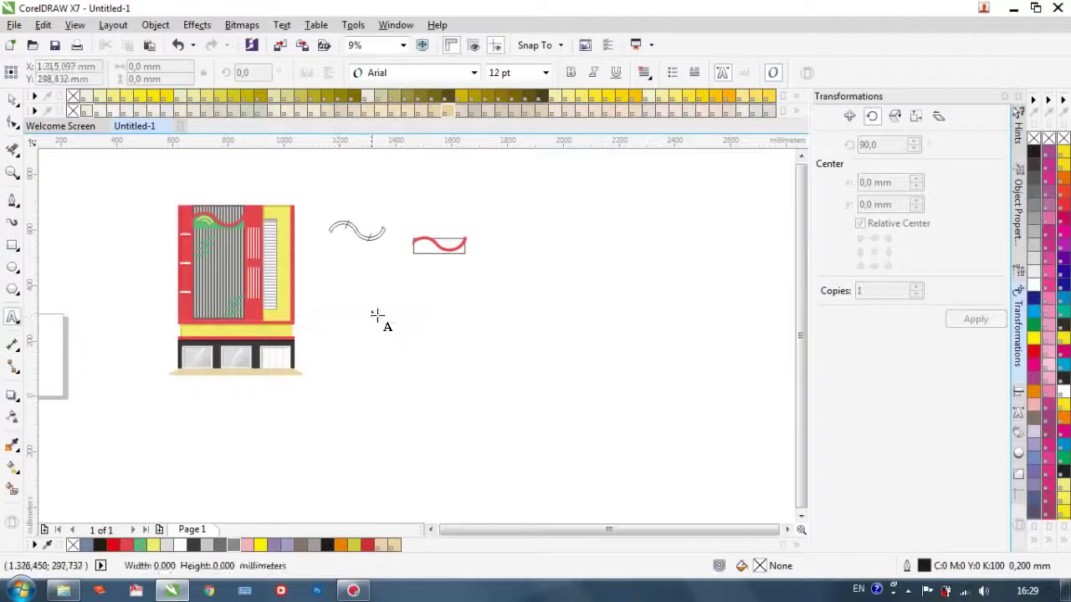
scroll(373, 324, up, 2)
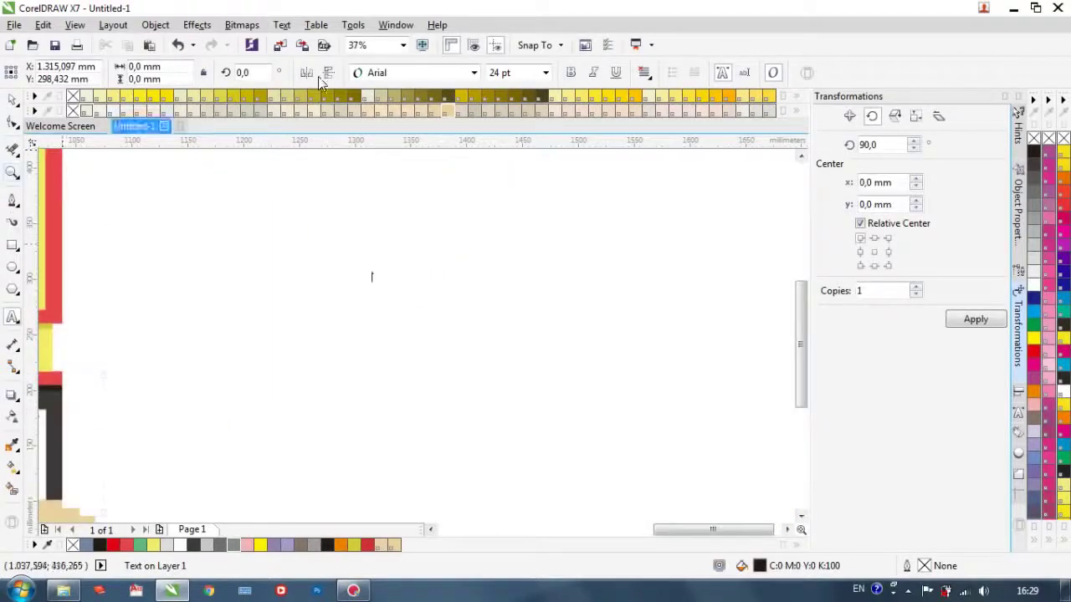
text(BreakBoy)
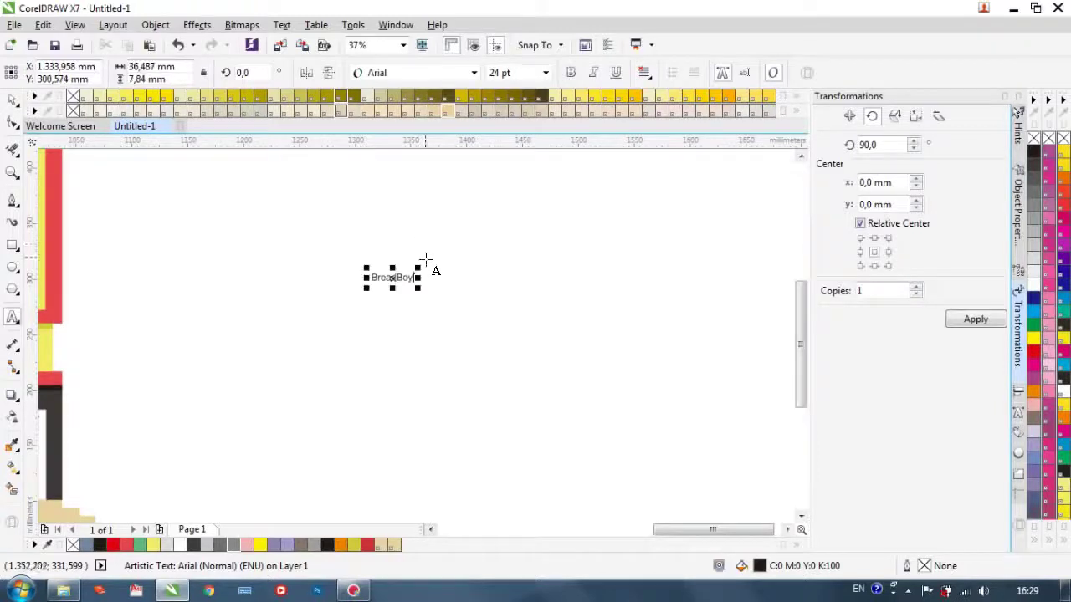
Step: Make the BreadBoy text bold with a green fill (C100 M0 Y100 K0) and a white hairline outline
scroll(410, 278, up, 2)
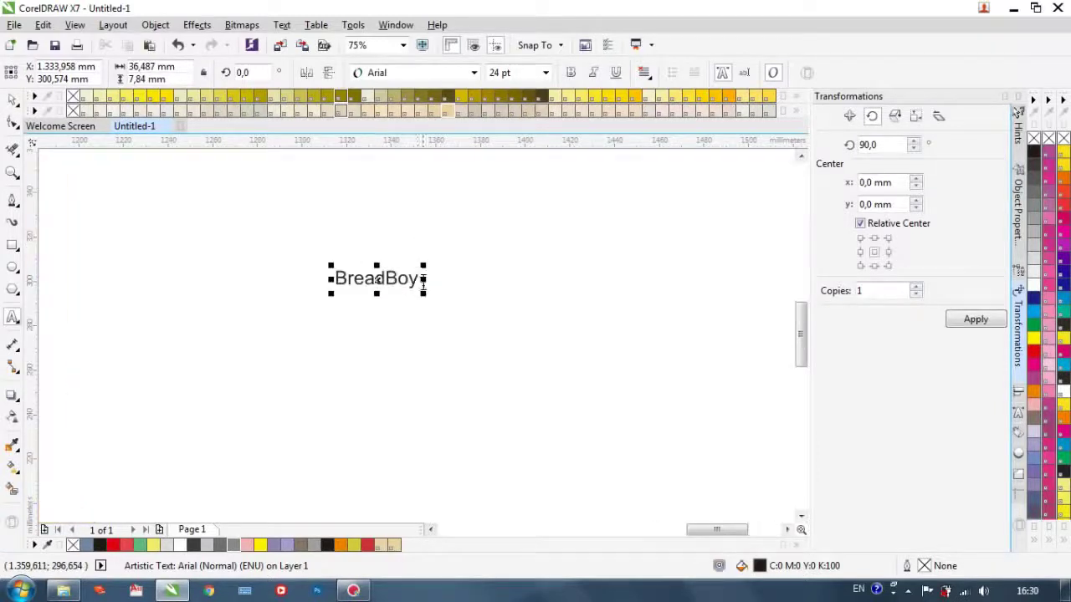
drag(420, 282, 350, 283)
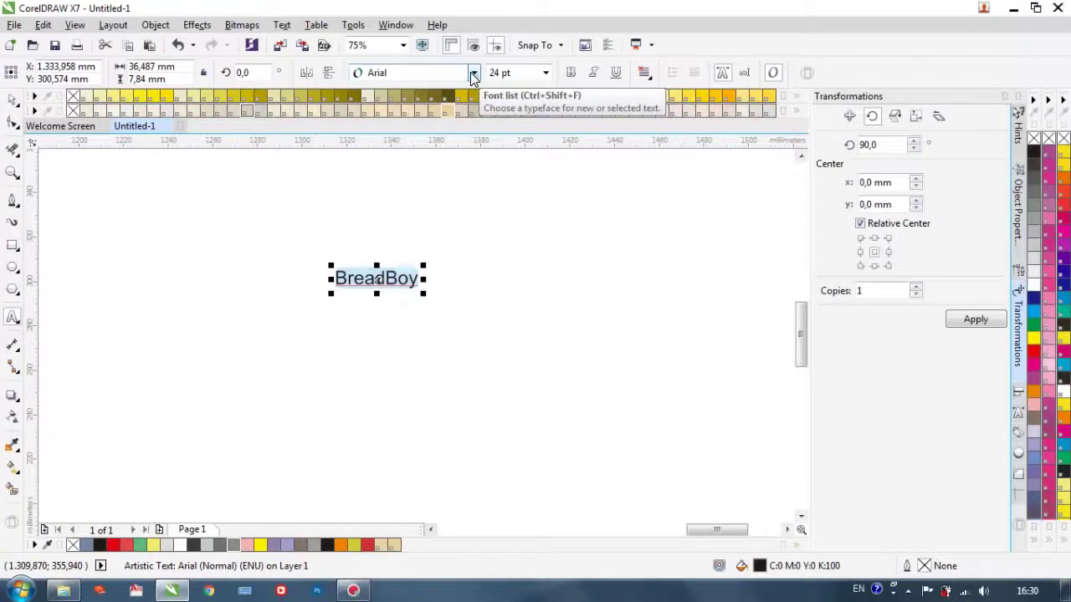
click(571, 73)
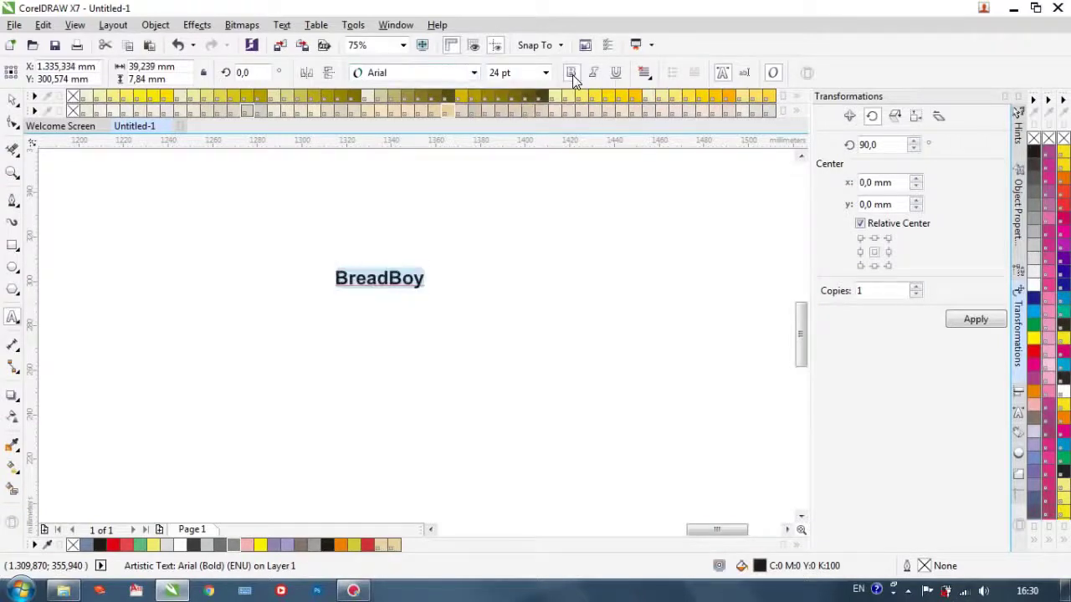
click(1034, 323)
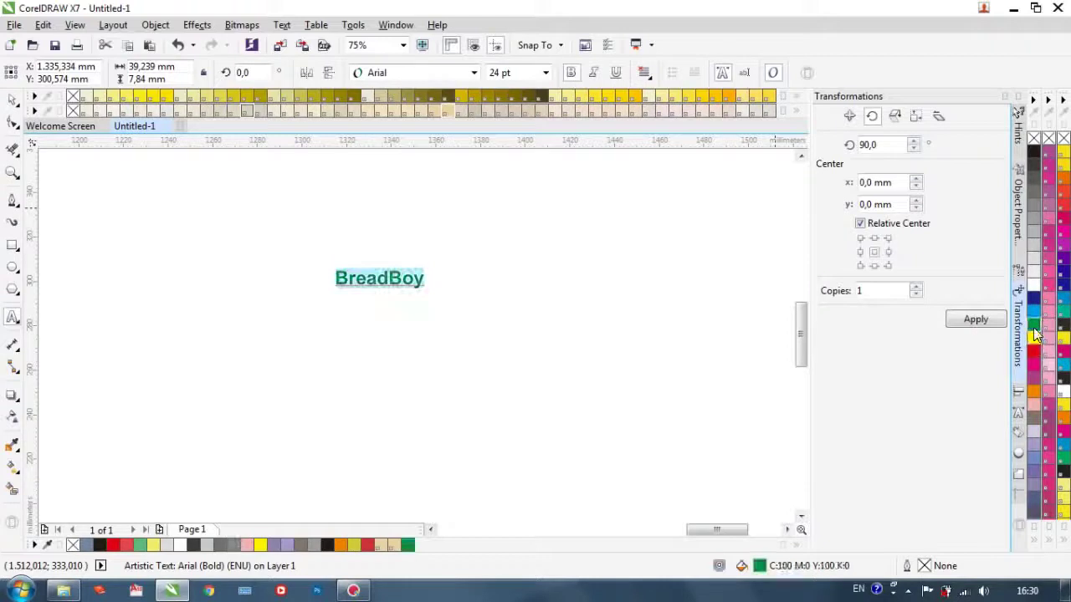
right_click(1036, 285)
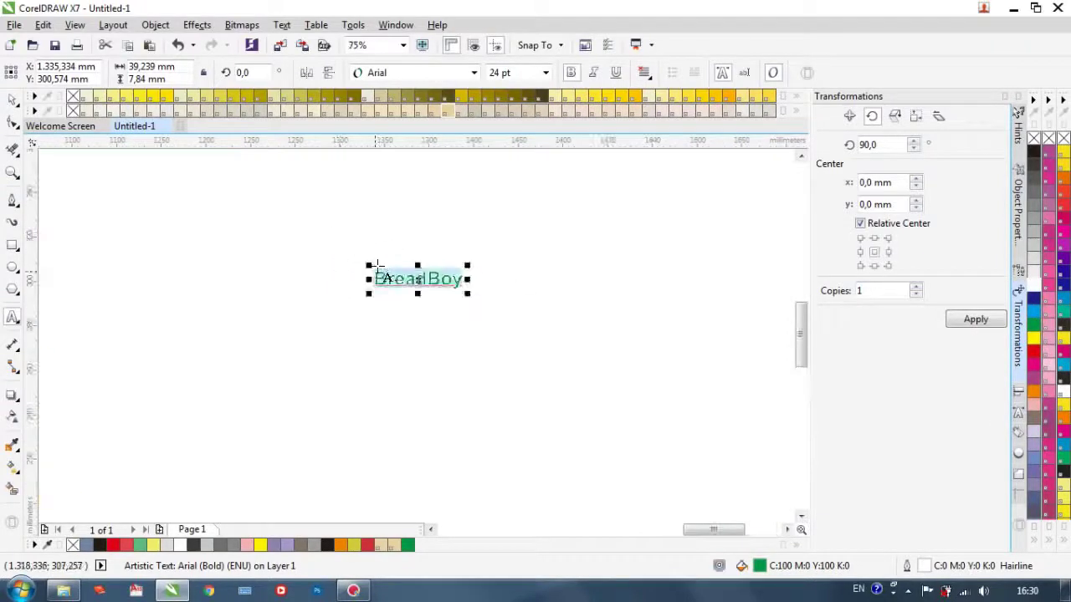
Step: Enlarge the BreadBoy text to about 57 mm wide and change its font to Bauhaus 93
drag(371, 263, 329, 232)
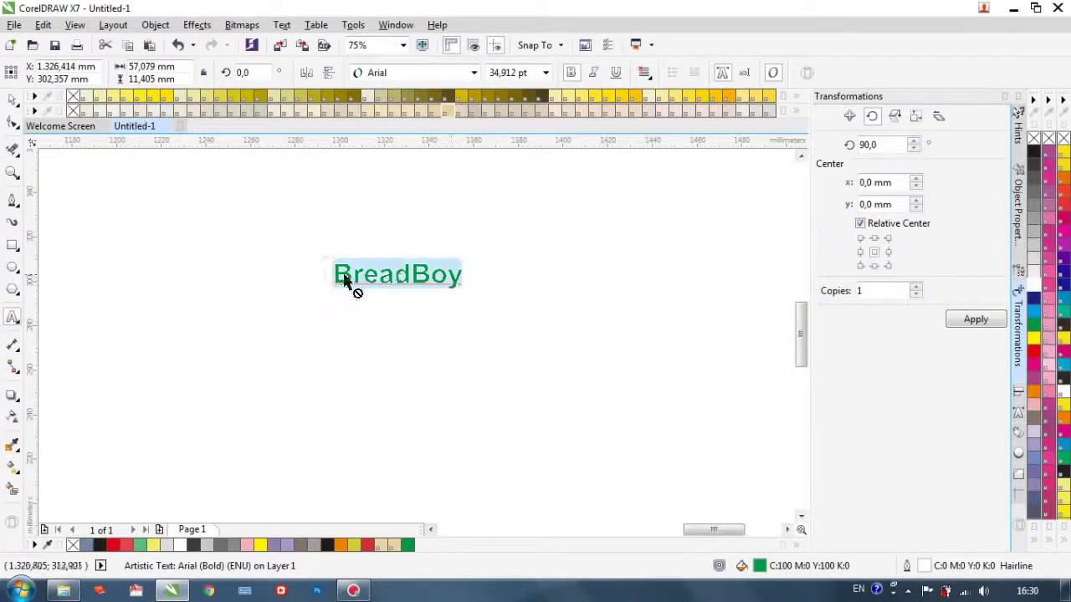
drag(462, 276, 461, 276)
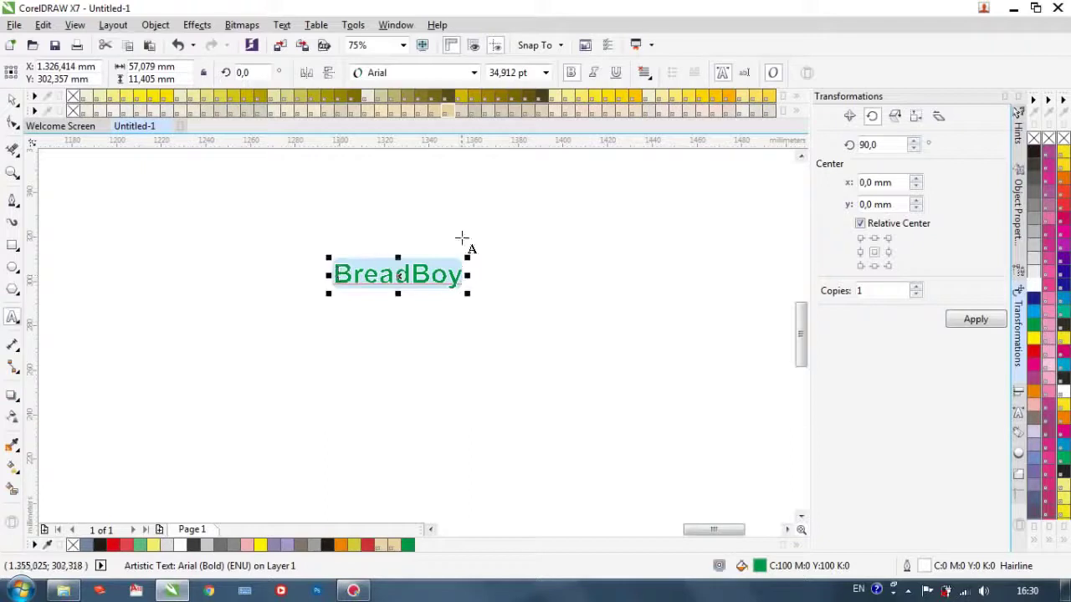
click(471, 73)
mouse_move(468, 164)
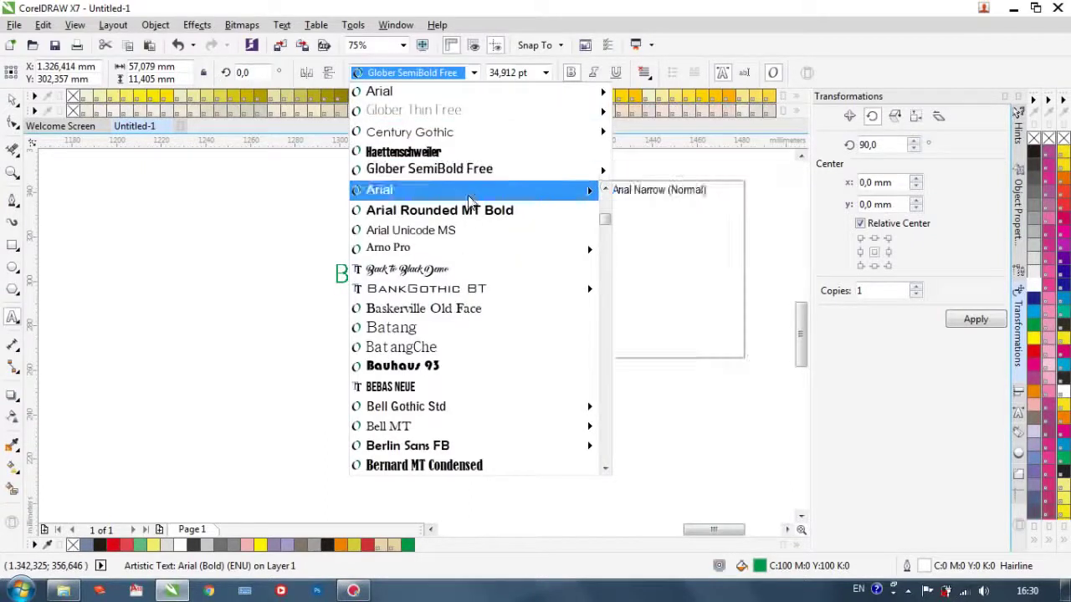
click(417, 367)
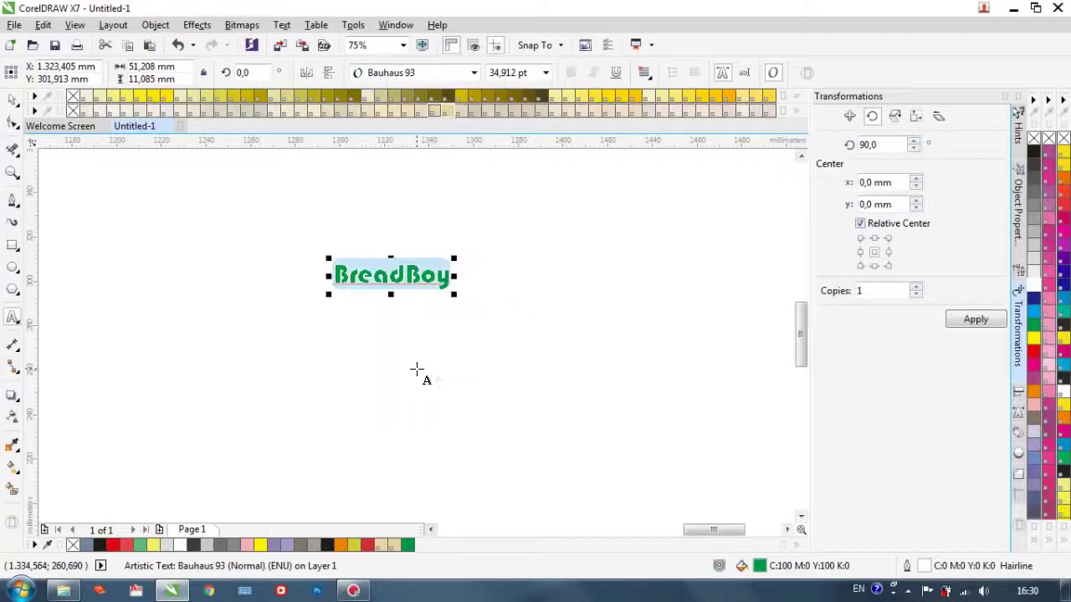
Step: Move the BreadBoy text aside on the empty area and change its font to Snap ITC
click(12, 100)
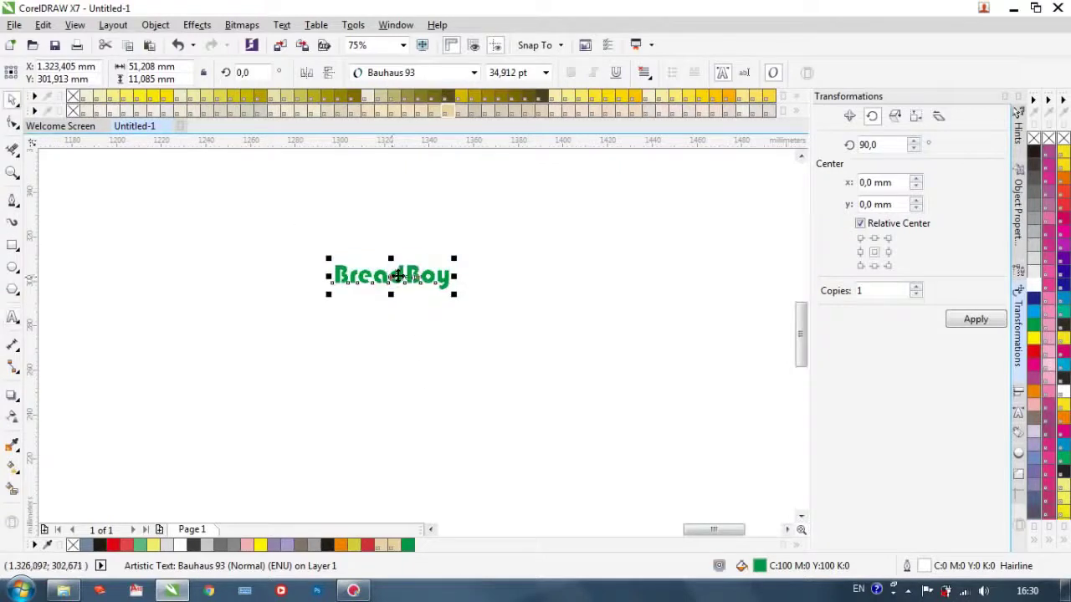
drag(395, 277, 645, 287)
click(19, 324)
click(51, 318)
drag(701, 288, 585, 287)
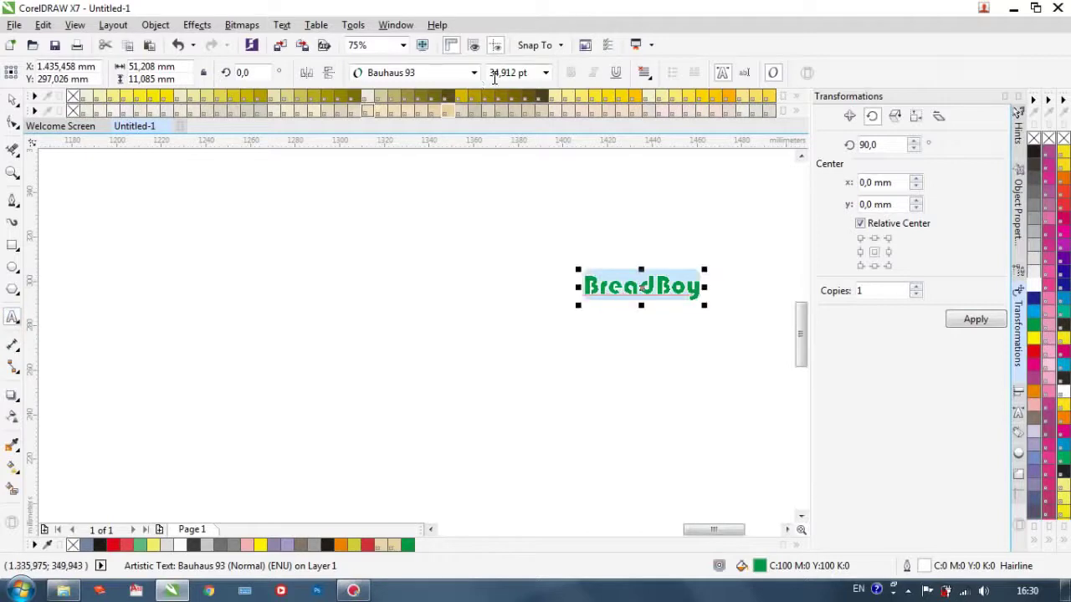
click(474, 73)
drag(608, 223, 608, 368)
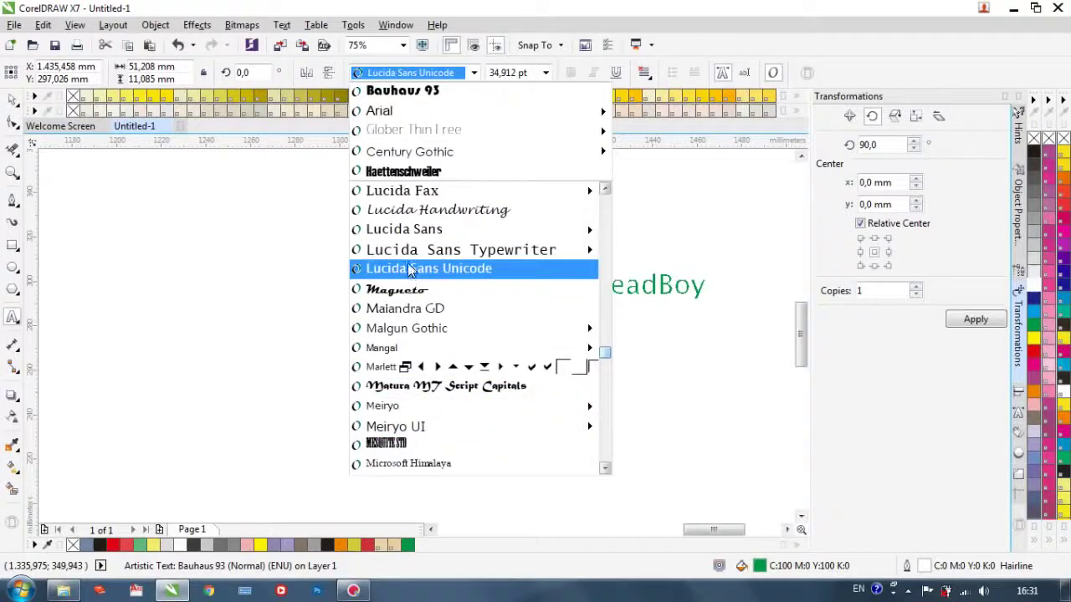
mouse_move(402, 157)
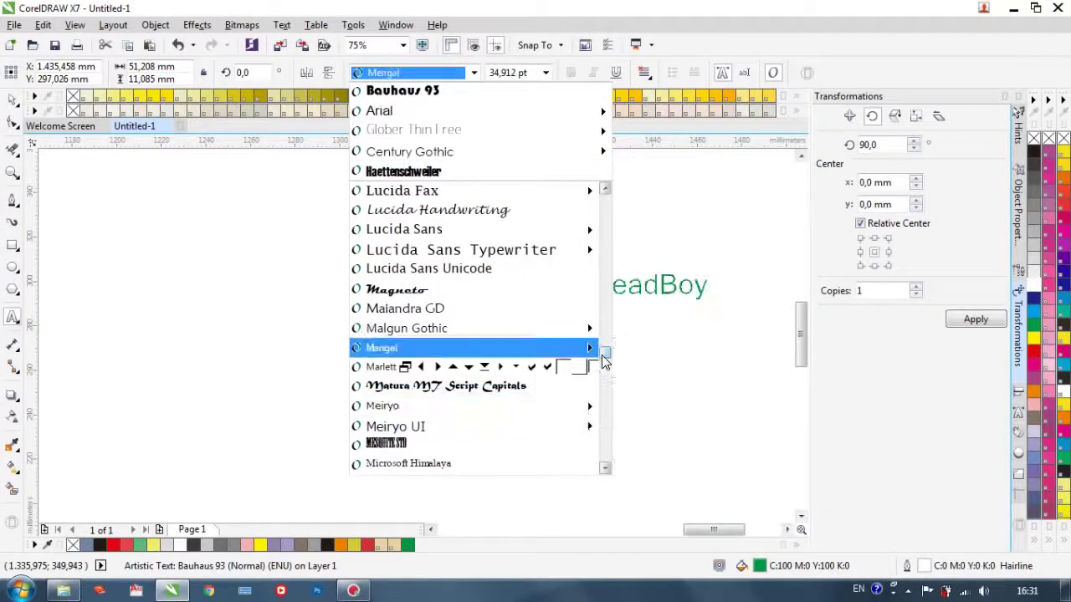
drag(604, 361, 605, 382)
scroll(446, 352, down, 10)
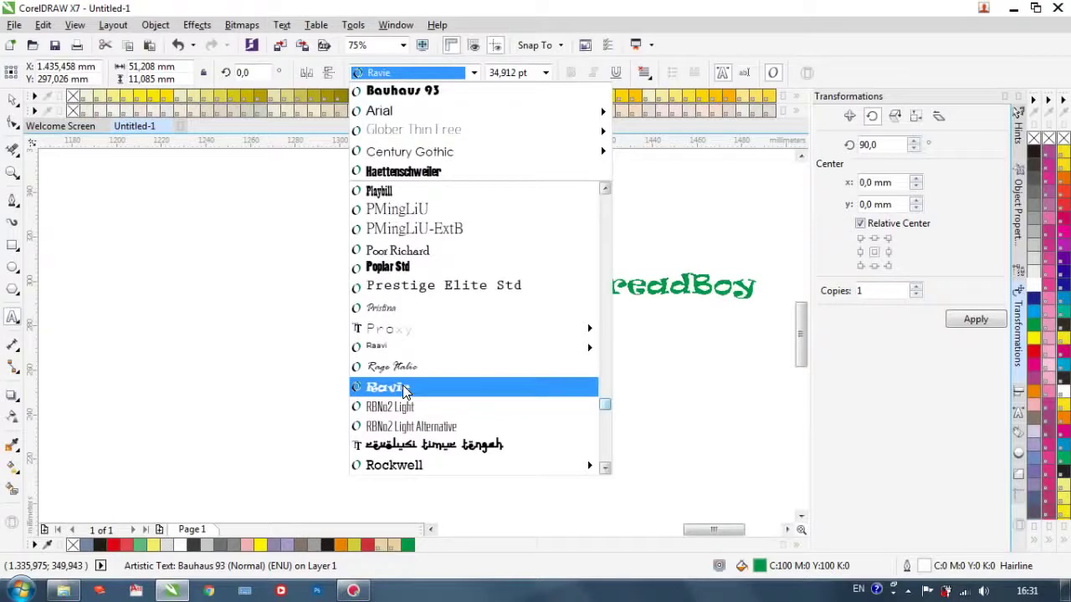
scroll(410, 419, down, 4)
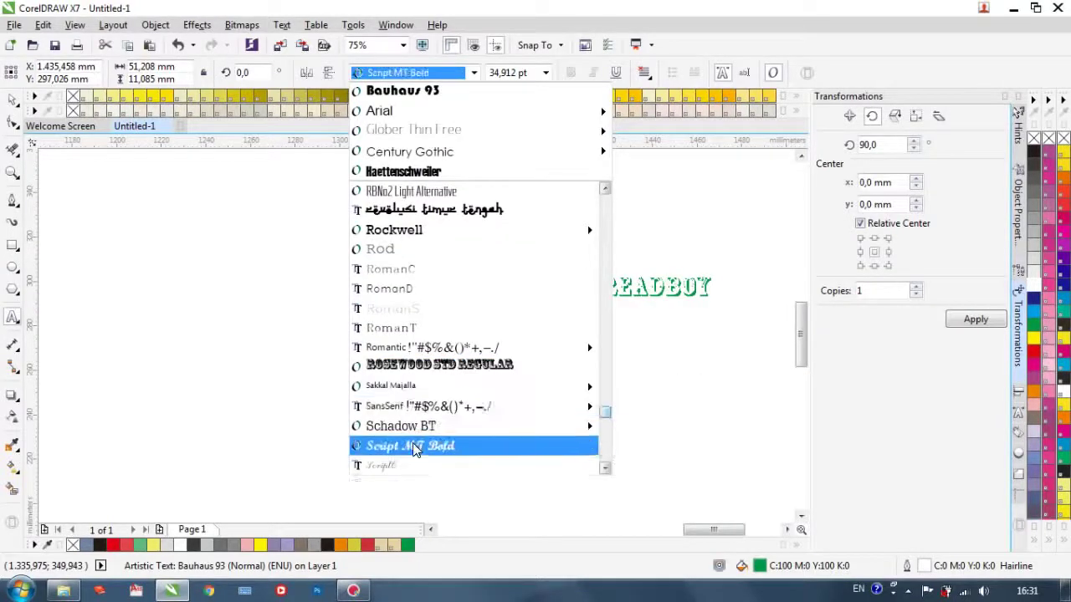
scroll(412, 447, down, 6)
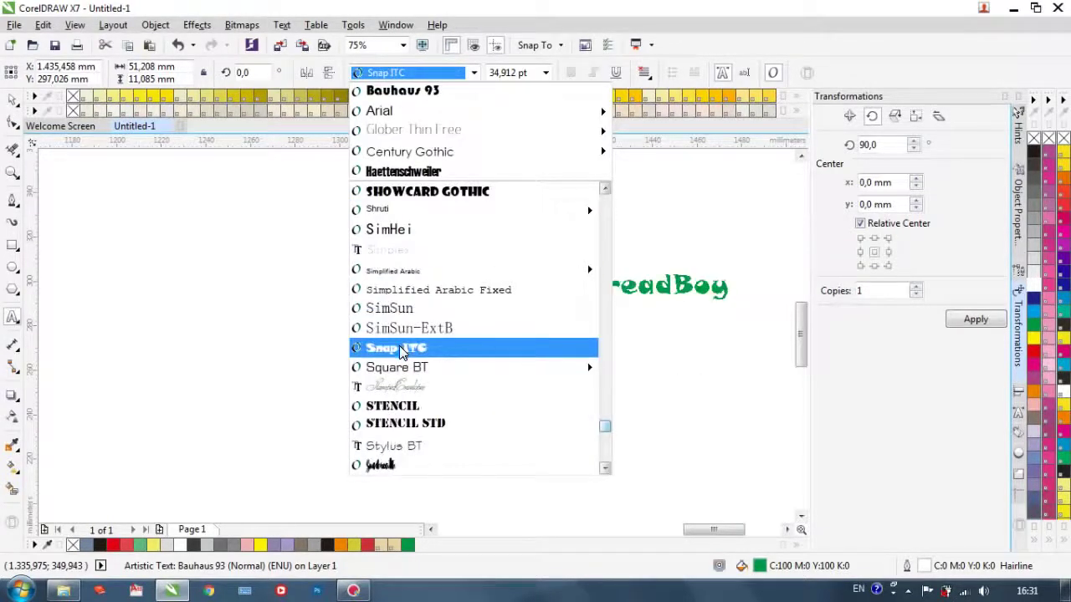
scroll(403, 368, down, 6)
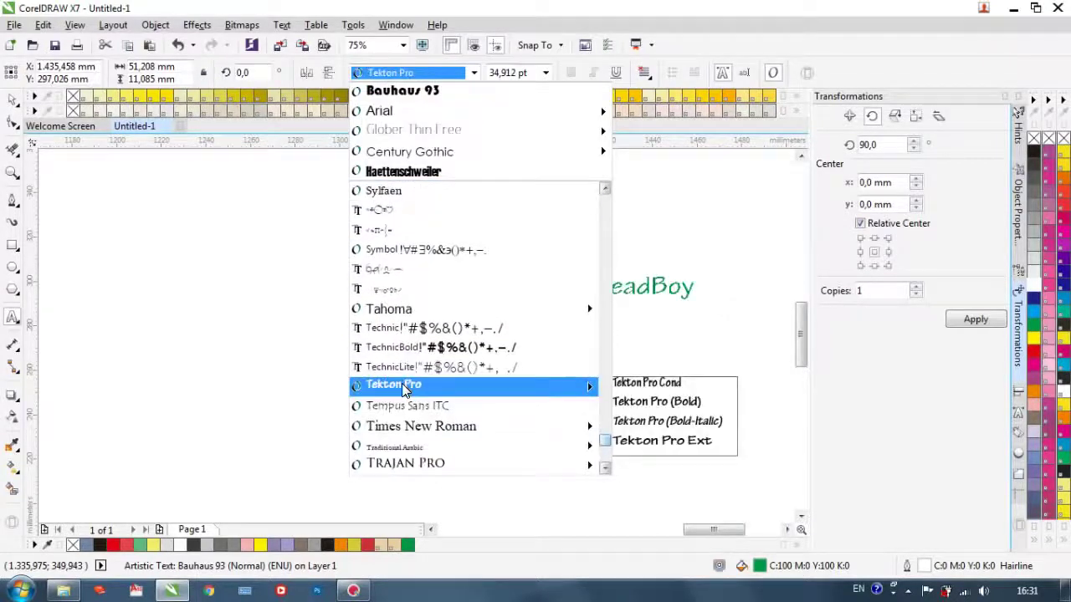
scroll(404, 389, down, 6)
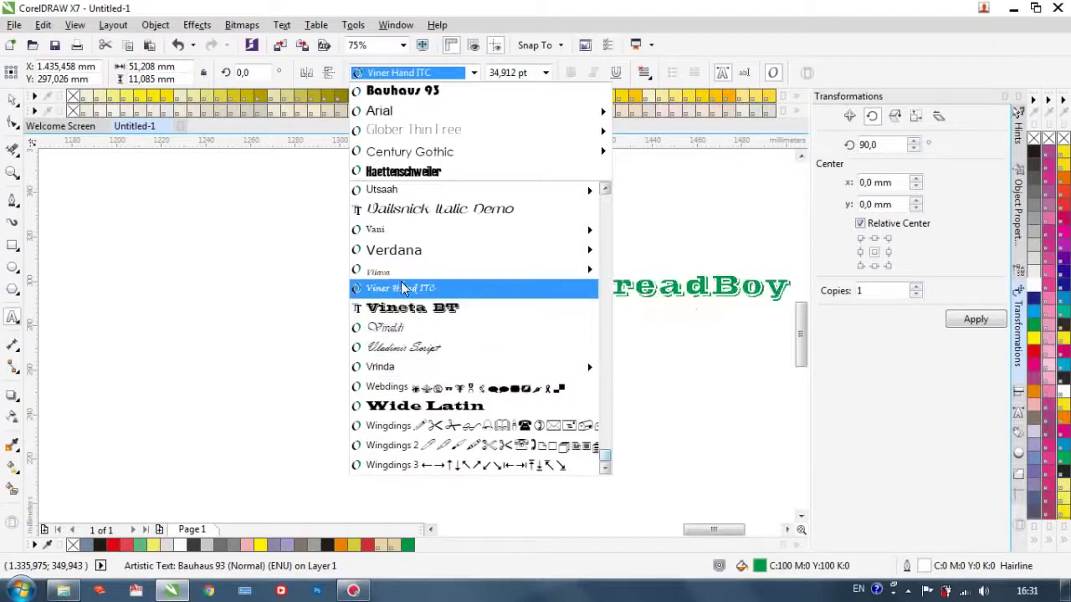
mouse_move(402, 234)
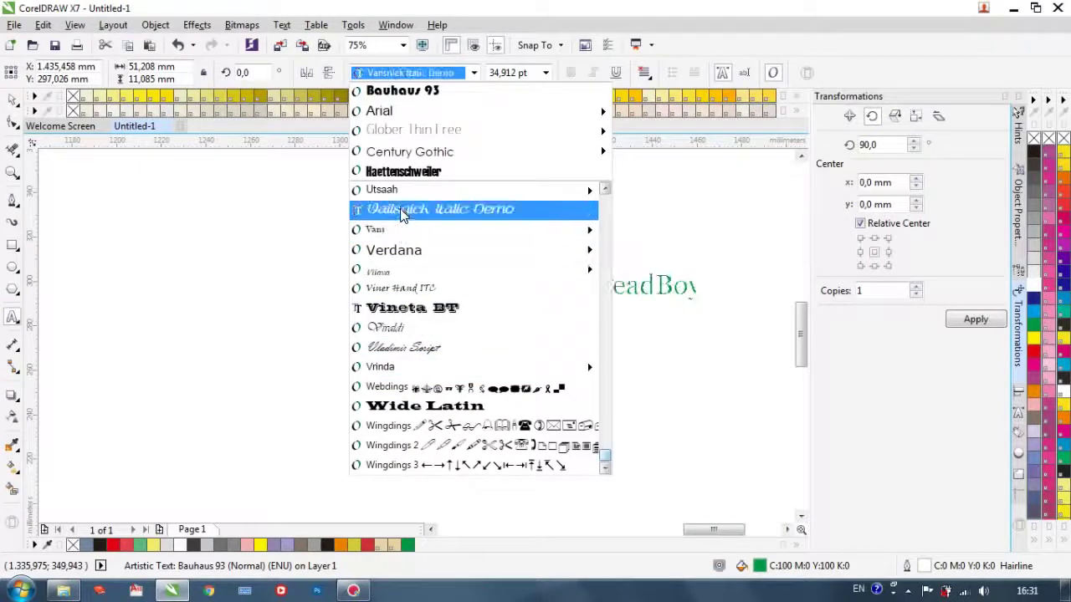
mouse_move(405, 157)
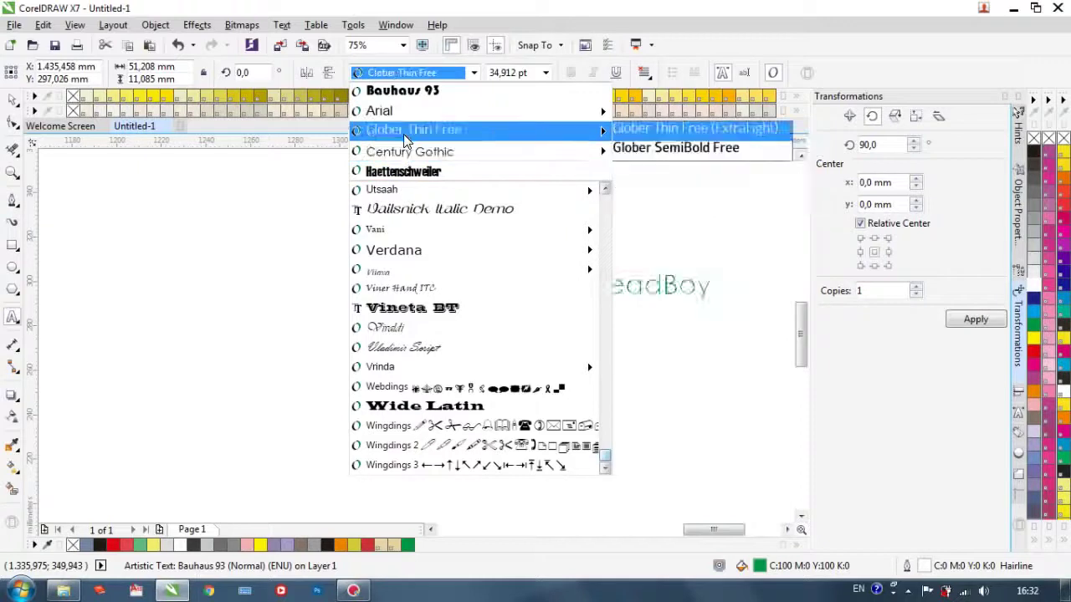
mouse_move(408, 117)
scroll(439, 301, up, 4)
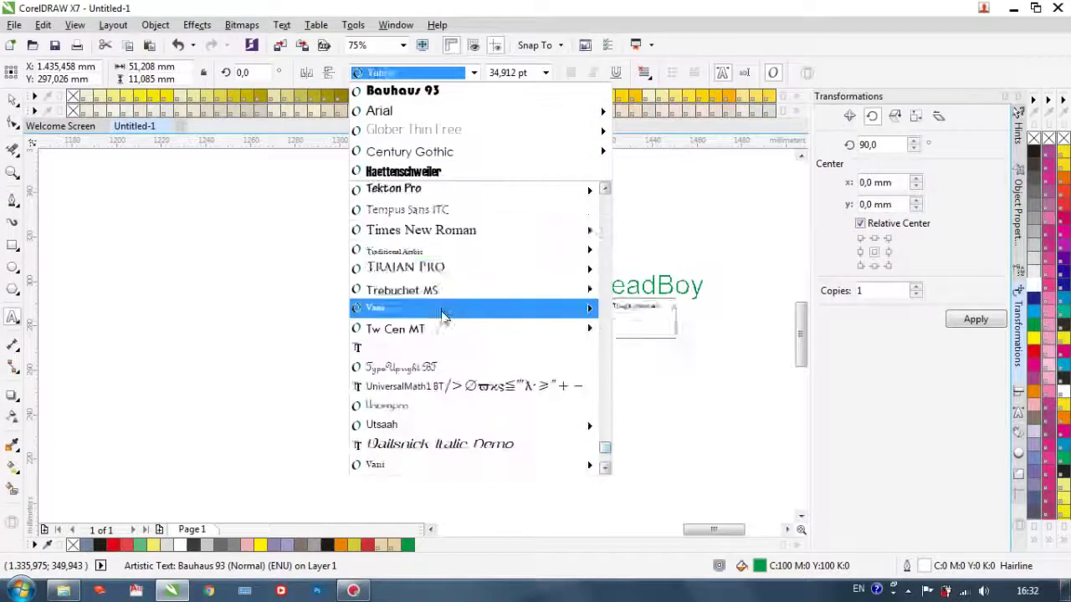
scroll(422, 200, up, 4)
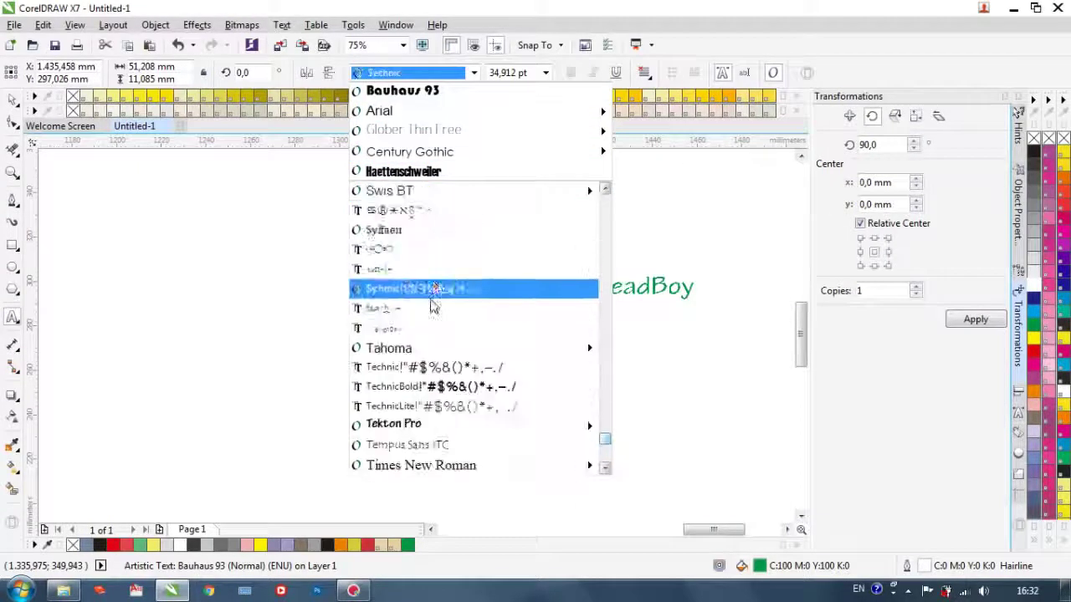
scroll(414, 214, up, 4)
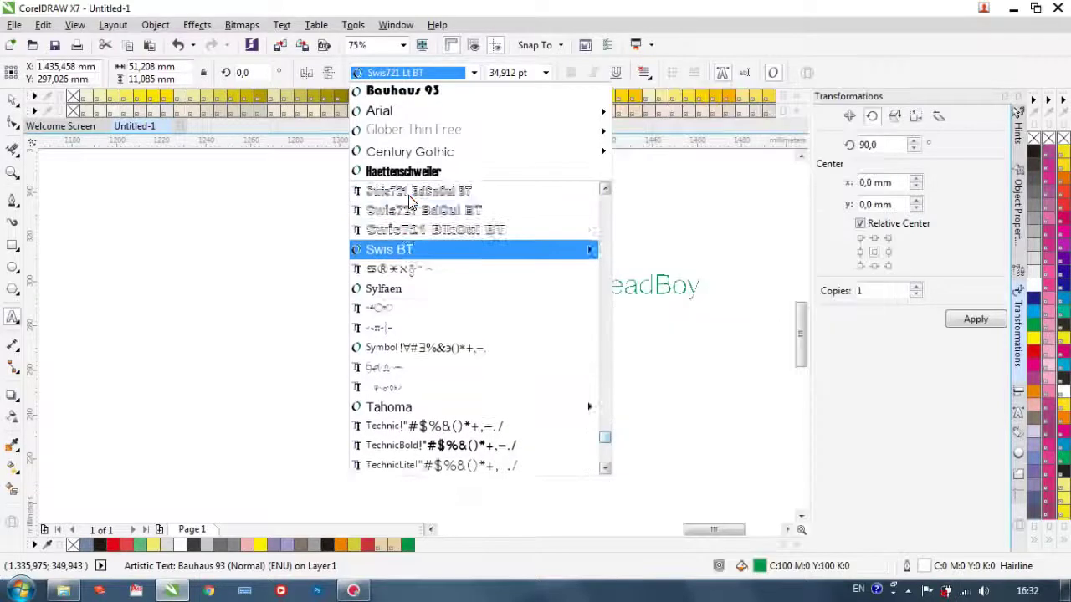
click(413, 213)
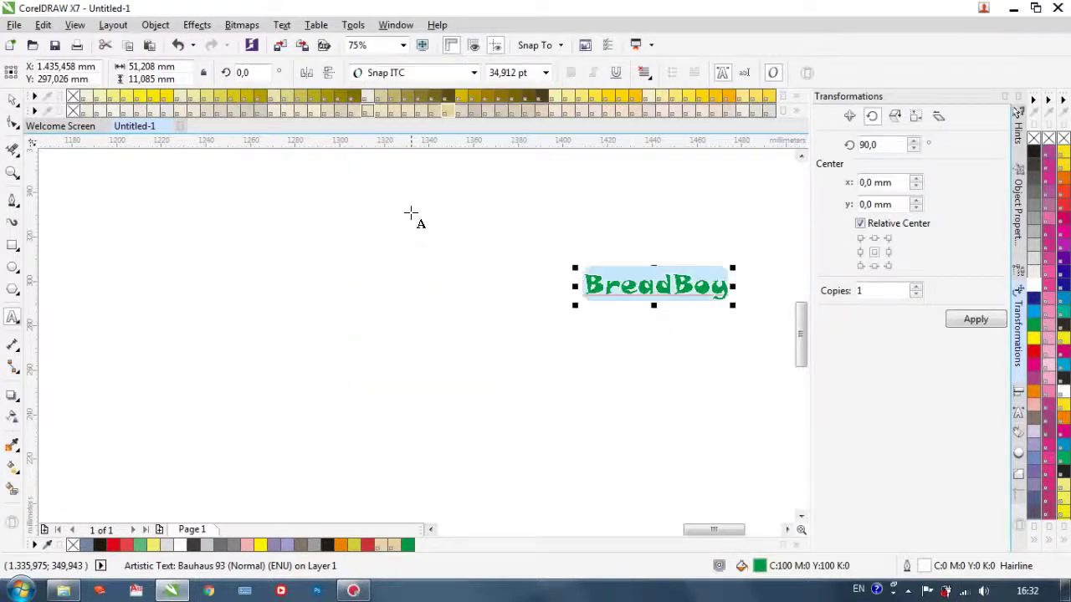
Step: Place the BreadBoy text on the yellow band above the shop windows and enlarge it to about 98 mm wide
scroll(681, 359, down, 3)
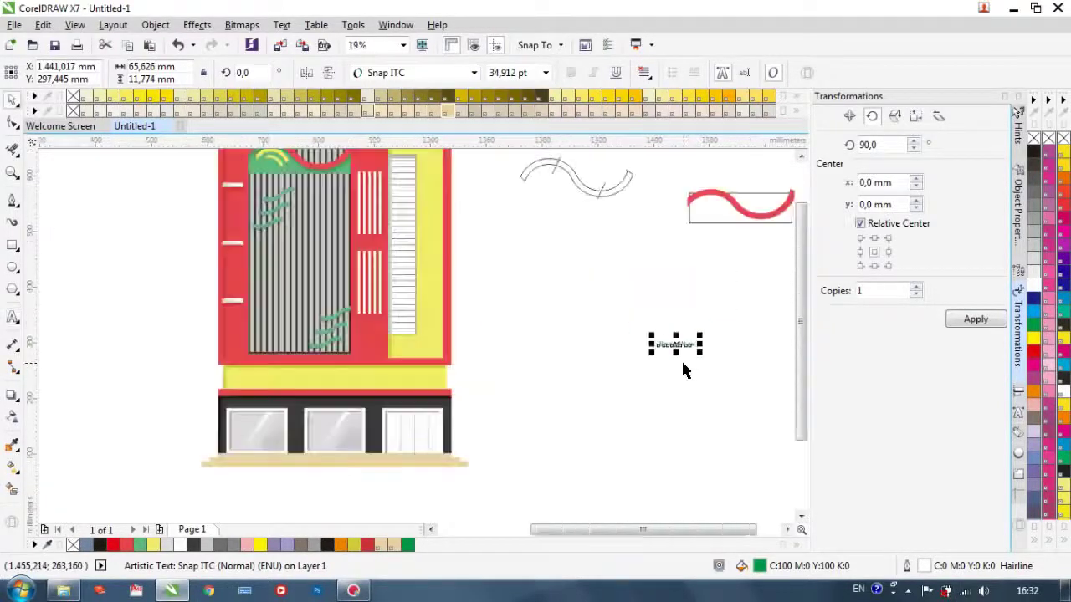
scroll(672, 337, up, 2)
drag(672, 334, 138, 399)
scroll(132, 410, down, 2)
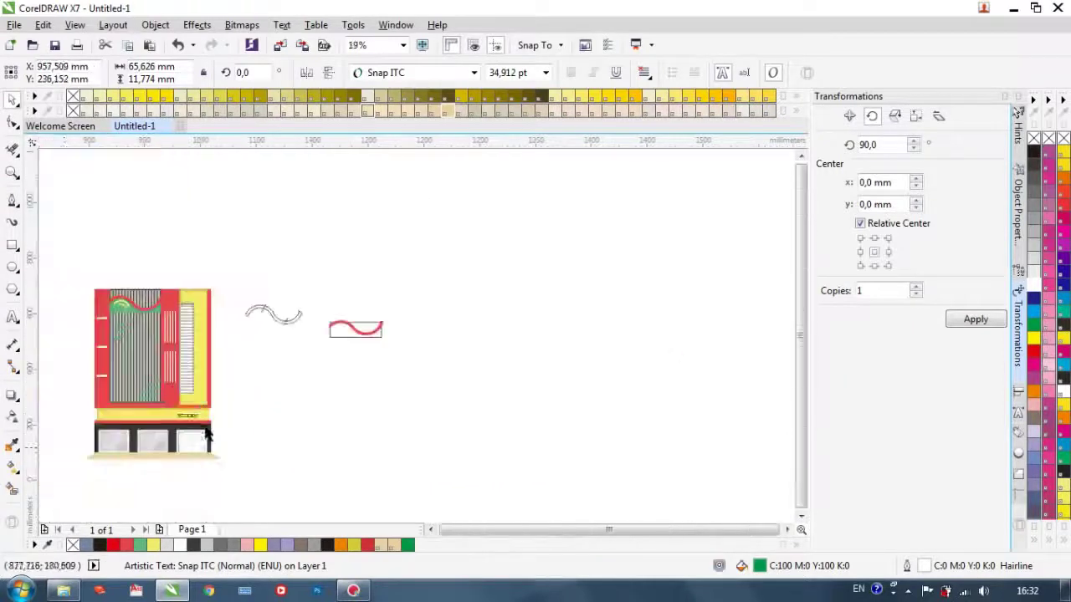
scroll(108, 431, up, 2)
scroll(545, 326, up, 2)
drag(374, 344, 230, 426)
scroll(434, 430, down, 2)
scroll(431, 404, up, 1)
drag(454, 398, 501, 387)
Step: Color the "Boy" letters red (C2 M85 Y60 K0) and the "Bread" letters green
click(13, 318)
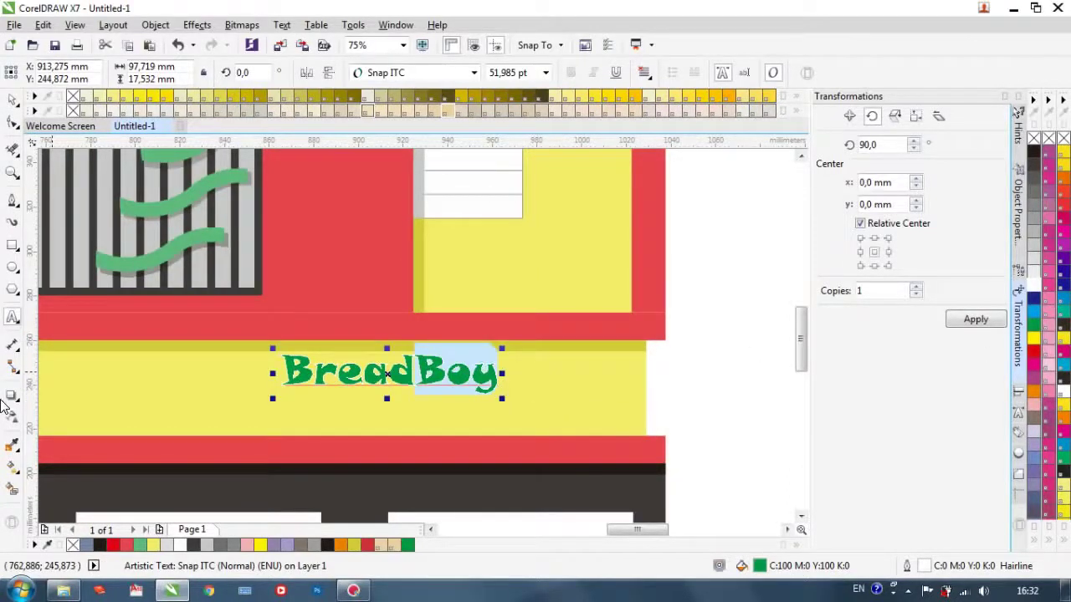
click(127, 545)
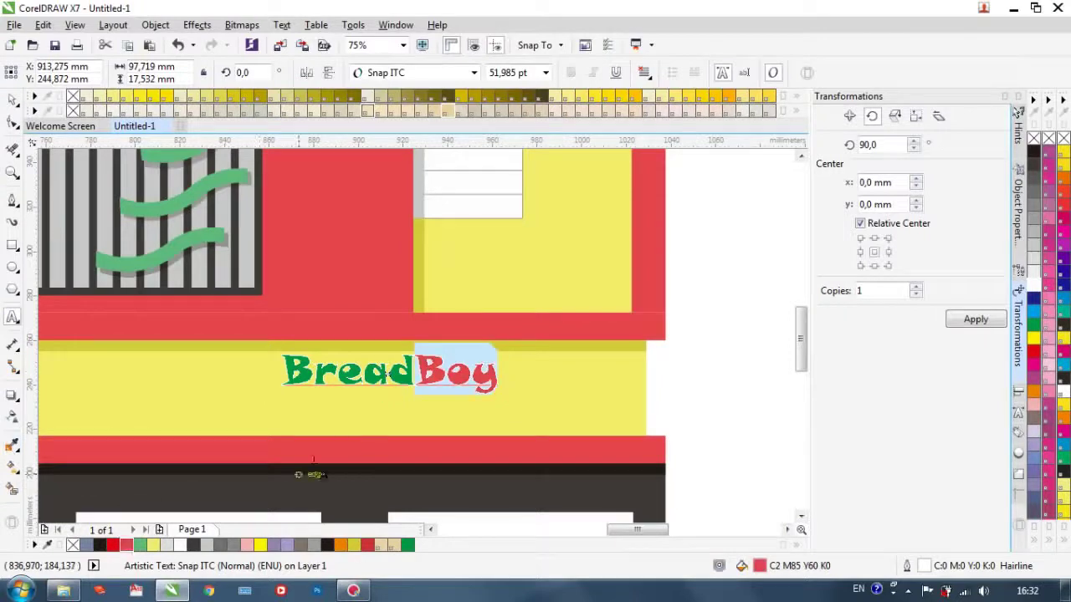
drag(412, 374, 271, 374)
click(408, 546)
click(13, 101)
click(738, 396)
Step: Enlarge the BreadBoy text on the yellow band to about 112 mm wide
scroll(668, 408, down, 1)
click(542, 390)
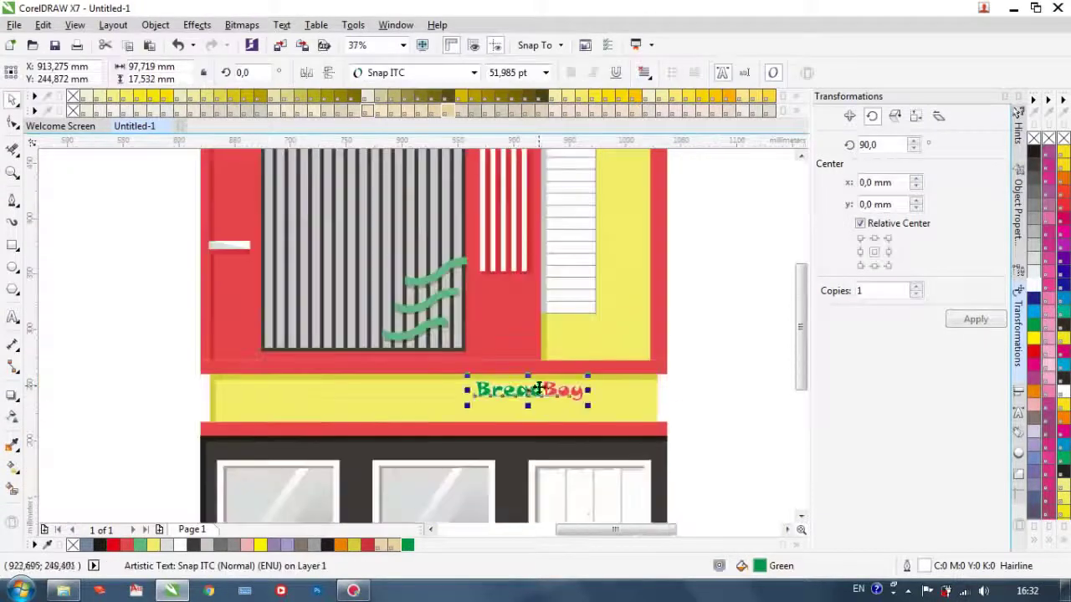
drag(589, 407, 602, 425)
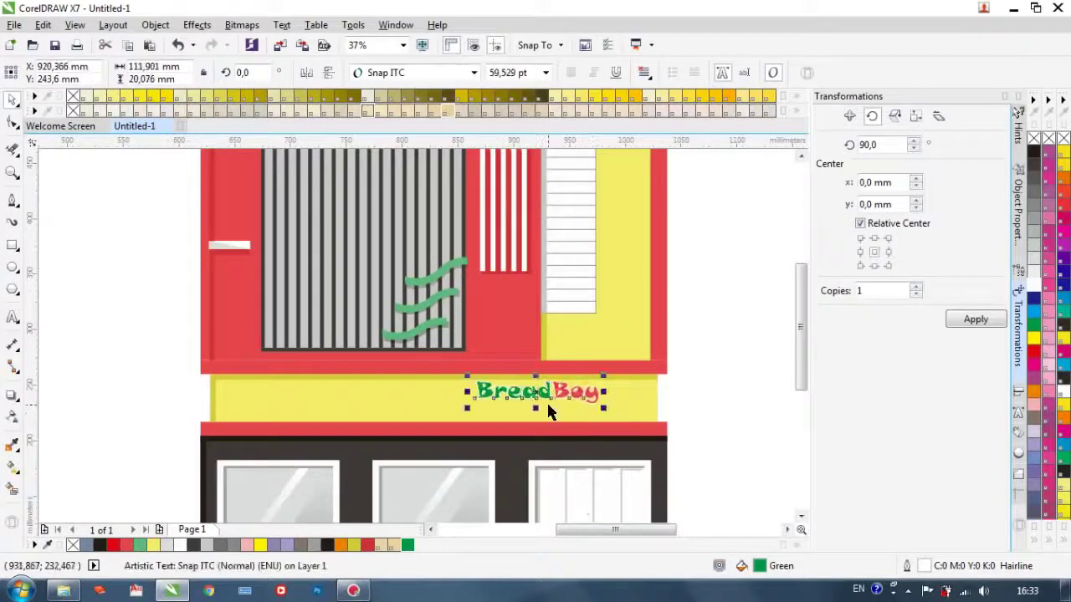
Step: Tighten the character spacing of the BreadBoy text to -16%
scroll(547, 401, up, 1)
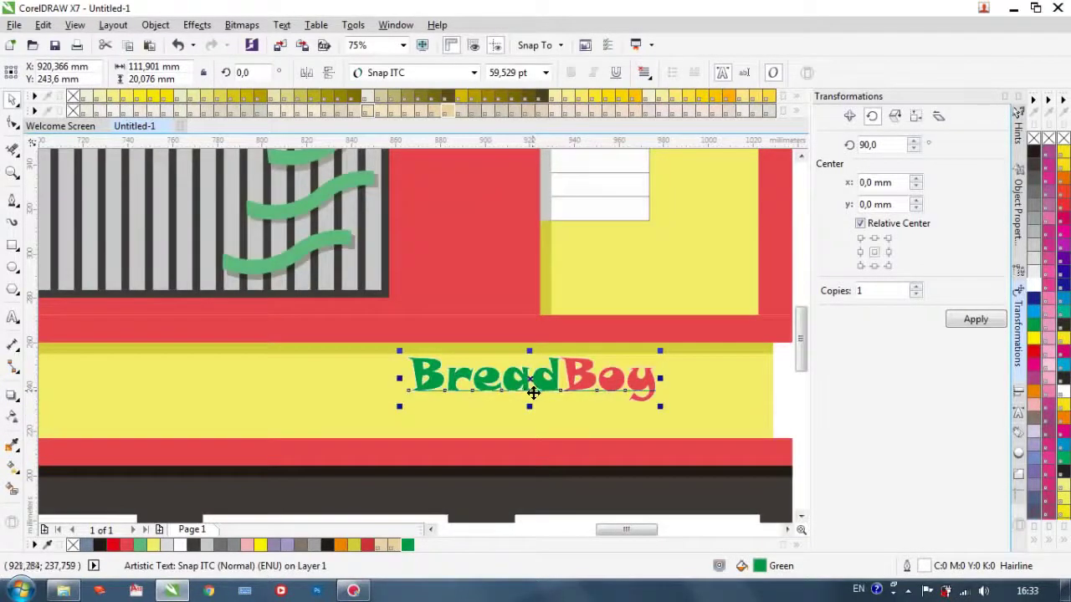
click(1018, 413)
scroll(890, 343, down, 3)
drag(882, 311, 887, 328)
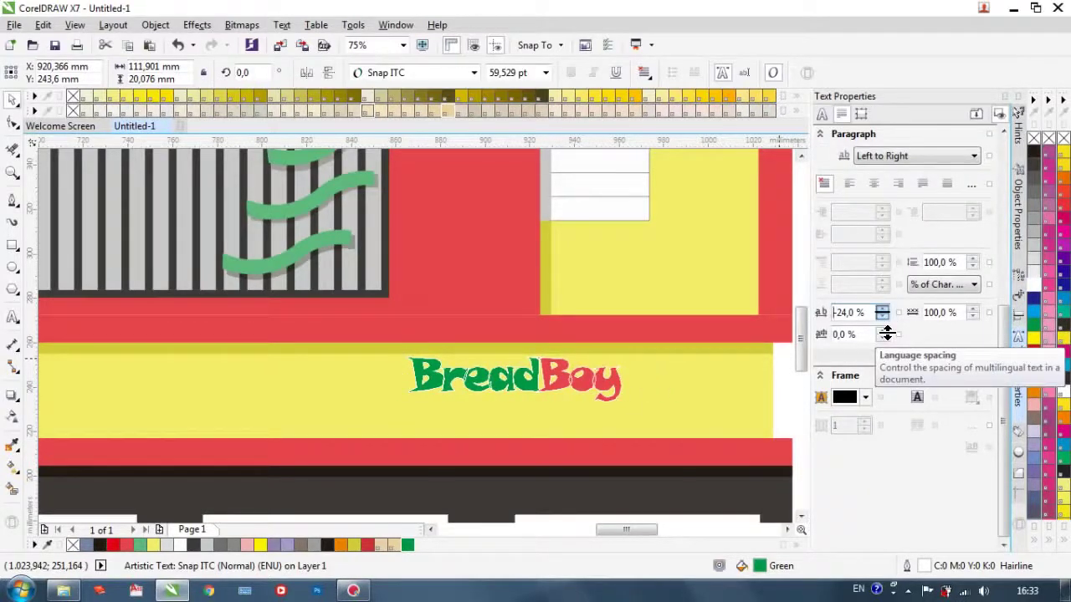
drag(882, 314, 884, 313)
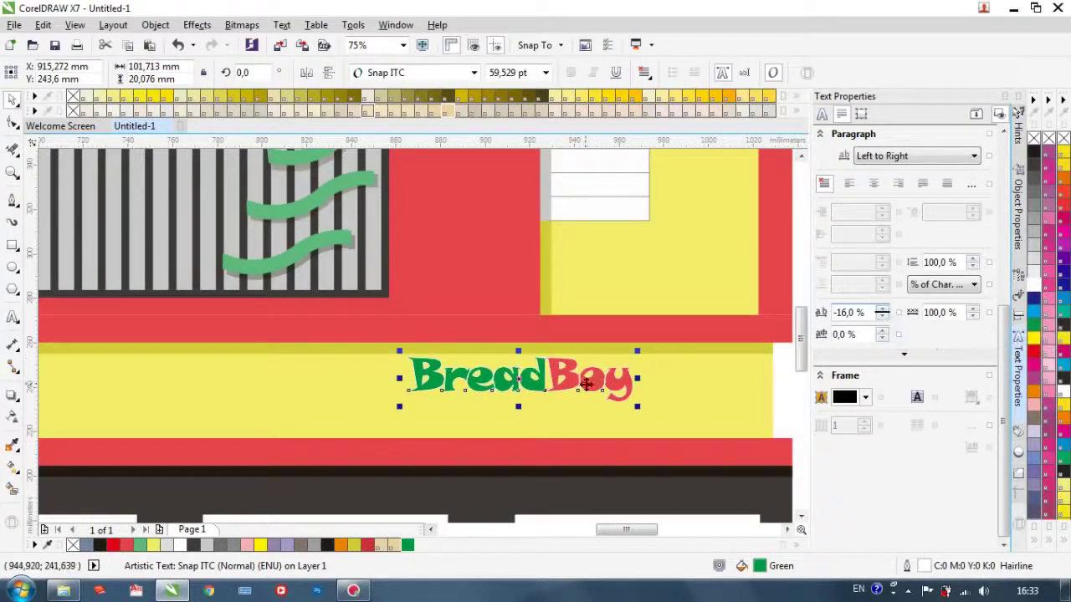
Step: Add a slight downward drop shadow to the BreadBoy text with opacity 28, feathering 1 and Multiply mode
click(15, 392)
mouse_move(535, 391)
mouse_down()
mouse_move(543, 412)
mouse_move(536, 405)
mouse_up()
drag(499, 73, 428, 96)
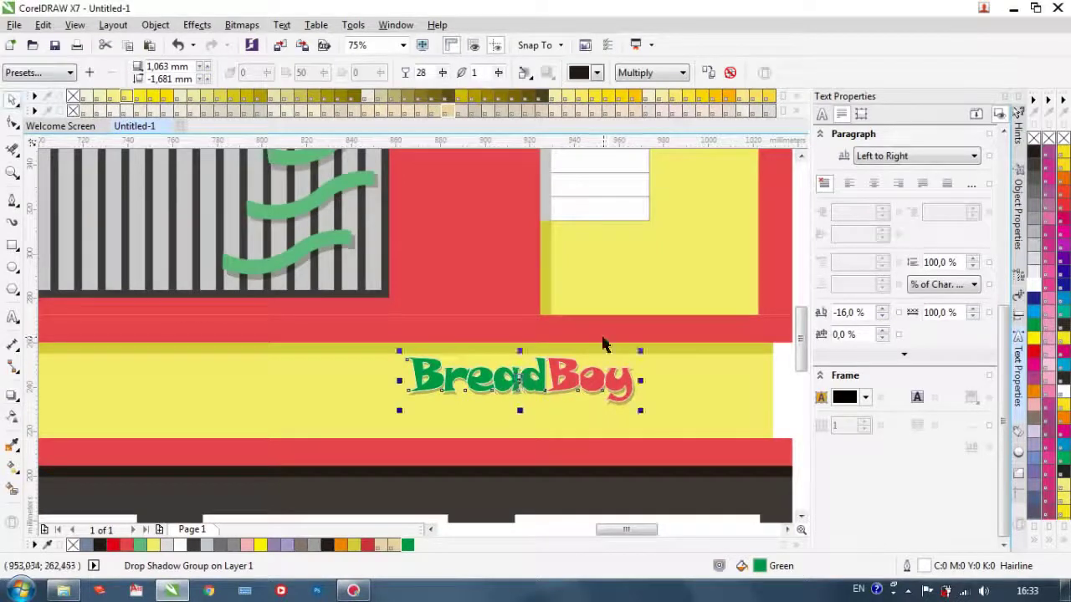
scroll(605, 342, down, 2)
click(703, 327)
Step: Add the artistic text "BAKERY & CAKE SHOP" in Arial 24 pt just below the BreadBoy name
scroll(536, 399, up, 2)
click(13, 317)
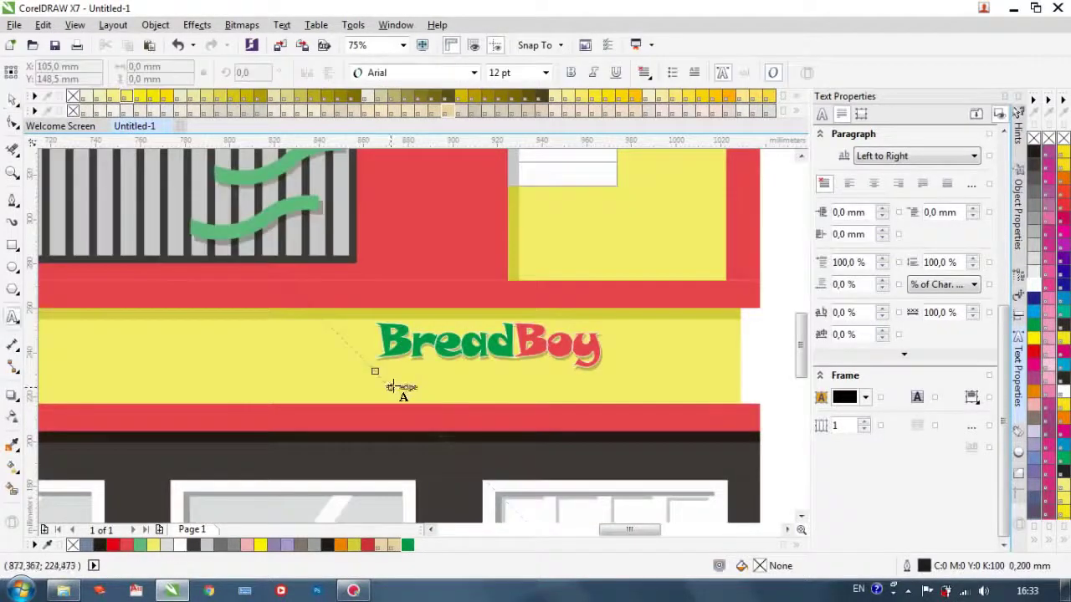
click(389, 378)
text(b)
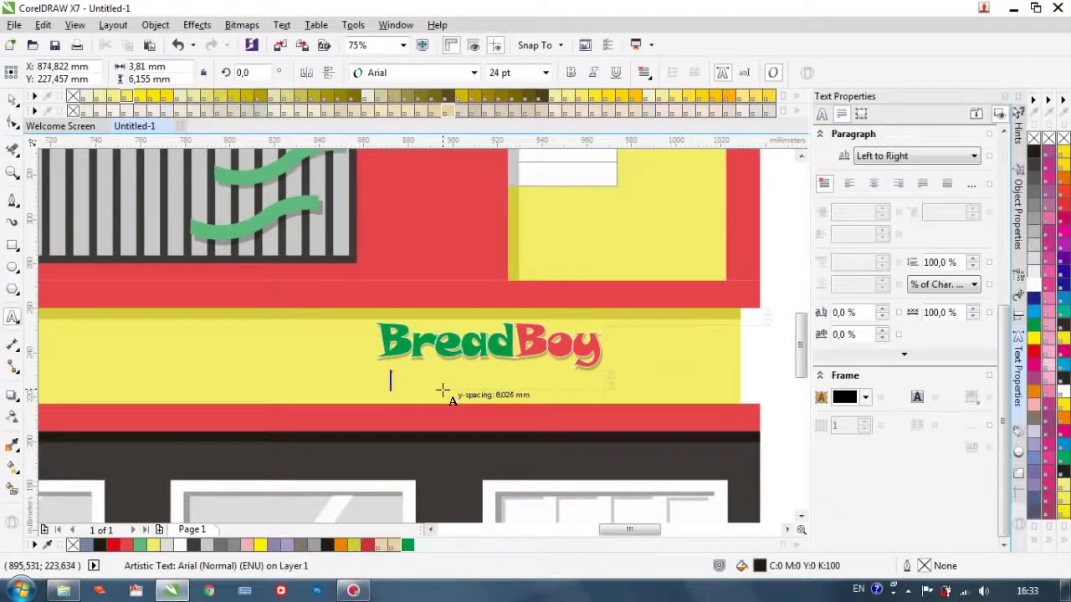
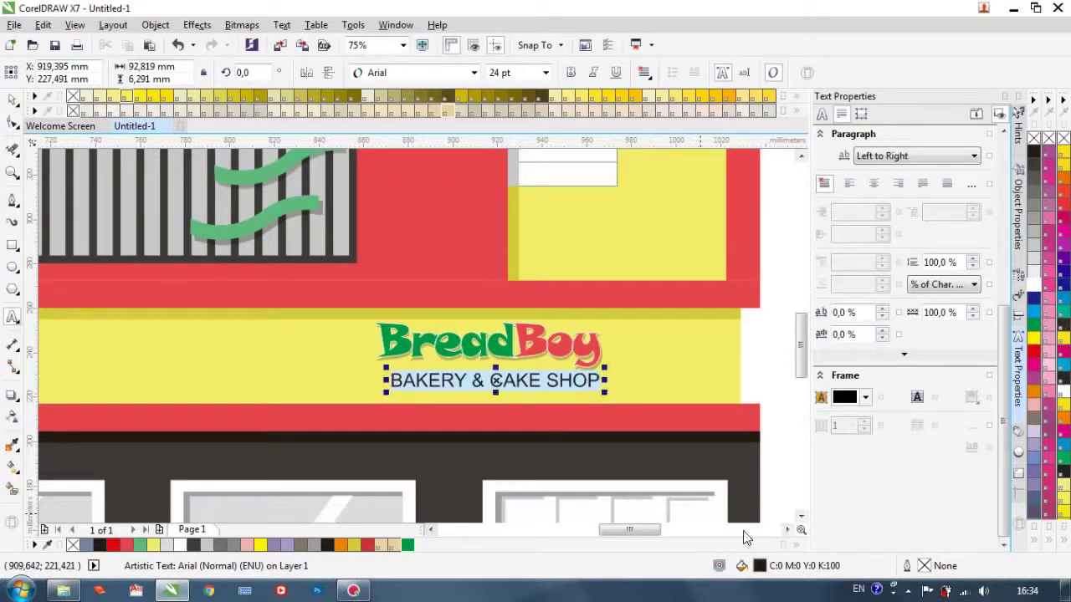
Step: Give the BAKERY & CAKE SHOP text a blue fill (C84 M73 Y0 K0), a white hairline outline and bold style
double_click(762, 566)
click(811, 335)
click(760, 316)
click(748, 312)
click(744, 302)
click(1065, 479)
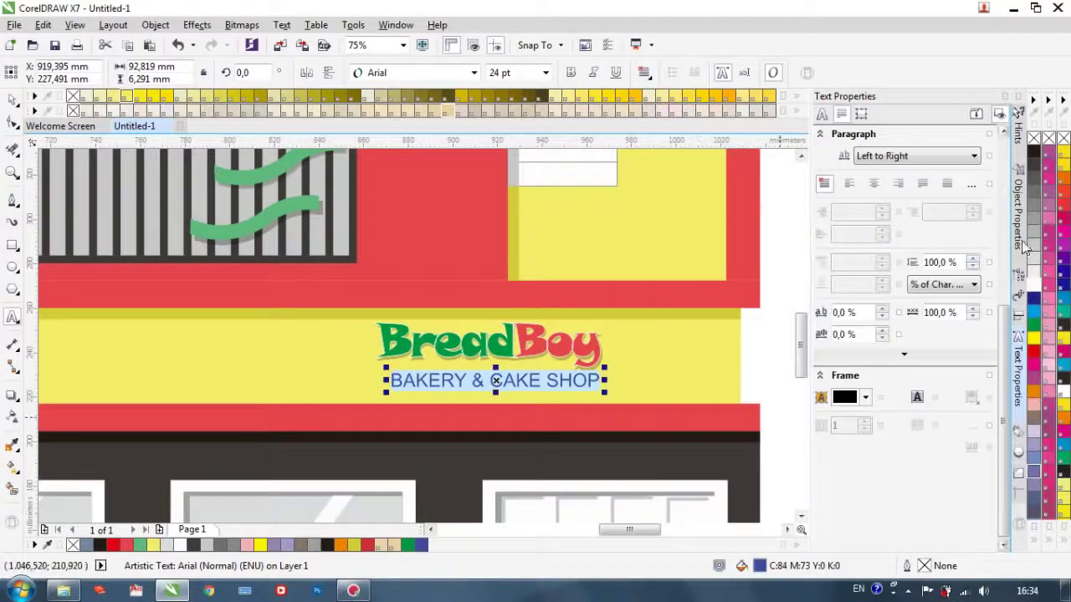
click(571, 73)
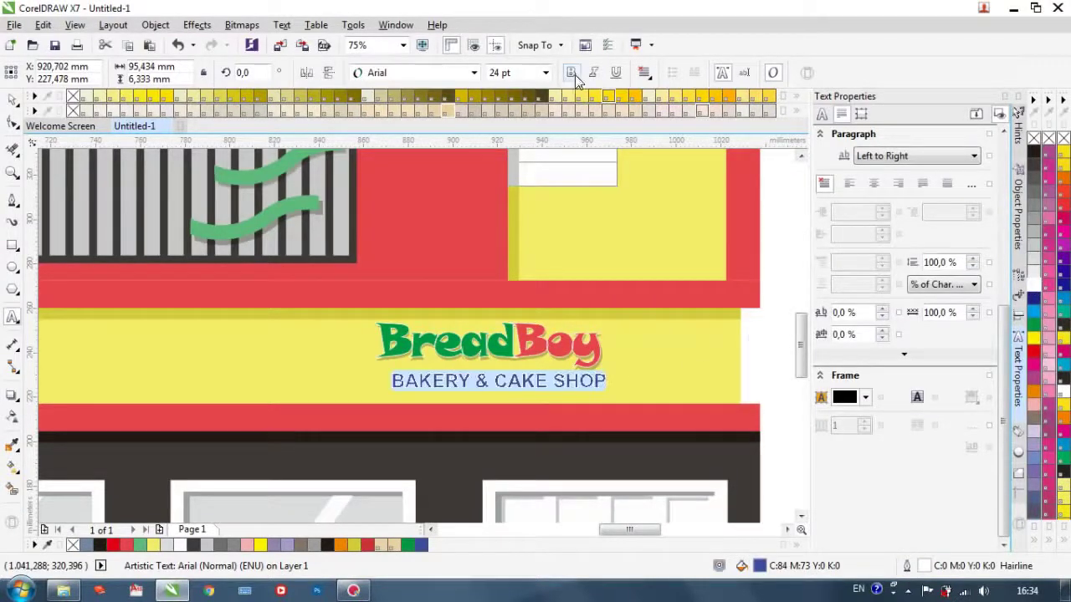
key(ctrl+space)
Step: Tighten the BAKERY & CAKE SHOP text's character spacing to -37% and set its font size to 18 pt
scroll(507, 400, up, 2)
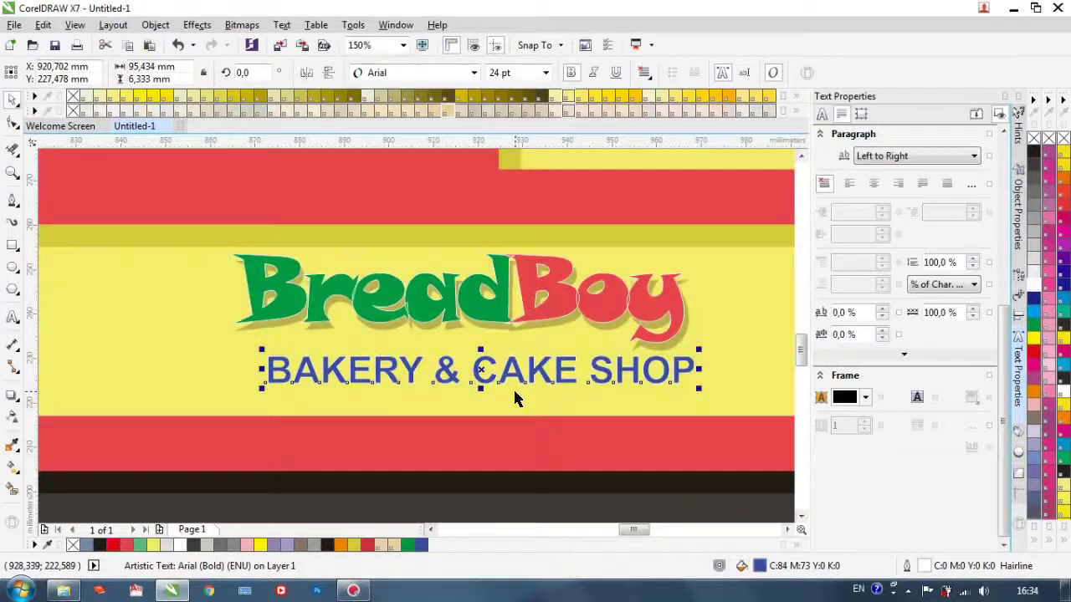
drag(881, 312, 878, 351)
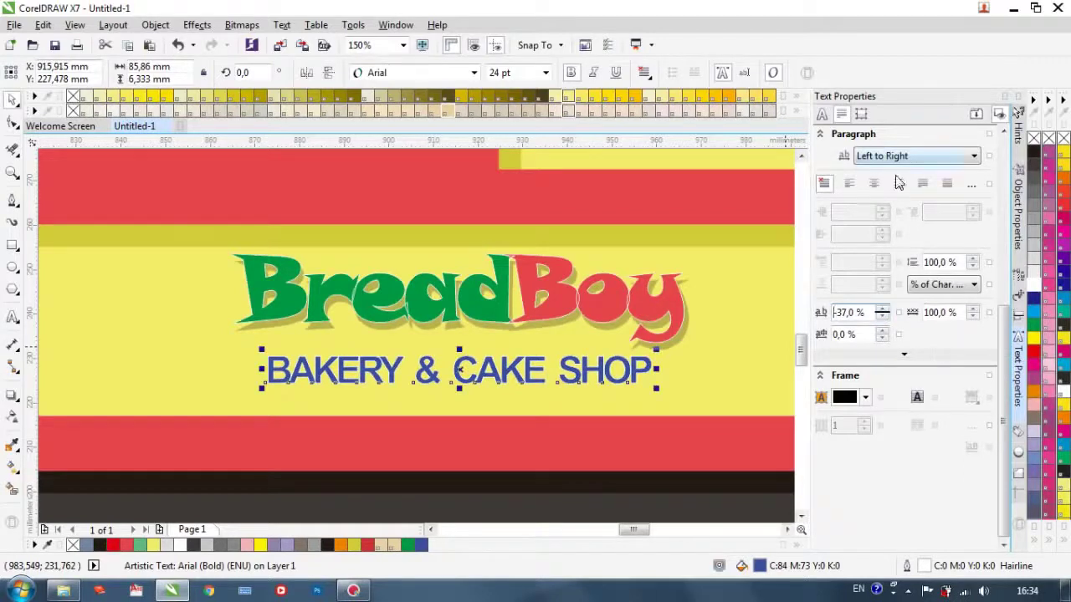
click(544, 74)
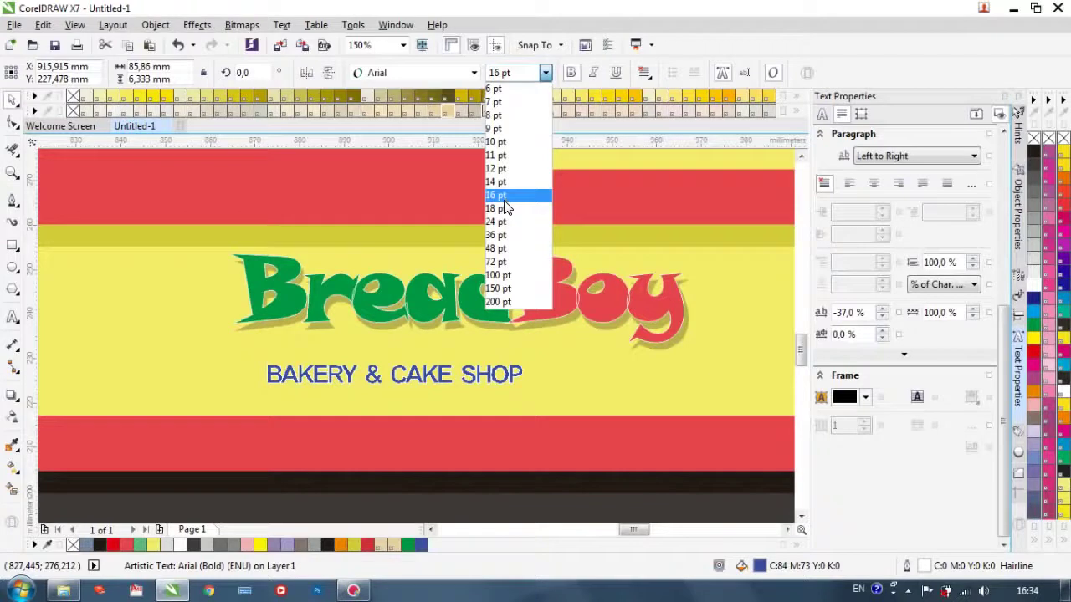
click(498, 208)
Step: Add a drop shadow to the BAKERY & CAKE SHOP text, offset about 0.42 mm horizontally and -0.66 mm vertically
click(13, 395)
drag(394, 382, 417, 388)
scroll(423, 386, up, 2)
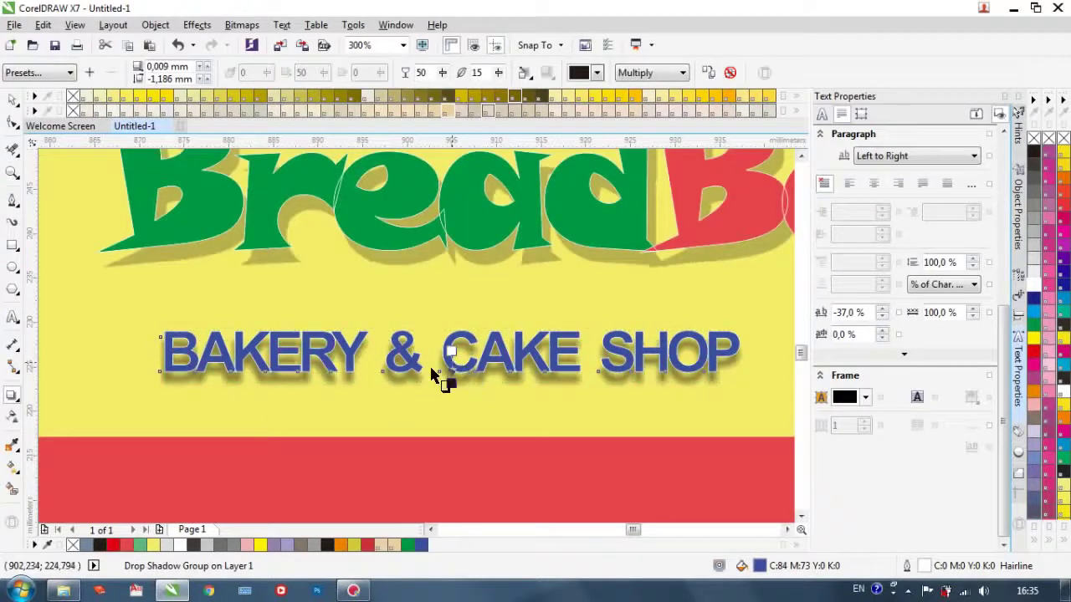
mouse_move(450, 378)
mouse_down()
mouse_move(476, 390)
mouse_move(469, 379)
mouse_up()
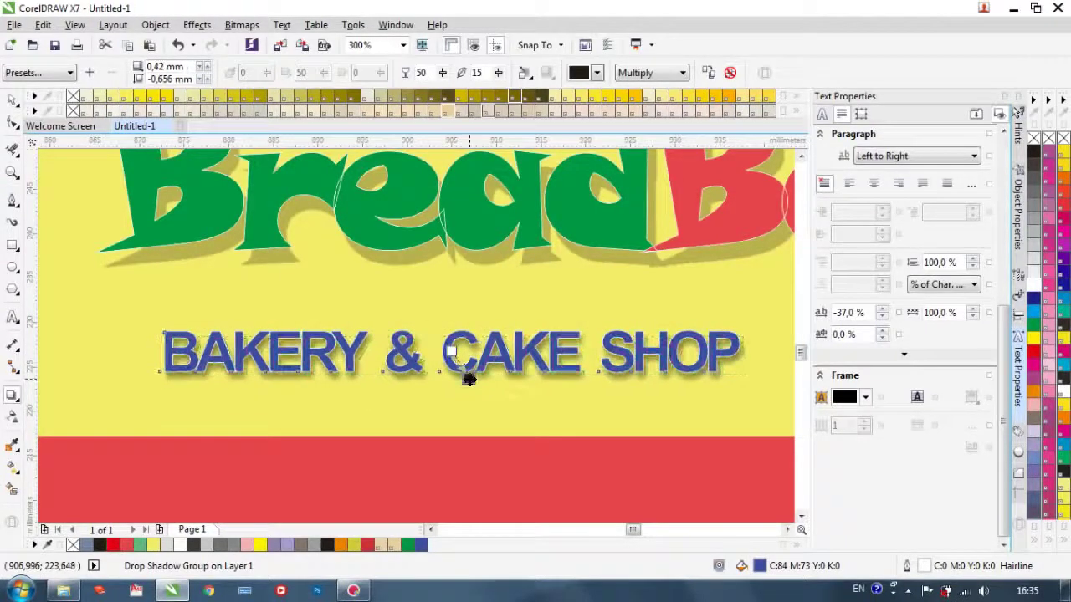
Step: Set the BAKERY & CAKE SHOP shadow's opacity to 27 and its feathering to 0
drag(502, 74, 425, 92)
scroll(497, 290, down, 2)
click(11, 100)
scroll(154, 251, down, 1)
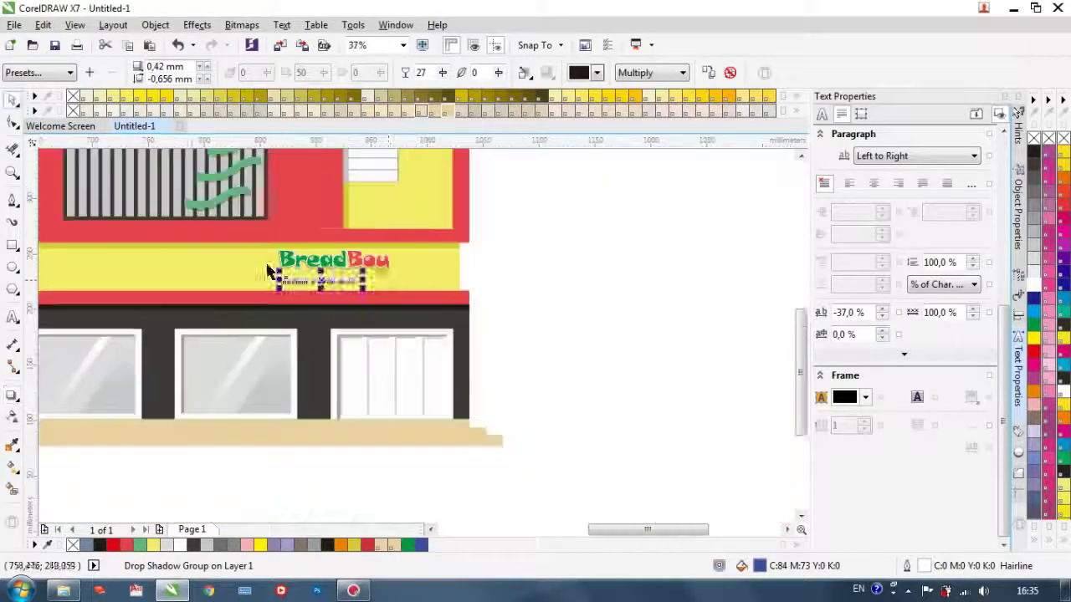
Step: Move the BAKERY & CAKE SHOP text up so it sits closely beneath the BreadBoy name on the yellow band
key(Escape)
scroll(346, 291, up, 2)
drag(302, 250, 346, 240)
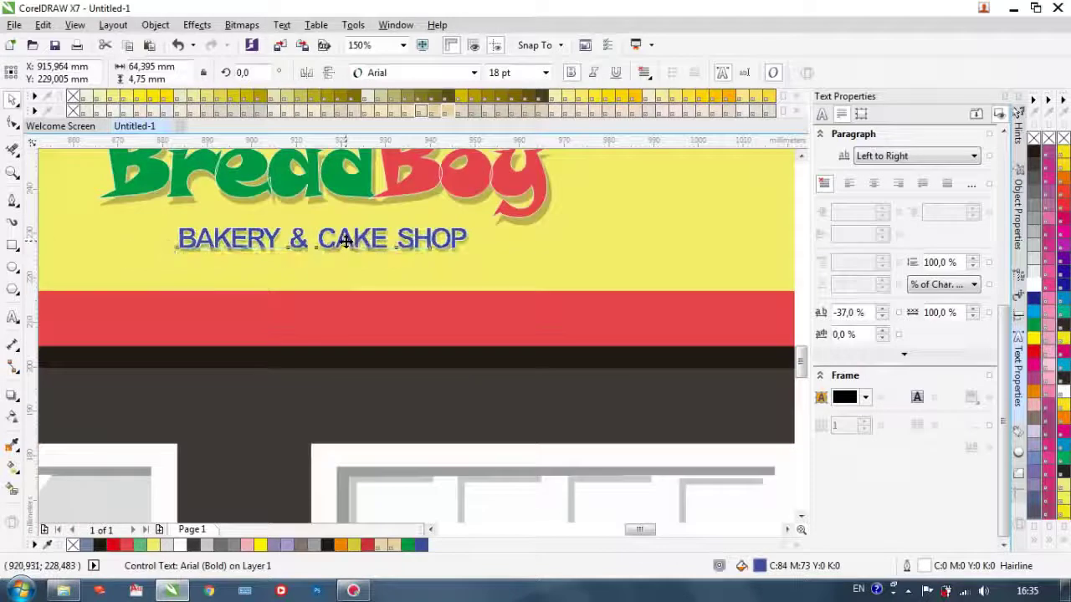
scroll(347, 249, down, 2)
click(543, 250)
scroll(543, 251, down, 1)
scroll(443, 253, up, 2)
scroll(441, 252, down, 1)
scroll(431, 376, down, 1)
scroll(468, 286, up, 1)
scroll(394, 329, up, 1)
click(394, 327)
drag(280, 345, 249, 361)
drag(392, 356, 366, 365)
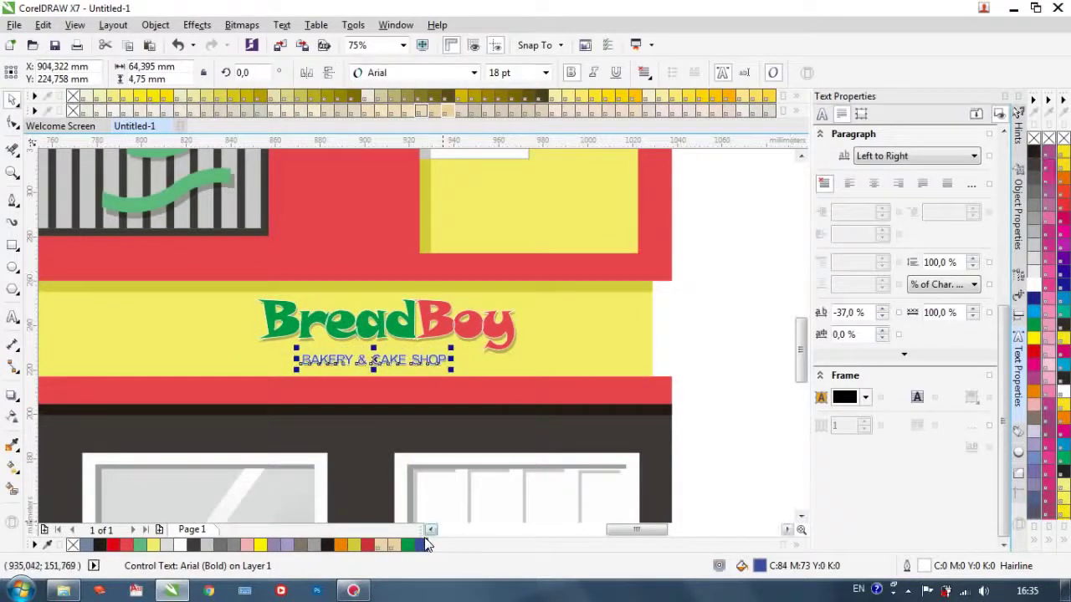
Step: Give the BAKERY & CAKE SHOP text a blue outline (C84 M73 Y0 K0) and nudge it closer to centre under BreadBoy
click(421, 545)
click(733, 339)
scroll(693, 331, down, 4)
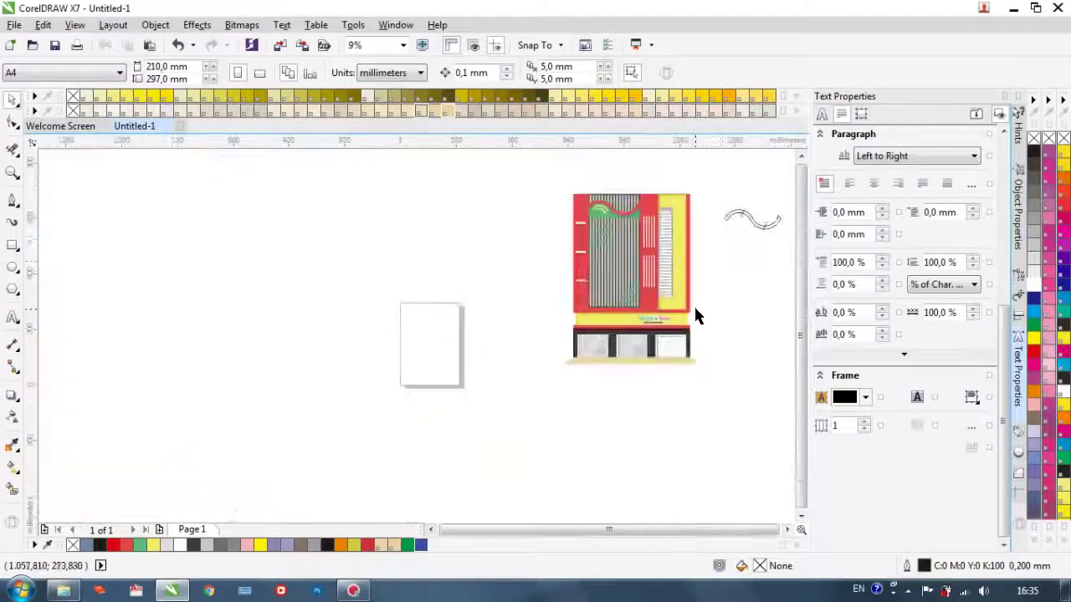
scroll(703, 285, up, 4)
click(553, 368)
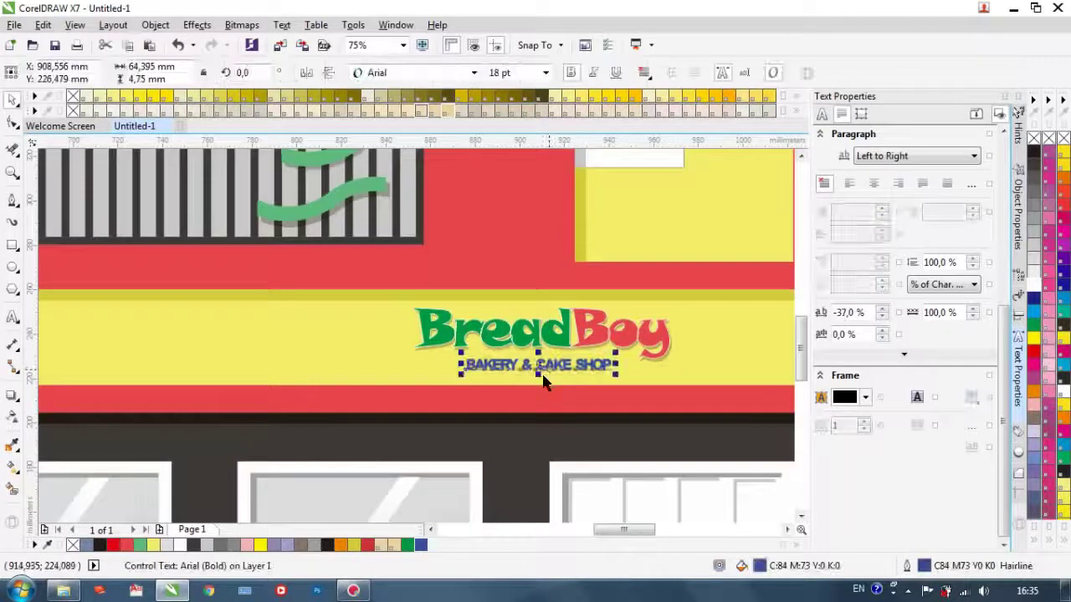
scroll(553, 368, down, 2)
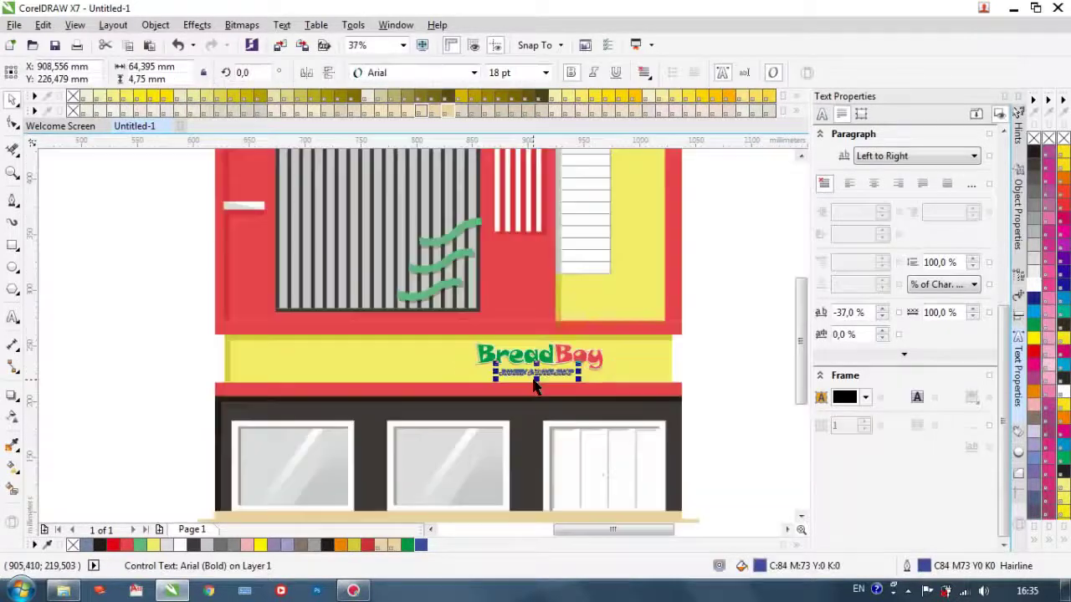
click(159, 294)
scroll(159, 294, down, 2)
Step: Switch to Chrome and open Google in a new tab
click(208, 591)
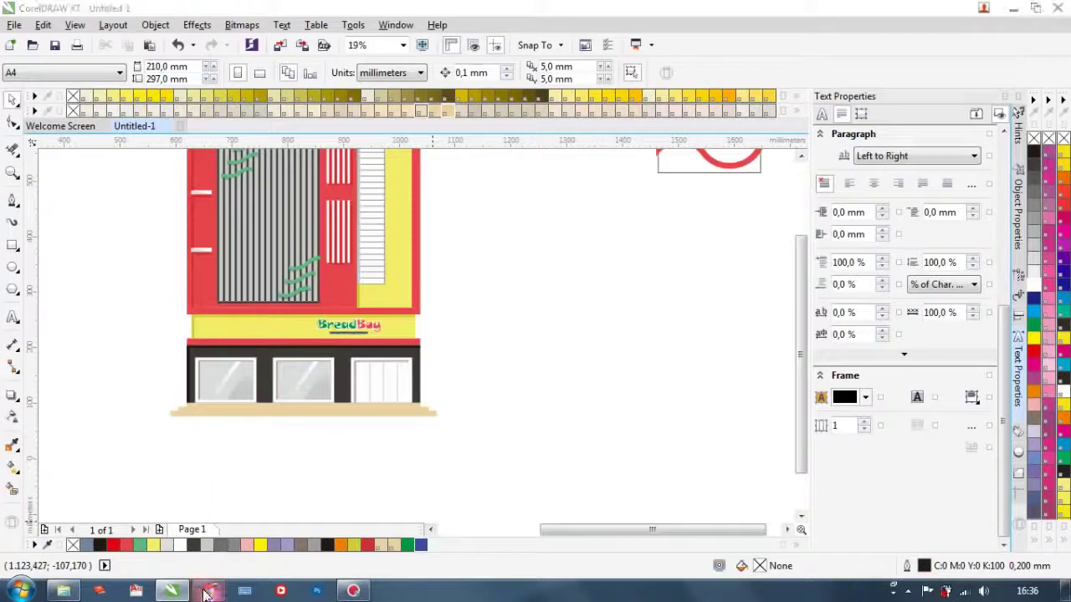
click(519, 387)
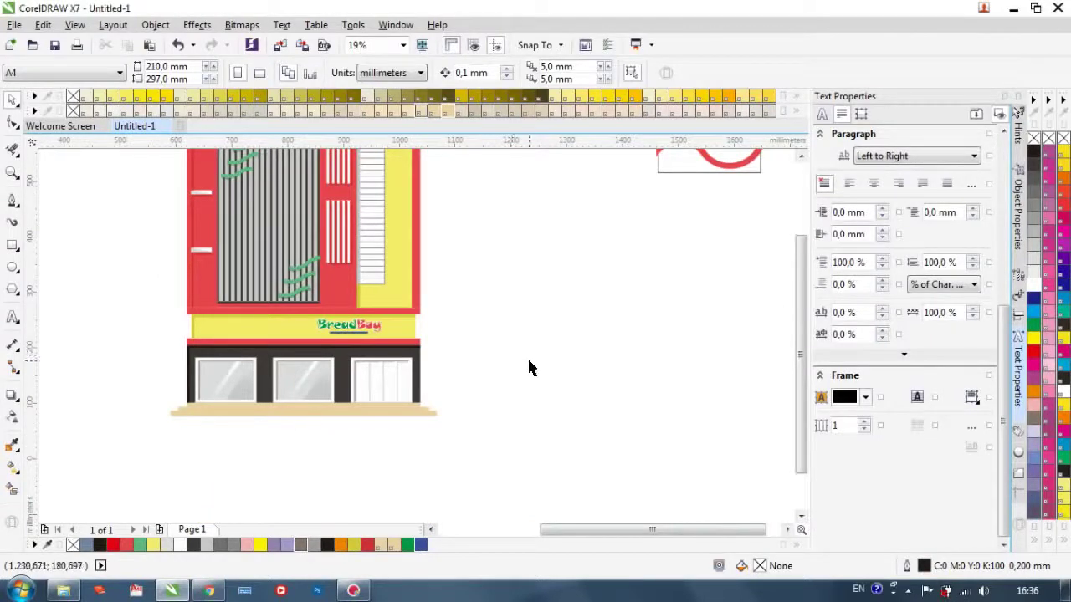
scroll(528, 356, down, 2)
scroll(502, 289, up, 2)
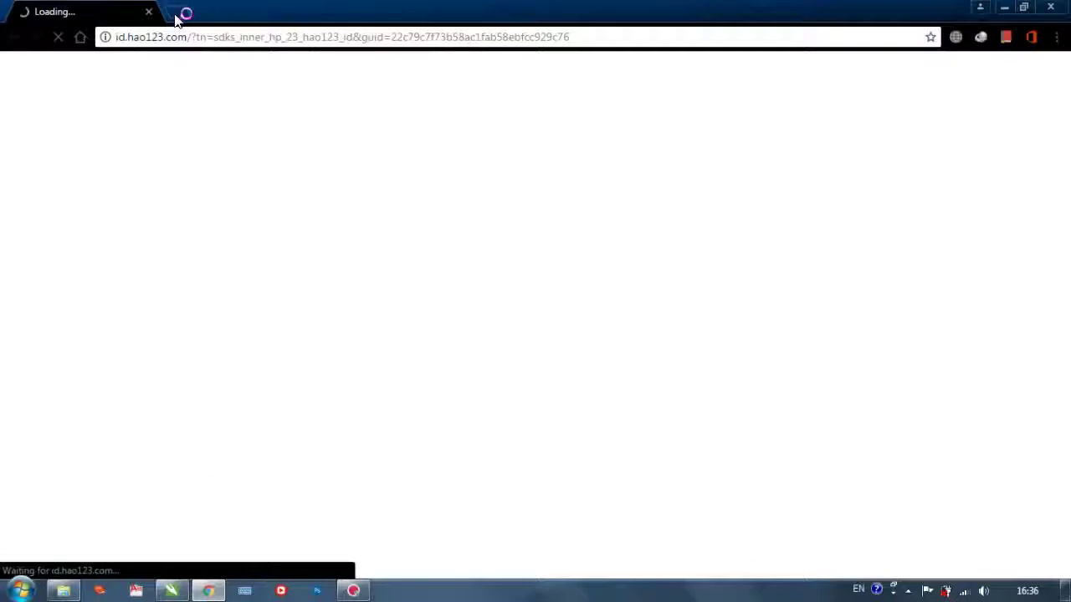
click(182, 14)
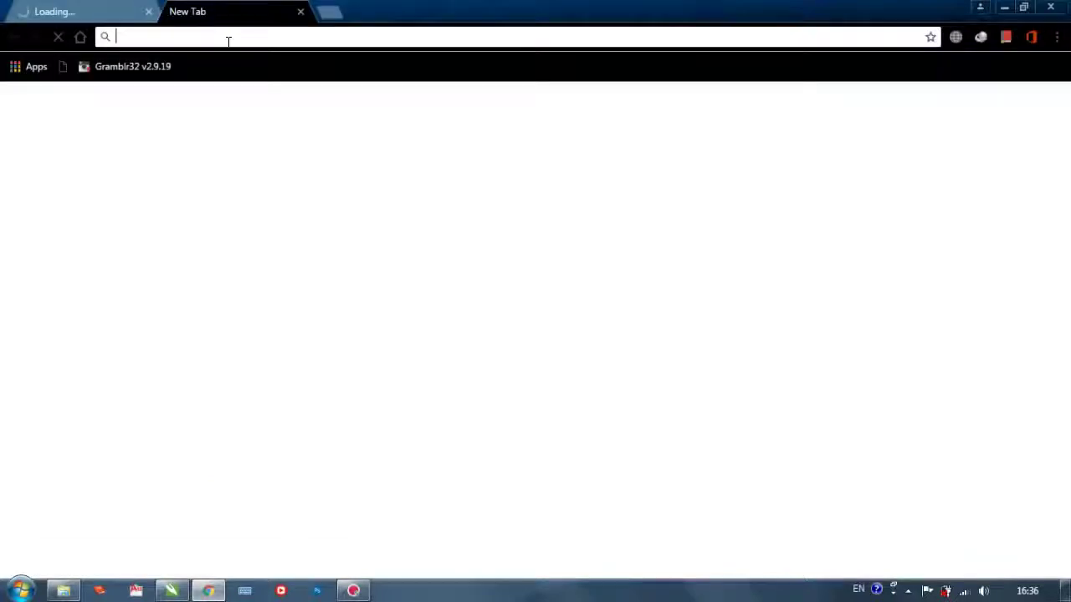
text(G)
key(Return)
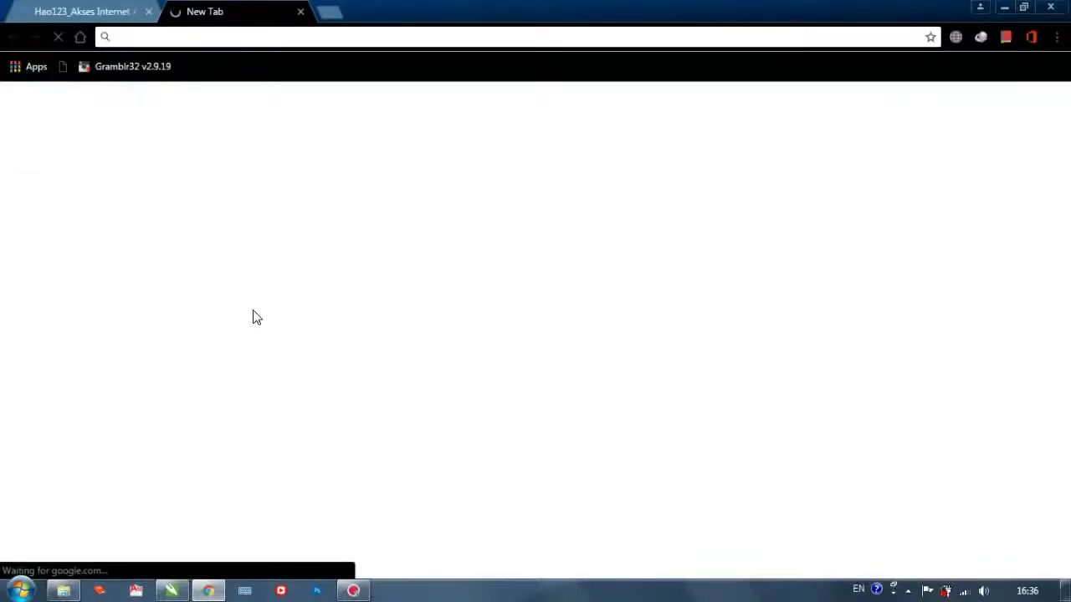
Step: Return to CorelDRAW and examine the BreadBoy sign up close and on the whole building
click(171, 591)
scroll(560, 417, down, 2)
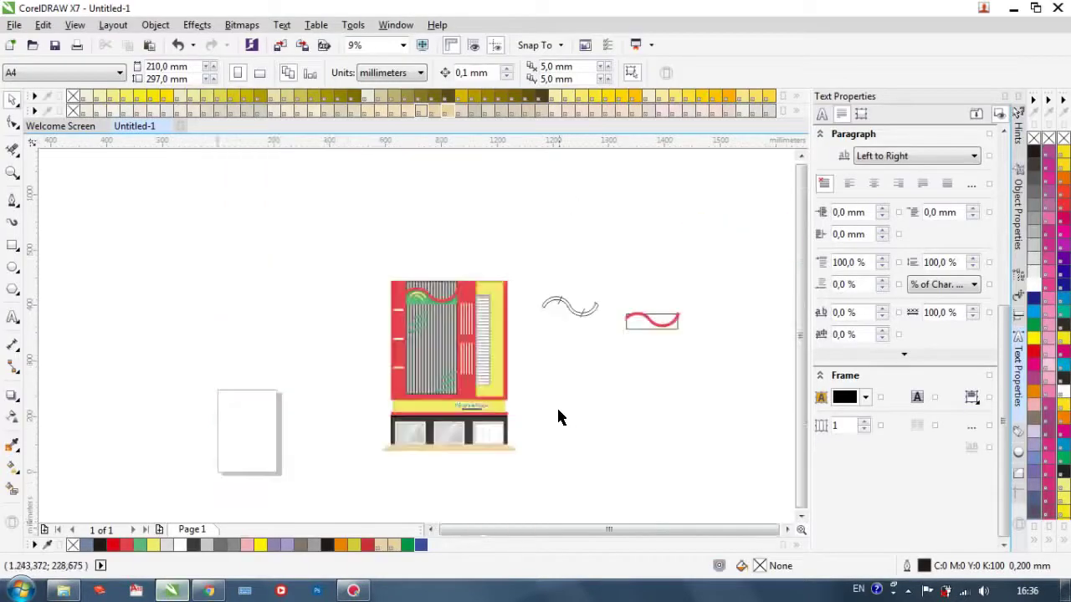
scroll(469, 409, up, 6)
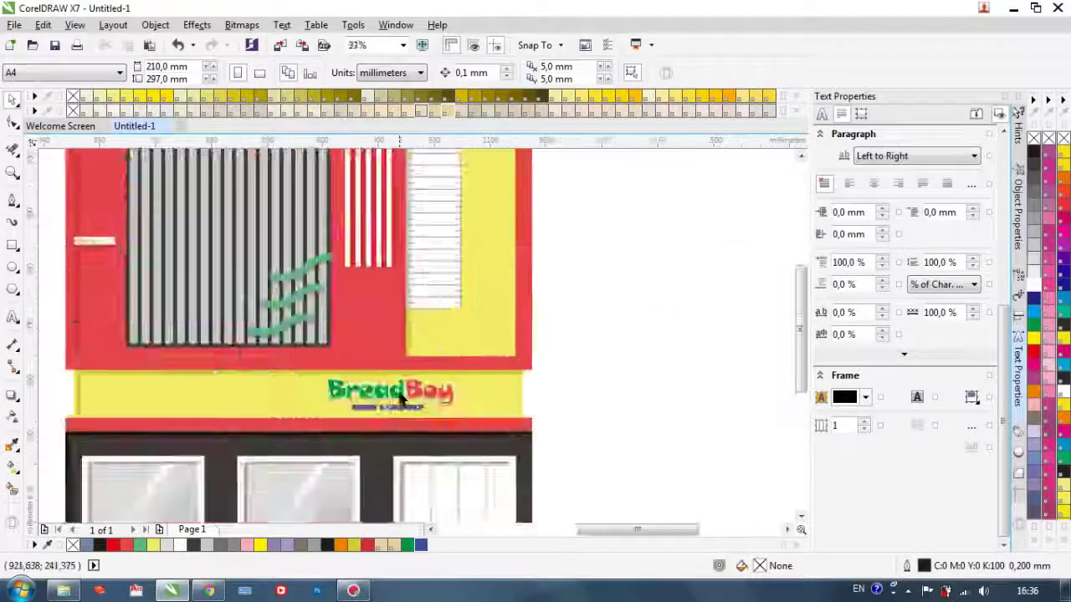
click(395, 401)
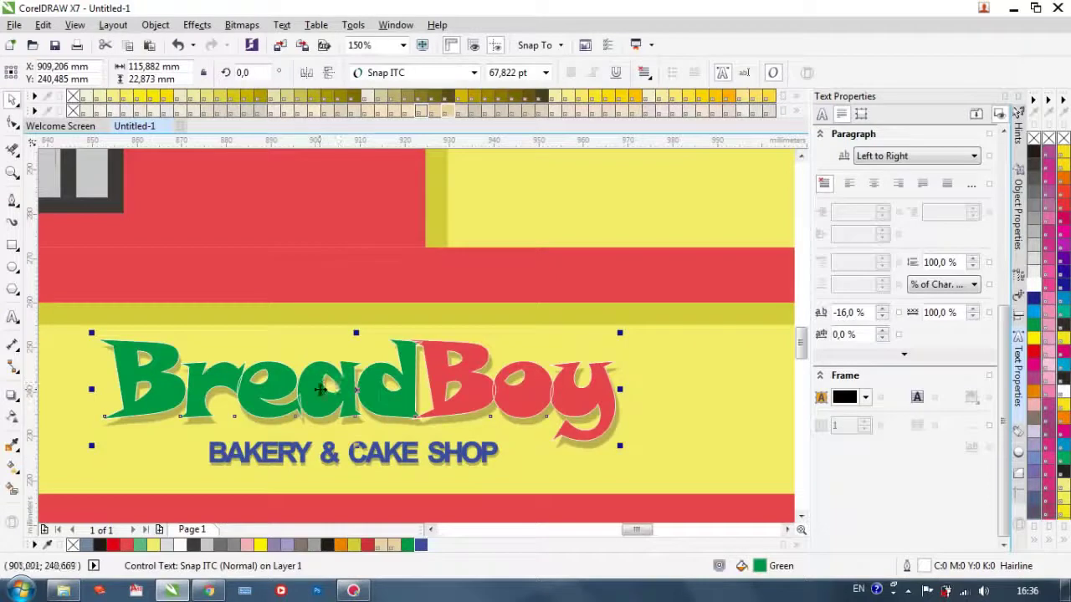
click(13, 318)
click(14, 102)
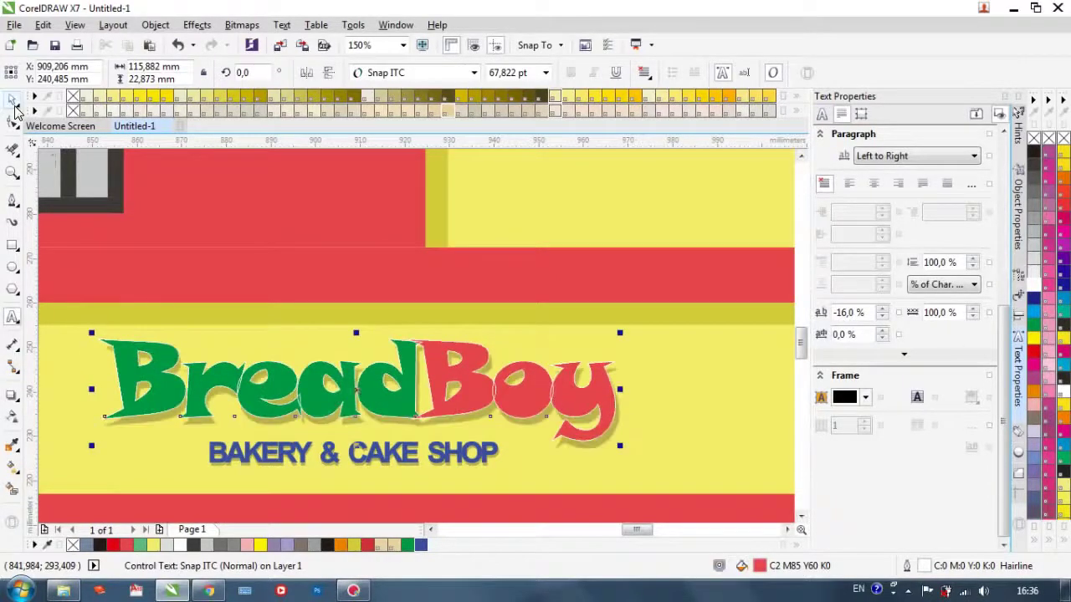
scroll(326, 399, down, 3)
click(444, 344)
scroll(444, 345, down, 1)
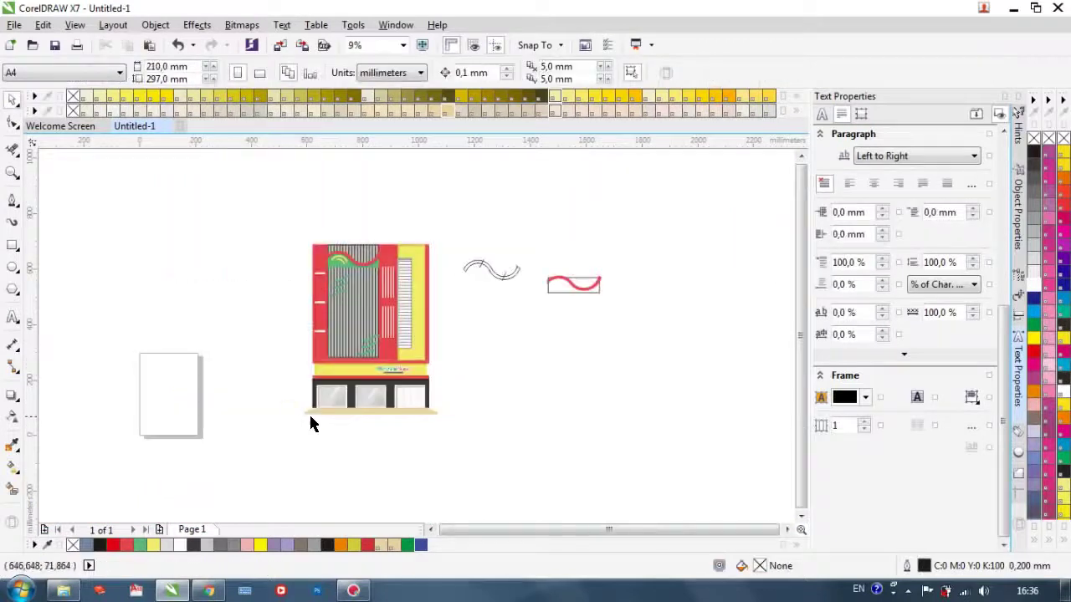
scroll(272, 389, up, 2)
Step: Enter LOGO HALAL PNG as a Google search in Chrome and return to CorelDRAW
click(209, 591)
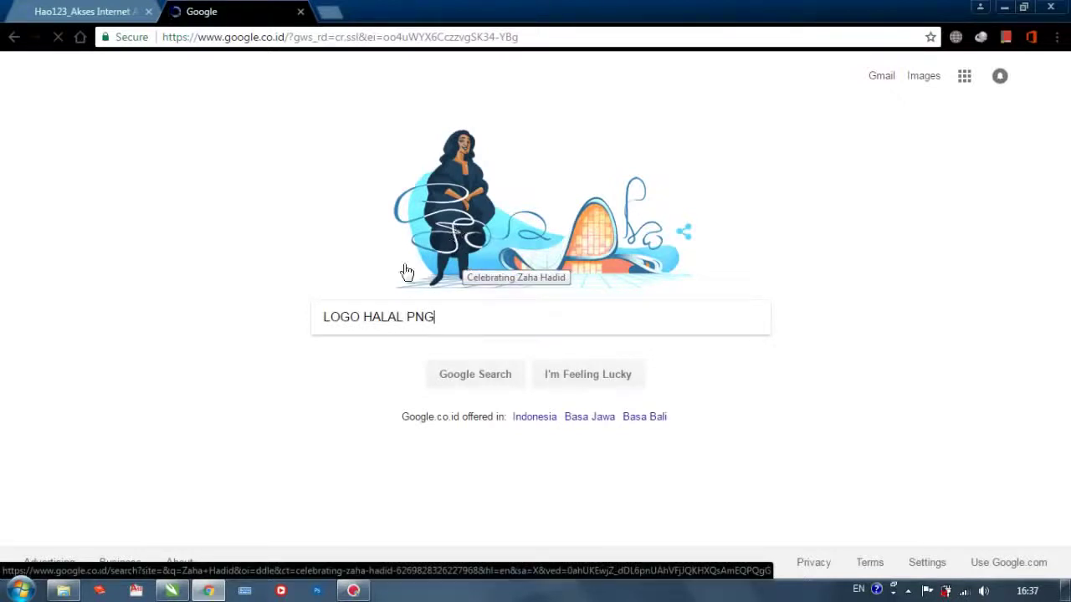
click(213, 590)
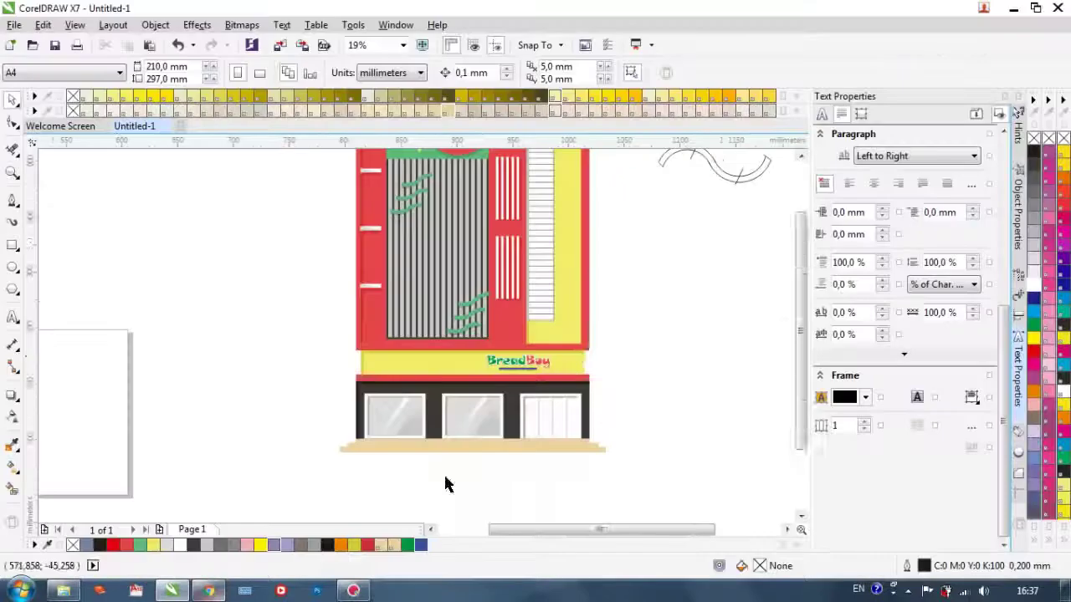
Step: Draw a circle about 21.9 mm in diameter on the yellow band beside the BreadBoy name, with light grey fill and no outline
scroll(575, 355, up, 2)
click(12, 267)
drag(520, 371, 560, 410)
scroll(540, 378, up, 2)
drag(540, 376, 539, 361)
click(1035, 267)
right_click(1034, 138)
scroll(624, 315, up, 2)
drag(612, 284, 604, 295)
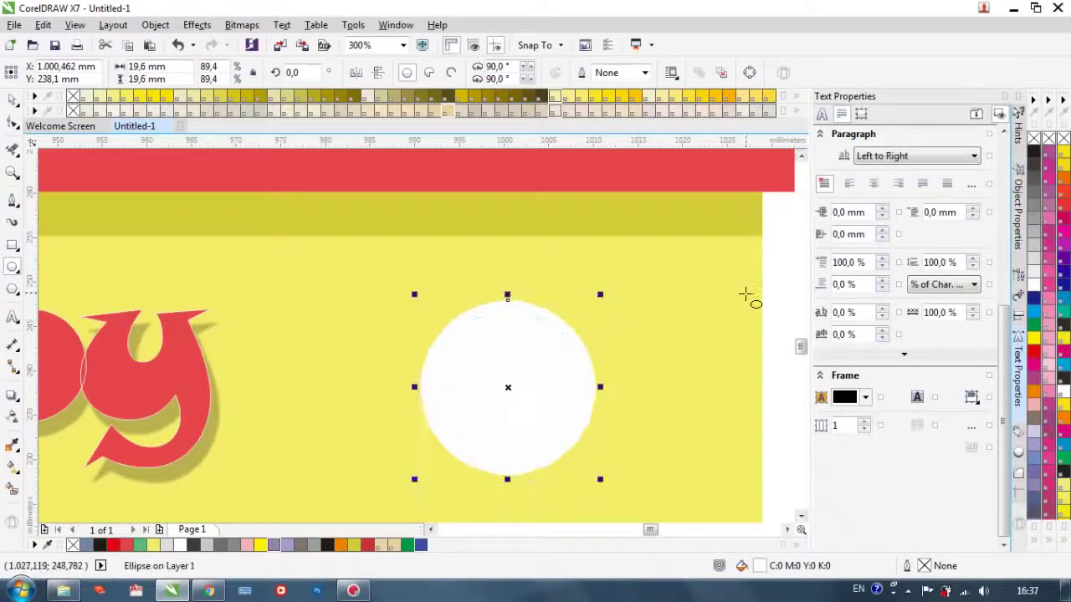
key(ctrl+z)
Step: Fill the circle with 30% black and add a concentric white copy about 20.3 mm in diameter inside it
click(1031, 250)
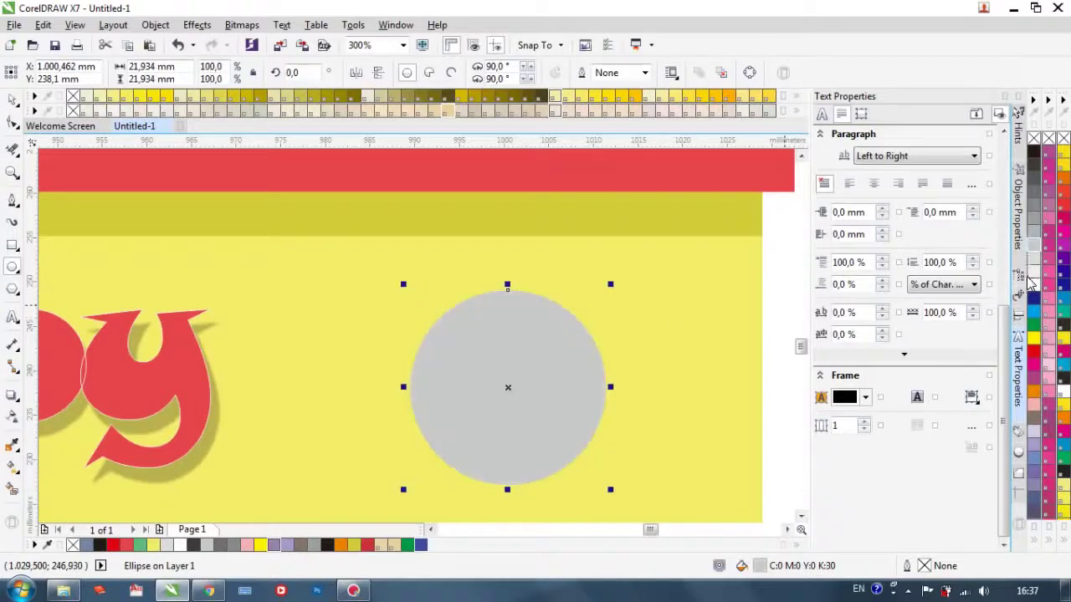
drag(613, 286, 604, 291)
click(1034, 284)
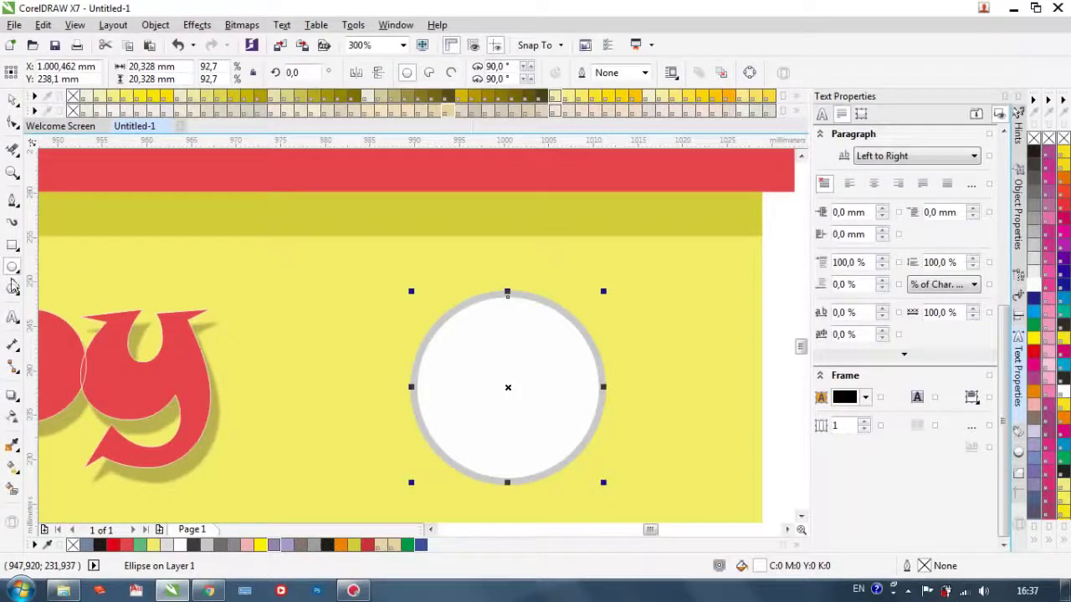
Step: Start artistic text inside the white circle and open the Windows On-Screen Keyboard
click(13, 317)
click(520, 383)
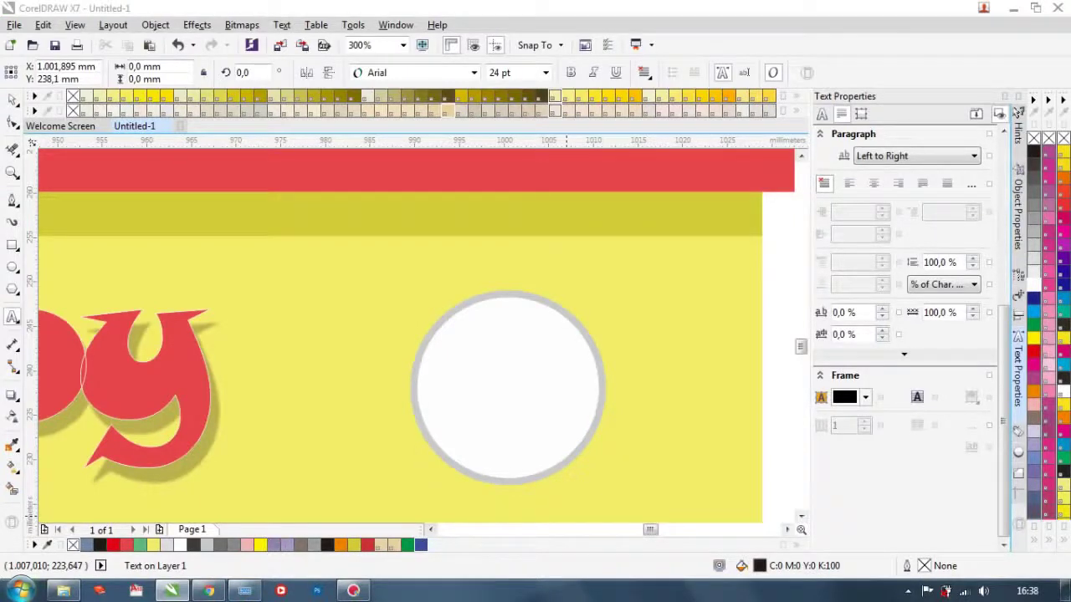
click(18, 590)
click(59, 525)
scroll(62, 418, down, 2)
click(58, 368)
click(73, 456)
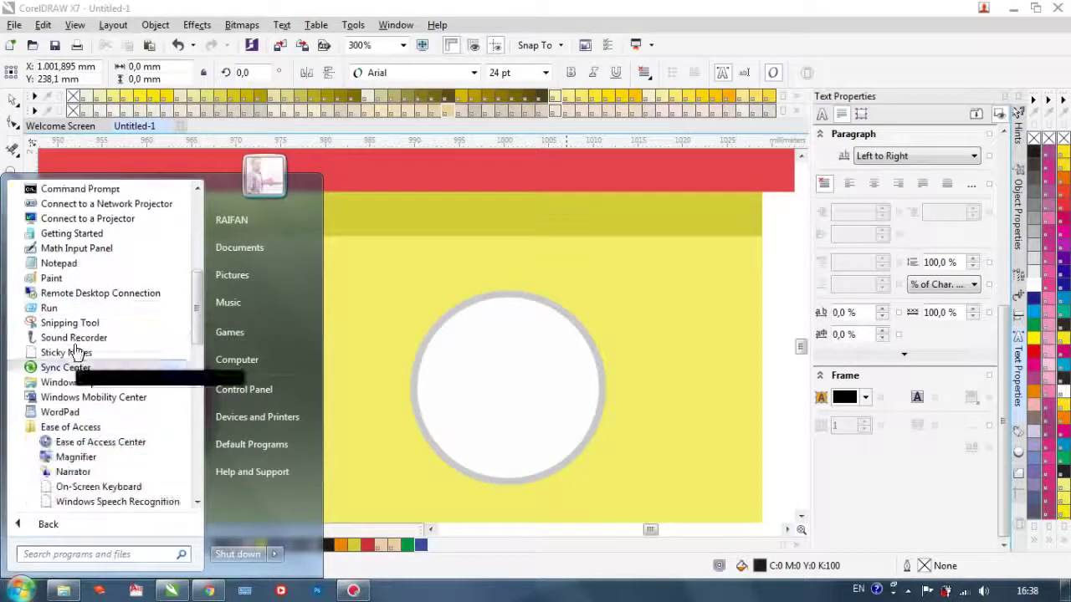
click(83, 487)
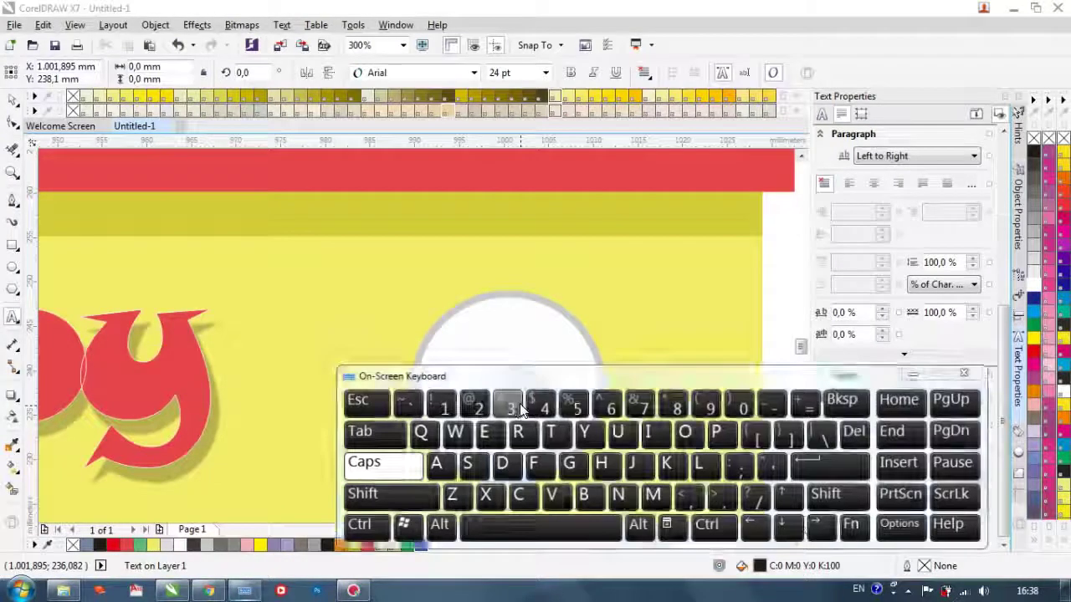
Step: Place the text cursor inside the white circle and switch the keyboard input language to Arabic
click(860, 590)
click(887, 542)
drag(470, 396, 499, 489)
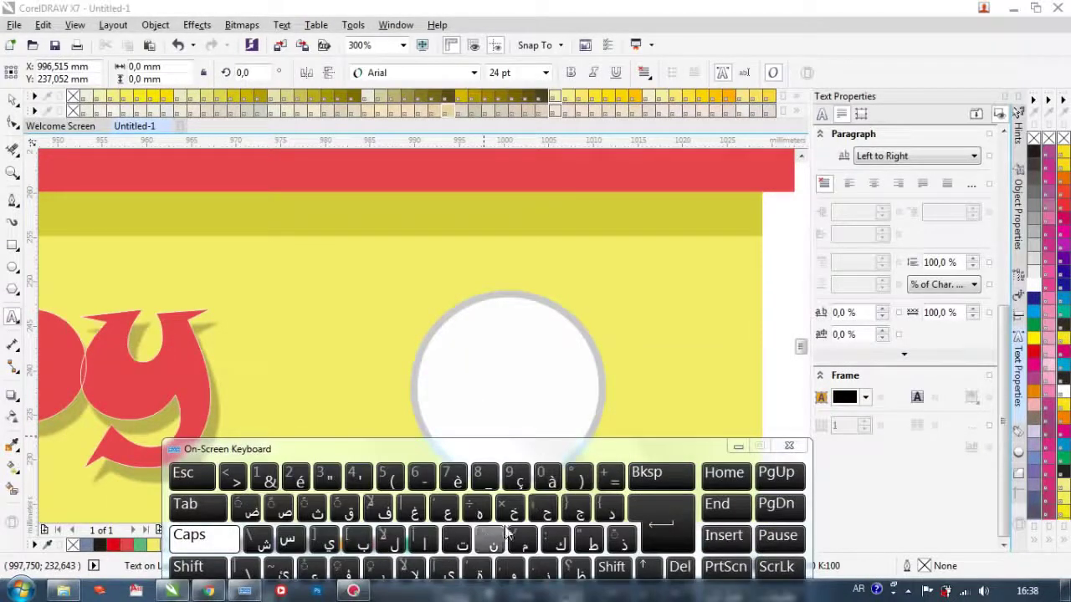
click(507, 395)
click(859, 590)
click(903, 528)
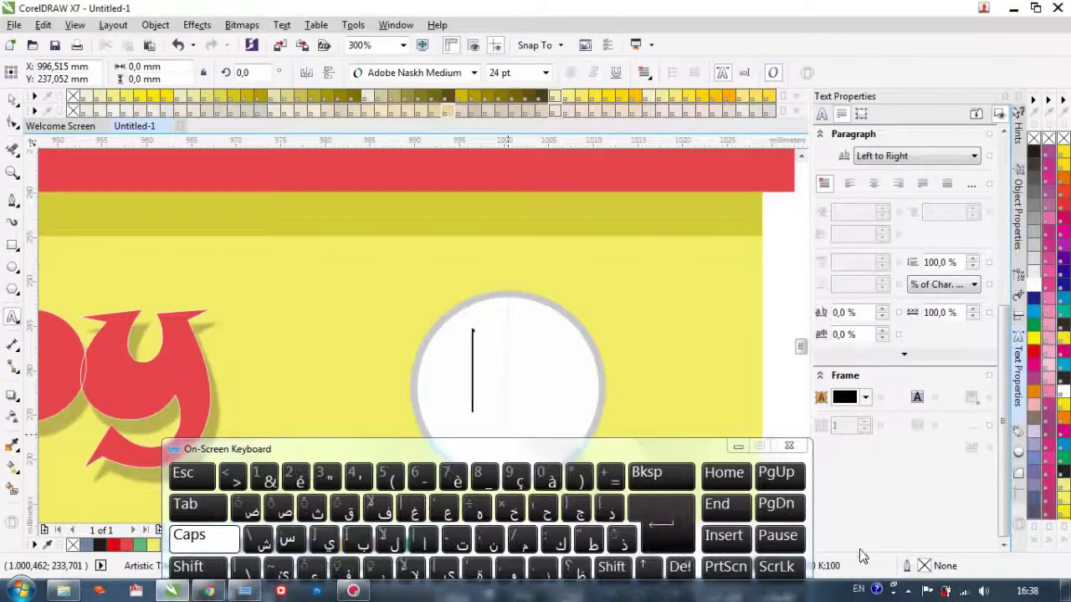
Step: Enter the Arabic word حلال in the white circle with the On-Screen Keyboard, and close that keyboard
click(546, 504)
click(394, 544)
click(425, 542)
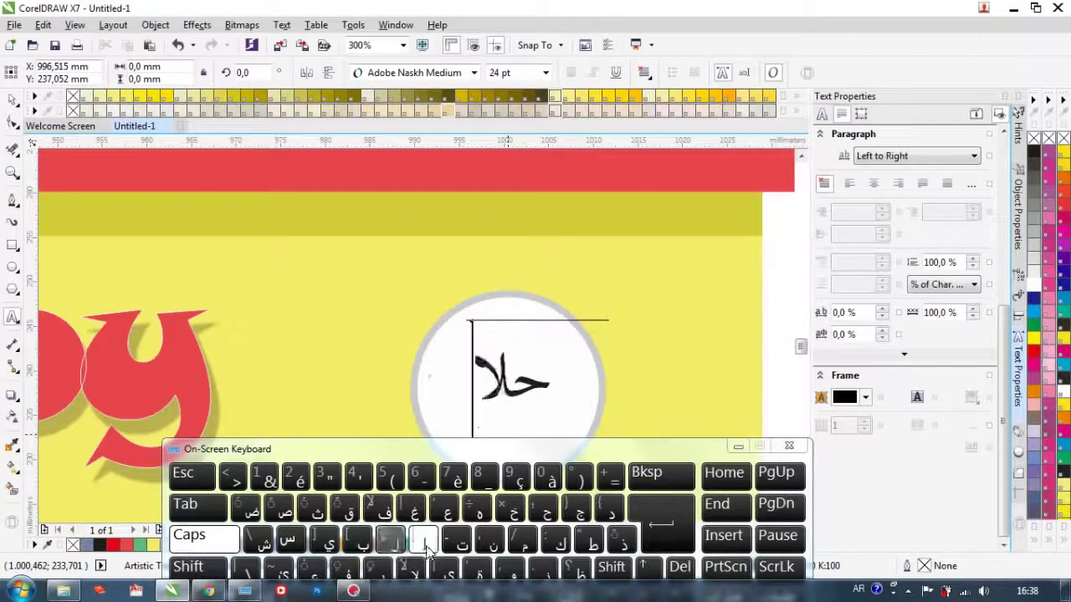
click(394, 544)
click(789, 445)
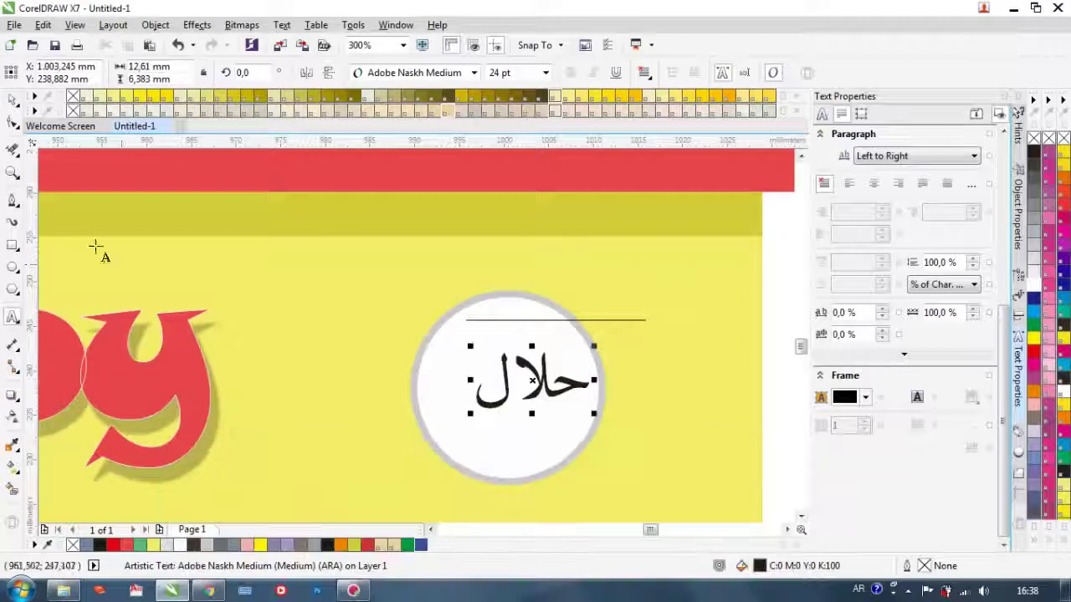
Step: Centre the حلال text horizontally in the upper half of the white circle
drag(532, 381, 509, 368)
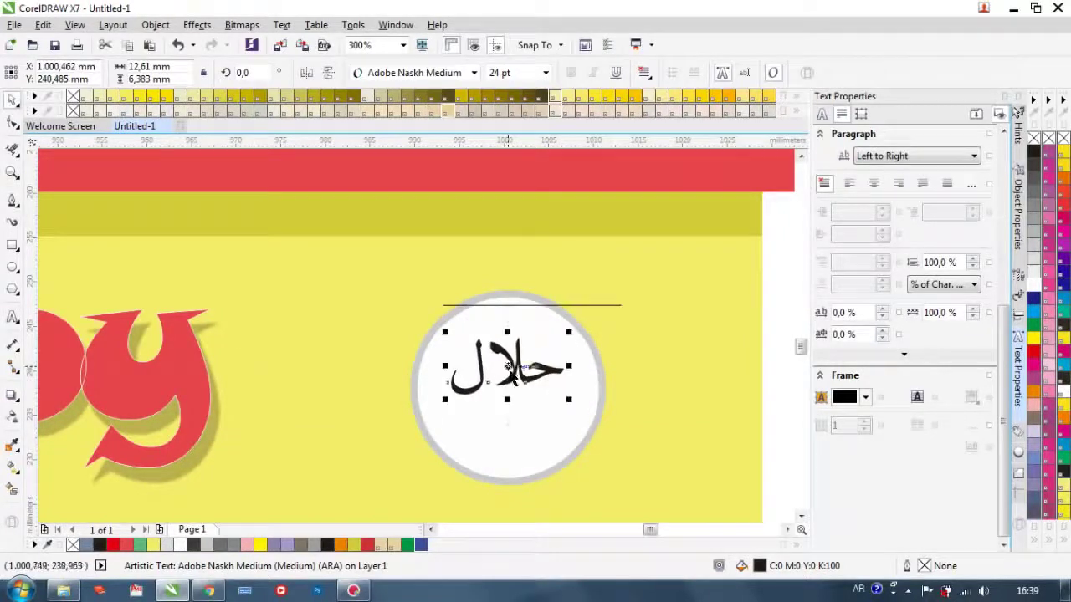
click(642, 445)
click(574, 308)
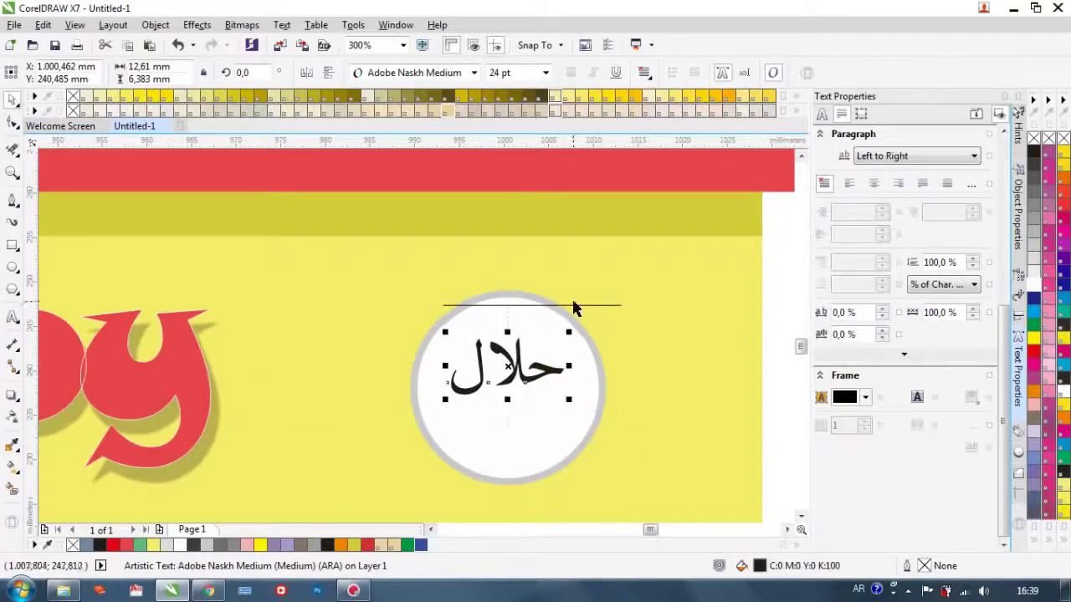
click(606, 314)
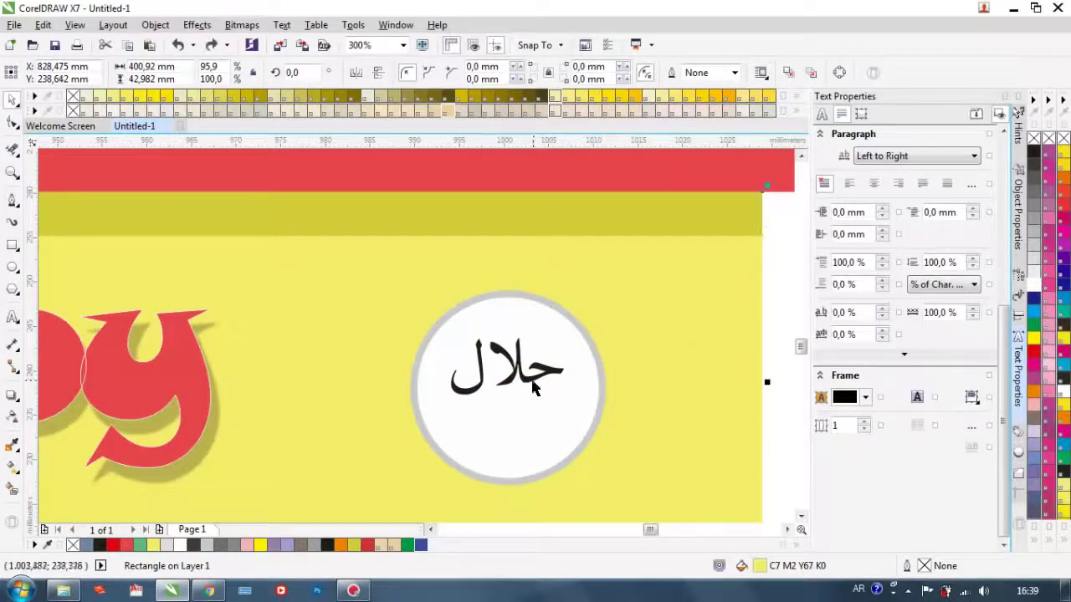
Step: Switch the input language back to English and add the artistic text HALAL in Arial 24 pt over the white circle
click(12, 318)
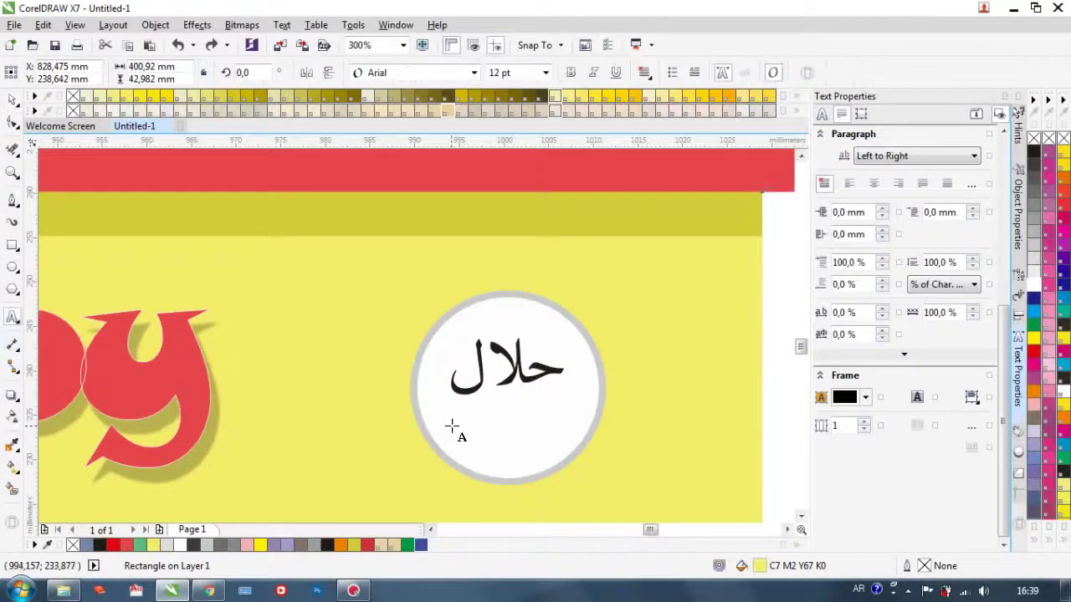
click(452, 426)
text(اشمش)
key(BackSpace)
key(BackSpace)
key(BackSpace)
key(BackSpace)
click(877, 590)
click(884, 509)
text(HALAL)
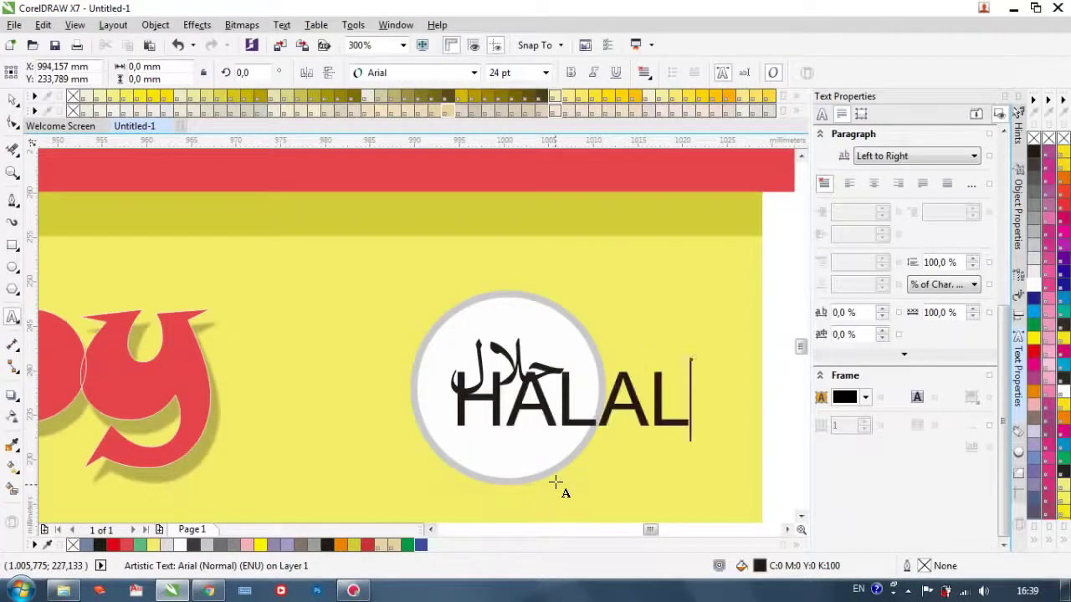
Step: Shrink the HALAL text to fit inside the white circle and centre it below the Arabic word
scroll(519, 424, up, 2)
scroll(519, 424, down, 2)
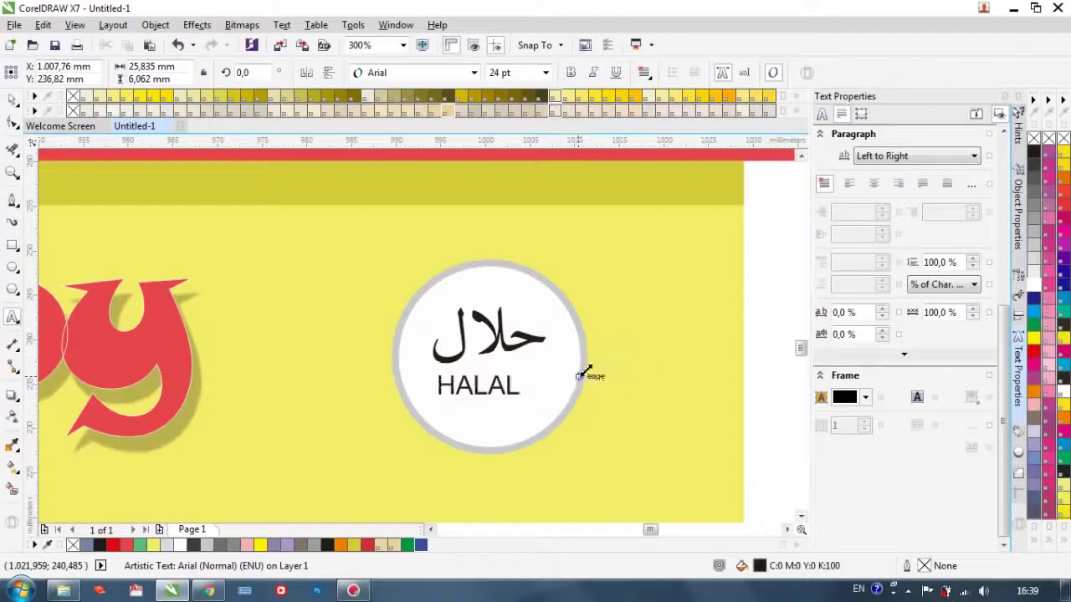
click(471, 383)
drag(481, 390, 489, 397)
Step: Move the Arabic word down so it sits just above the HALAL text
click(12, 100)
drag(487, 333, 491, 346)
click(401, 293)
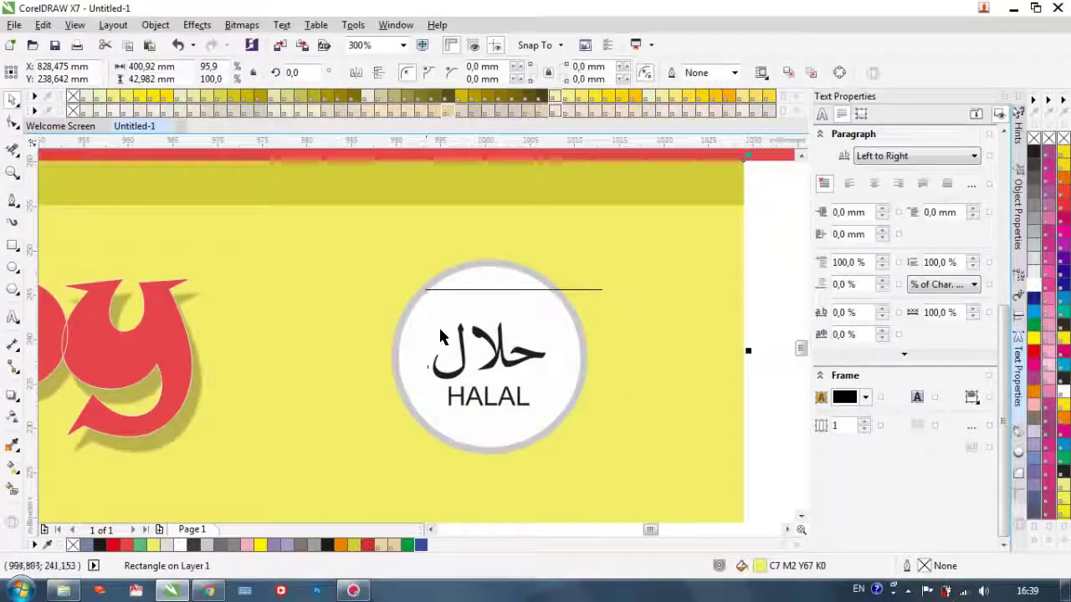
scroll(328, 355, down, 1)
click(658, 346)
scroll(658, 346, down, 1)
scroll(539, 356, up, 2)
Step: Give the Arabic word a black hairline outline, enlarge it to about 28.4 pt and raise it slightly above HALAL
click(517, 342)
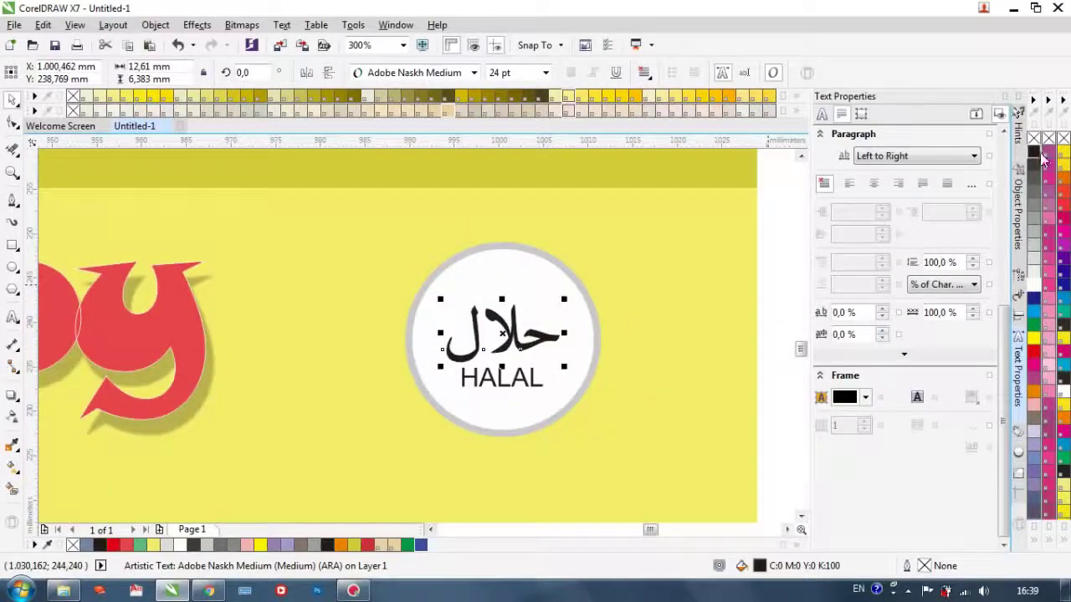
click(502, 330)
drag(560, 303, 574, 278)
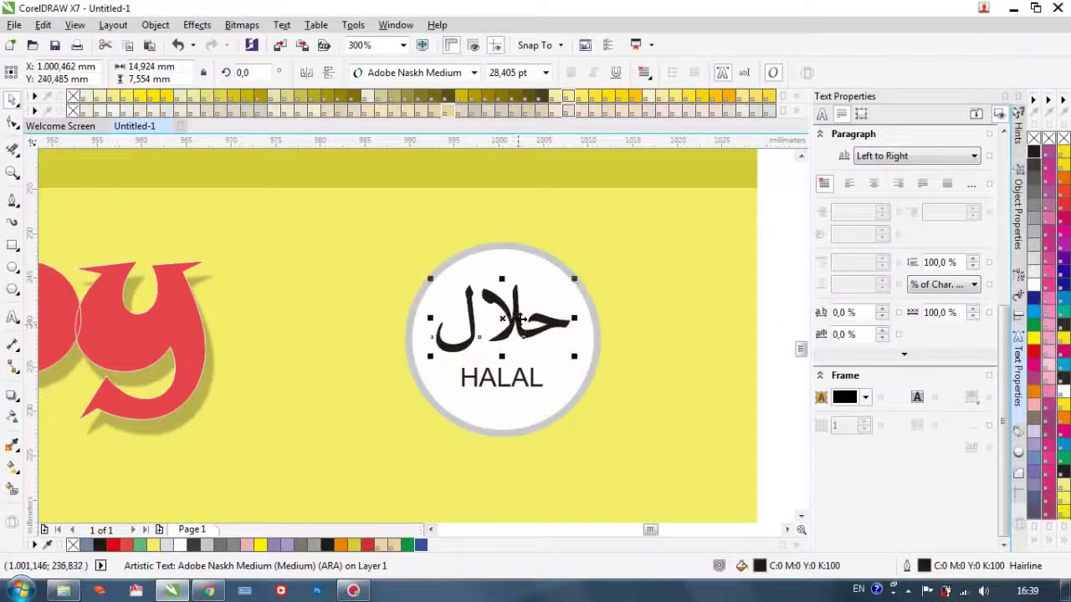
scroll(509, 351, down, 2)
scroll(701, 339, down, 1)
click(701, 339)
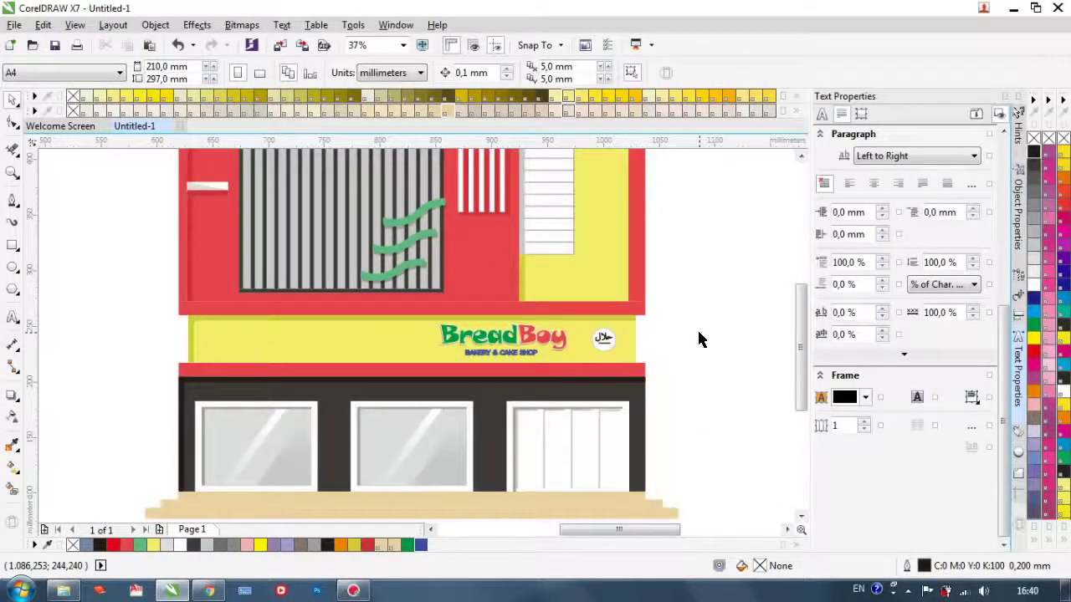
Step: Add a drop shadow to the grey outer circle of the halal badge
scroll(604, 339, up, 3)
click(665, 331)
click(13, 416)
click(13, 397)
drag(594, 274, 694, 343)
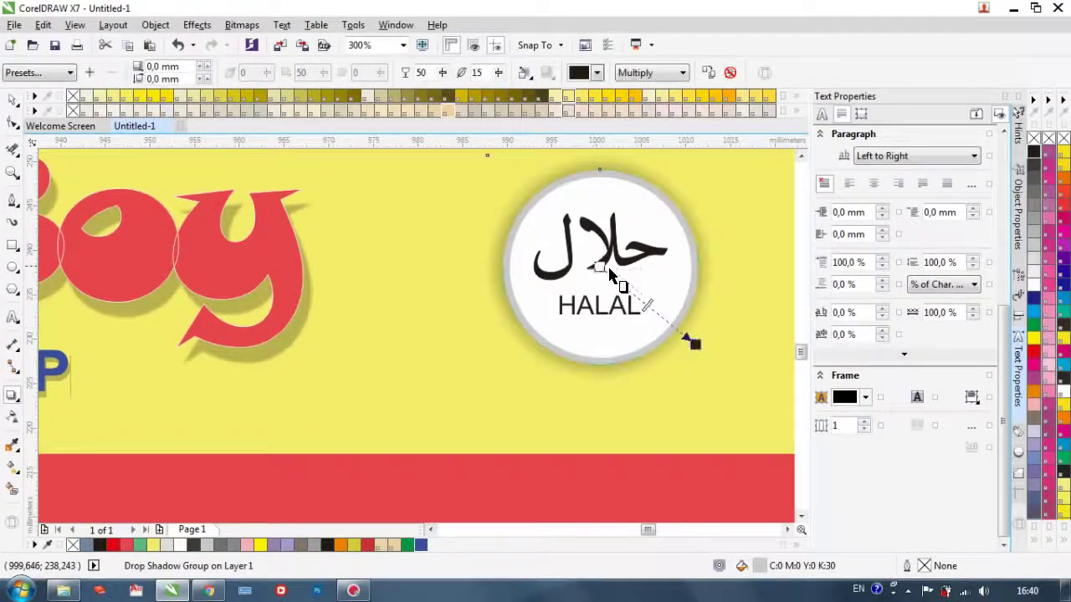